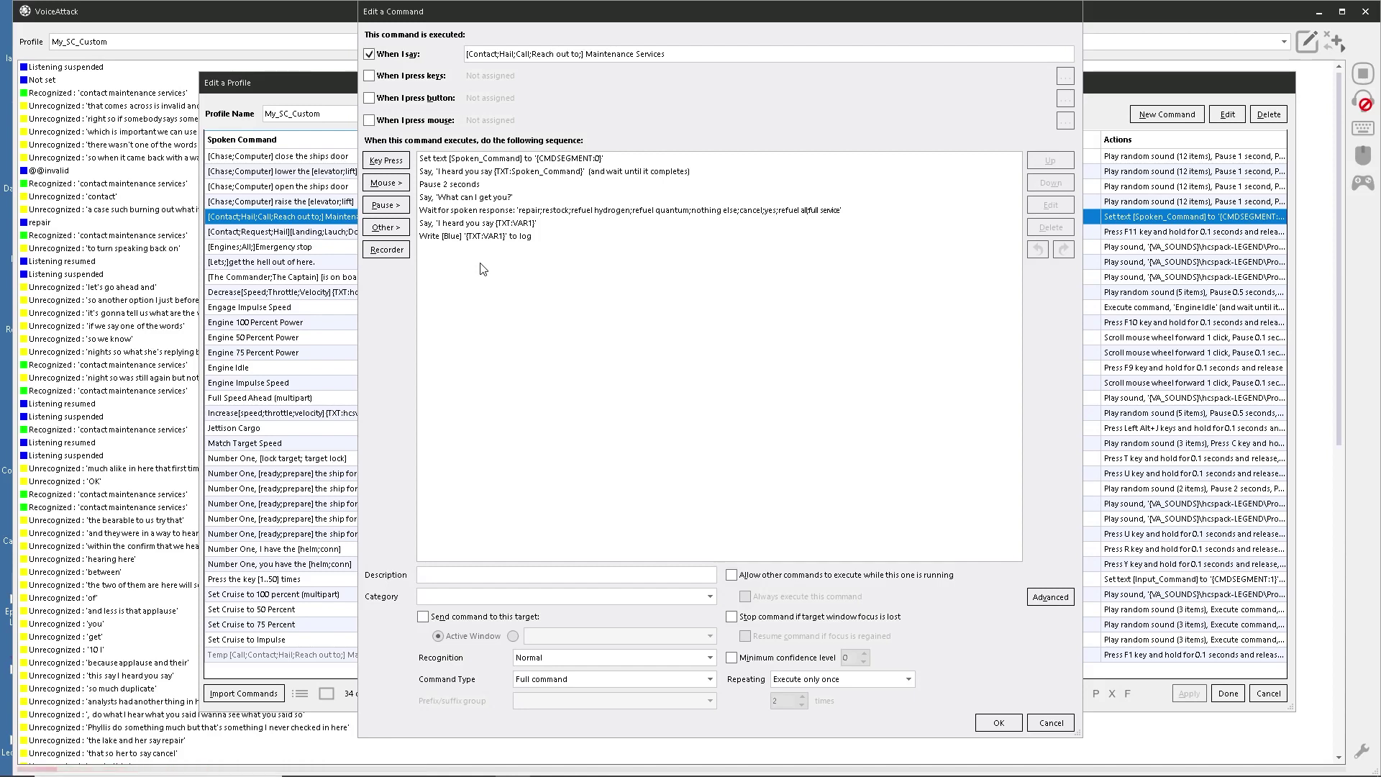
Add a single-condition text If block after the log action that checks whether VAR1 Has Not Been Set.
left_click(476, 236)
left_click(386, 227)
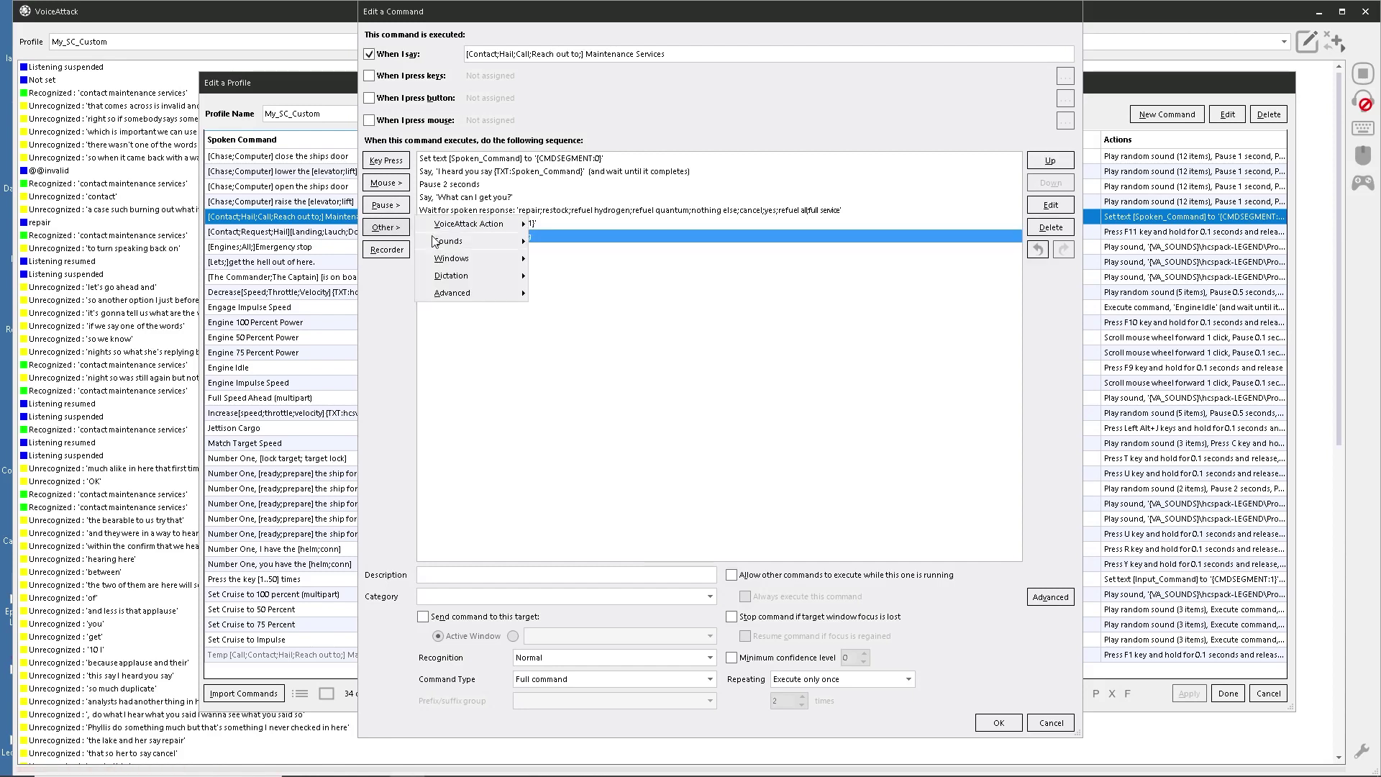
mouse_move(468, 294)
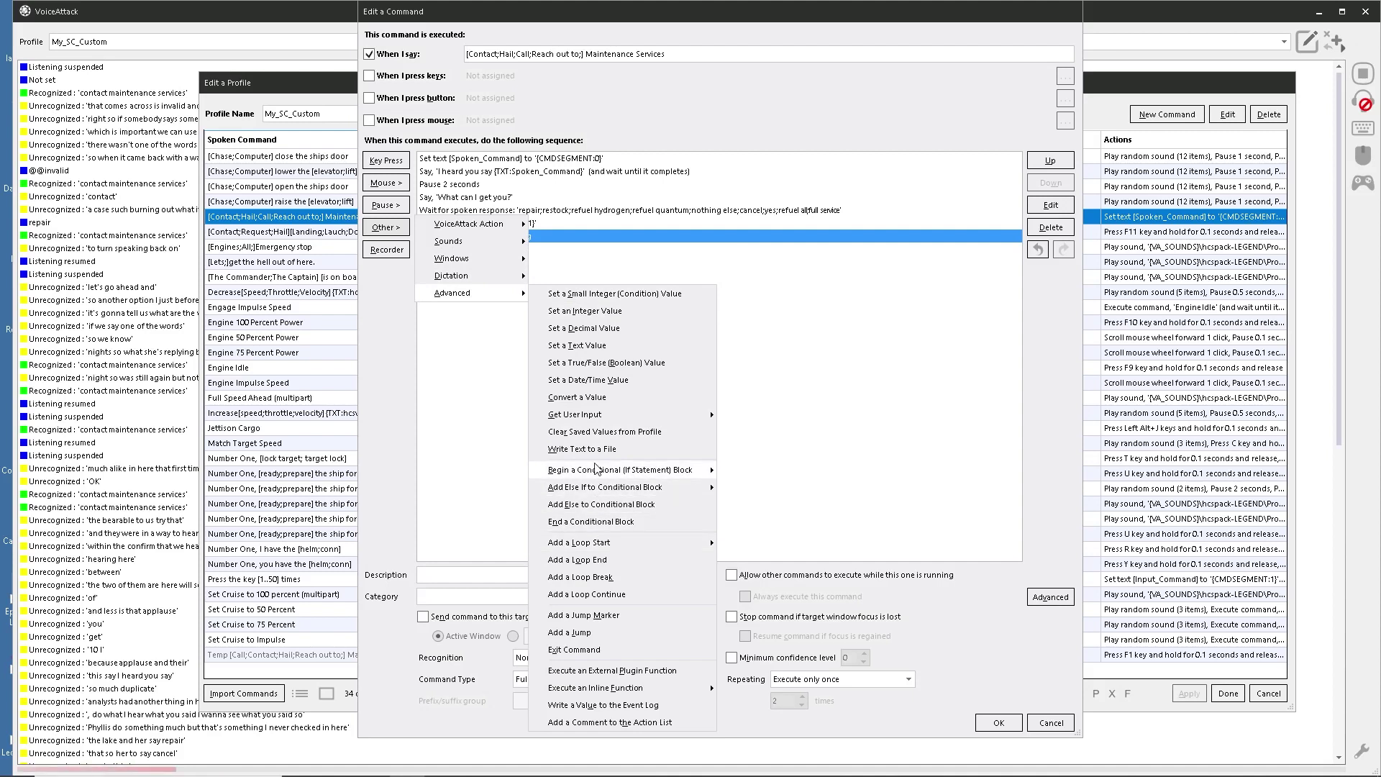
left_click(777, 472)
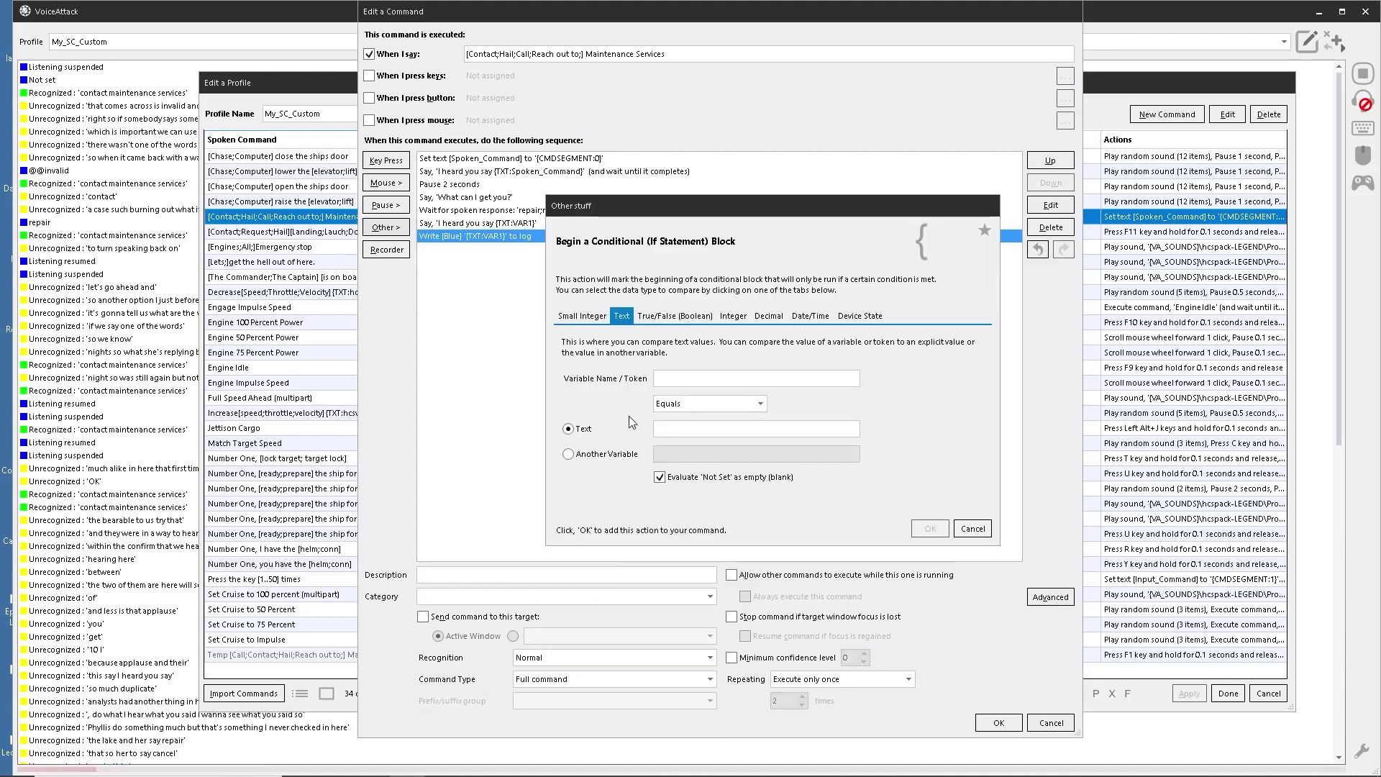
left_click(723, 407)
left_click(696, 537)
left_click(719, 378)
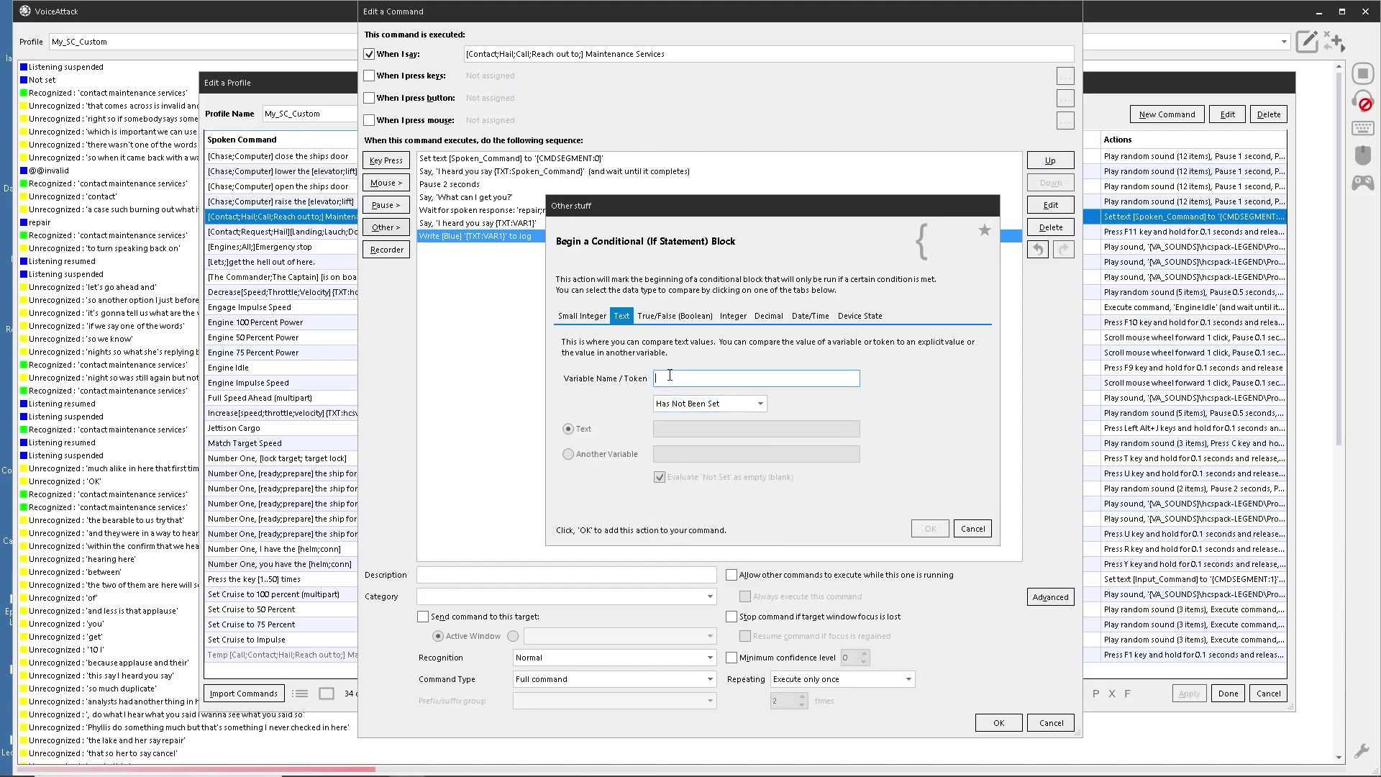
type("V")
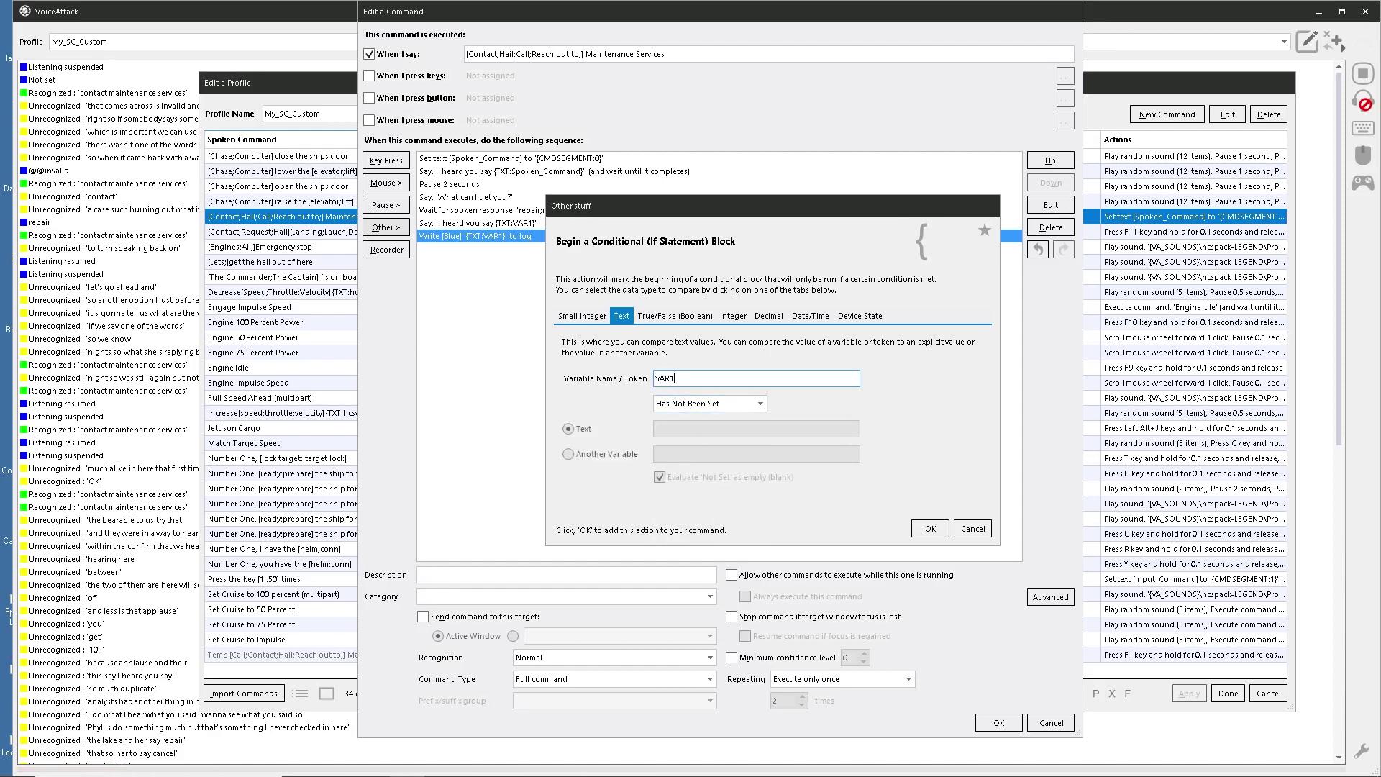
type("AR1")
left_click(928, 530)
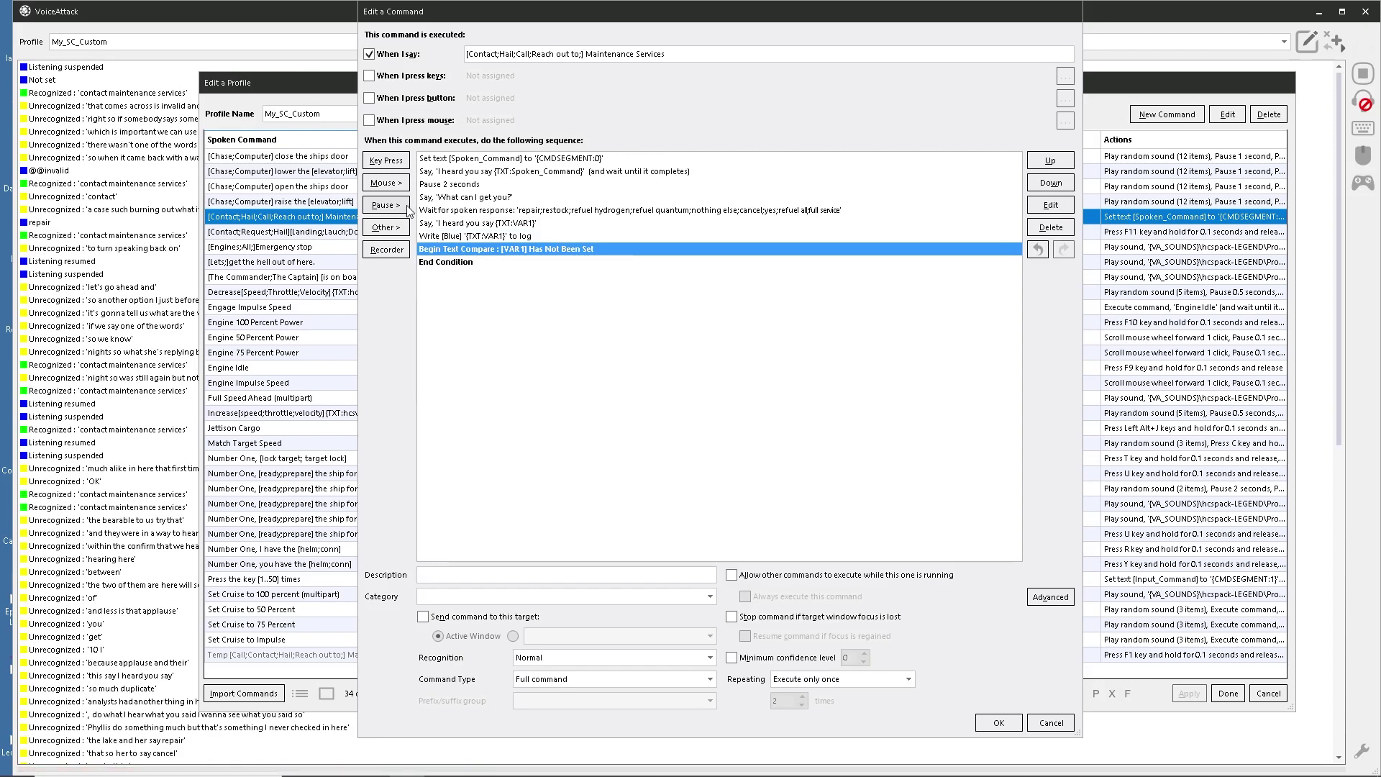
Add an Else If text condition to the block for VAR1 Equals Repair.
left_click(386, 227)
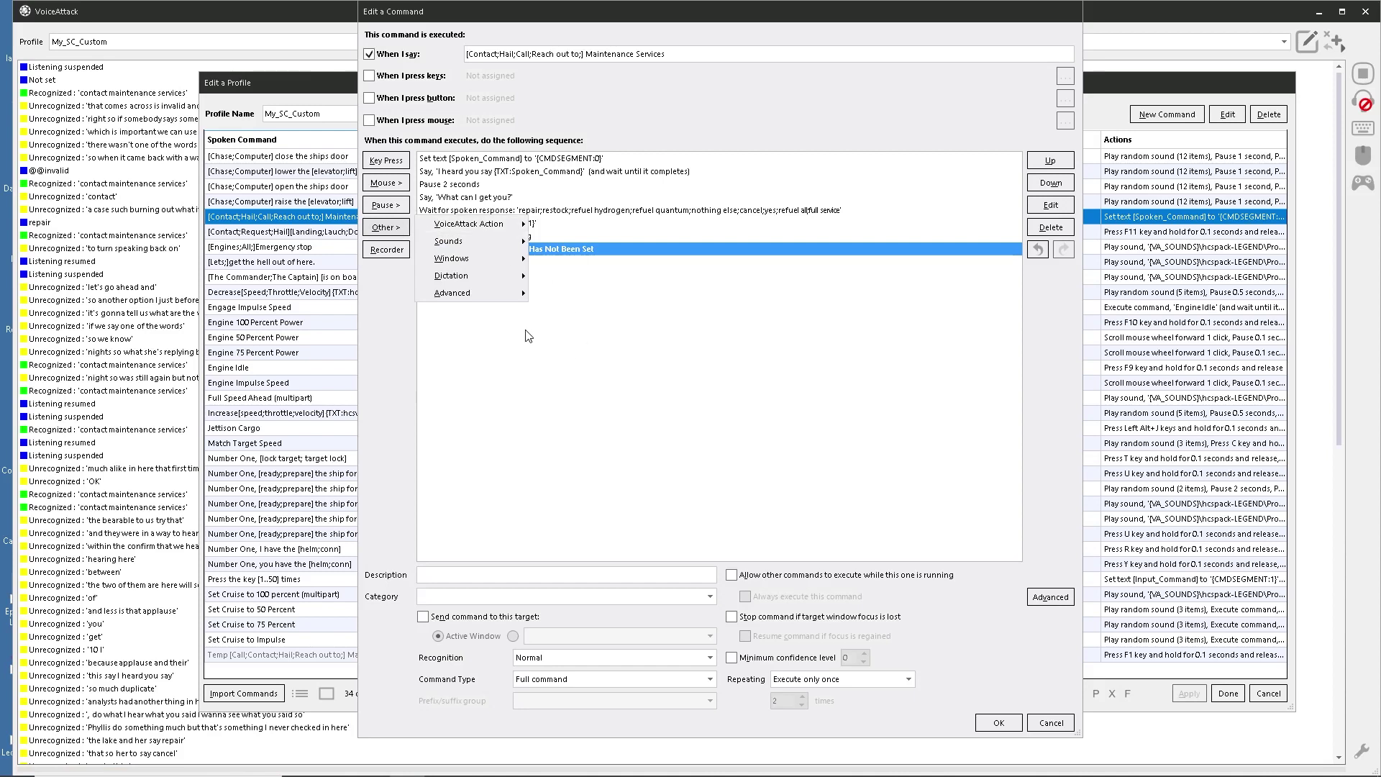
mouse_move(452, 293)
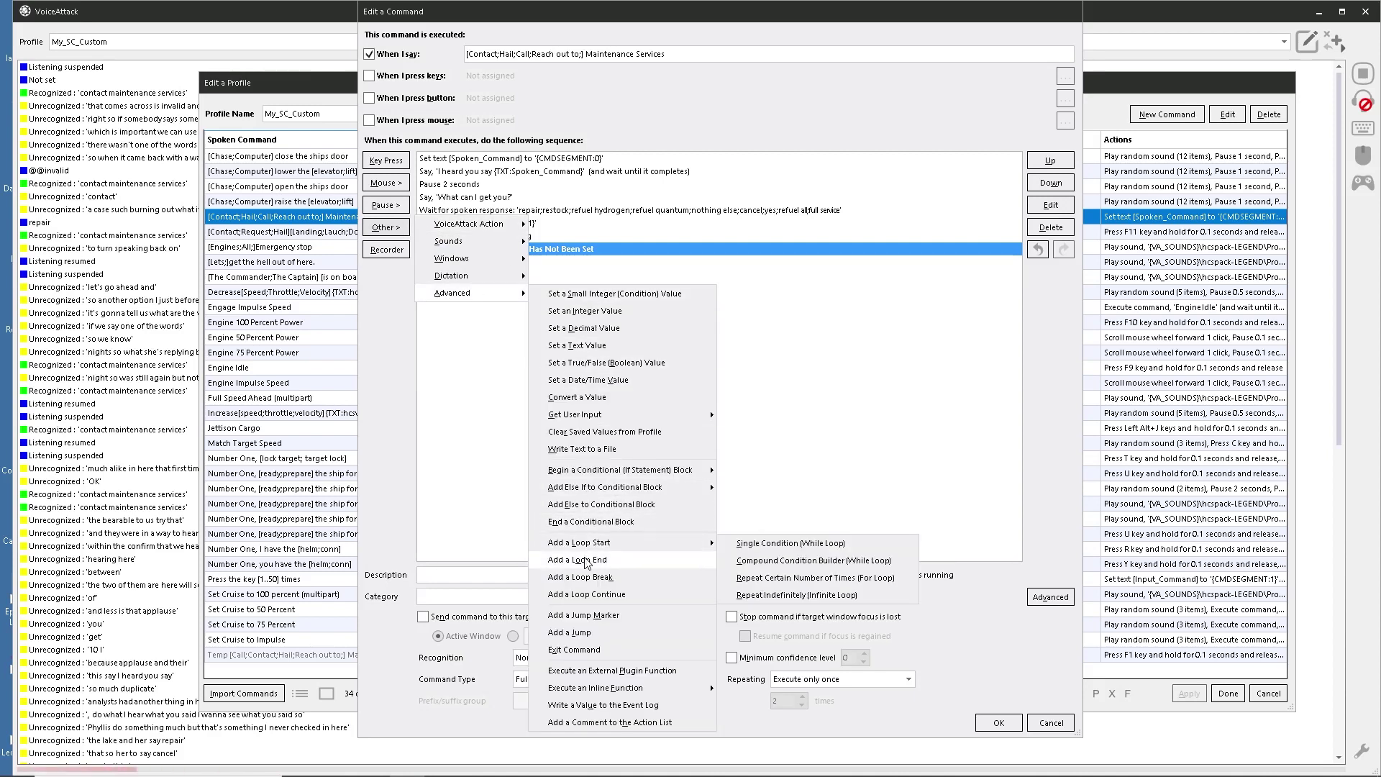
mouse_move(609, 493)
left_click(739, 489)
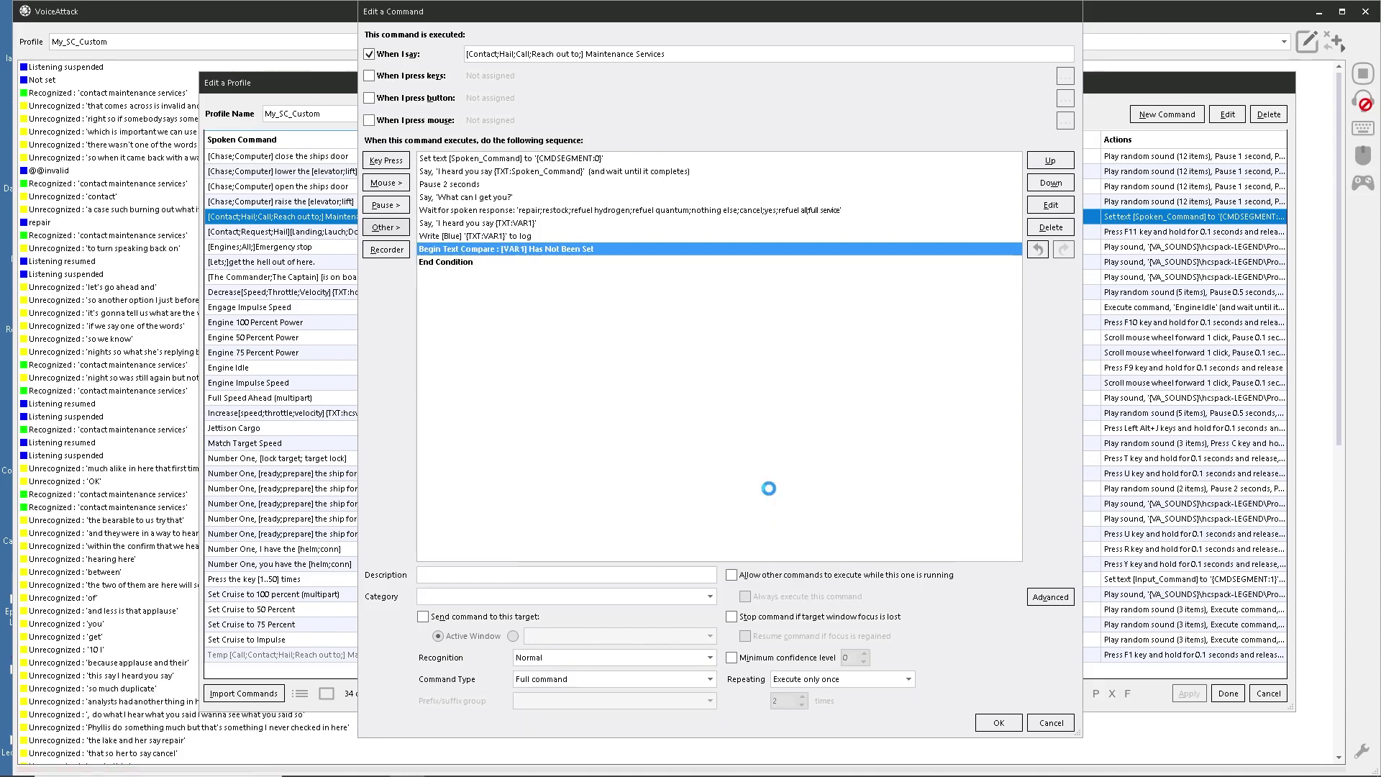
type("VAR1")
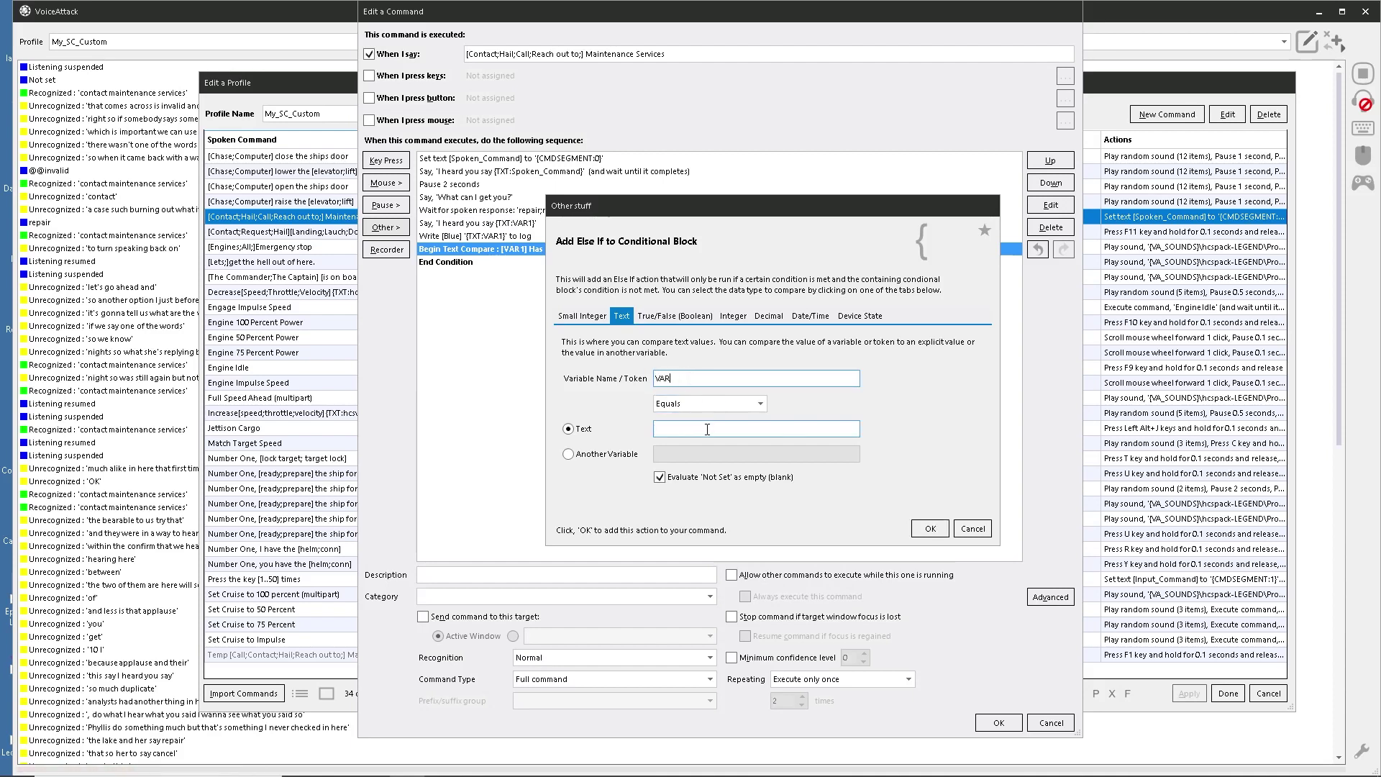
left_click(678, 431)
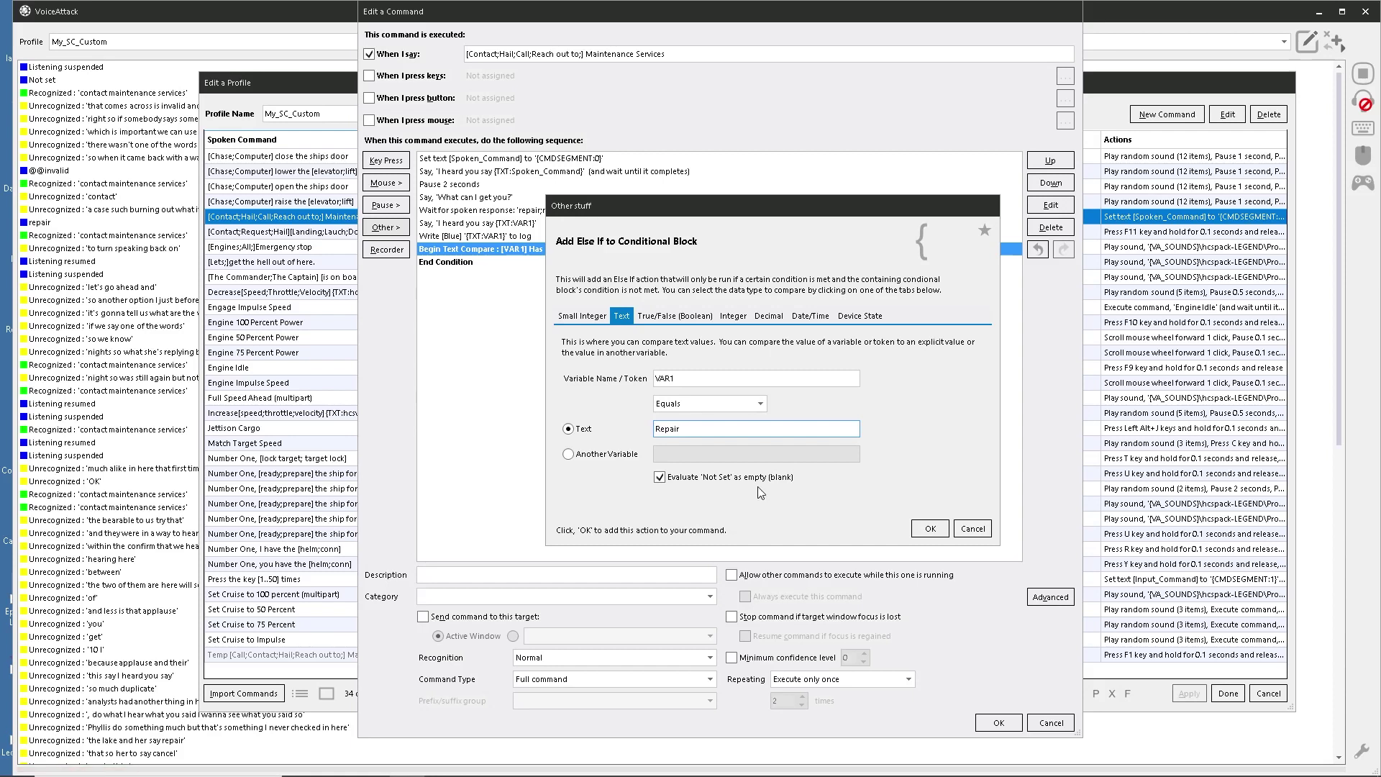
left_click(929, 529)
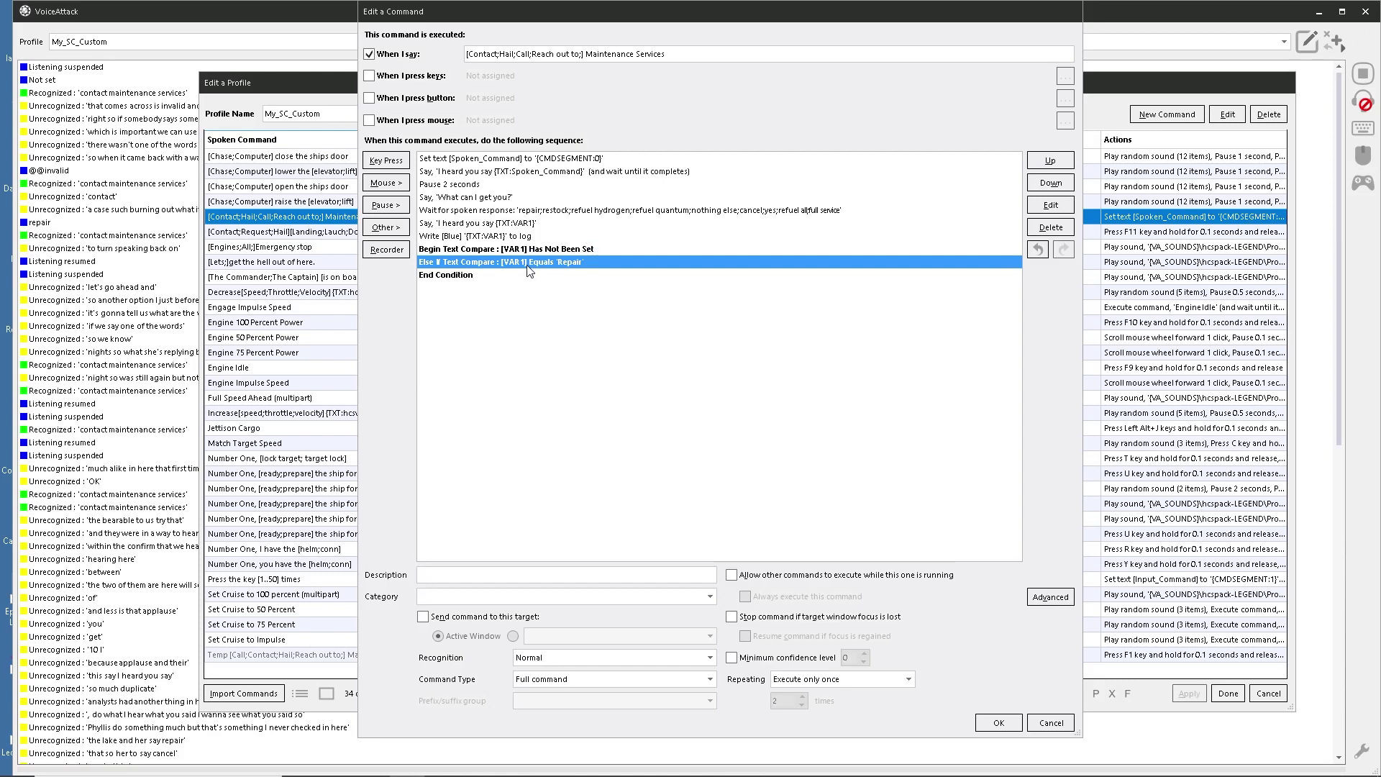
Move the 'I heard you say {TXT:VAR1}' Say action and the blue log action into the Repair branch.
left_click(444, 224)
left_click(444, 236, "shift")
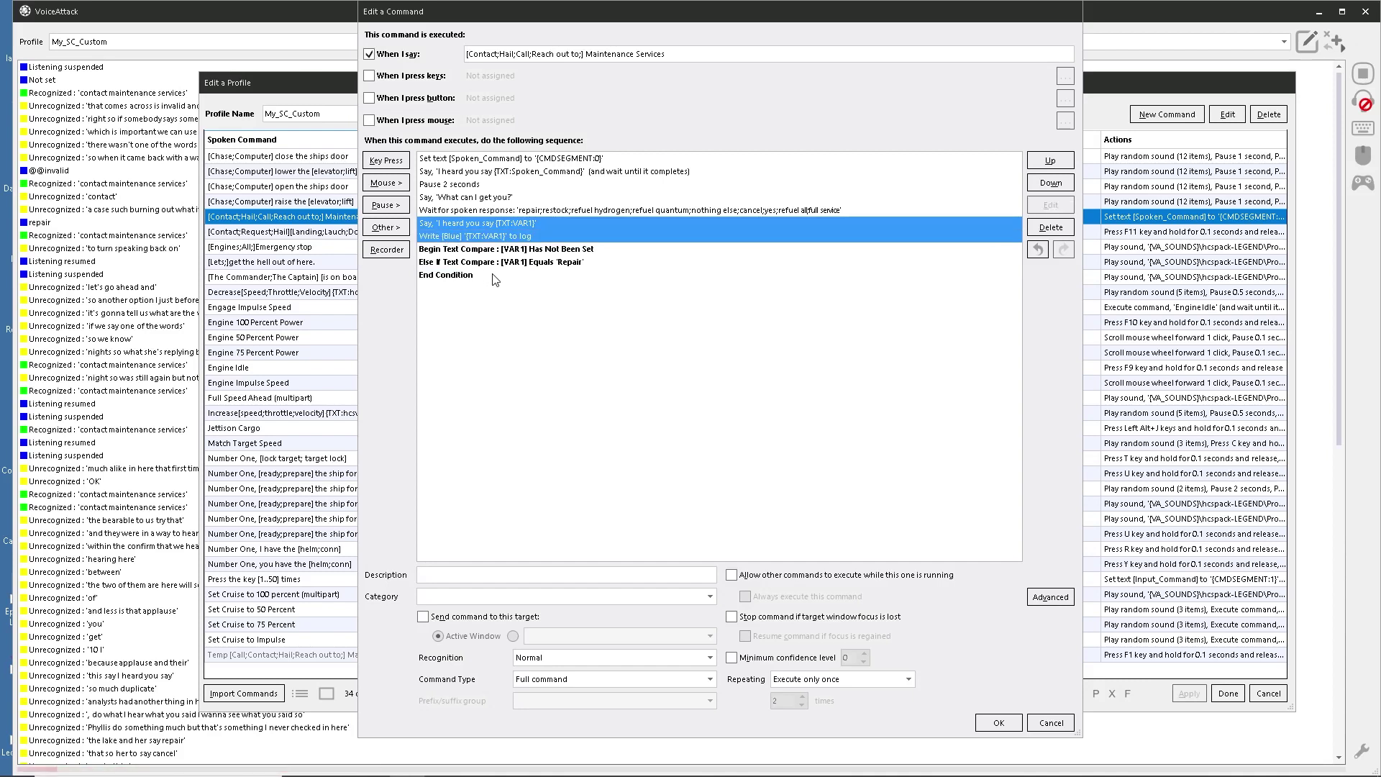
left_click_drag(454, 222, 466, 271)
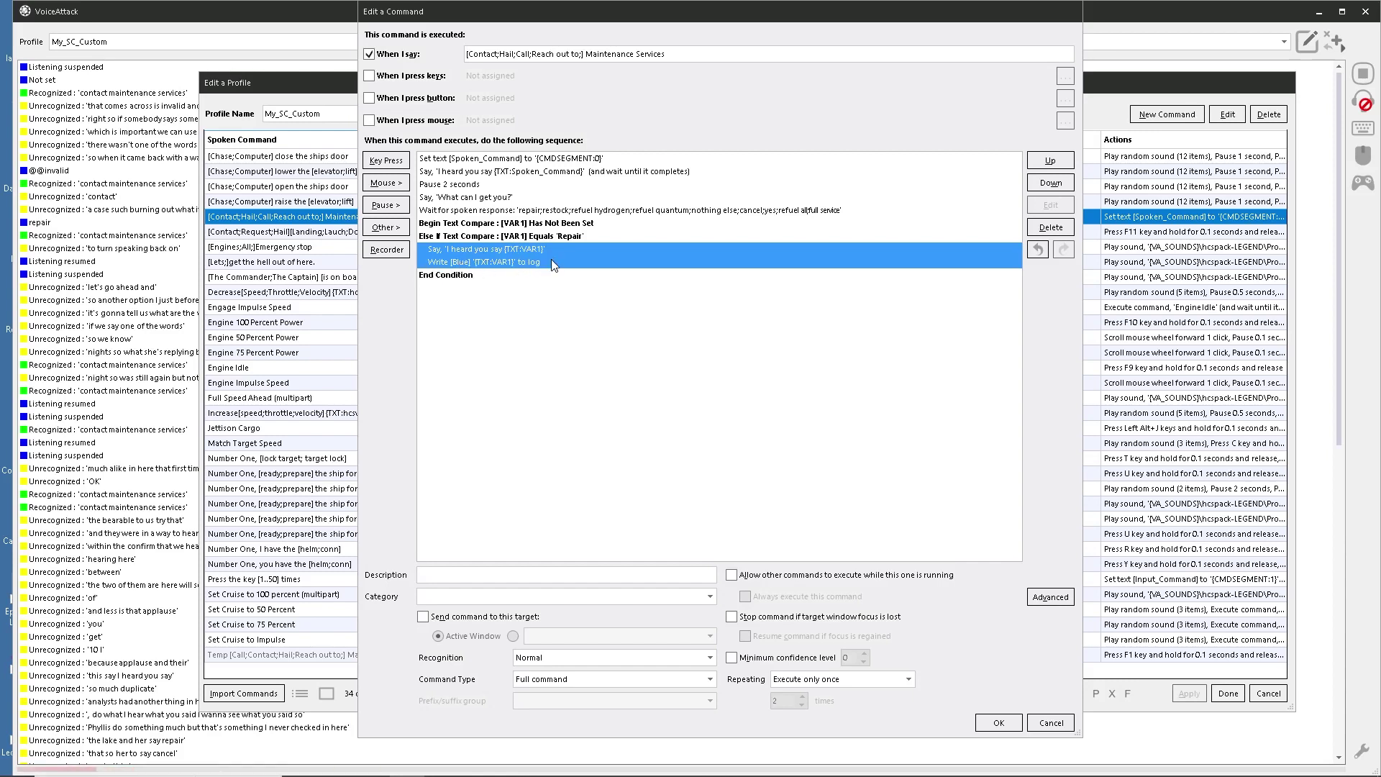
Place a duplicate of the blue {TXT:VAR1} log action after End Condition, and save the command and profile changes.
right_click(564, 299)
left_click(508, 348)
left_click(545, 263)
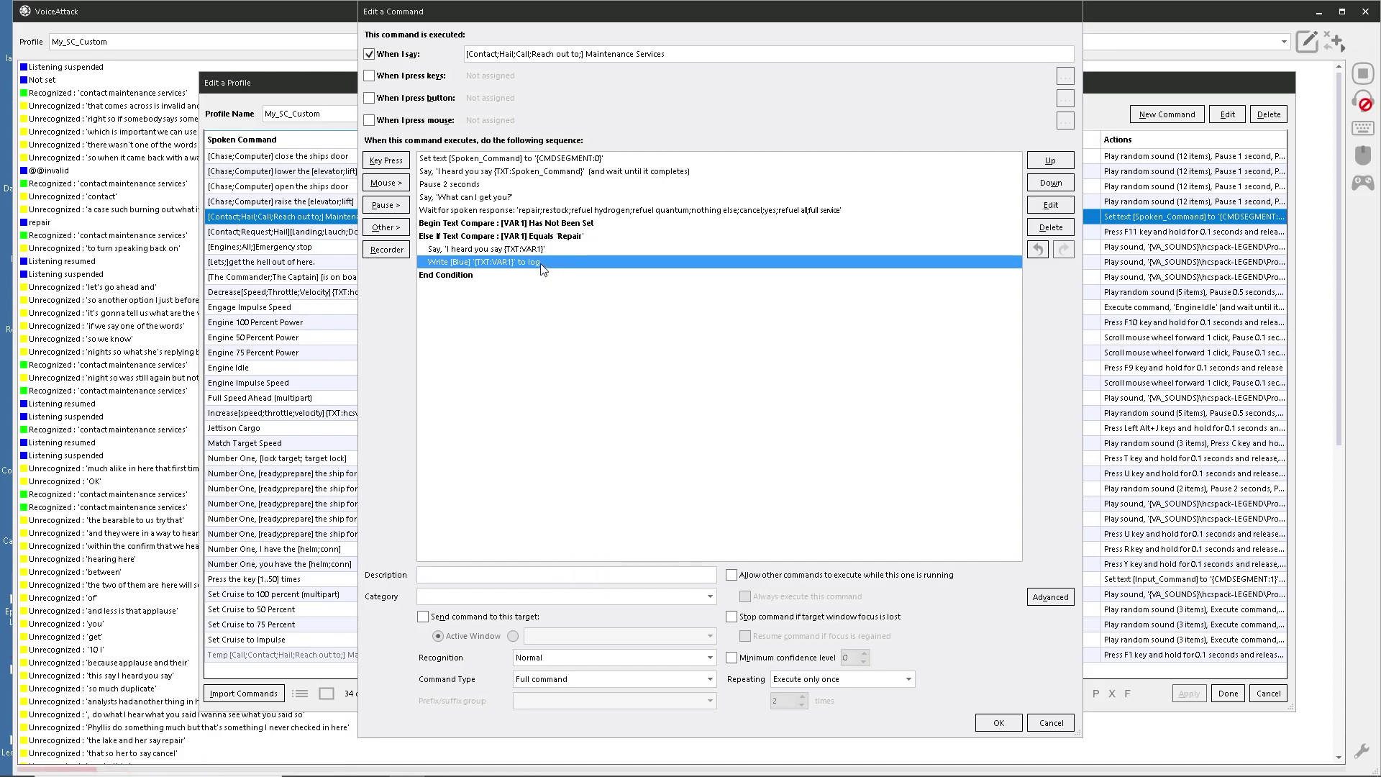
right_click(472, 263)
left_click(509, 321)
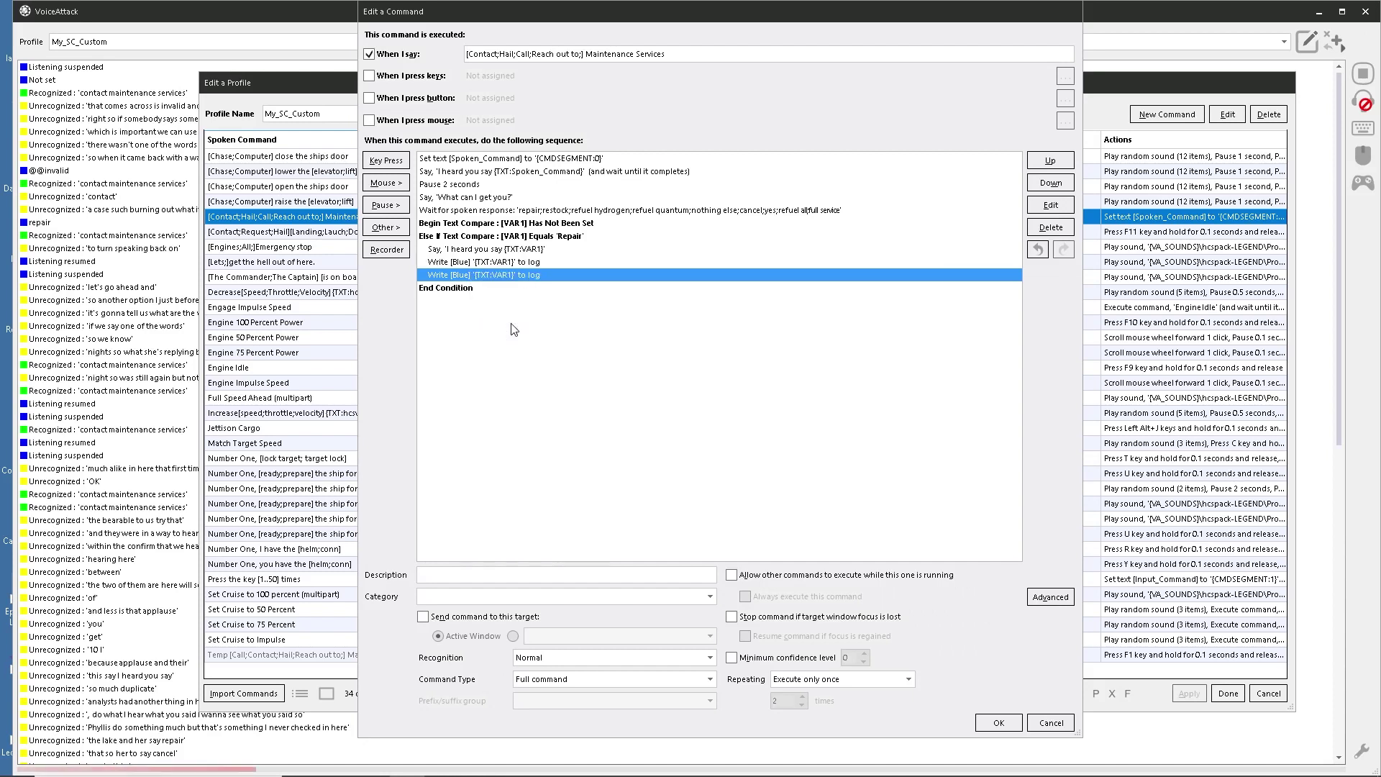
left_click_drag(490, 275, 469, 317)
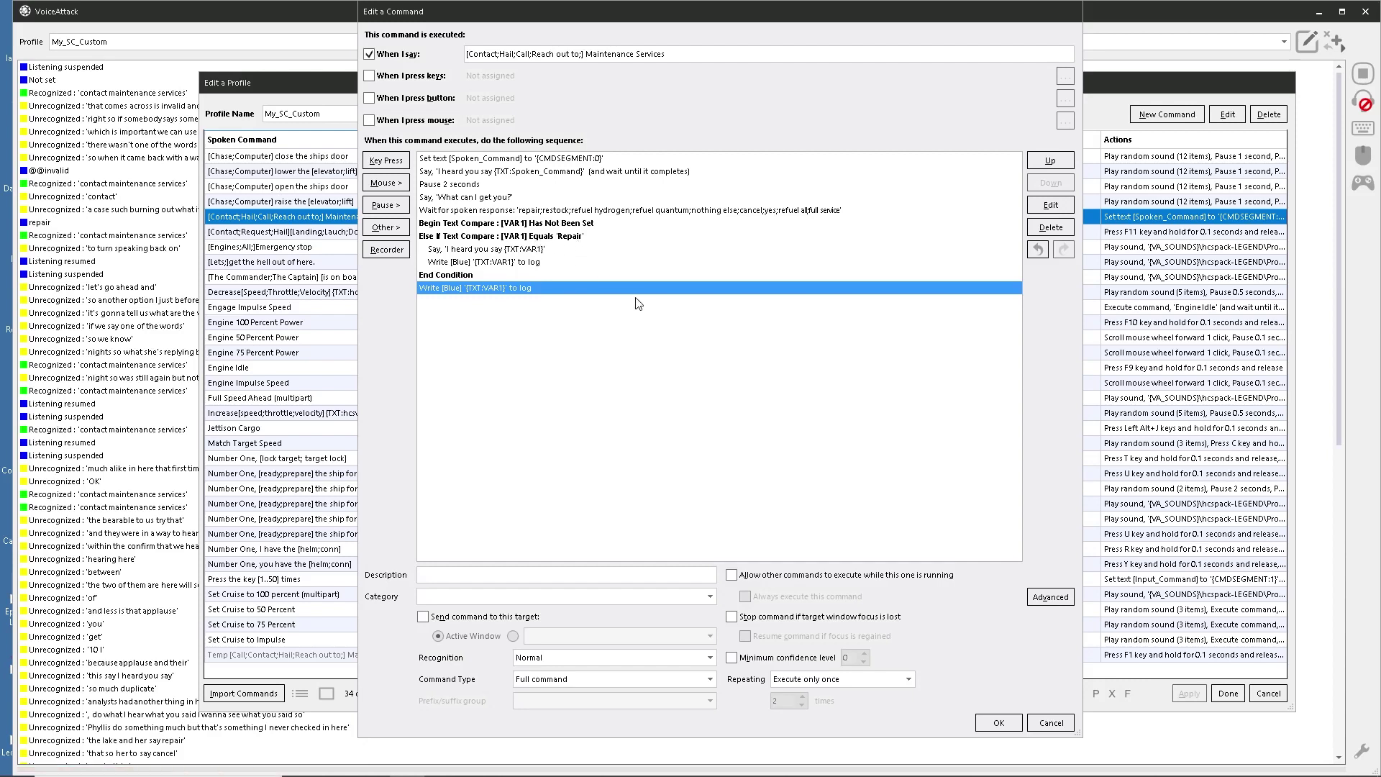
left_click(998, 726)
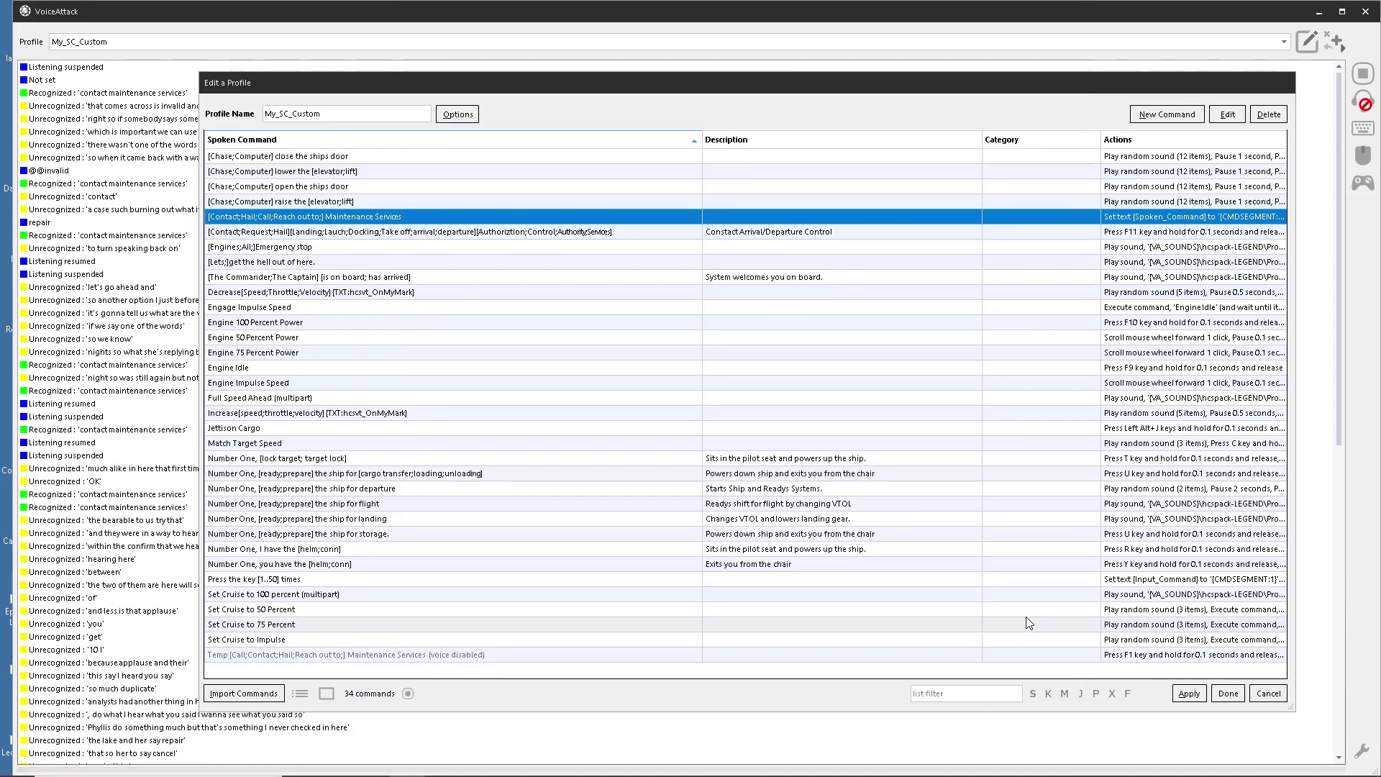
left_click(1188, 693)
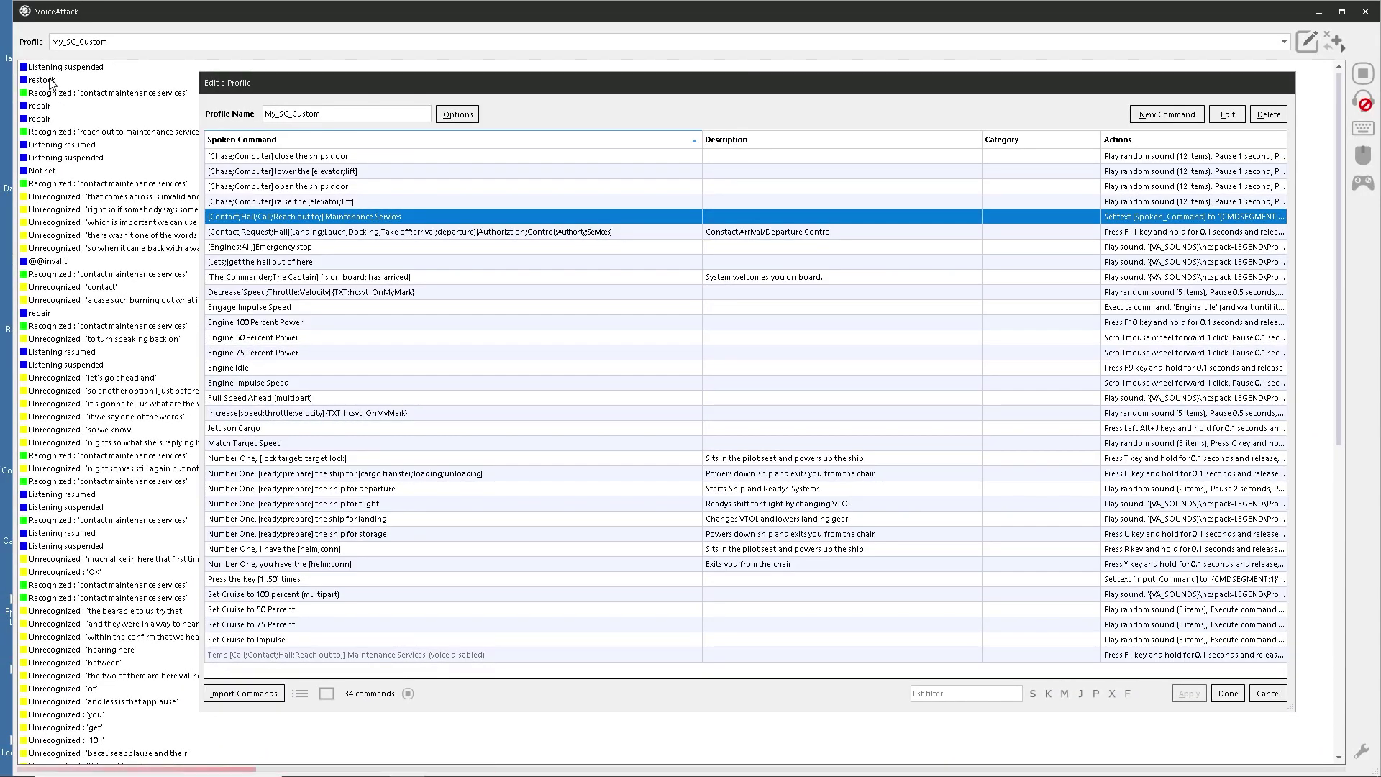
Reopen the Maintenance Services command and duplicate the Repair Else If branch together with its Say and log actions.
double_click(306, 218)
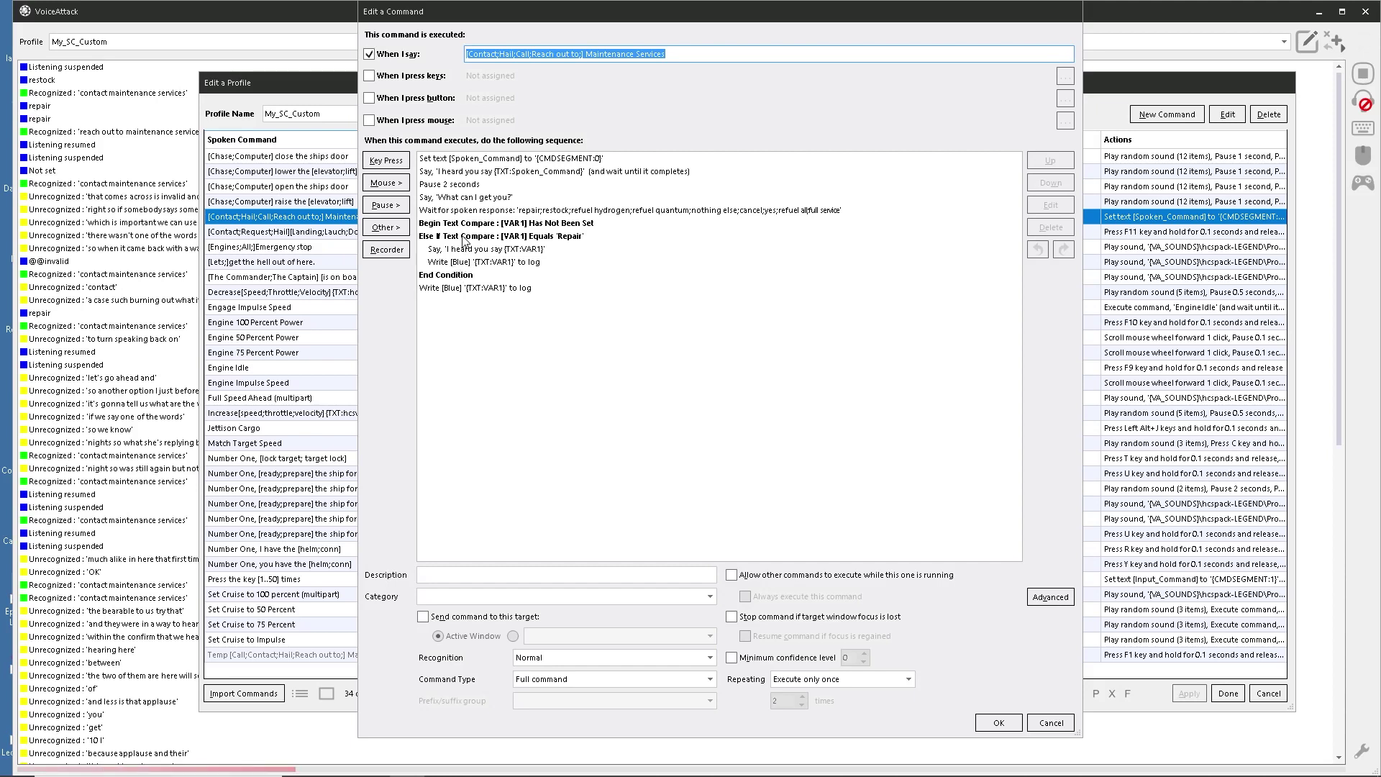
left_click(465, 237)
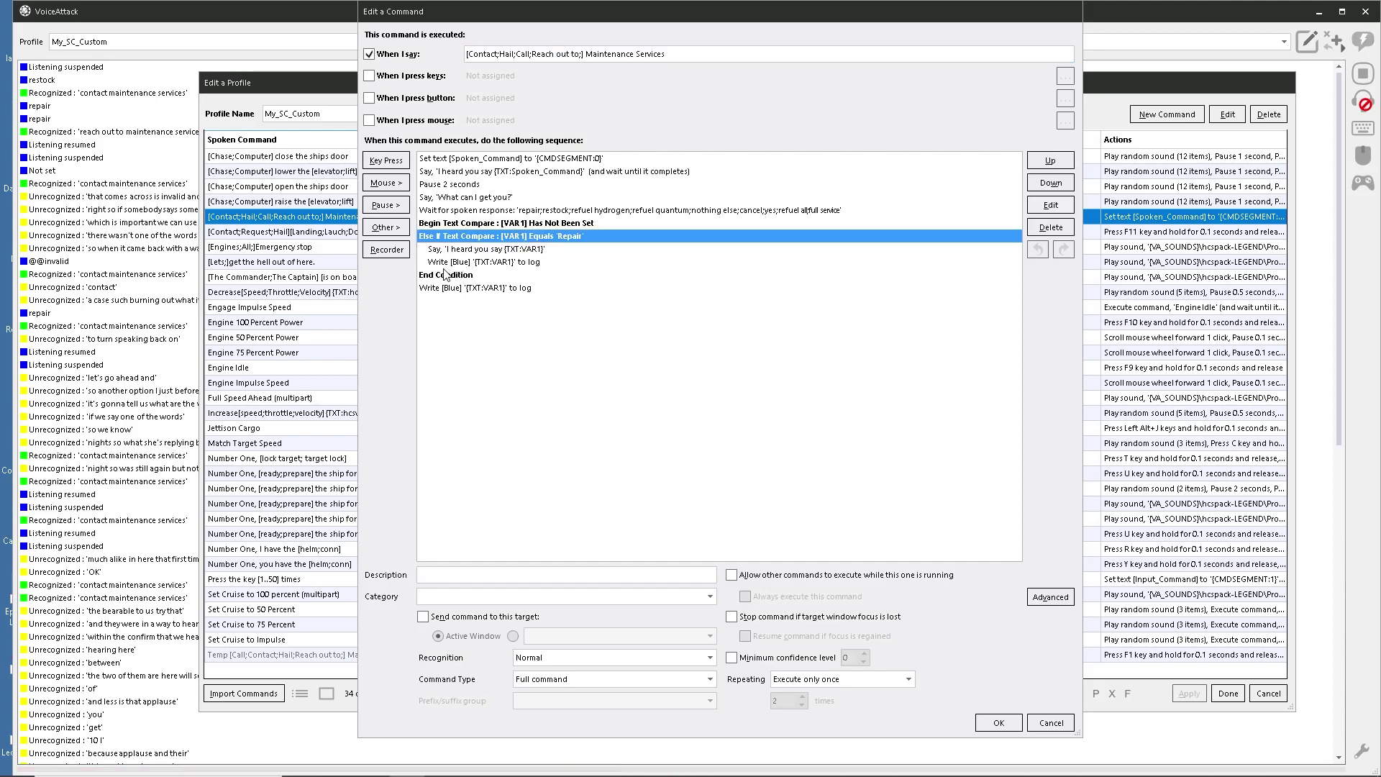
left_click(457, 263, "shift")
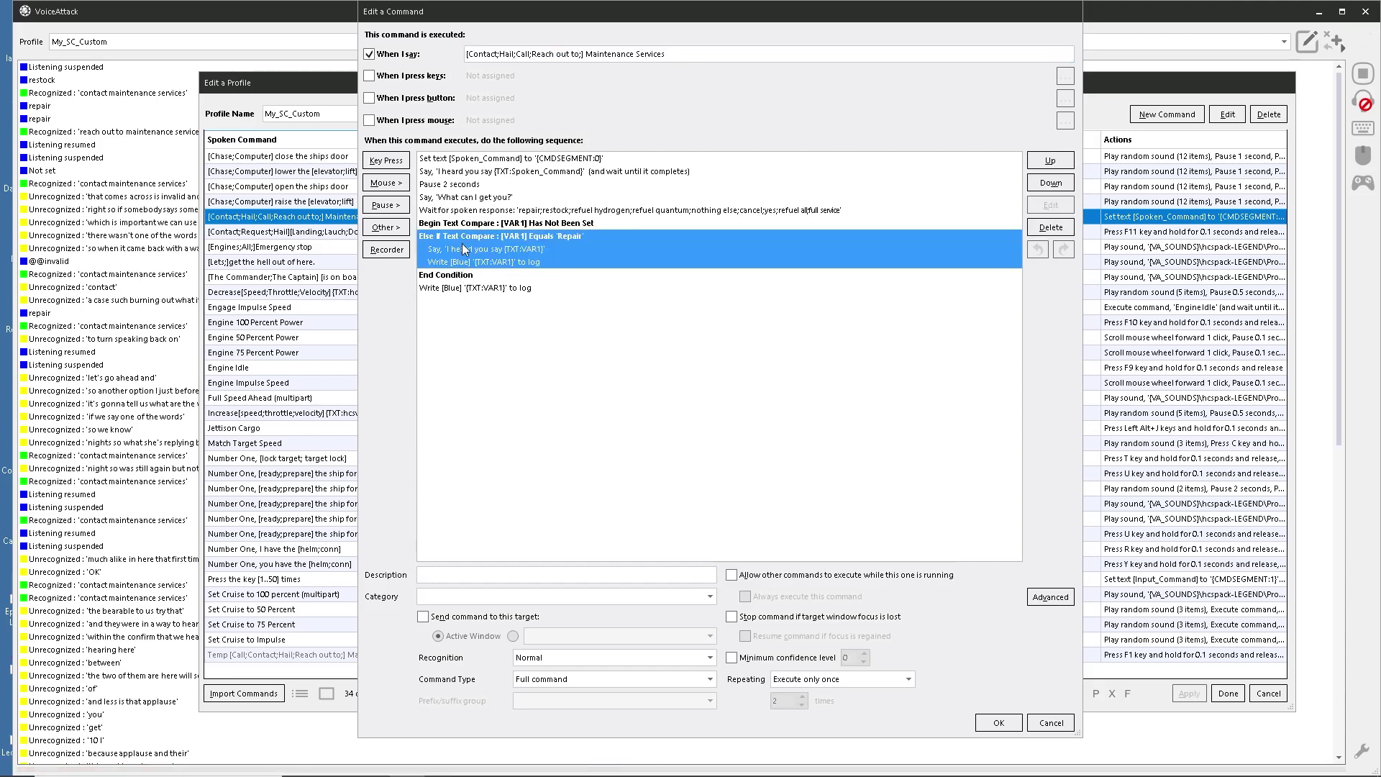
right_click(464, 249)
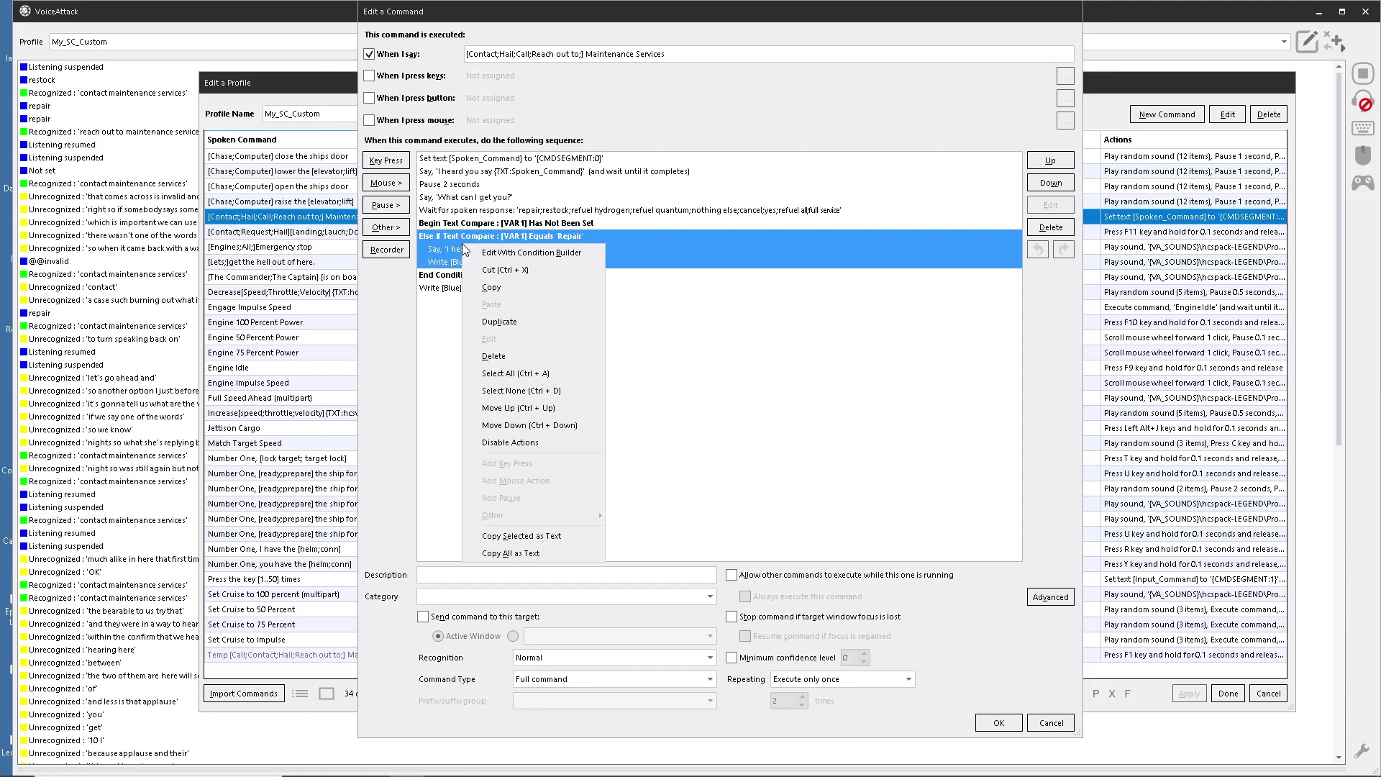
left_click(499, 322)
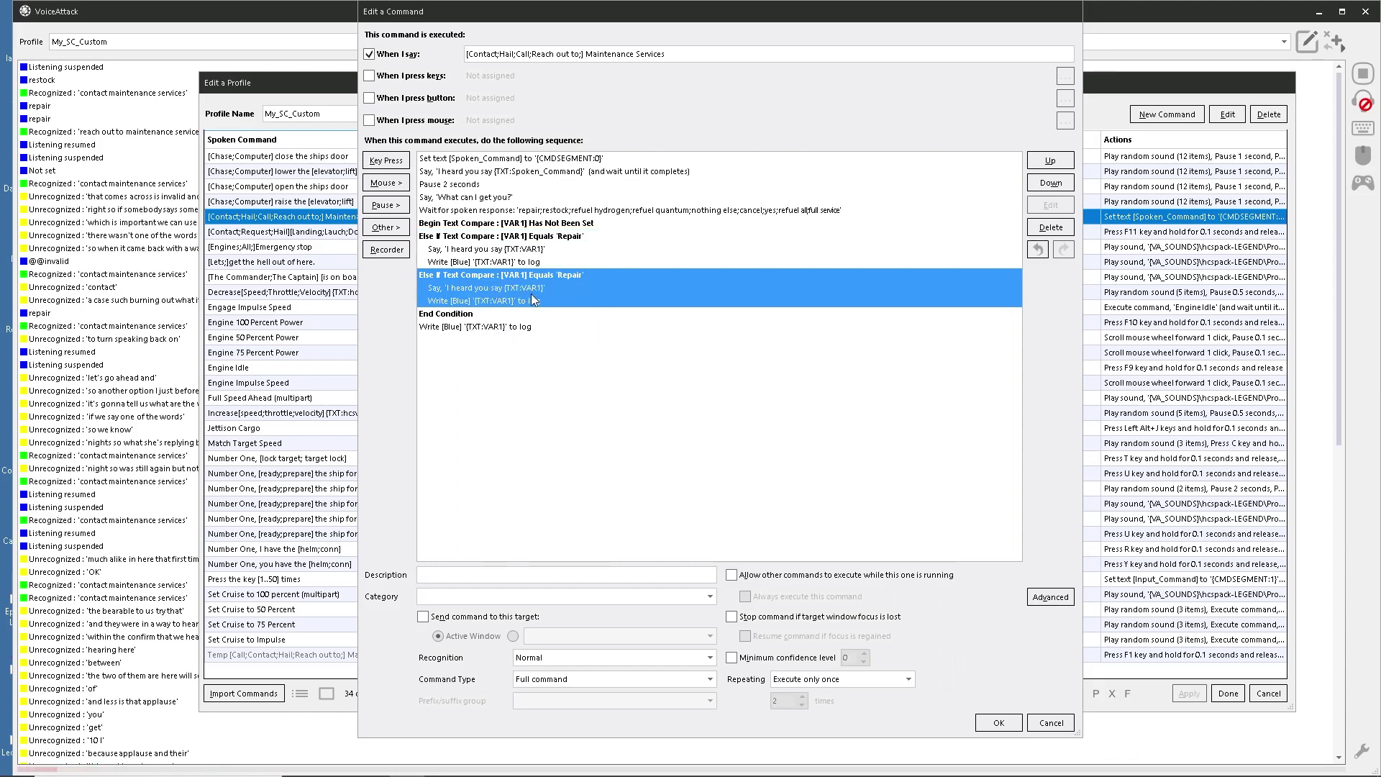
Set the comparison text of the duplicated Repair condition to Restock.
left_click(517, 277)
double_click(518, 279)
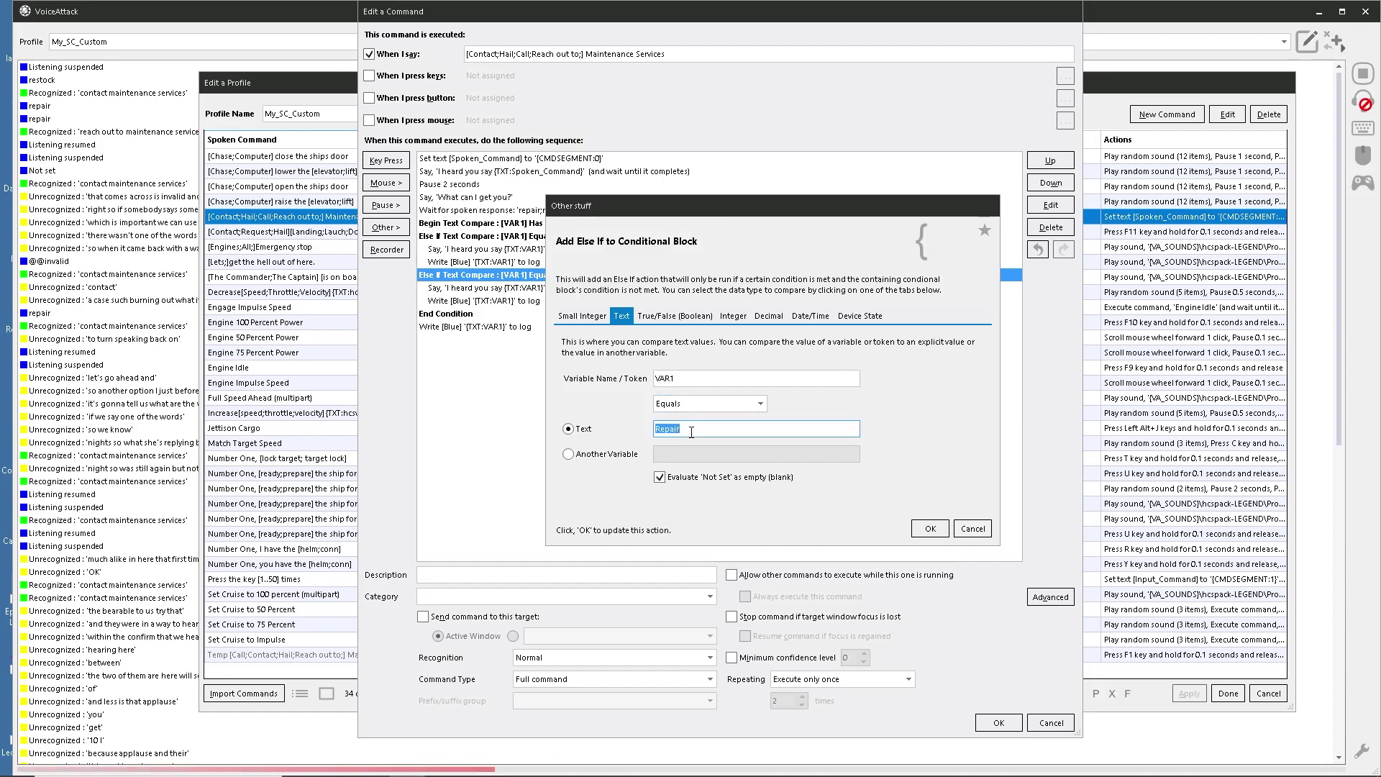
type("Restock")
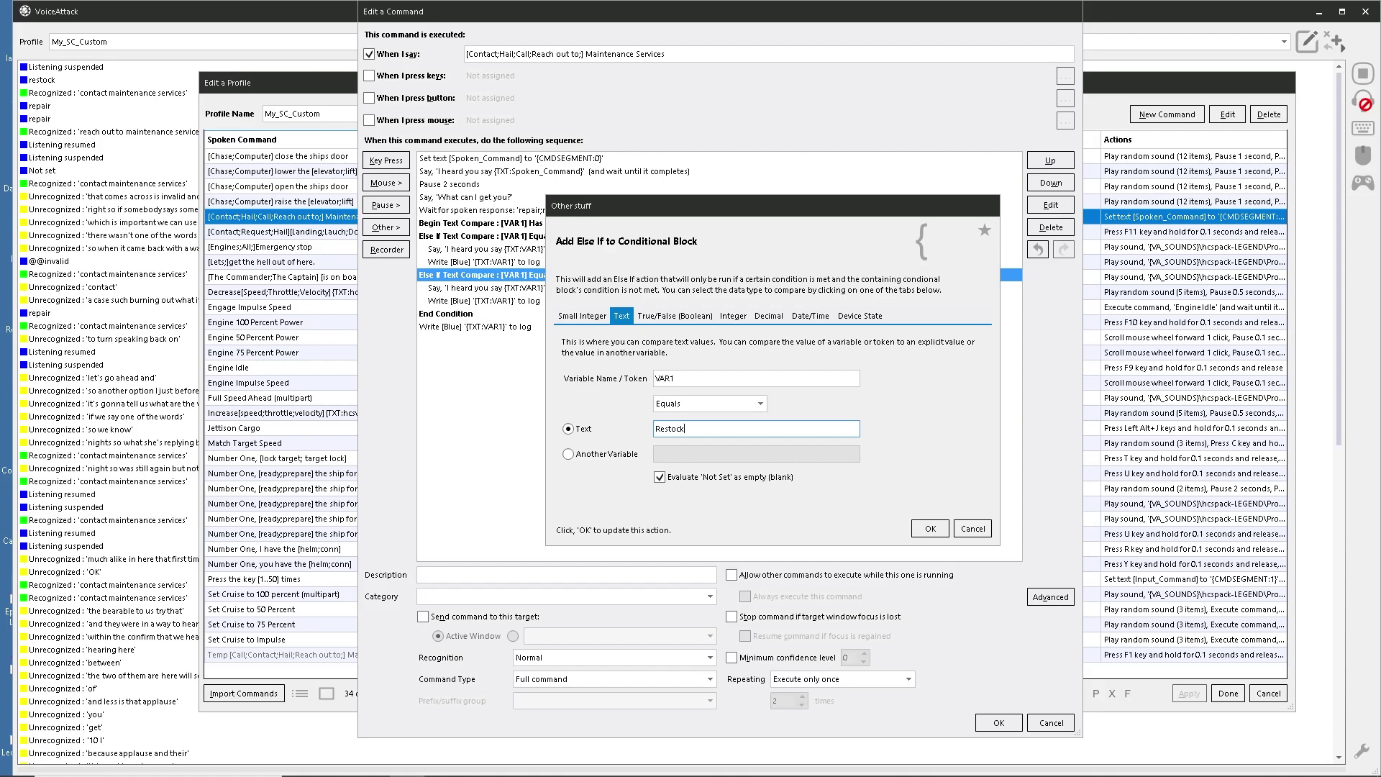
left_click(942, 530)
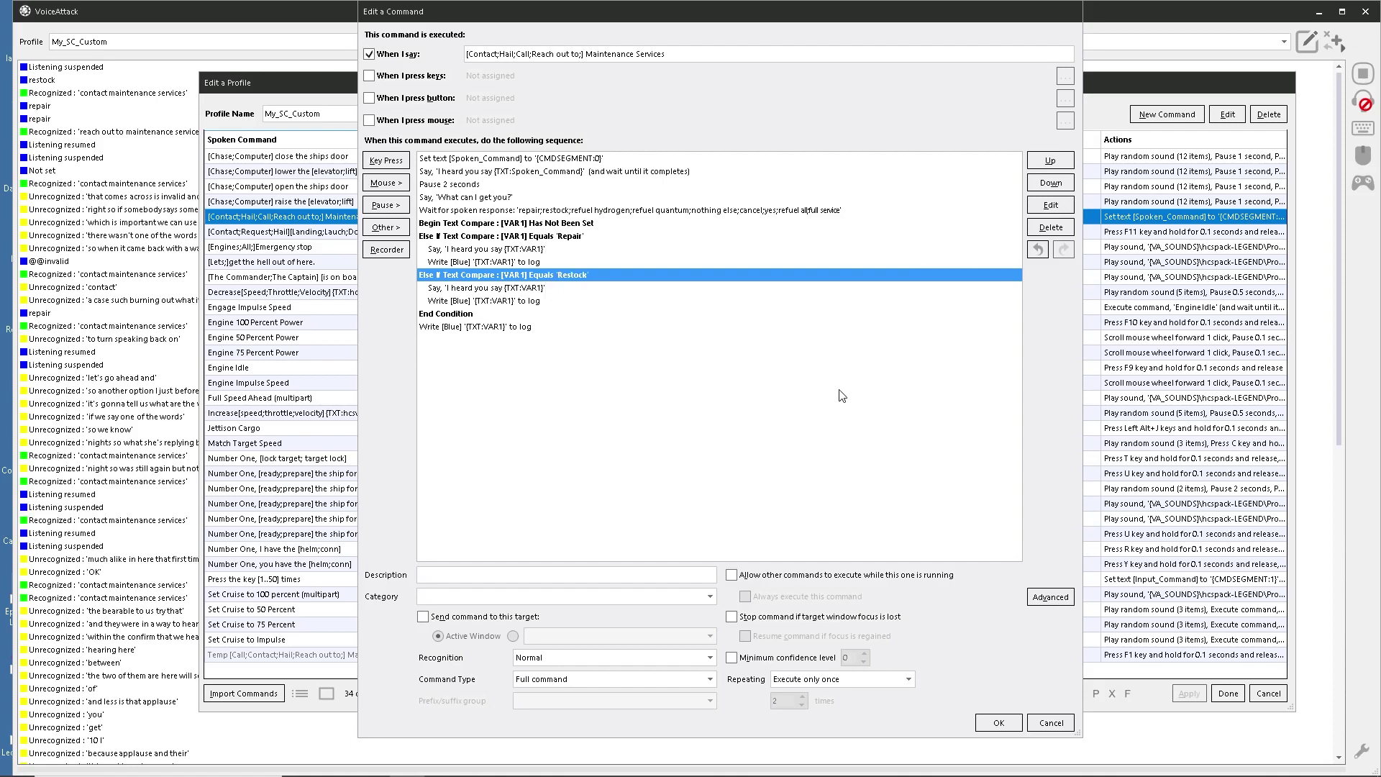
Duplicate the Restock Else If branch together with its Say and log actions.
left_click(464, 301, "shift")
right_click(483, 277)
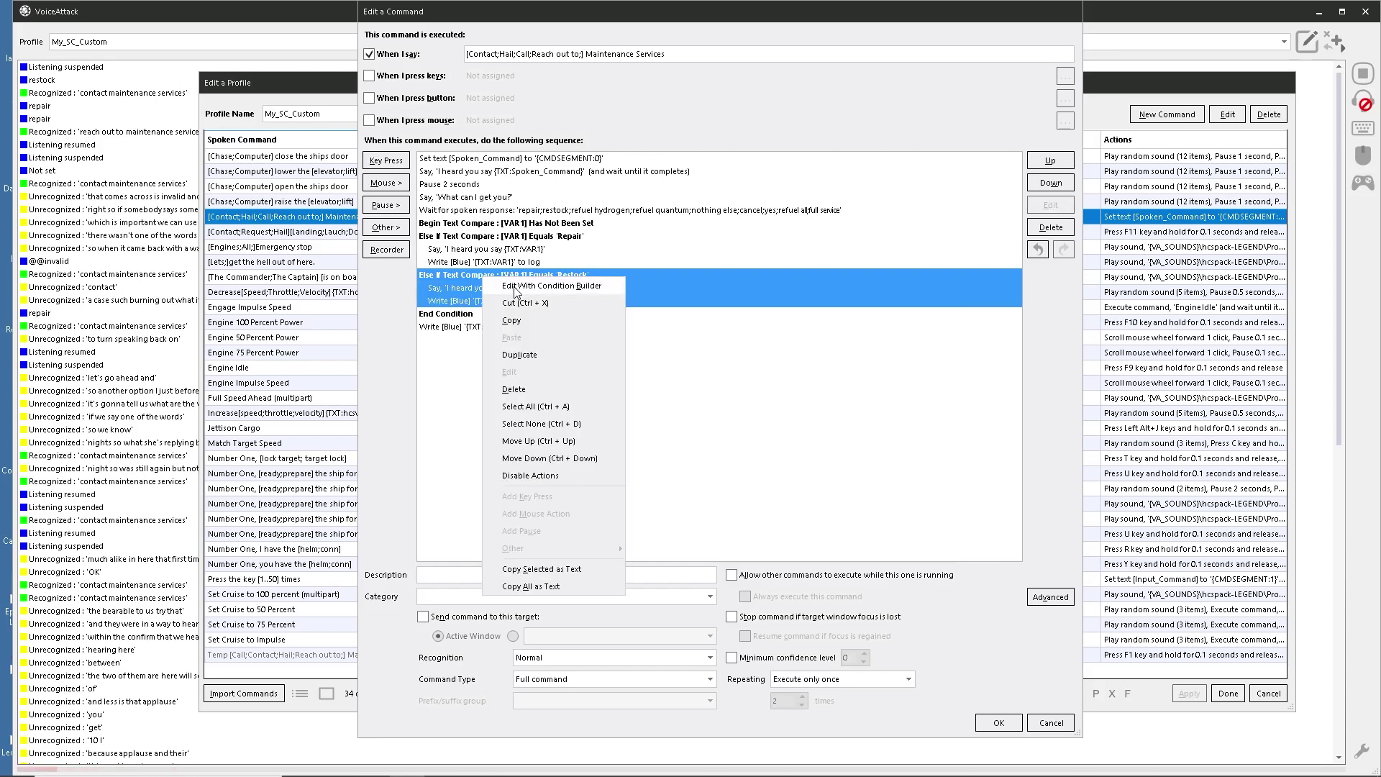
left_click(527, 355)
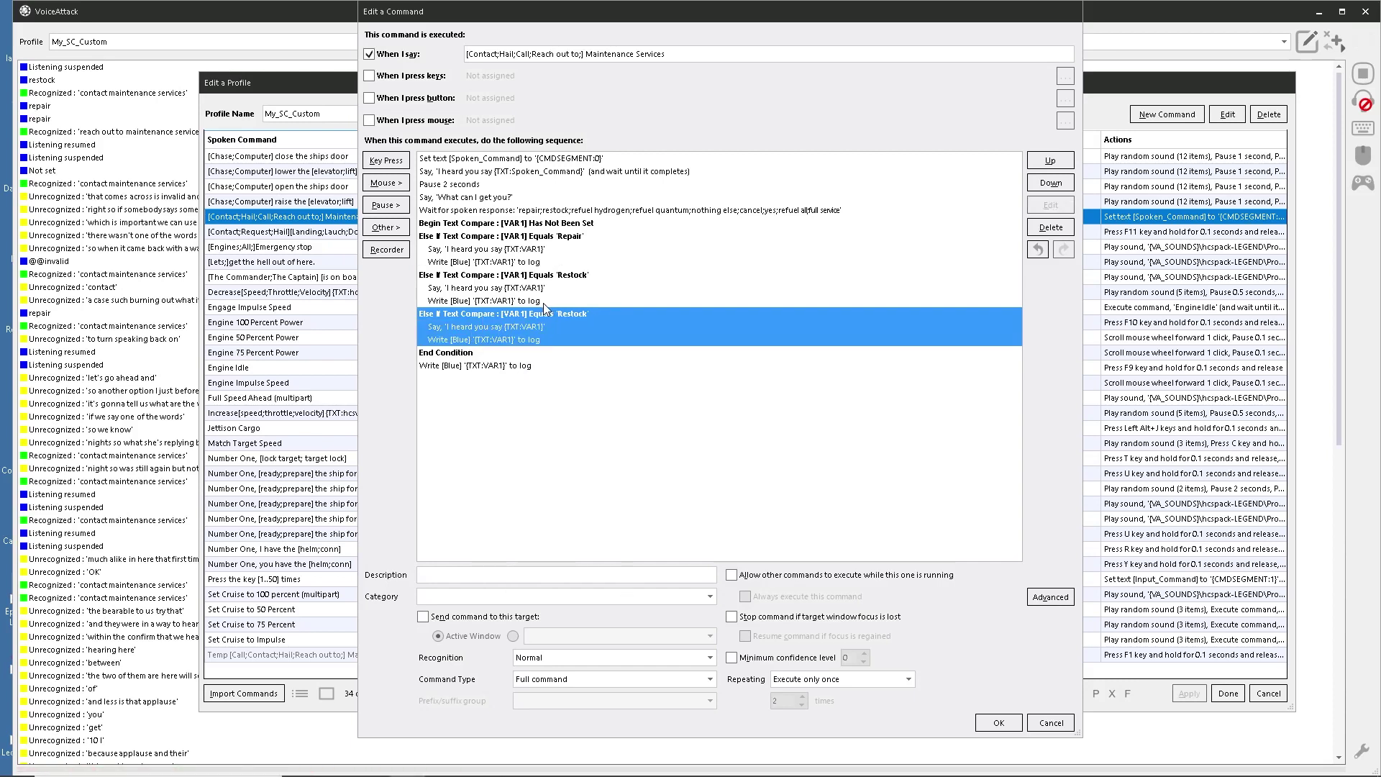
Set the comparison text of the second Restock condition to Refuel Hydrogen.
left_click(508, 328)
double_click(522, 315)
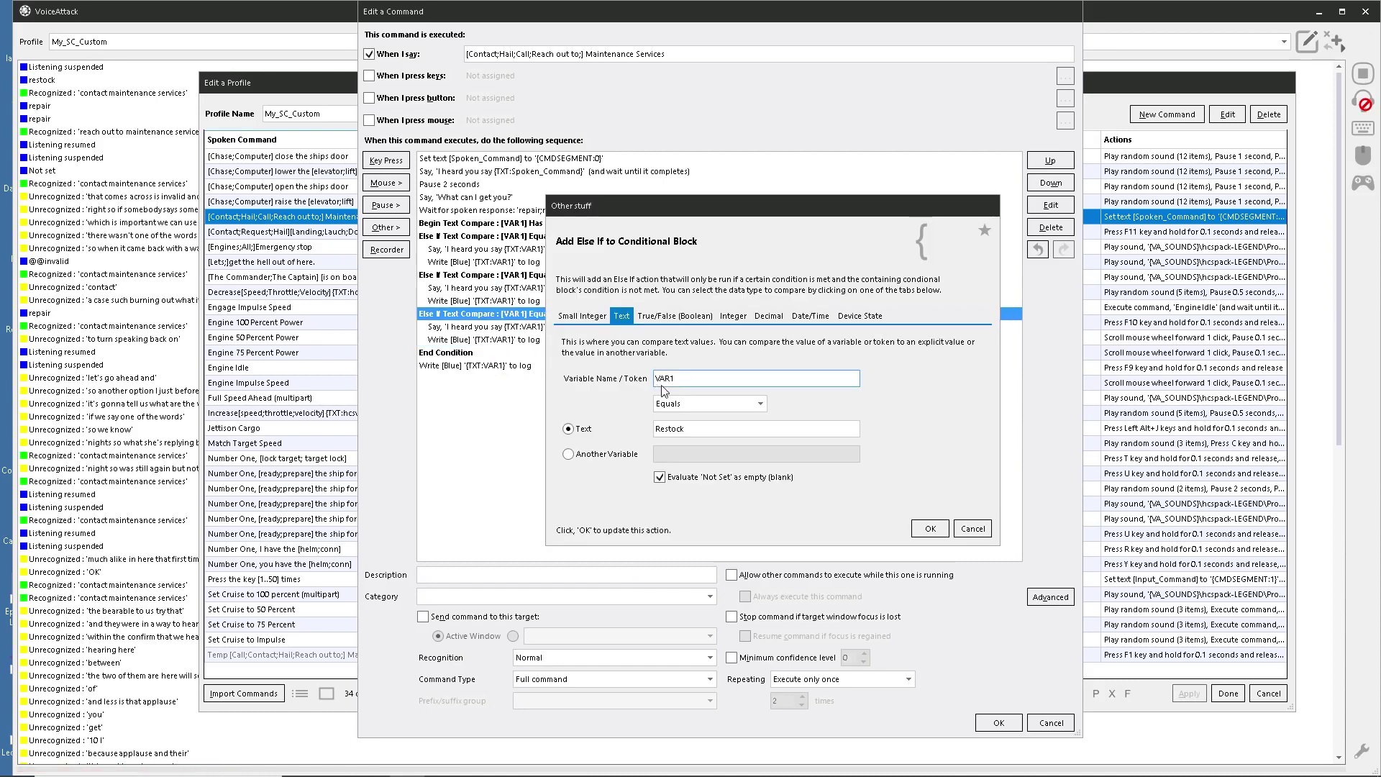
left_click(668, 428)
double_click(669, 429)
type("Refu")
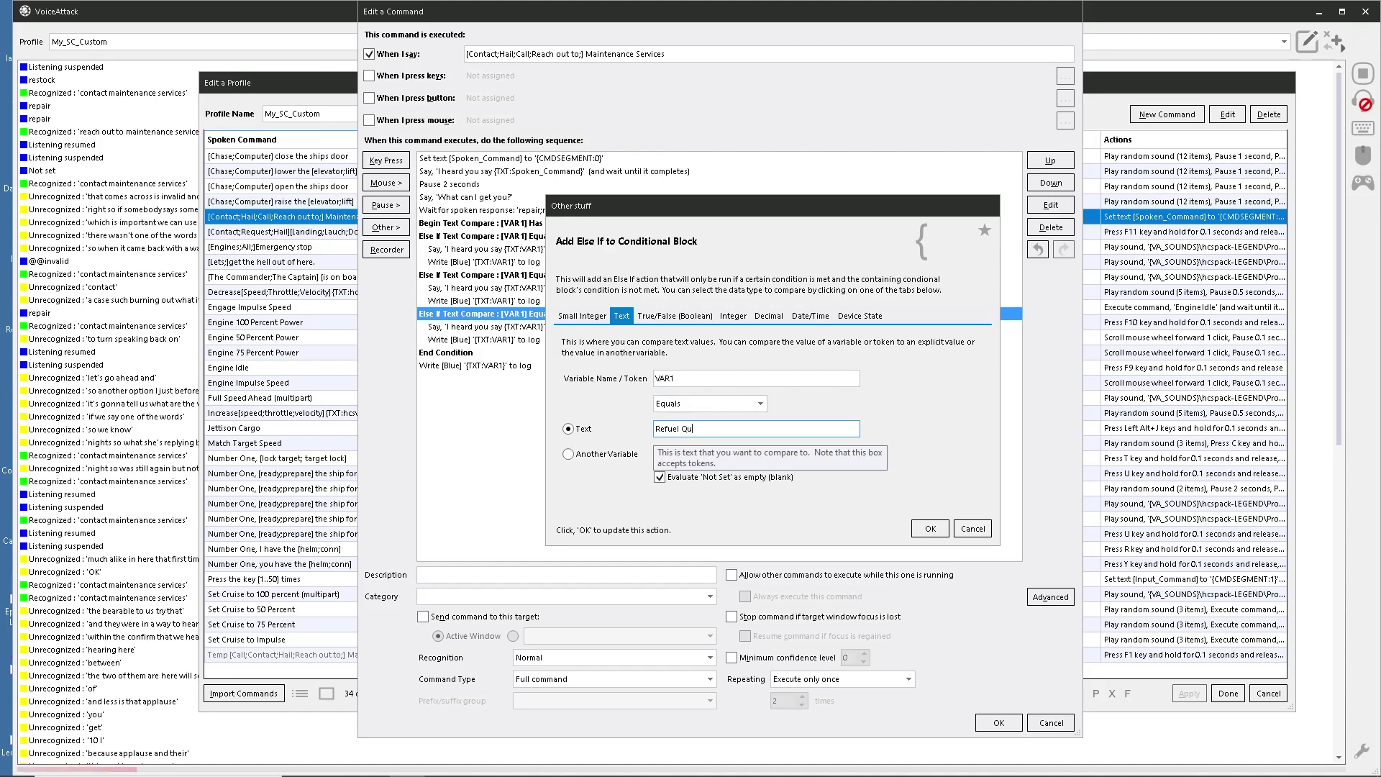
type("el Hydrogen")
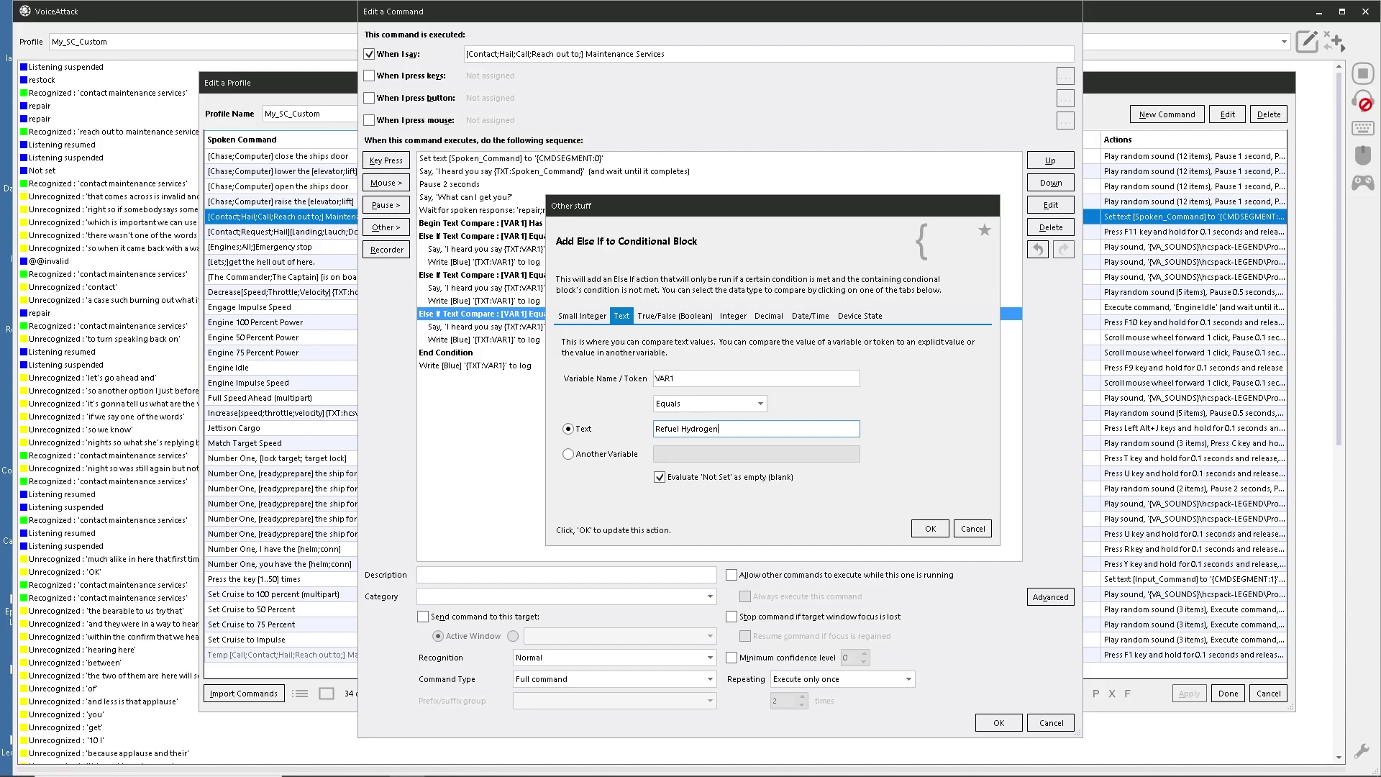
left_click(921, 531)
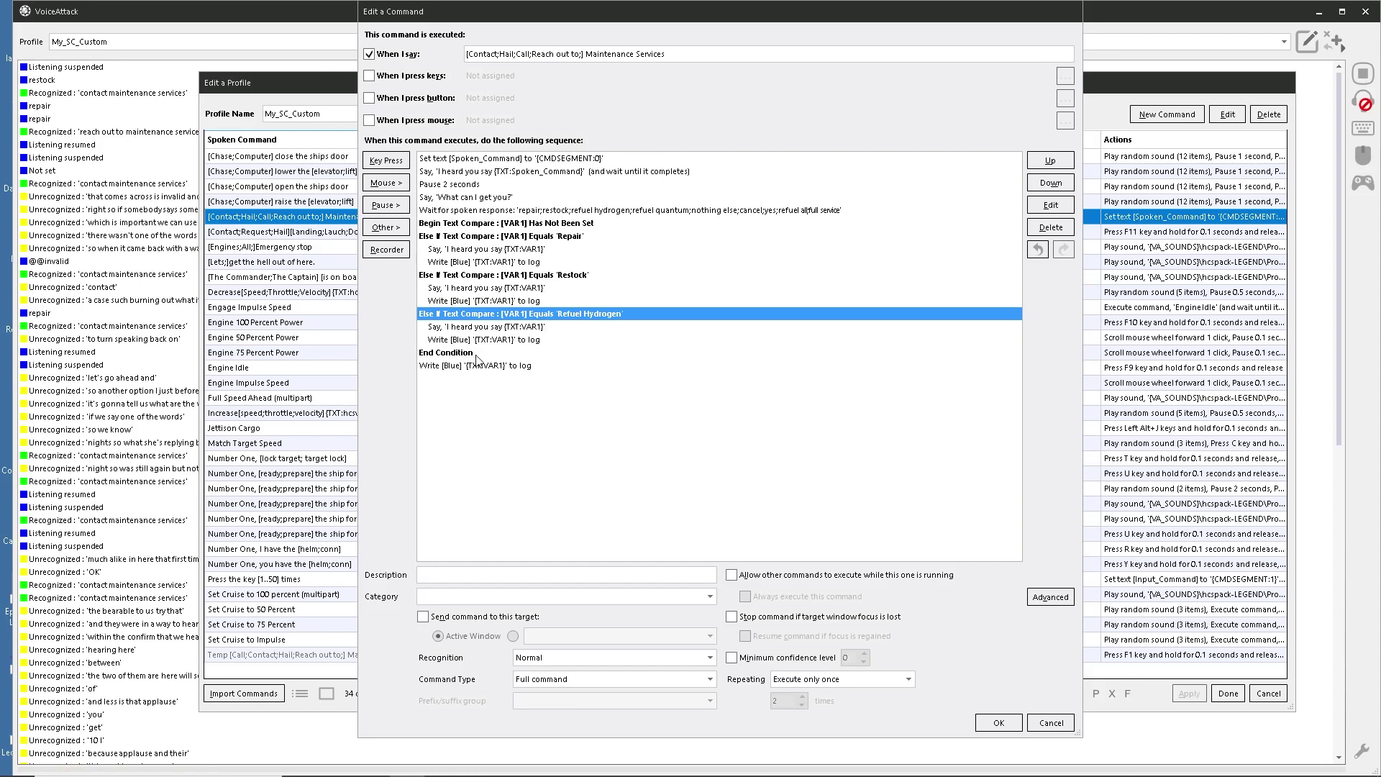
Duplicate the Refuel Hydrogen Else If branch with its Say and log actions, and set the copy's comparison text to Refuel Quantum.
left_click(460, 339, "shift")
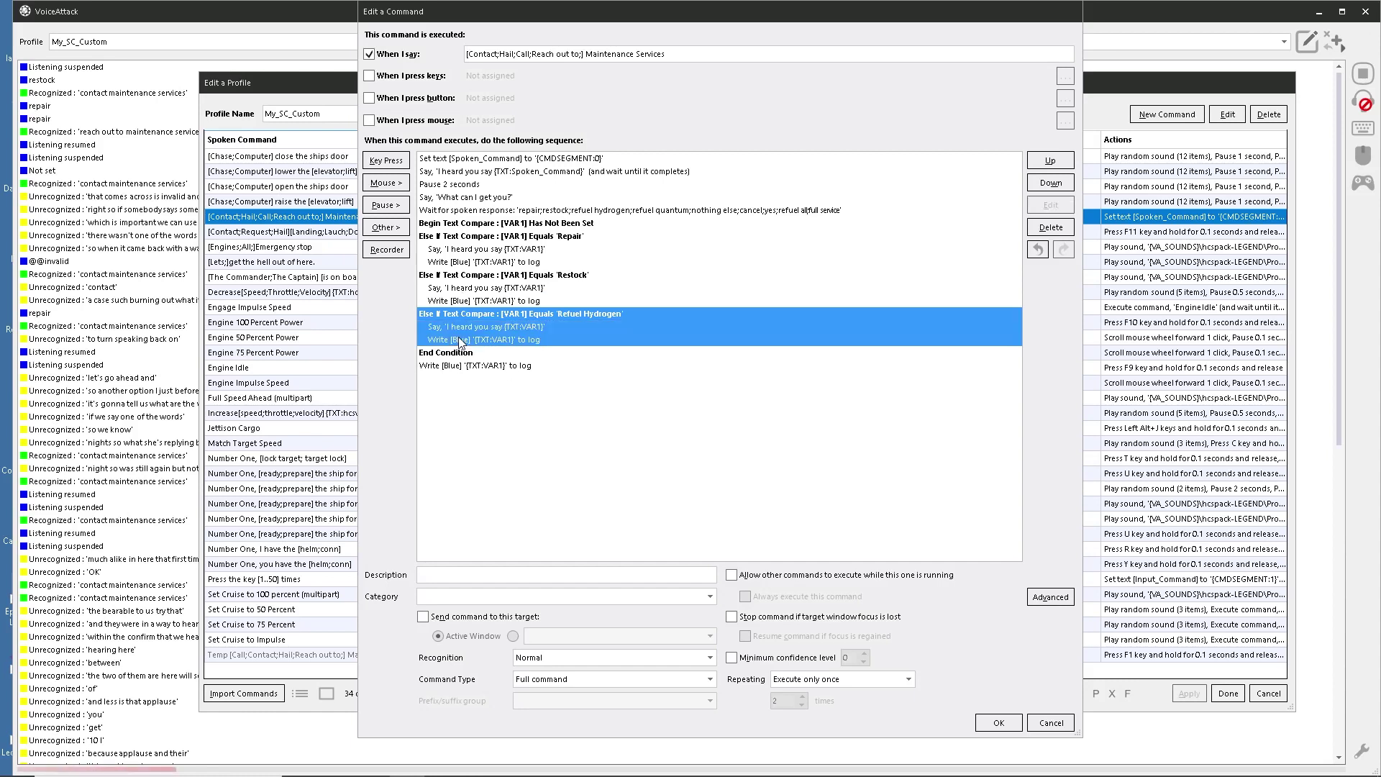
right_click(466, 328)
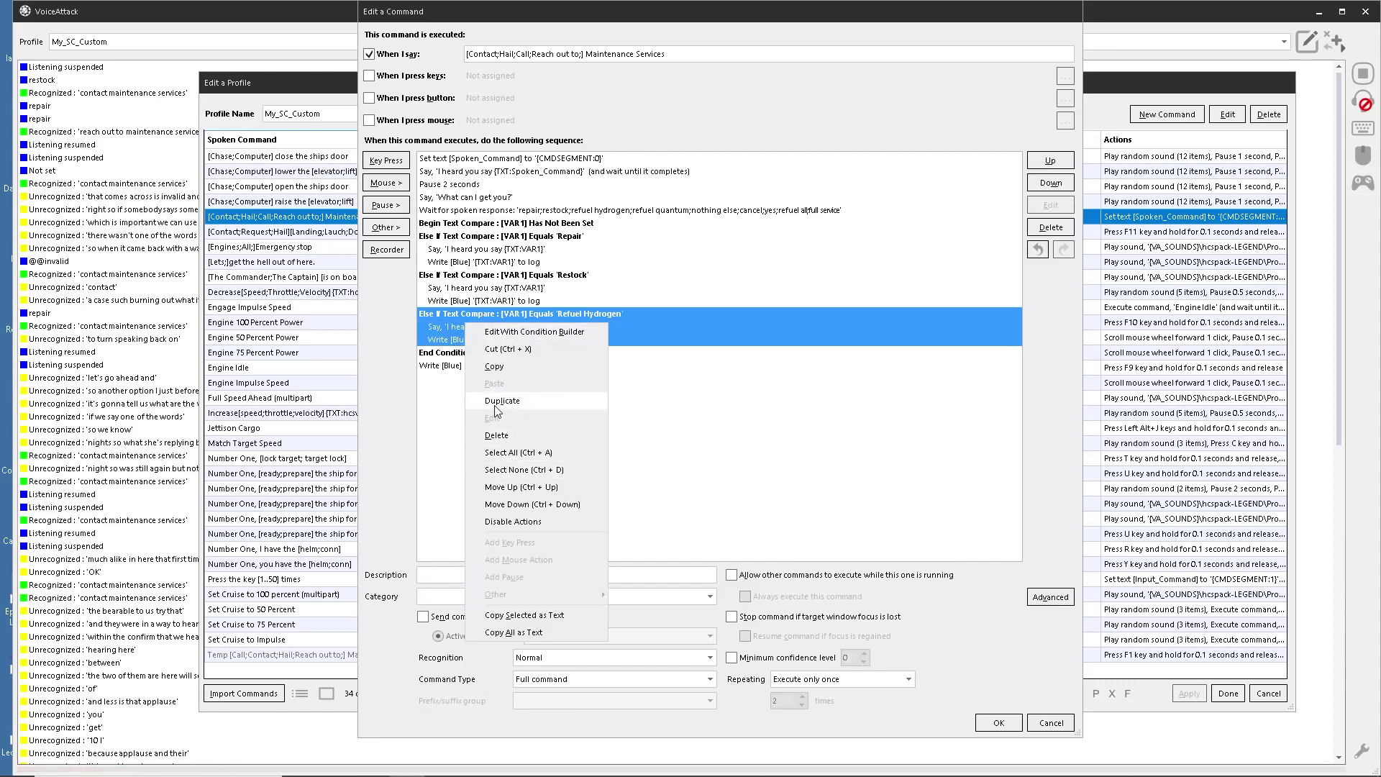
left_click(497, 408)
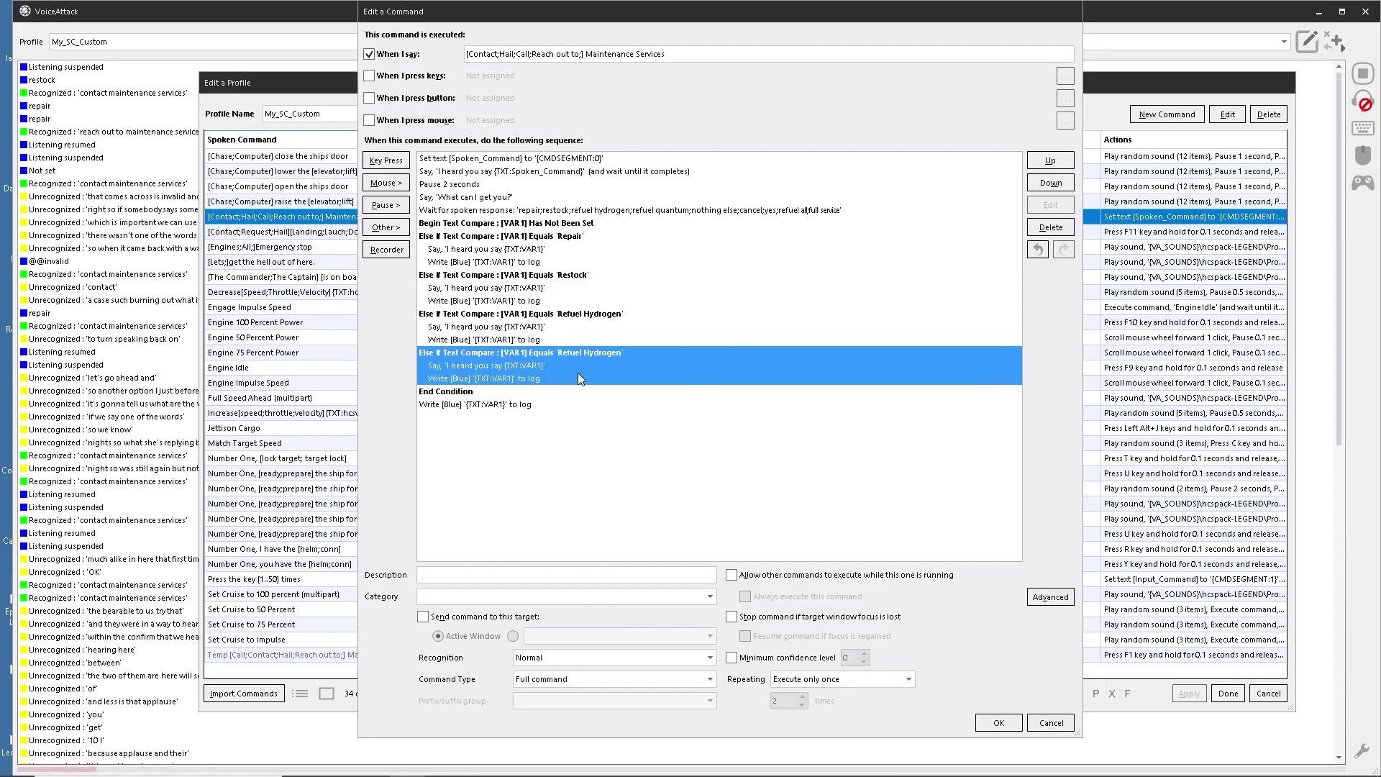
left_click(569, 348)
right_click(591, 351)
left_click(585, 350)
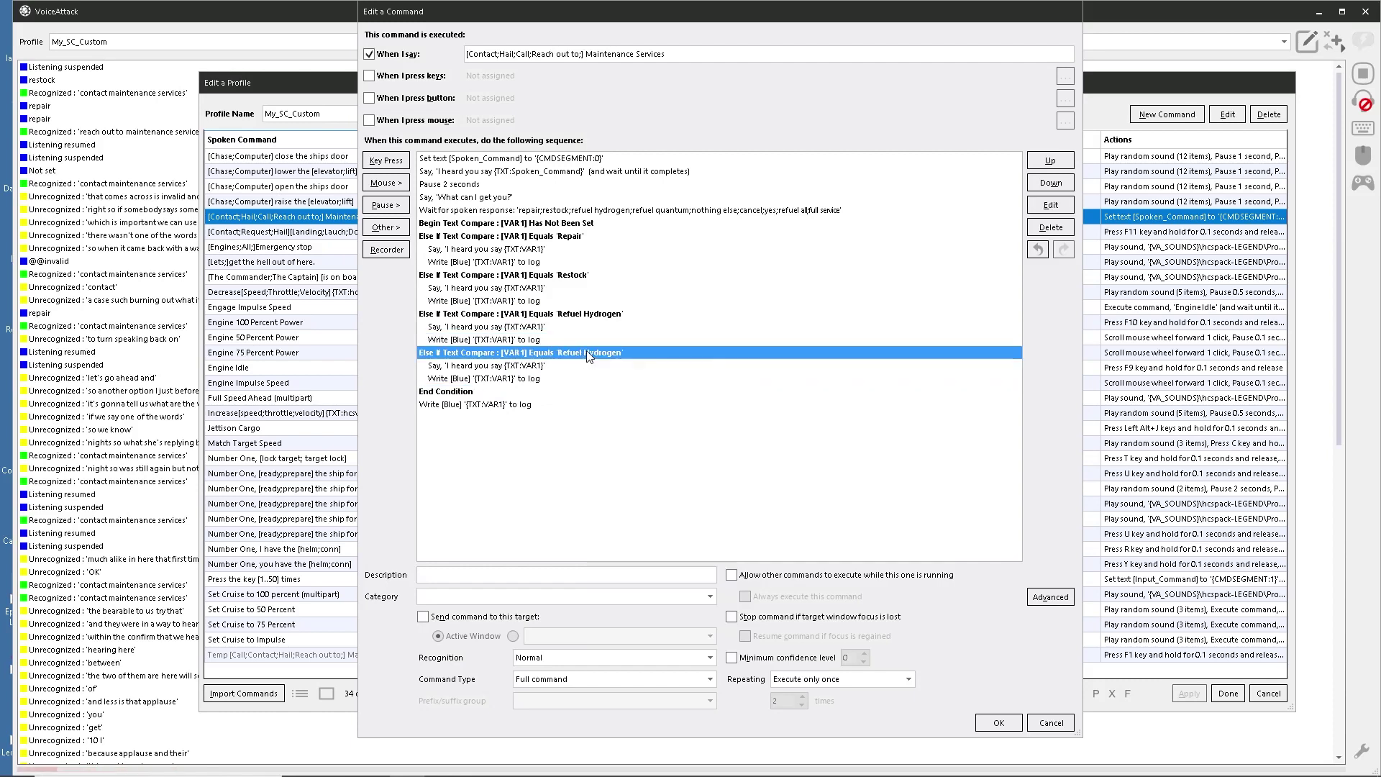
double_click(602, 358)
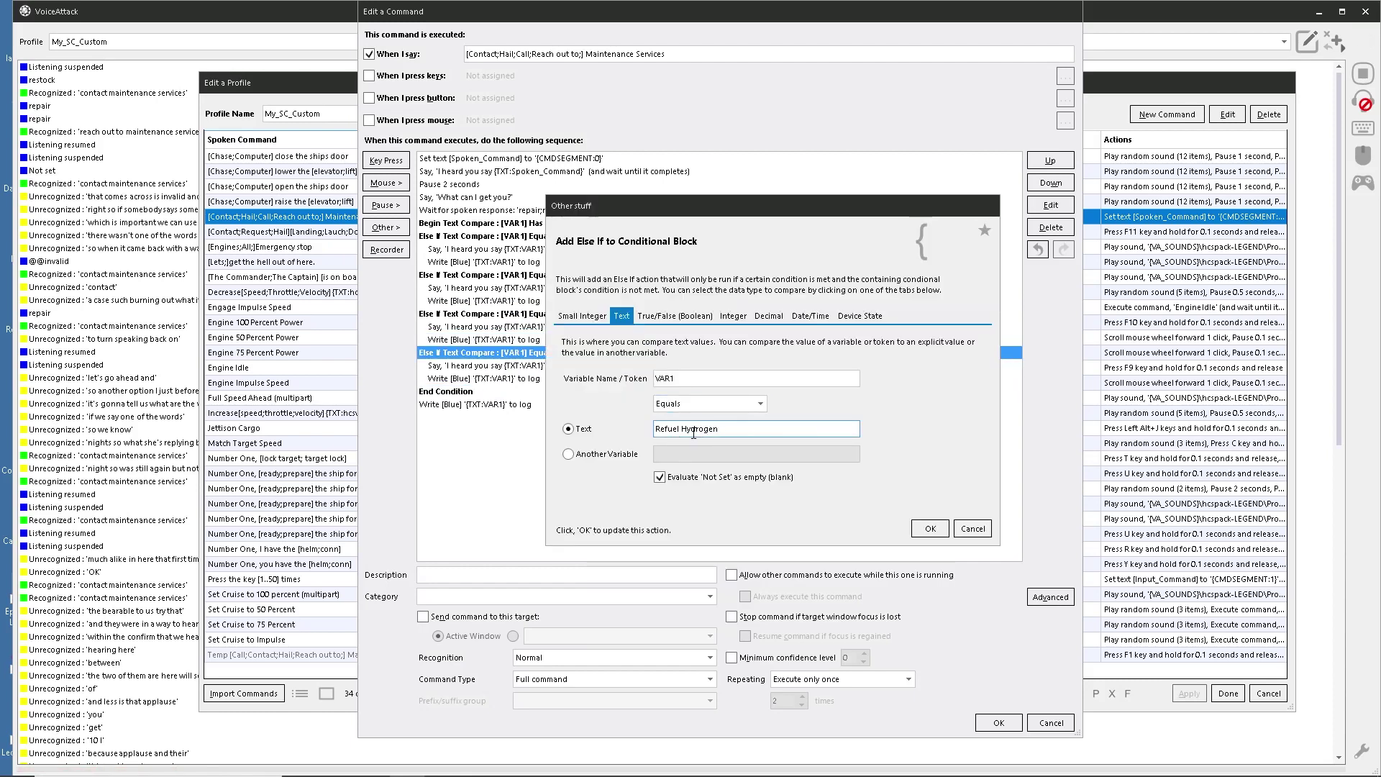
type("Quantum")
left_click(930, 529)
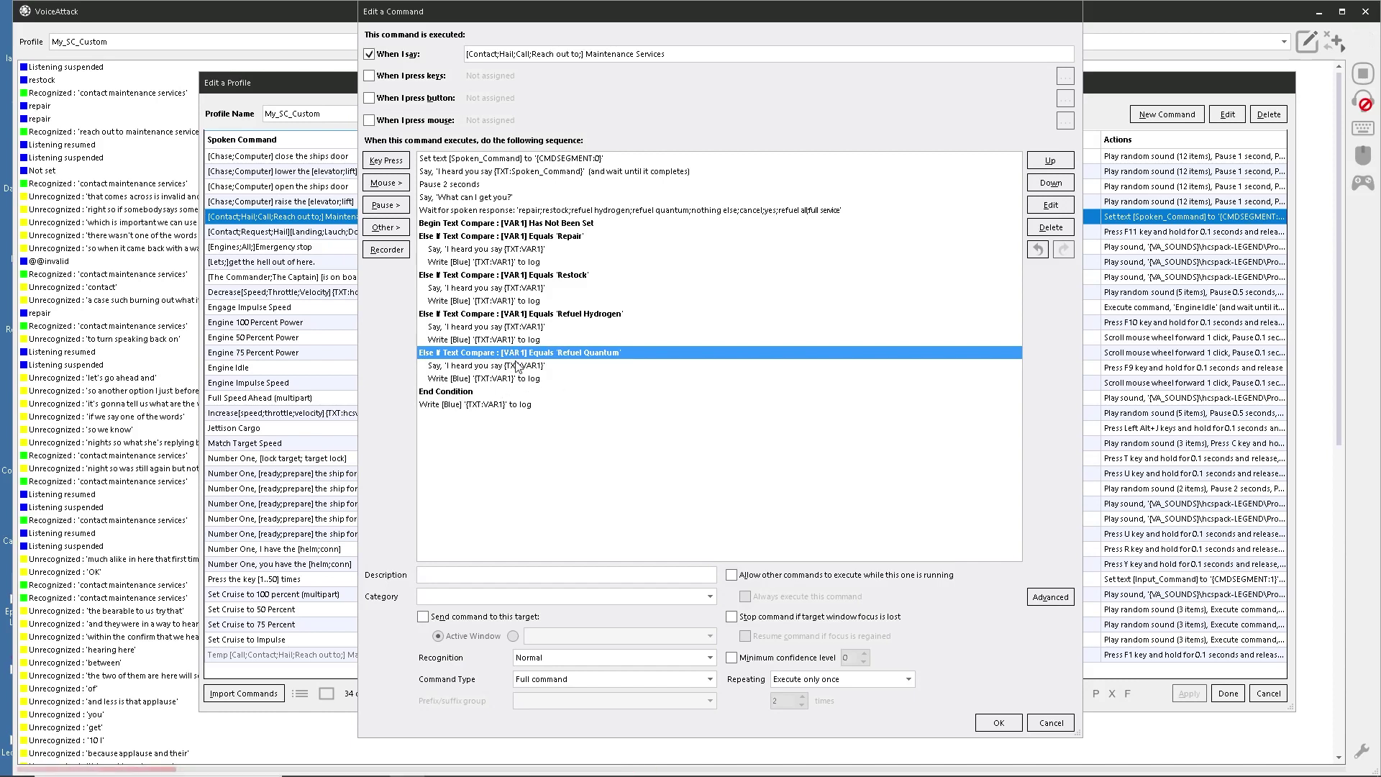
Duplicate the Refuel Quantum Else If branch with its Say and log actions, and set the copy's comparison text to Refuel All.
left_click(507, 379, "shift")
right_click(512, 356)
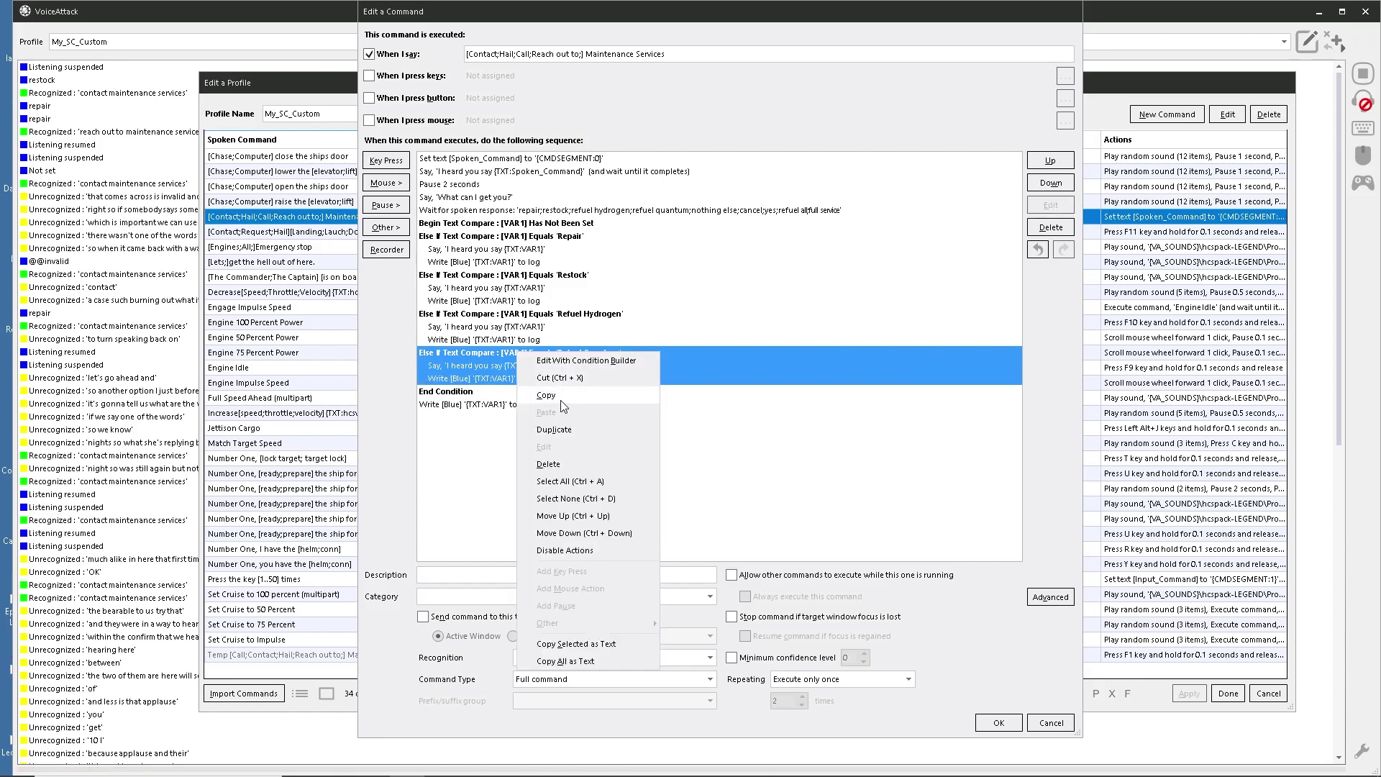
left_click(568, 397)
right_click(507, 365)
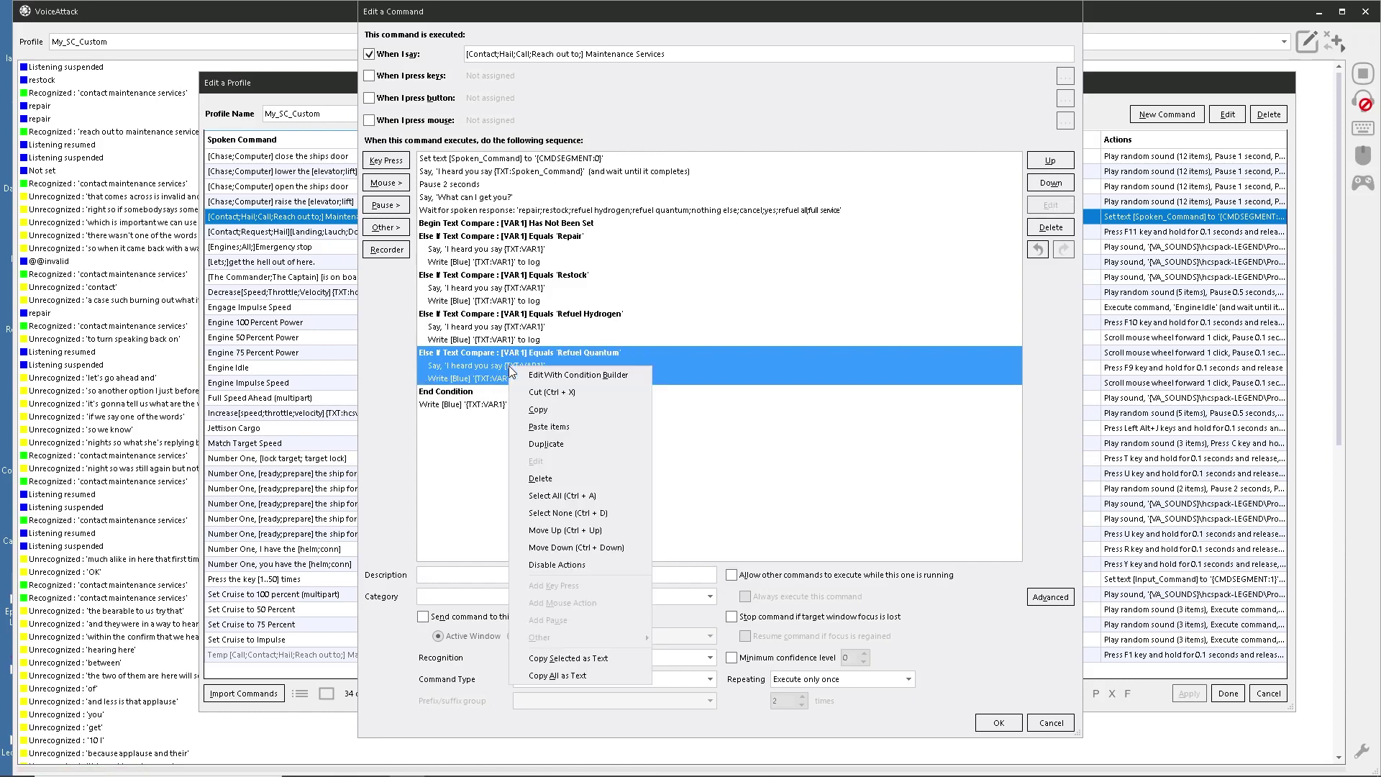
left_click(553, 445)
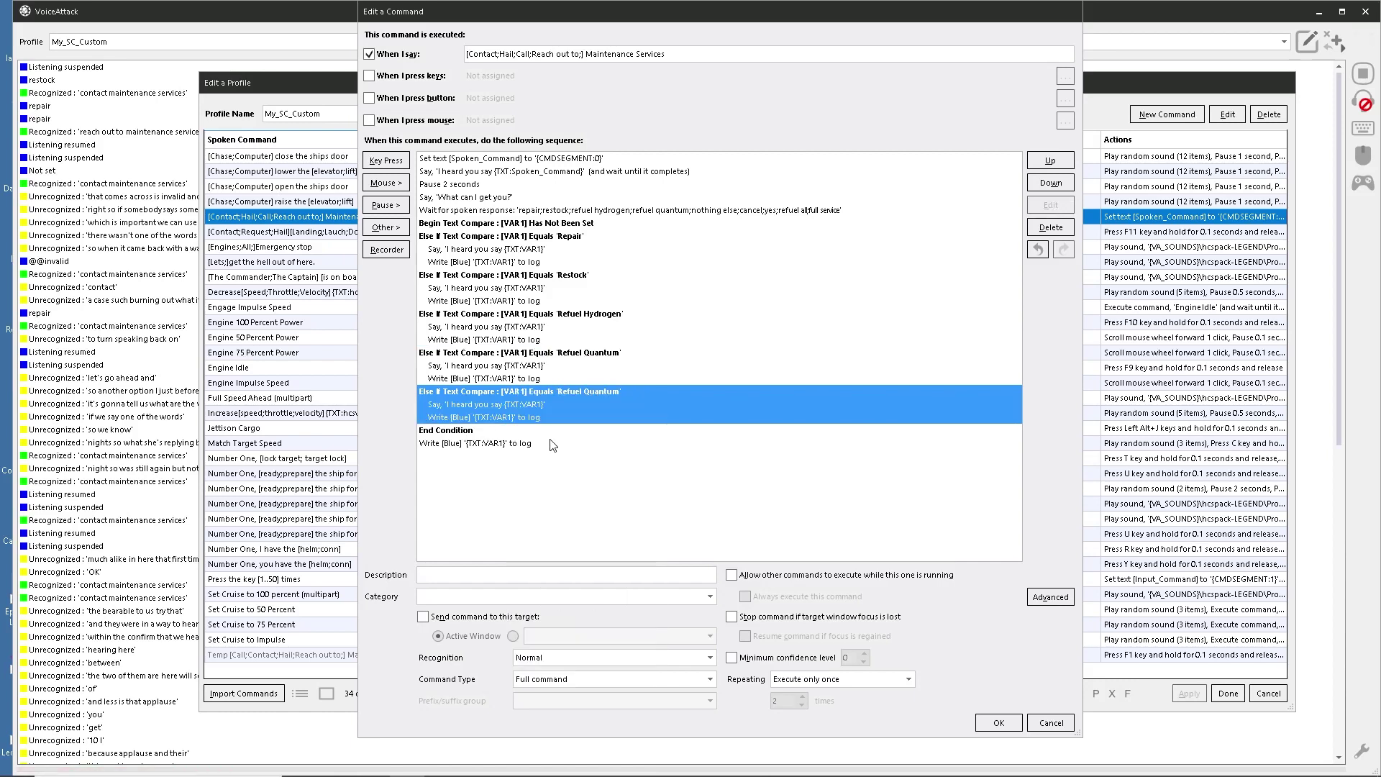
left_click(506, 419)
left_click(583, 391)
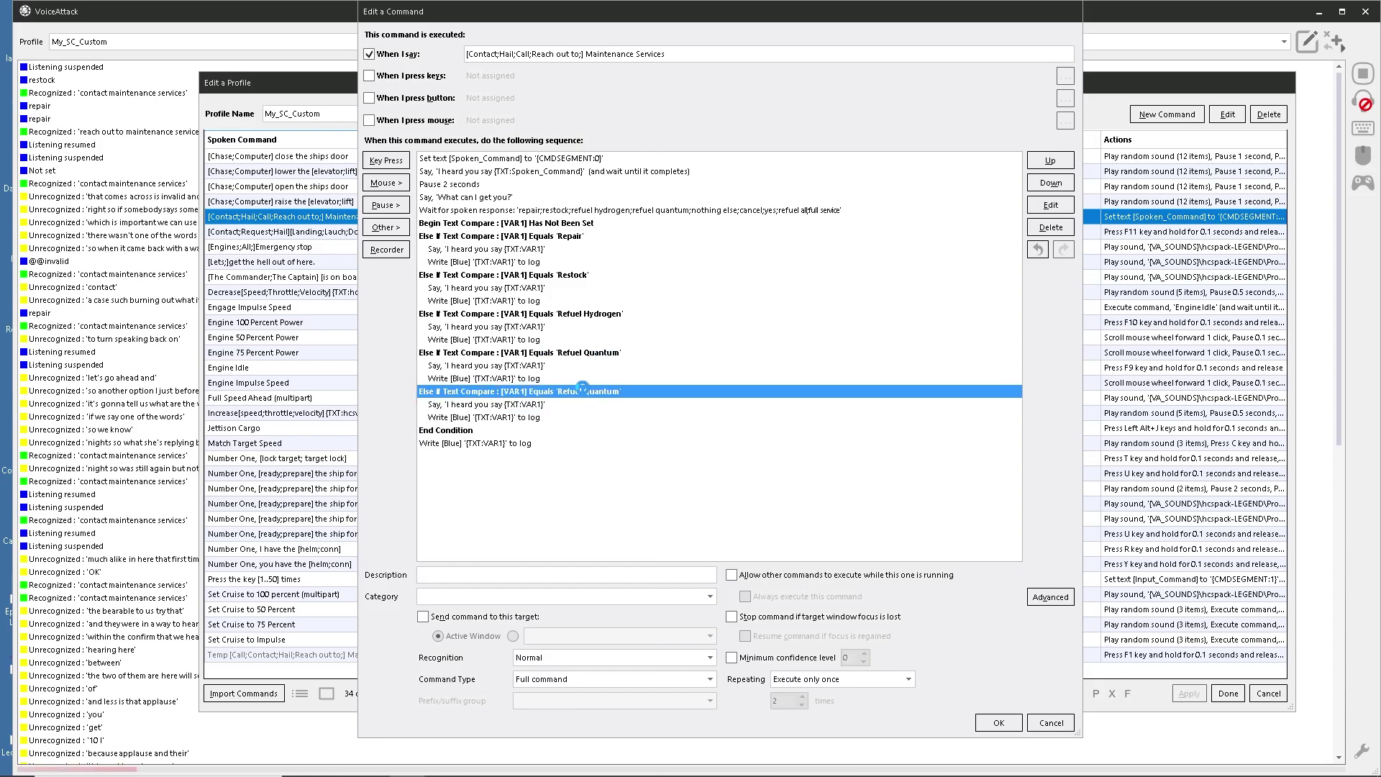
double_click(583, 391)
left_click_drag(681, 429, 777, 428)
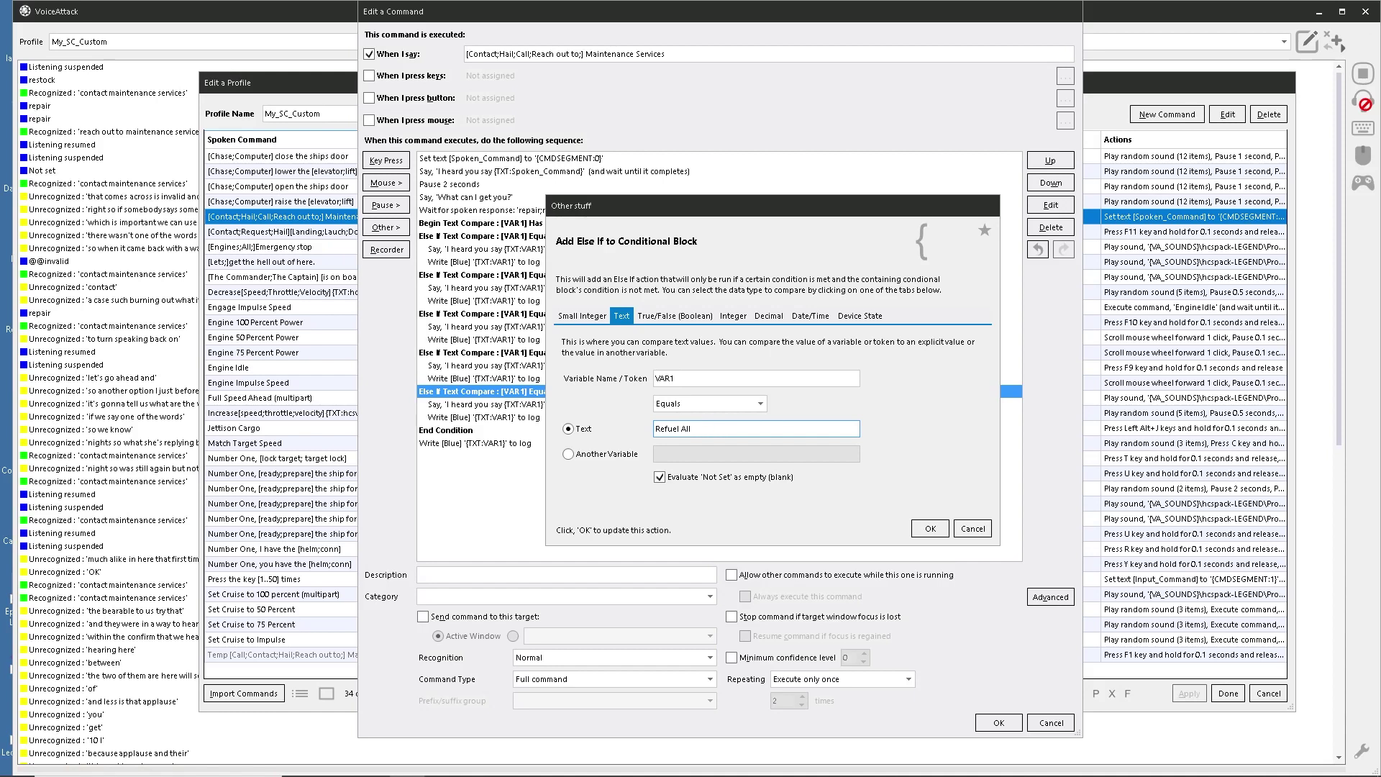
left_click(928, 530)
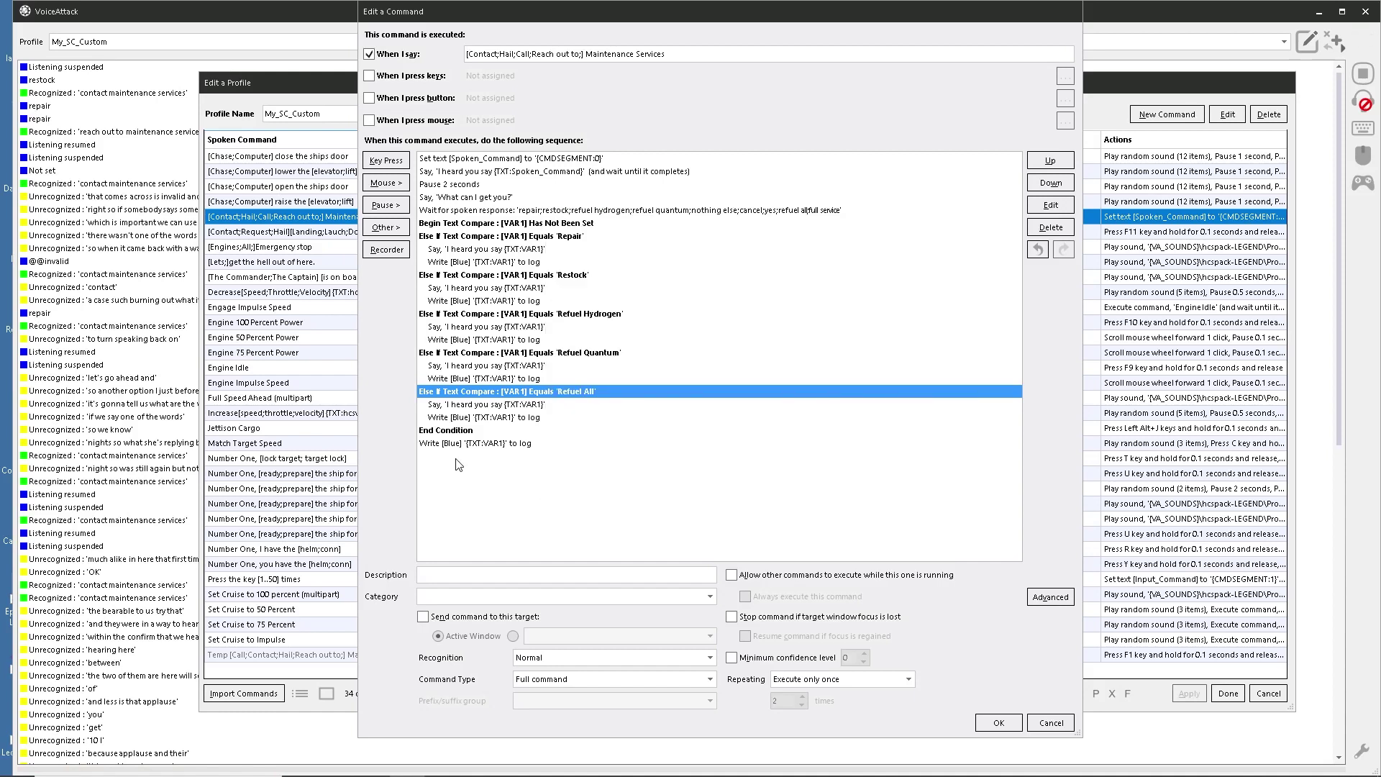
Duplicate the Refuel All Else If branch with its Say and log actions, and set the copy's comparison text to Full Service.
left_click(480, 417, "shift")
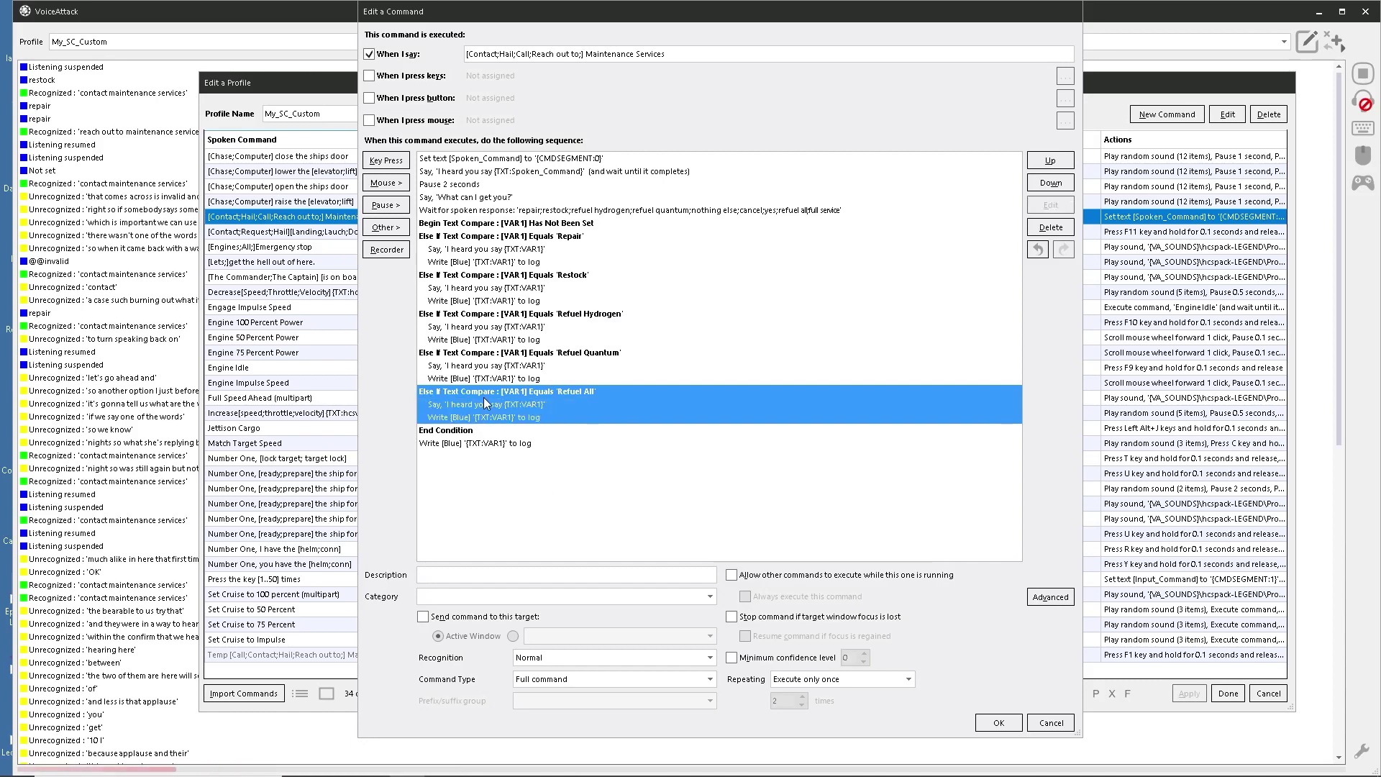
right_click(483, 397)
left_click(541, 444)
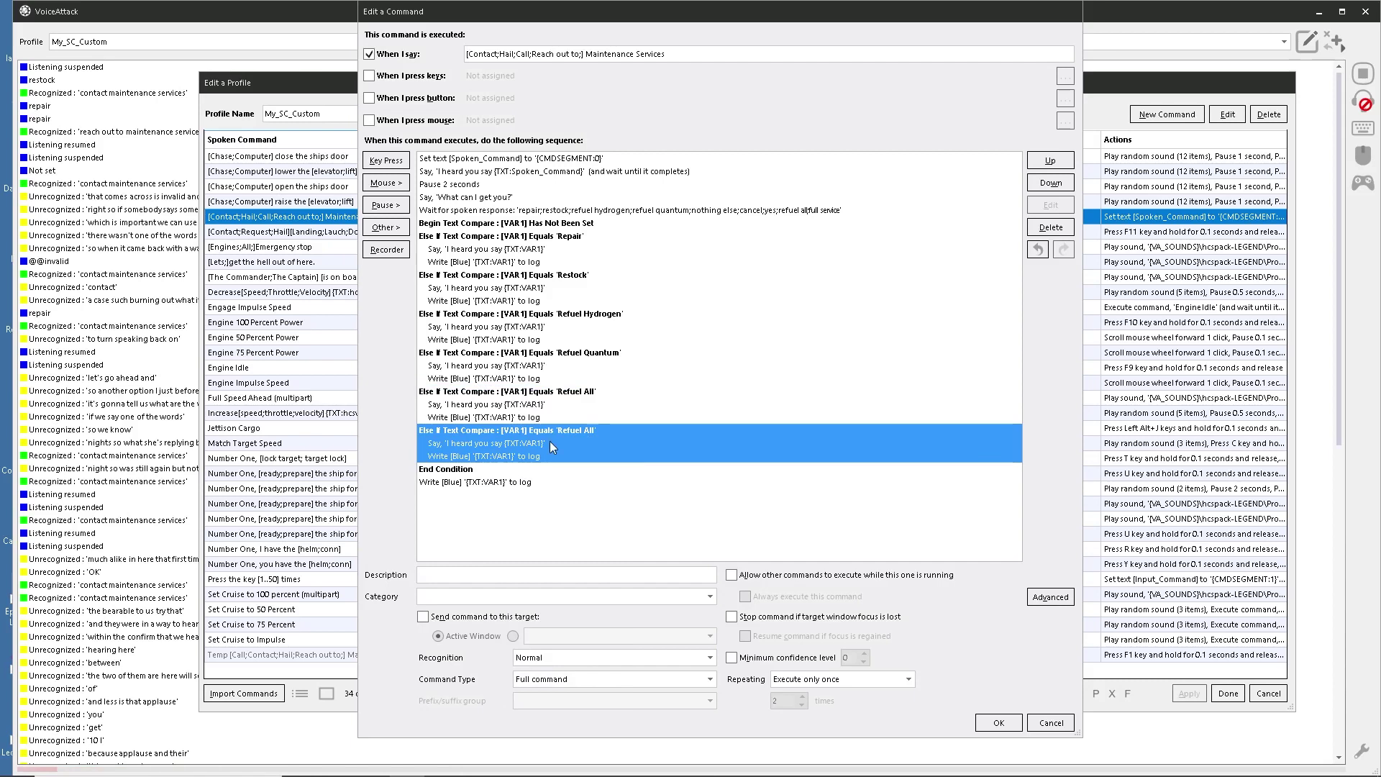
left_click(570, 426)
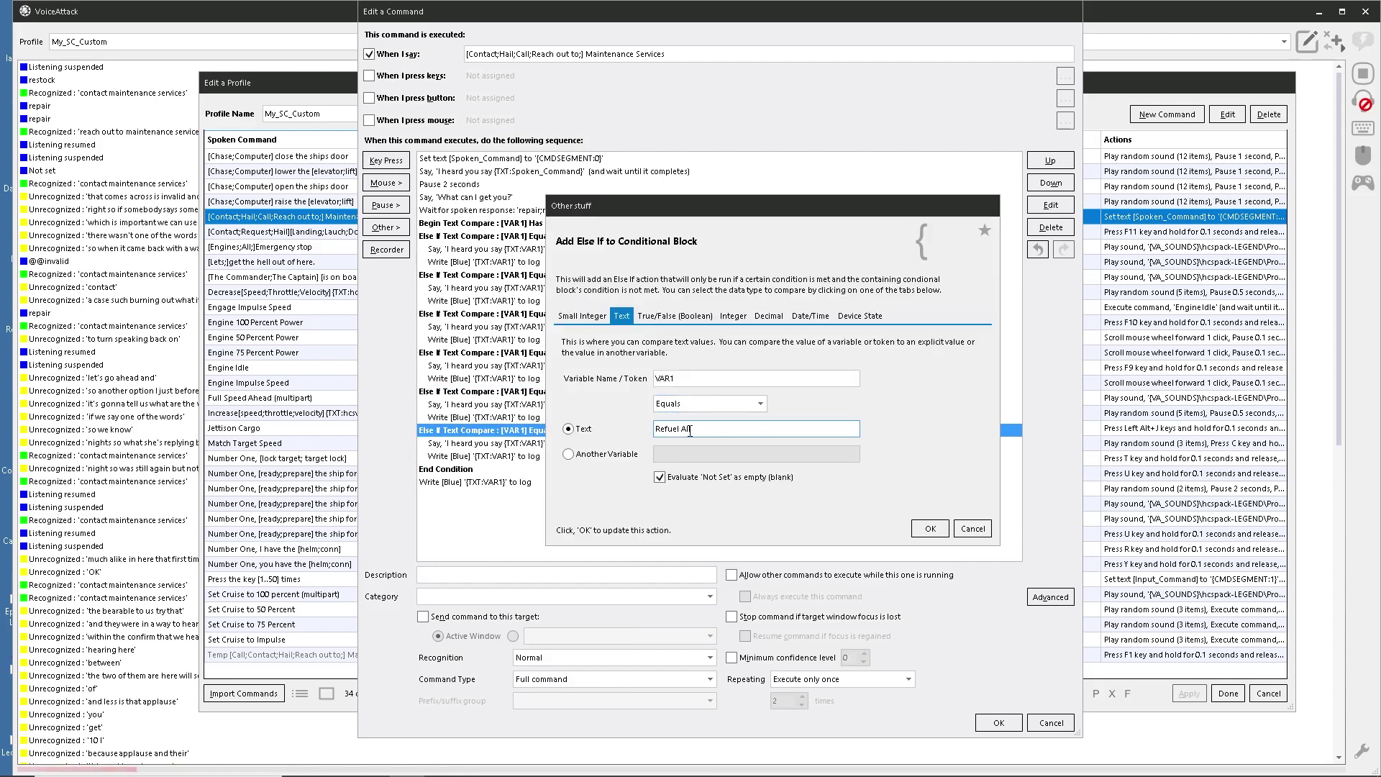
left_click_drag(689, 429, 616, 437)
type("Full Service")
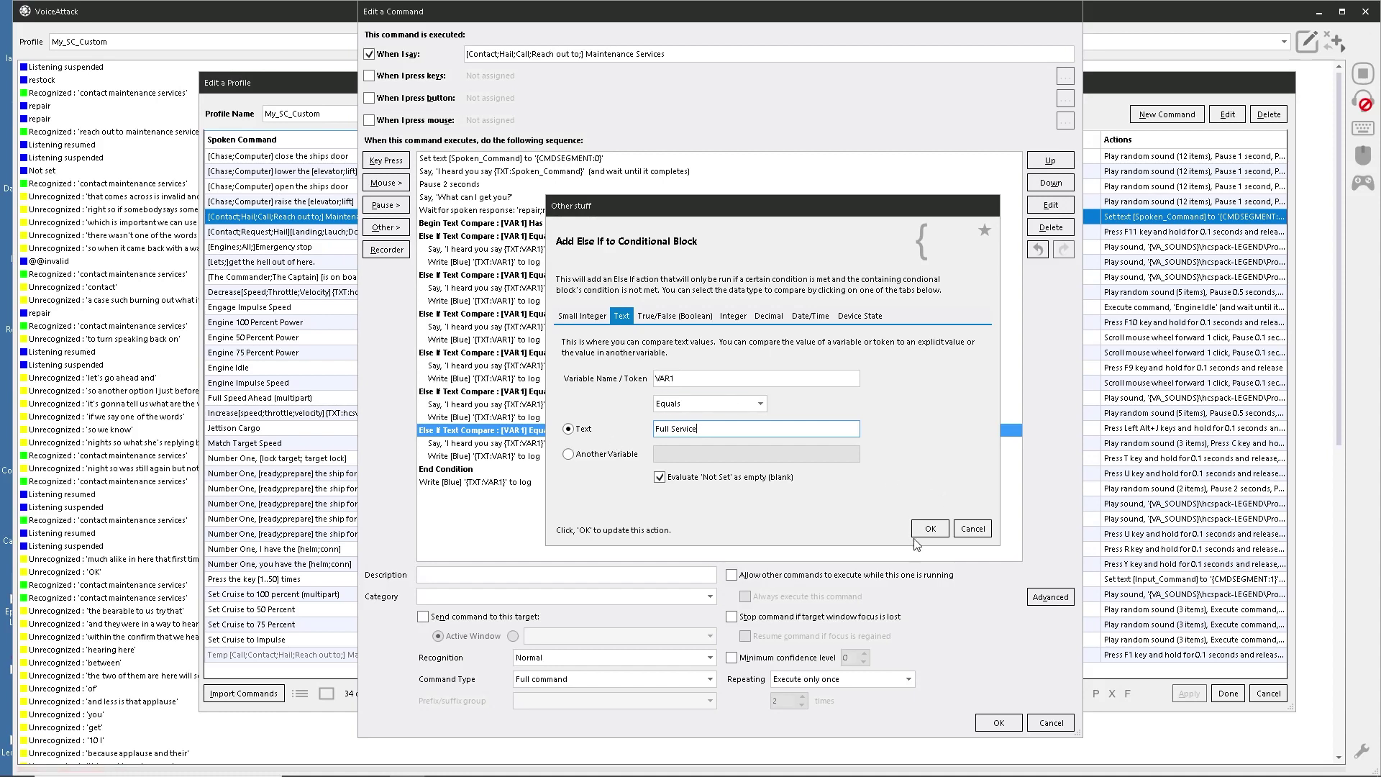
left_click(927, 528)
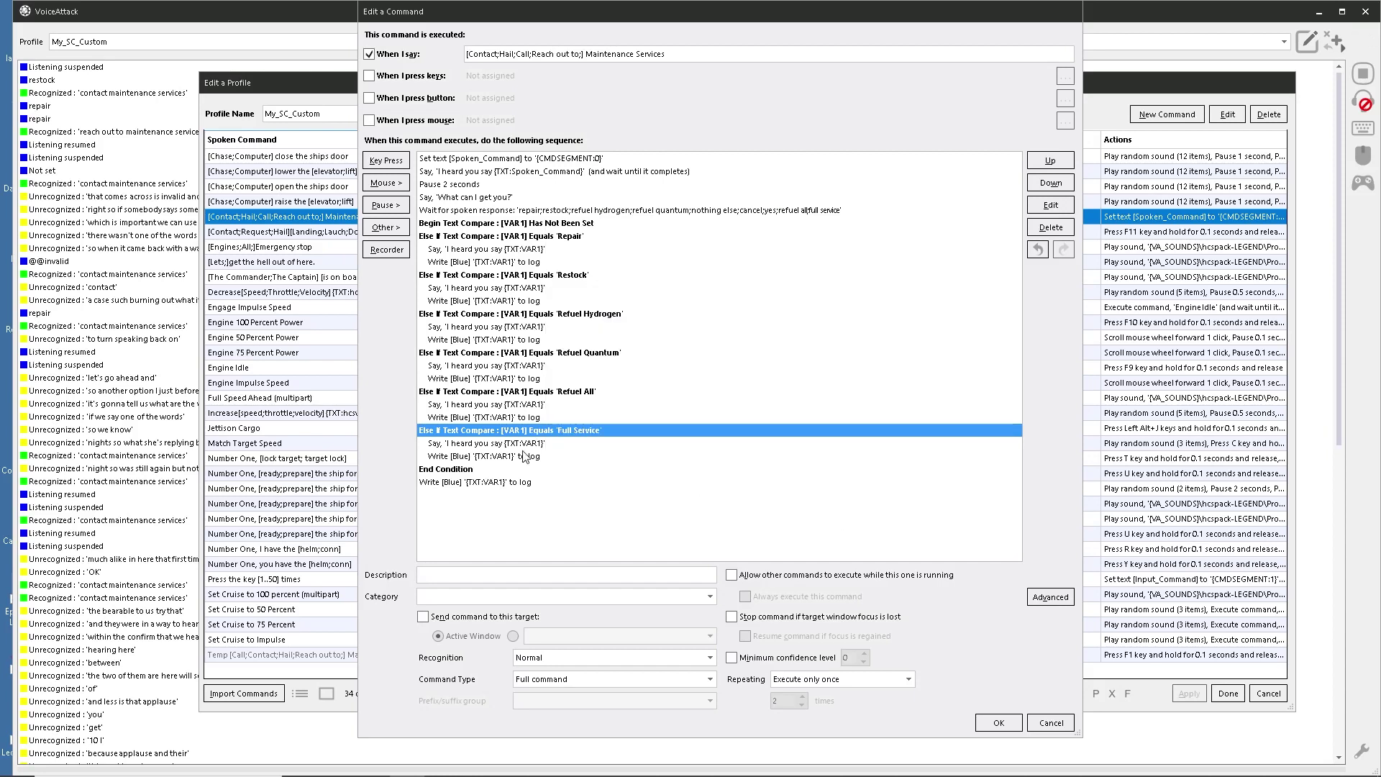
Duplicate the Full Service Else If branch with its Say and log actions, and set the copy's comparison text to Cancel.
left_click(502, 460, "shift")
right_click(502, 460)
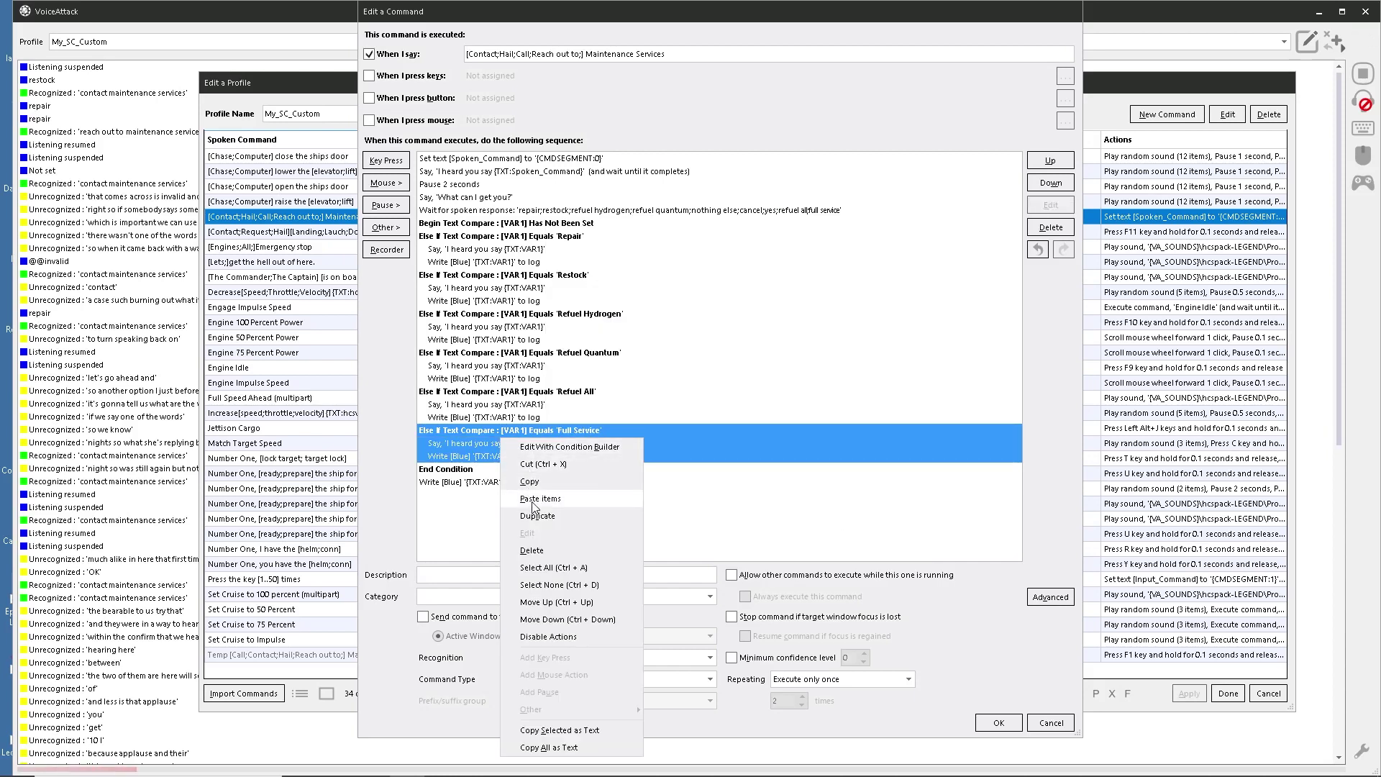
left_click(532, 516)
left_click(544, 477)
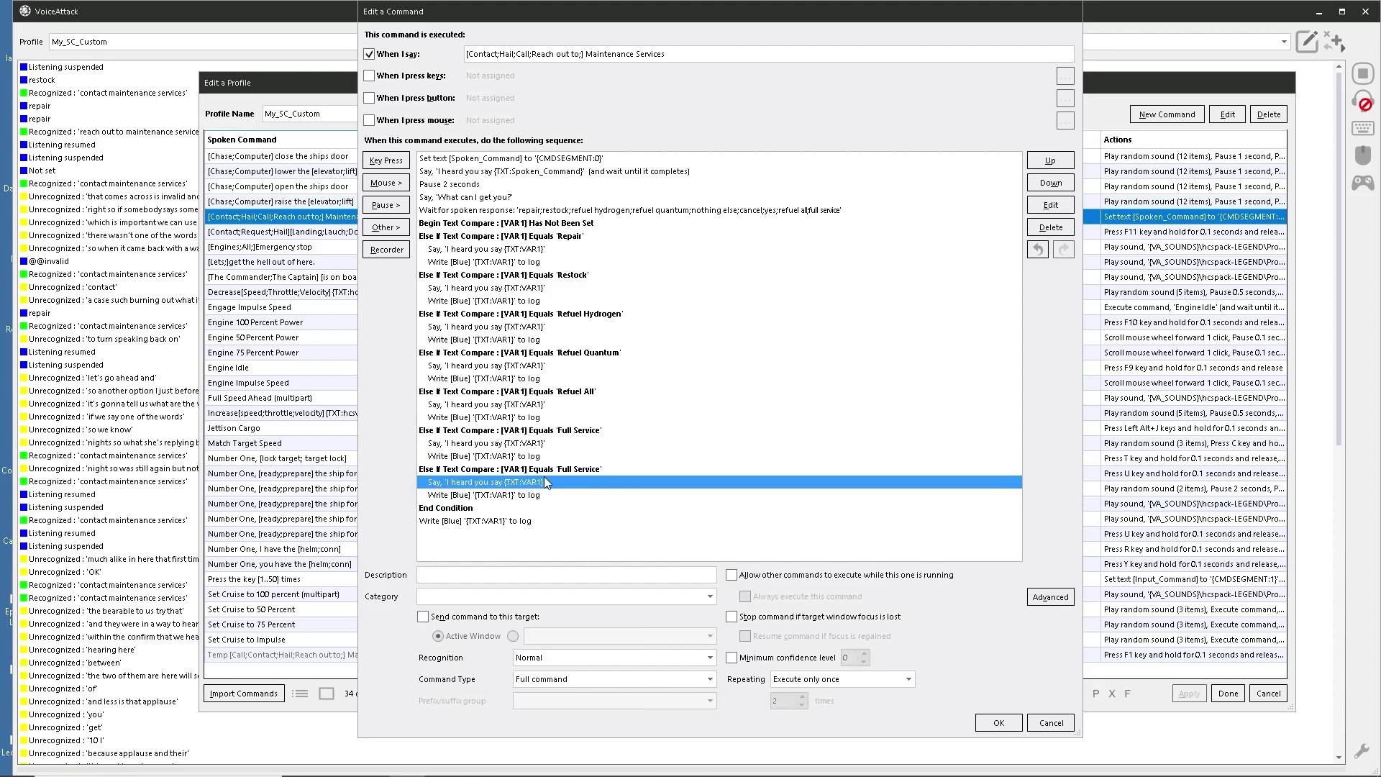
double_click(545, 469)
left_click_drag(697, 428, 652, 428)
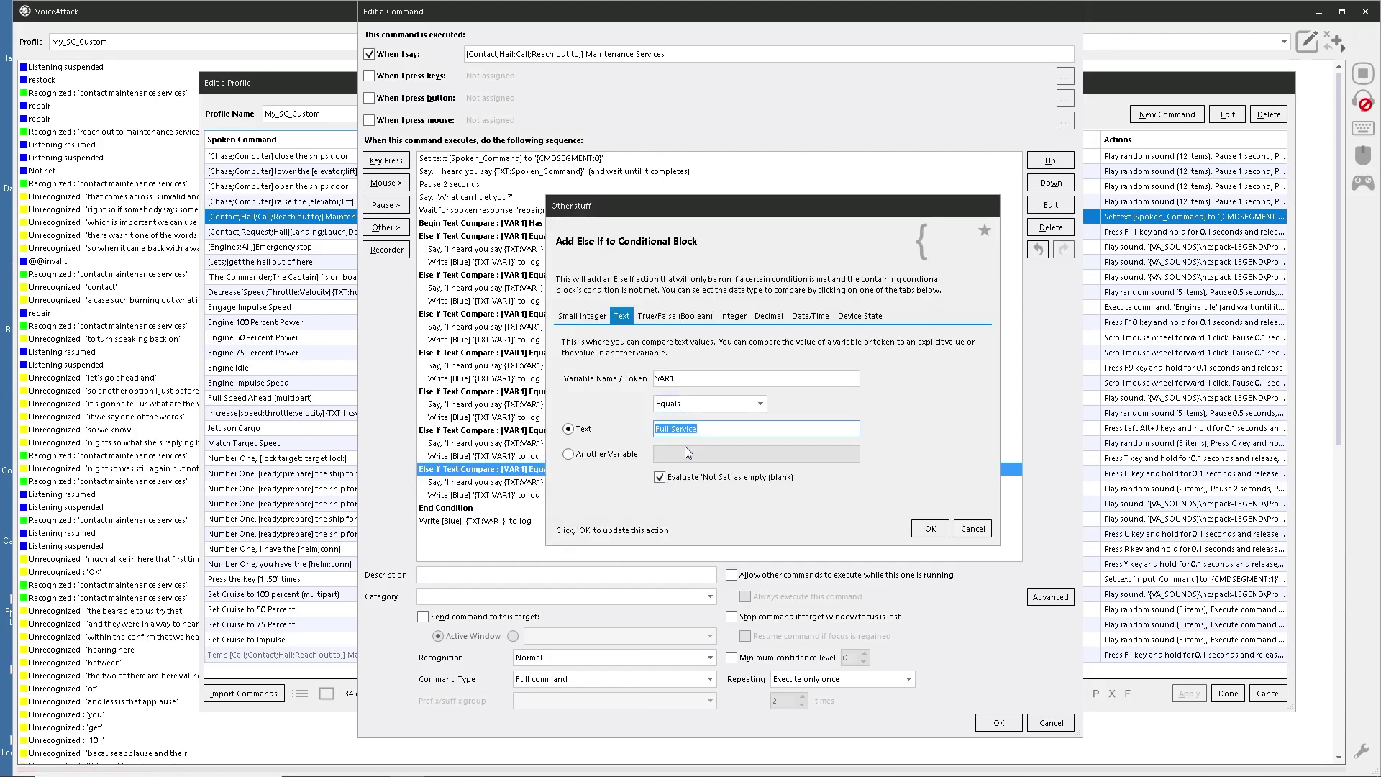
type("Cance")
left_click(931, 529)
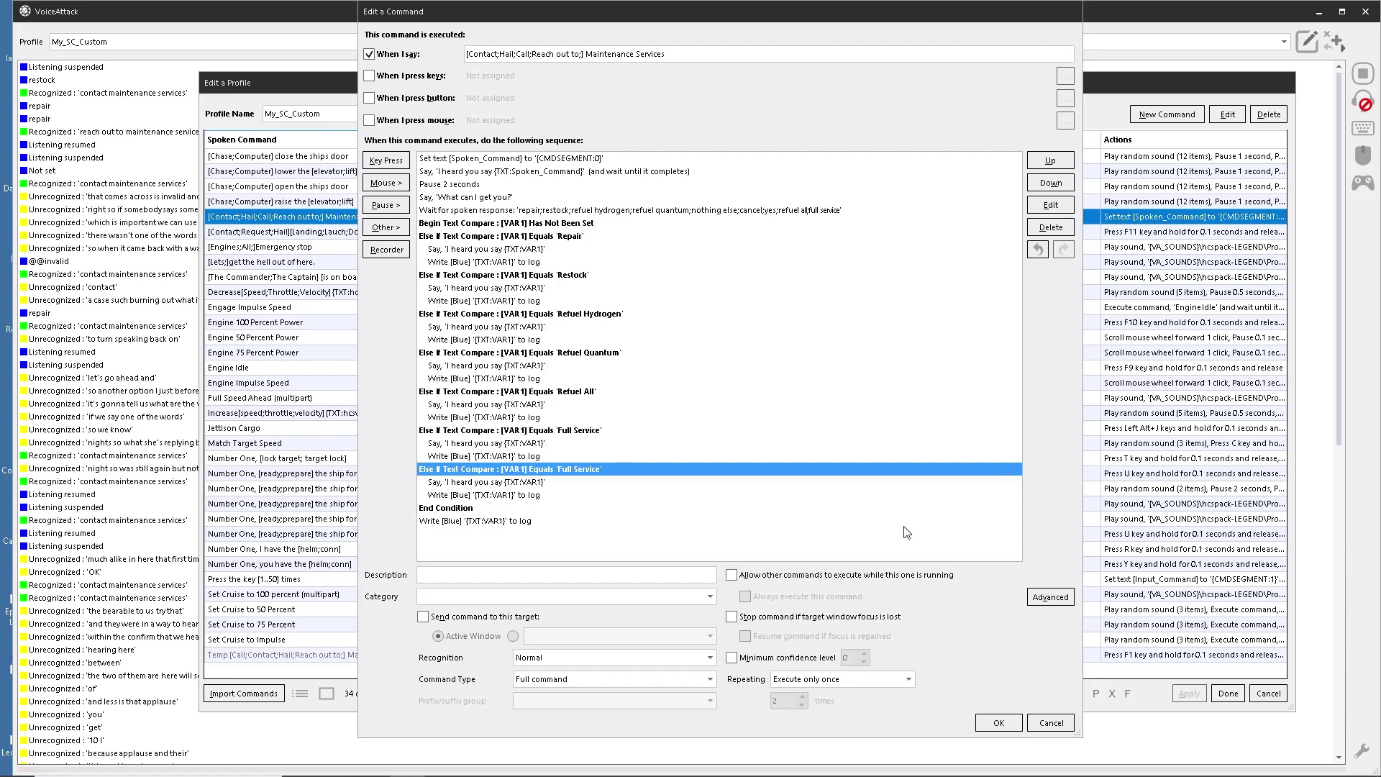
Duplicate the Cancel Else If branch with its Say and log actions, and set the copy's comparison text to Nothing Else.
left_click(501, 494, "shift")
right_click(497, 479)
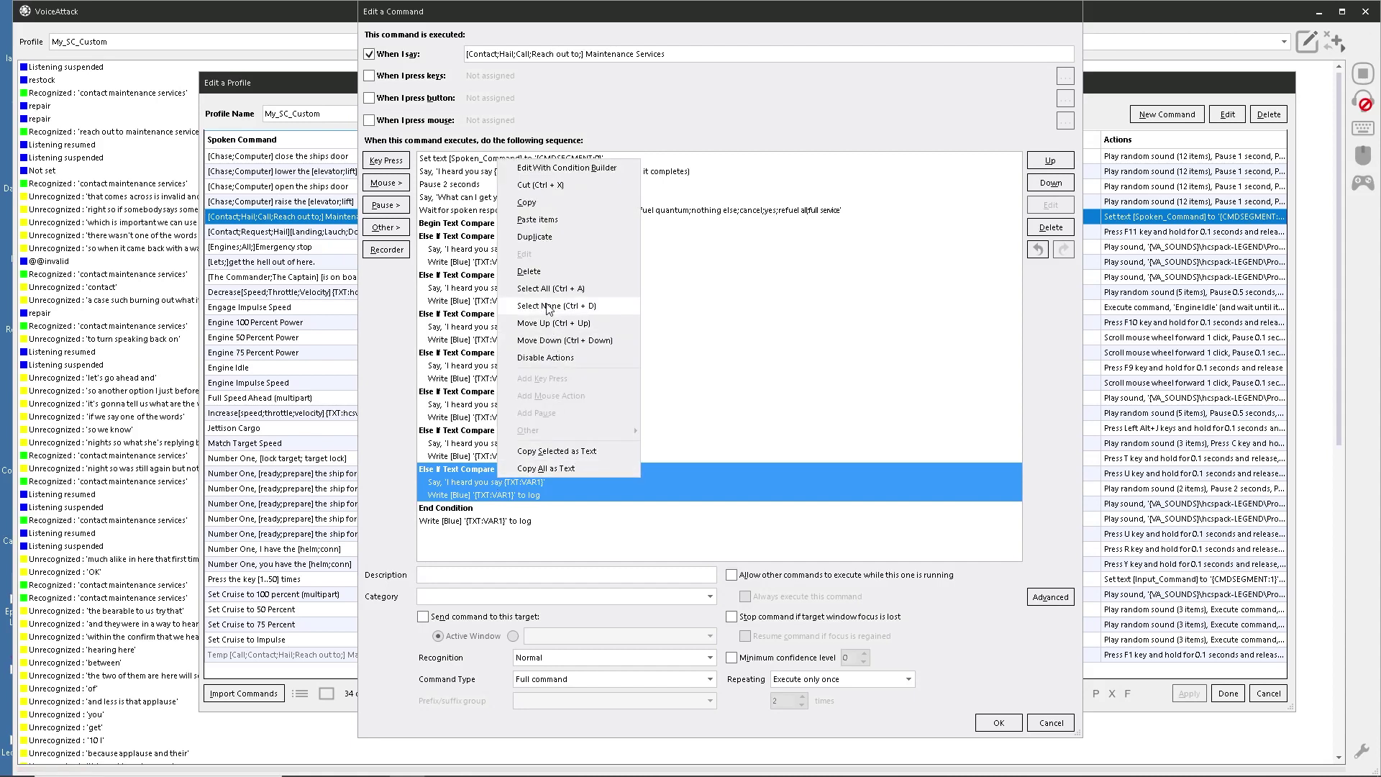
left_click(533, 238)
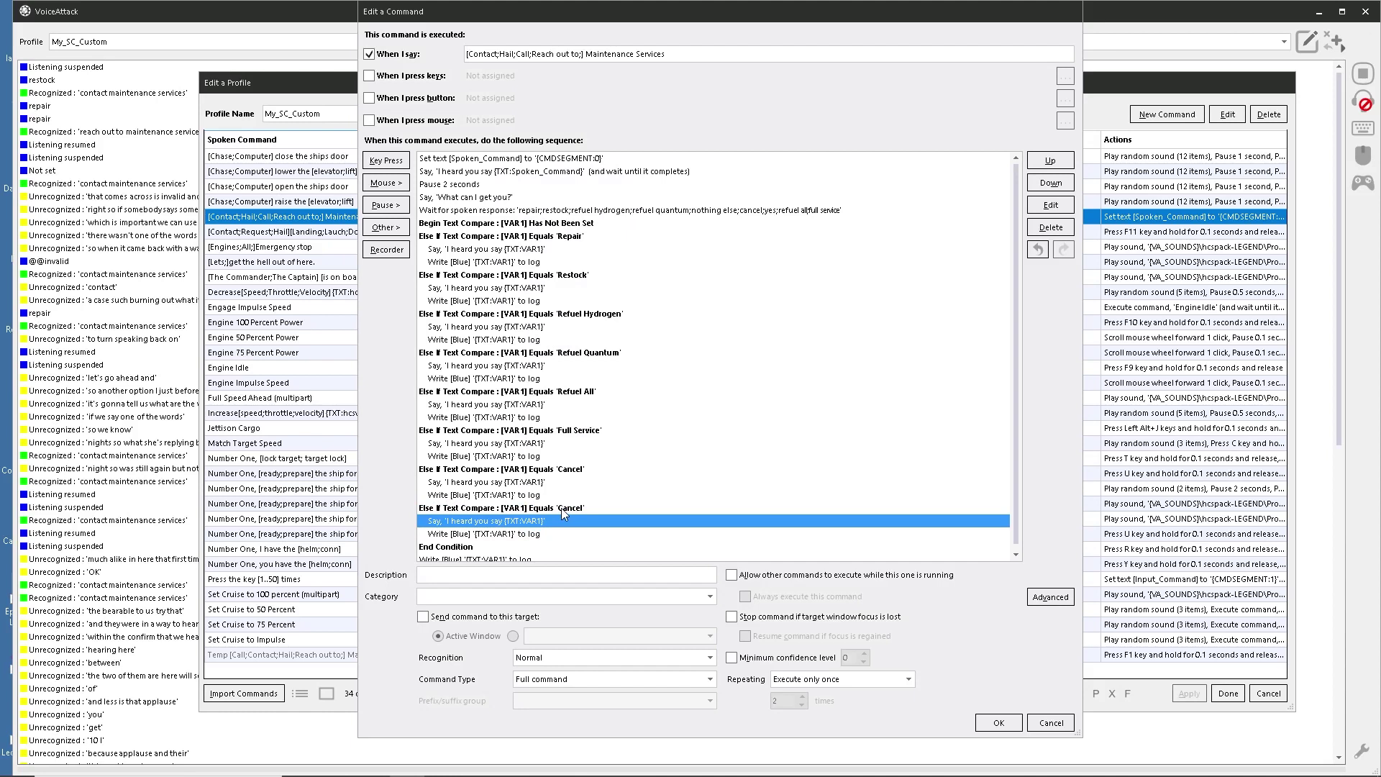
double_click(561, 509)
left_click(702, 428)
left_click_drag(702, 428, 615, 432)
type("Nothing Else")
left_click(929, 528)
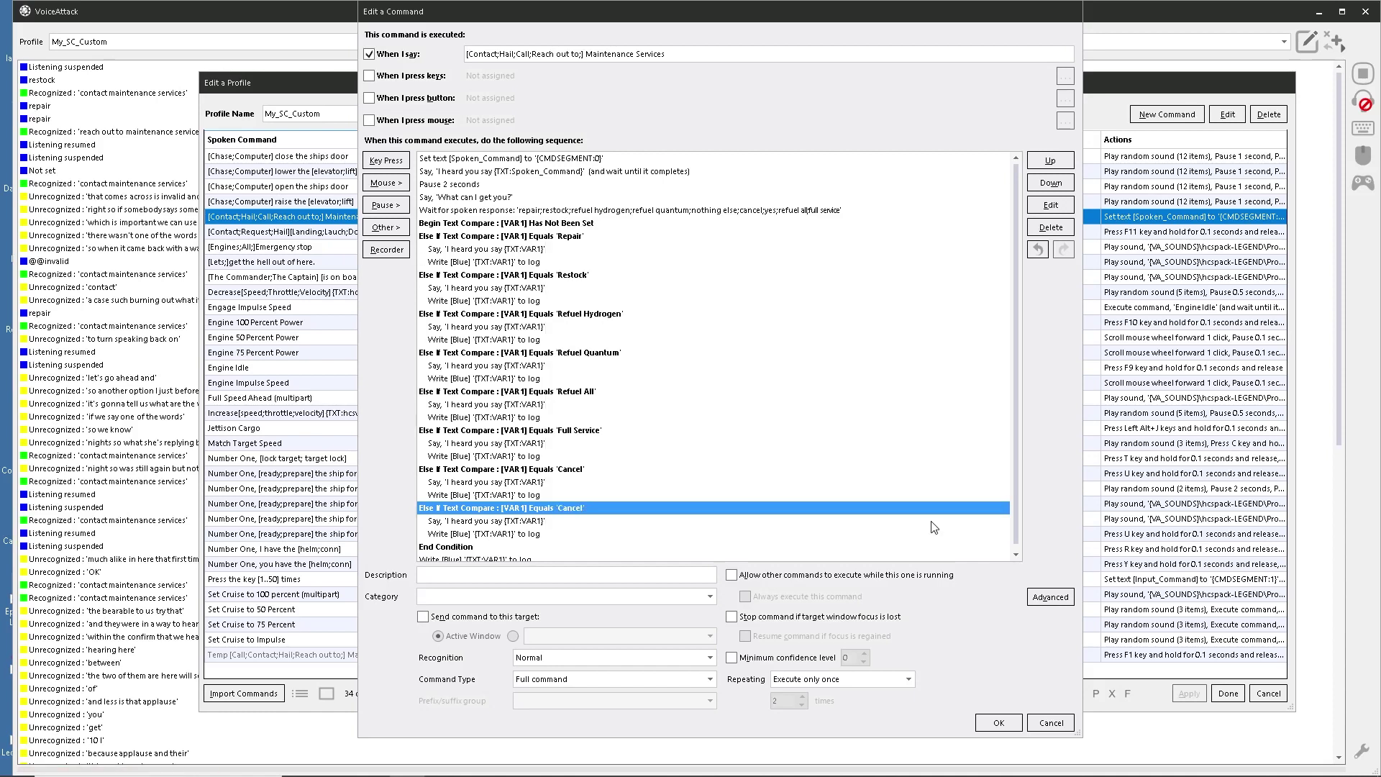
Duplicate the Nothing Else Else If branch together with its Say and log actions.
left_click(497, 532)
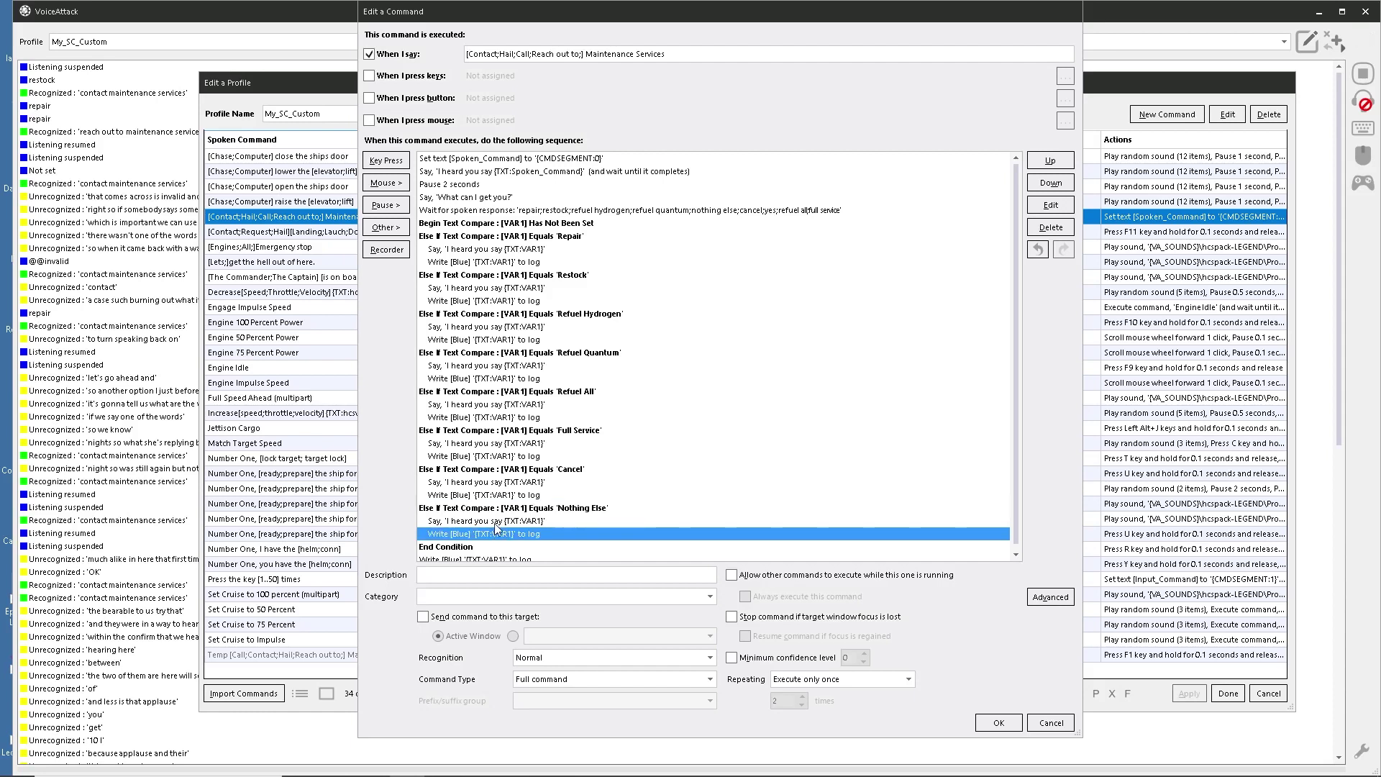
left_click(501, 509)
left_click(496, 533, "shift")
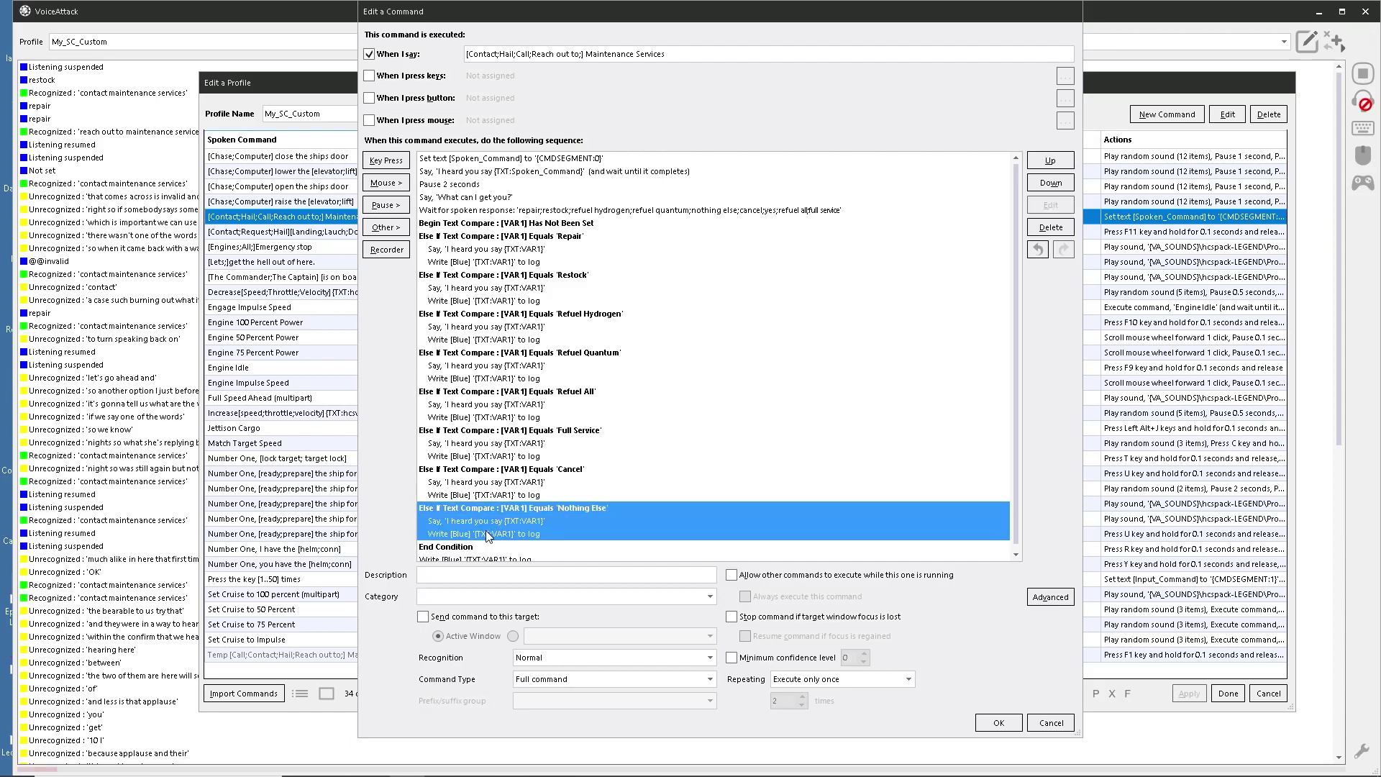
right_click(501, 527)
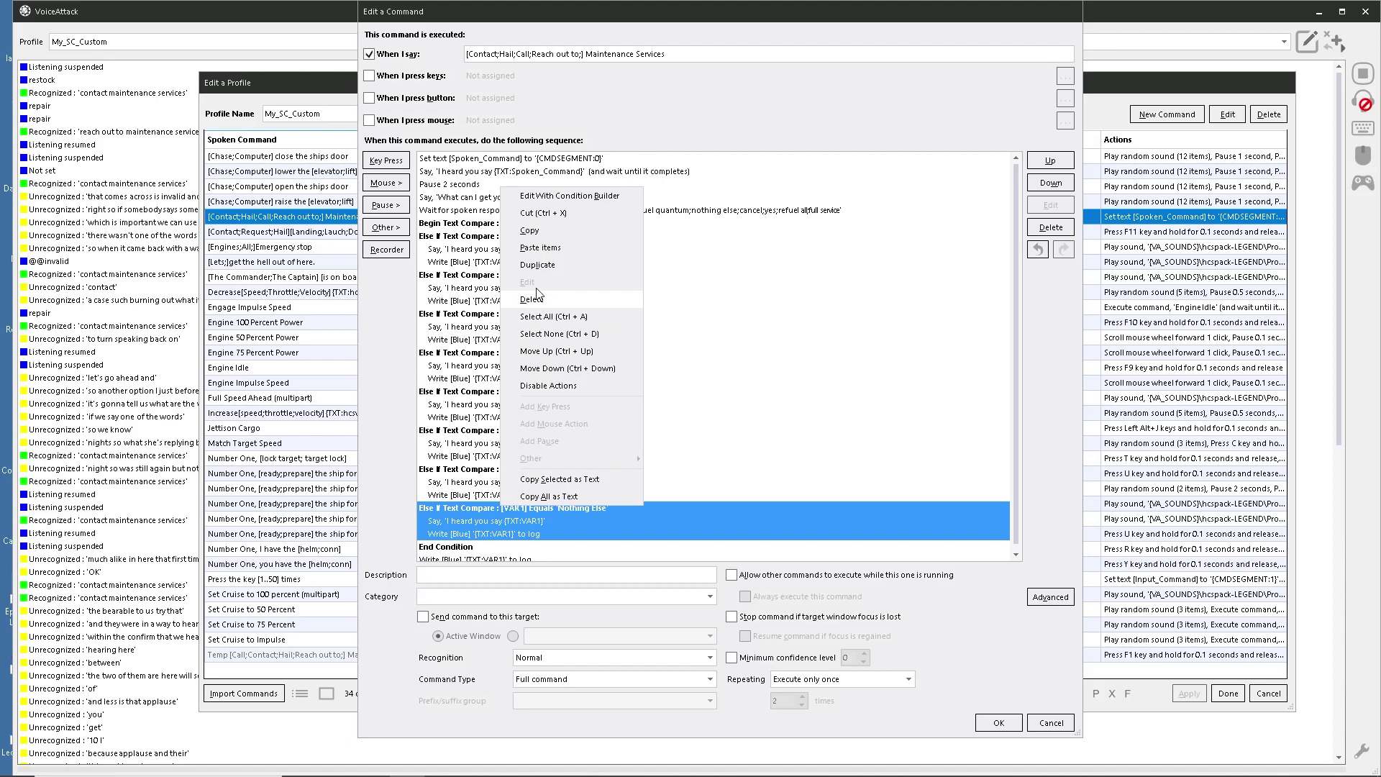
left_click(545, 266)
scroll(604, 535, "down", 1)
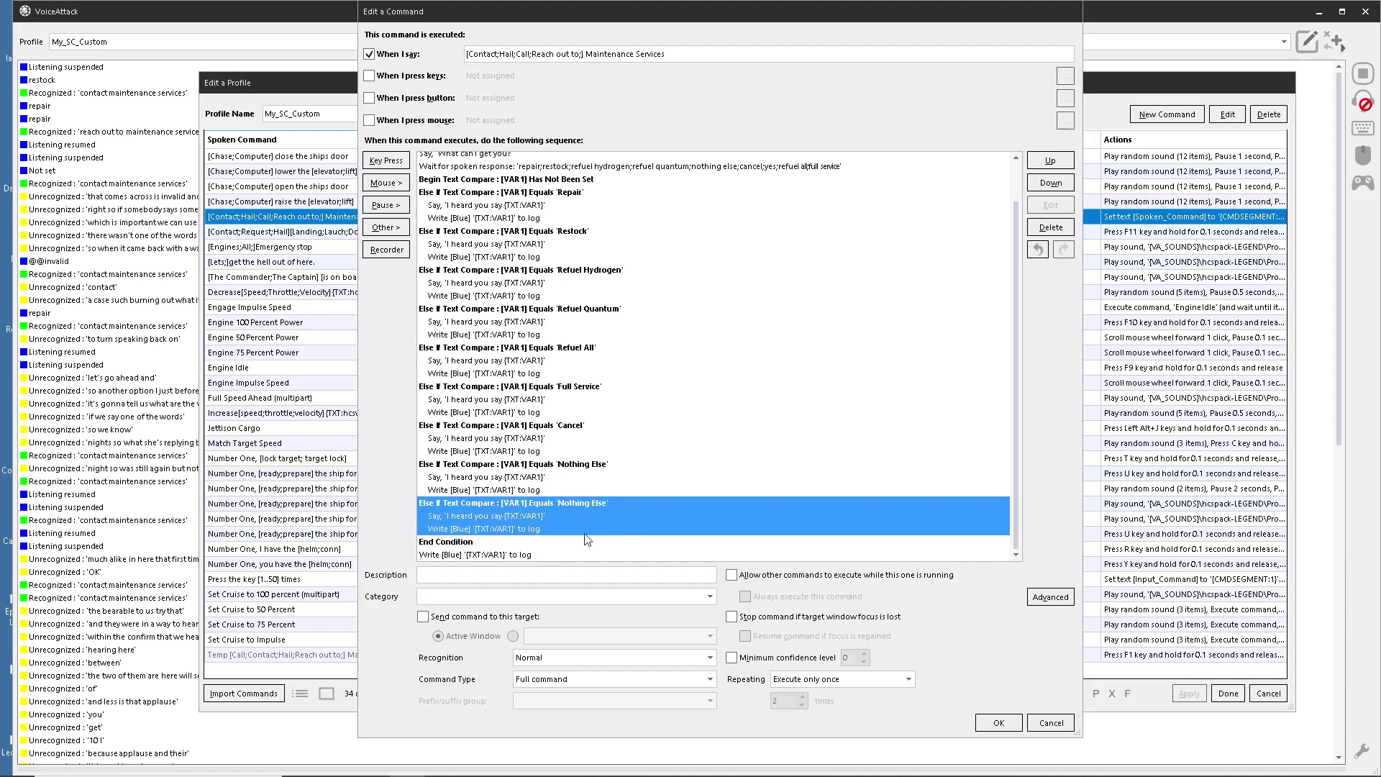
Set the comparison text of the second Nothing Else condition to Yes and save the Maintenance Services command.
left_click(534, 504)
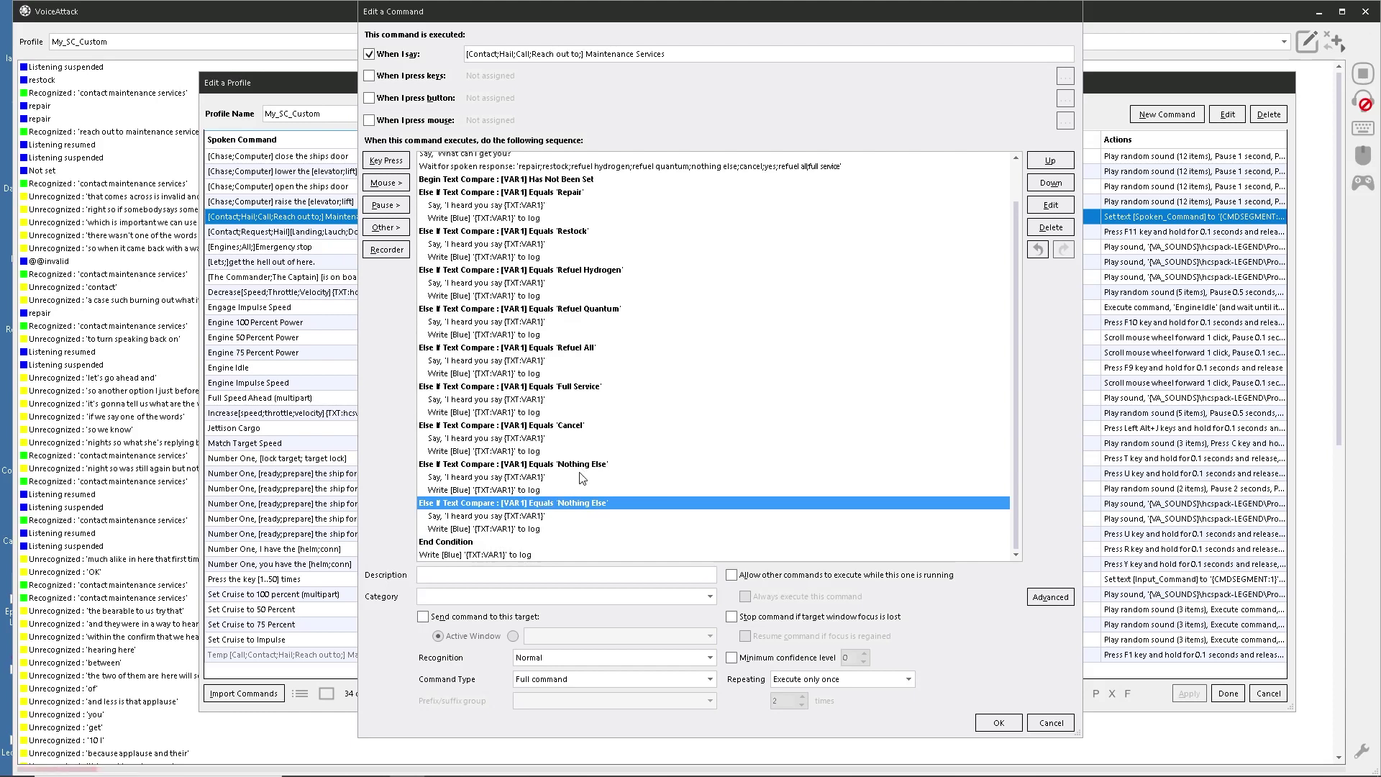
double_click(538, 500)
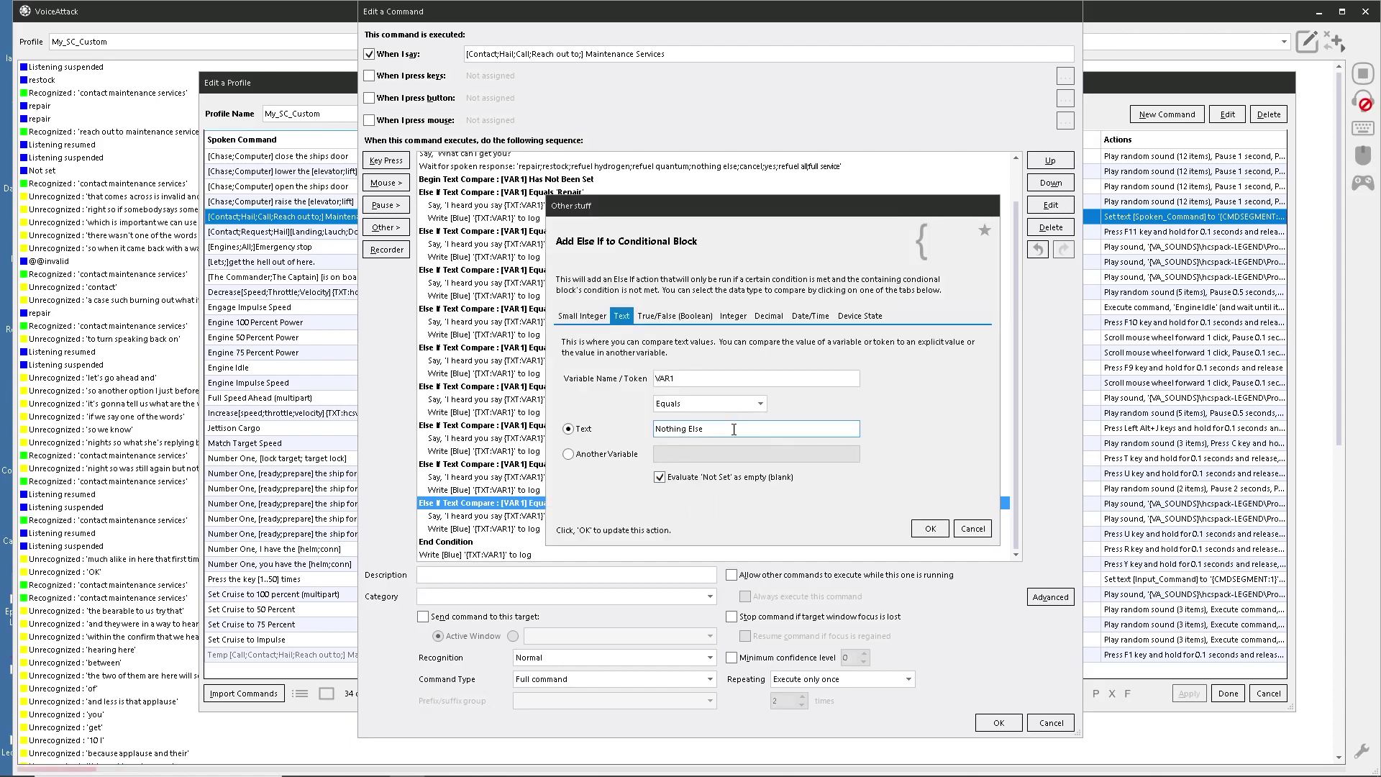
type("Yes")
left_click(929, 528)
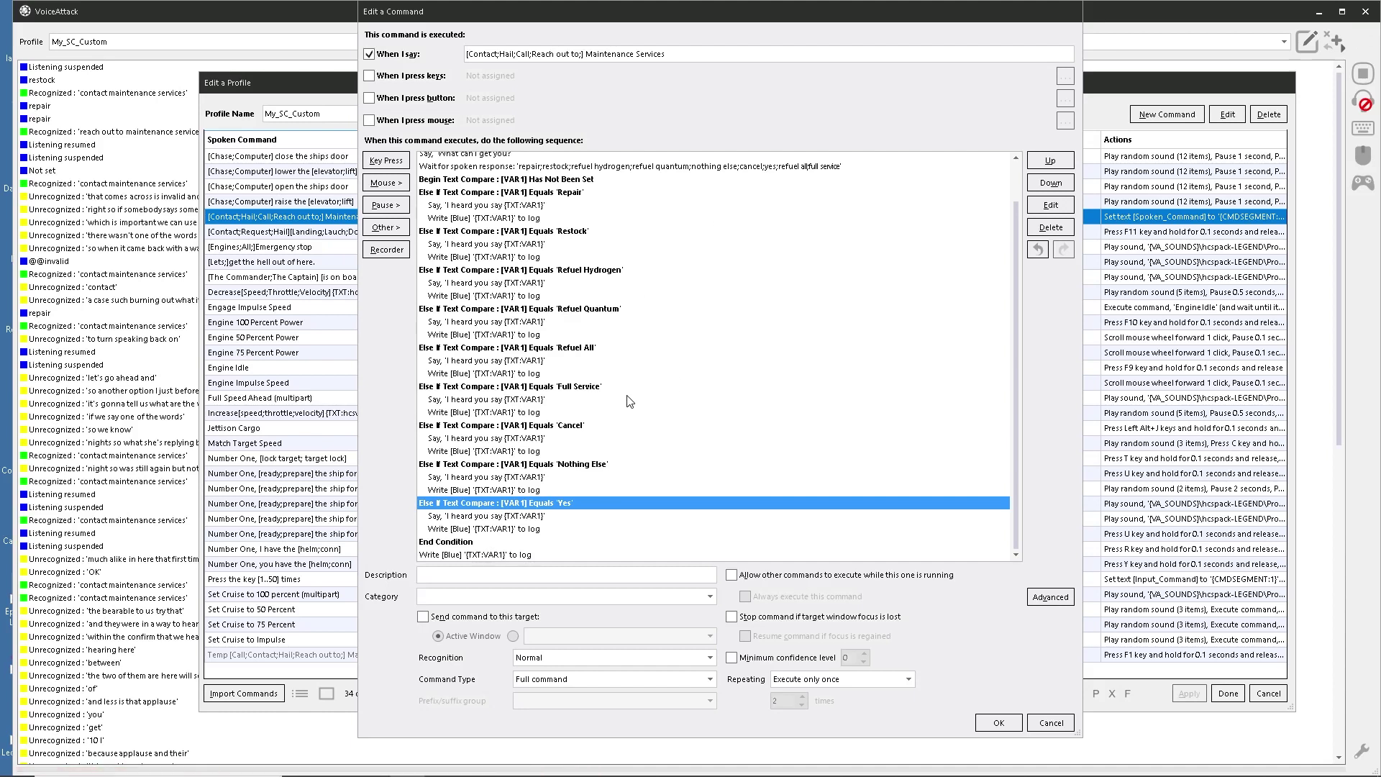
scroll(539, 413, "up", 1)
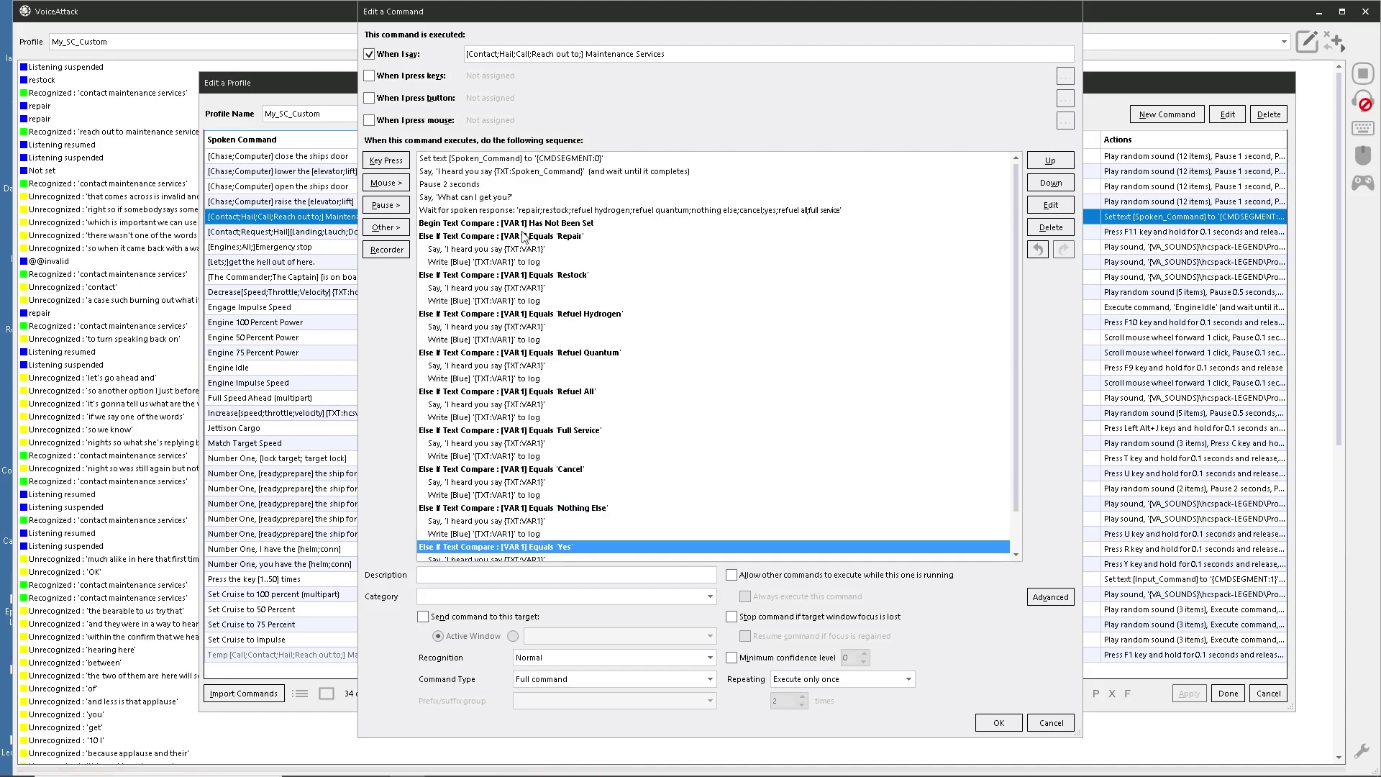
left_click(998, 723)
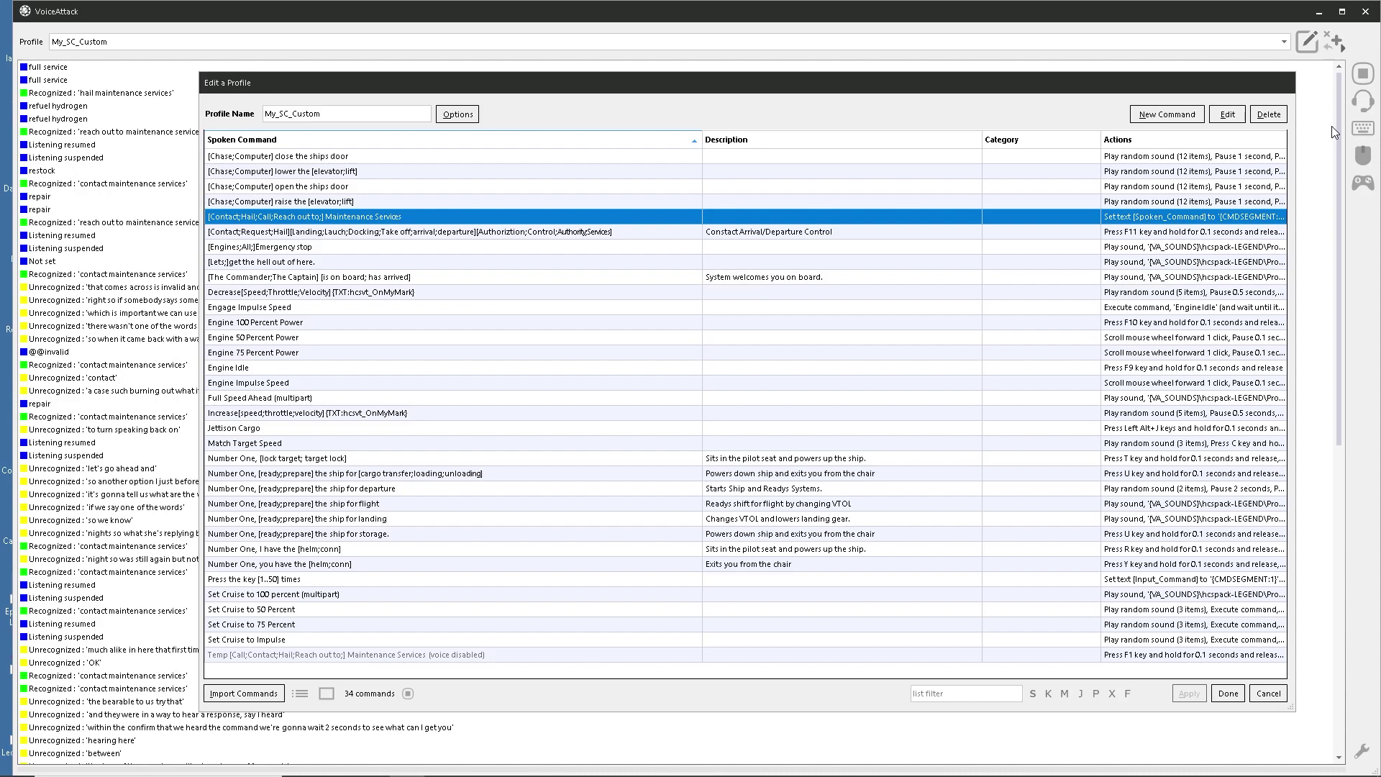
Open the Maintenance Services command and add a jump marker named Get another response next to the Say 'What can I get you?' action.
double_click(360, 220)
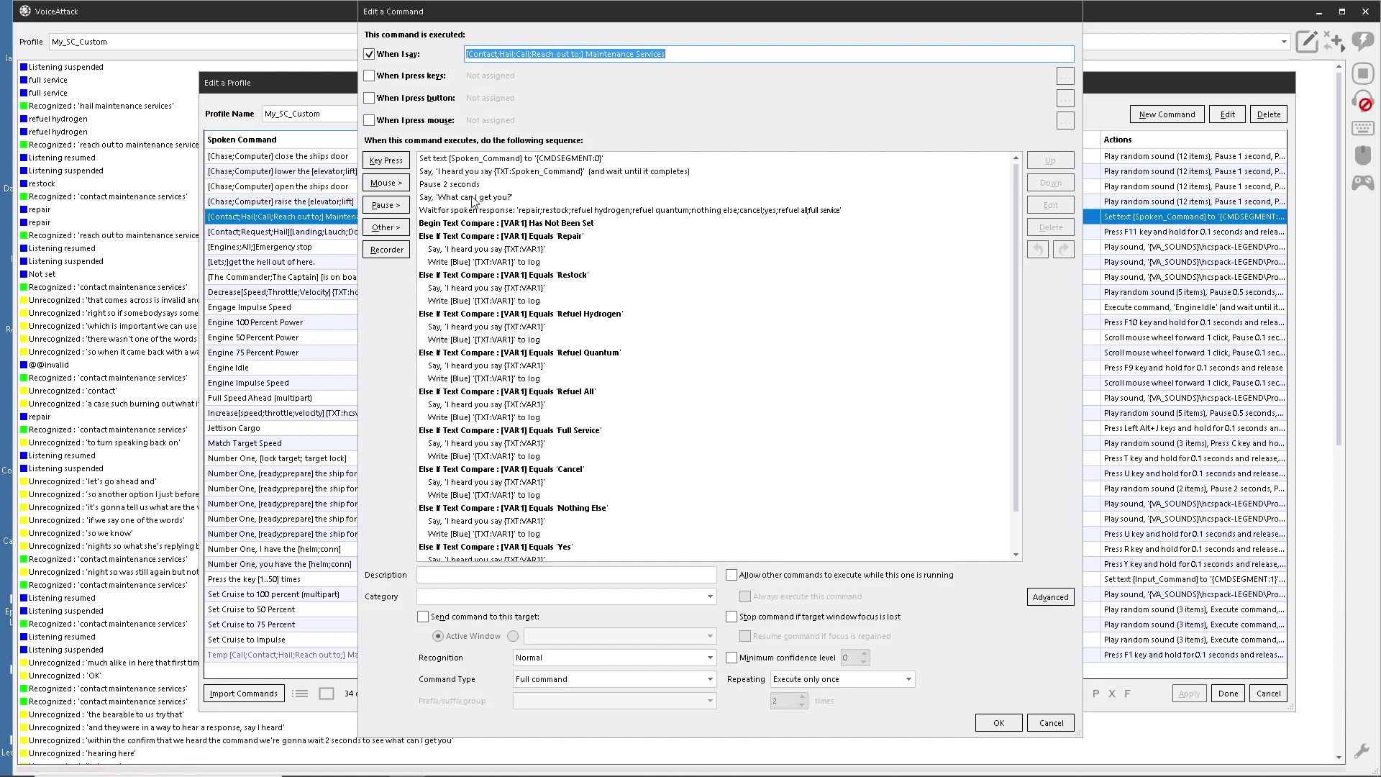
left_click(452, 199)
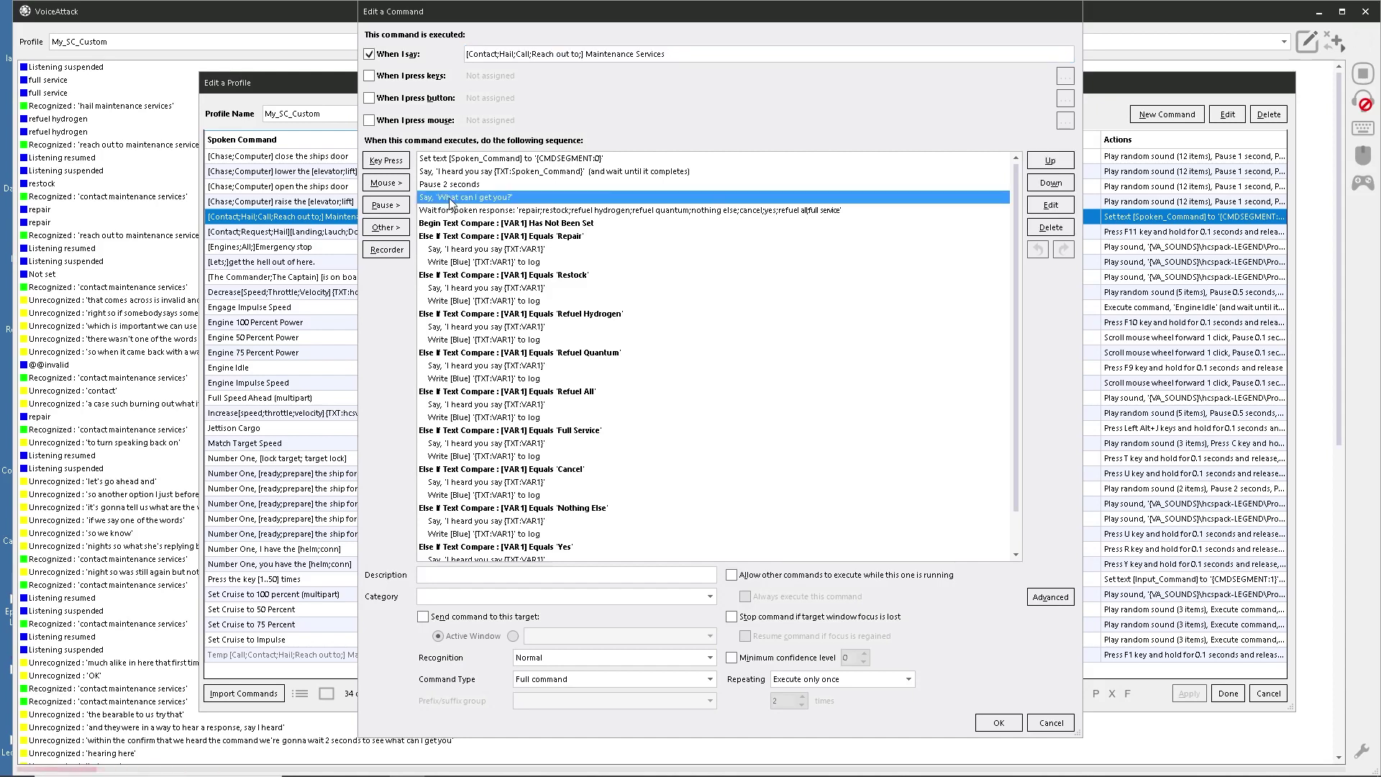
left_click(385, 227)
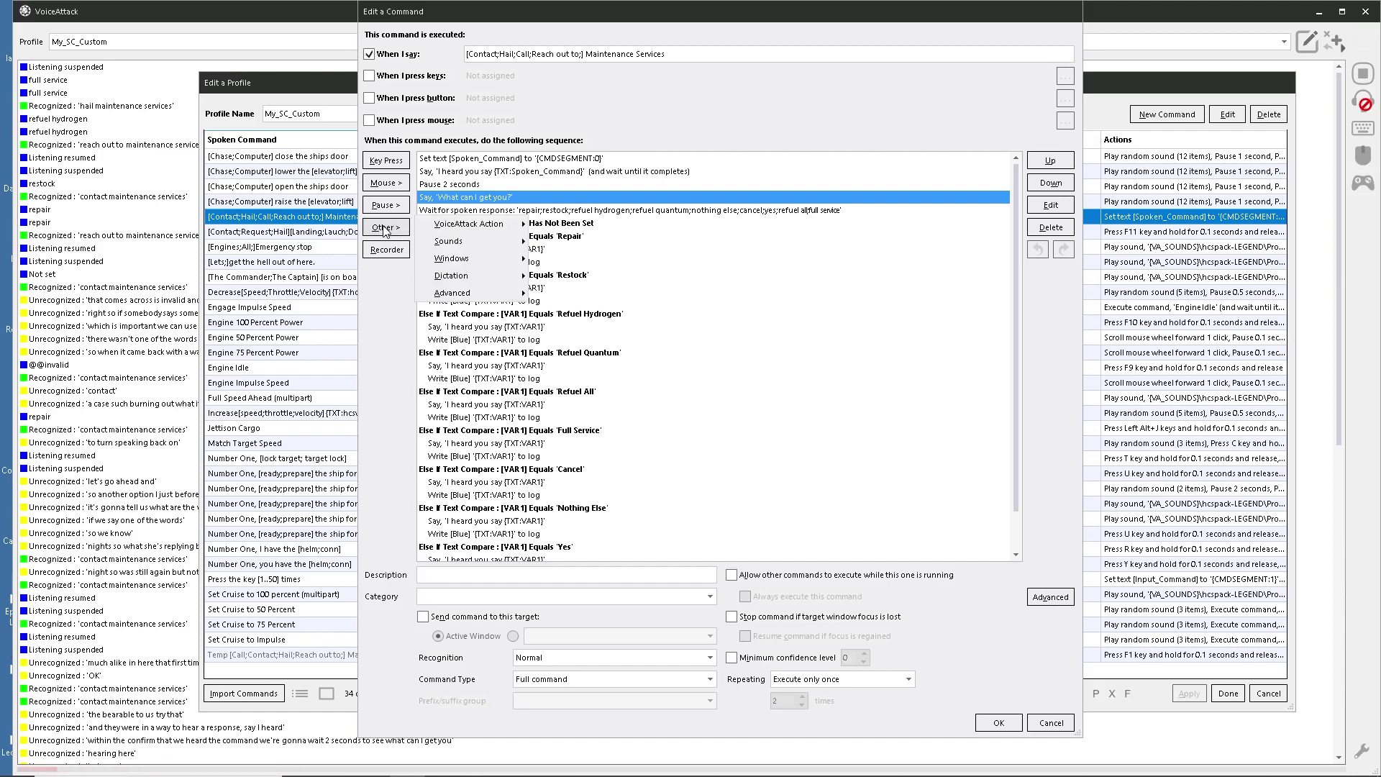
left_click(463, 295)
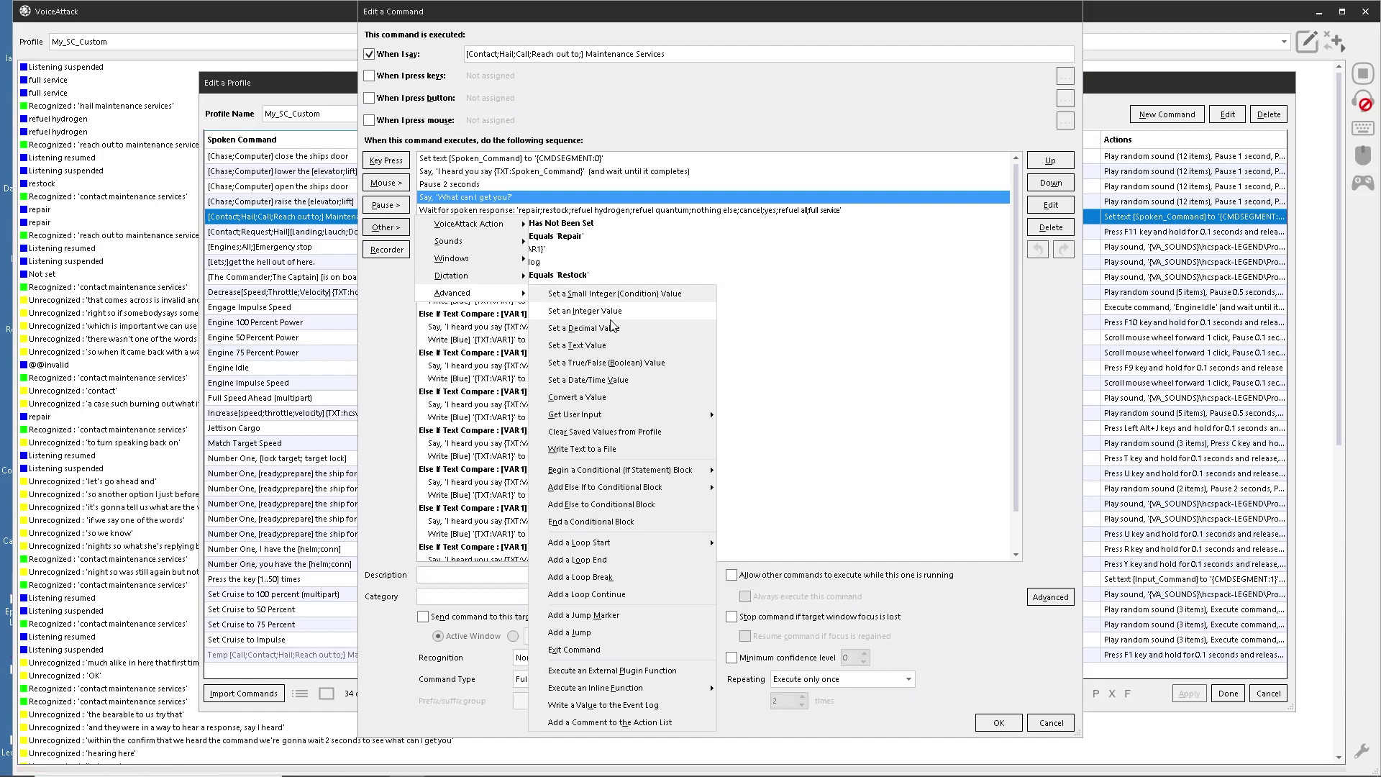
left_click(570, 616)
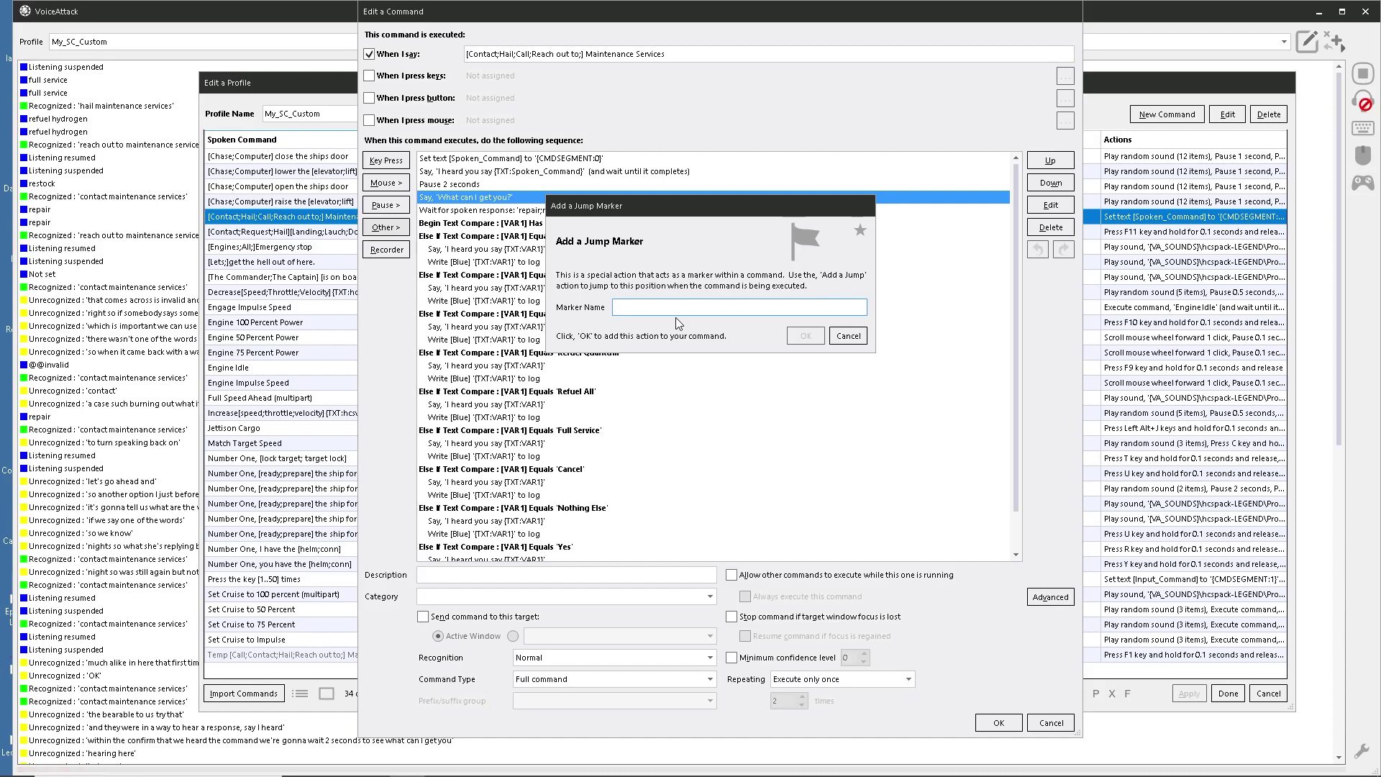
type("Gae")
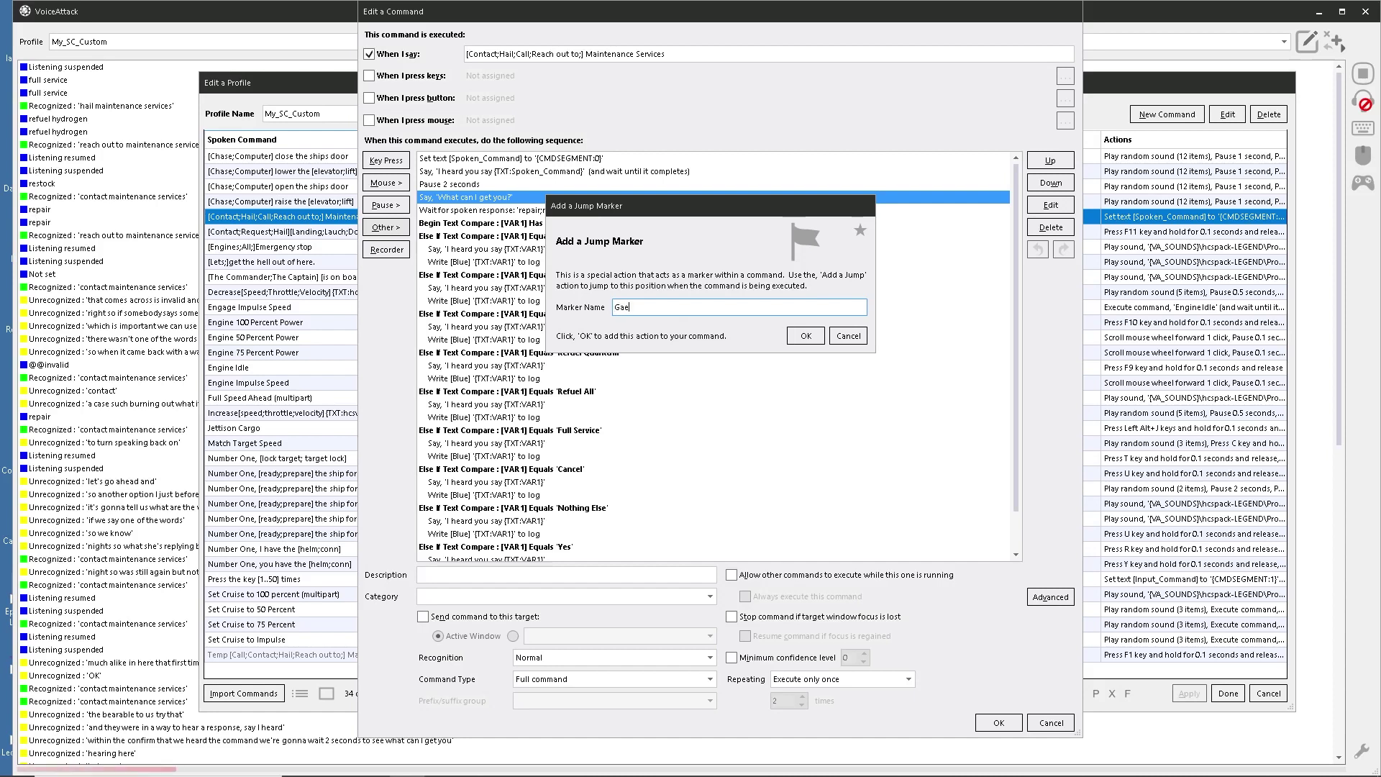
type(" A")
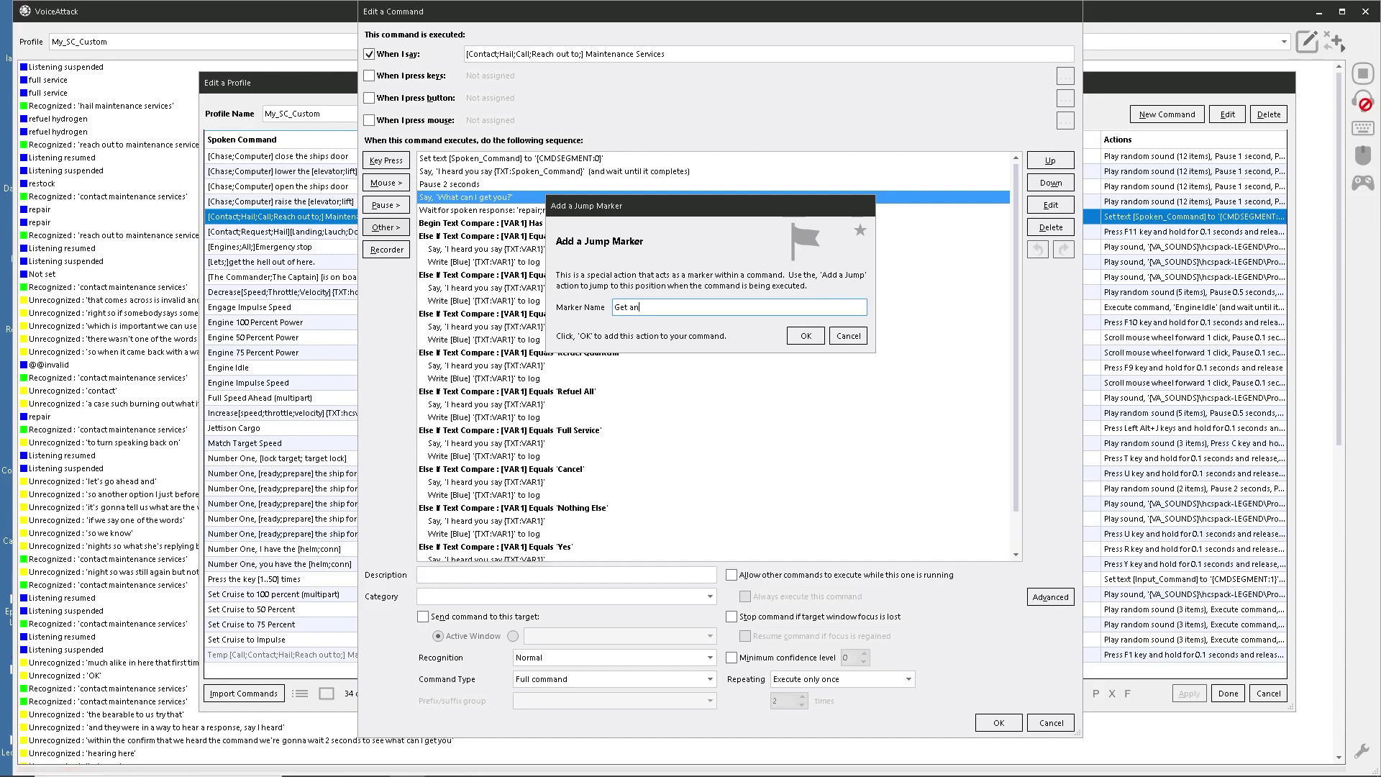
type("notherresponse")
left_click(805, 336)
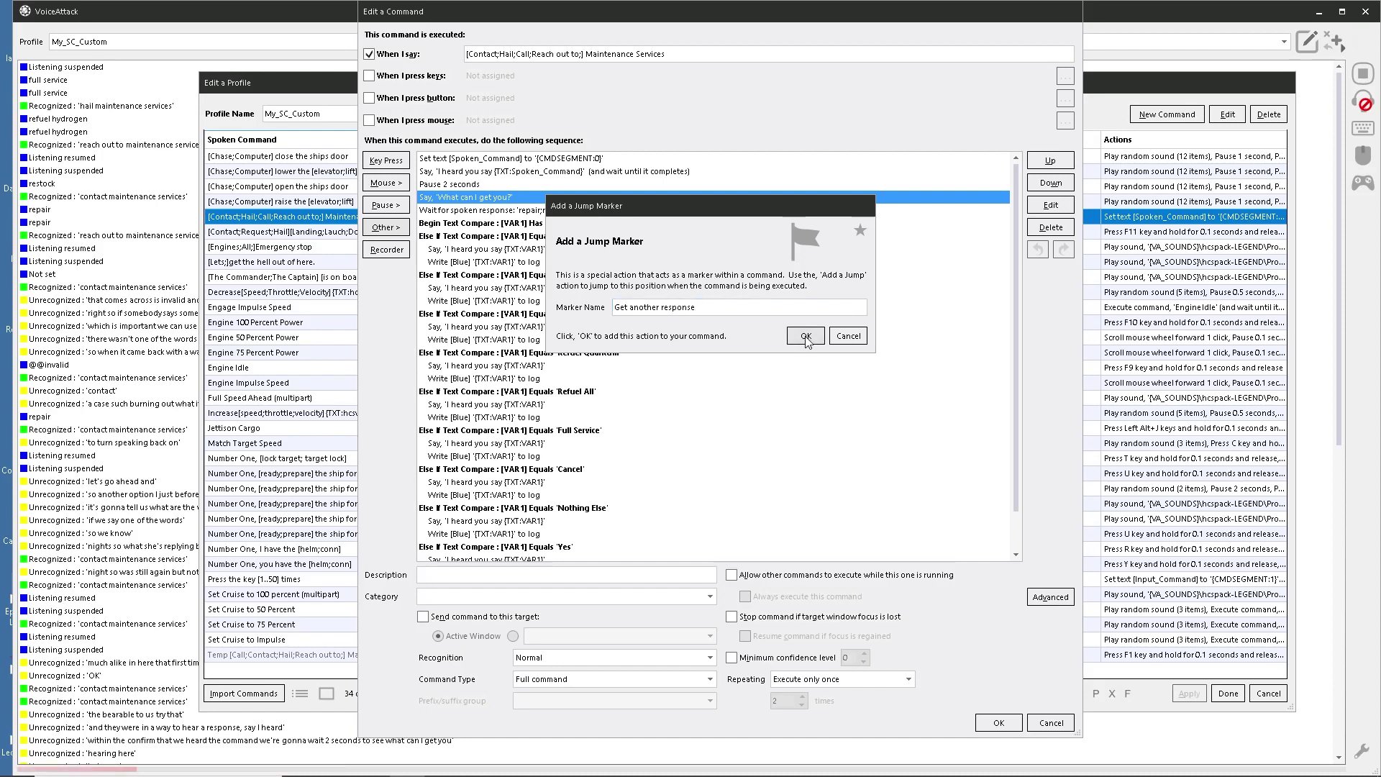
Move the Get another response marker directly above the Say 'What can I get you?' action.
mouse_move(436, 213)
left_mouse_down()
mouse_move(440, 193)
mouse_move(482, 197)
mouse_move(463, 201)
left_mouse_up()
left_click(471, 198)
left_click(488, 212)
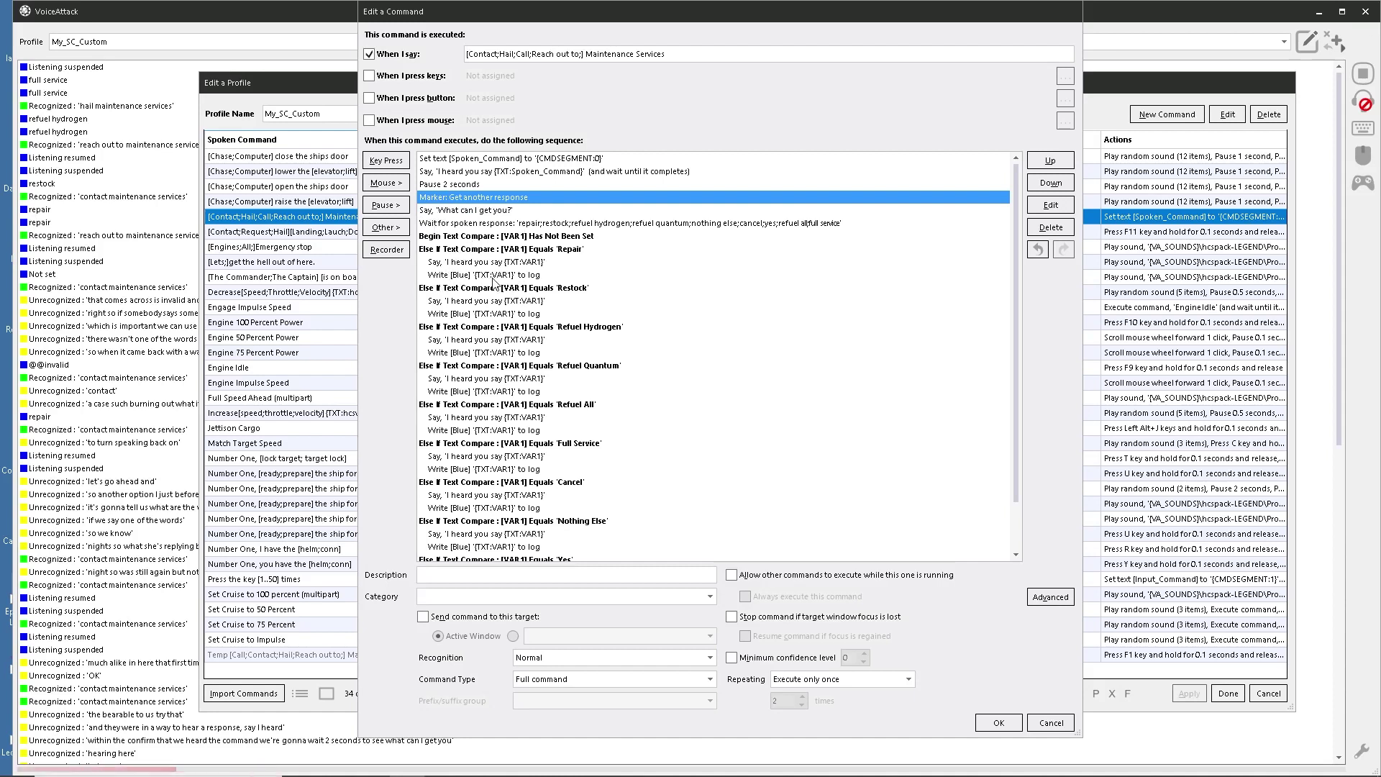
Add a jump to the Get another response marker at the end of the Repair branch, then save the command and apply the profile changes.
left_click(484, 276)
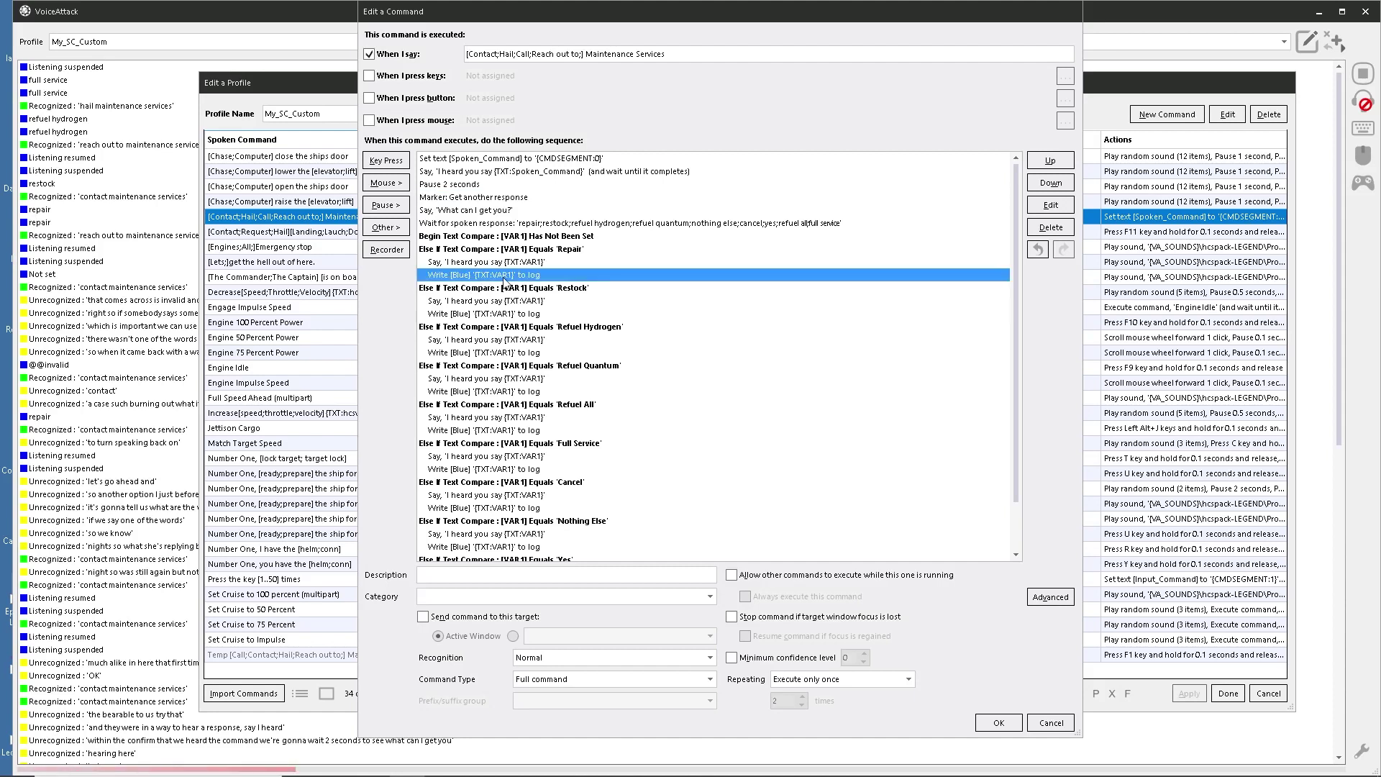
left_click(395, 229)
mouse_move(452, 292)
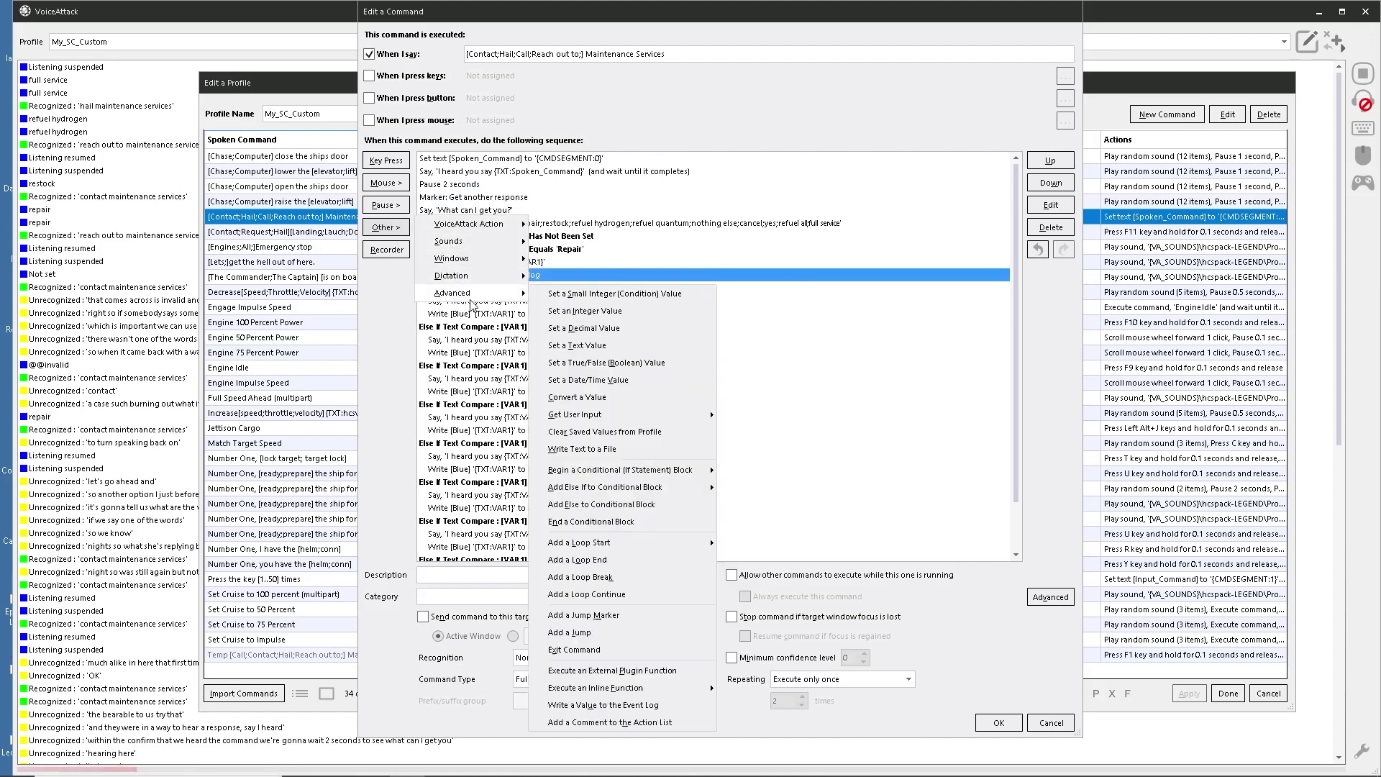
left_click(571, 635)
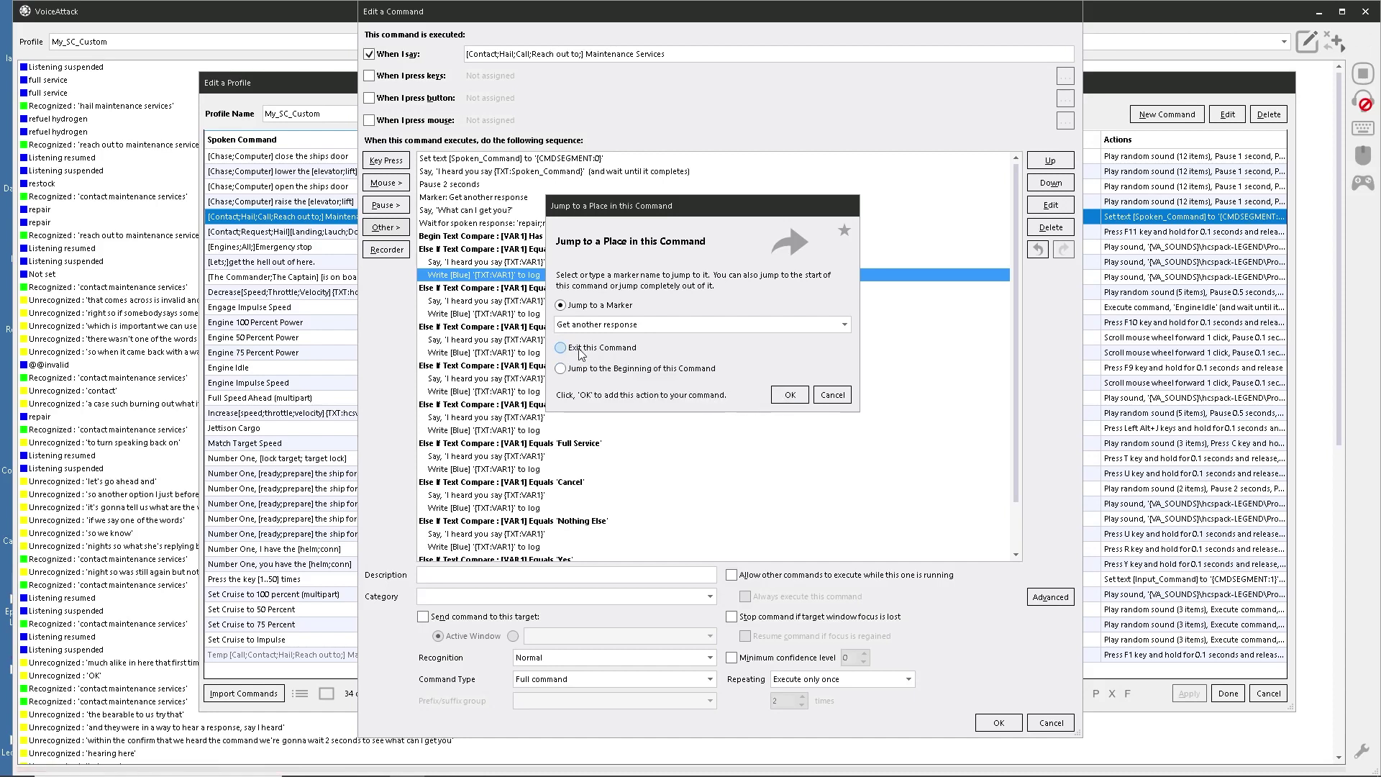
left_click(790, 394)
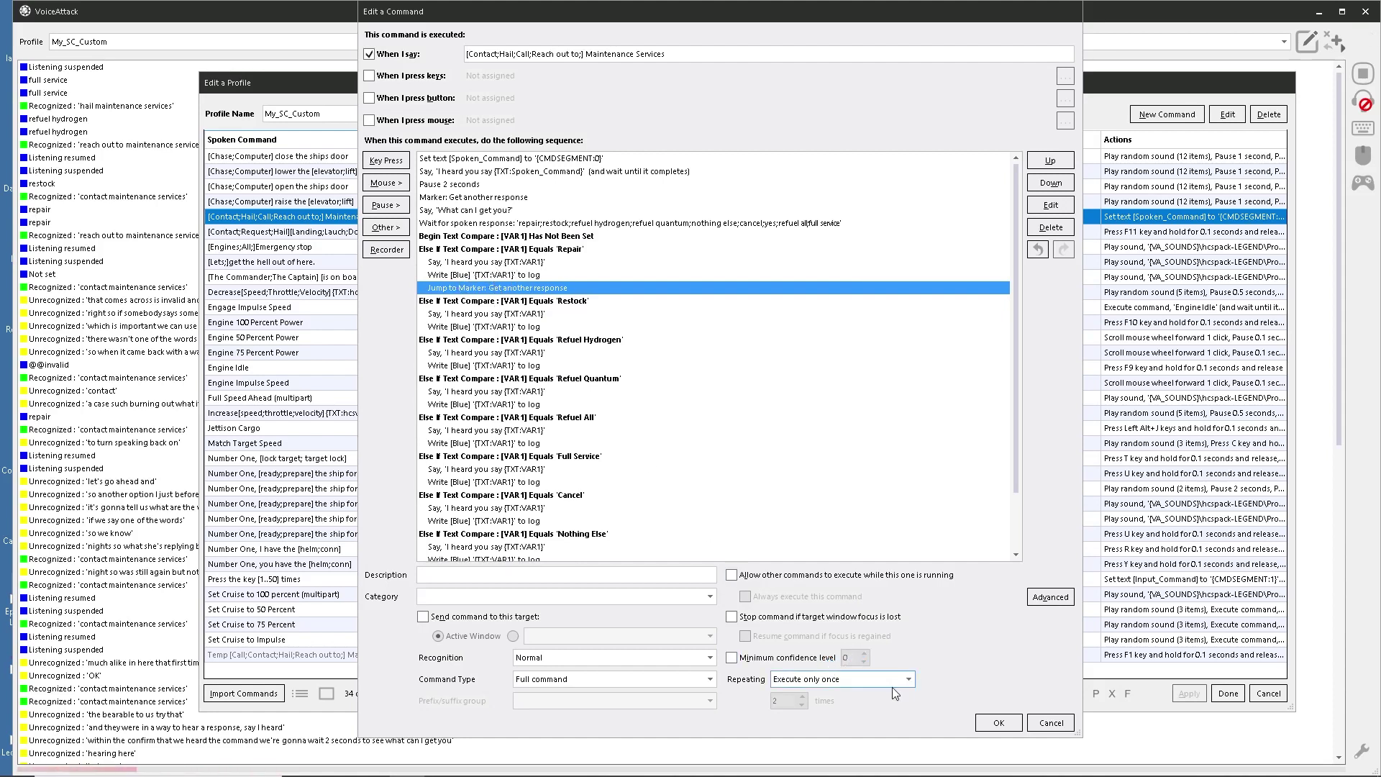
left_click(996, 724)
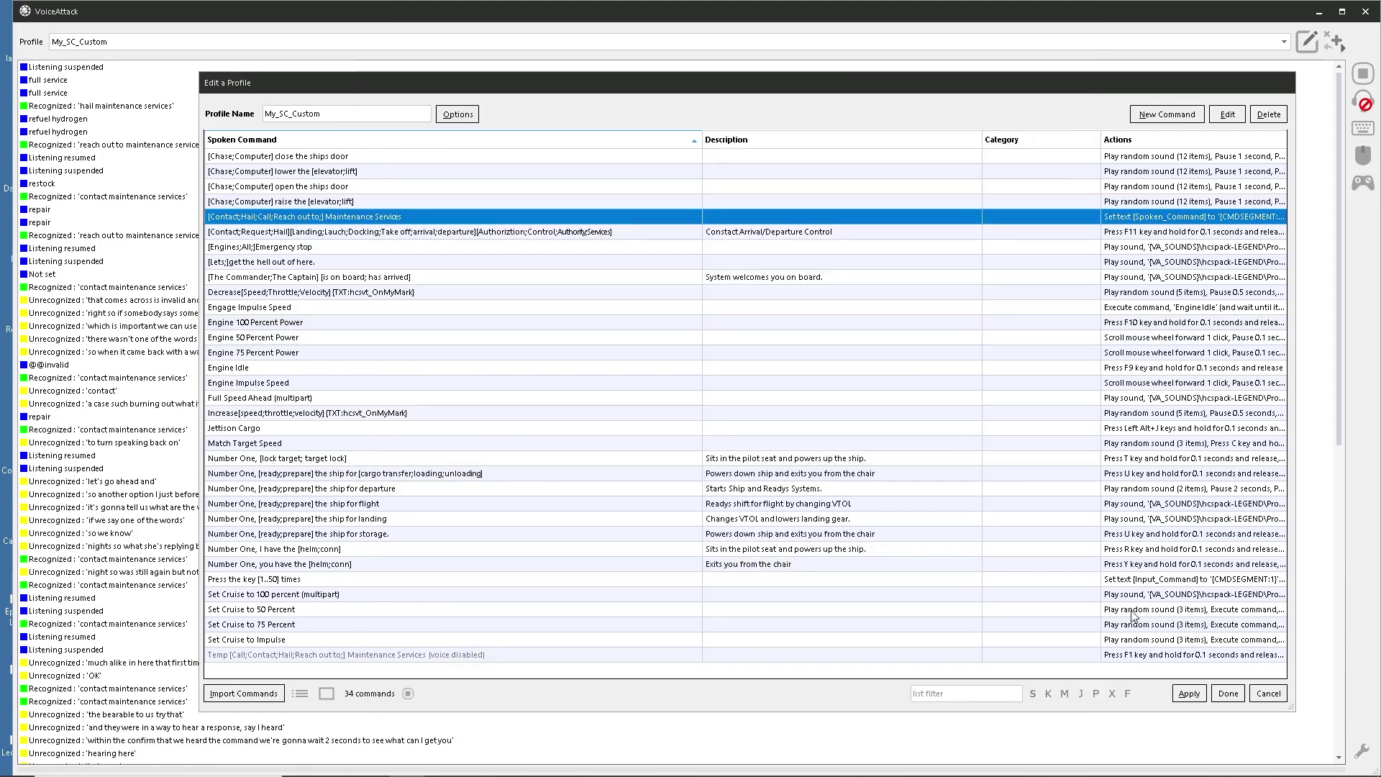
left_click(1187, 695)
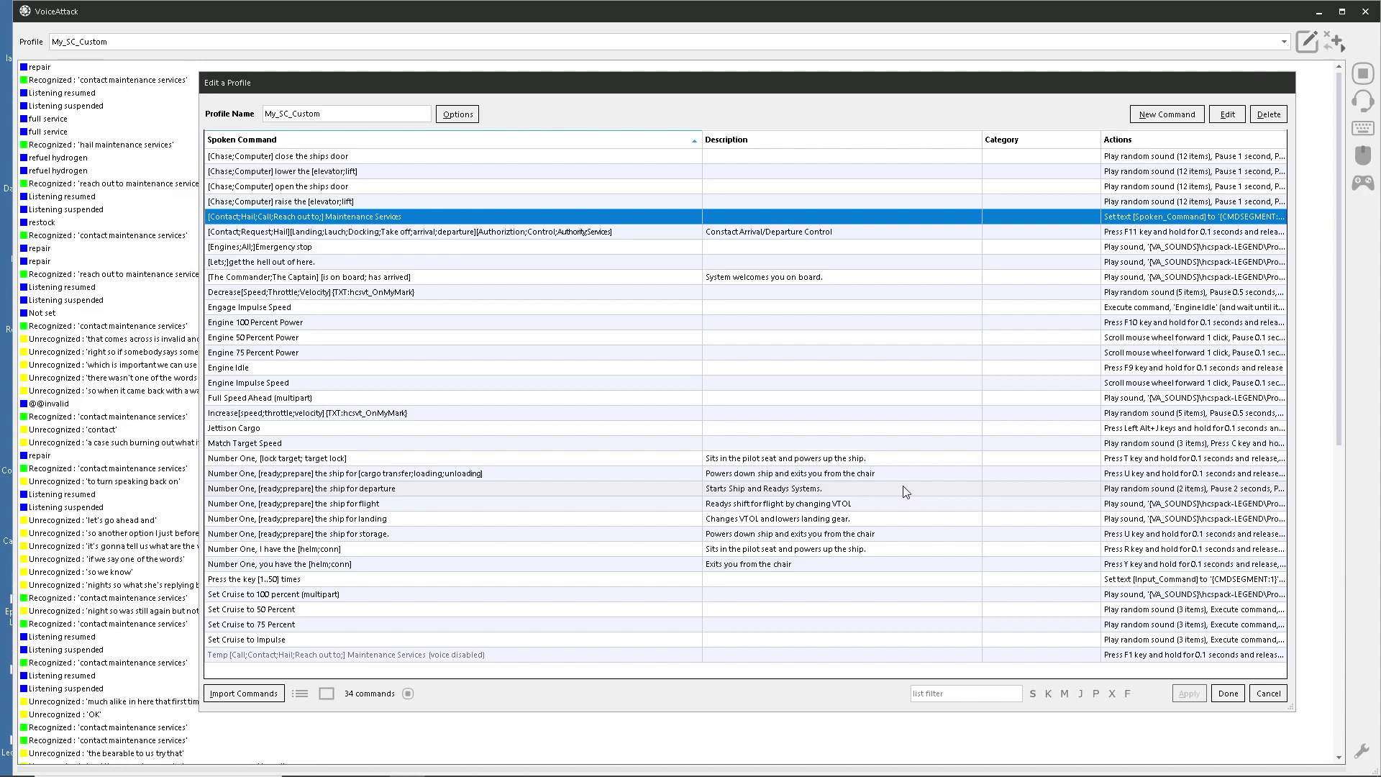
Reopen the Maintenance Services command and make the Repair branch's Say action wait until speech completes before continuing.
double_click(324, 218)
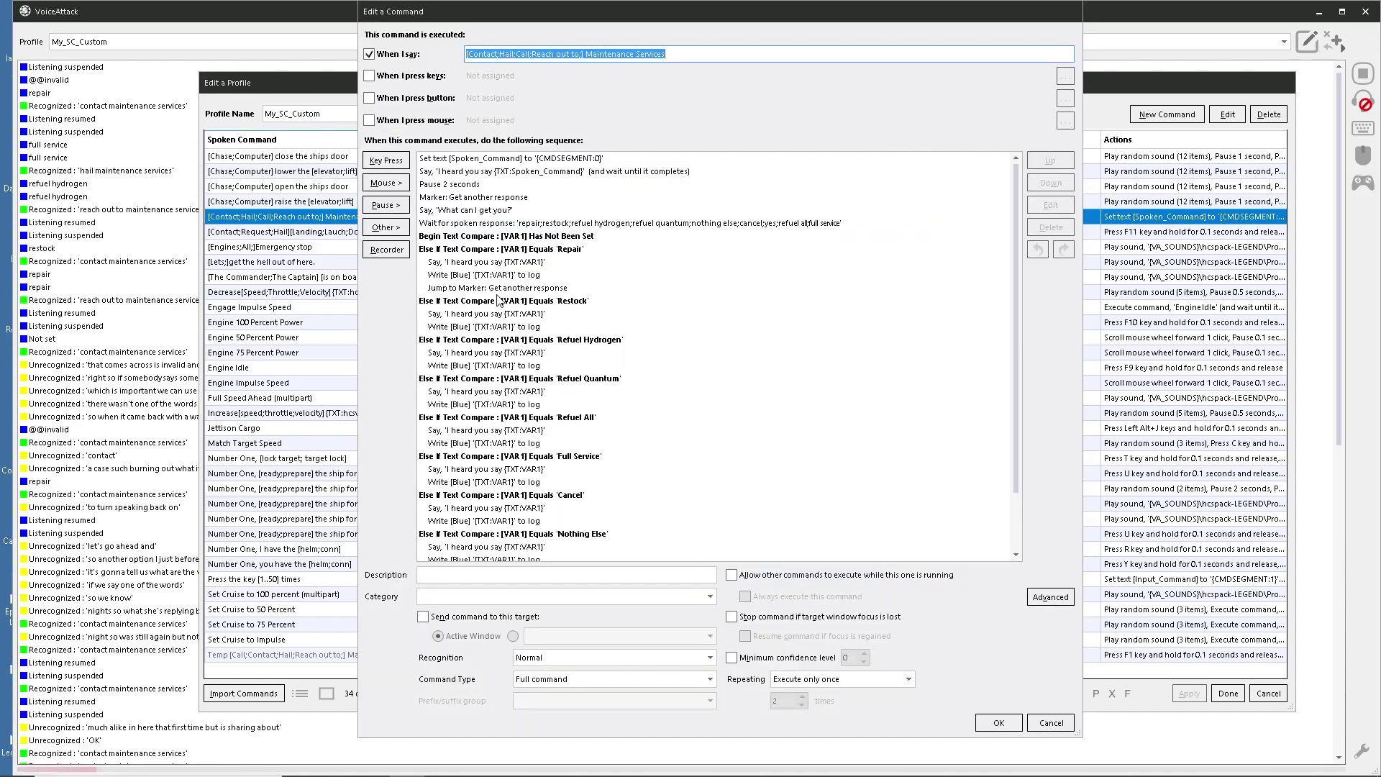
double_click(474, 263)
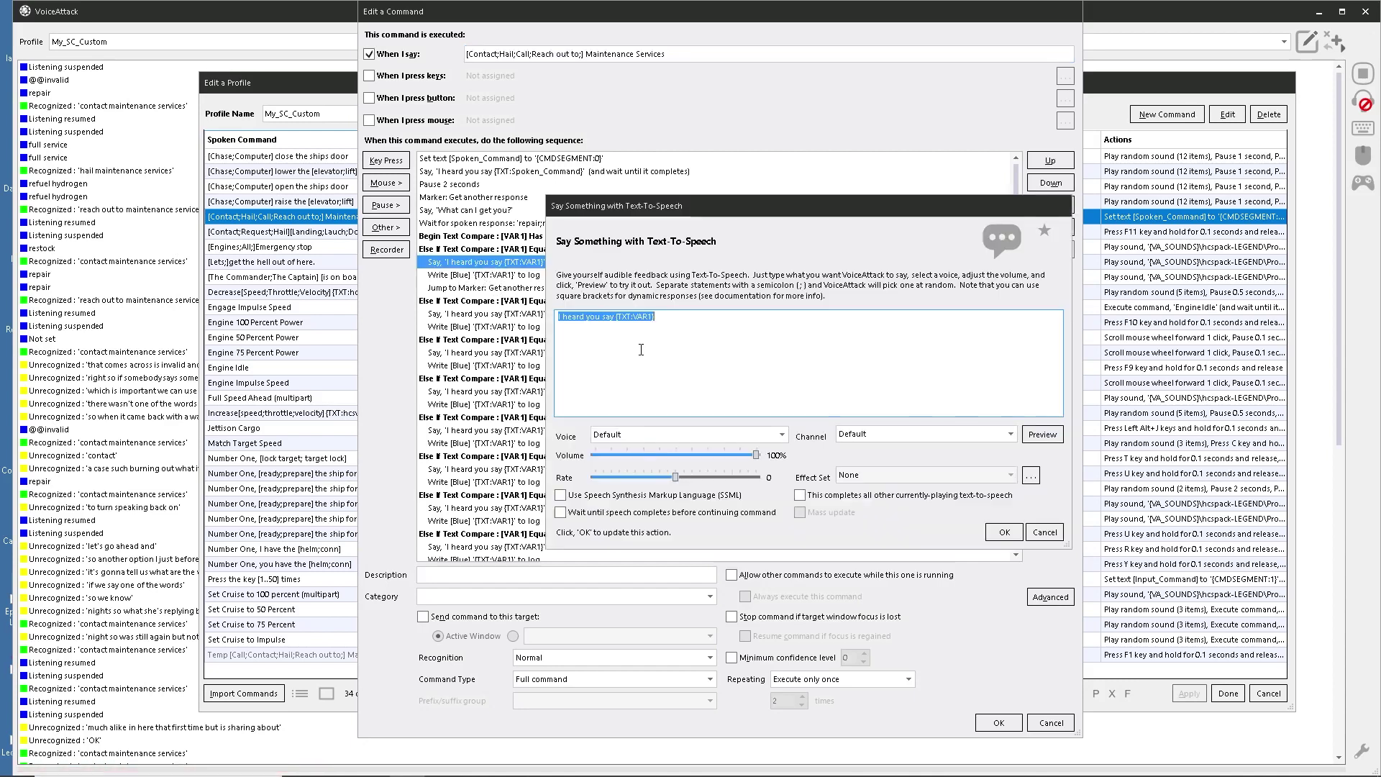
left_click(569, 513)
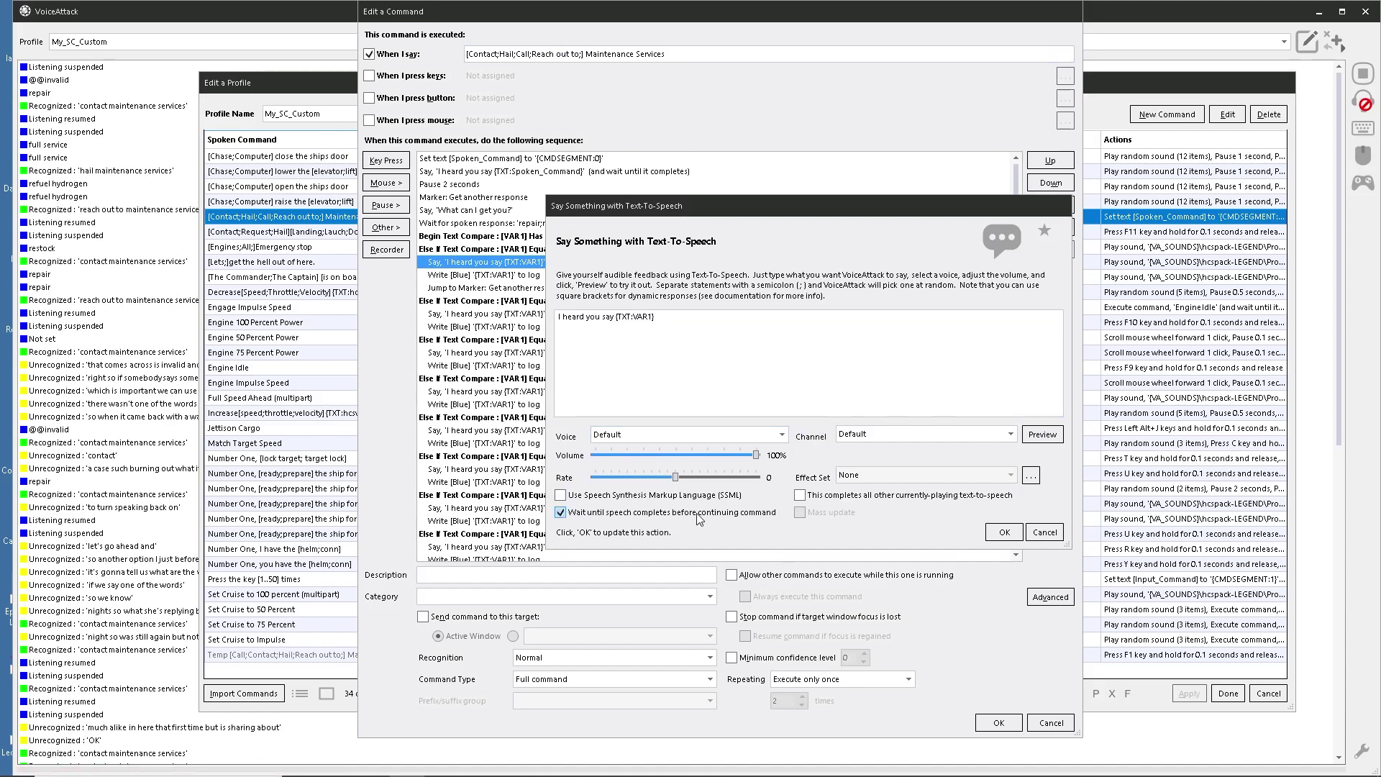
left_click(1005, 533)
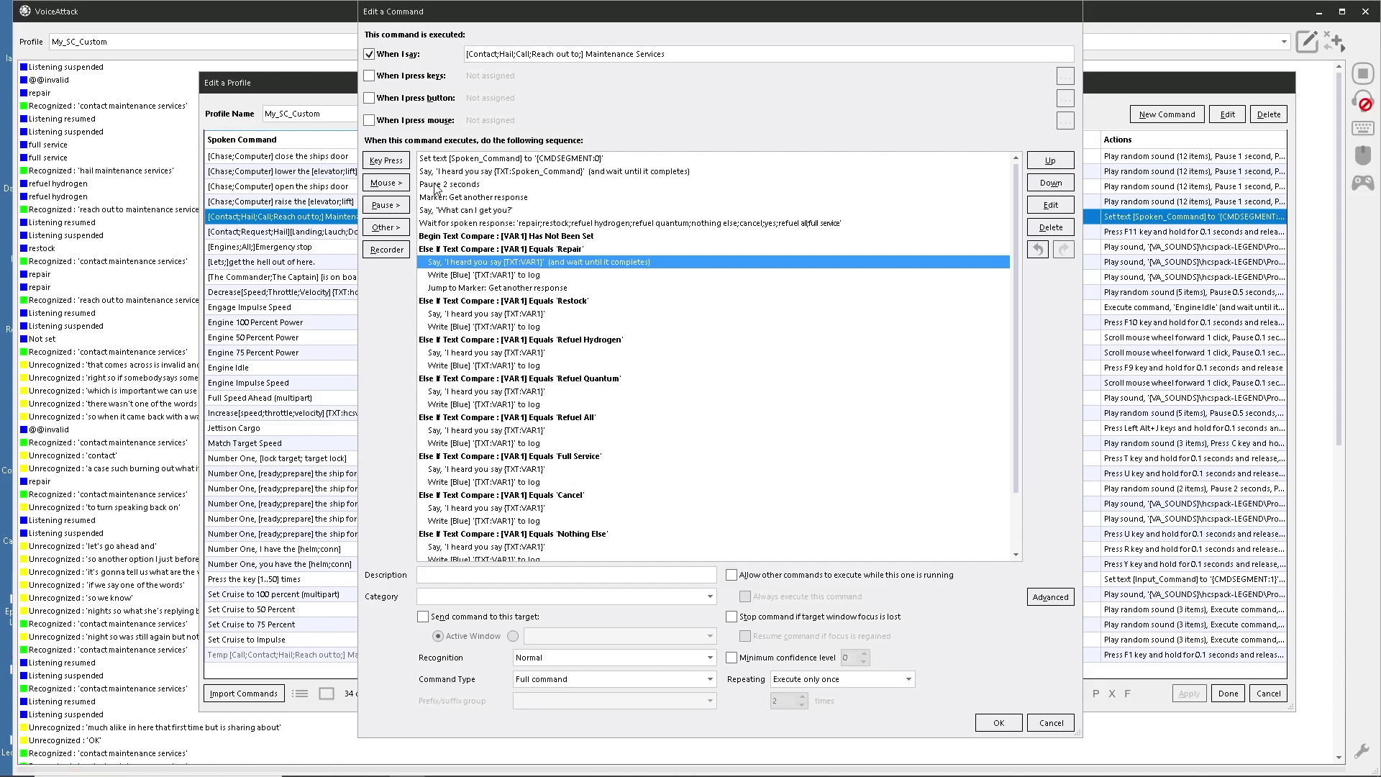
Move the 2-second pause directly below the Get another response marker, then save the command and apply the profile changes.
left_click_drag(435, 185, 449, 202)
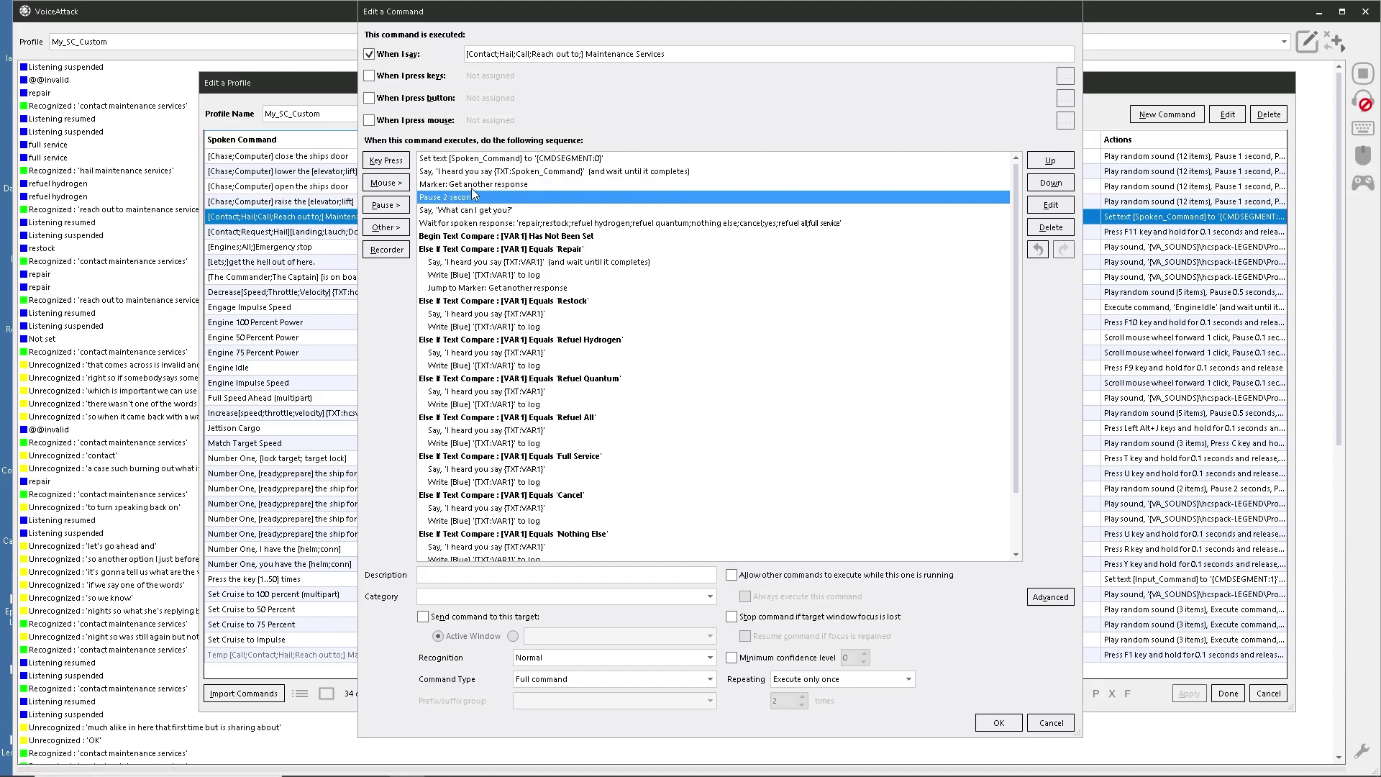
left_click_drag(443, 197, 463, 185)
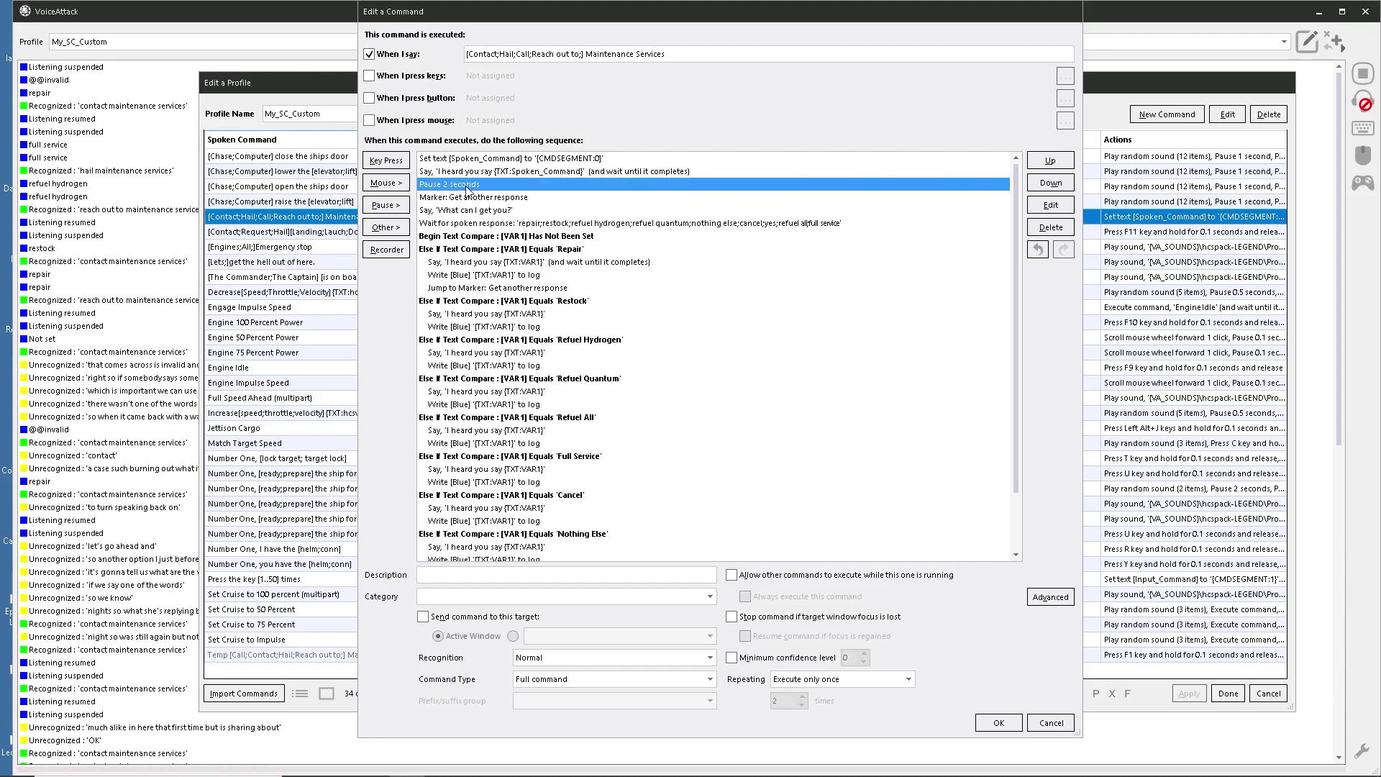
left_click_drag(443, 189, 438, 207)
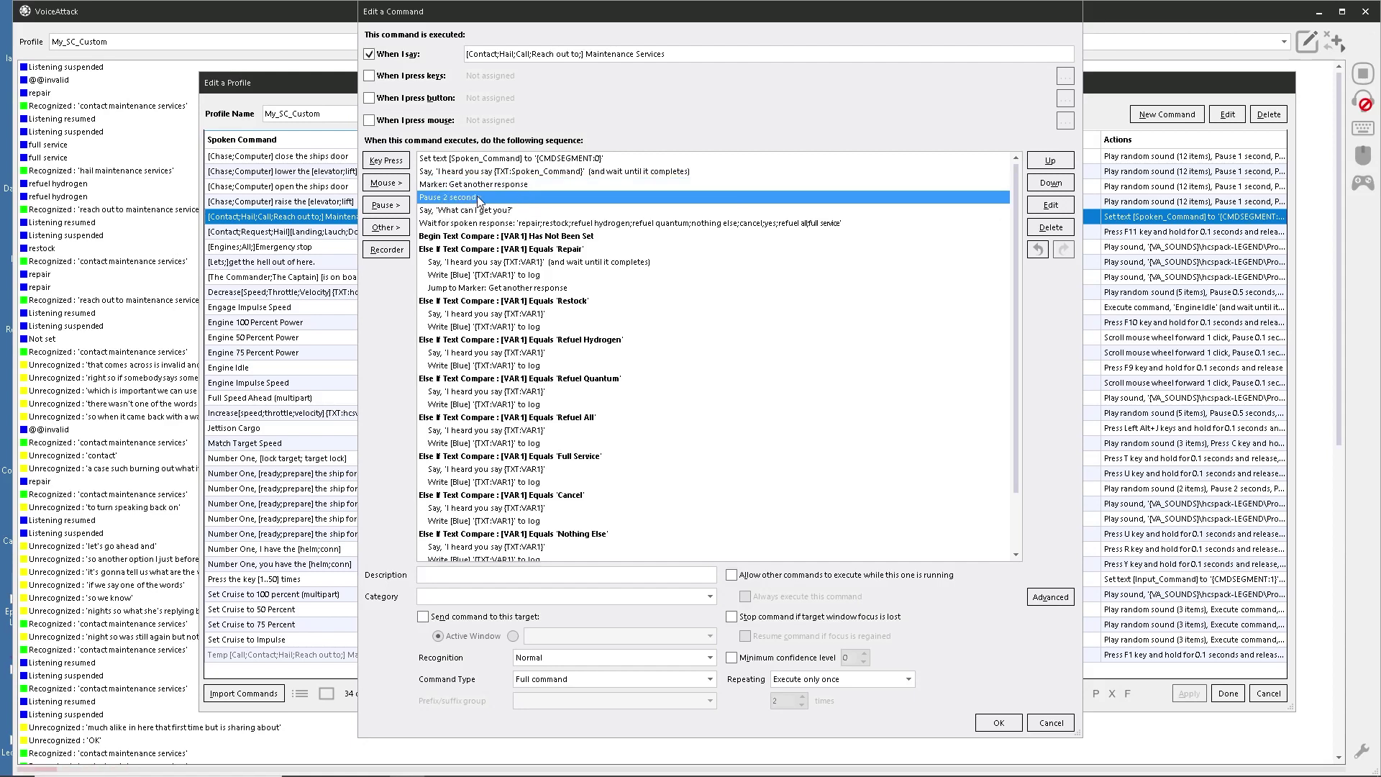
left_click(998, 722)
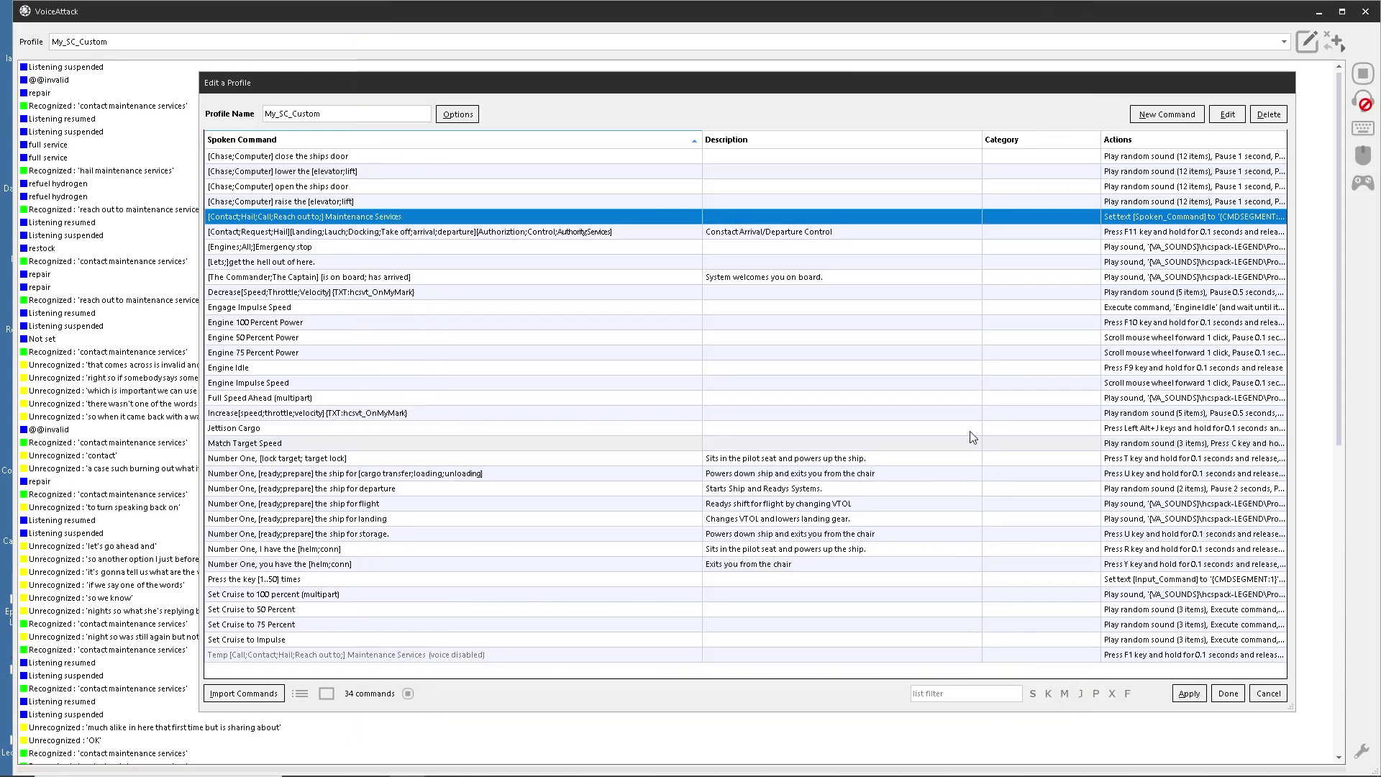
left_click(1188, 698)
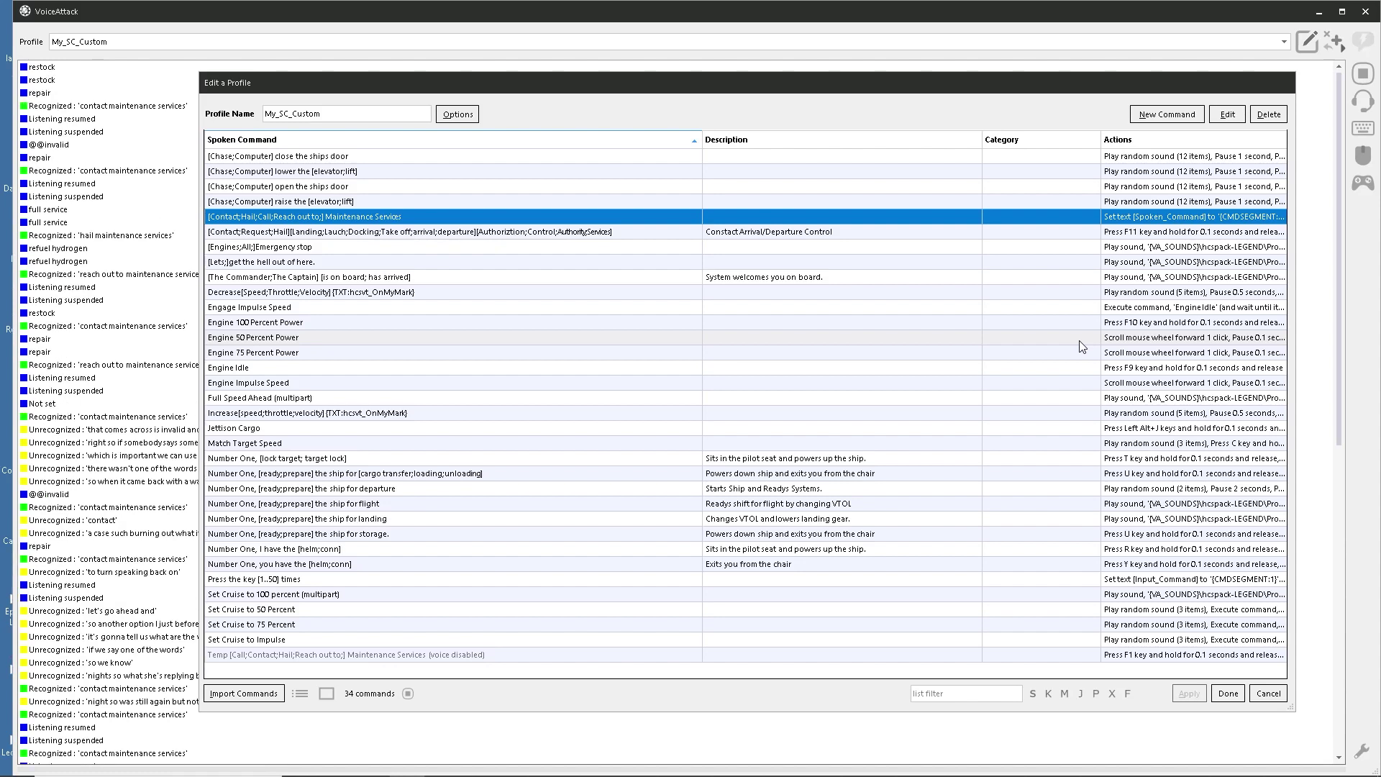
Copy the Repair branch's jump to Get another response to the end of the Restock branch, then save the command and apply the changes.
key("alt+shift+l")
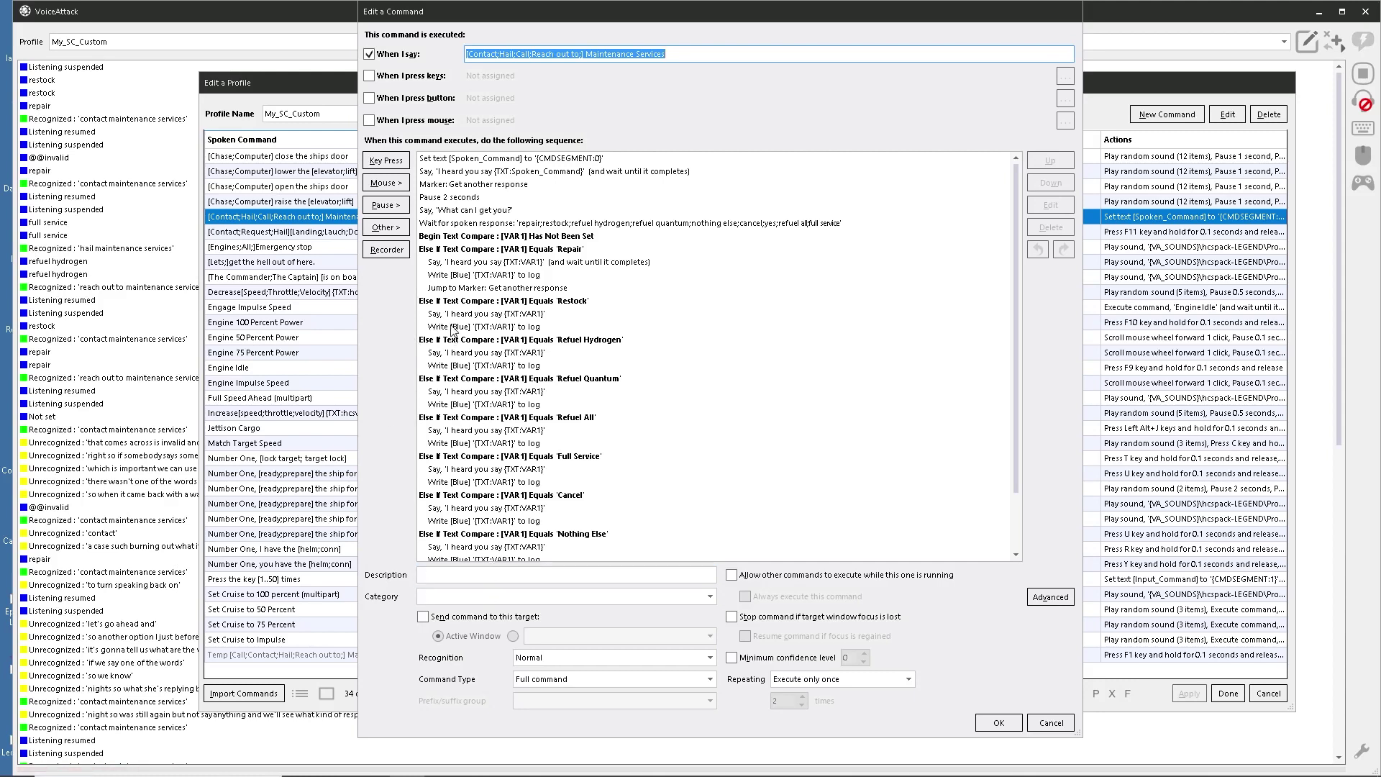
scroll(550, 349, "down", 2)
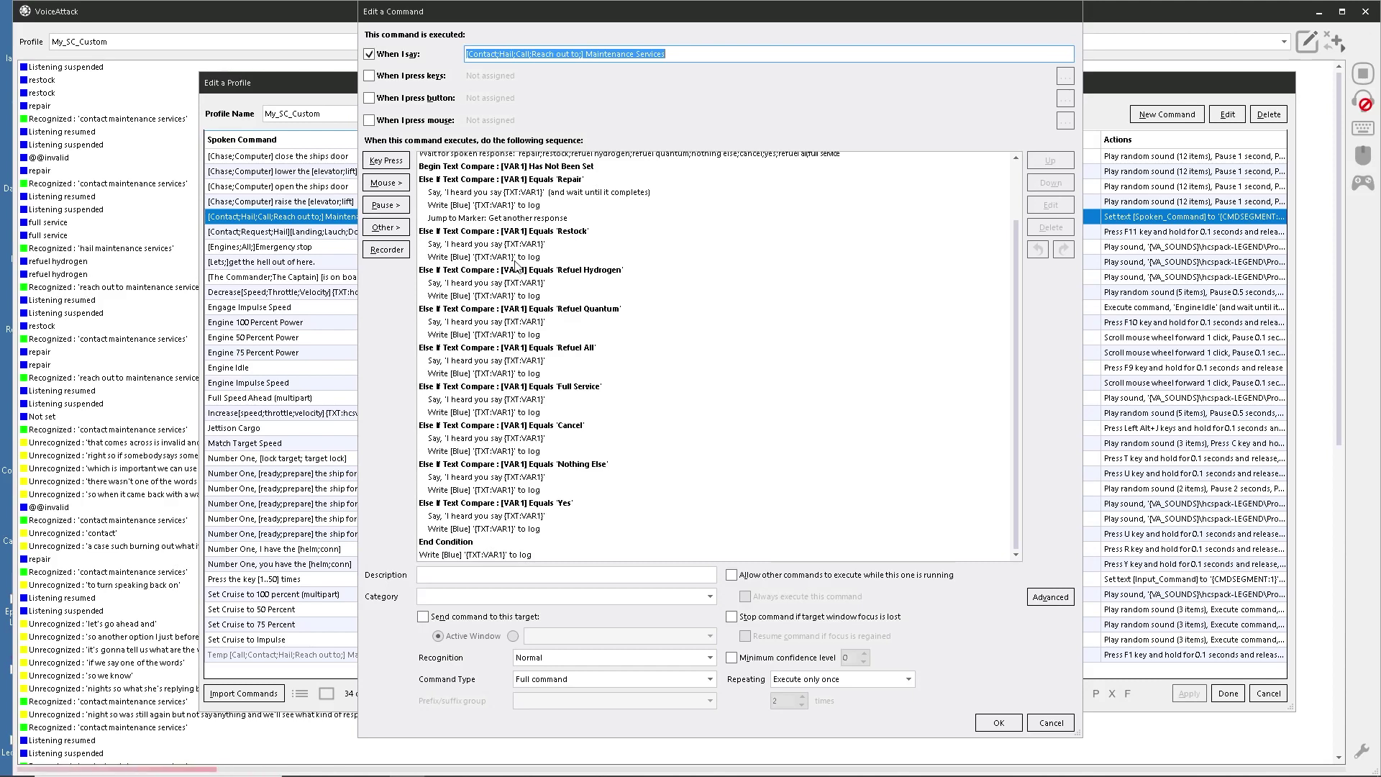
left_click(496, 219)
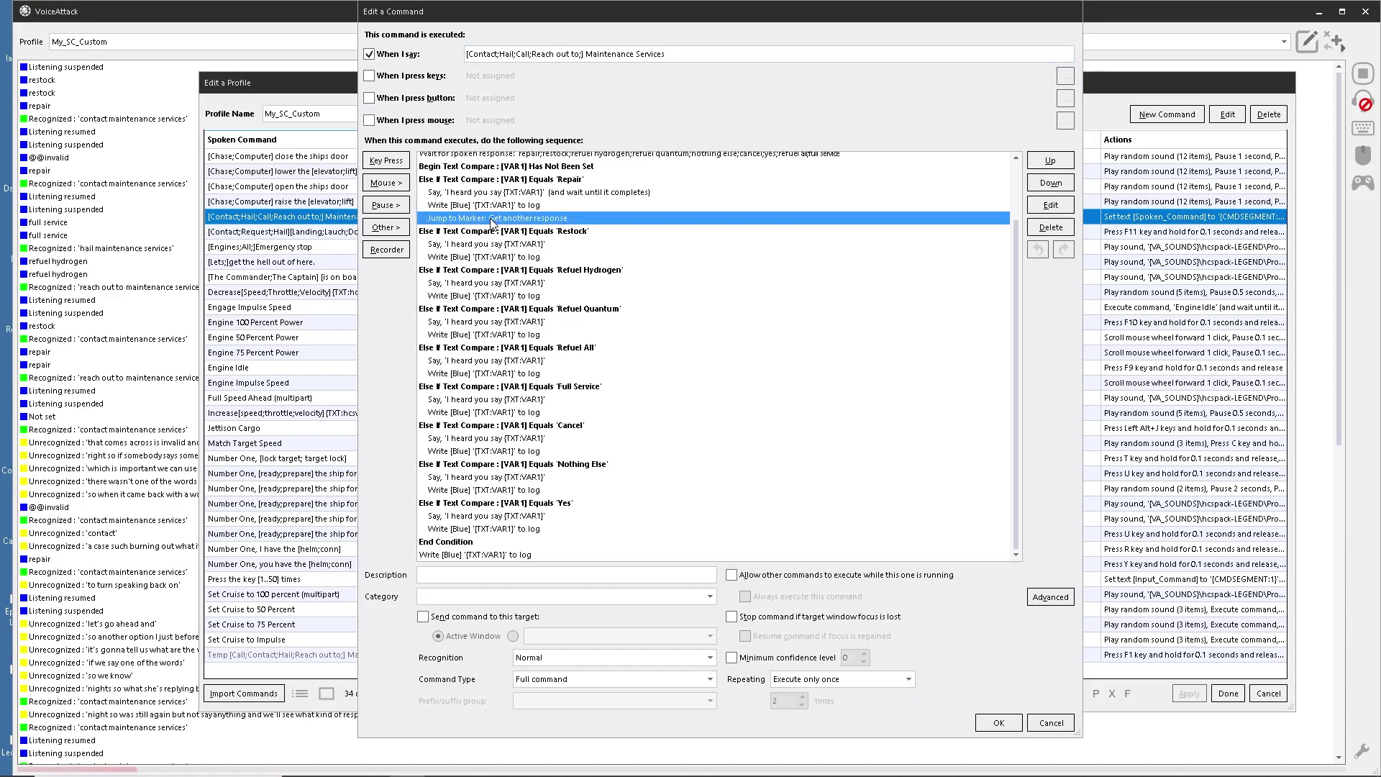
right_click(484, 222)
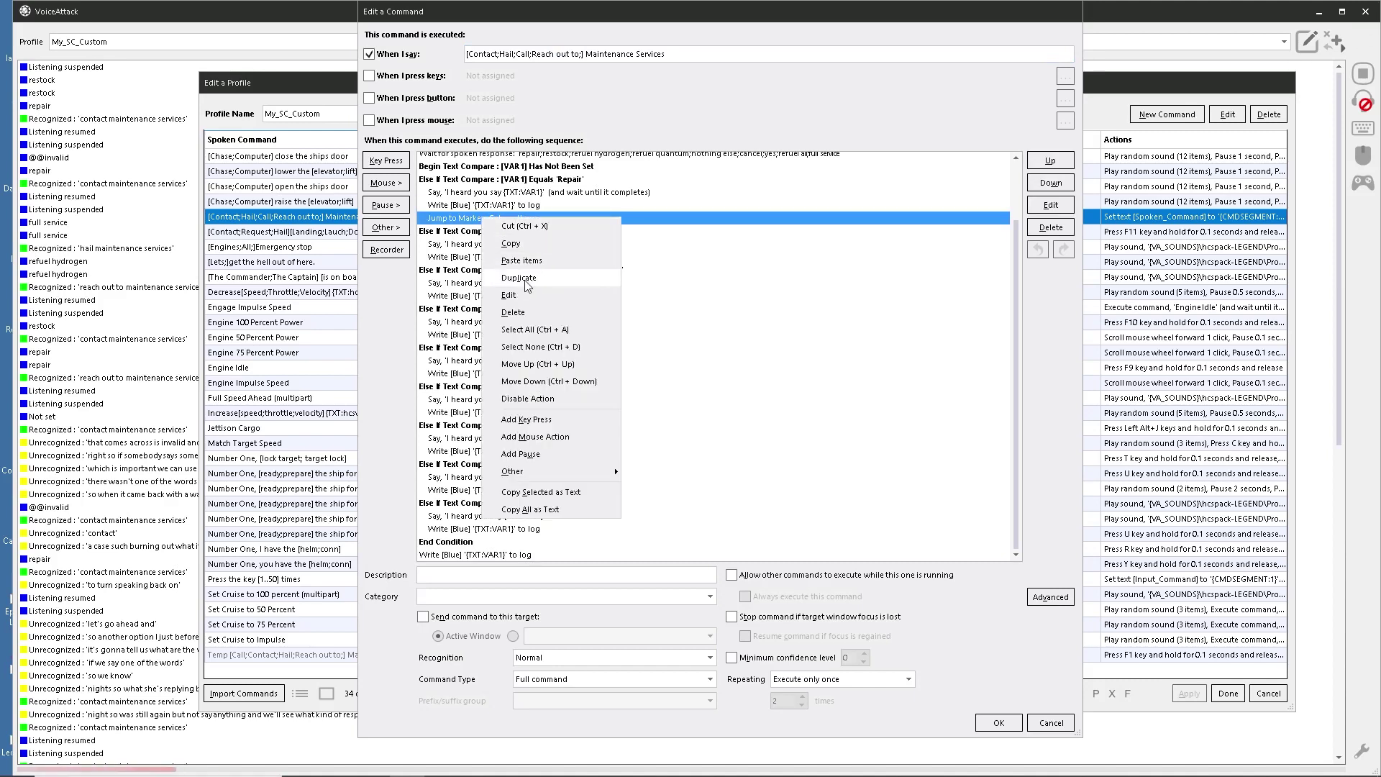
left_click(527, 281)
mouse_move(499, 235)
left_mouse_down()
mouse_move(523, 286)
mouse_move(489, 279)
left_mouse_up()
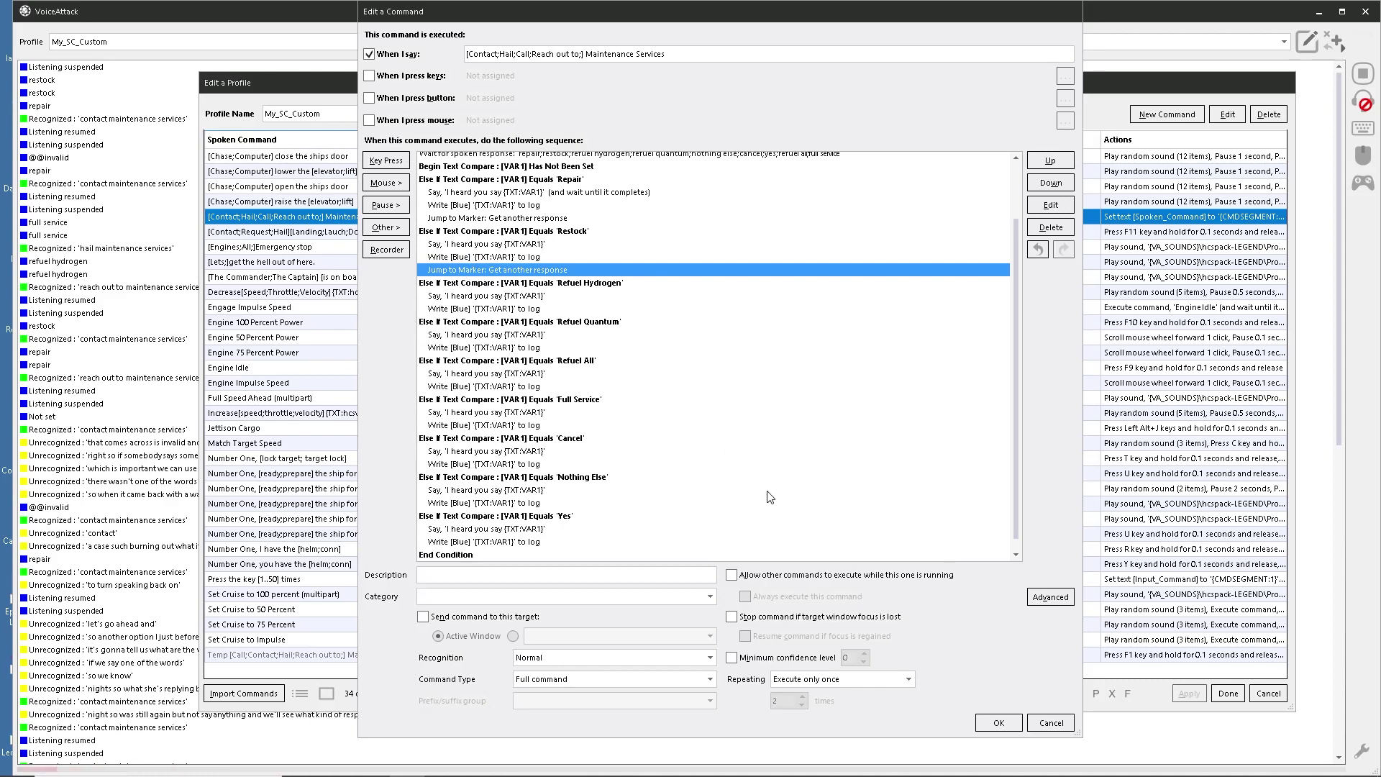
left_click(998, 723)
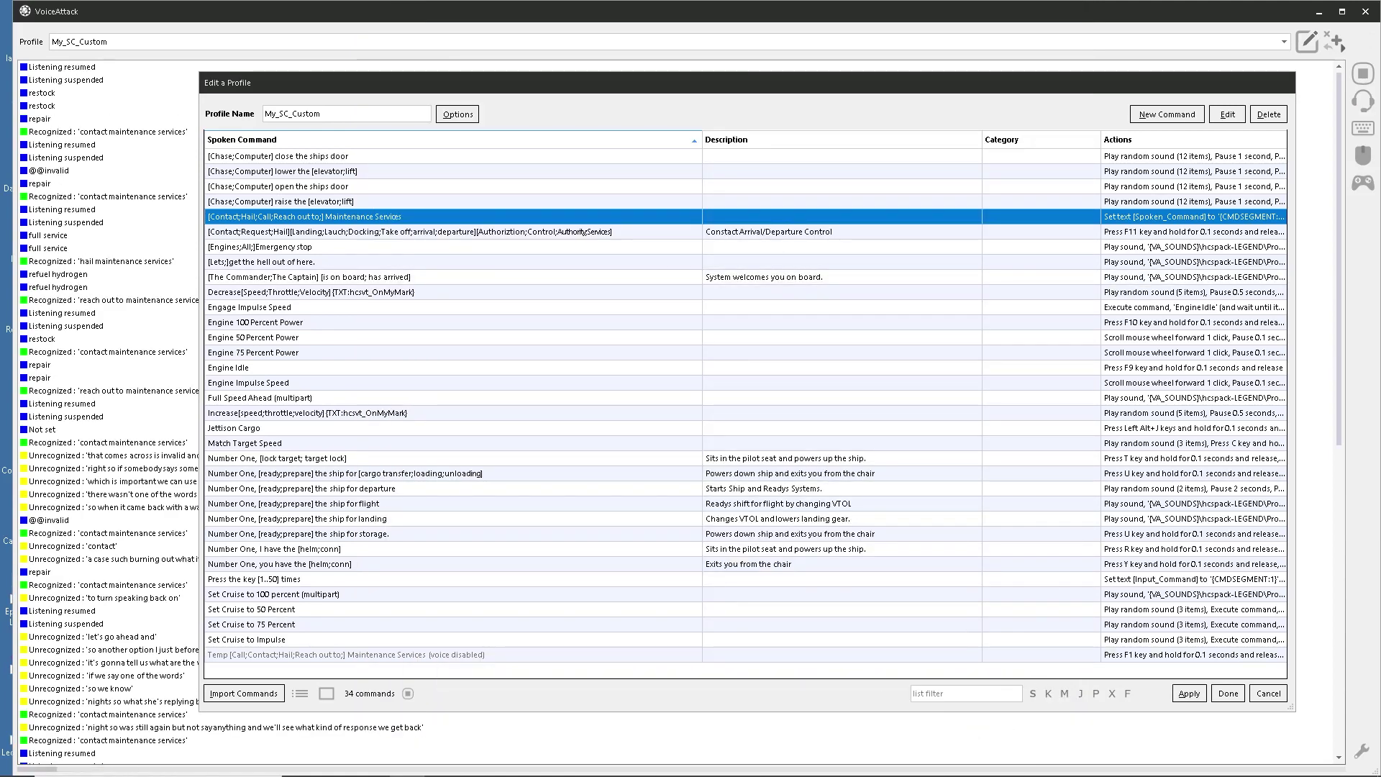
left_click(1189, 694)
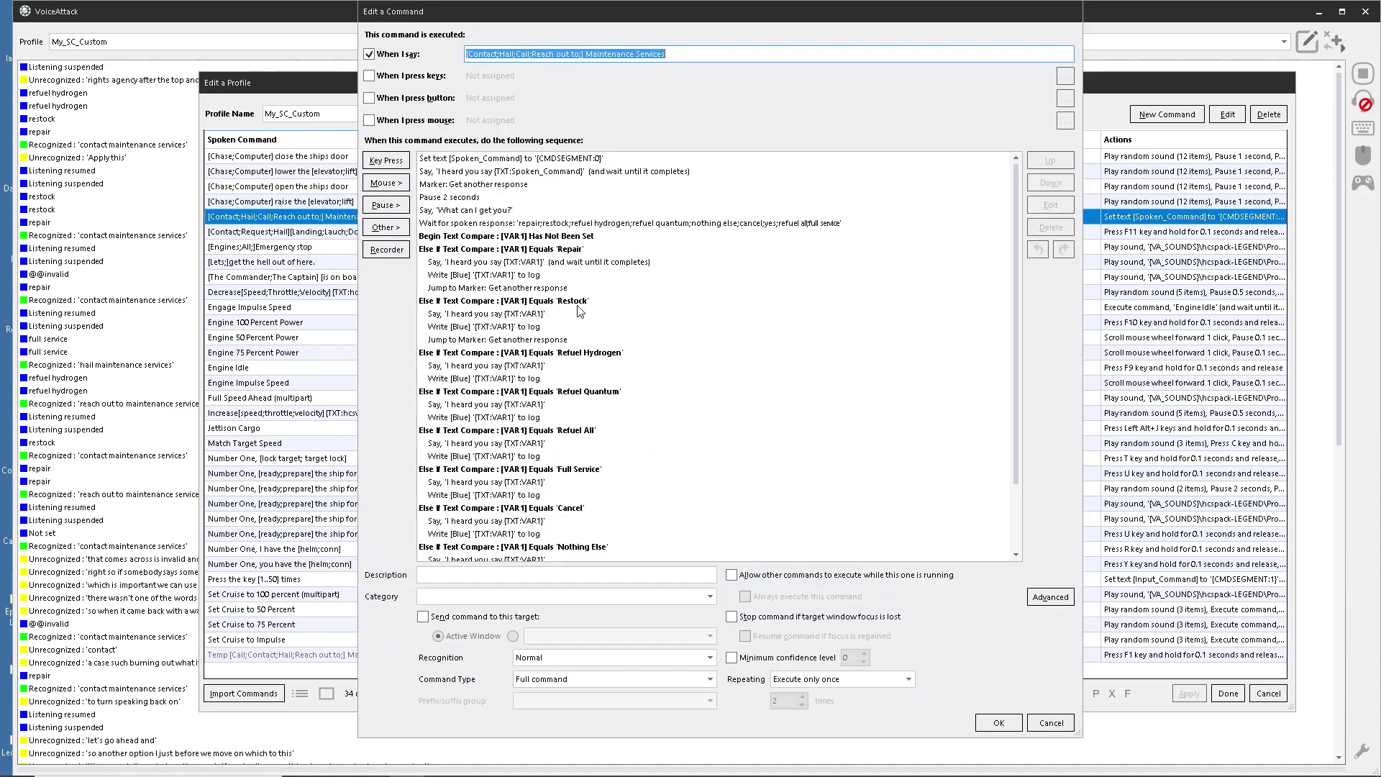
Duplicate the Restock branch's jump to Get another response and move both jump actions to the end of the Refuel Hydrogen branch.
scroll(557, 288, "down", 1)
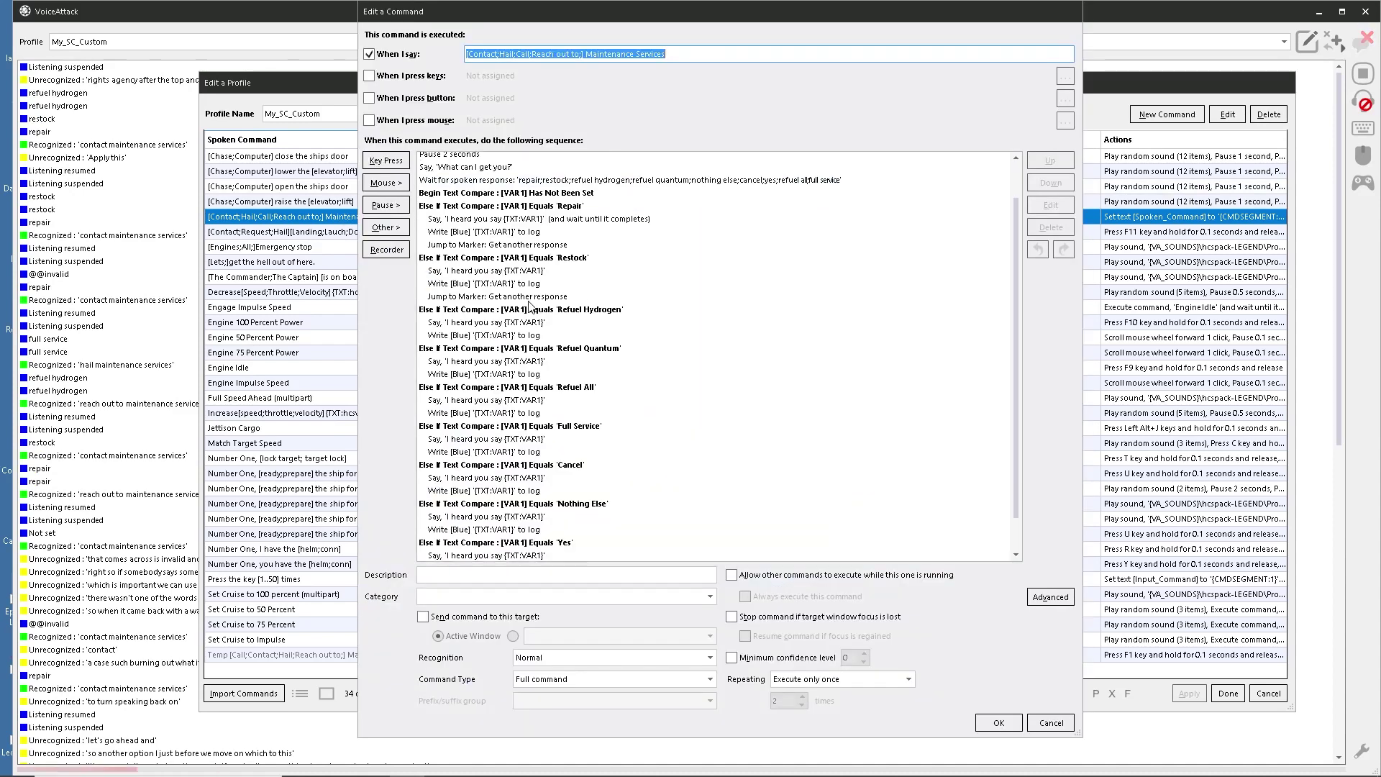
left_click(525, 296)
right_click(523, 296)
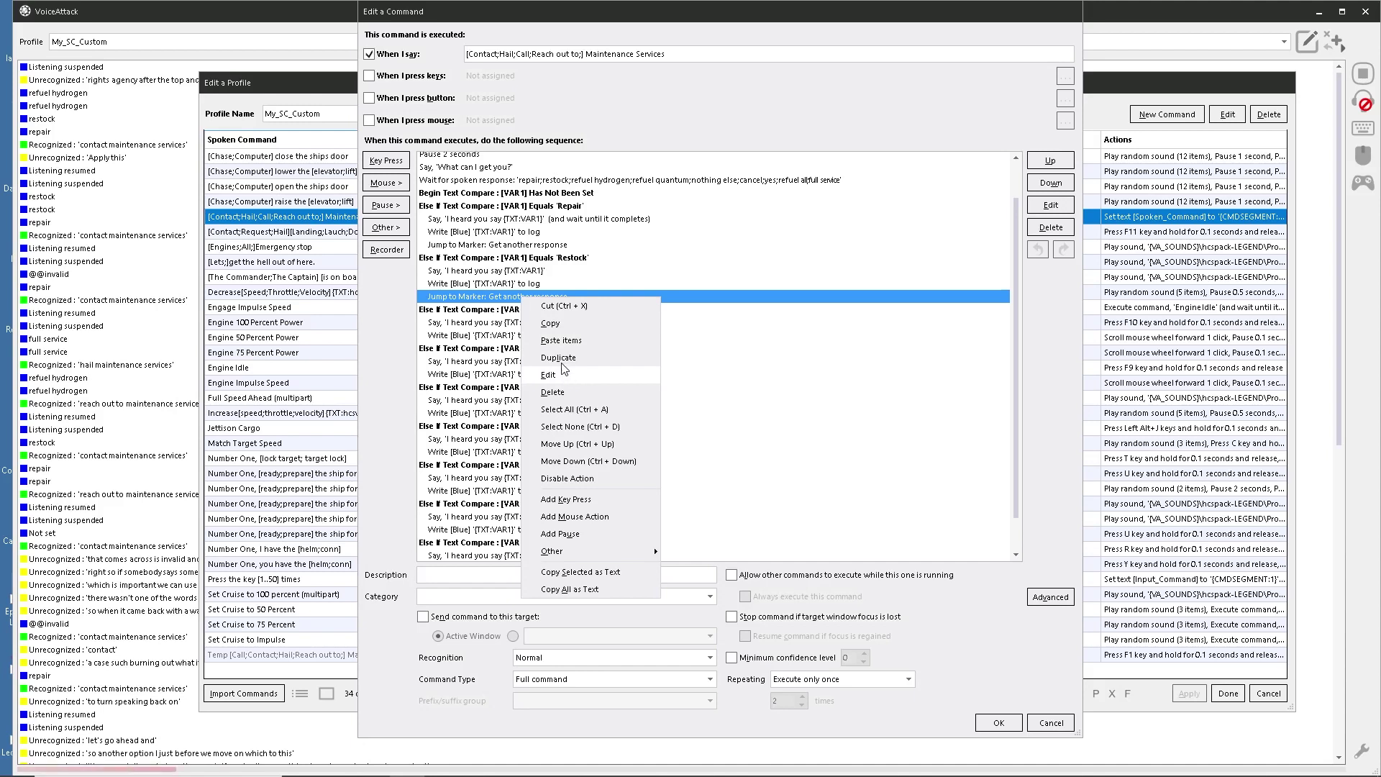
left_click(559, 359)
left_click(503, 296, "shift")
mouse_move(504, 299)
left_mouse_down()
mouse_move(561, 349)
mouse_move(534, 353)
left_mouse_up()
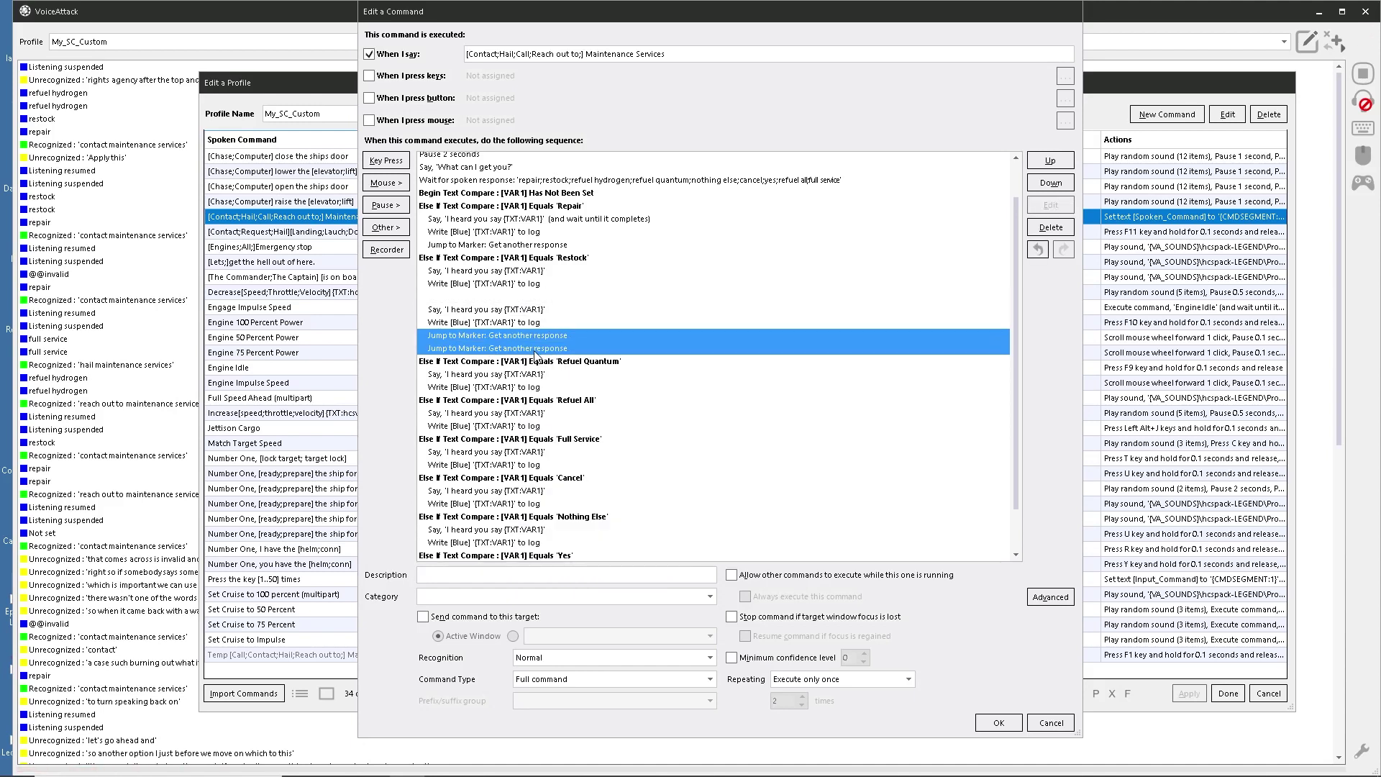
scroll(568, 433, "up", 1)
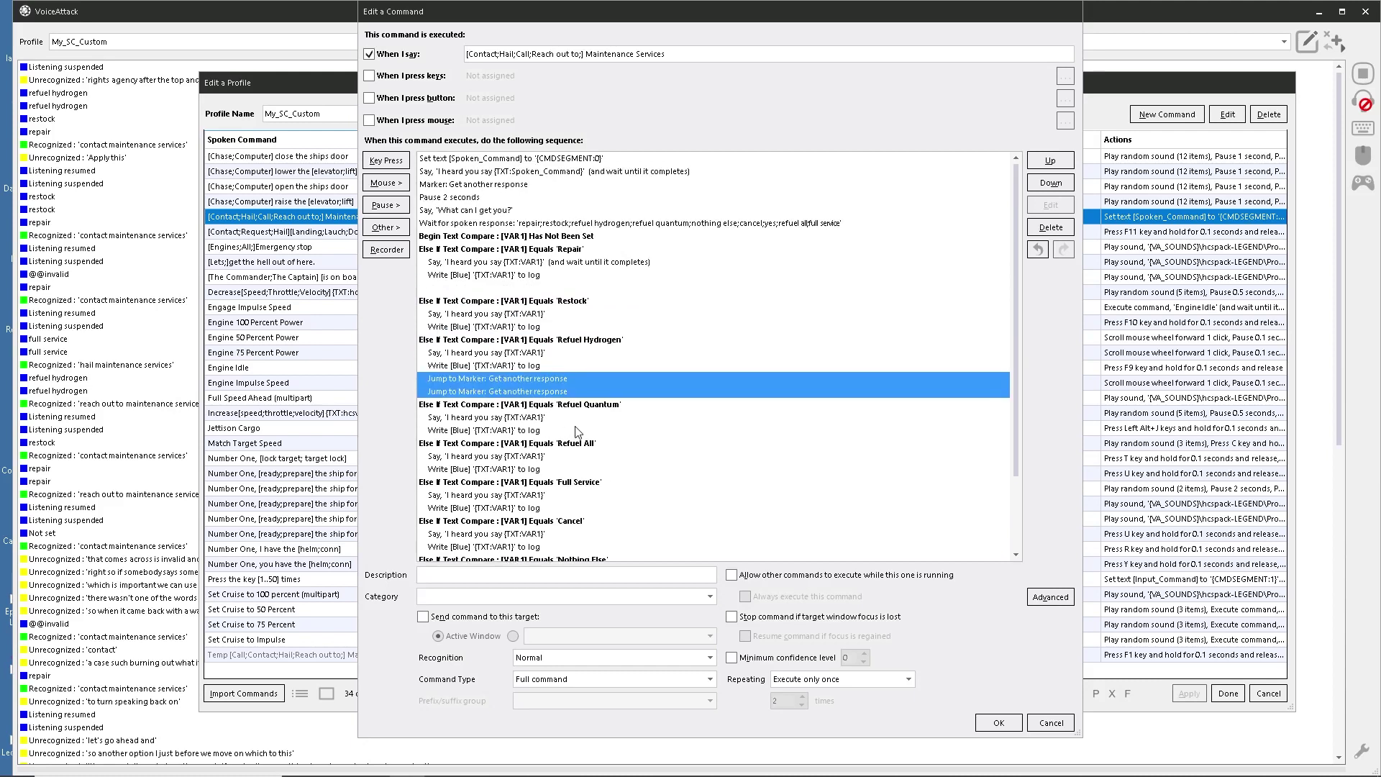
Move one of the Refuel Hydrogen branch's two jumps to Get another response back to the end of the Restock branch.
left_click(583, 367)
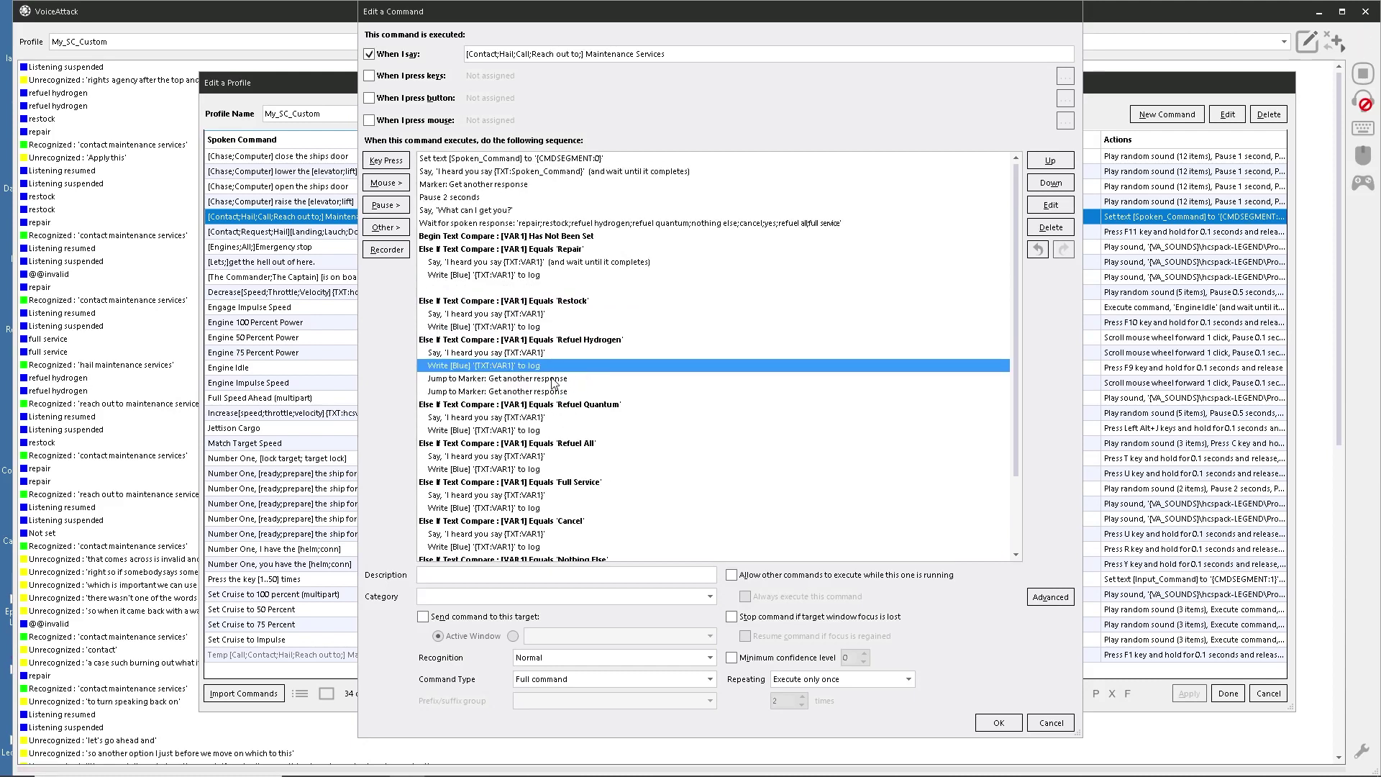
left_click_drag(541, 381, 541, 334)
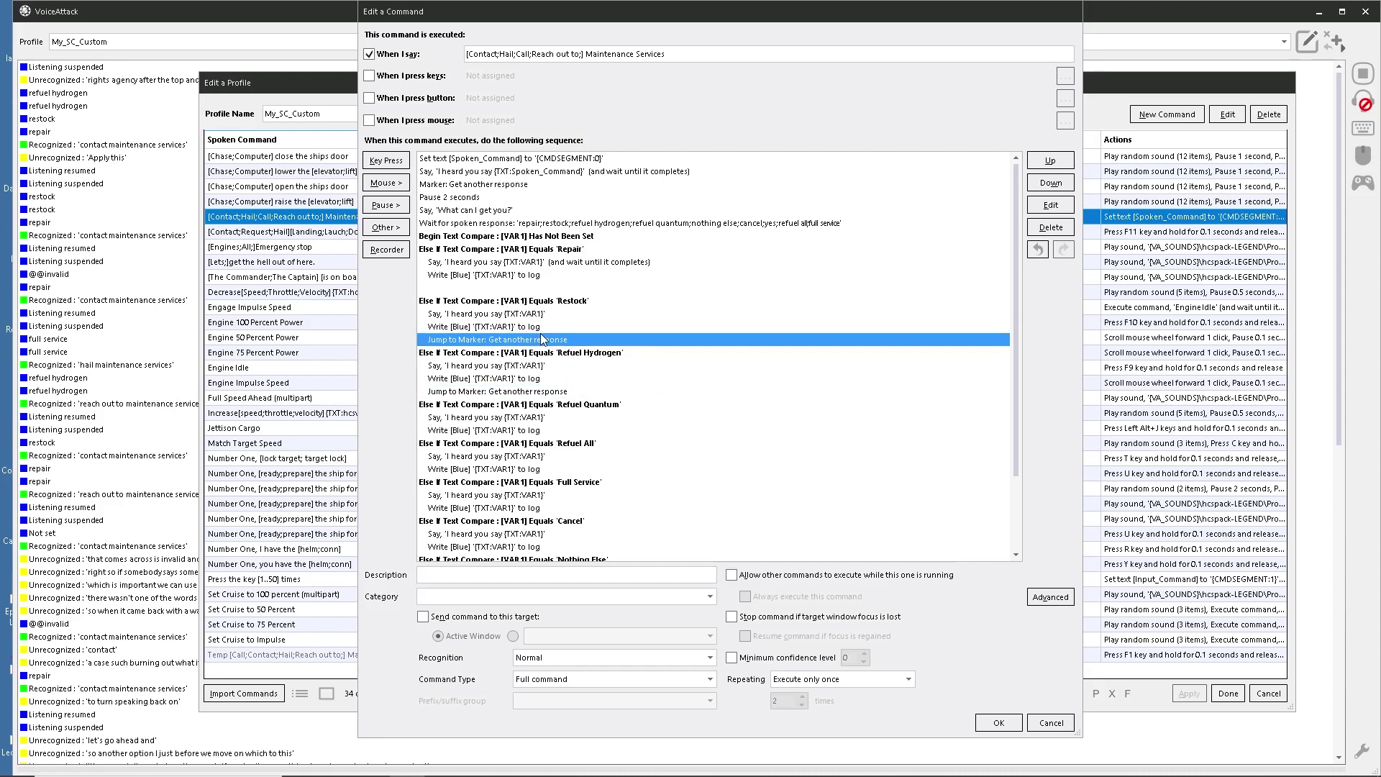
left_click(679, 303)
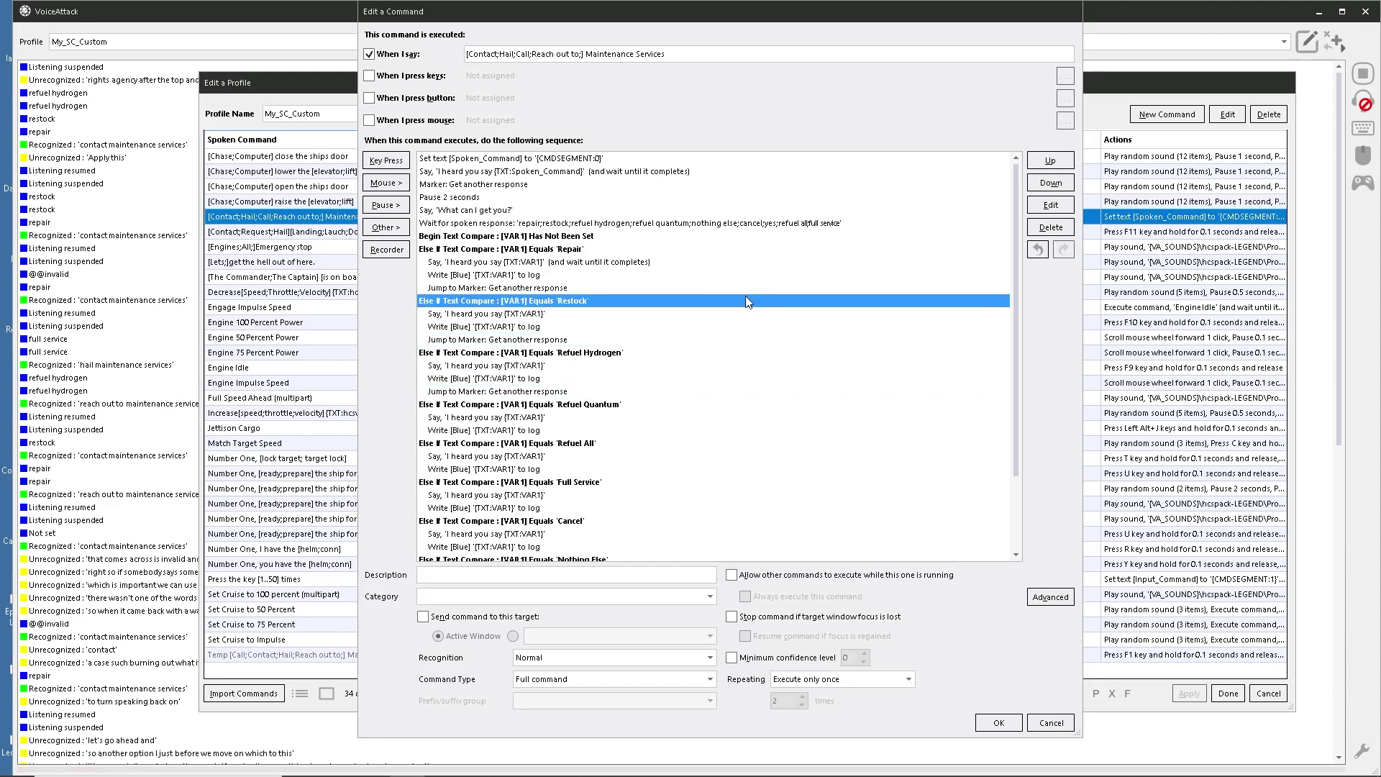
Duplicate the Refuel Hydrogen branch's jump to Get another response and move the copy to the end of the Refuel Quantum branch.
scroll(747, 381, "down", 3)
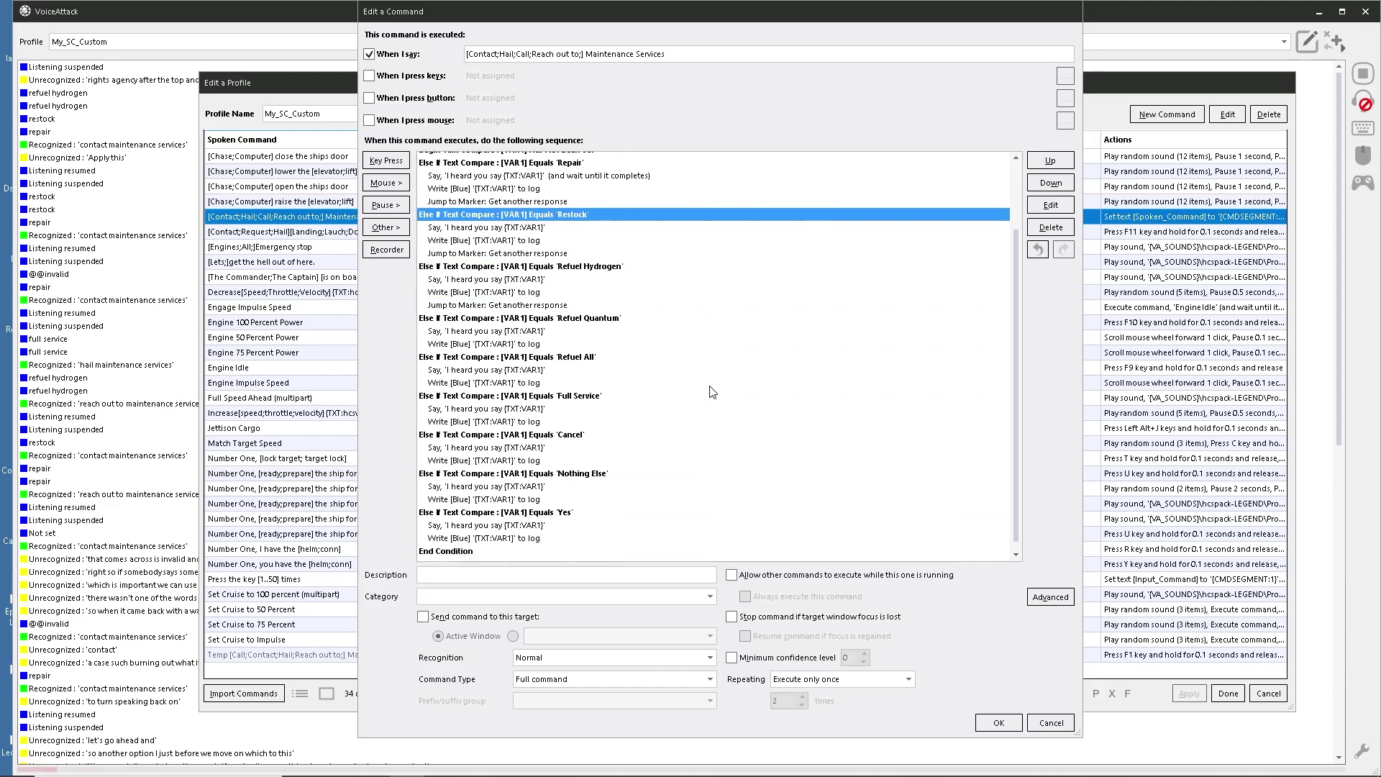
right_click(498, 306)
left_click(542, 369)
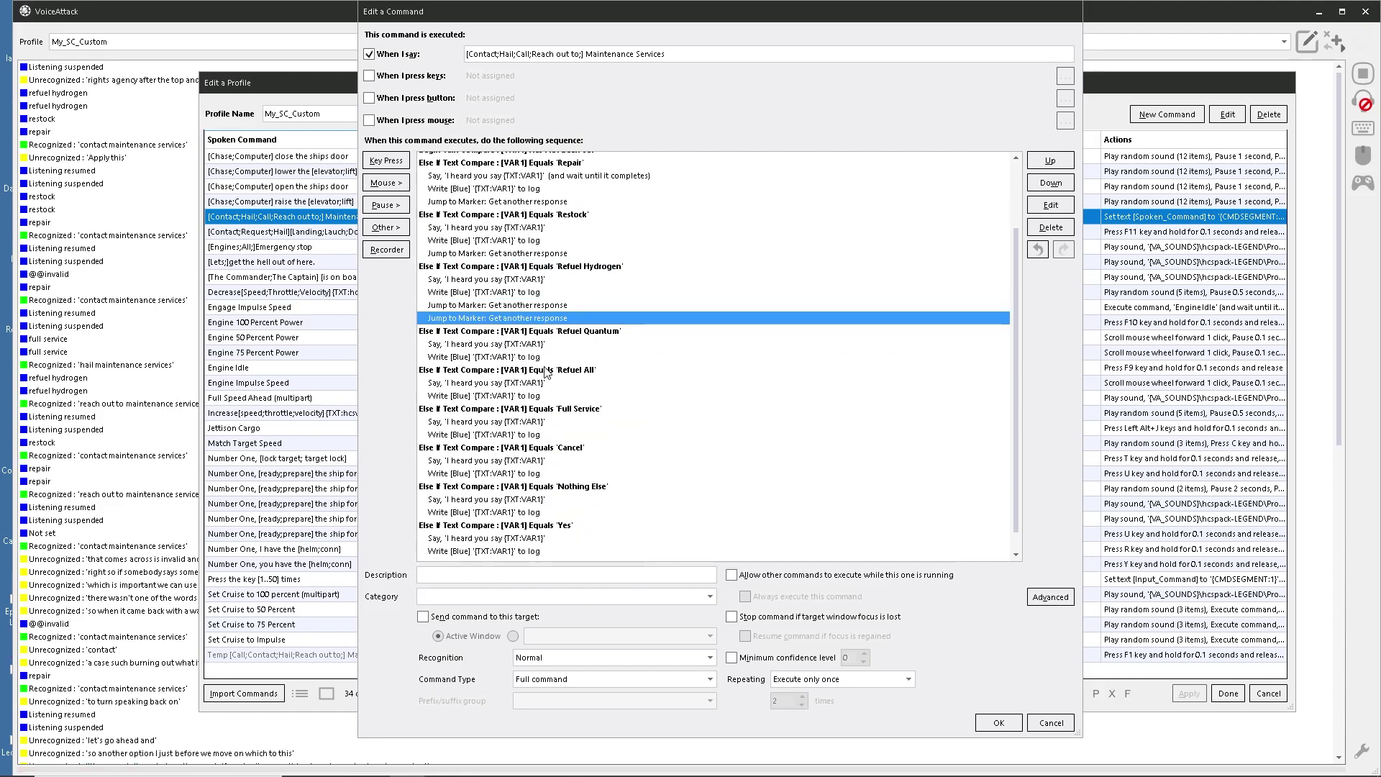
left_click(674, 357)
mouse_move(507, 322)
left_mouse_down()
mouse_move(541, 375)
mouse_move(512, 367)
left_mouse_up()
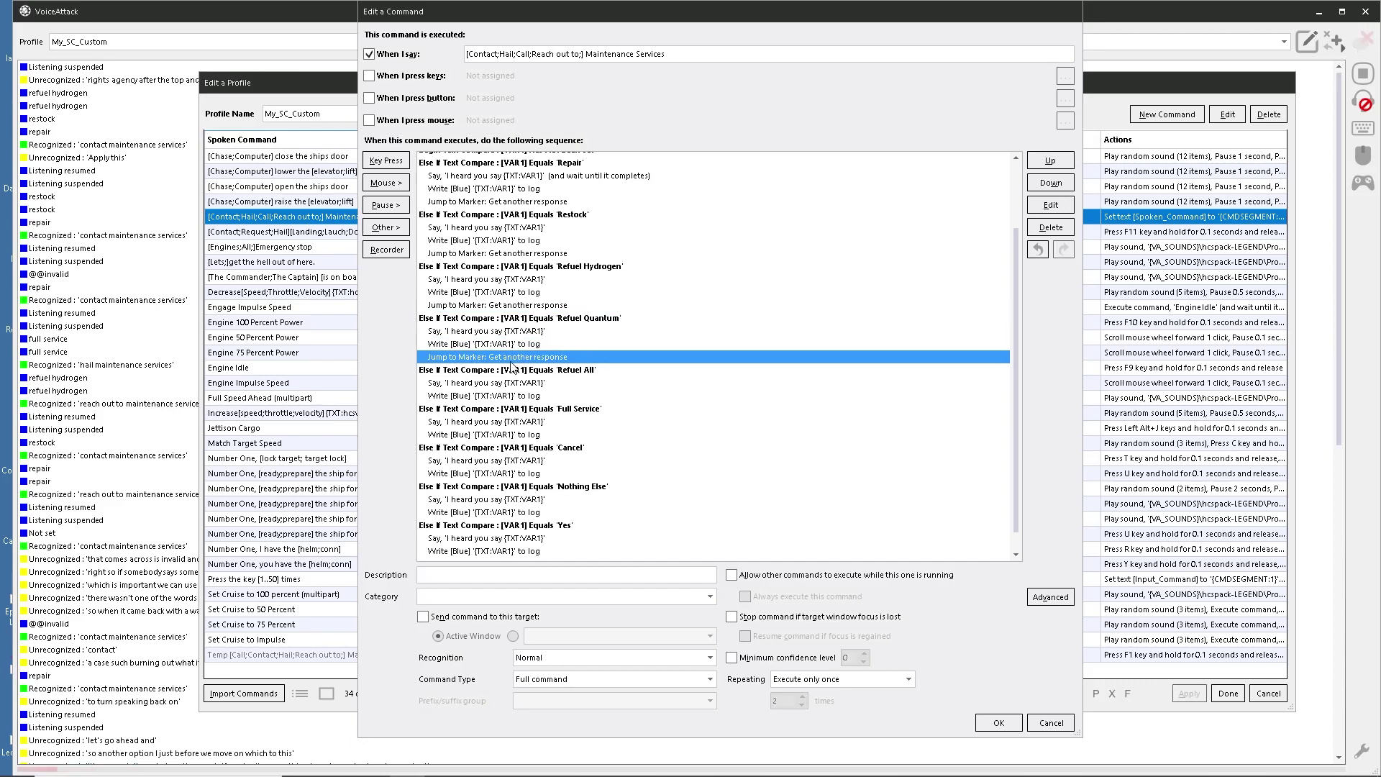
Duplicate the Refuel Quantum branch's jump to Get another response and move the copy to the end of the Refuel All branch.
right_click(528, 360)
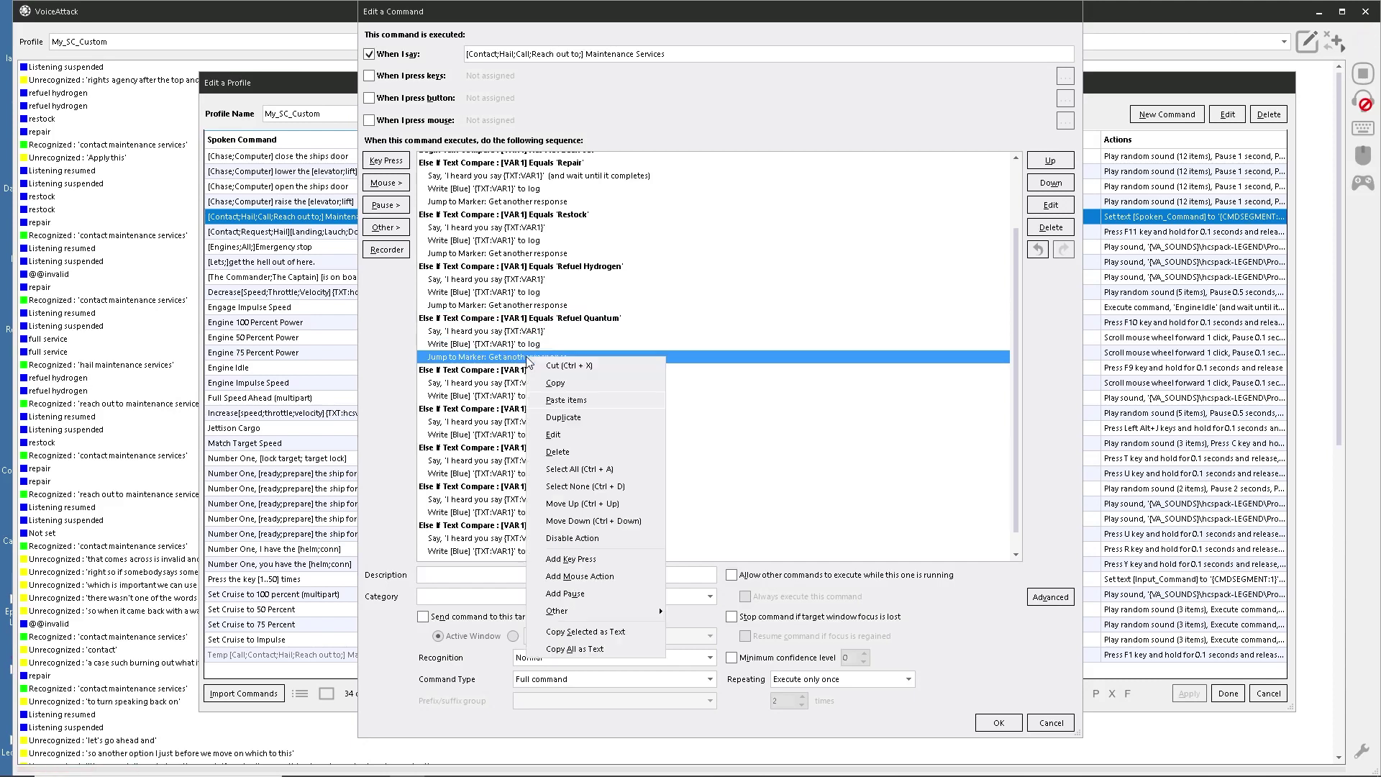
left_click(567, 420)
left_click_drag(575, 408, 553, 413)
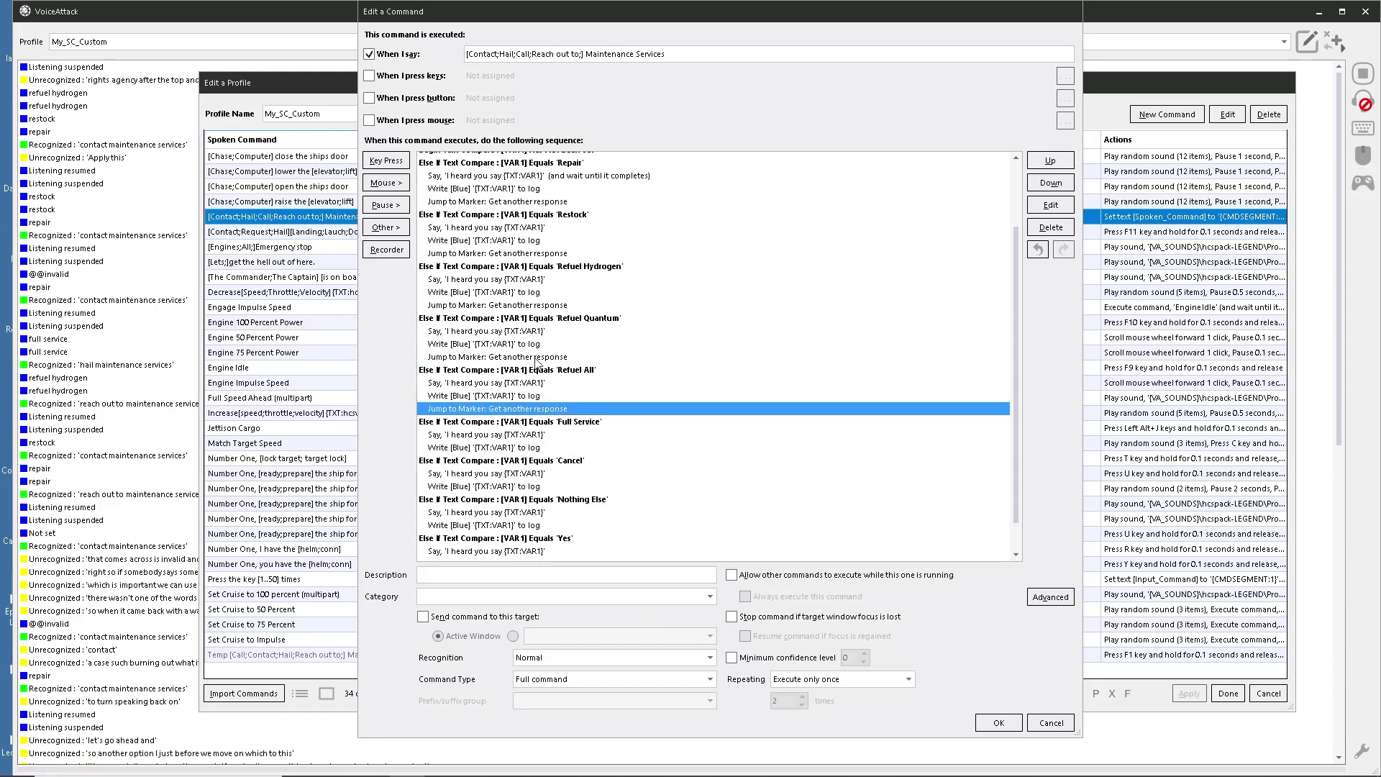
Duplicate the Refuel All branch's jump to Get another response and move the copy to the end of the Yes branch.
scroll(540, 469, "down", 1)
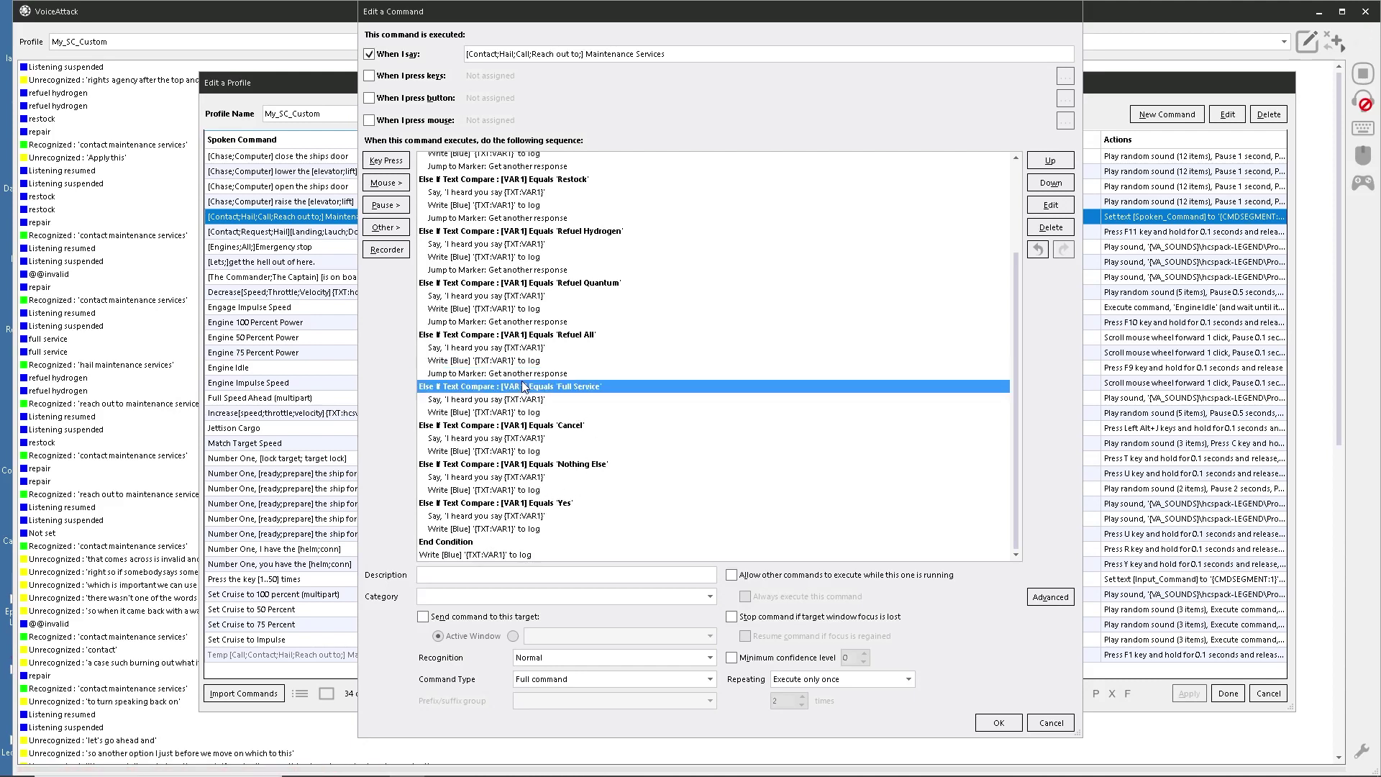
right_click(499, 374)
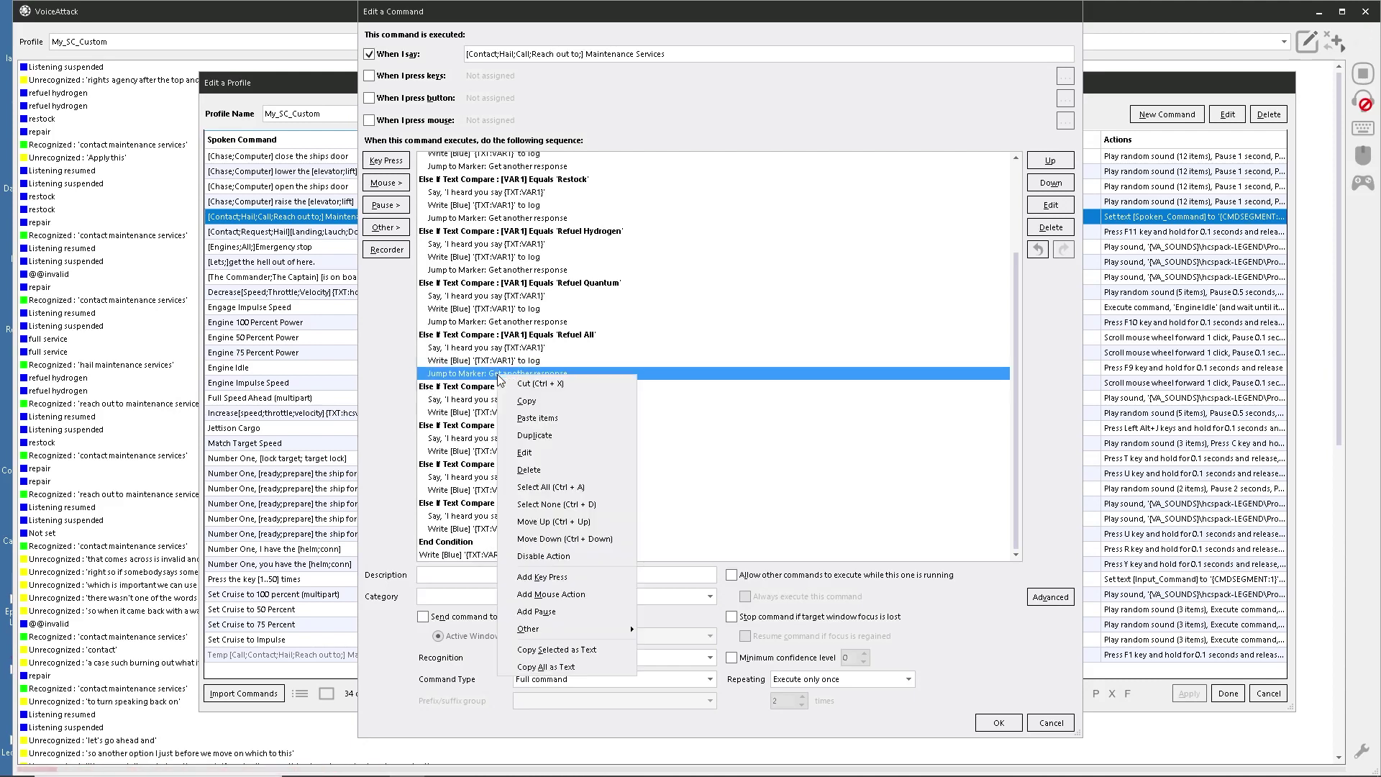
left_click(541, 436)
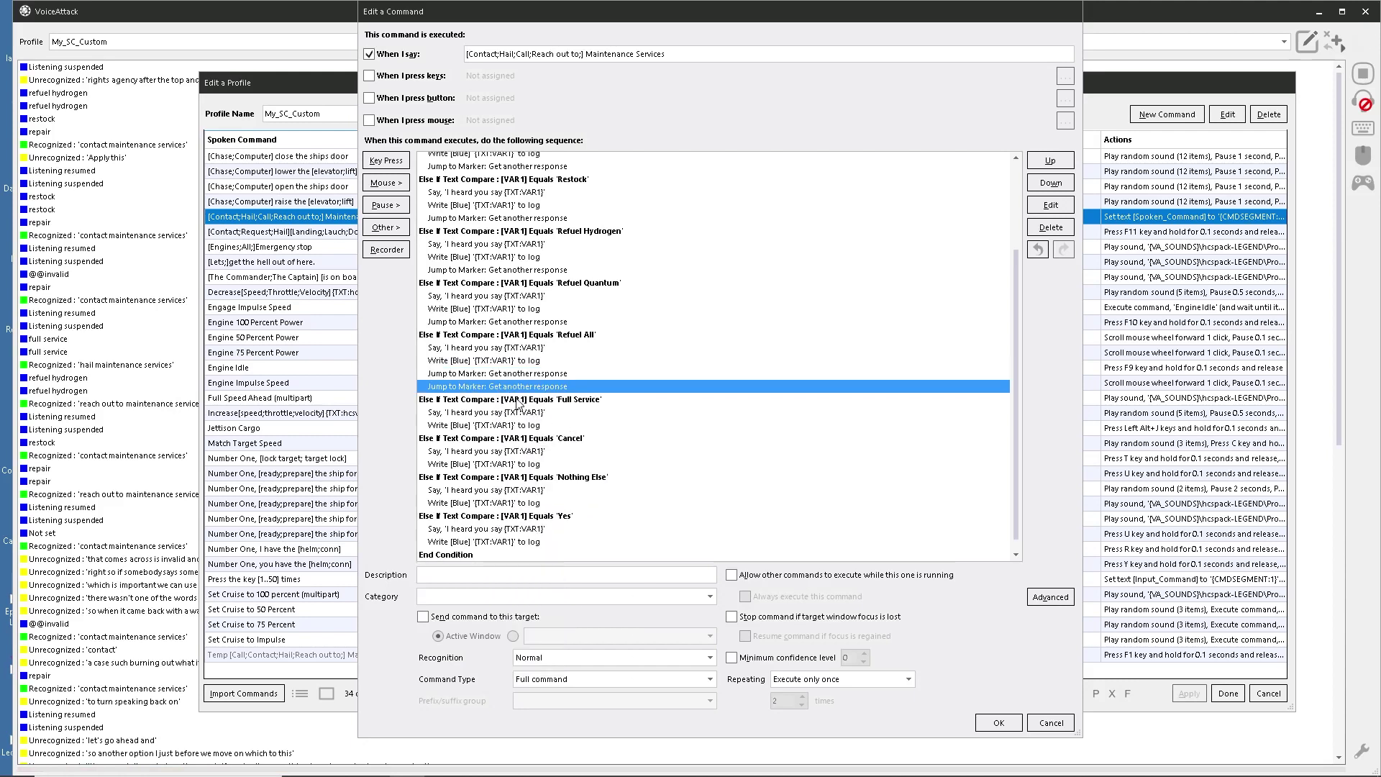
left_click_drag(575, 512, 525, 548)
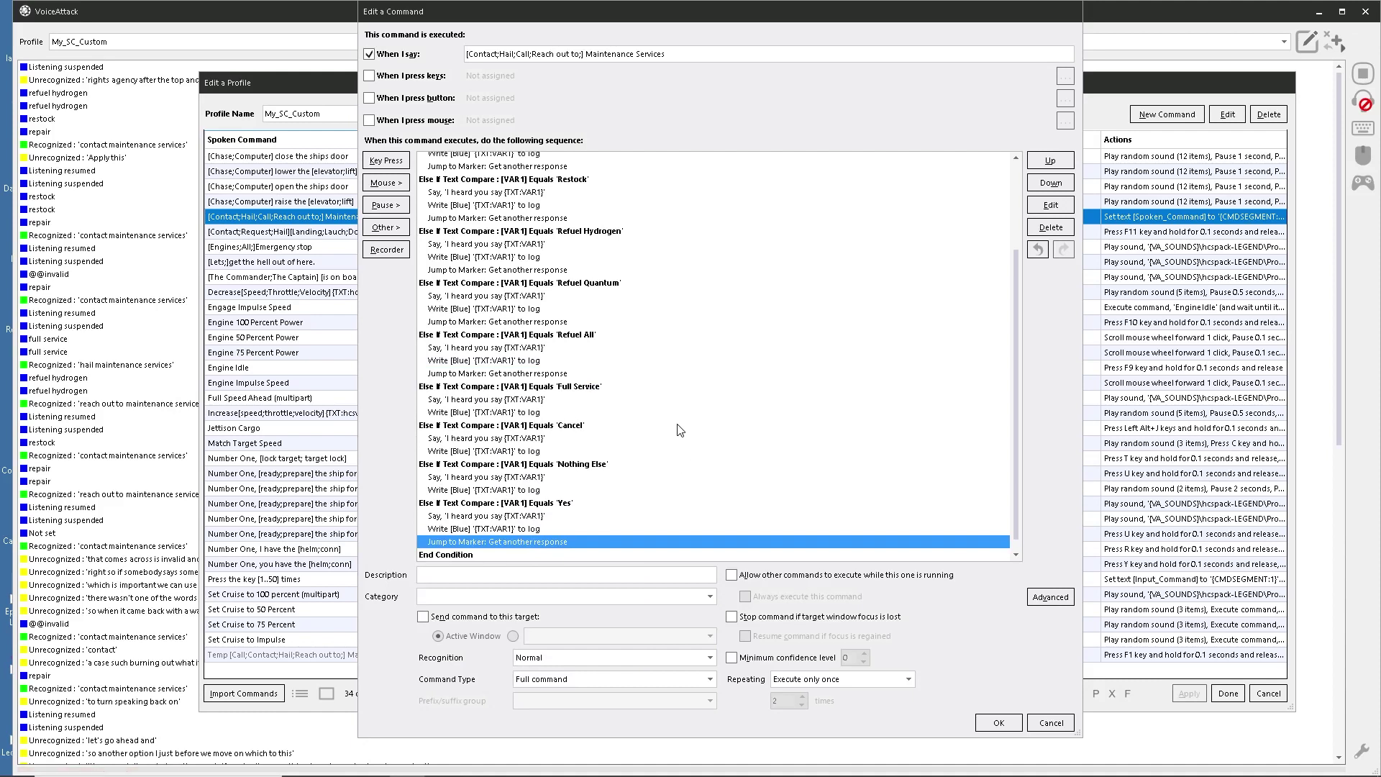
Change the text of the Say action below the 2-second pause to "Anything Else".
scroll(673, 410, "up", 4)
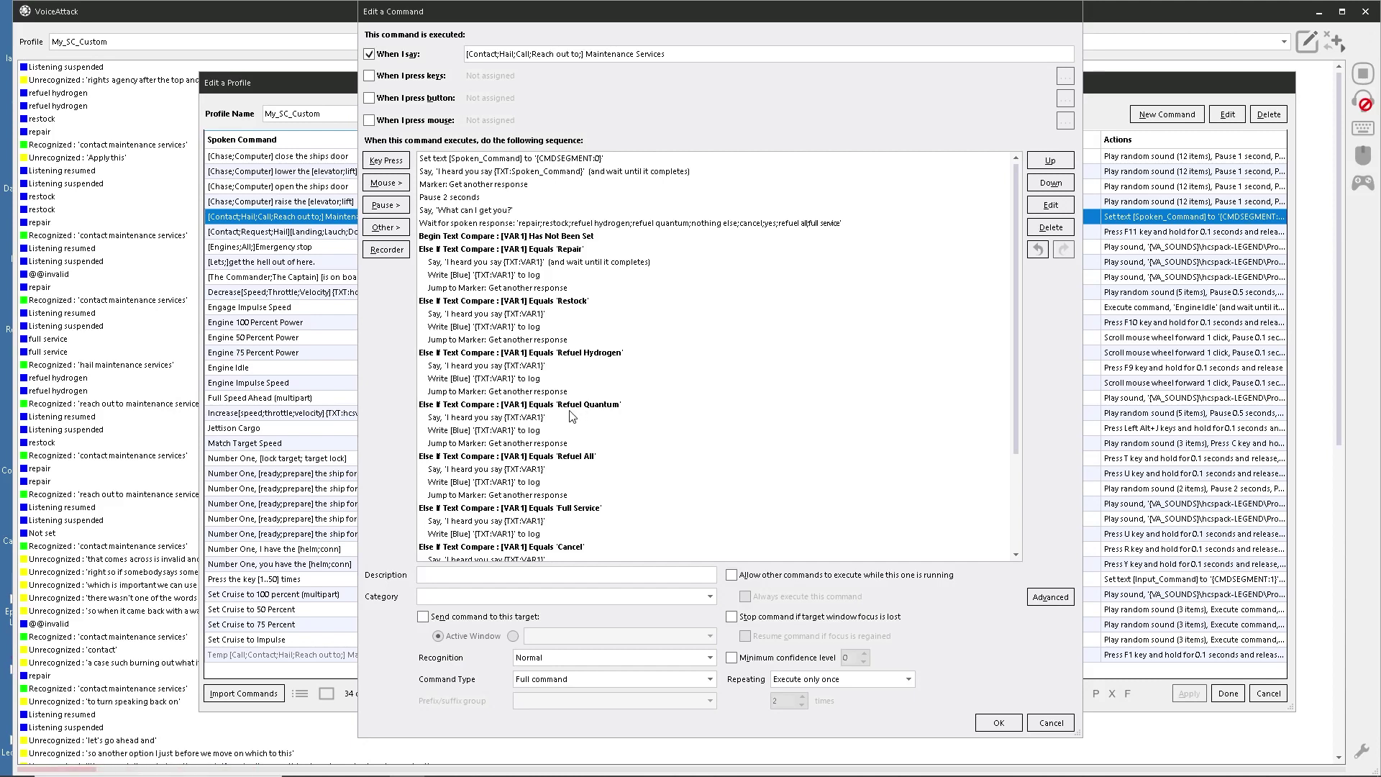
scroll(601, 424, "down", 2)
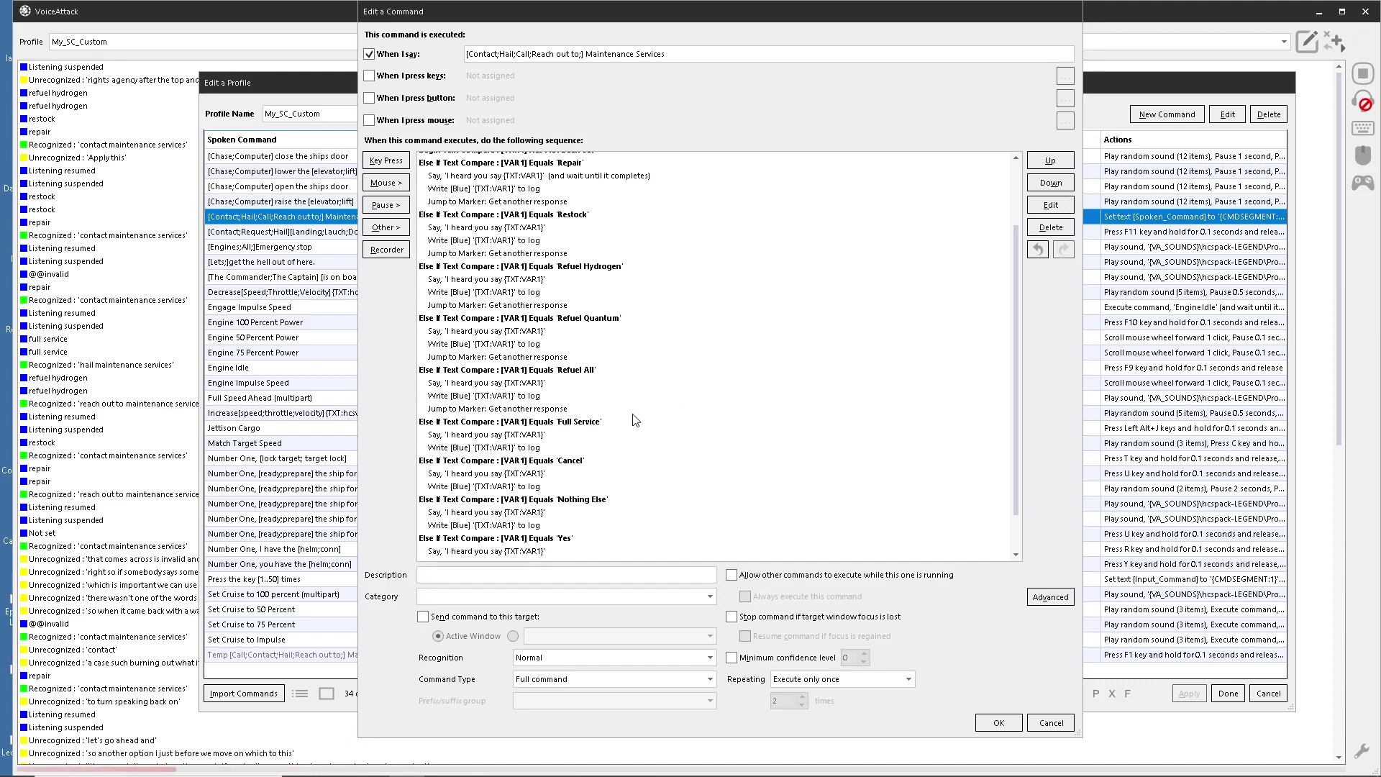
scroll(583, 445, "down", 2)
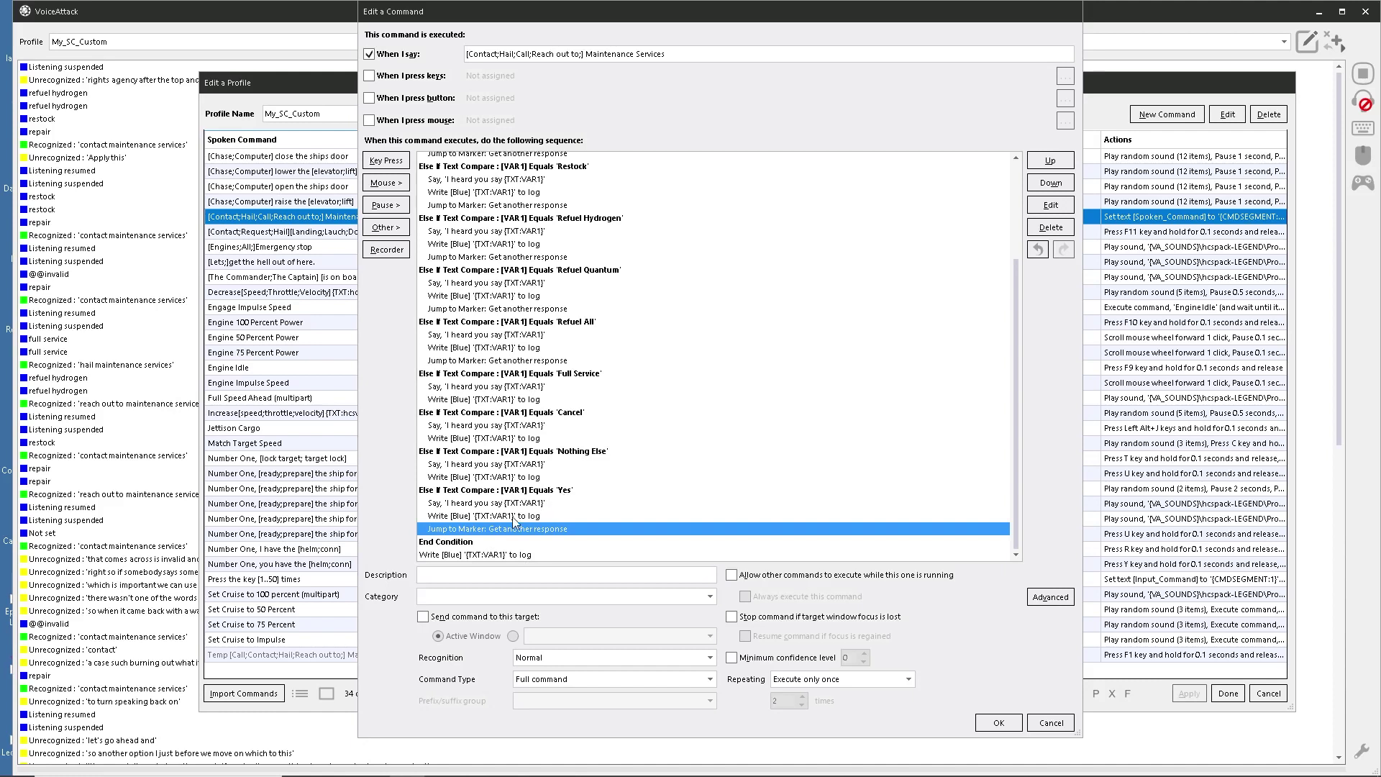
scroll(523, 288, "up", 4)
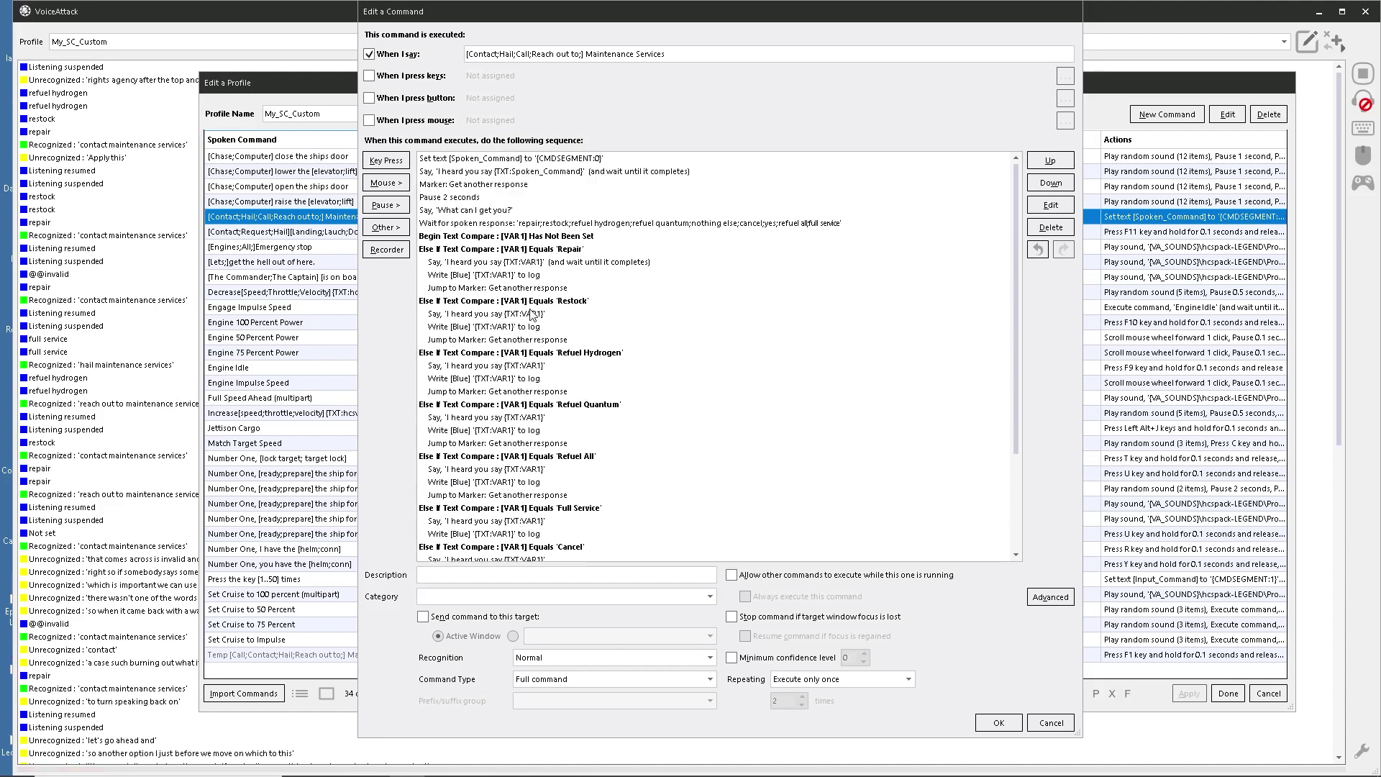
right_click(468, 215)
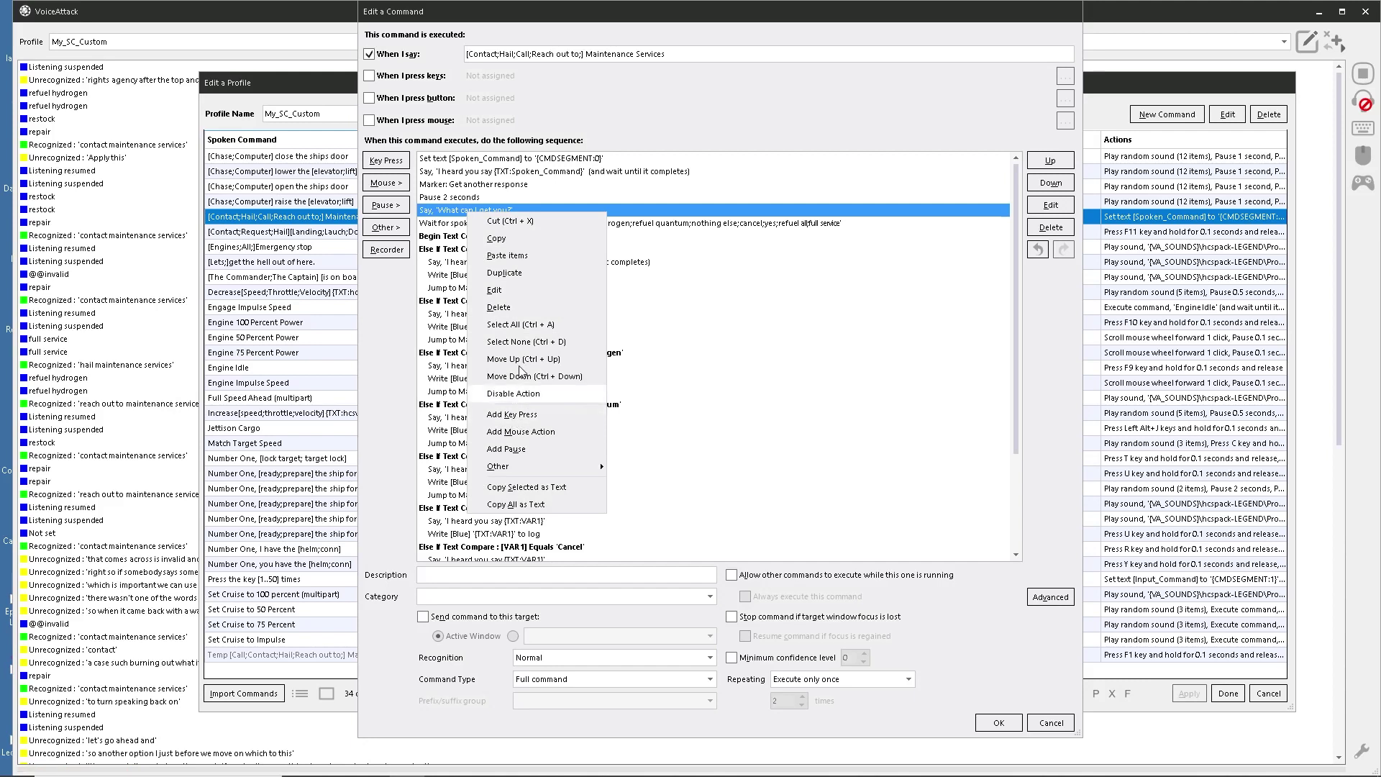
left_click(446, 213)
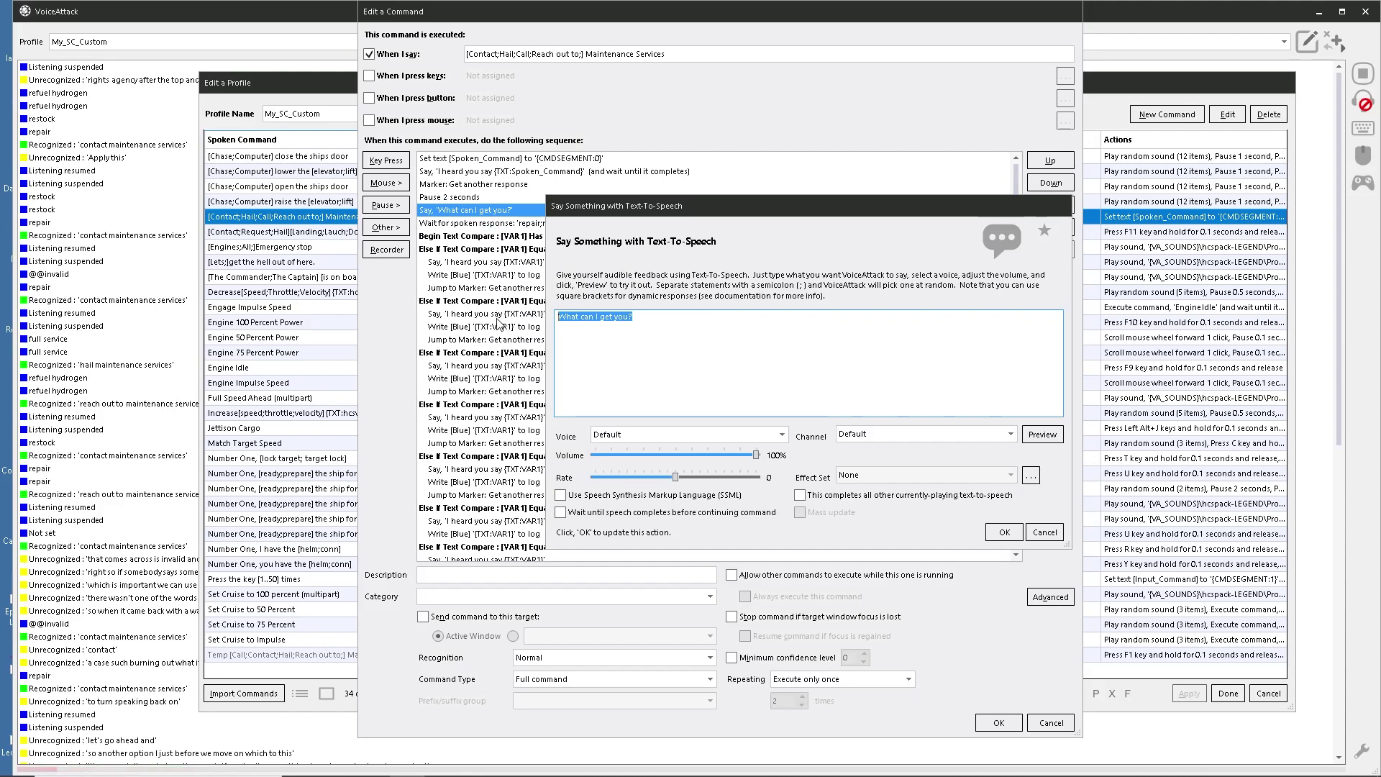
type("Anything Else")
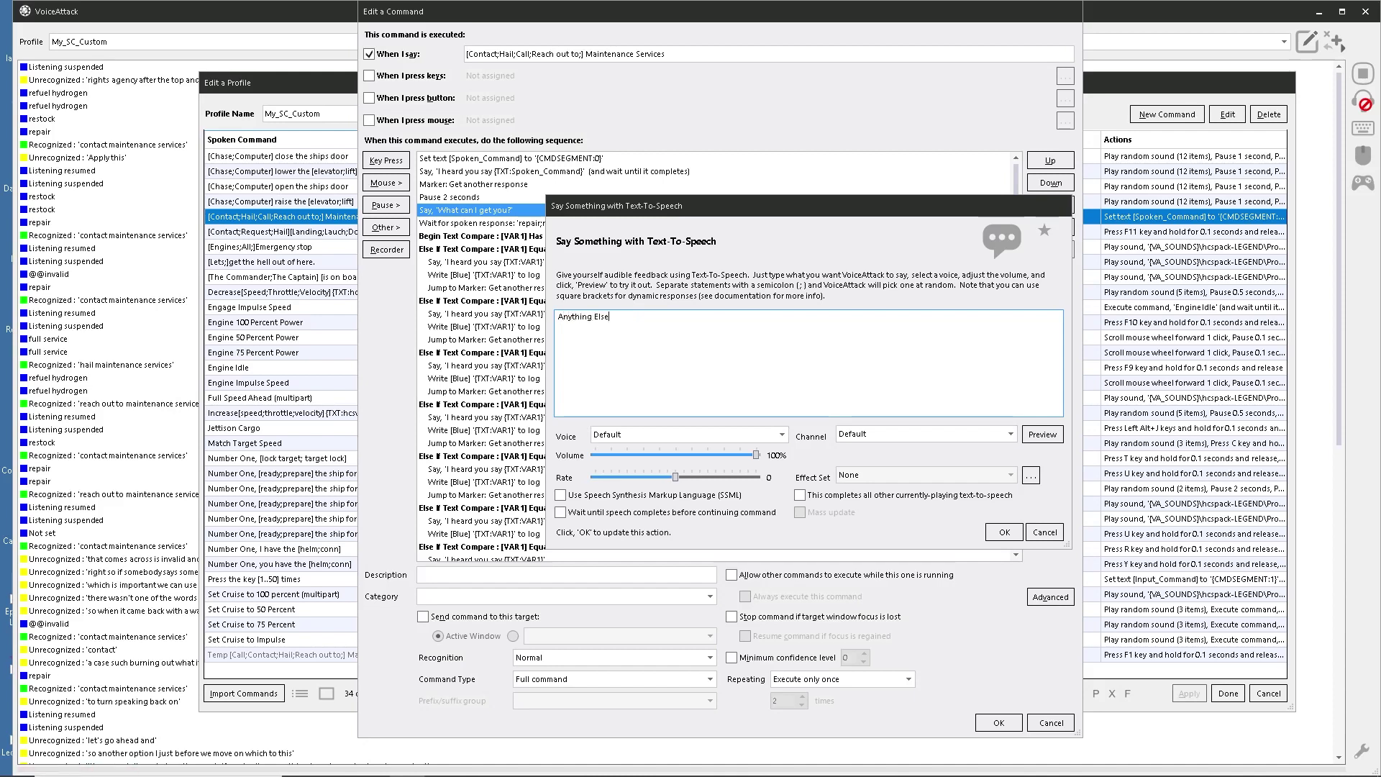
left_click(1004, 533)
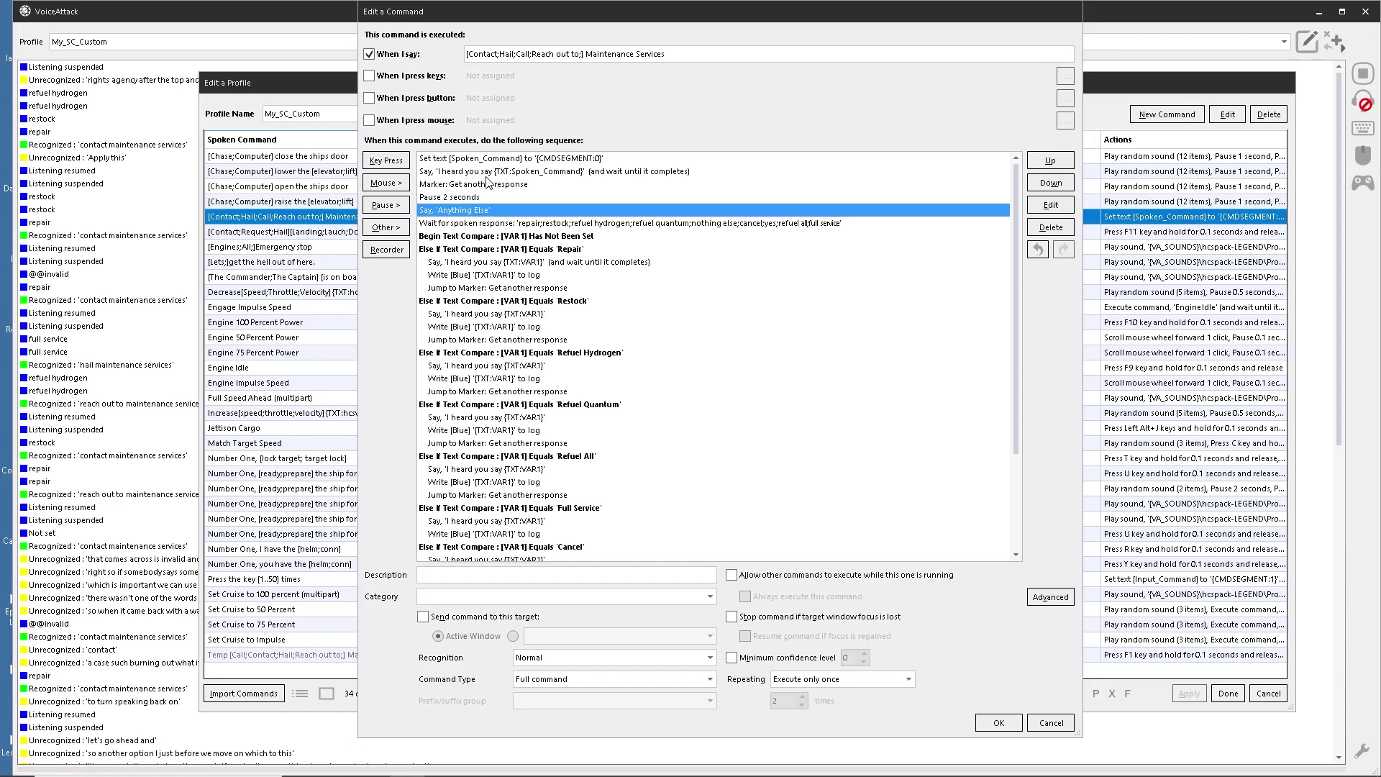
Move the "Anything Else" Say action into the Repair branch, directly above its jump to Get another response.
right_click(457, 210)
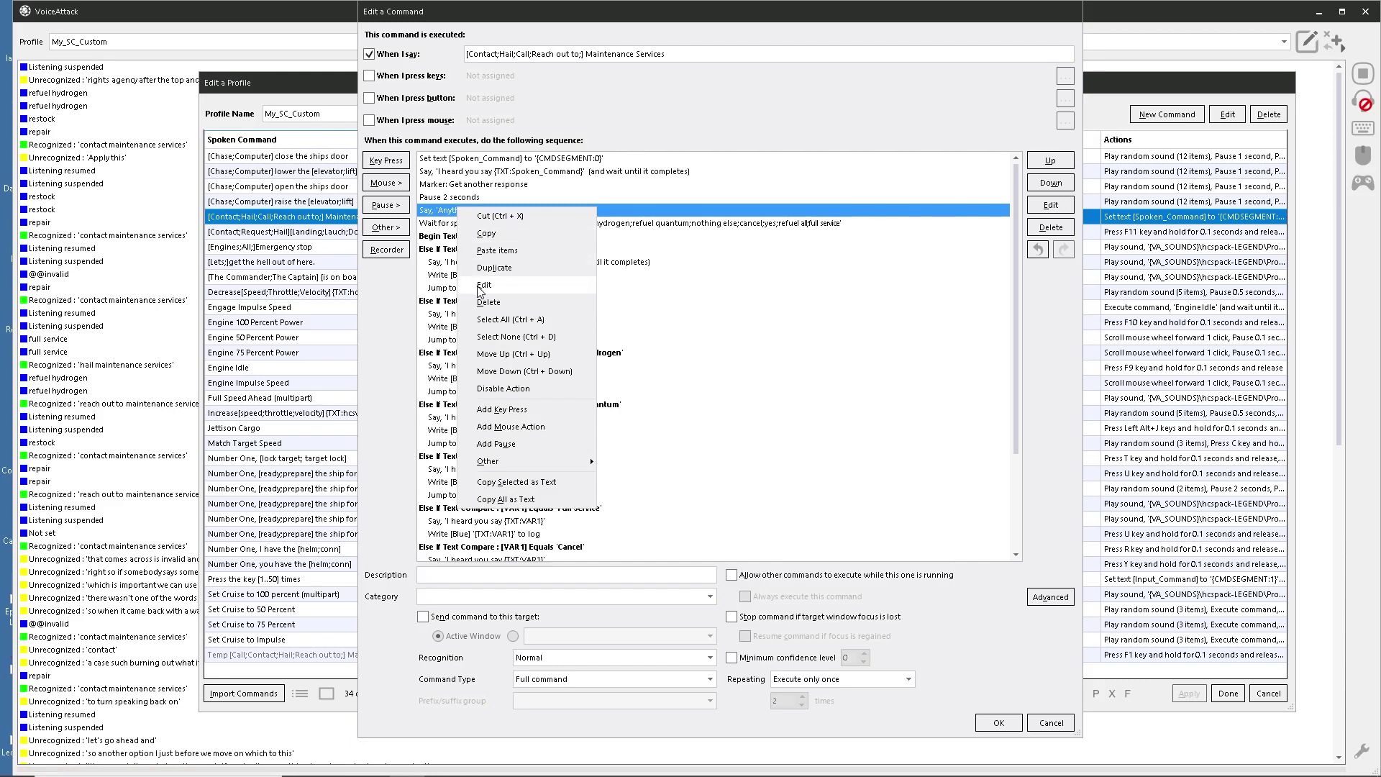
left_click(437, 213)
mouse_move(440, 212)
left_mouse_down()
mouse_move(496, 265)
mouse_move(568, 276)
mouse_move(552, 294)
mouse_move(536, 285)
left_mouse_up()
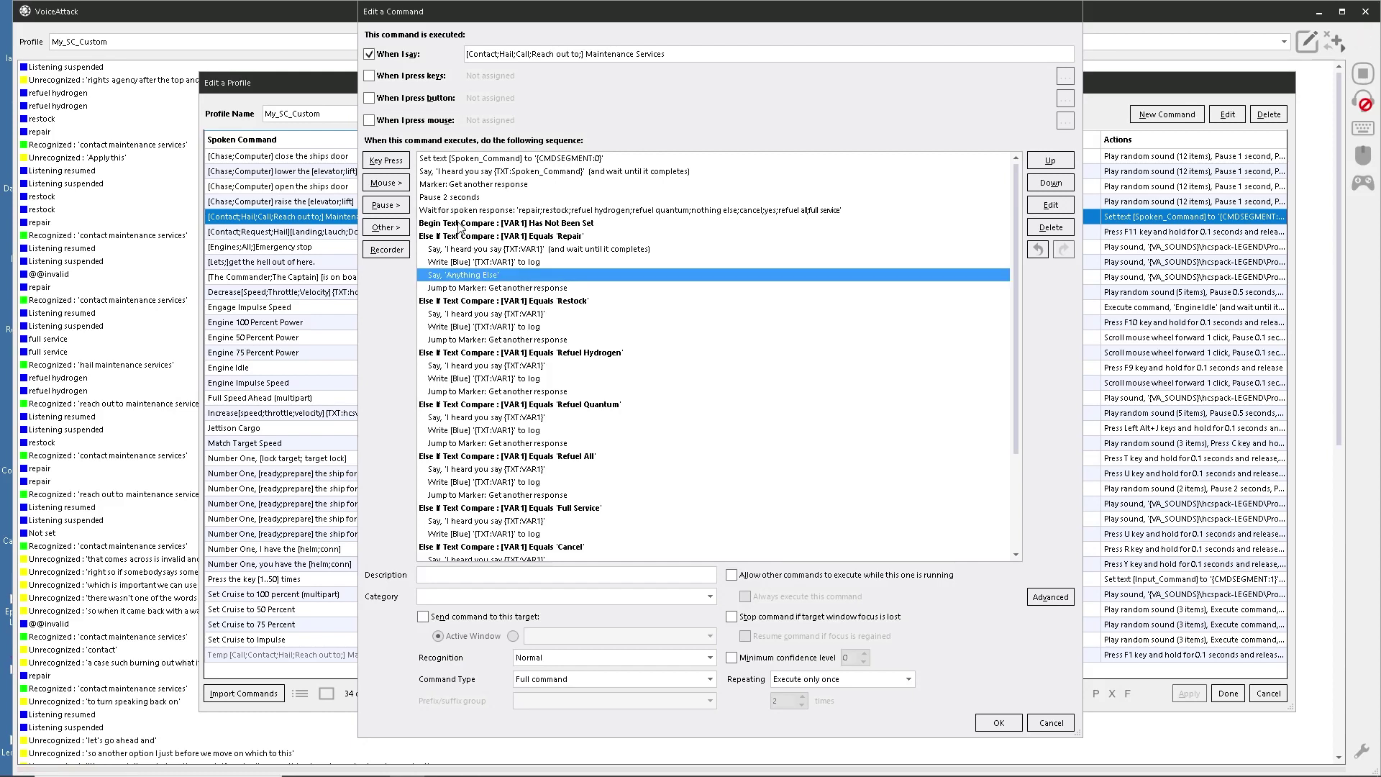
left_click(438, 198)
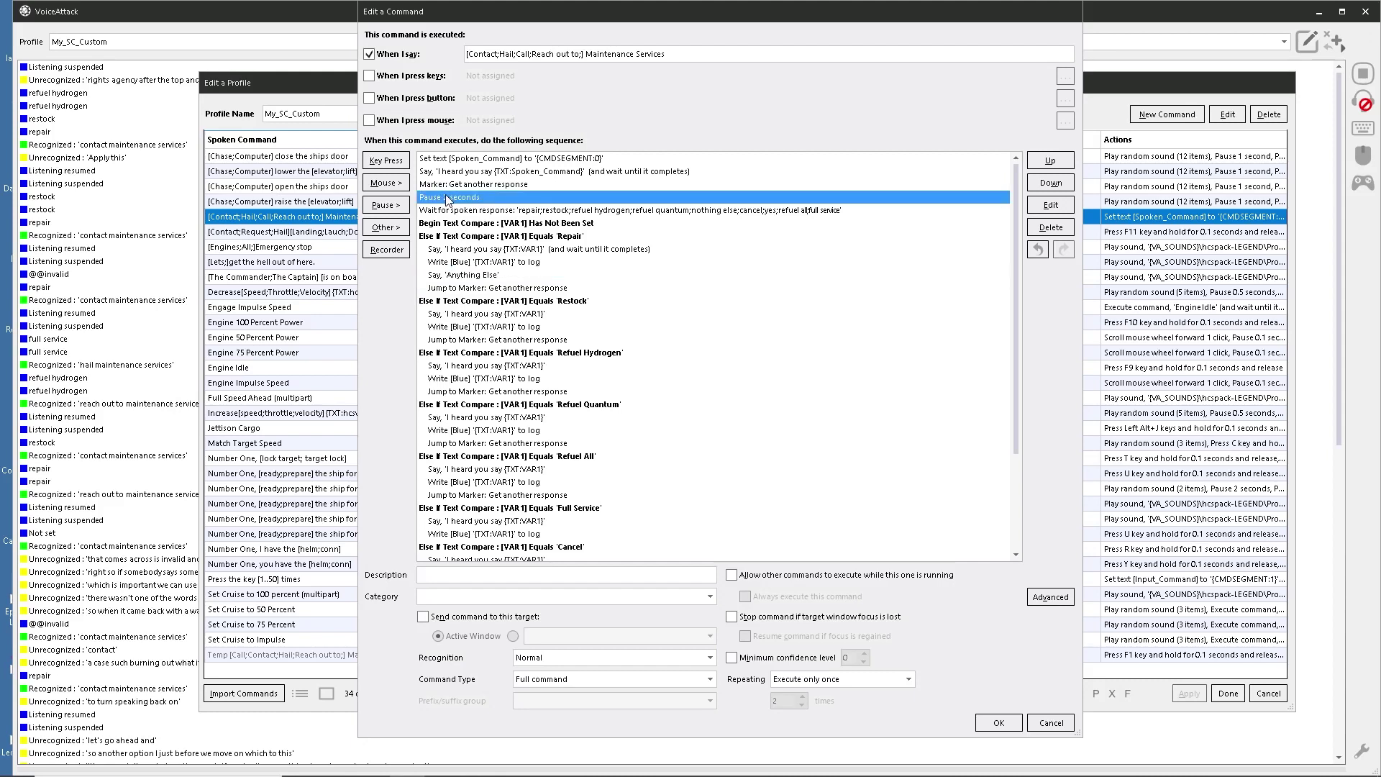
right_click(446, 196)
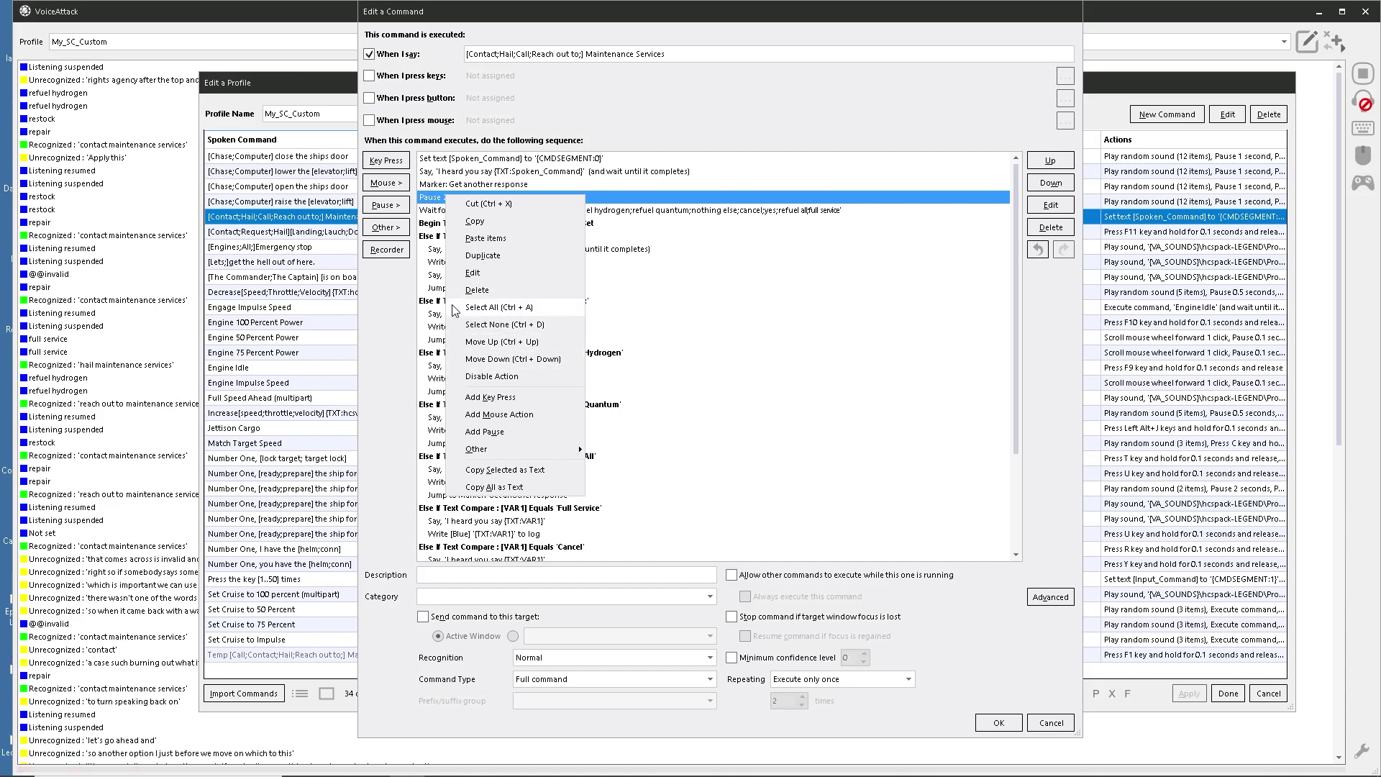
left_click(641, 300)
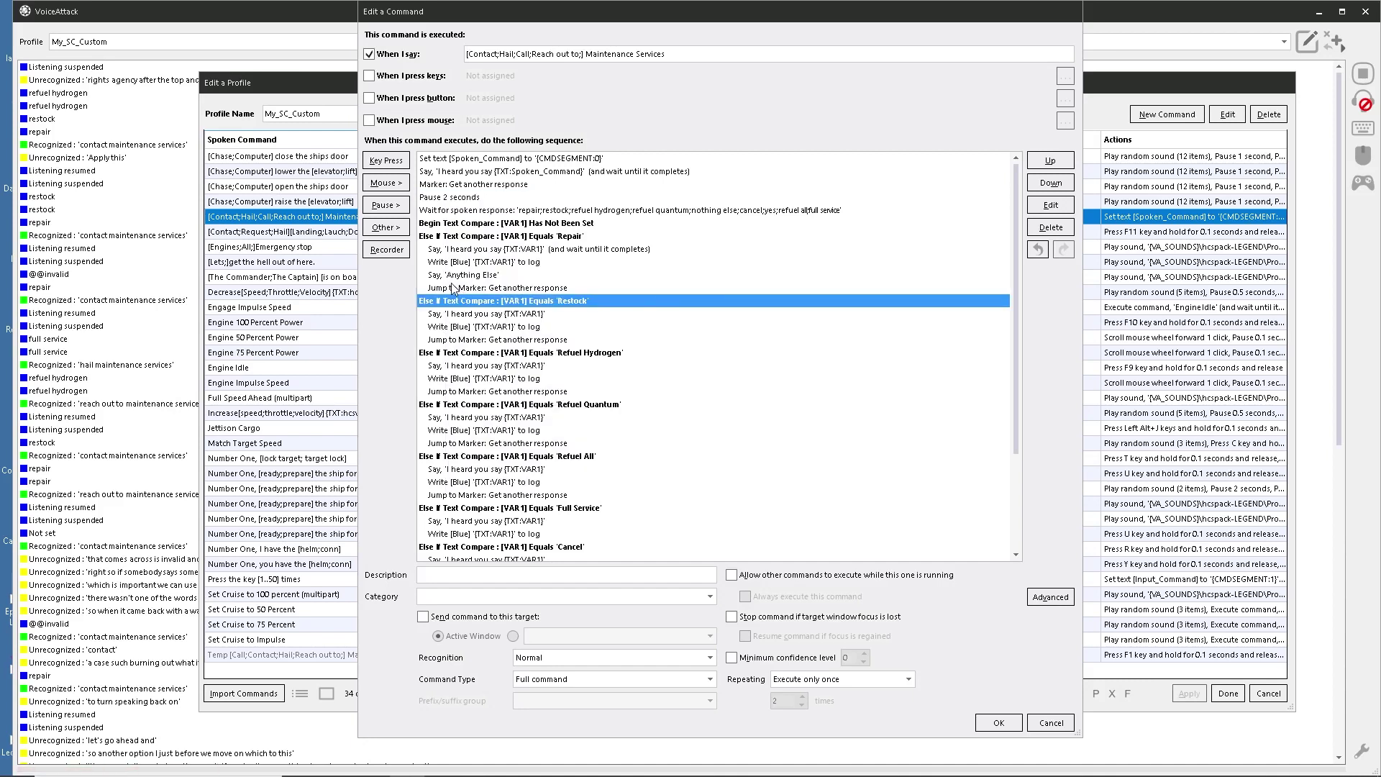
Make the Repair branch's "Anything Else" Say action wait until speech completes, and delete the 2-second pause below the Get another response marker.
left_click(468, 285)
right_click(468, 276)
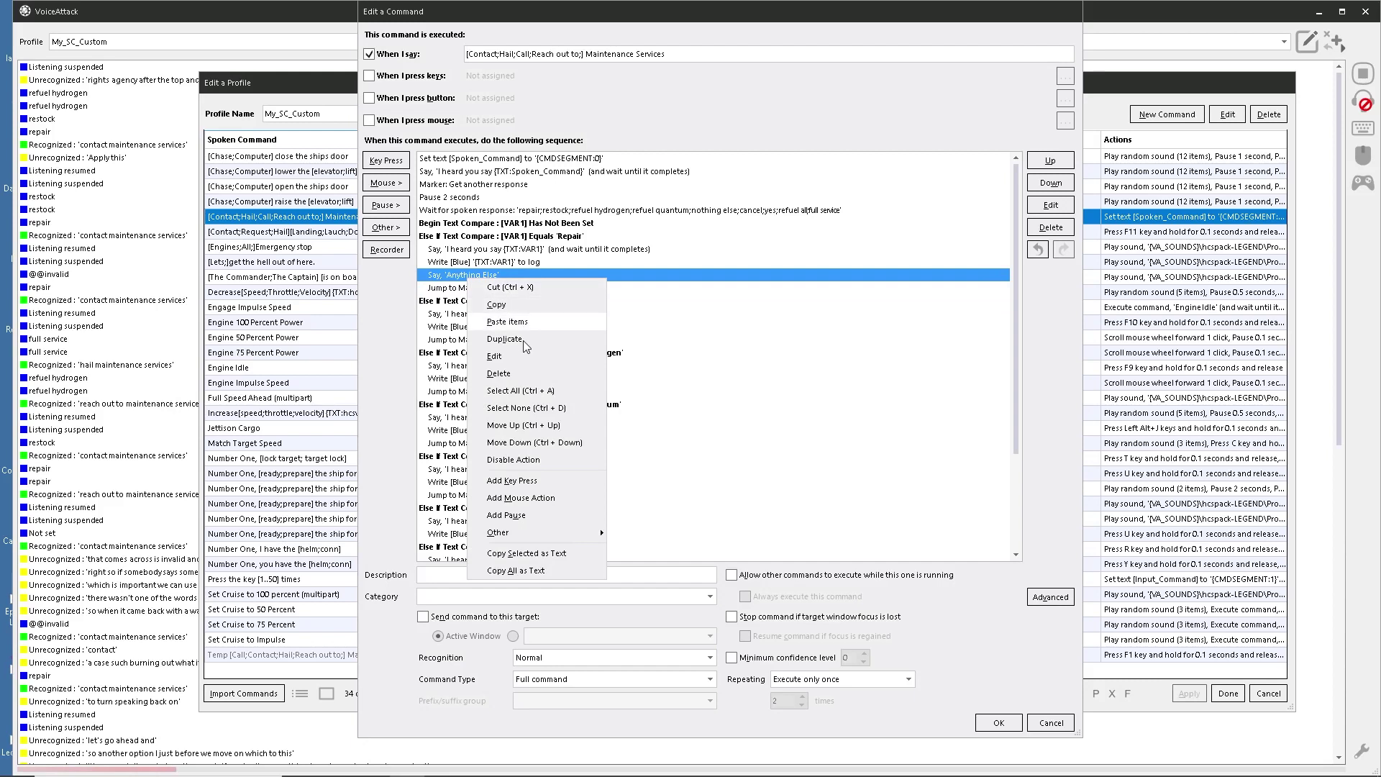
left_click(504, 356)
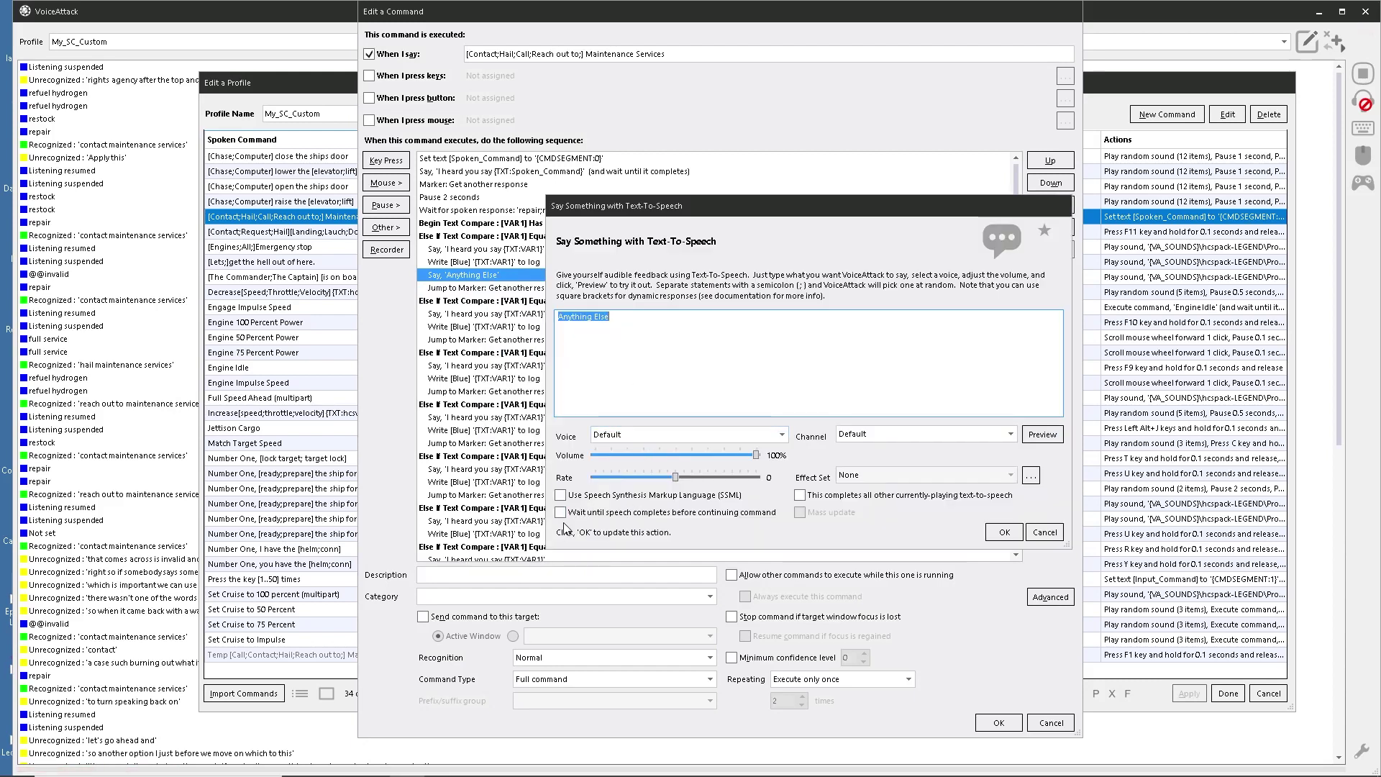
left_click(560, 513)
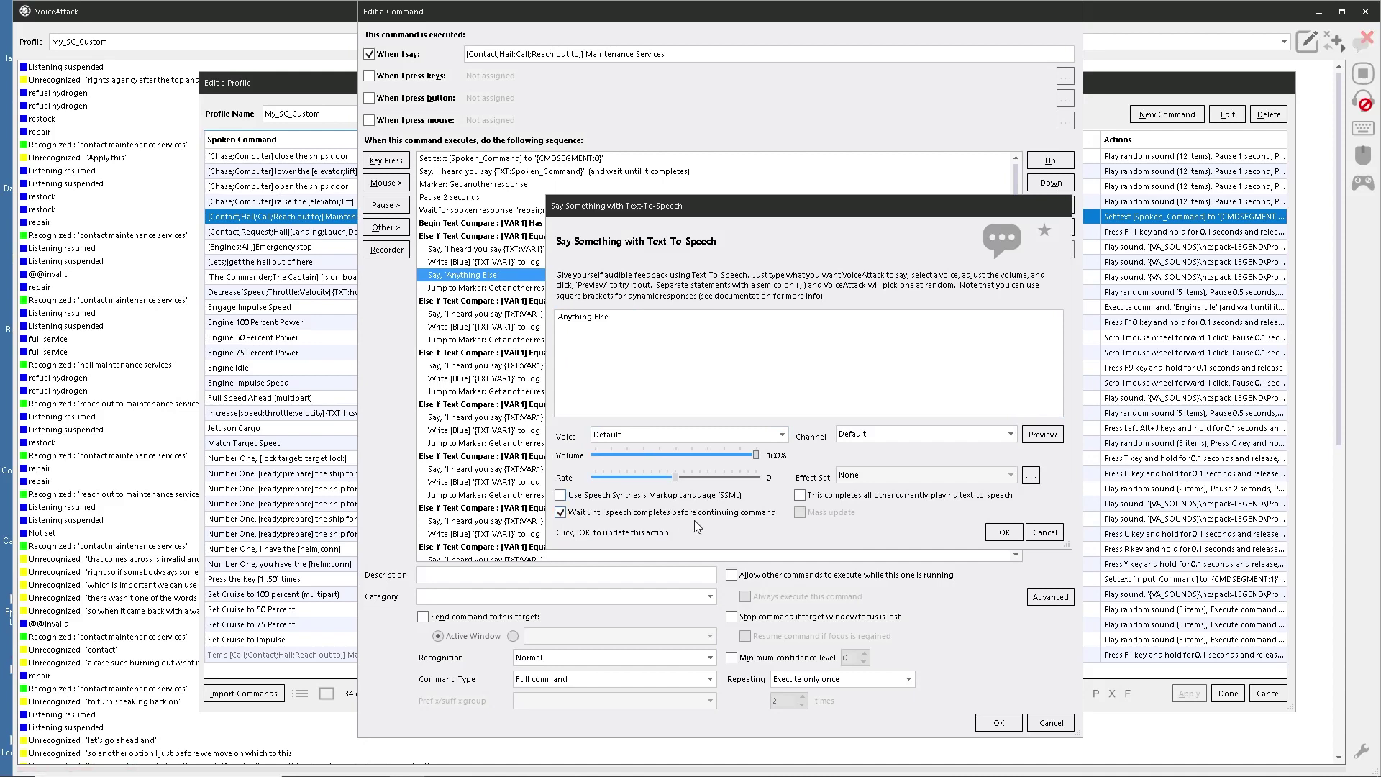
left_click(1004, 532)
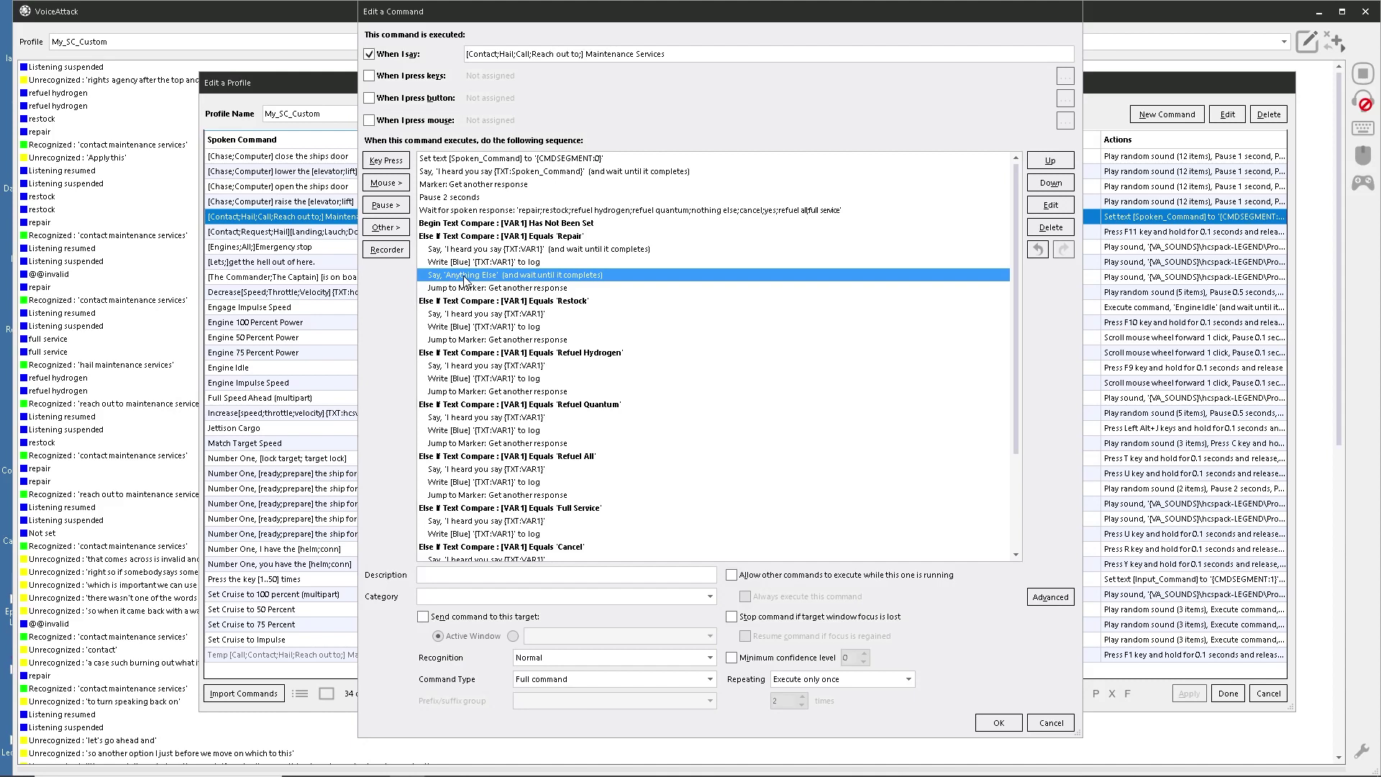
left_click(453, 199)
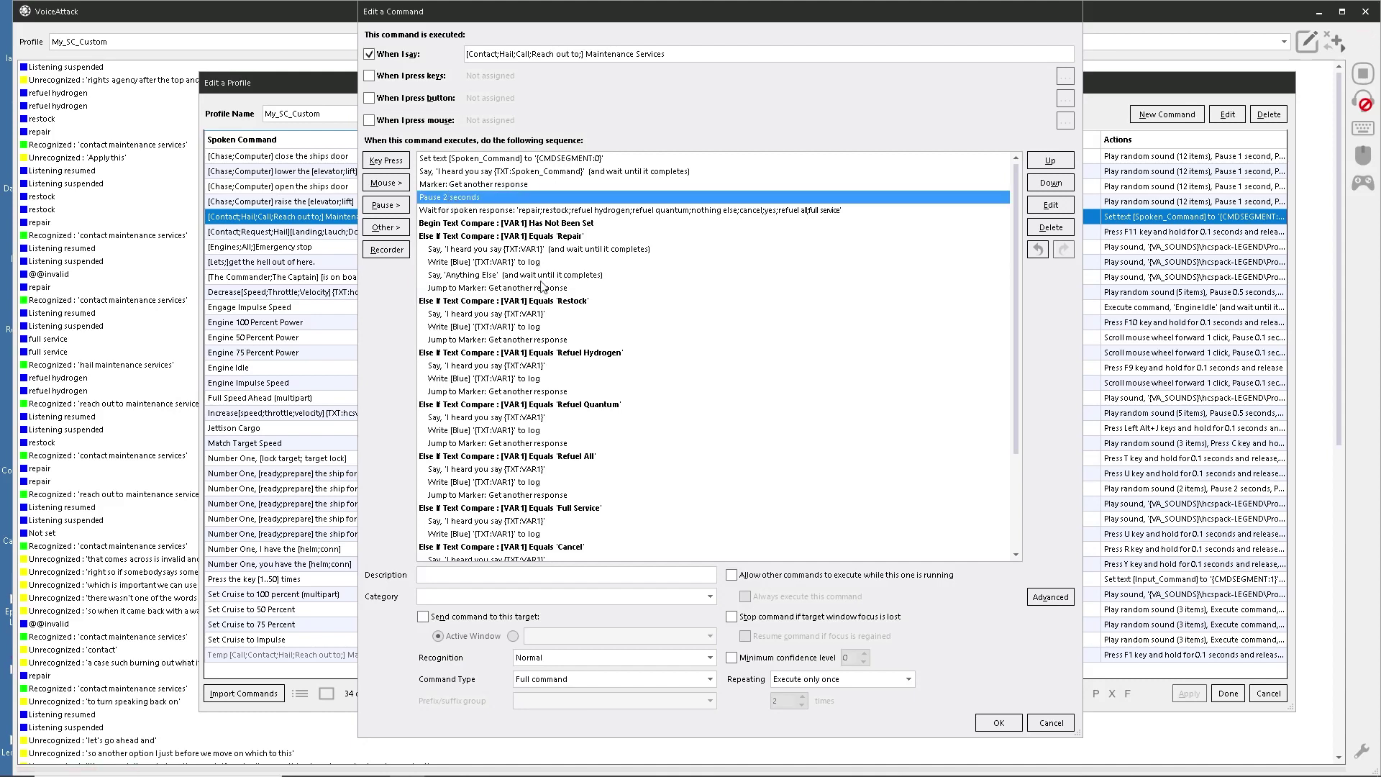
key("Delete")
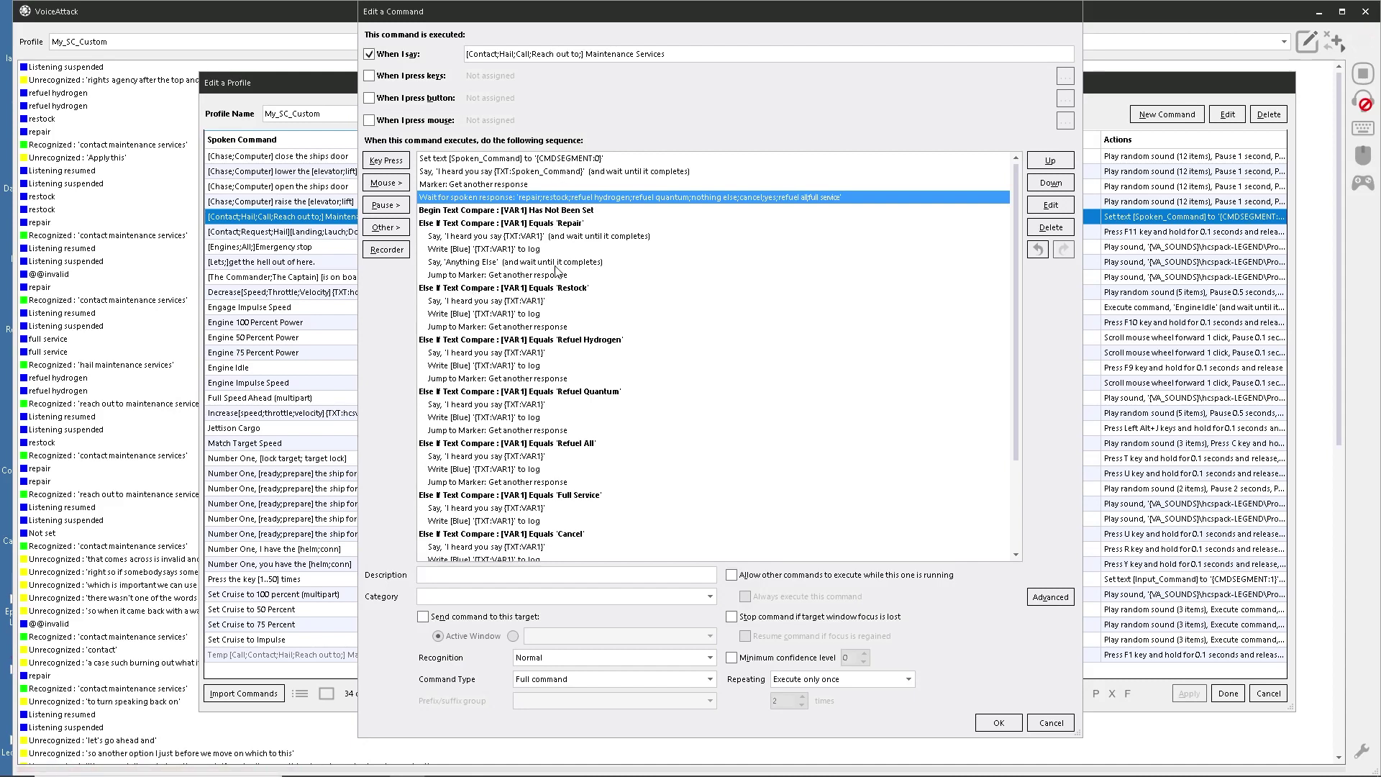
Duplicate the Repair branch's "Anything Else" Say action and move the copy directly above the Restock branch's jump.
left_click(502, 264)
right_click(502, 263)
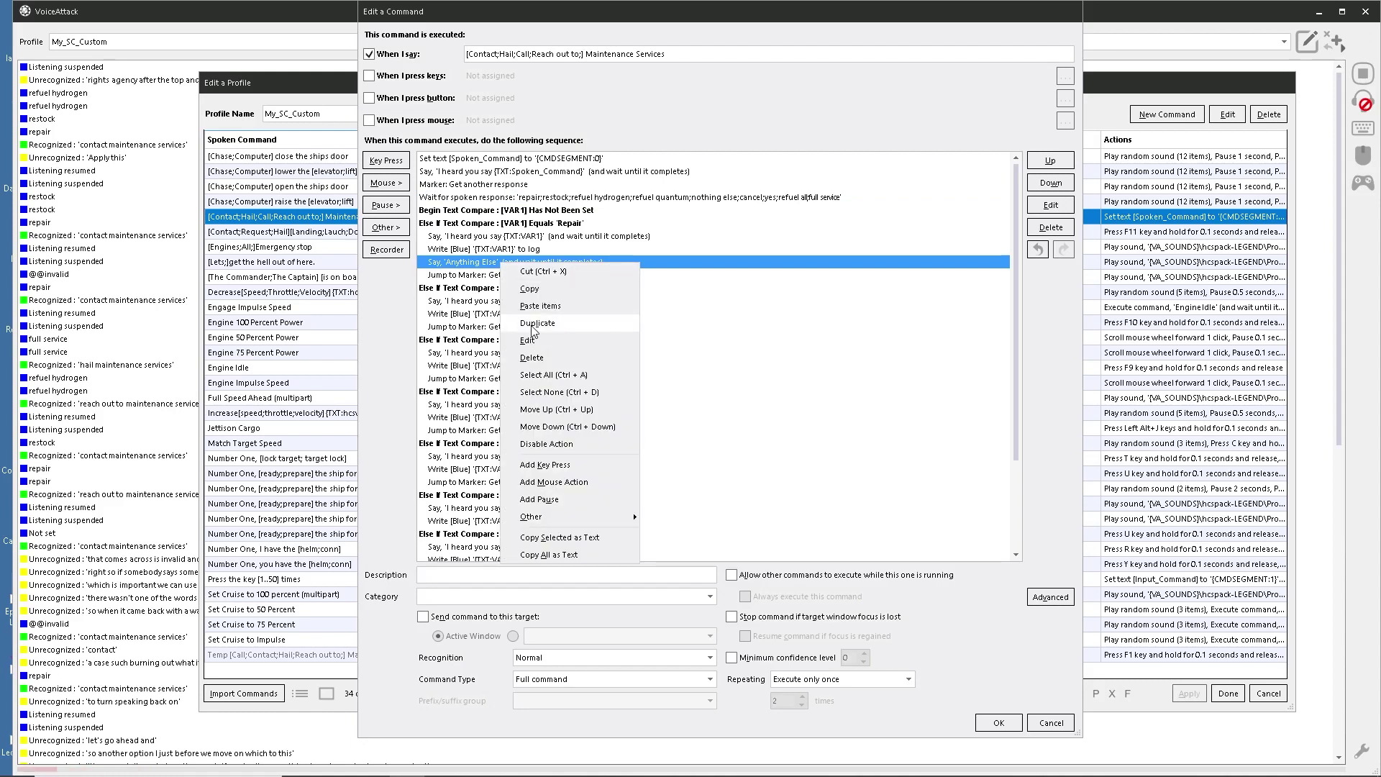
left_click(533, 323)
mouse_move(511, 273)
left_mouse_down()
mouse_move(549, 296)
mouse_move(516, 333)
left_mouse_up()
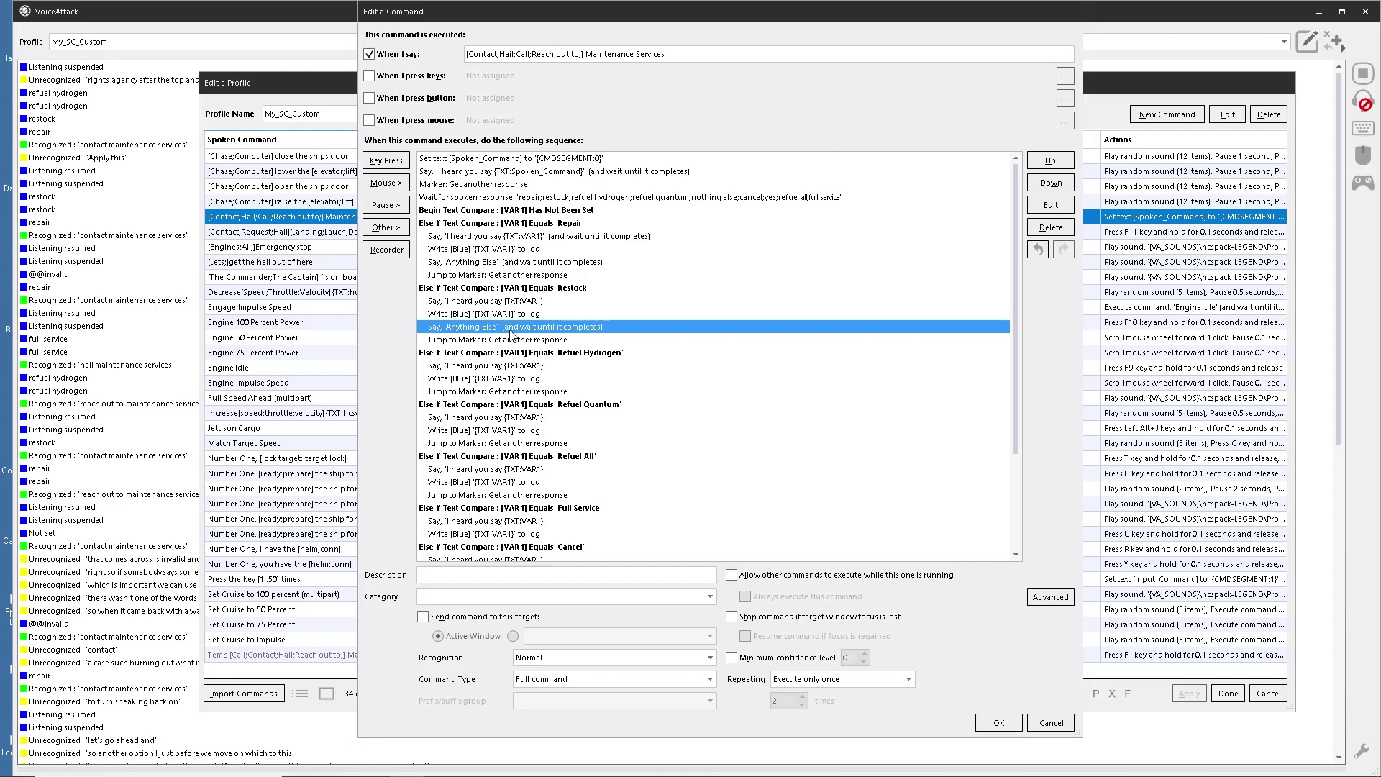
Duplicate the Restock branch's "Anything Else" Say action and move the copy directly above the Refuel Hydrogen branch's jump.
right_click(510, 330)
left_click(546, 389)
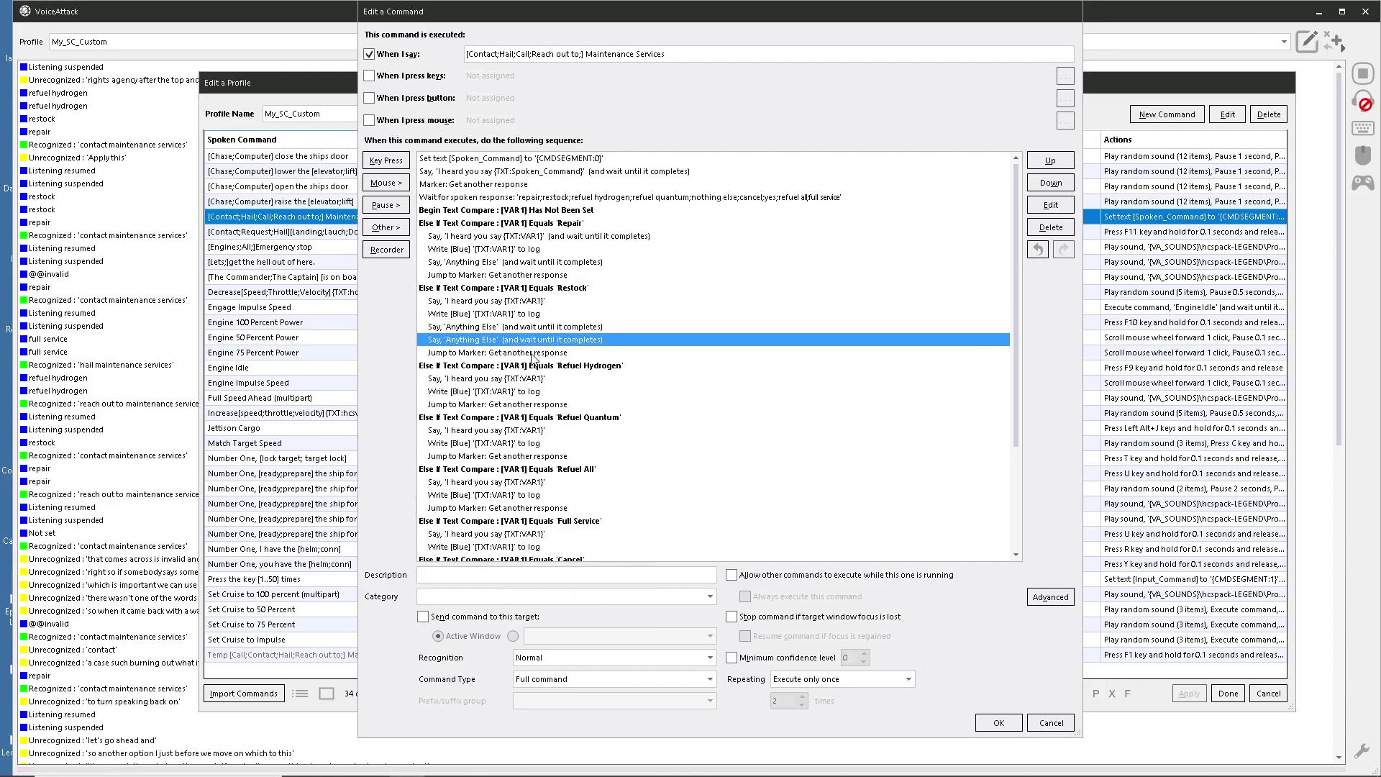
left_click_drag(523, 342, 537, 395)
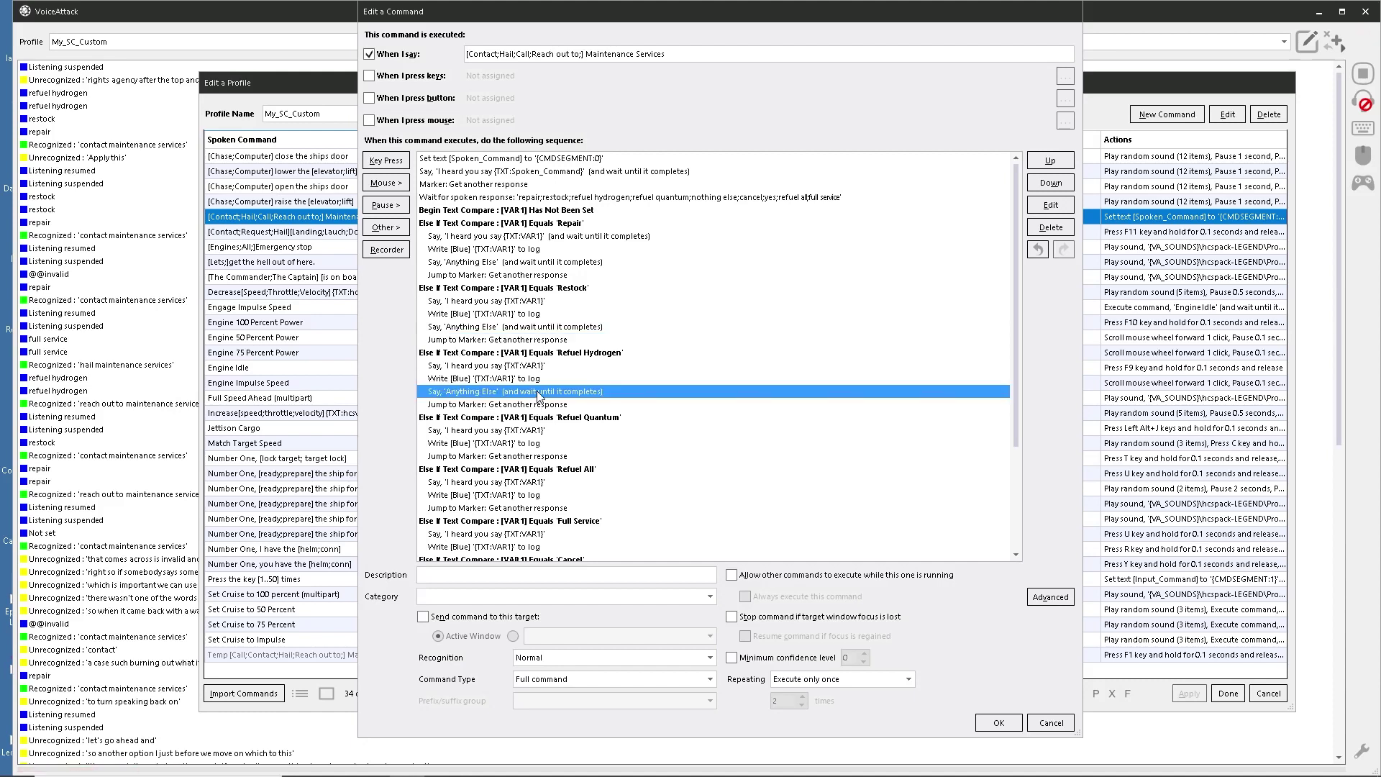
Duplicate the Refuel Hydrogen branch's "Anything Else" Say action and move the copy directly above the Refuel Quantum branch's jump.
scroll(603, 407, "down", 2)
right_click(494, 305)
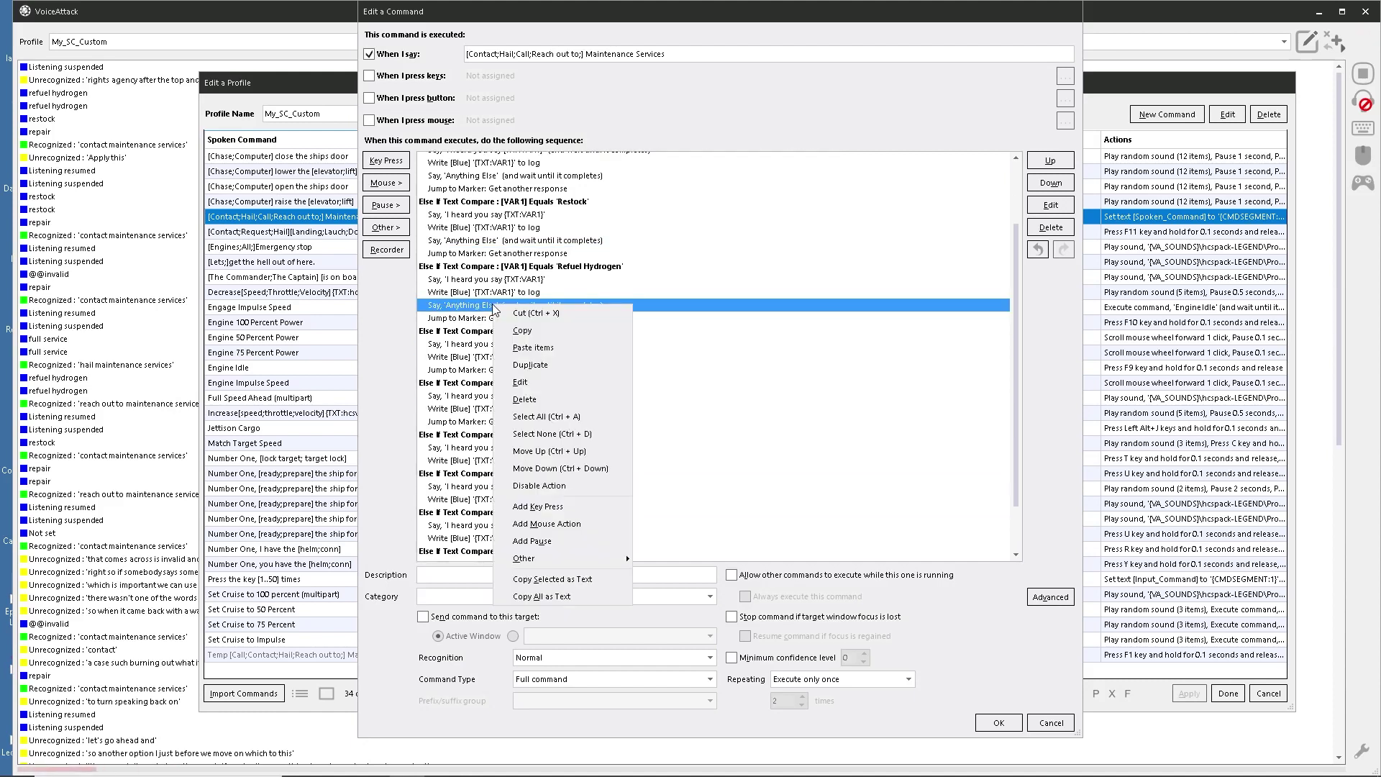
left_click(534, 365)
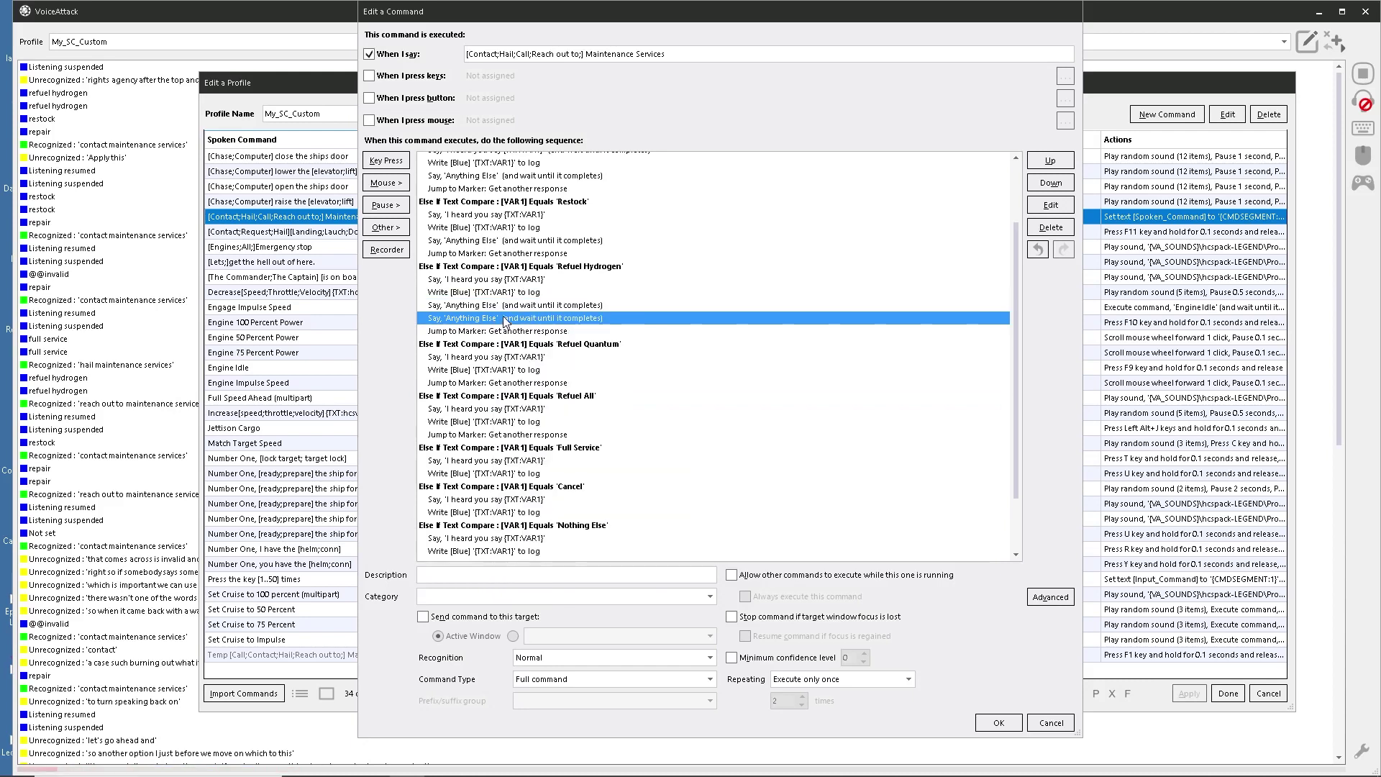
left_click_drag(495, 321, 576, 374)
Duplicate the Refuel Quantum branch's "Anything Else" Say action and move the copy directly above the Refuel All branch's jump.
right_click(523, 298)
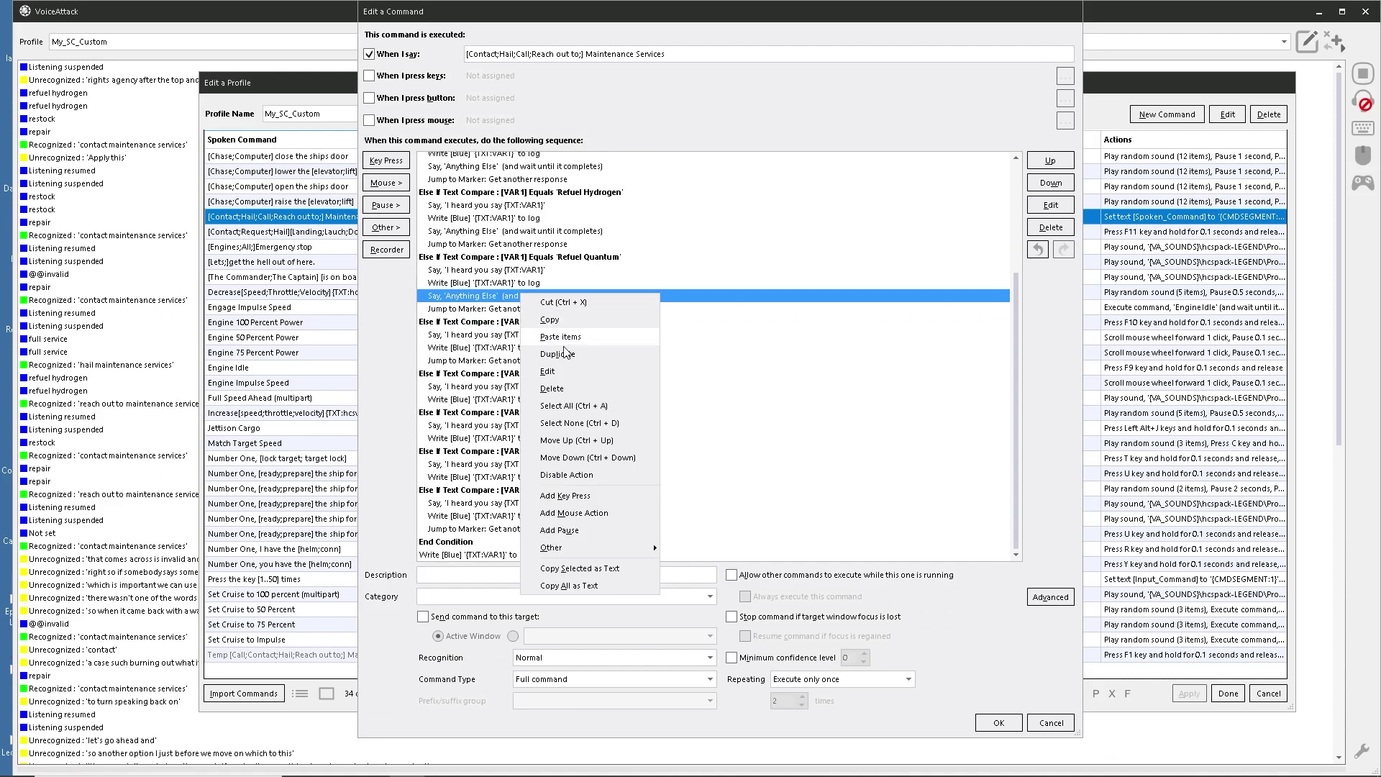
left_click(541, 333)
left_click_drag(518, 311, 604, 357)
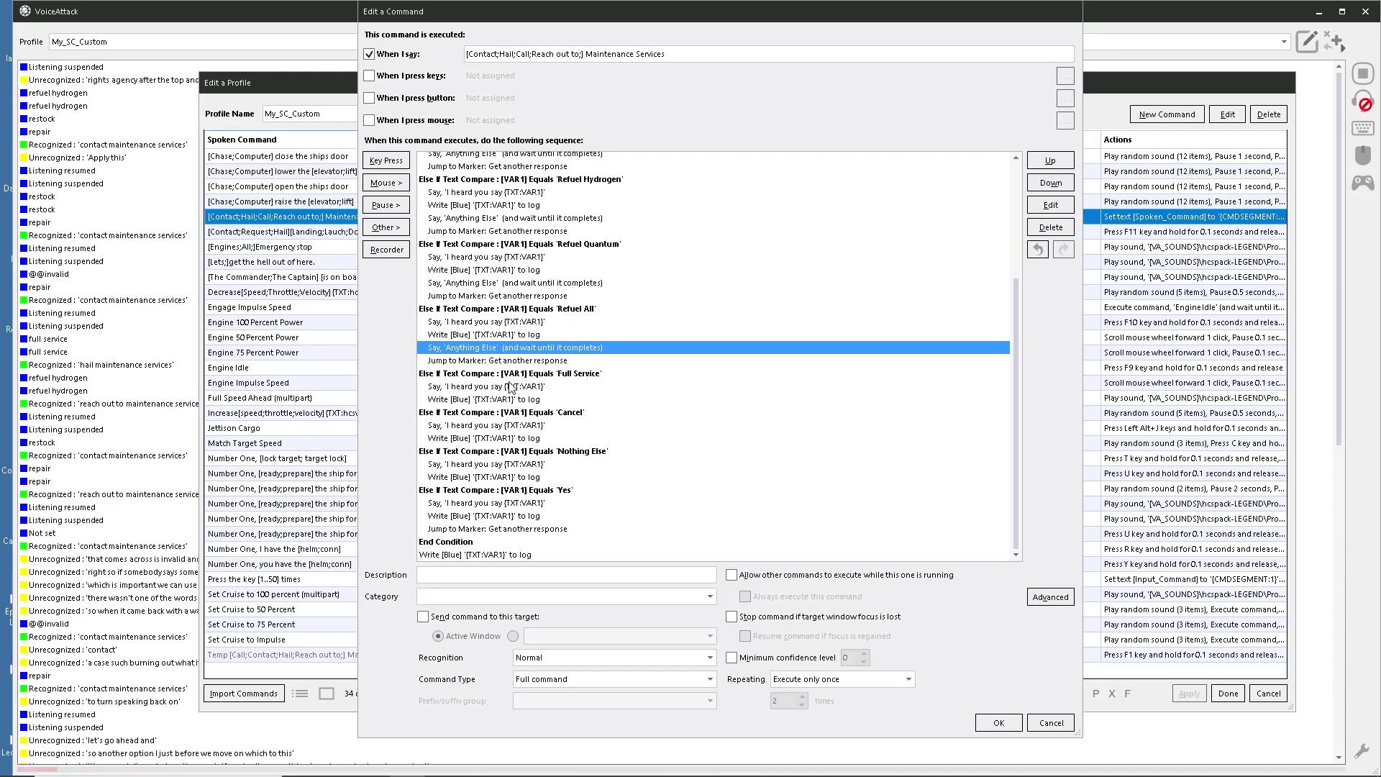
Duplicate the Refuel Quantum branch's "Anything Else" Say action and move the copy directly above the Yes branch's jump.
left_click(482, 285)
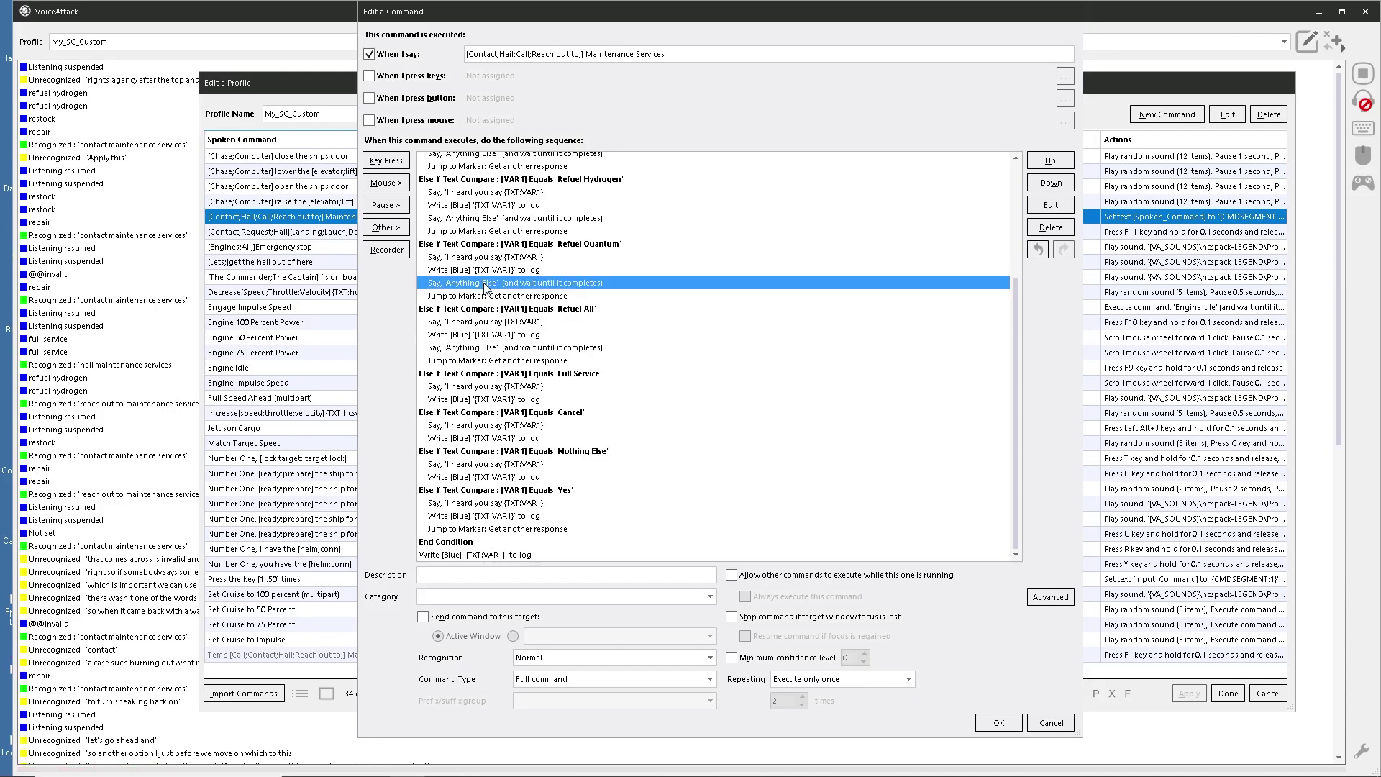
right_click(483, 283)
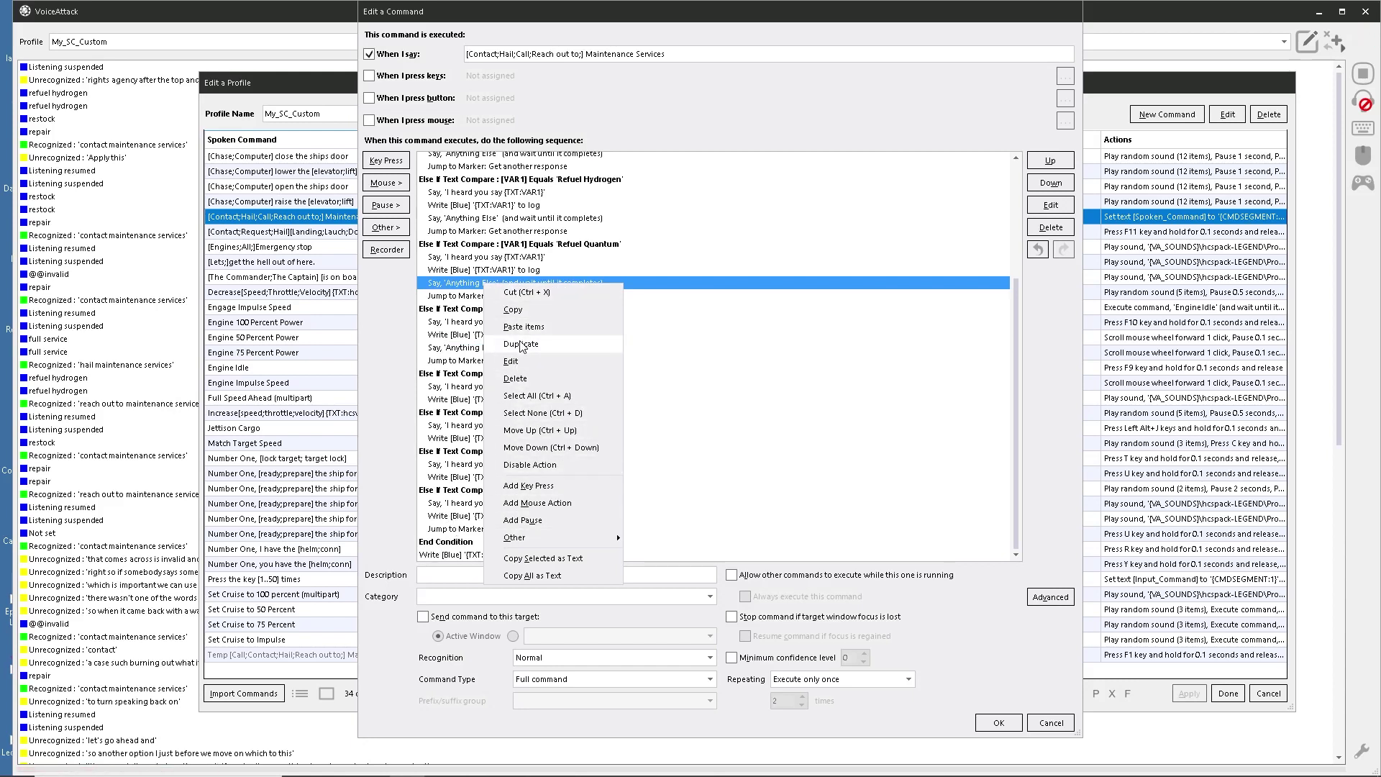
left_click(512, 344)
mouse_move(469, 296)
left_mouse_down()
mouse_move(517, 317)
mouse_move(511, 536)
left_mouse_up()
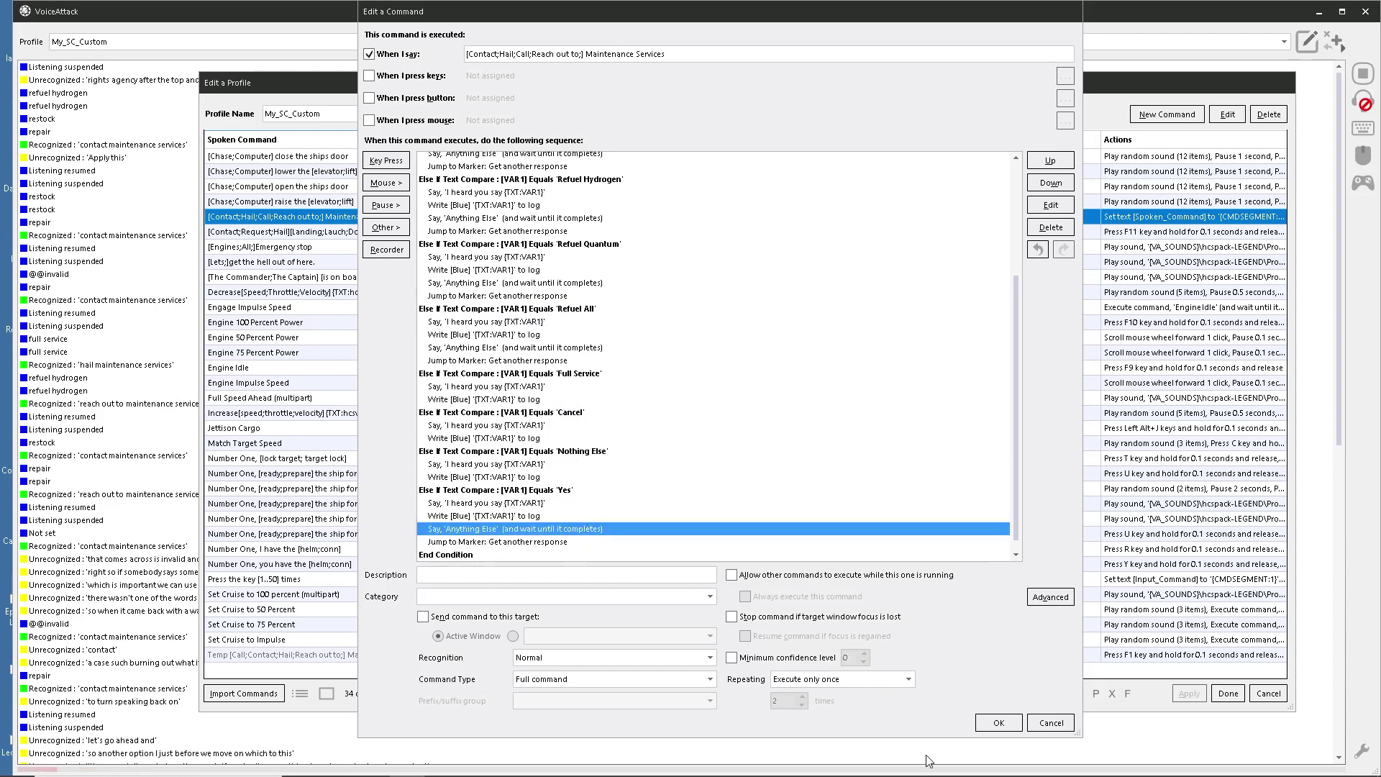
Save the Maintenance Services command with the profile changes applied, and resume voice listening.
left_click(995, 723)
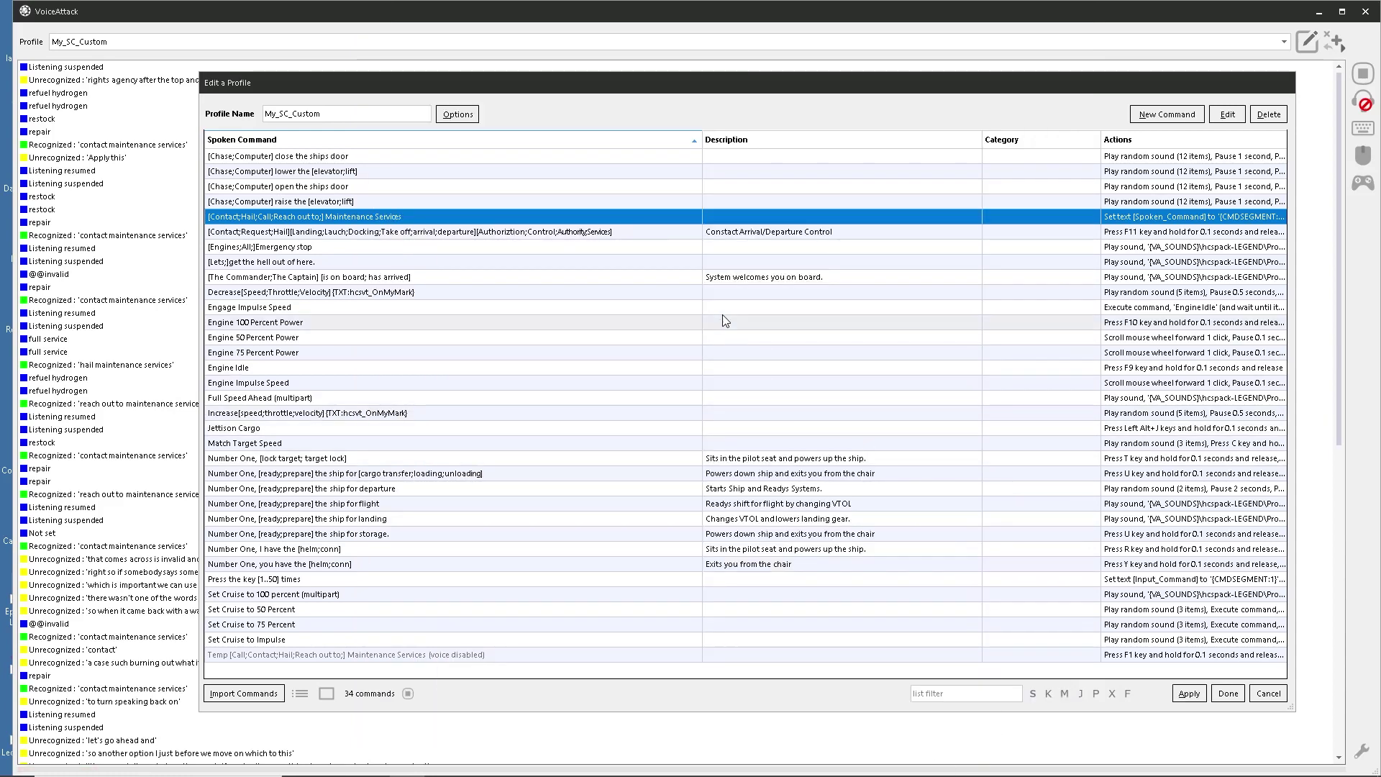
left_click(553, 237)
left_click(683, 217)
left_click(1187, 701)
left_click(1364, 105)
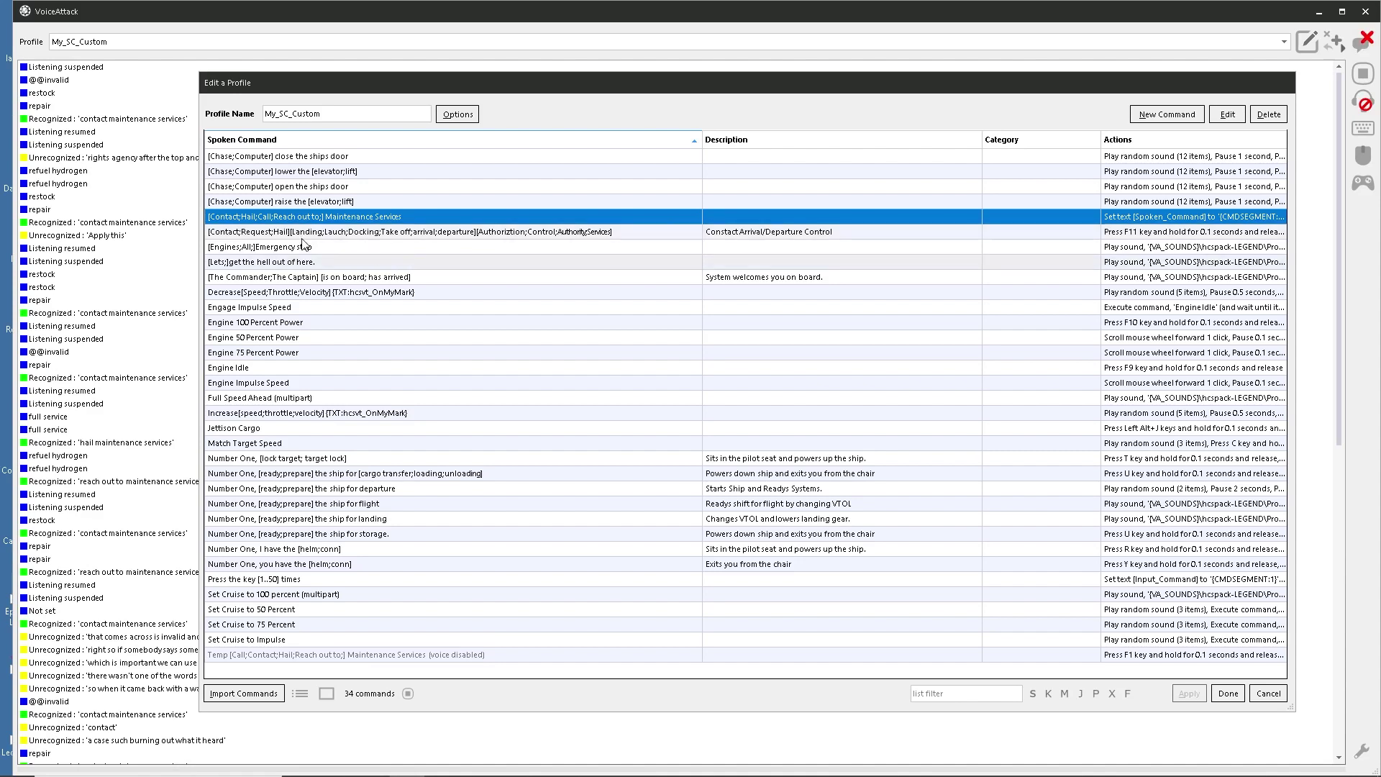
In the Maintenance Services command, make the Refuel Hydrogen branch's "I heard you say" action wait until speech completes, and save the command.
double_click(287, 218)
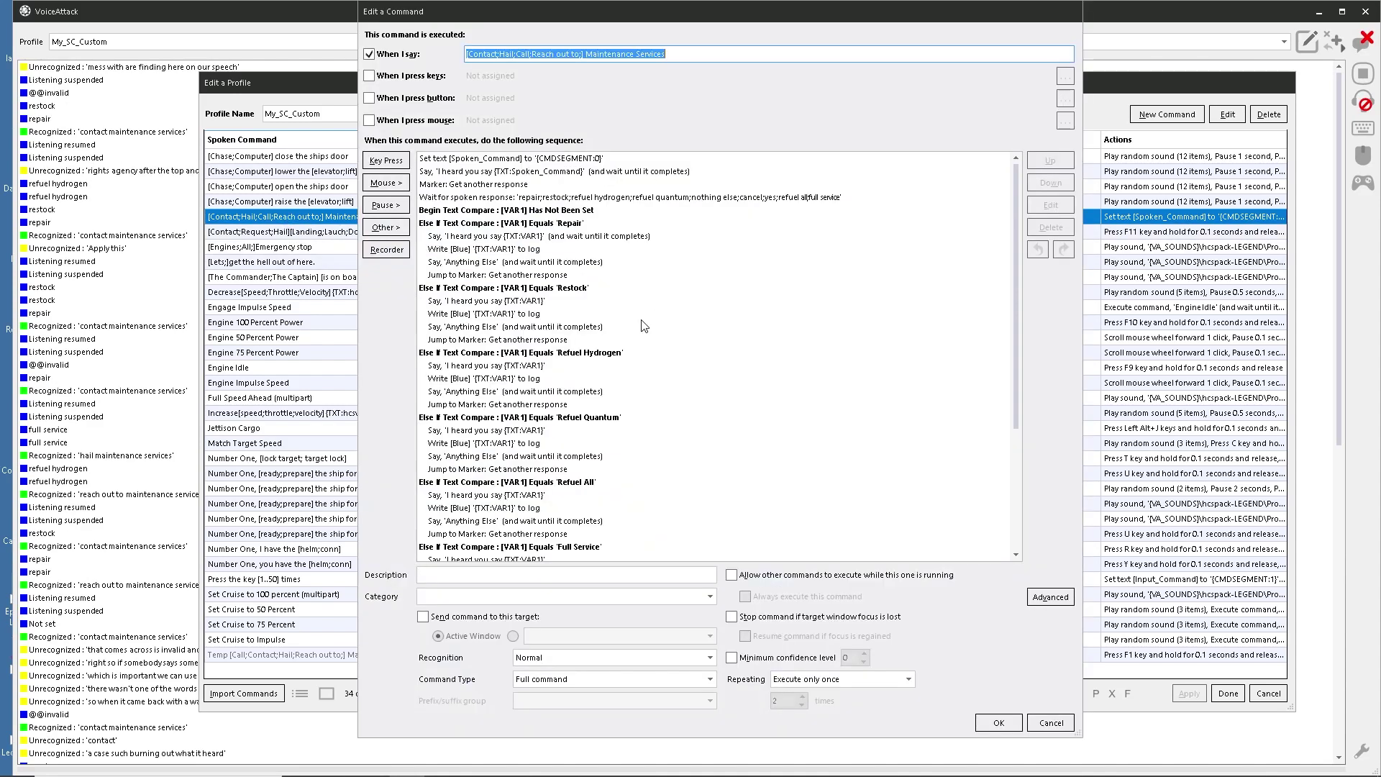
scroll(533, 324, "down", 2)
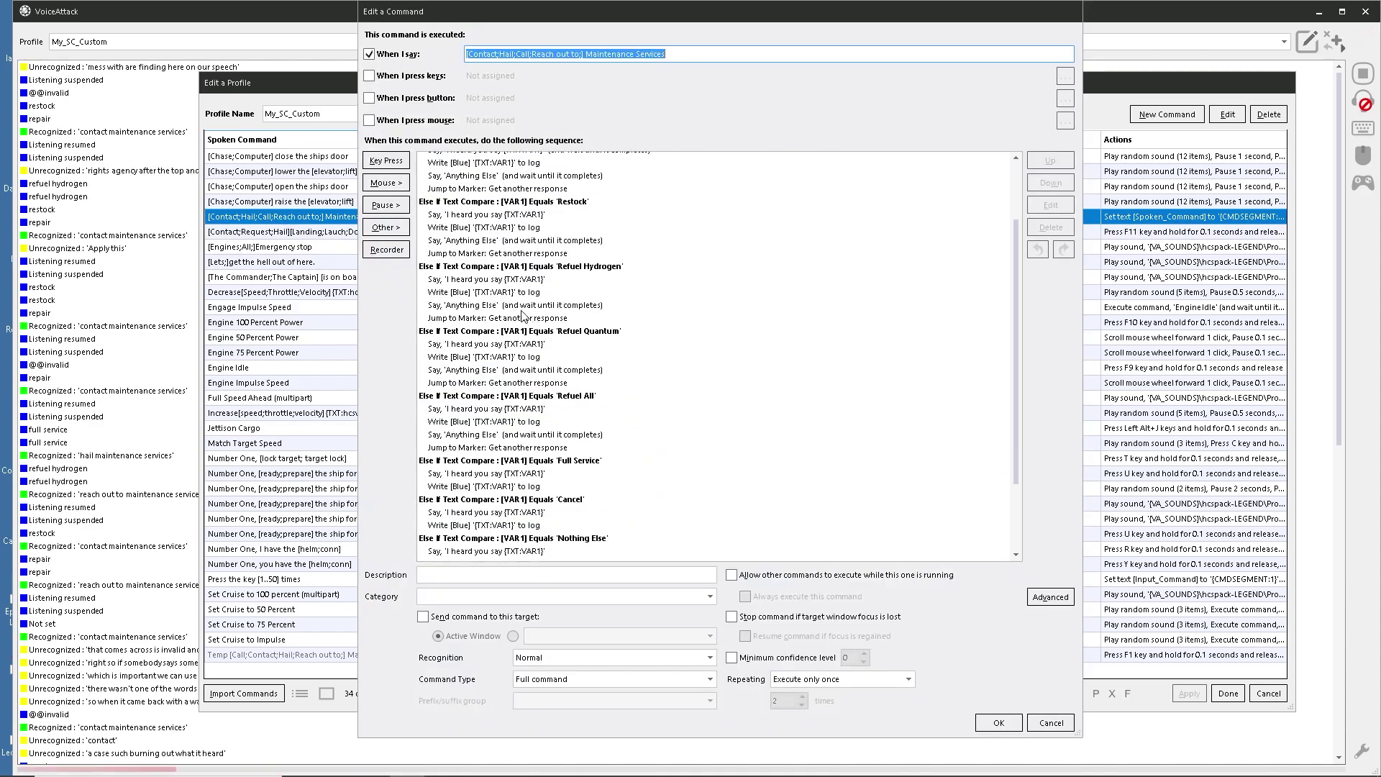
left_click(483, 280)
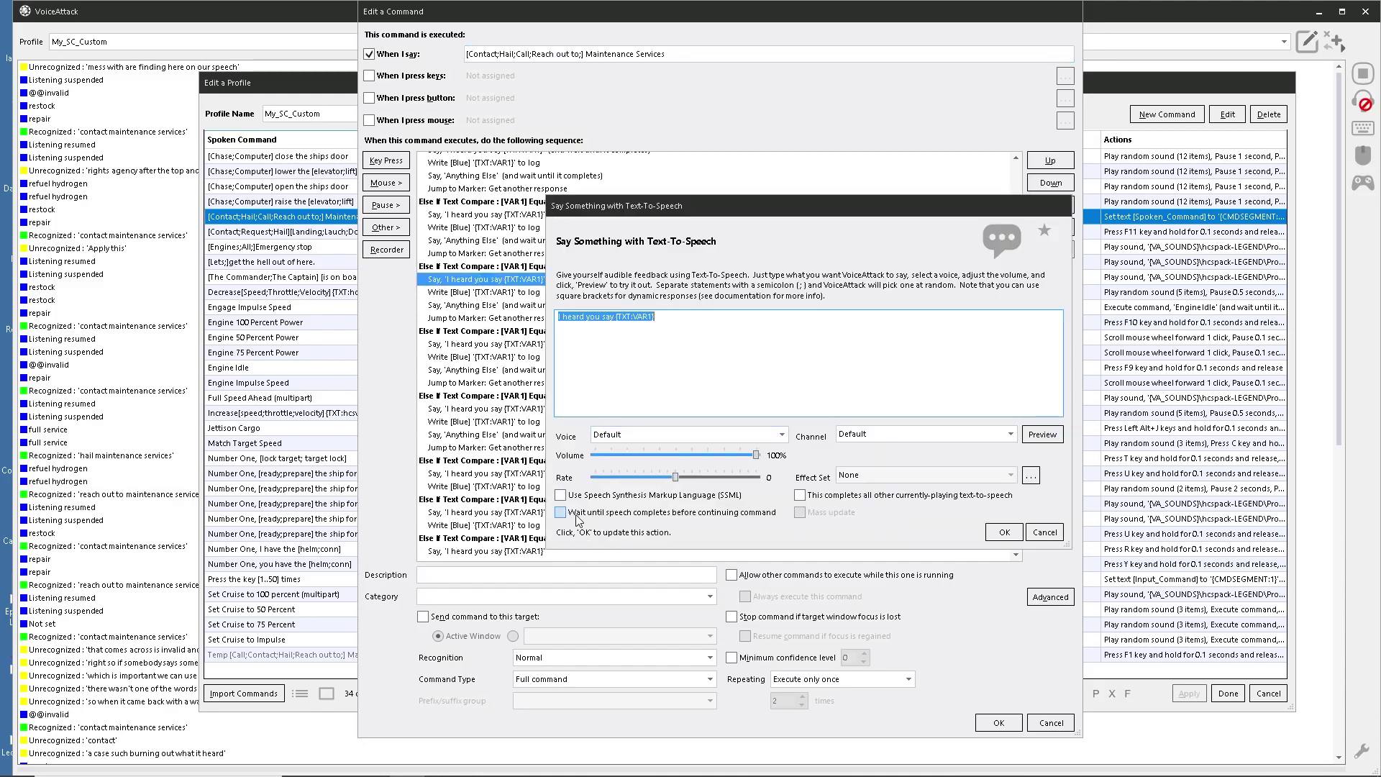
left_click(564, 513)
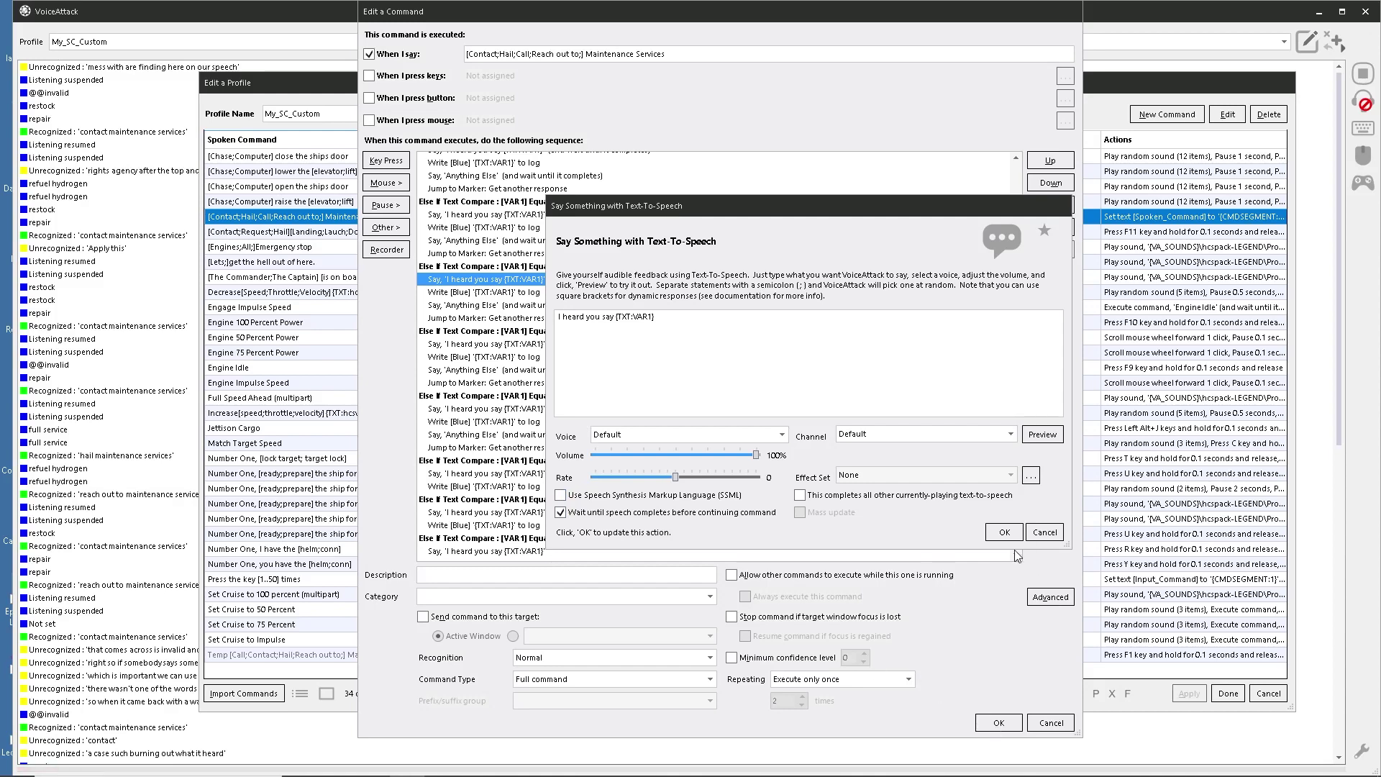
left_click(1004, 532)
left_click(998, 722)
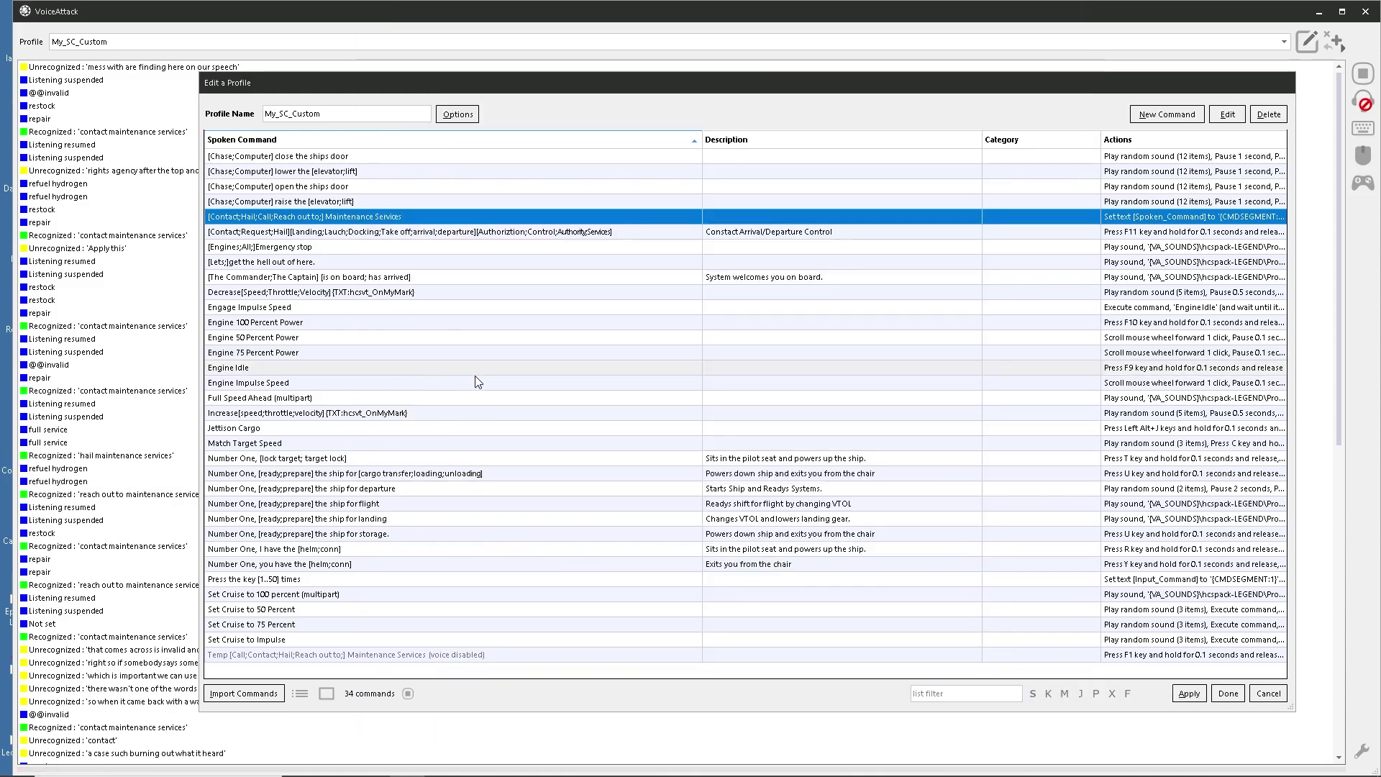
Reopen the Maintenance Services command and make the Refuel Quantum branch's "I heard you say" action wait until speech completes.
double_click(331, 223)
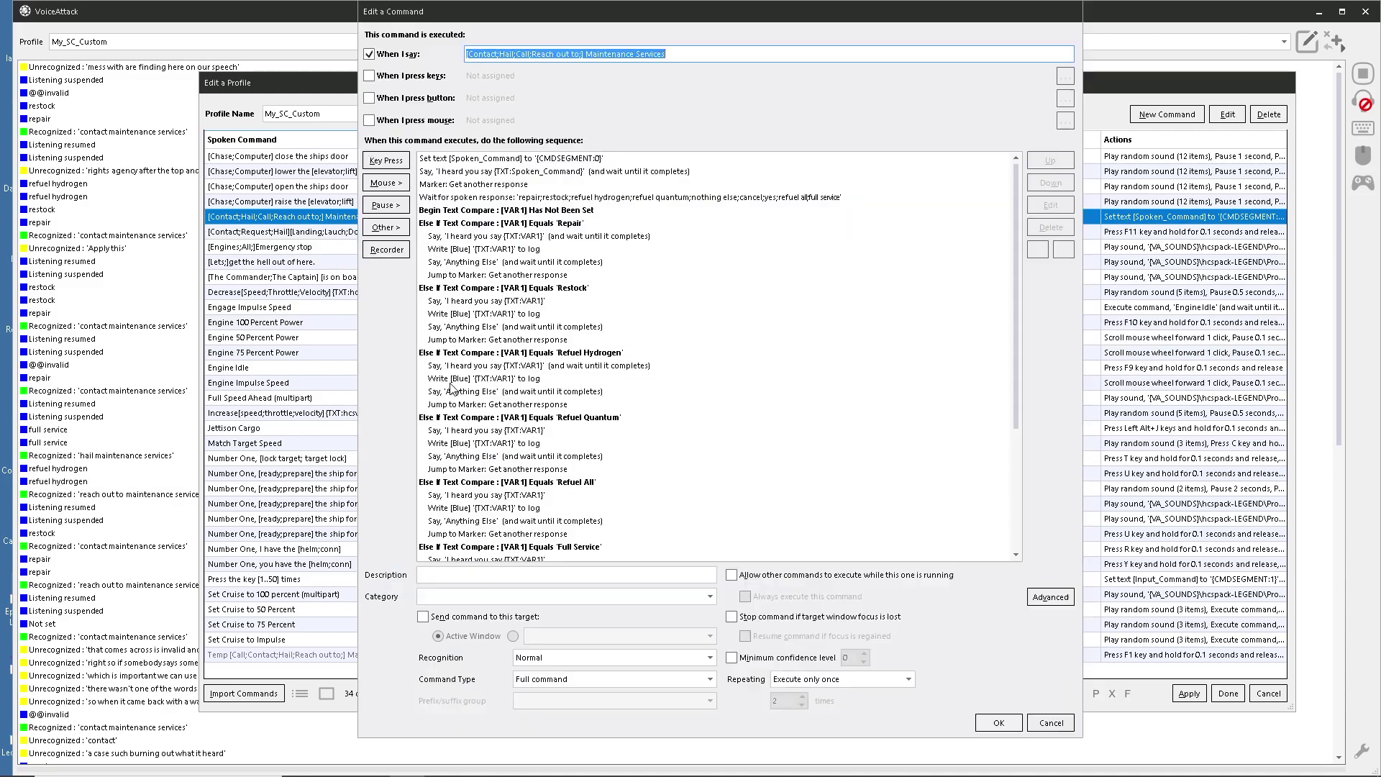
left_click(461, 394)
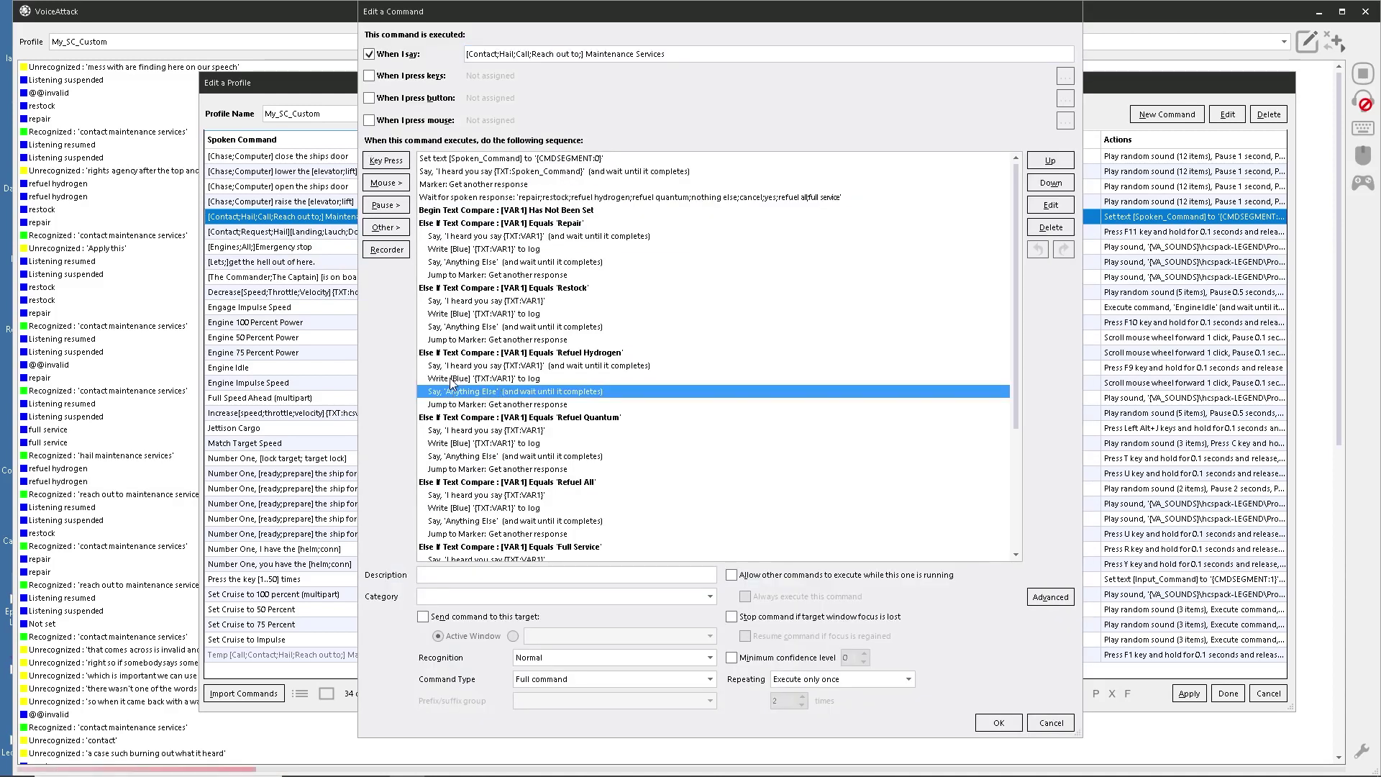
left_click(457, 432)
right_click(456, 432)
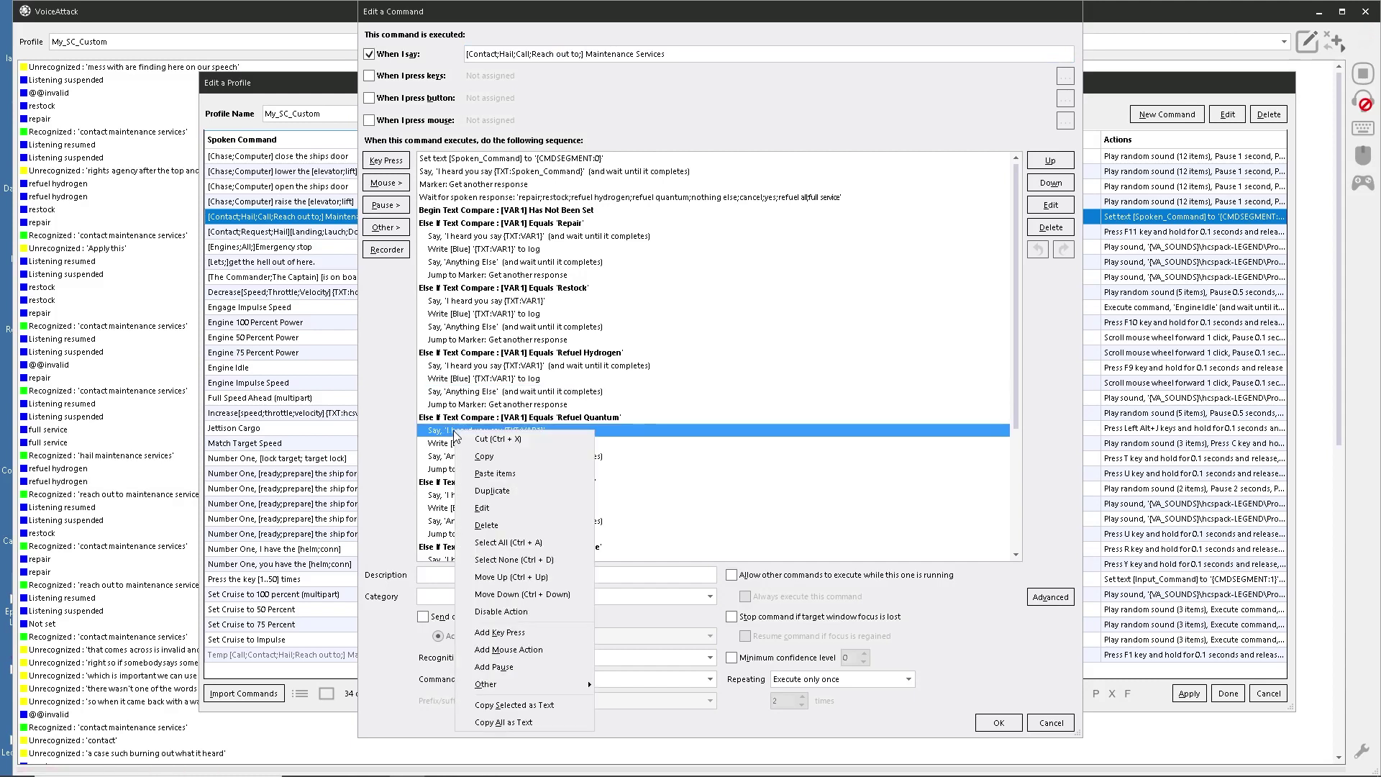
left_click(447, 430)
double_click(475, 430)
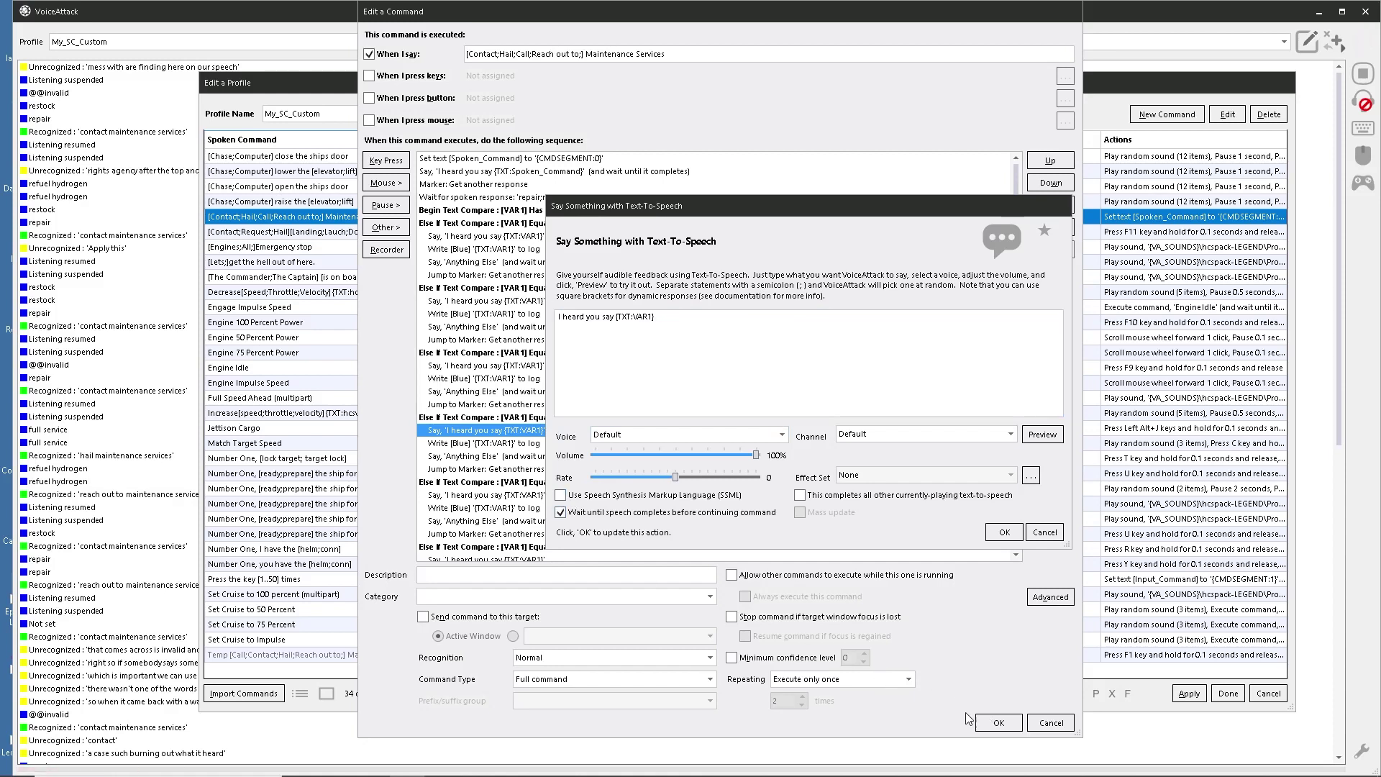
left_click(1003, 532)
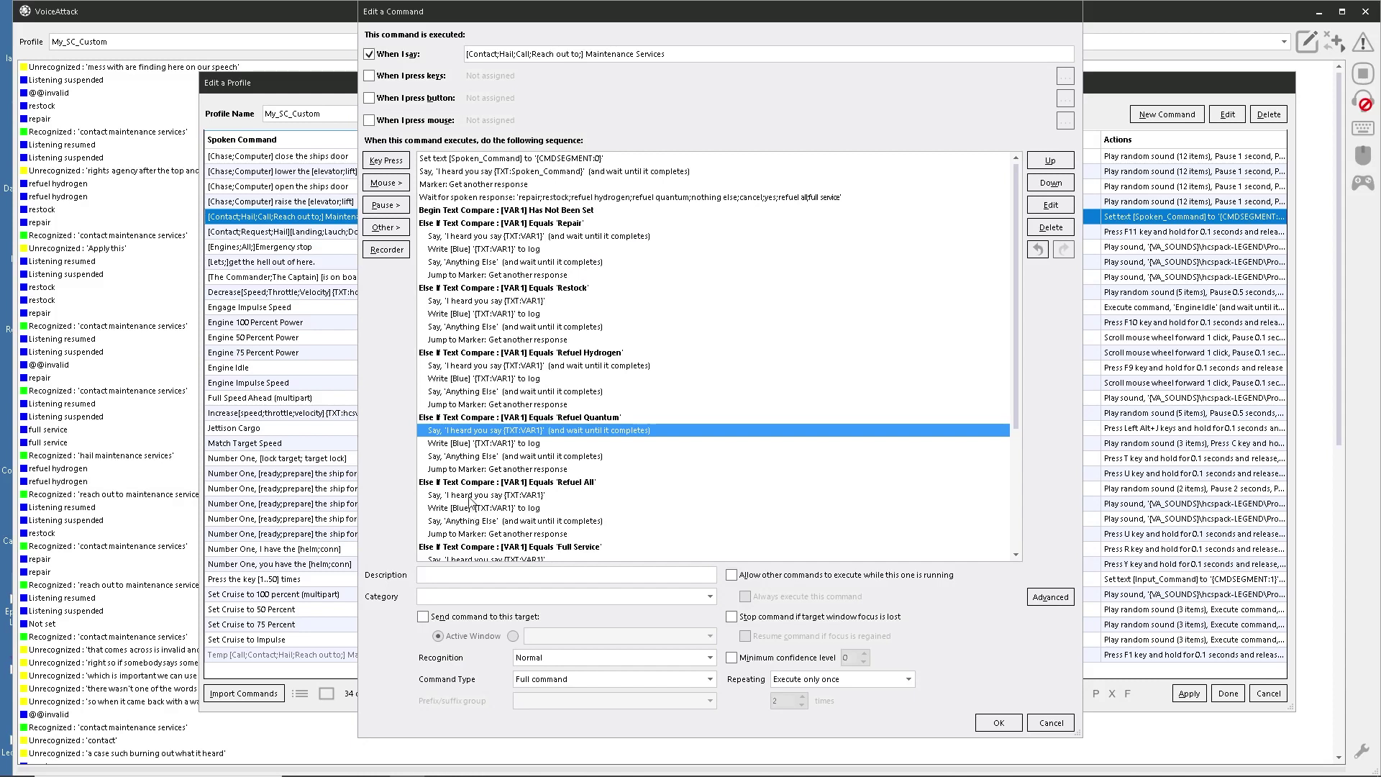
Make the Refuel All branch's "I heard you say" action wait until speech completes before continuing.
double_click(471, 496)
left_click(560, 512)
left_click(991, 533)
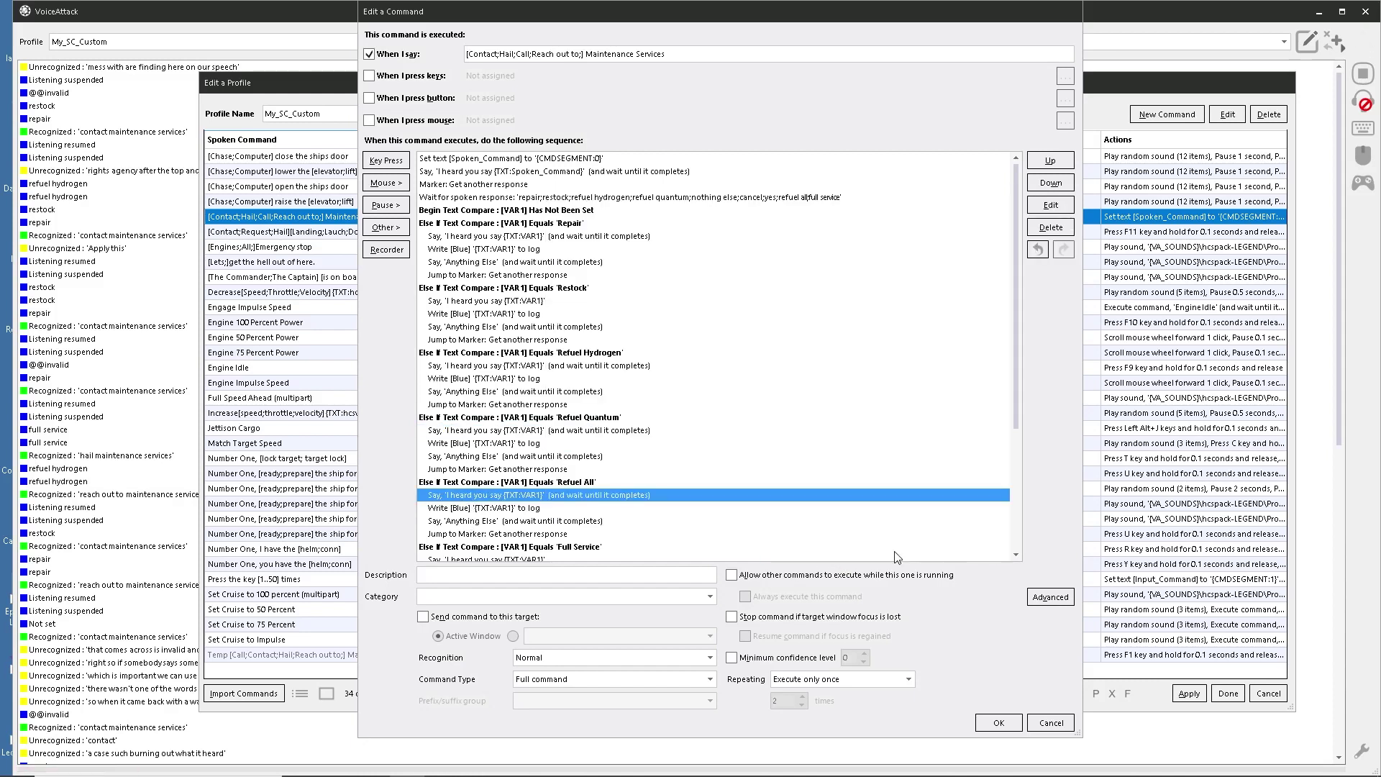
Make the Cancel branch's "I heard you say" action wait until speech completes before continuing.
scroll(601, 521, "down", 5)
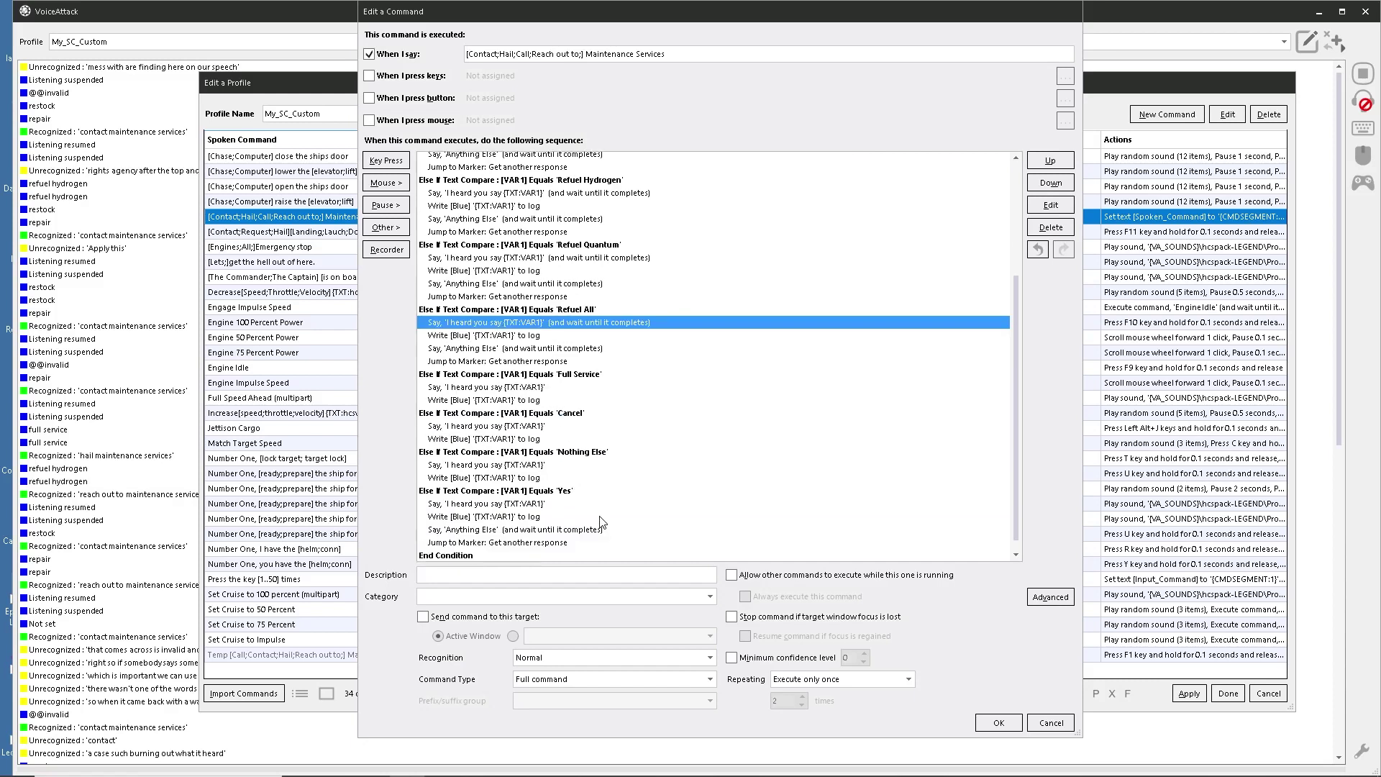
left_click(471, 427)
double_click(582, 429)
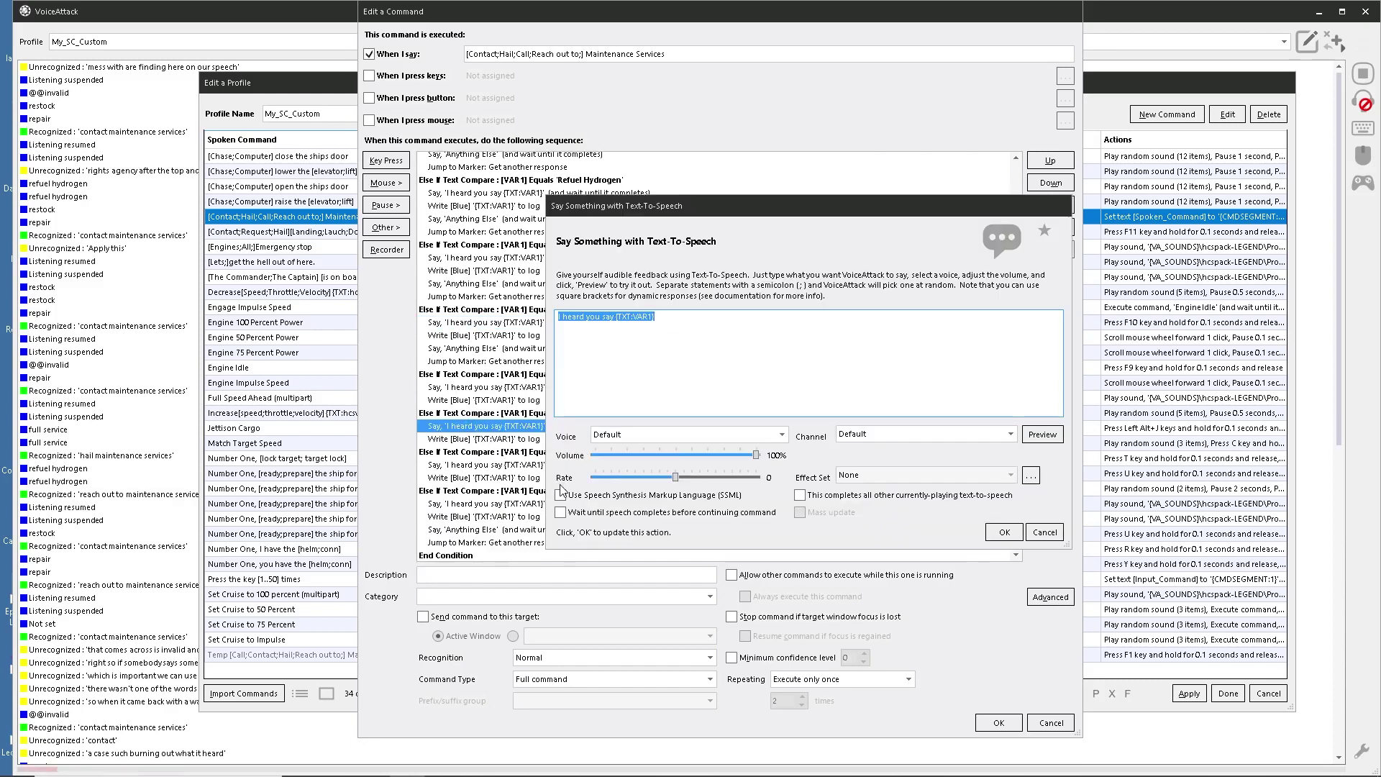
left_click(560, 512)
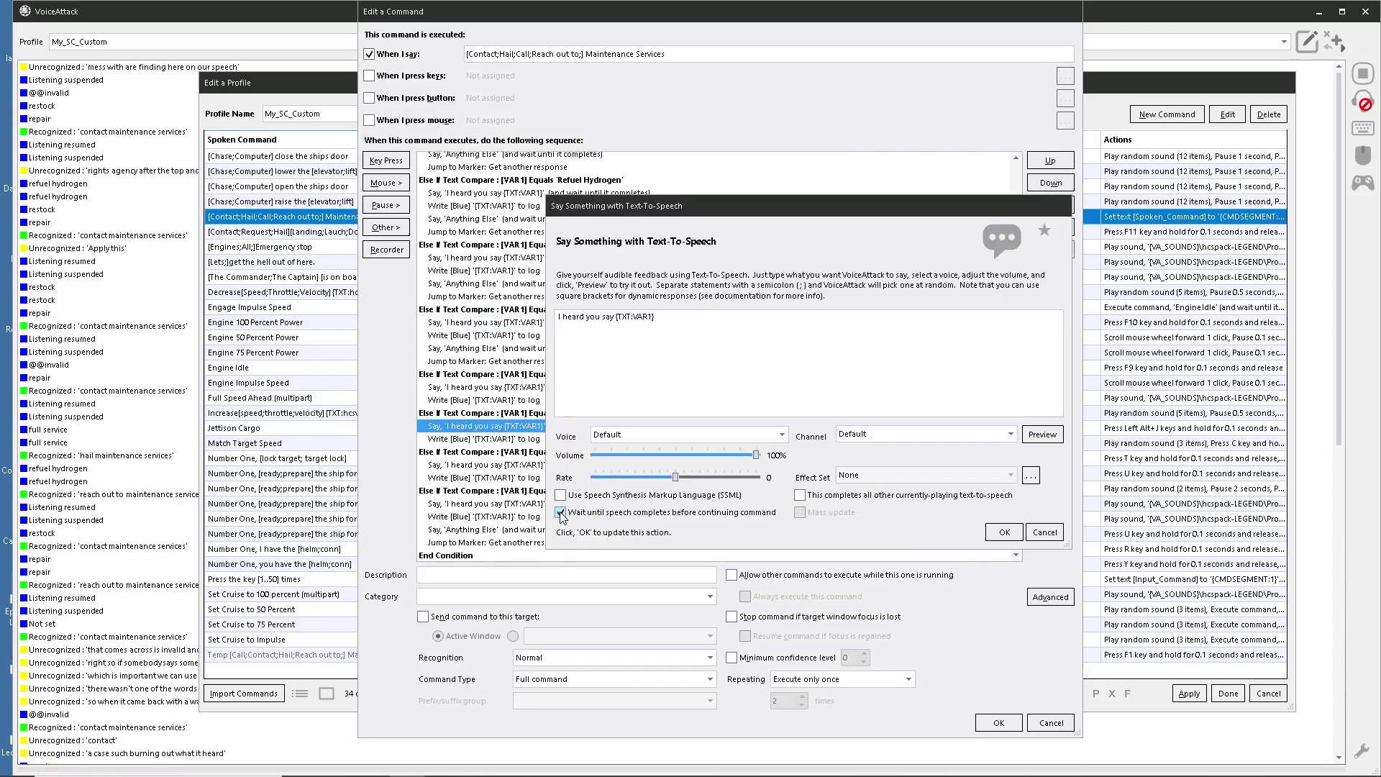
left_click(1004, 533)
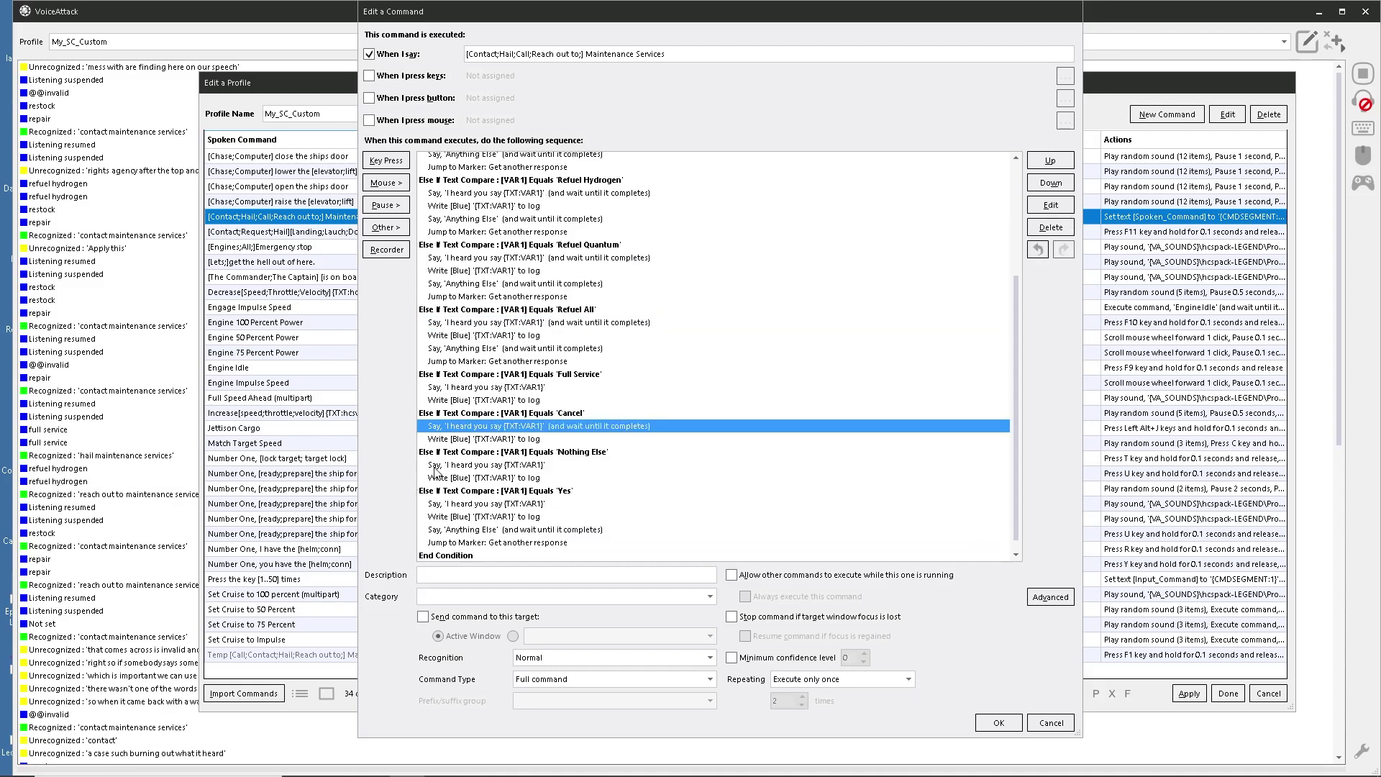
Make the Nothing Else branch's "I heard you say" action wait until speech completes before continuing.
left_click(434, 466)
double_click(610, 466)
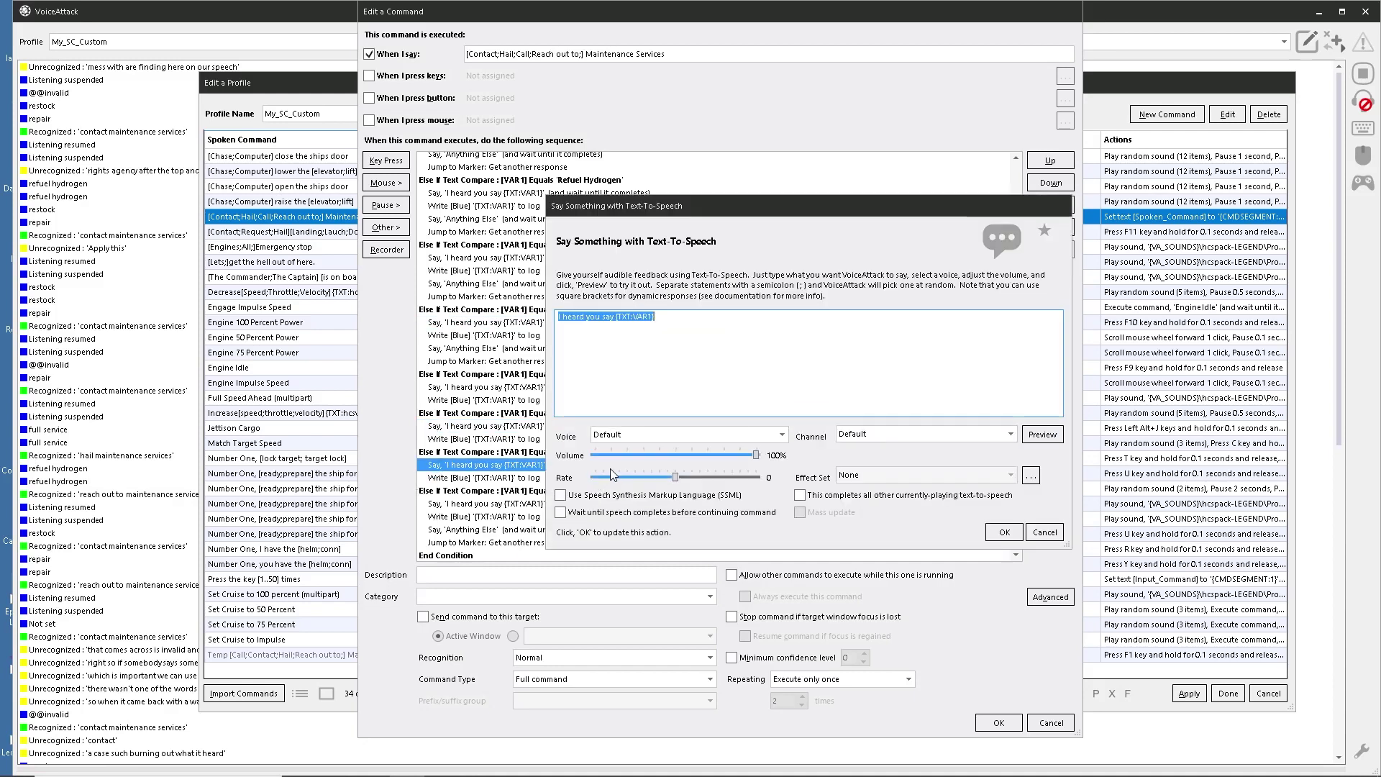
left_click(561, 512)
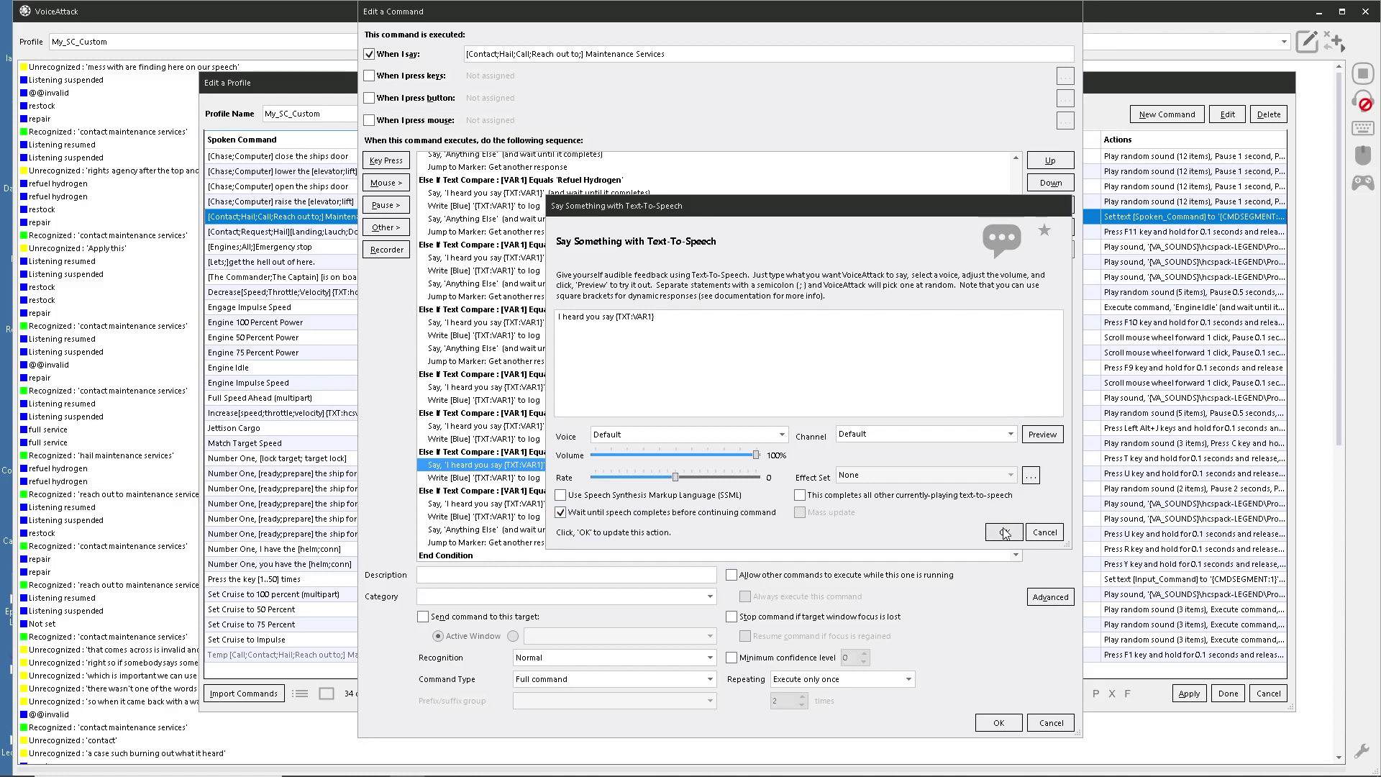
left_click(1003, 532)
Make the Yes branch's "I heard you say" action wait until speech completes, then save the command and apply the profile changes.
left_click(435, 531)
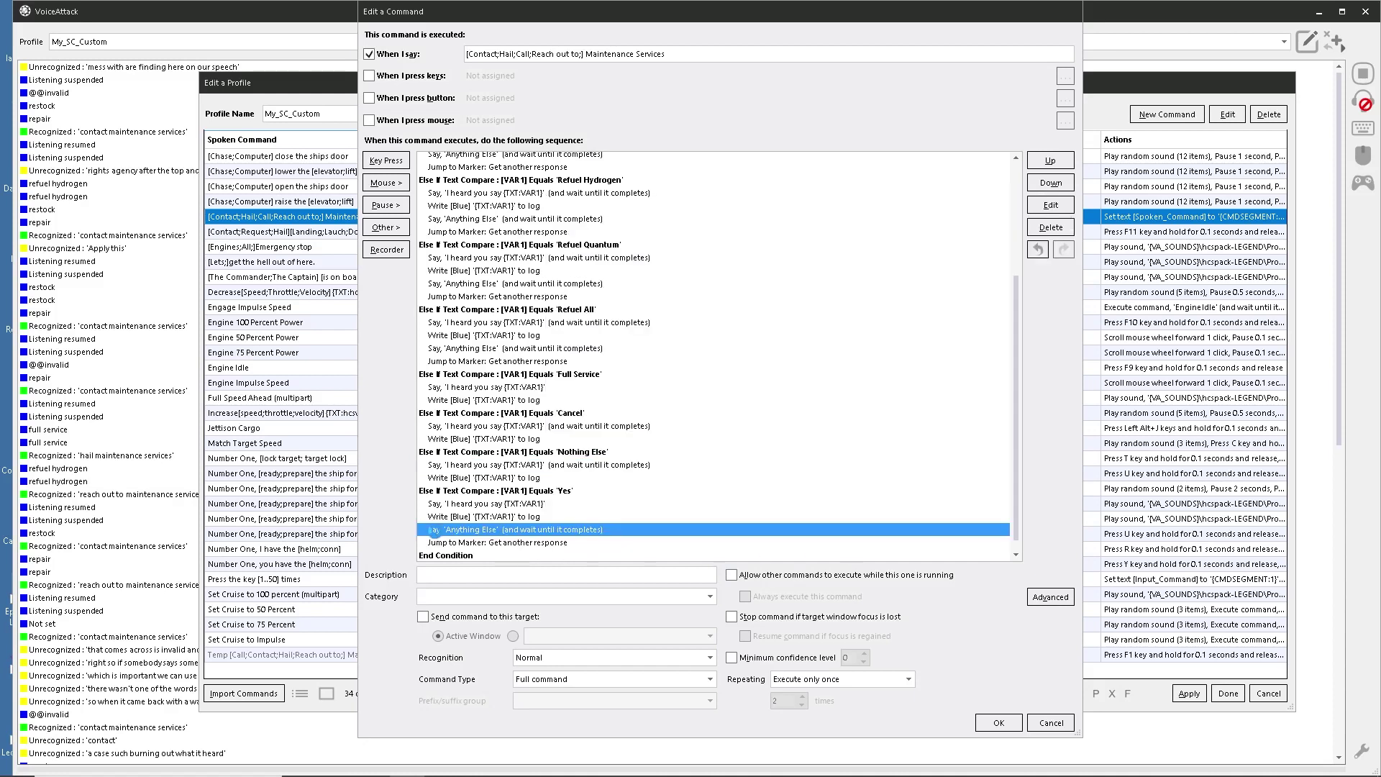
double_click(436, 531)
left_click(1049, 536)
left_click(435, 504)
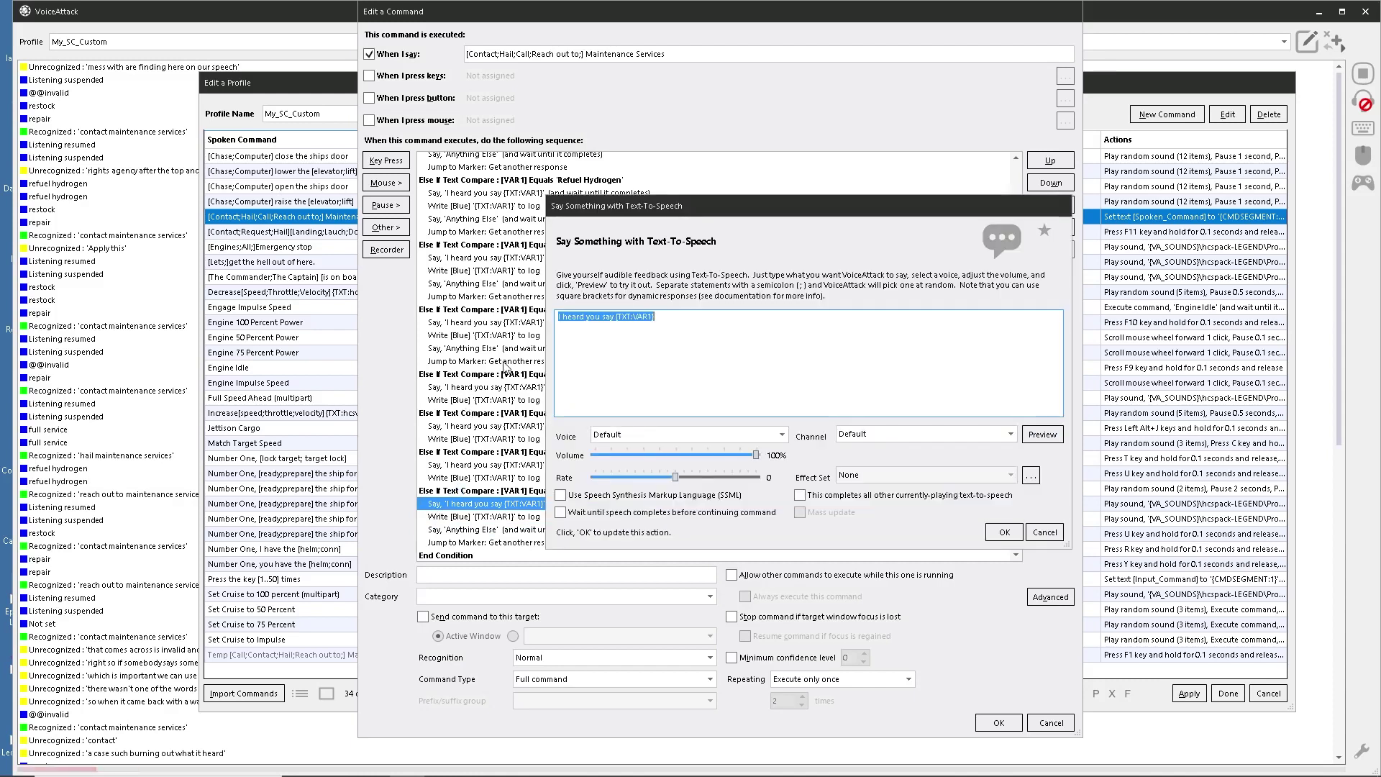
left_click(562, 513)
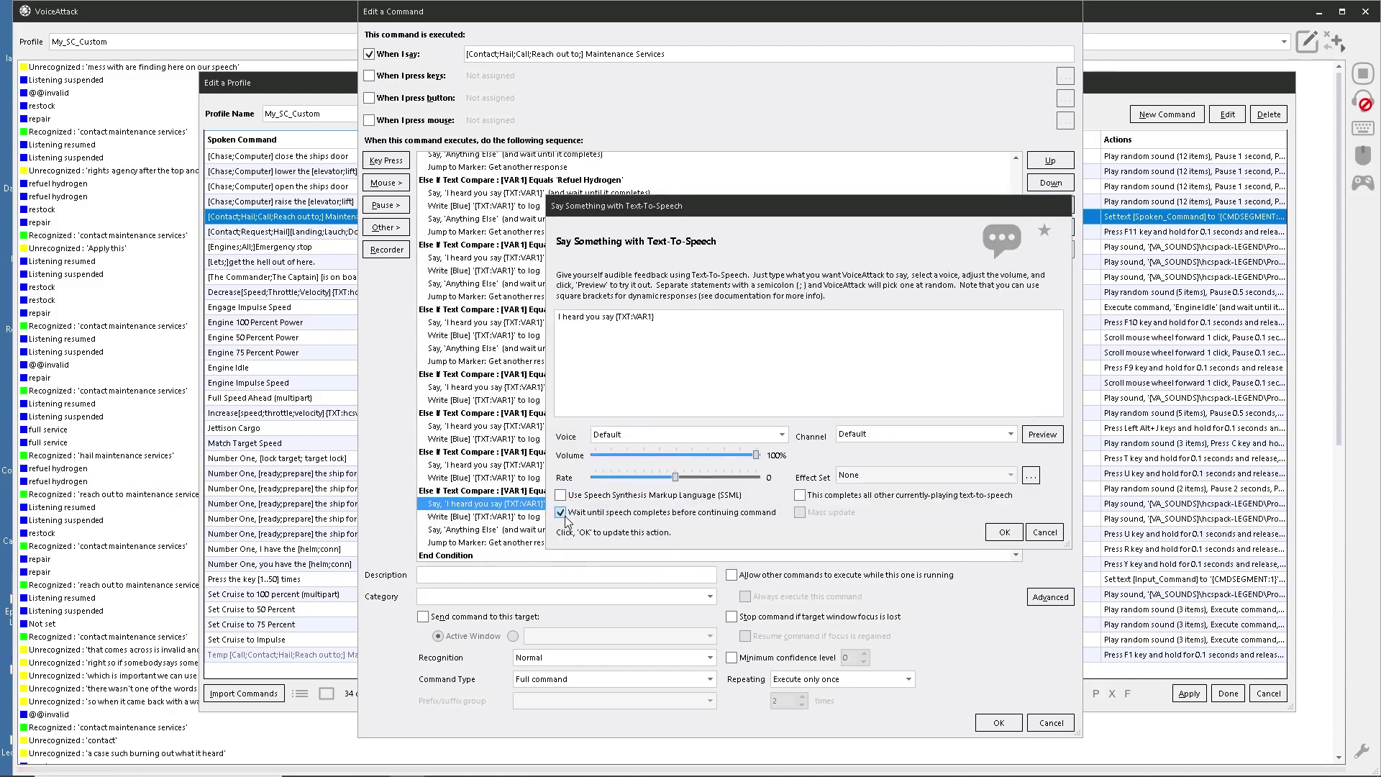
left_click(1001, 533)
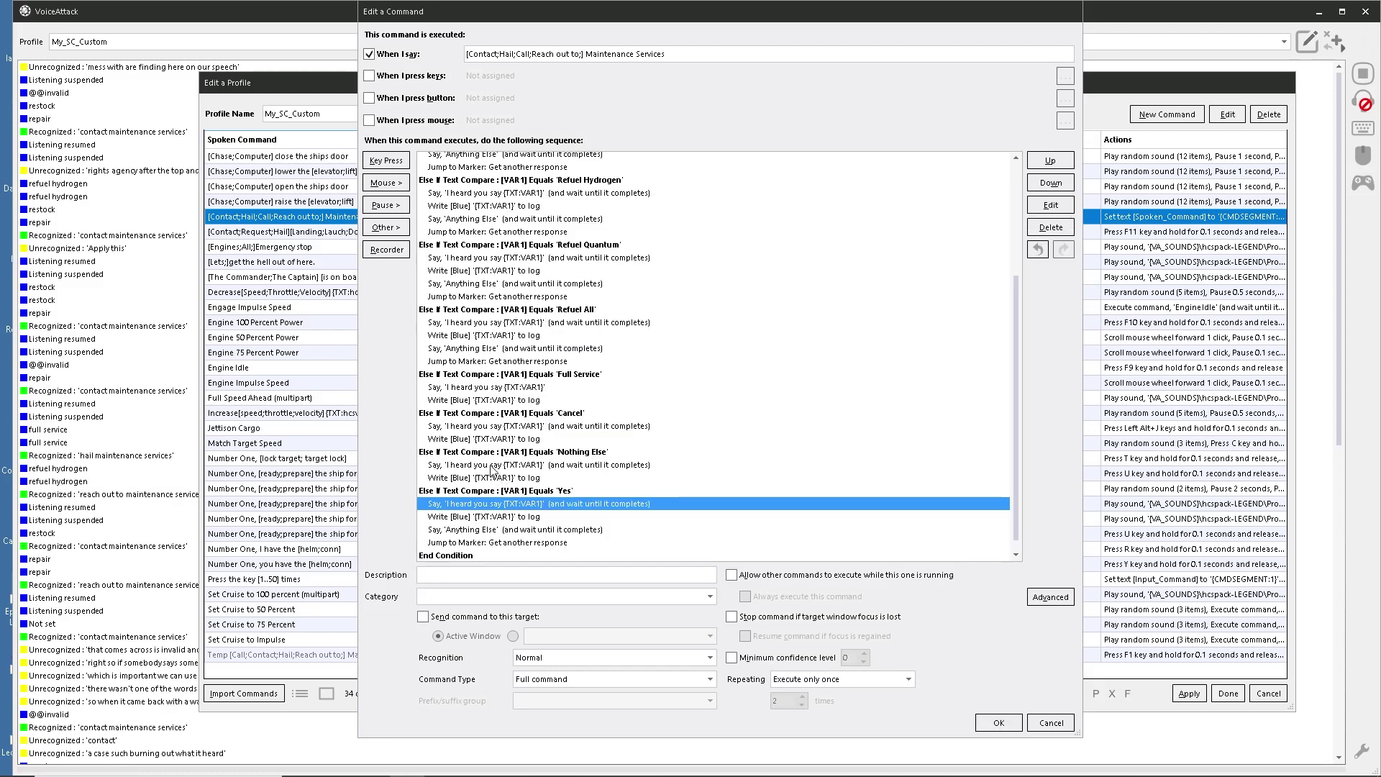
left_click(999, 723)
left_click(1186, 694)
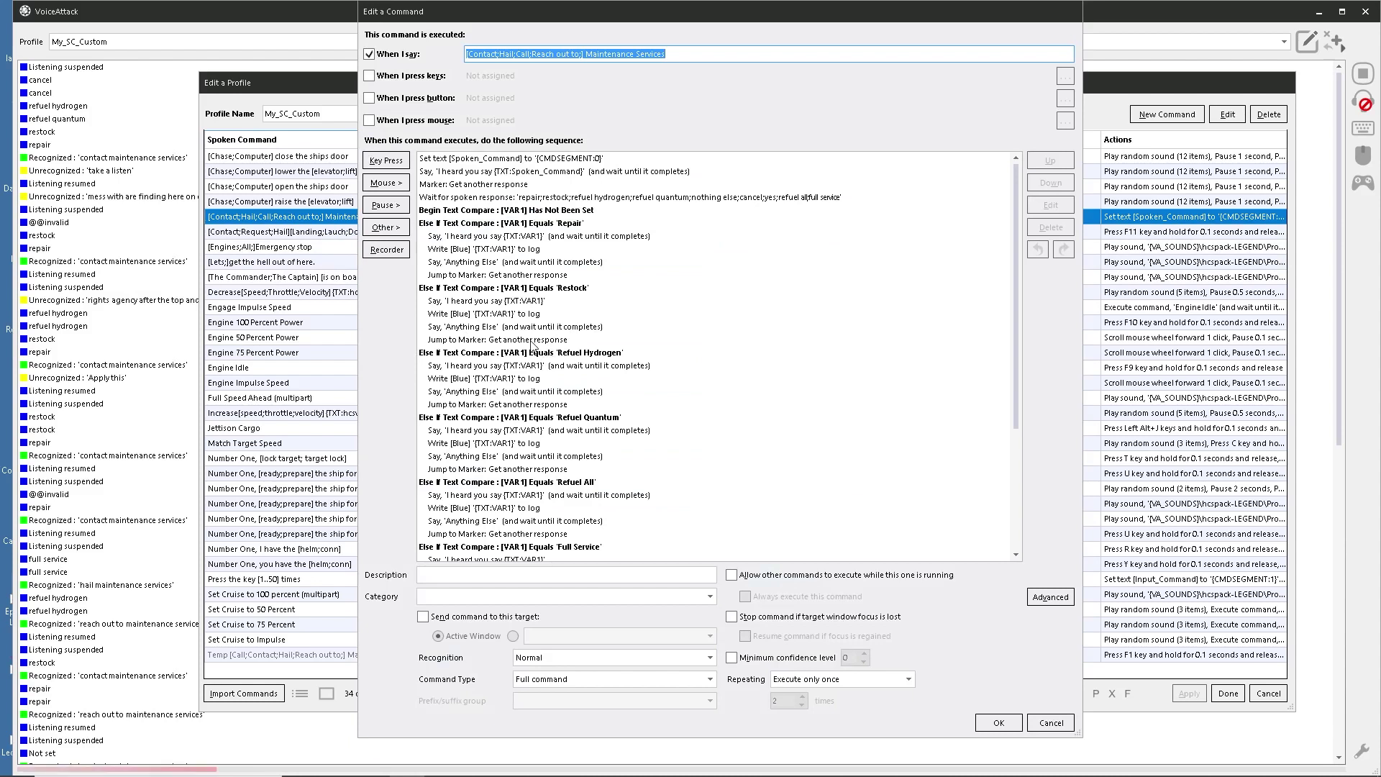
In the Maintenance Services command, make the Restock branch's "I heard you say" action wait until speech completes before continuing.
right_click(499, 301)
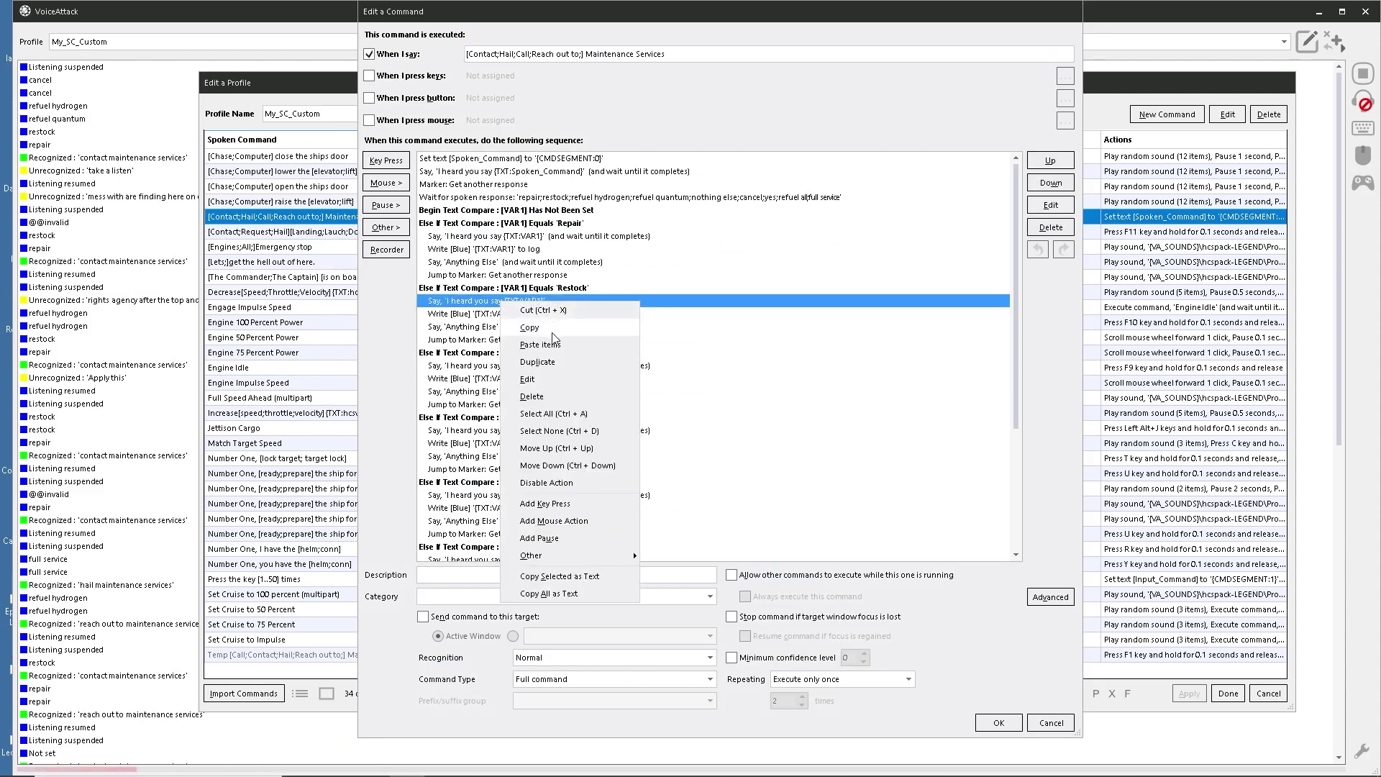
left_click(554, 327)
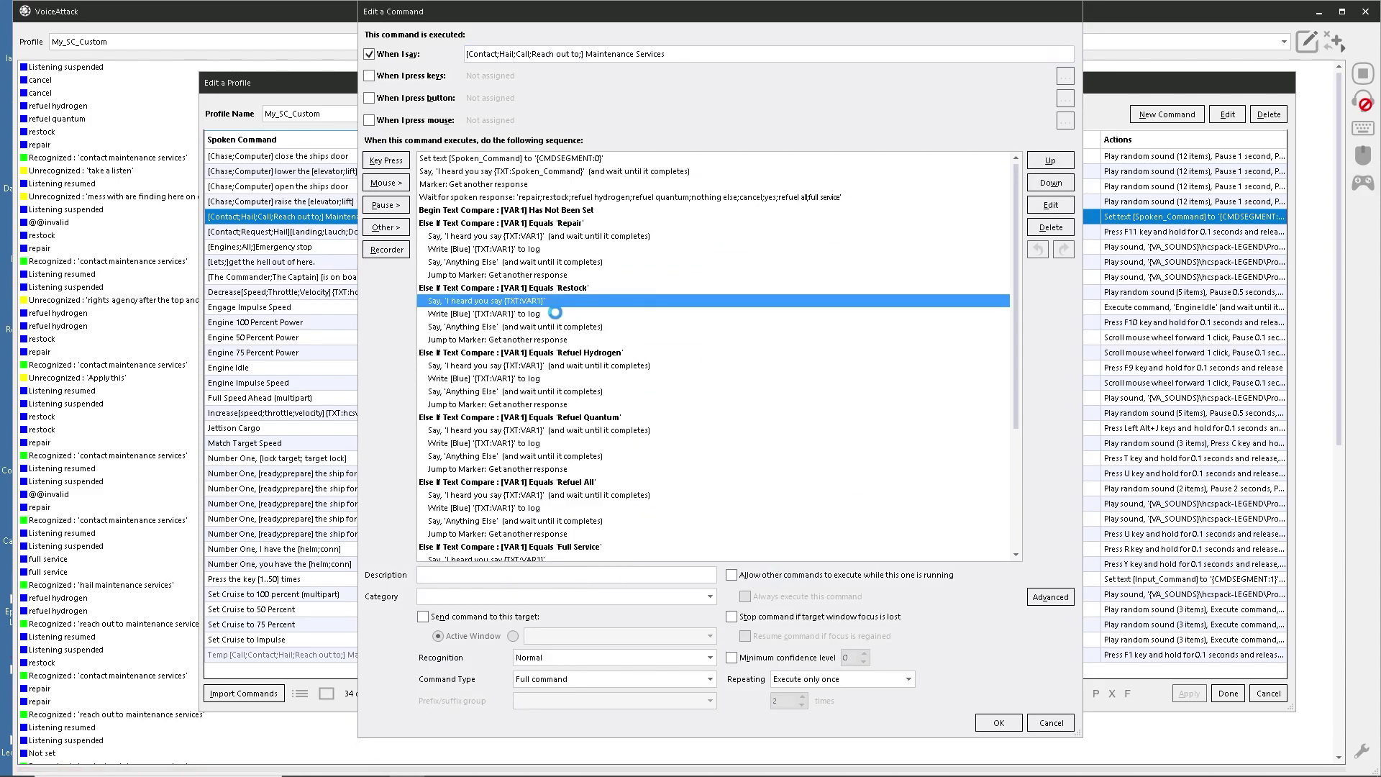
left_click(561, 512)
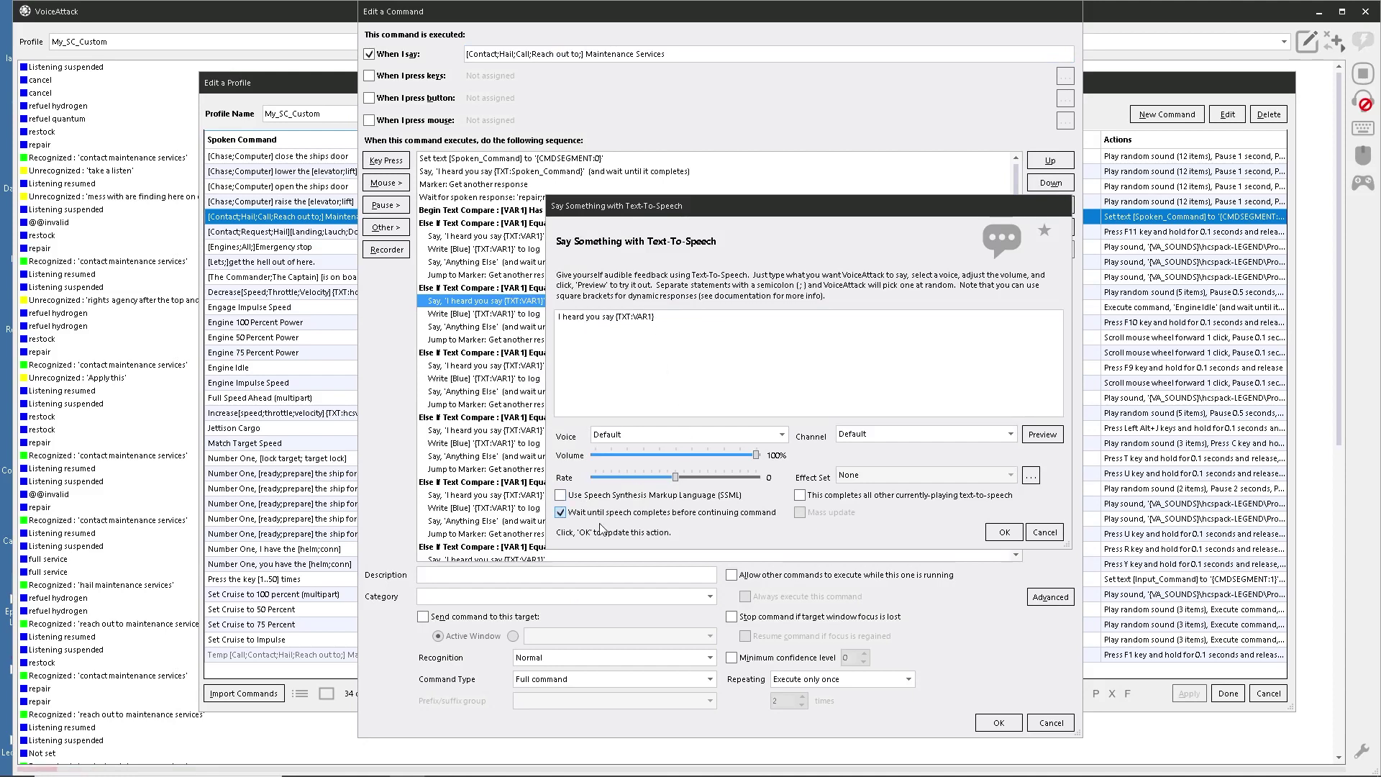
left_click(1004, 532)
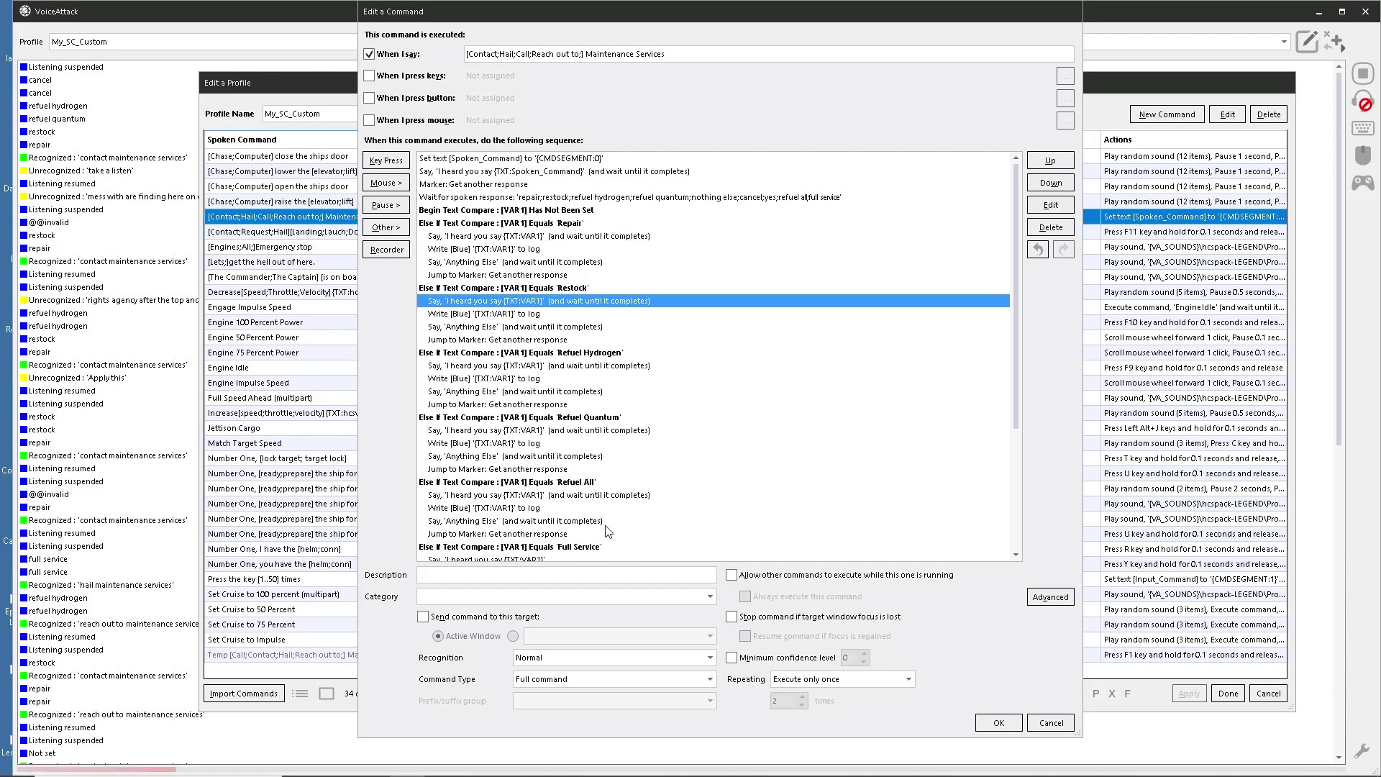
Examine the Maintenance Services action sequence from the response wait through every branch to the final log action after End Condition.
scroll(616, 528, "down", 5)
scroll(523, 521, "up", 5)
scroll(566, 376, "down", 5)
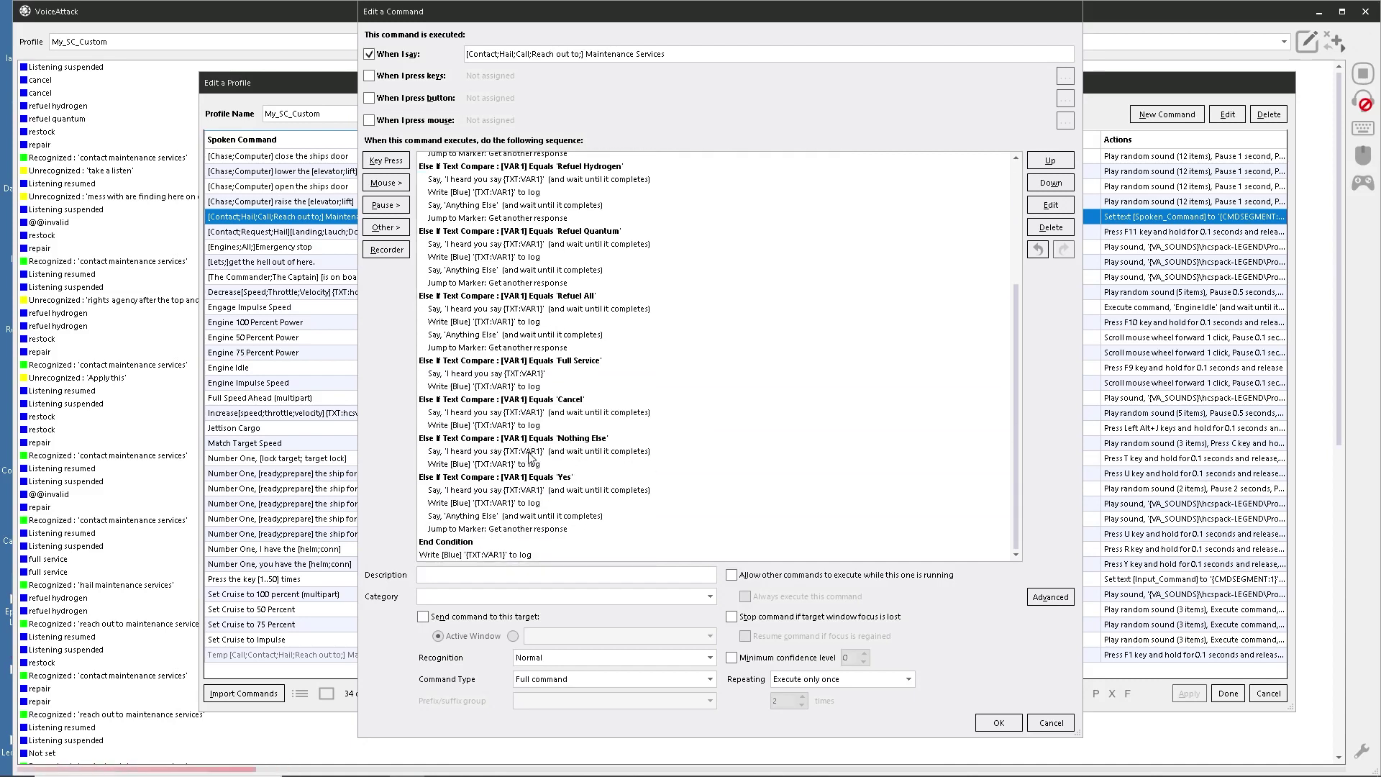
scroll(532, 453, "up", 5)
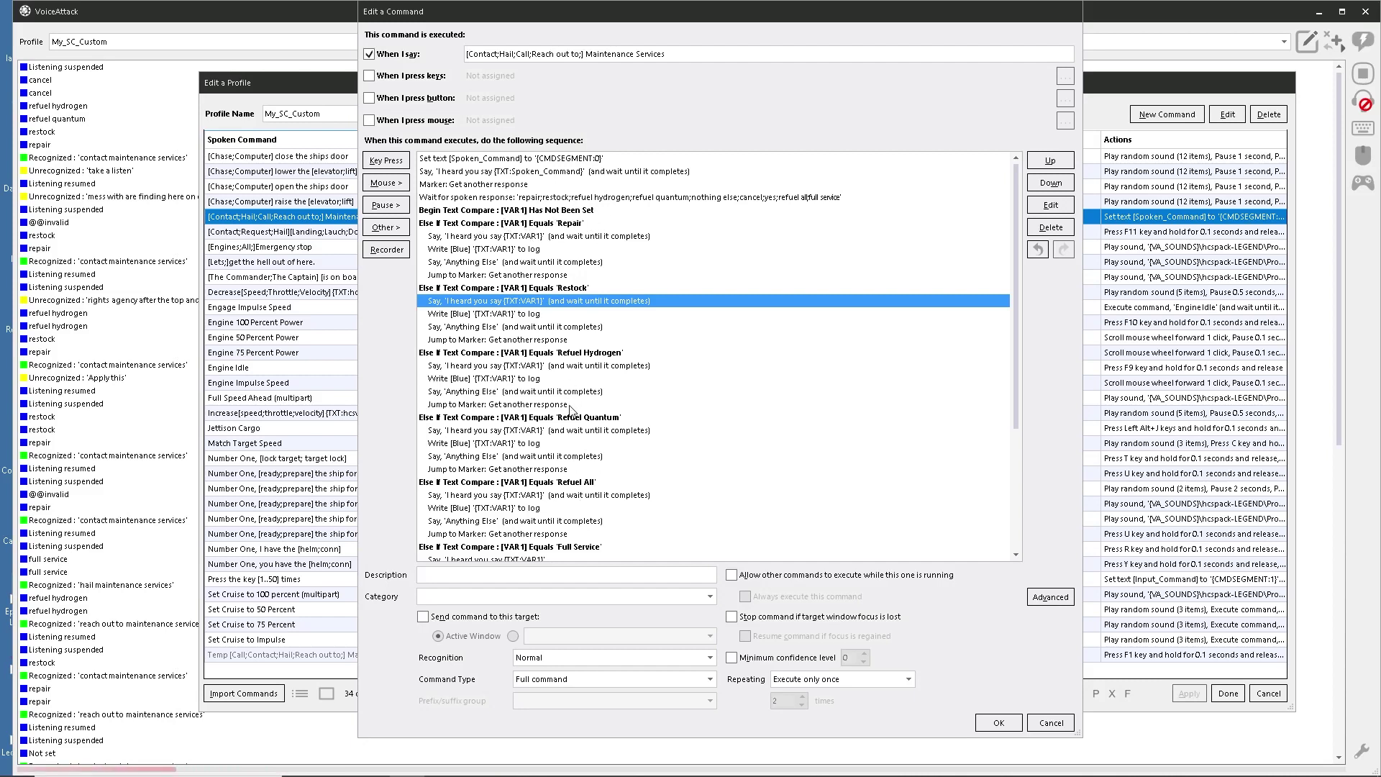
scroll(546, 323, "down", 5)
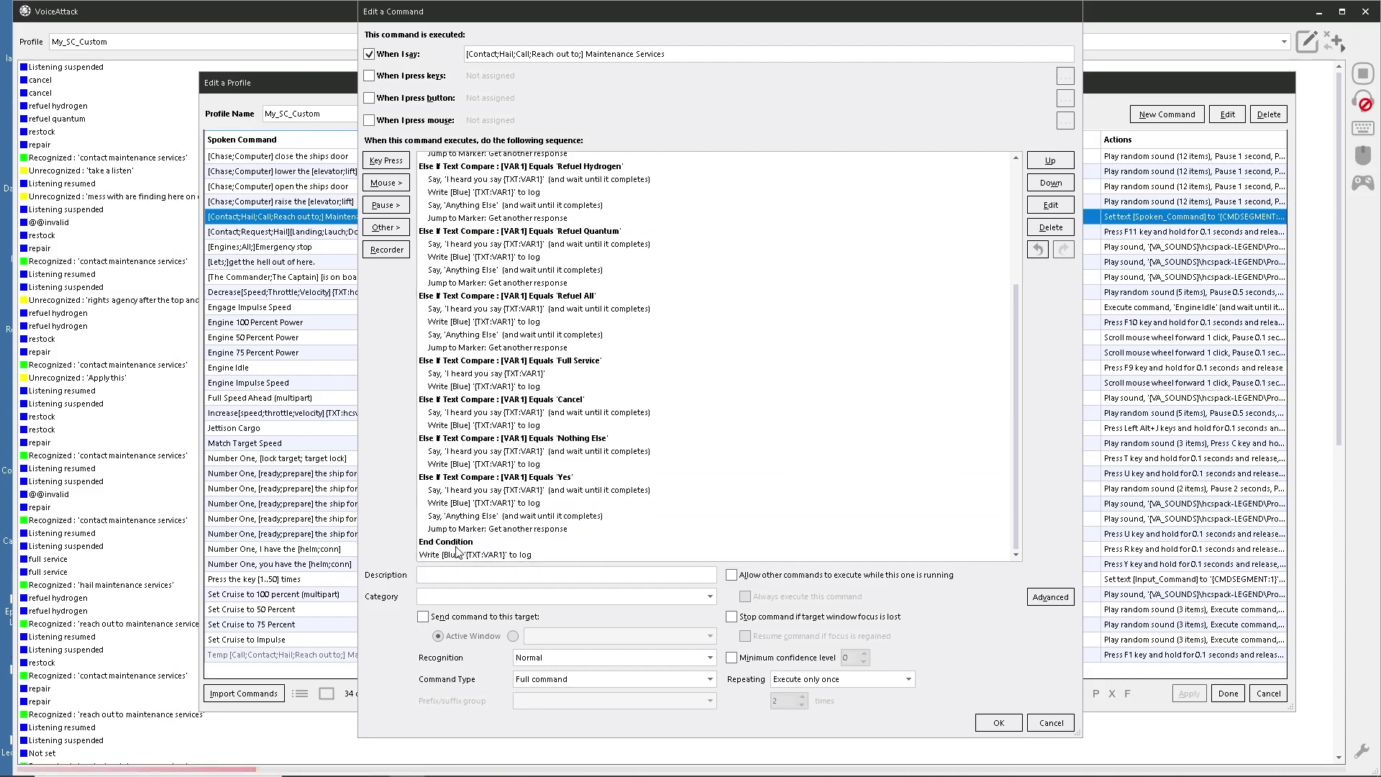
scroll(561, 489, "up", 5)
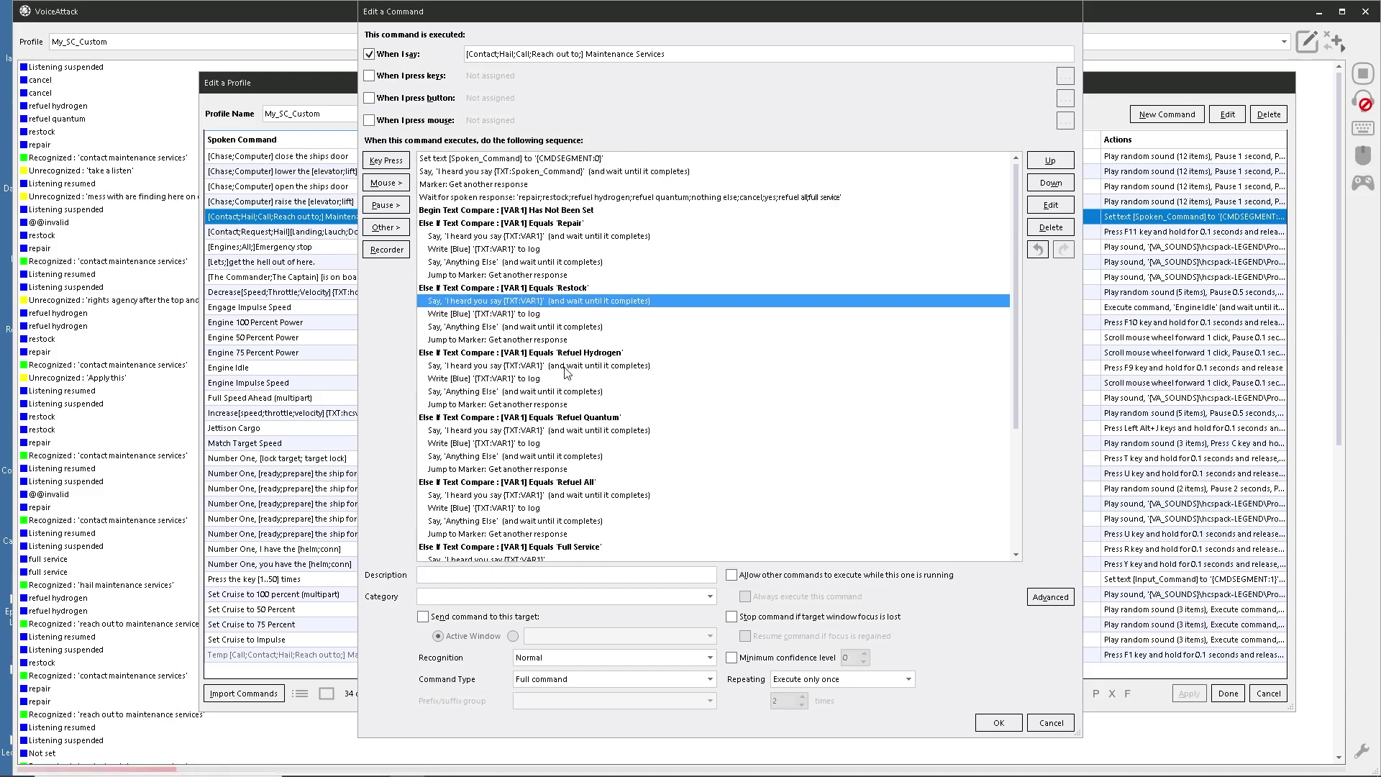
scroll(528, 418, "down", 5)
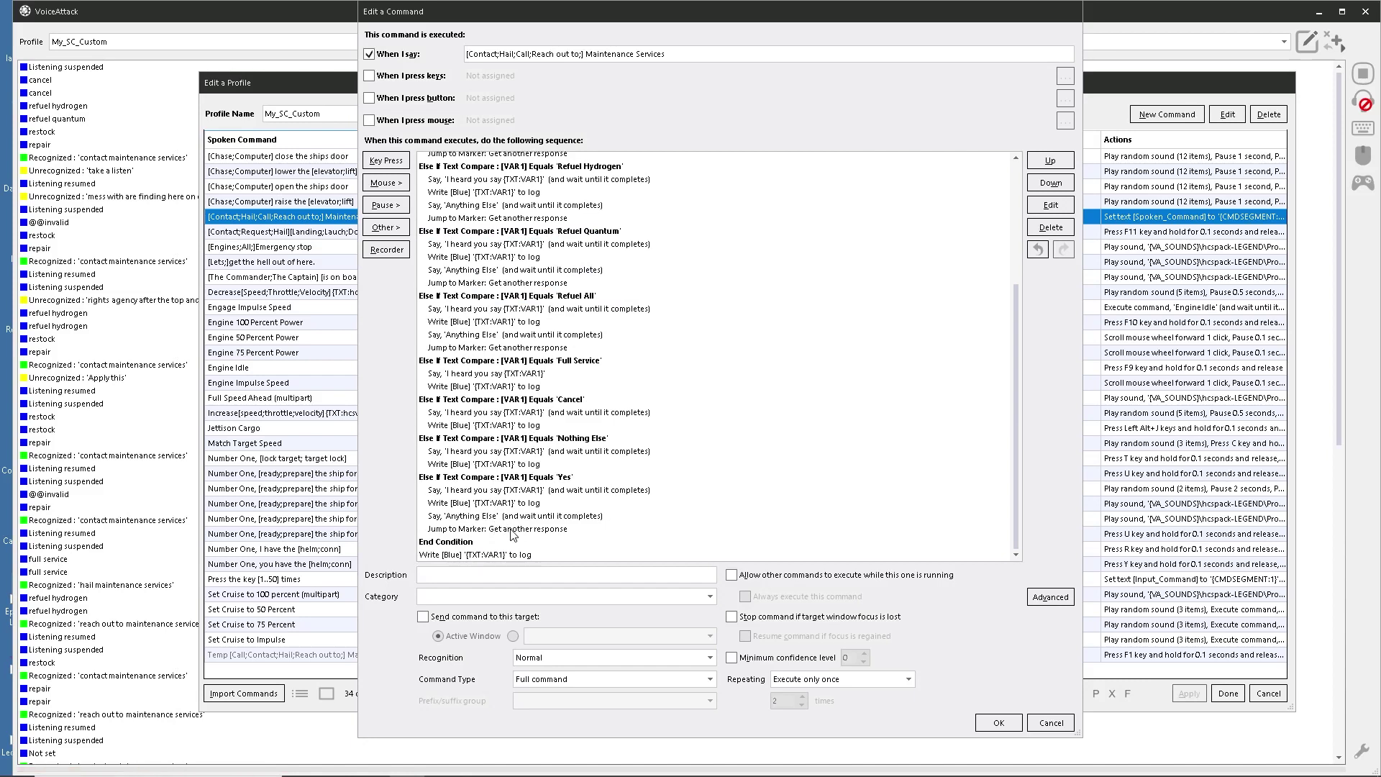
left_click(466, 559)
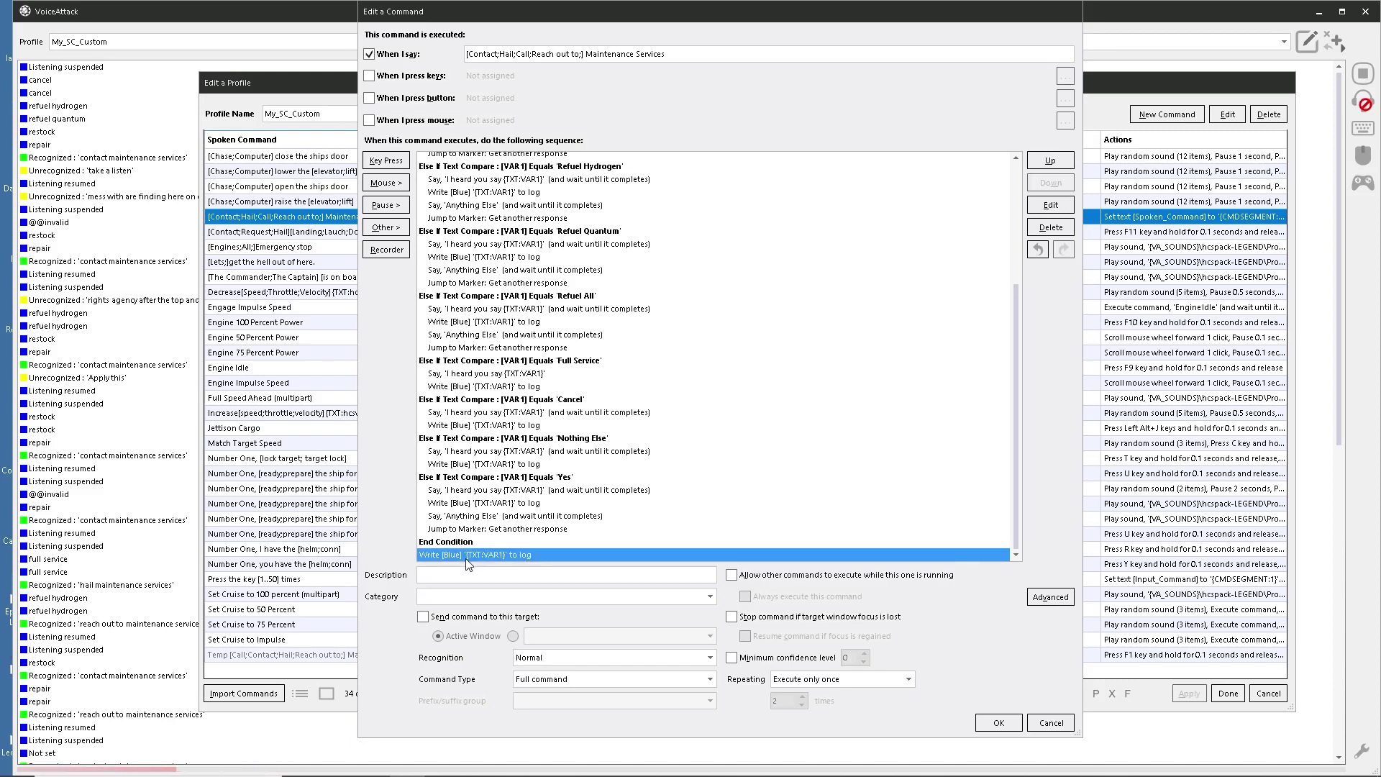
Duplicate the Nothing Else branch's "I heard you say" action and move the copy between End Condition and the final log action.
left_click(498, 451)
right_click(497, 451)
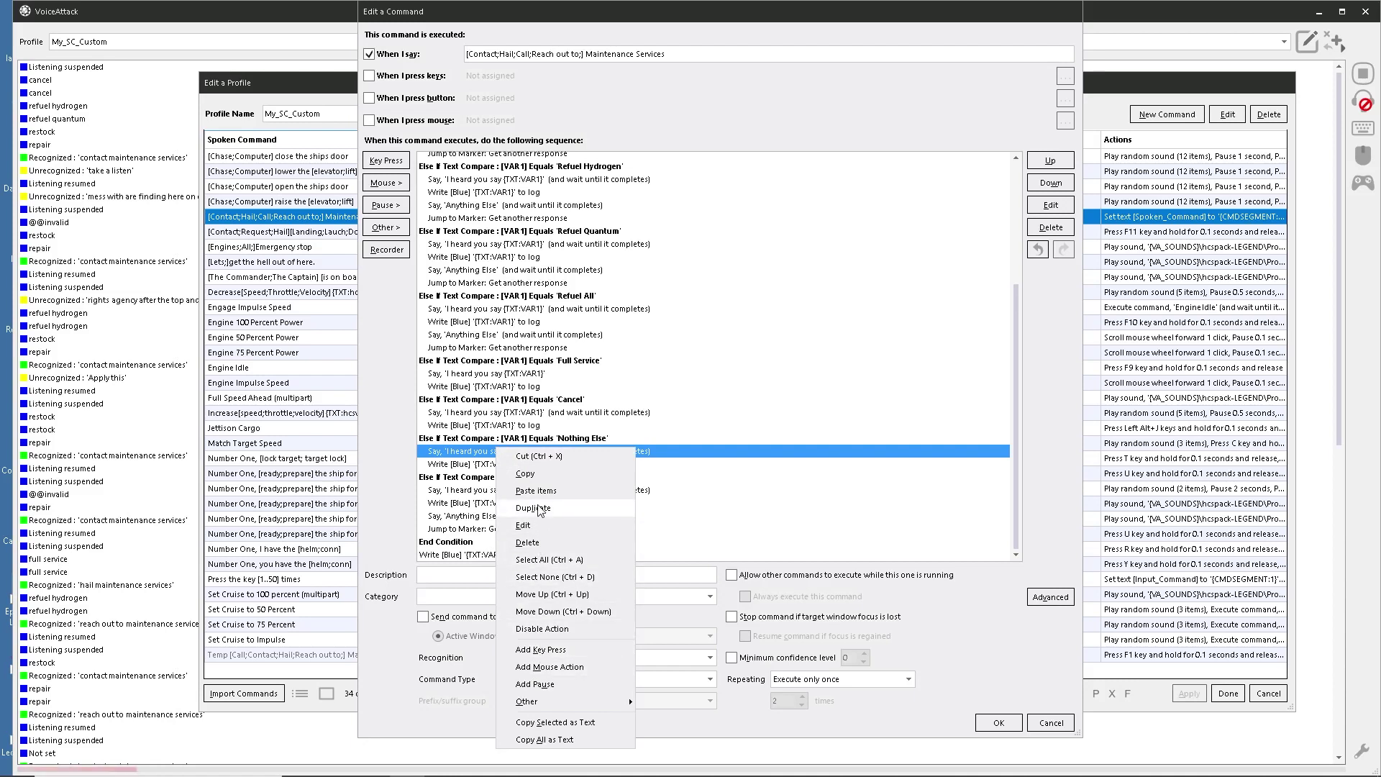
left_click(541, 509)
left_click_drag(489, 466, 489, 564)
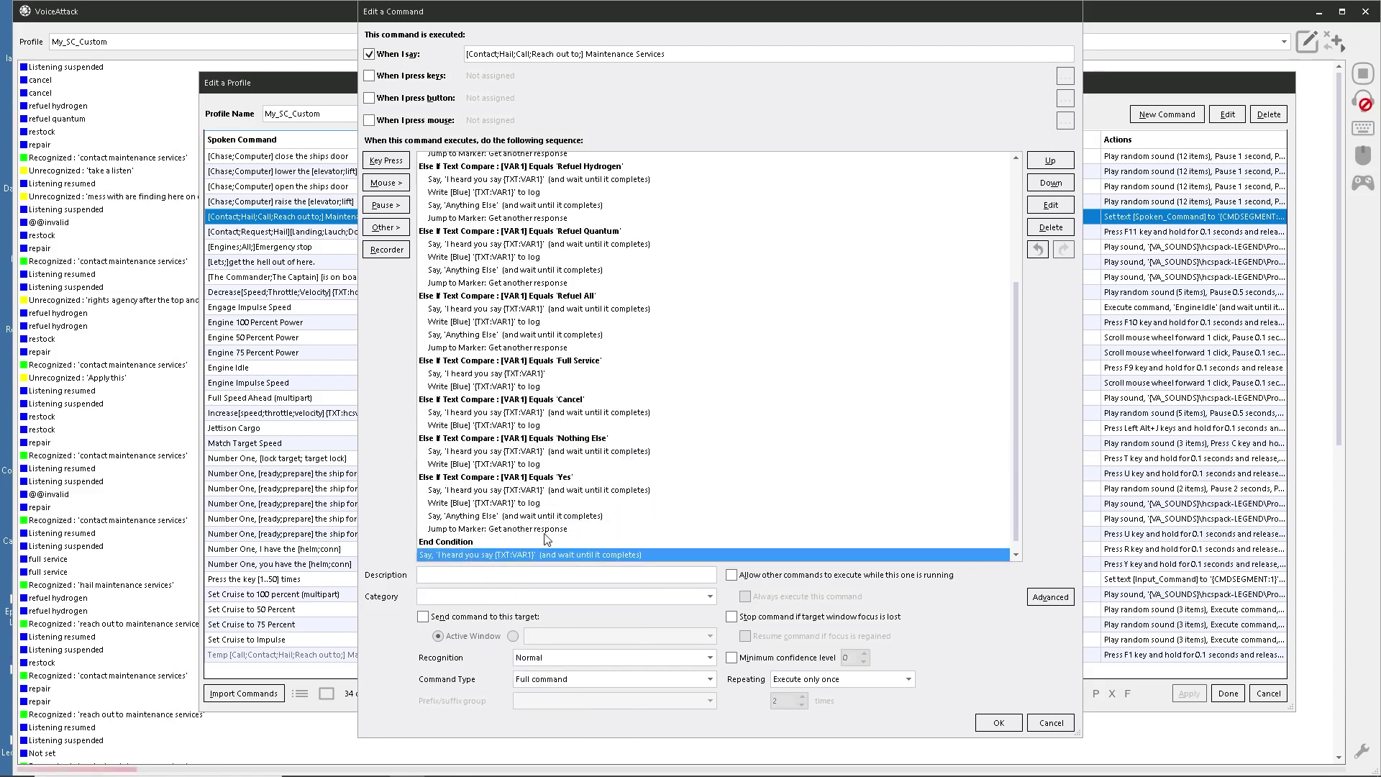
scroll(543, 533, "down", 1)
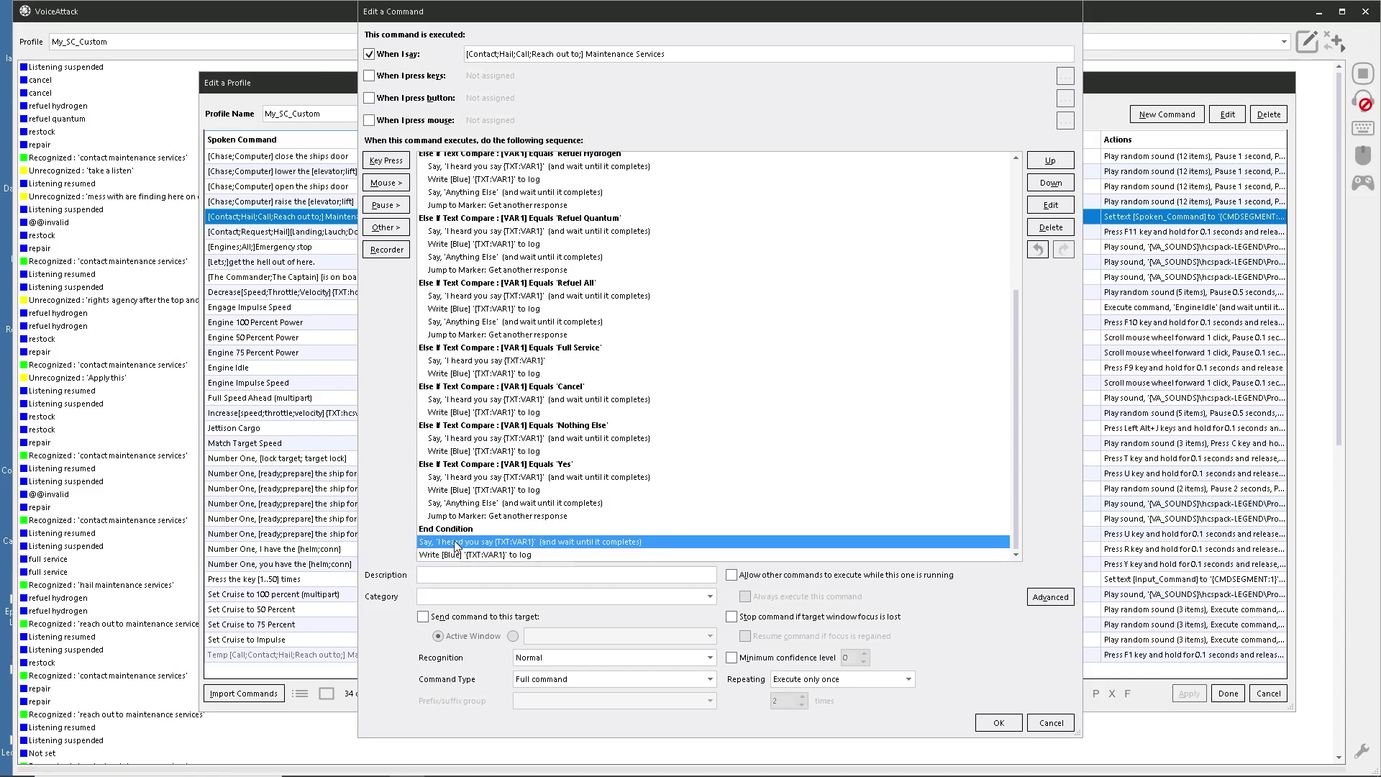
Change the spoken text of the Say action after End Condition to "I did not hear you say anything. Good-bye".
key("Return")
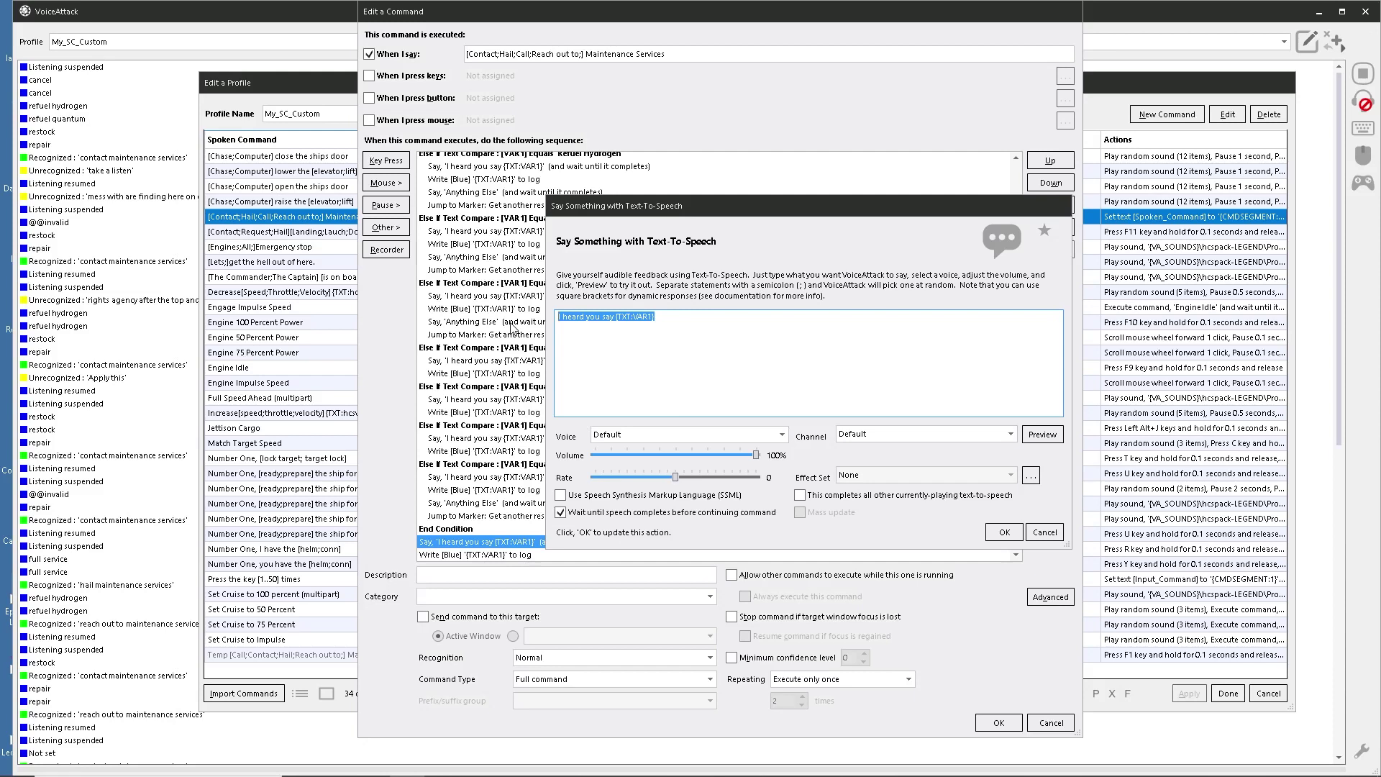
type("I did not ")
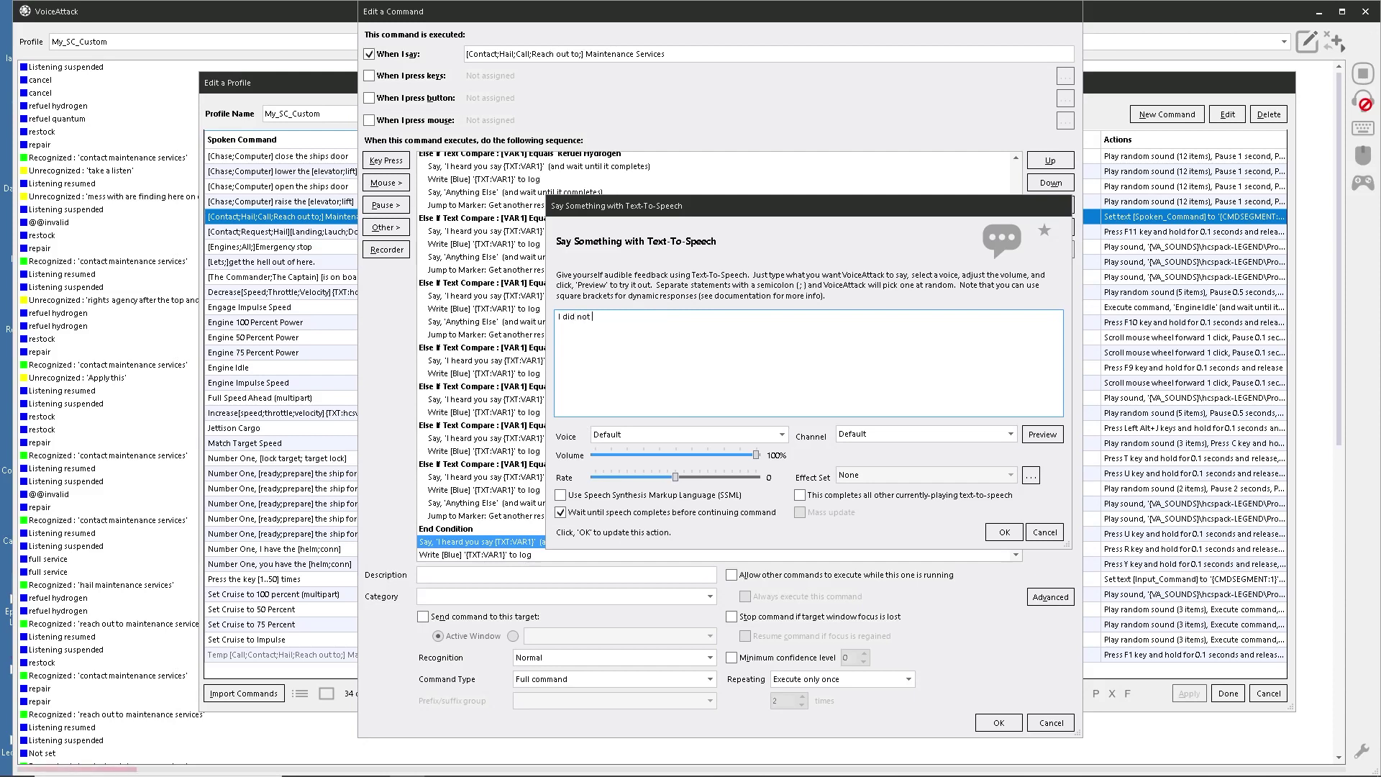
type("hear ytu sa")
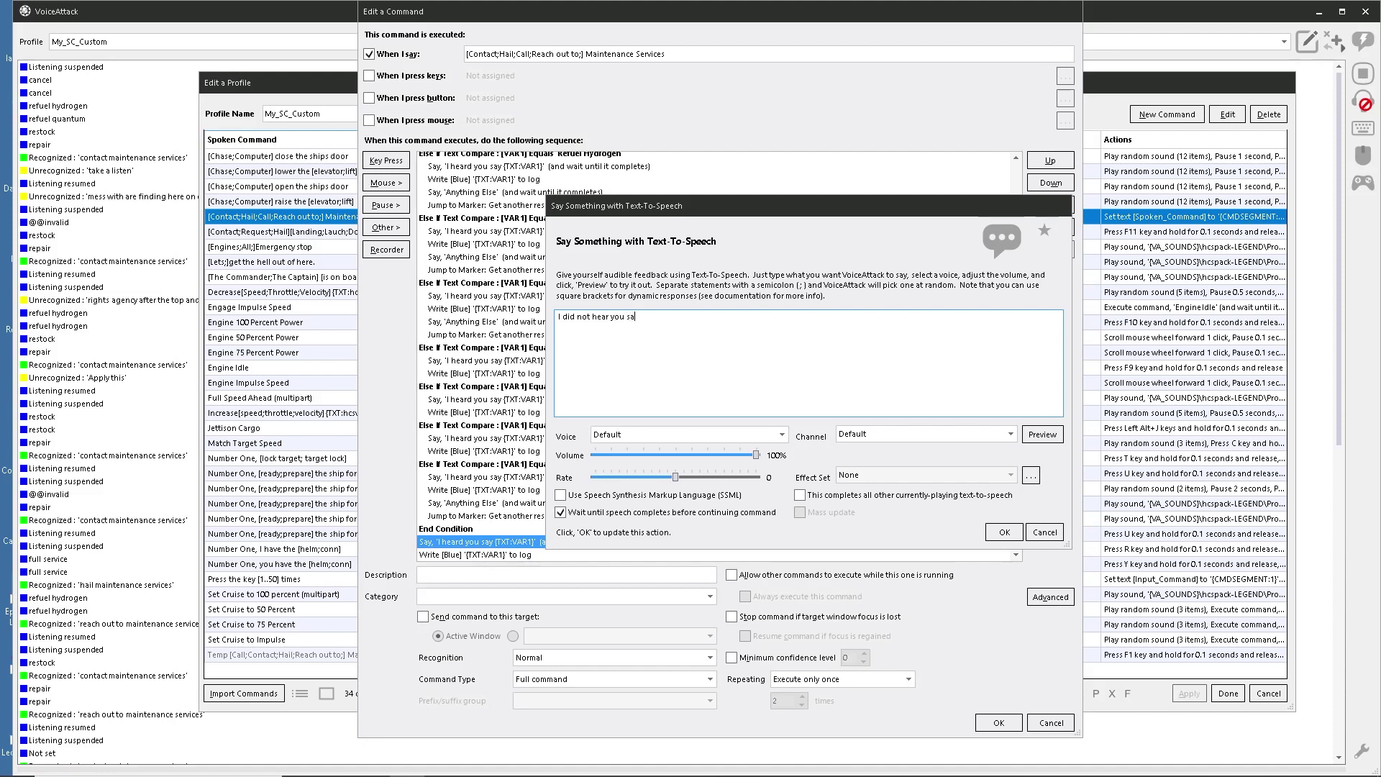
type("y anything.  Good-bye")
left_click(997, 533)
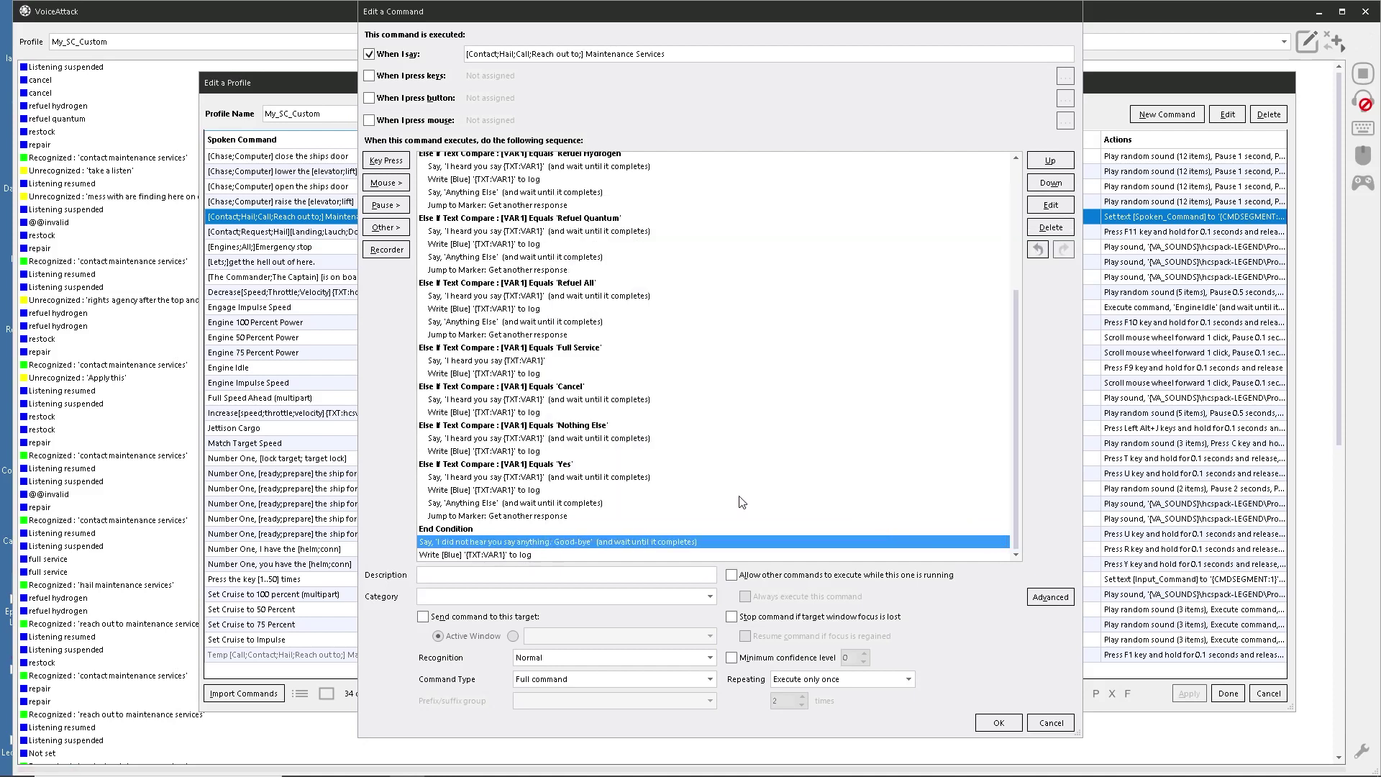
Add an Exit Command action after the log action in the Full Service branch.
scroll(575, 437, "up", 5)
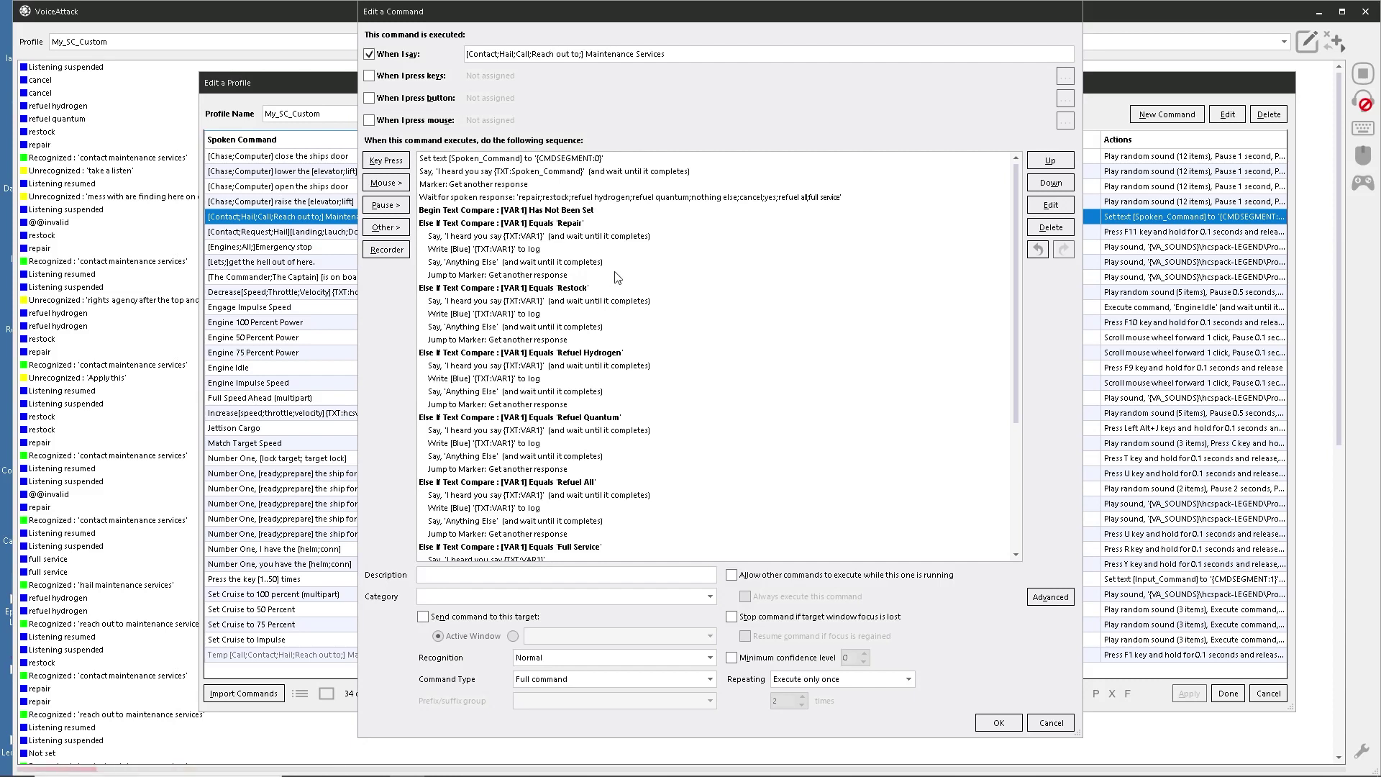
scroll(601, 435, "down", 5)
left_click(561, 541)
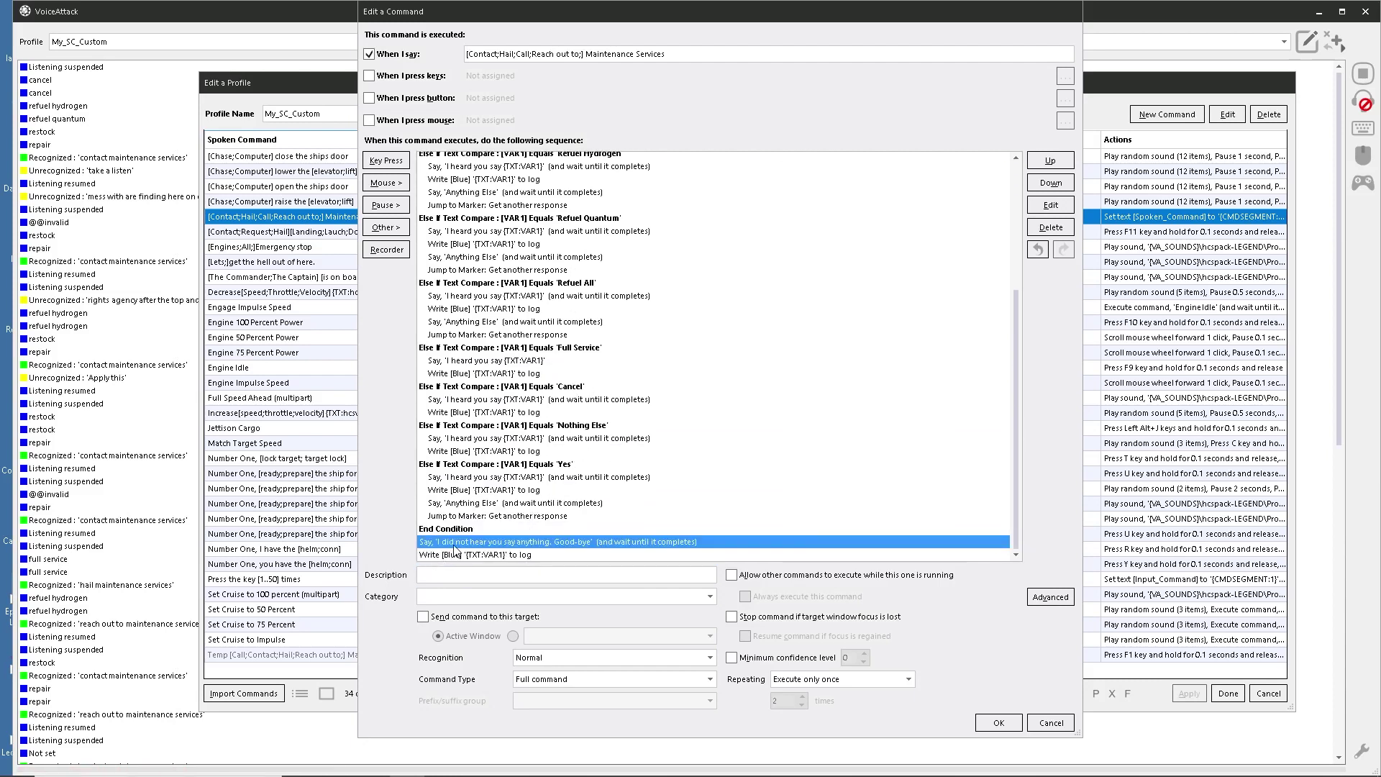
scroll(512, 381, "up", 5)
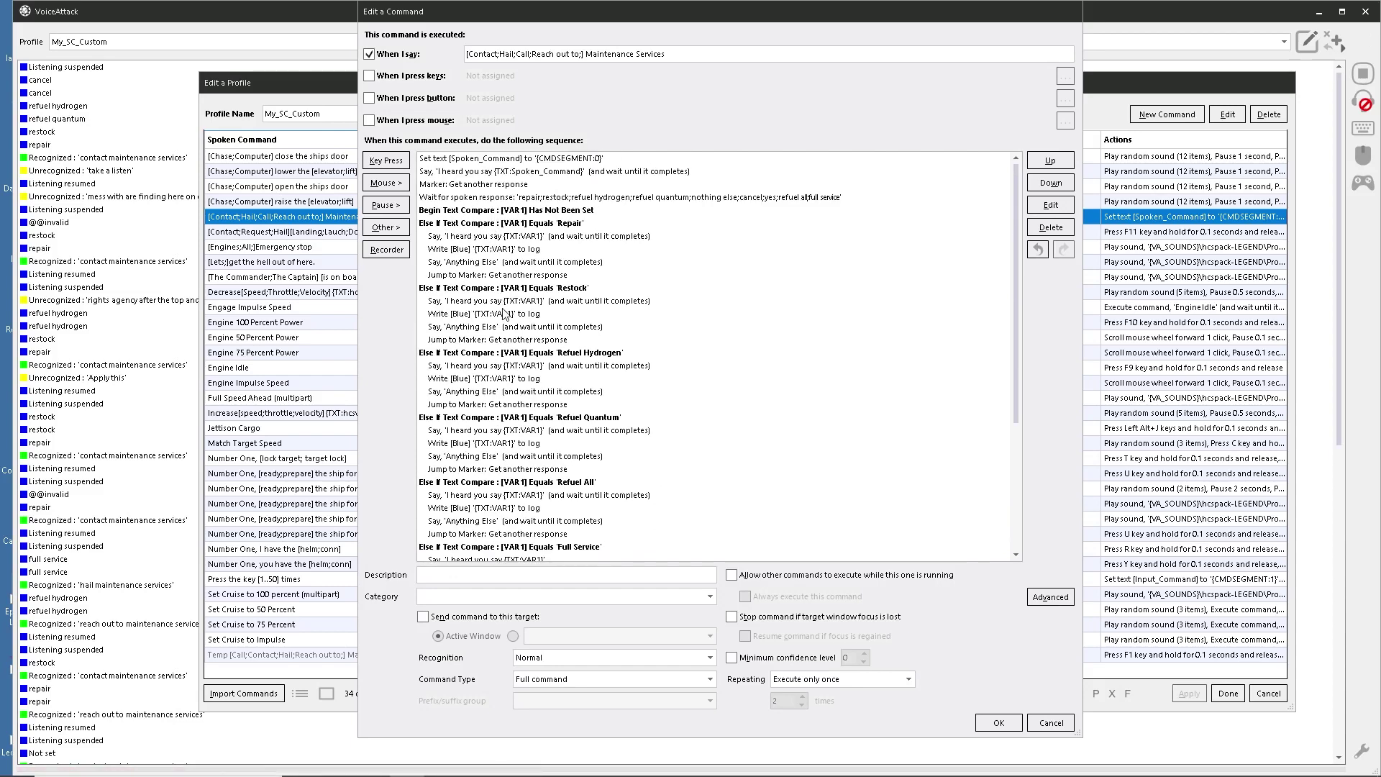
scroll(517, 514, "down", 5)
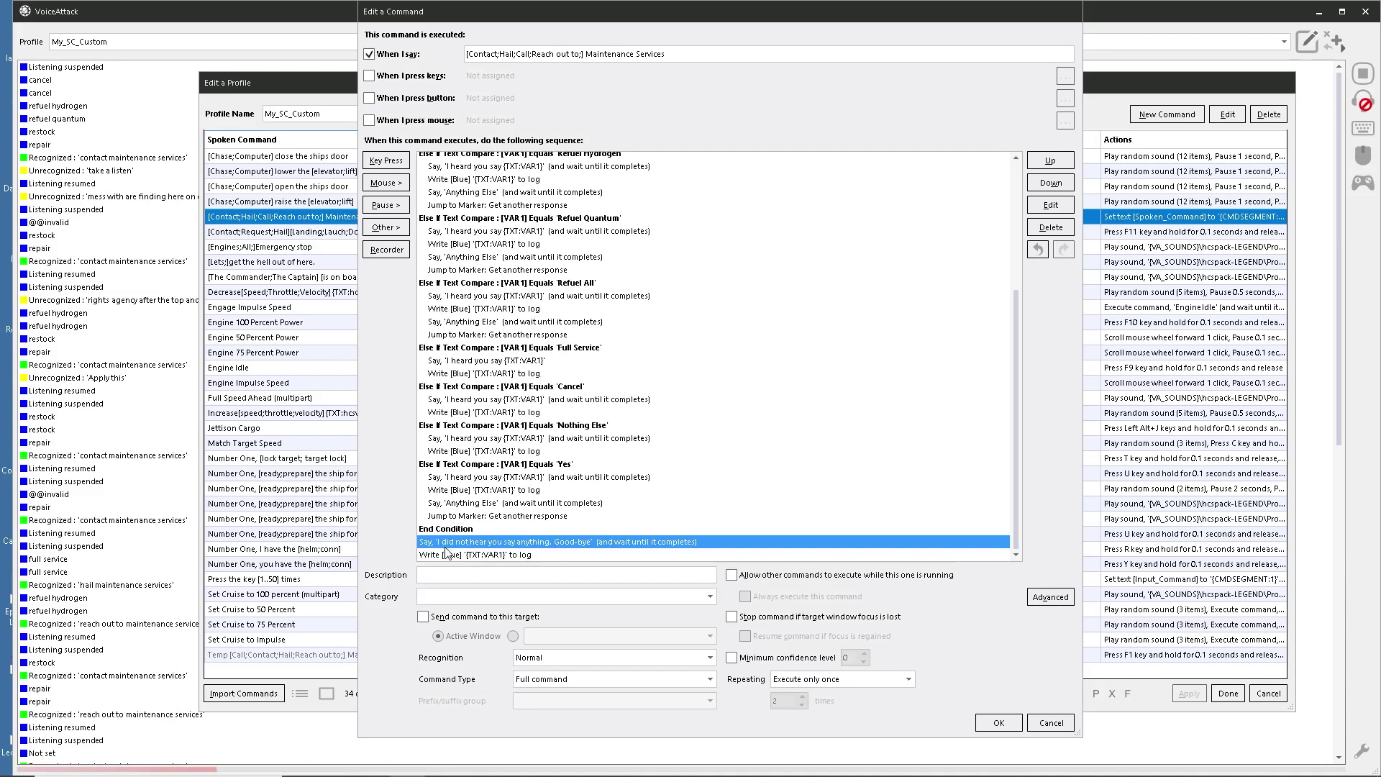
left_click(494, 375)
right_click(492, 376)
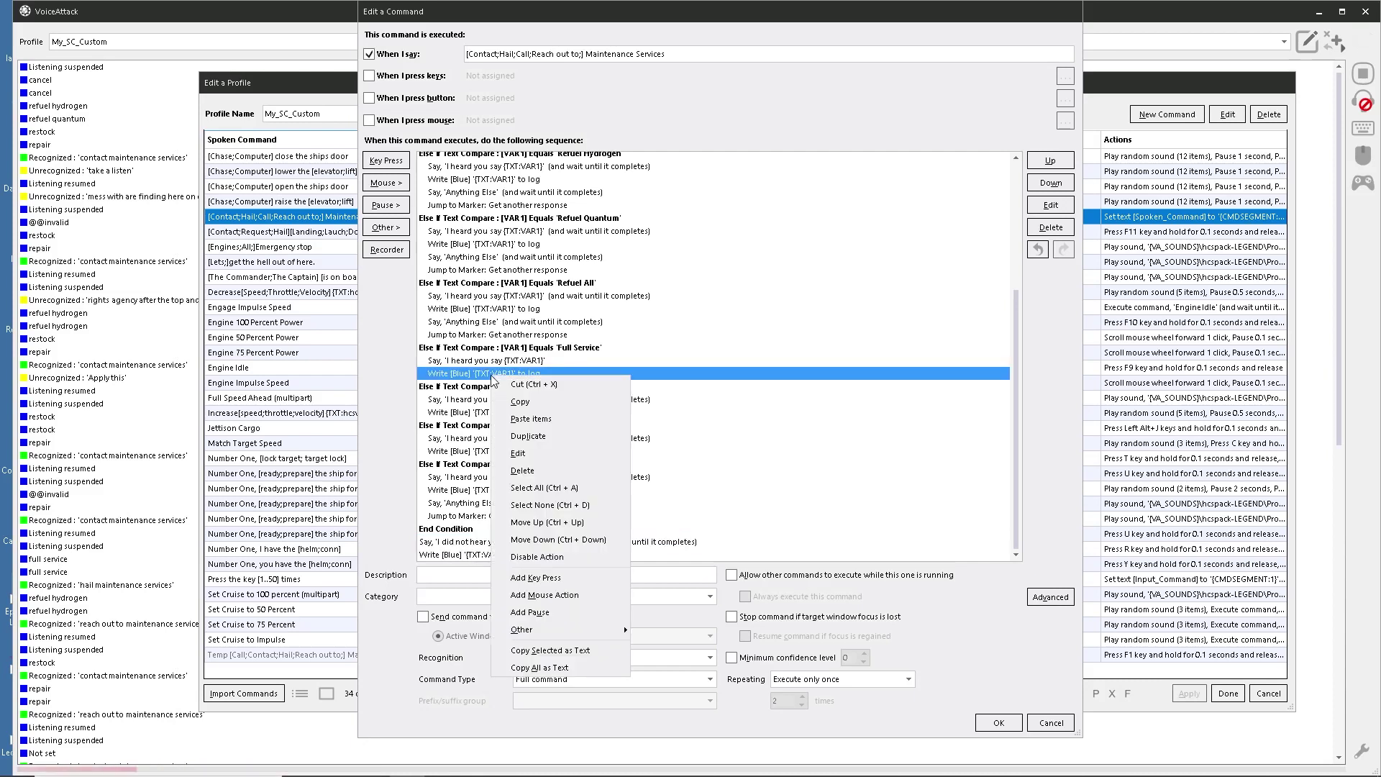
left_click(427, 374)
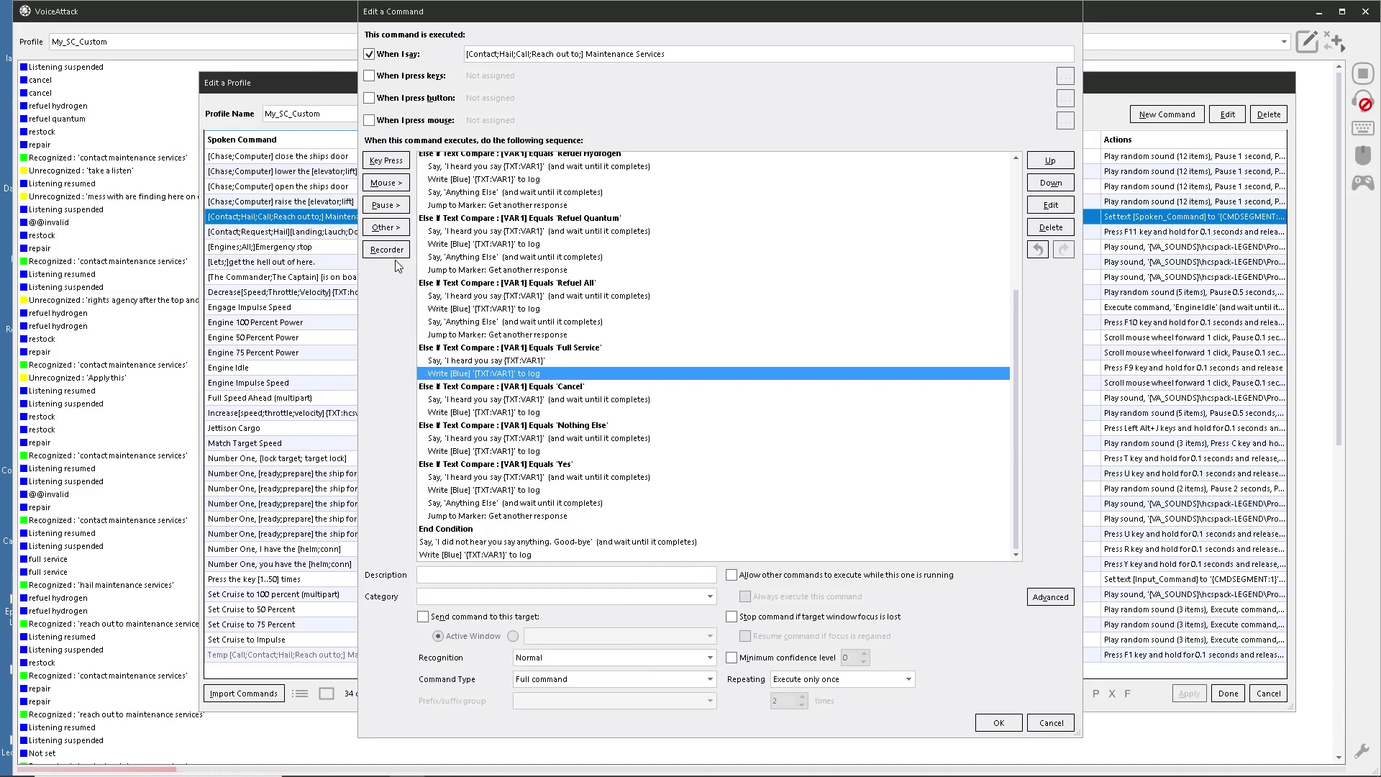
left_click(388, 227)
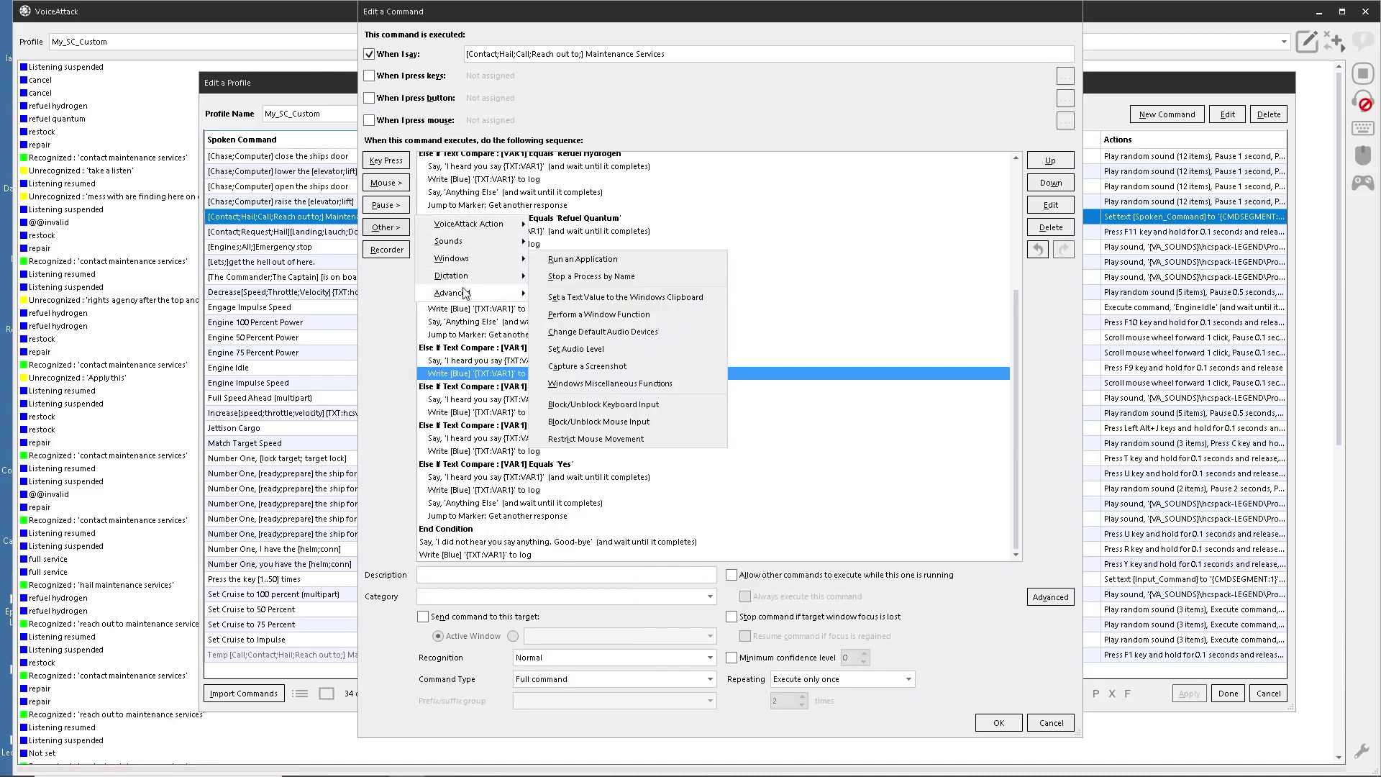
mouse_move(464, 295)
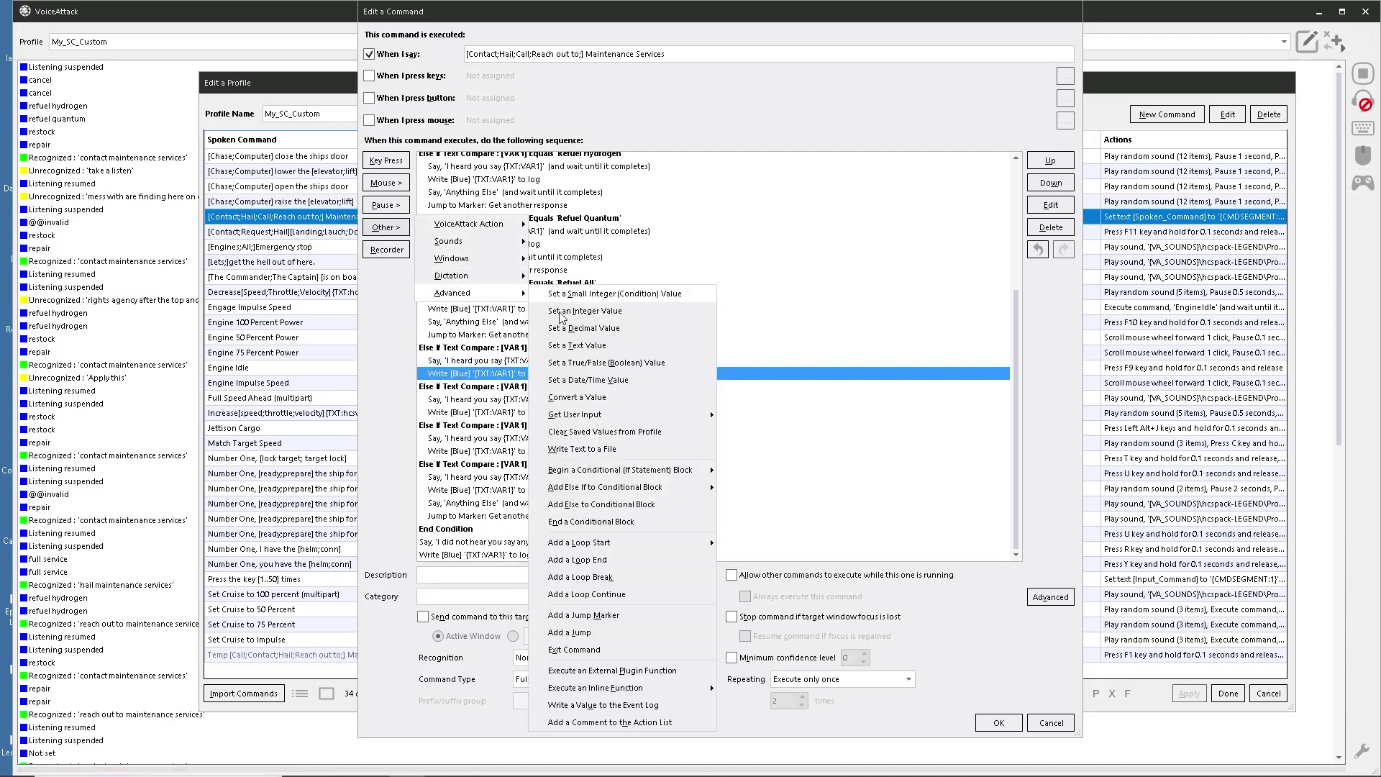
left_click(575, 649)
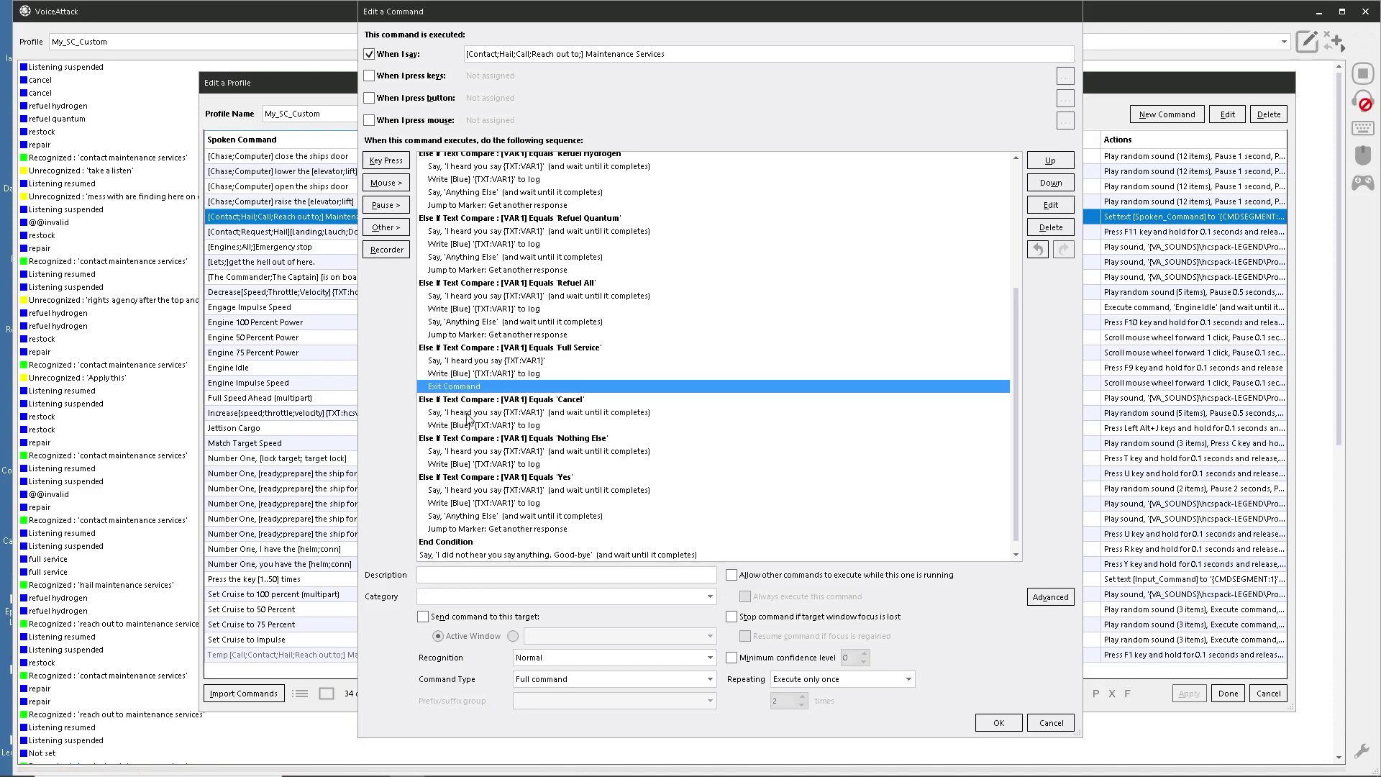
Duplicate the Exit Command action and place copies at the end of the Cancel and Nothing Else branches.
right_click(464, 388)
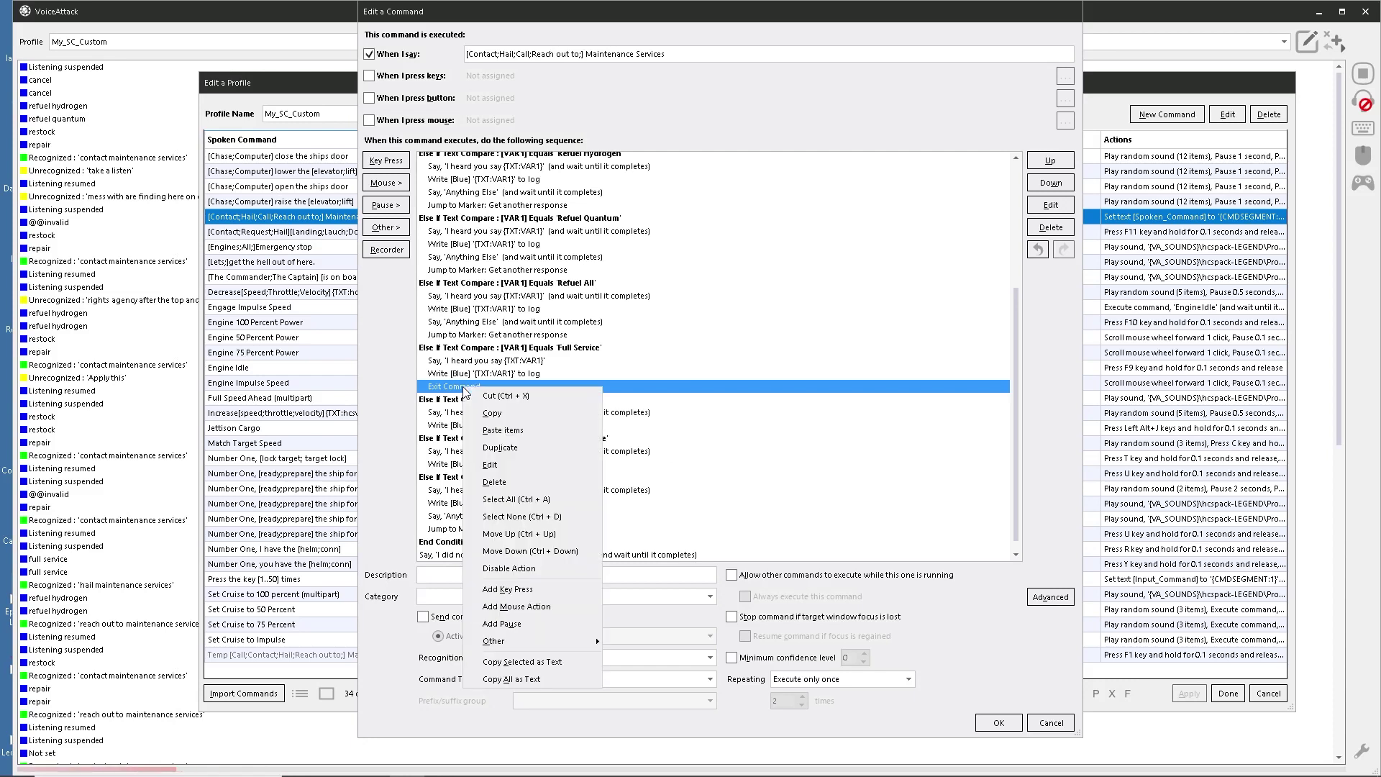
left_click(488, 449)
left_click_drag(454, 400, 561, 447)
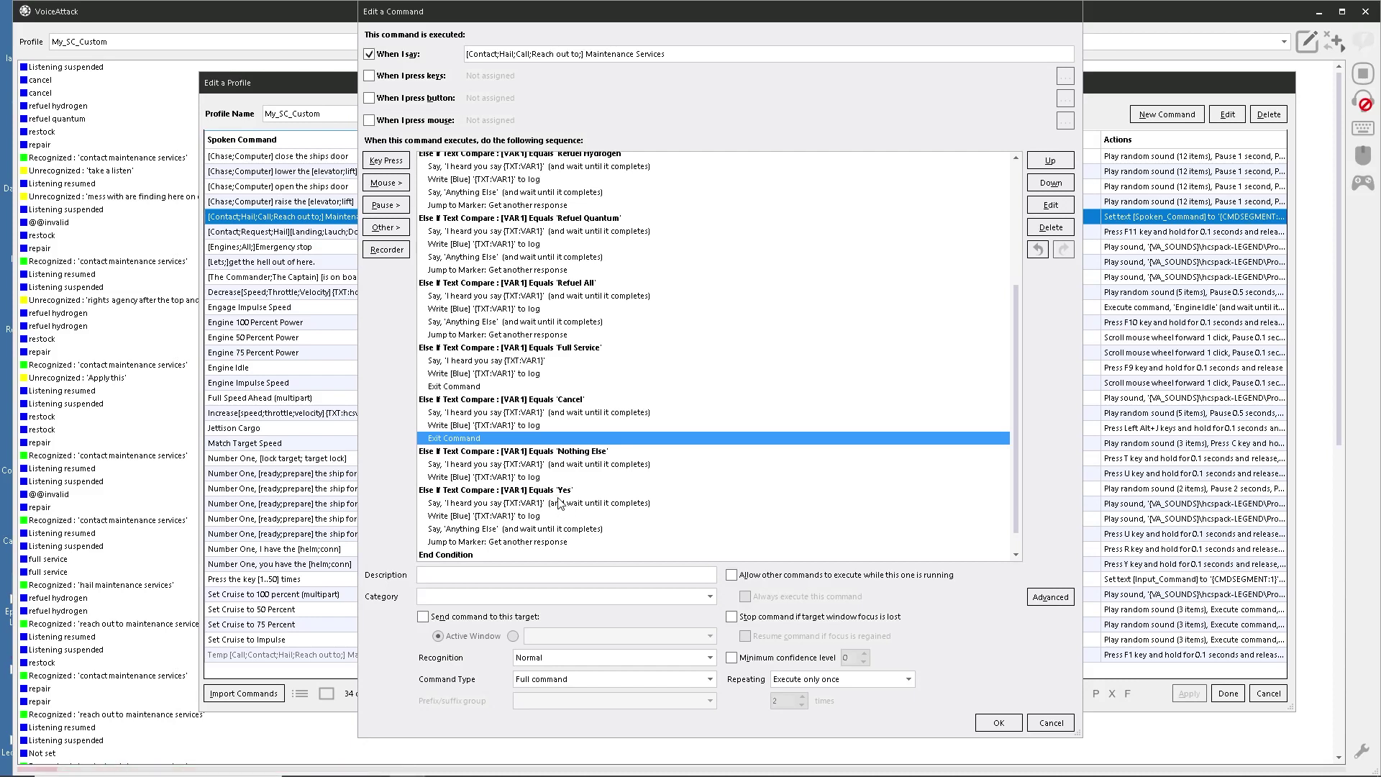
right_click(461, 389)
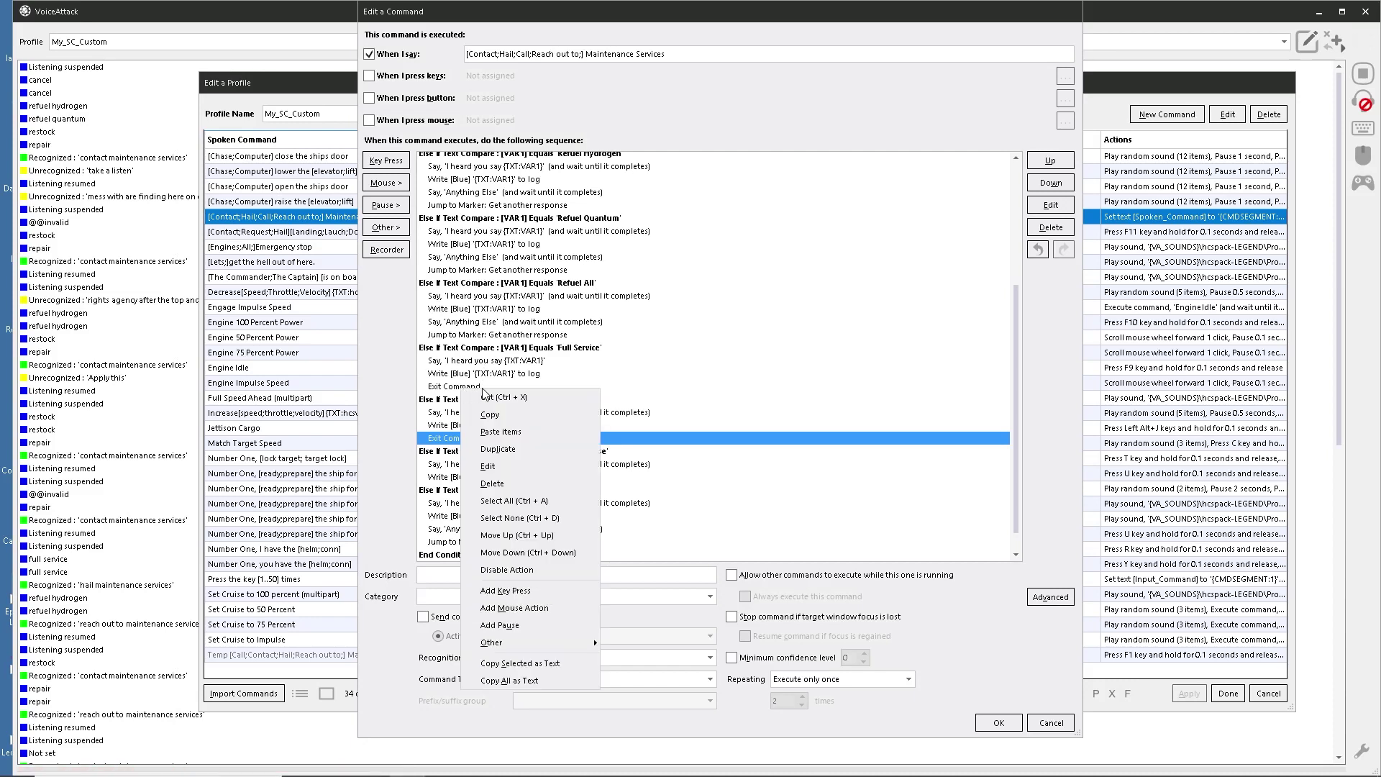
left_click(496, 448)
left_click_drag(456, 451, 518, 496)
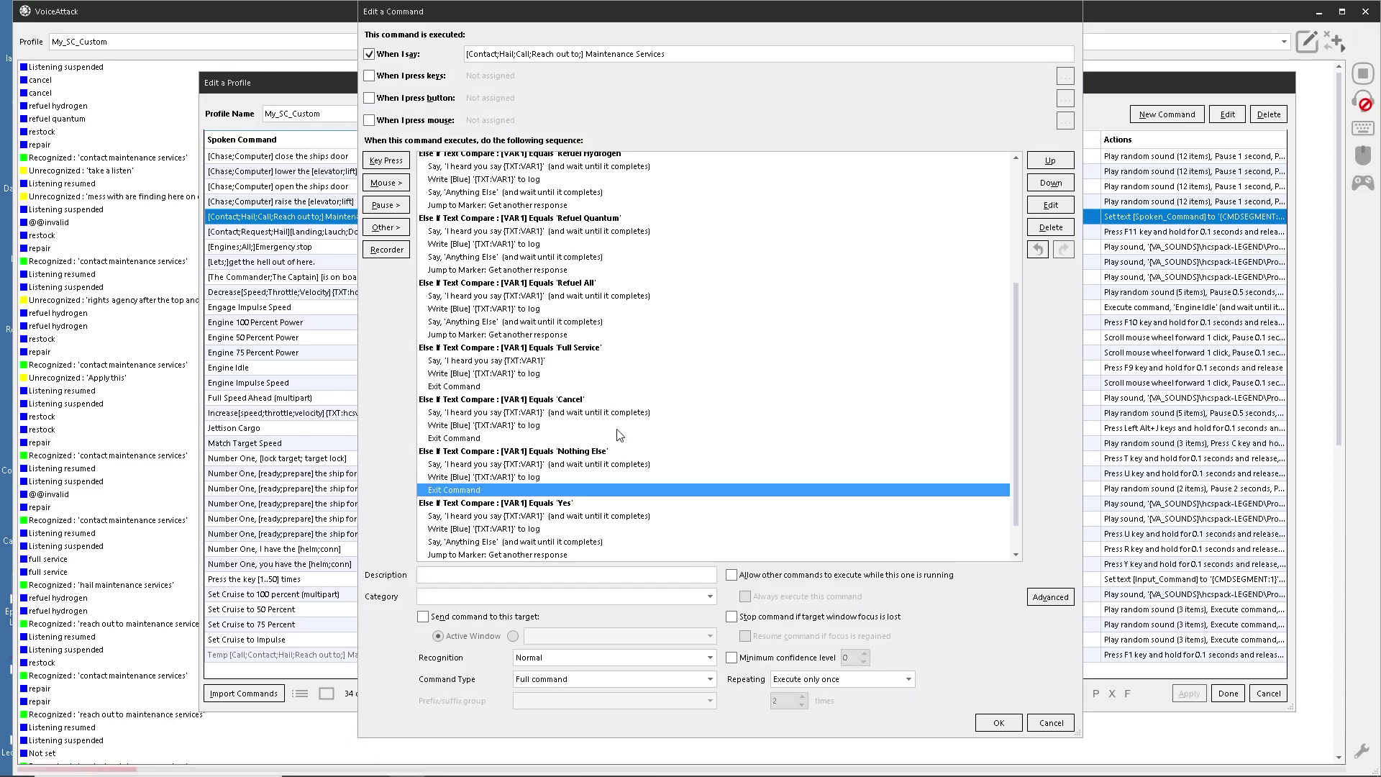
Check the sequence with its Exit Command actions, then save the Maintenance Services command and apply the profile changes.
scroll(560, 481, "down", 1)
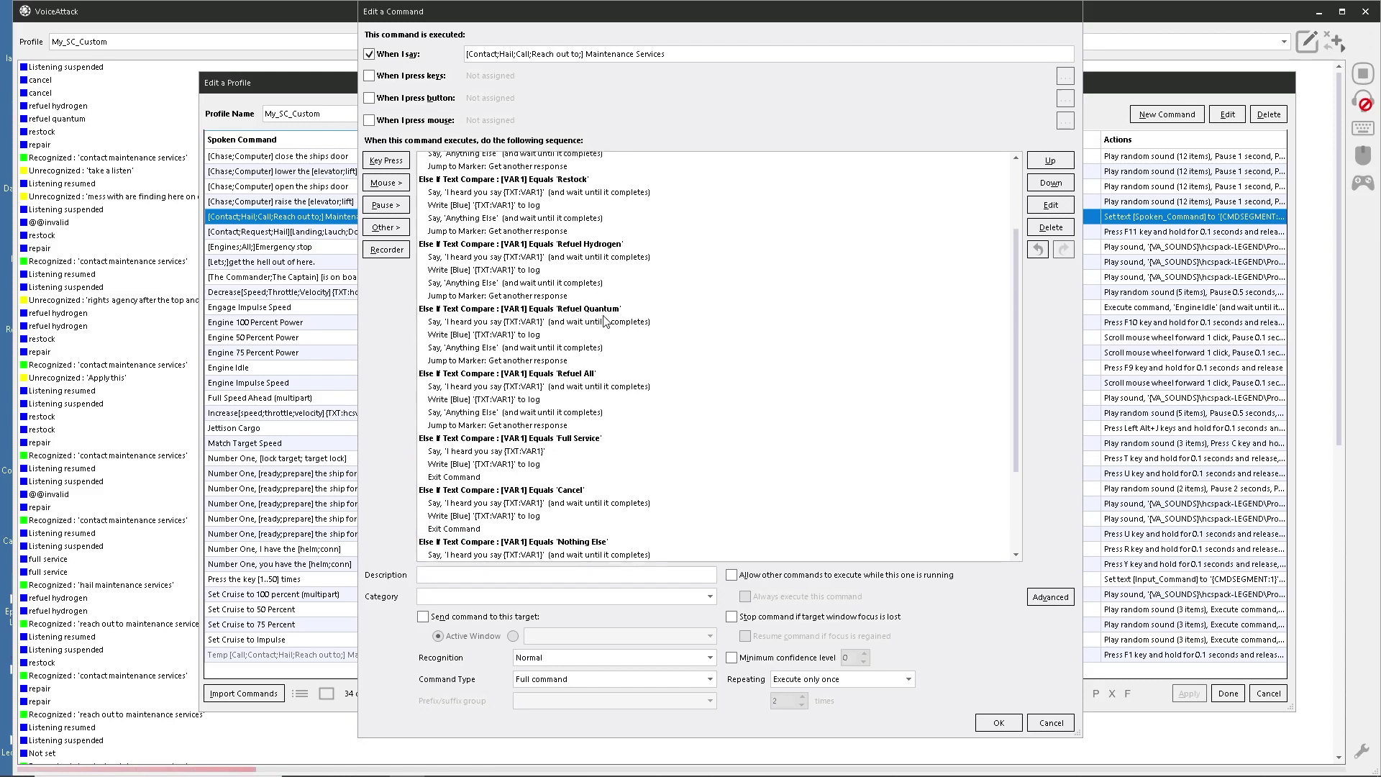
scroll(612, 328, "up", 6)
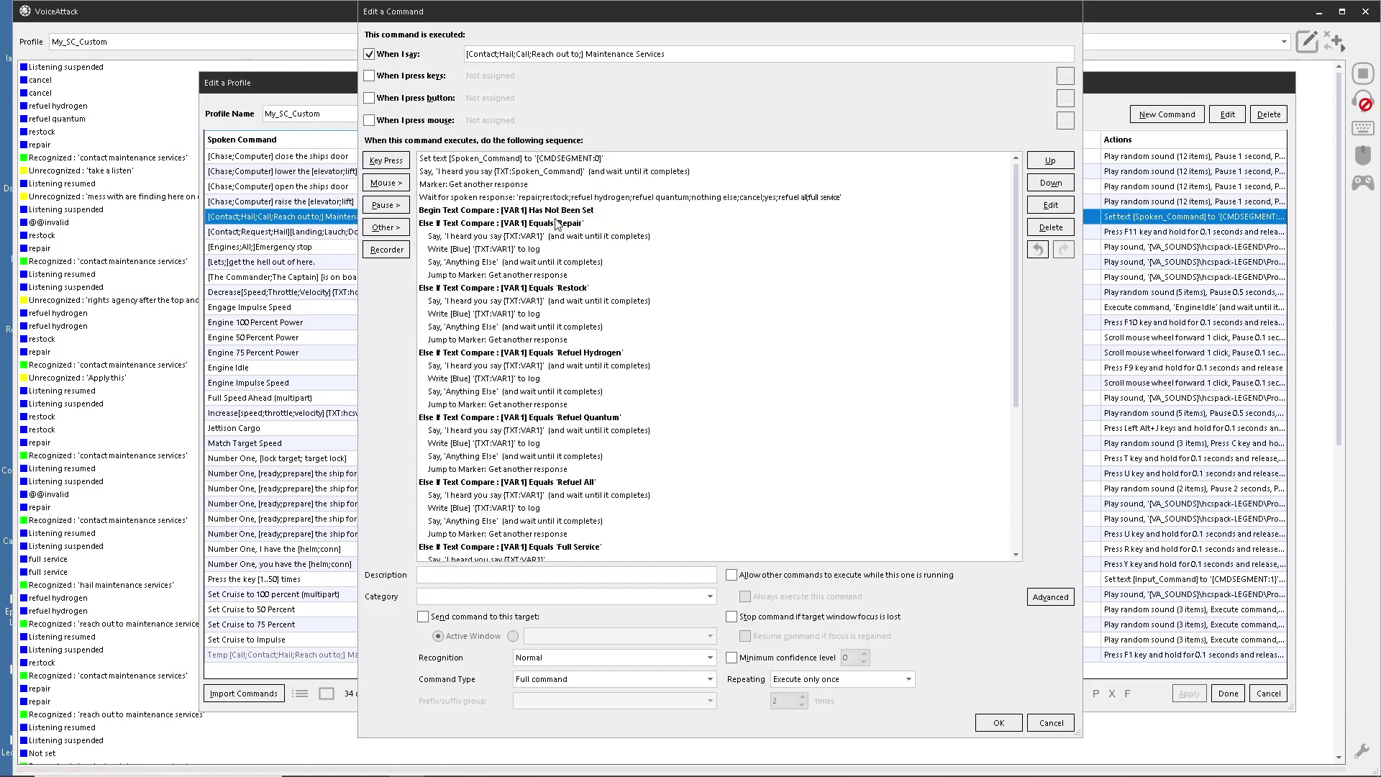
scroll(615, 413, "down", 7)
left_click(483, 452)
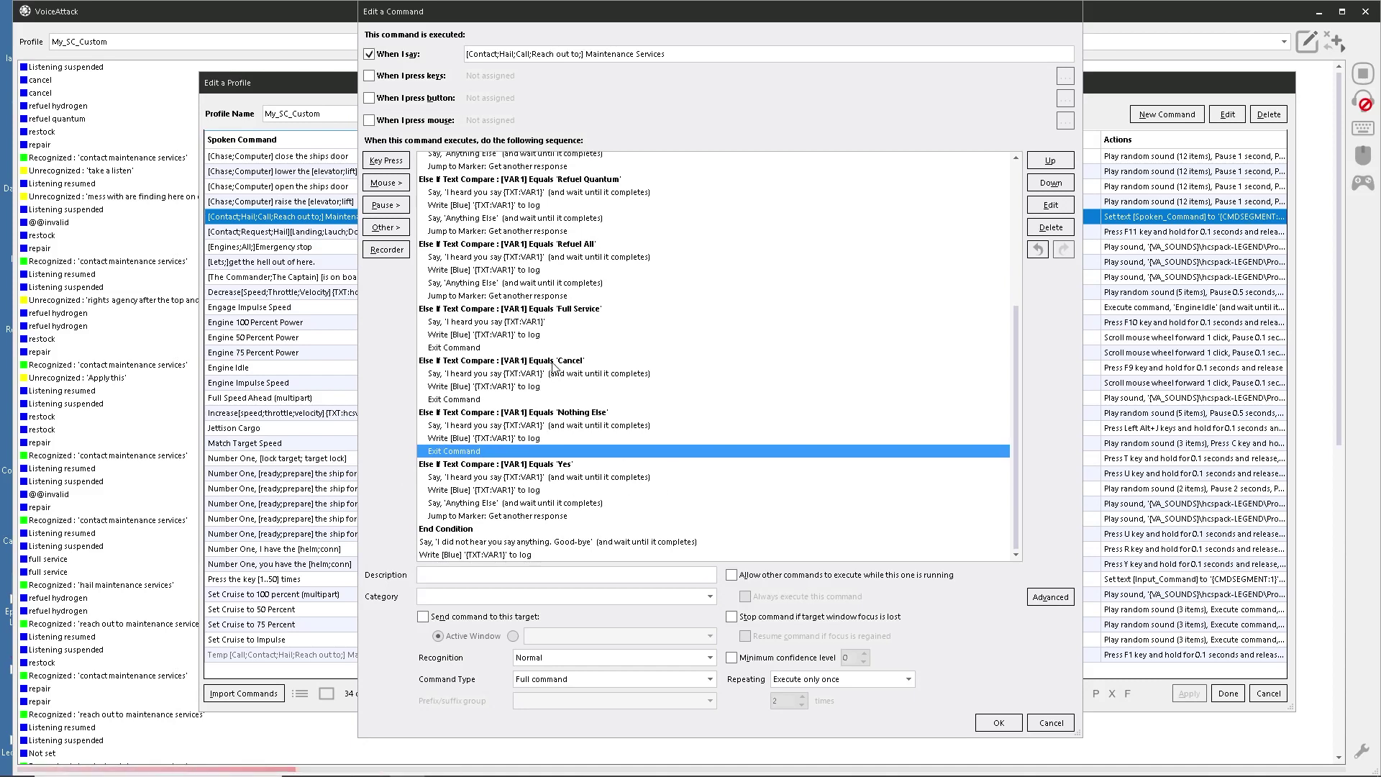
scroll(576, 288, "up", 3)
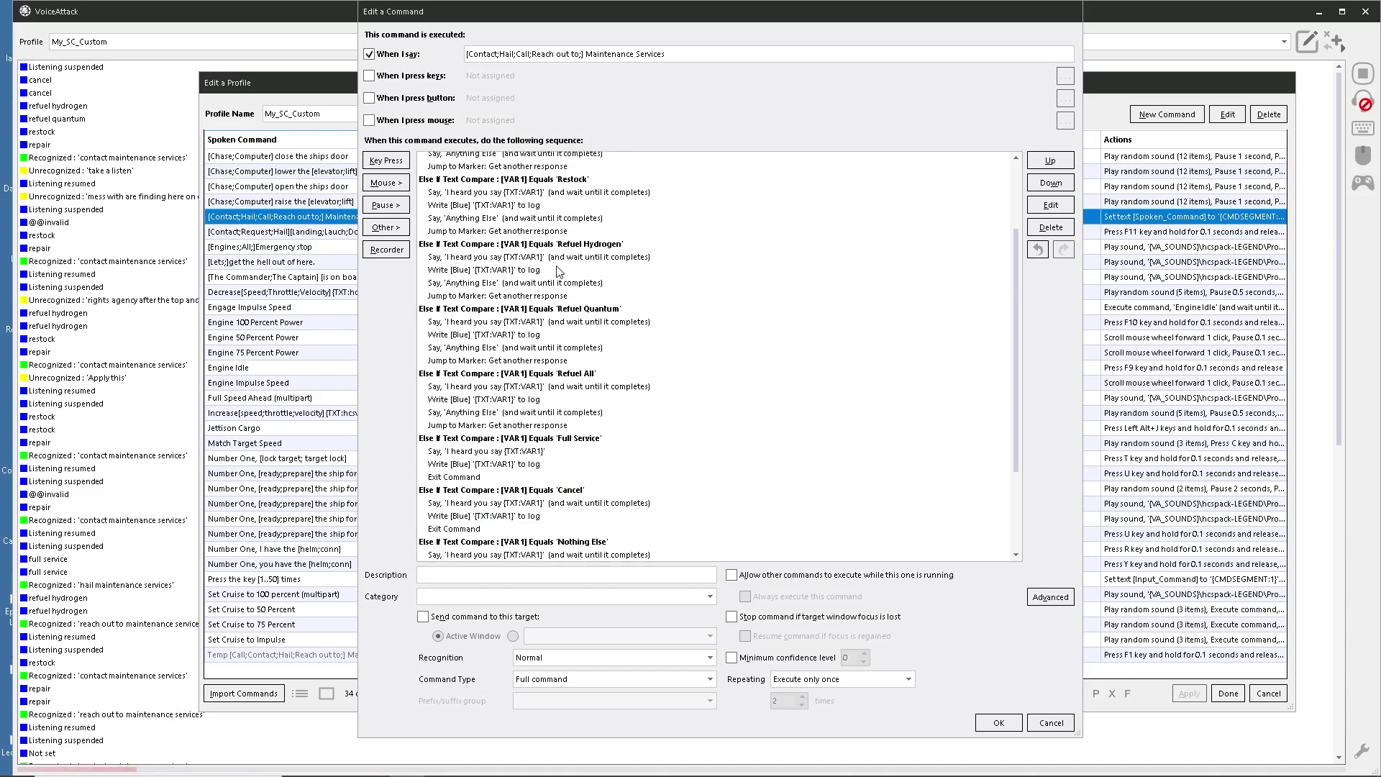
scroll(567, 273, "up", 3)
scroll(572, 267, "down", 6)
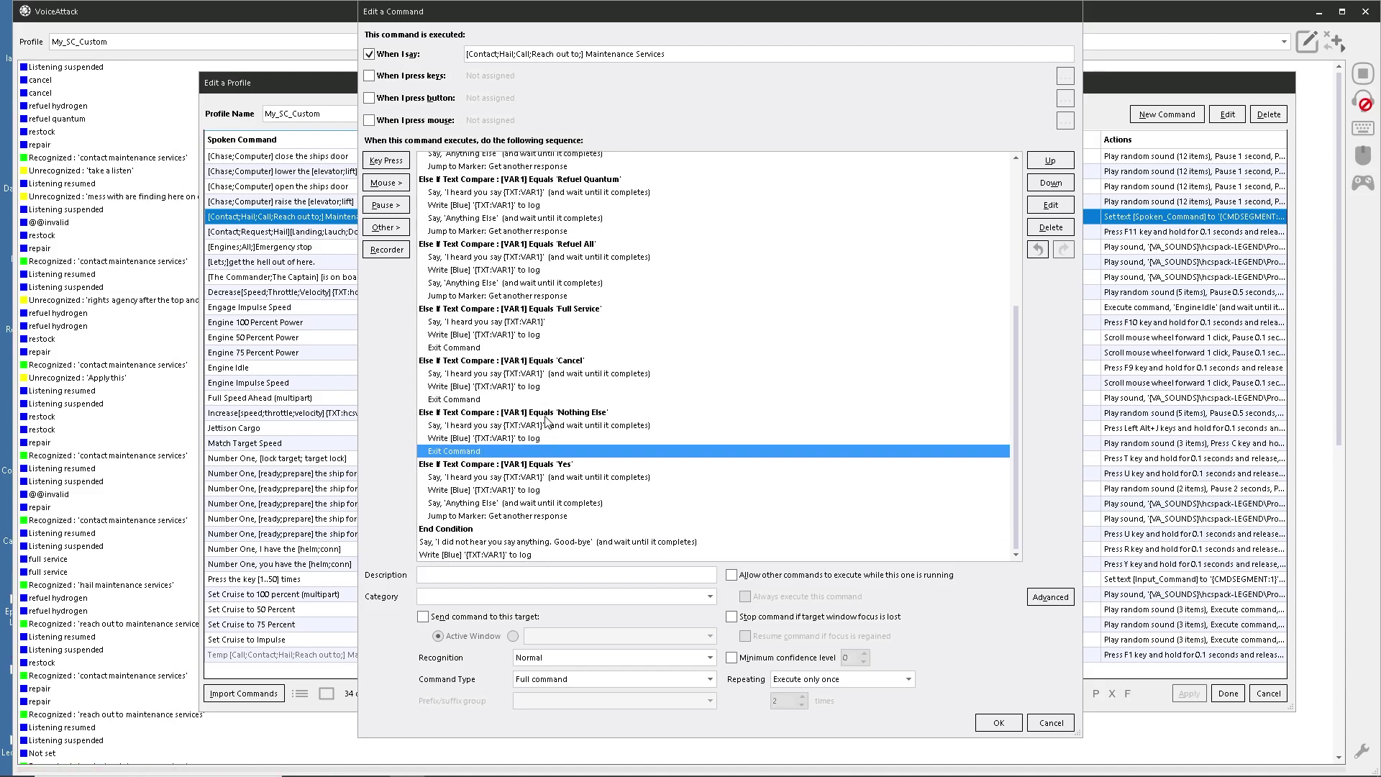
left_click(997, 722)
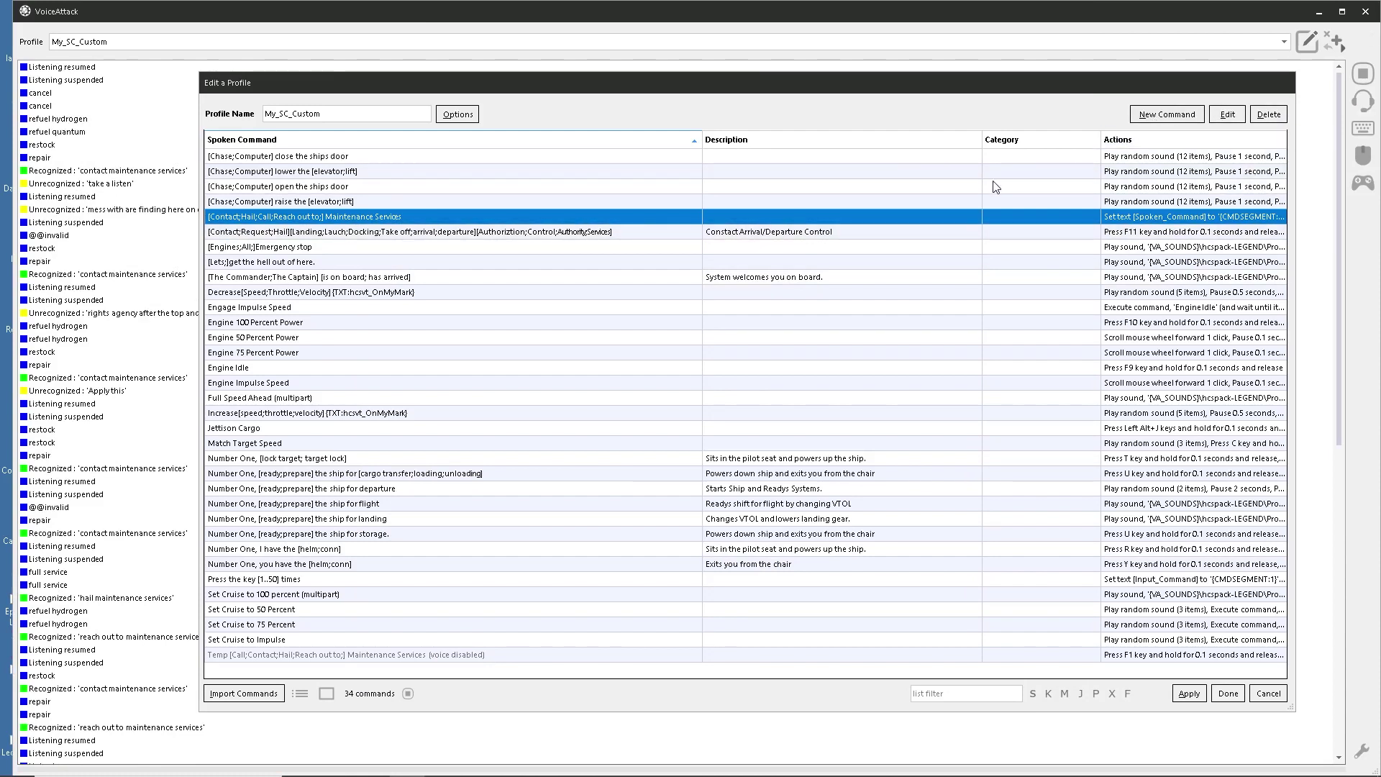
left_click(1185, 701)
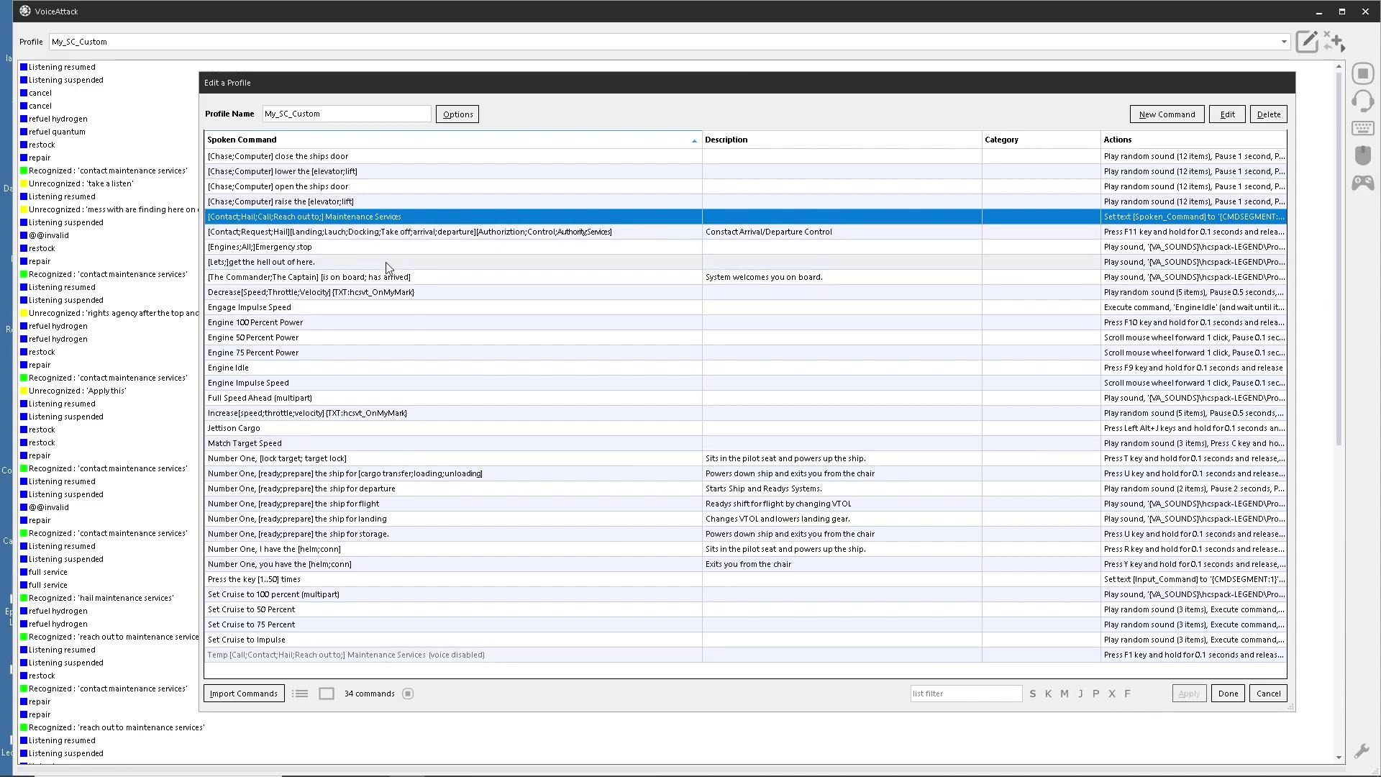
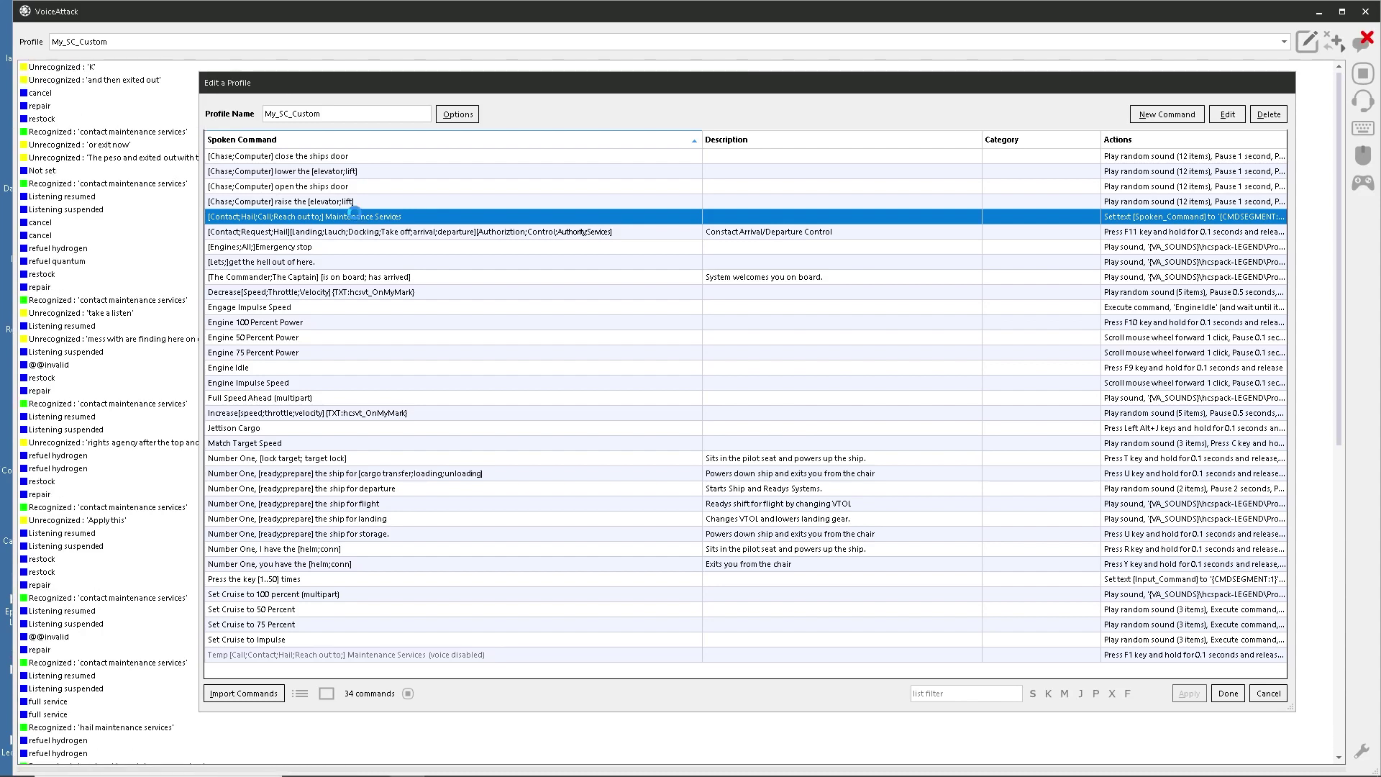
Open the Maintenance Services command and review its sequence and the Wait For Spoken Response settings without changing them.
double_click(354, 215)
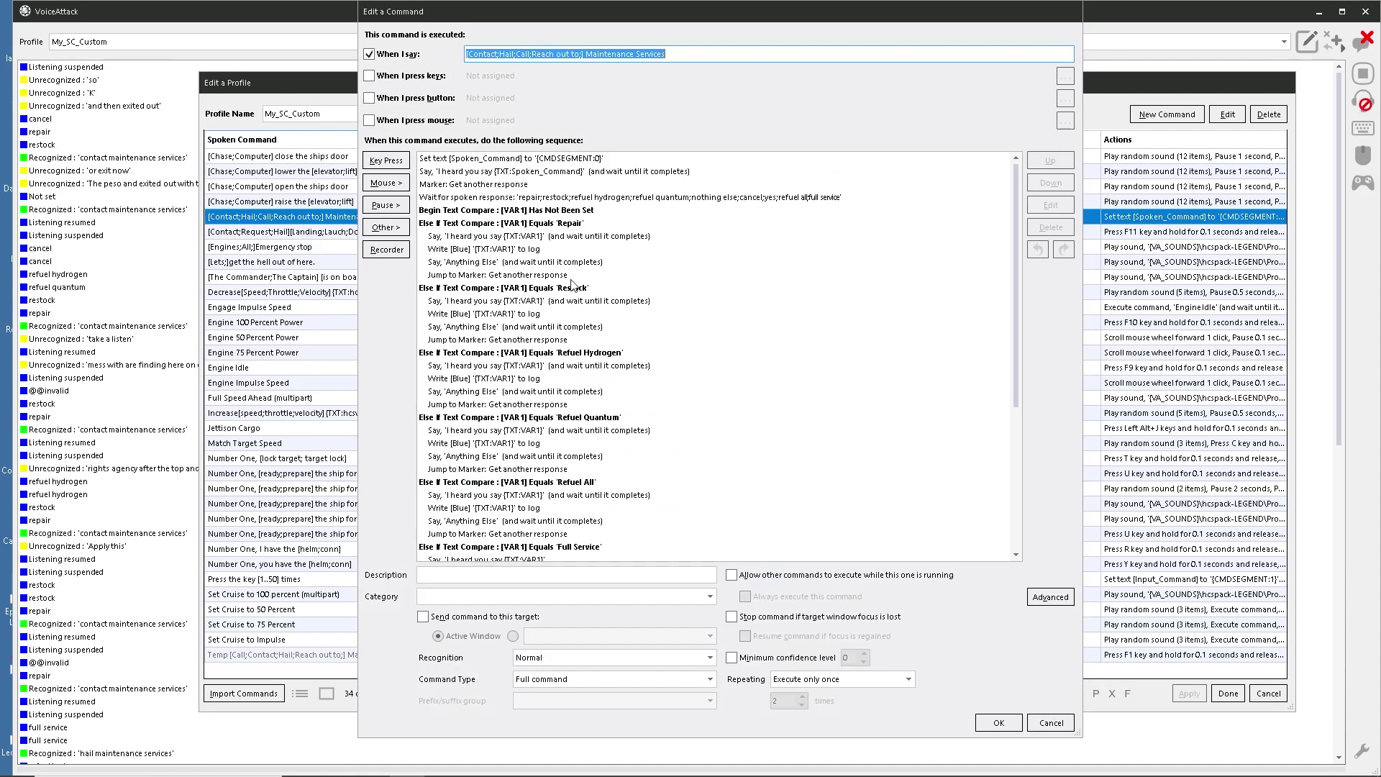
scroll(572, 283, "down", 6)
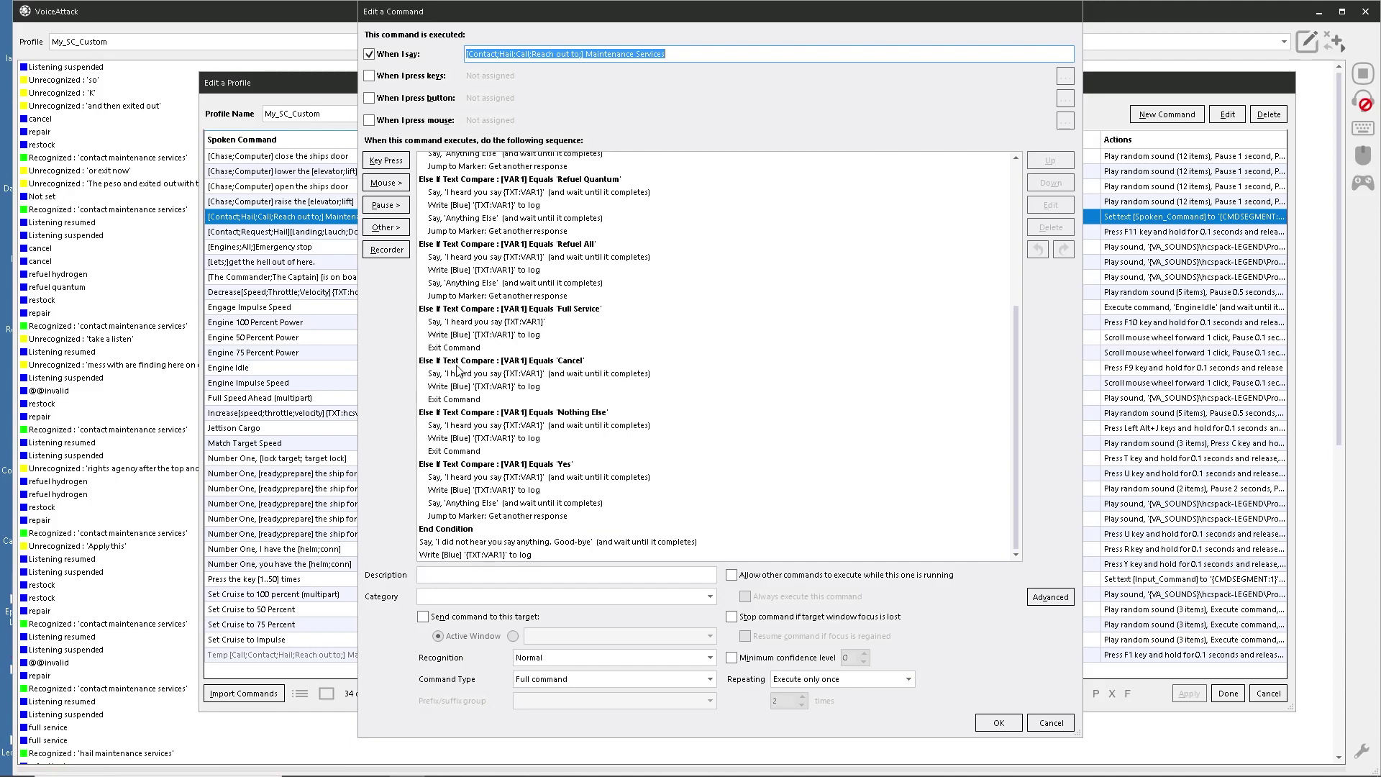
scroll(529, 393, "up", 3)
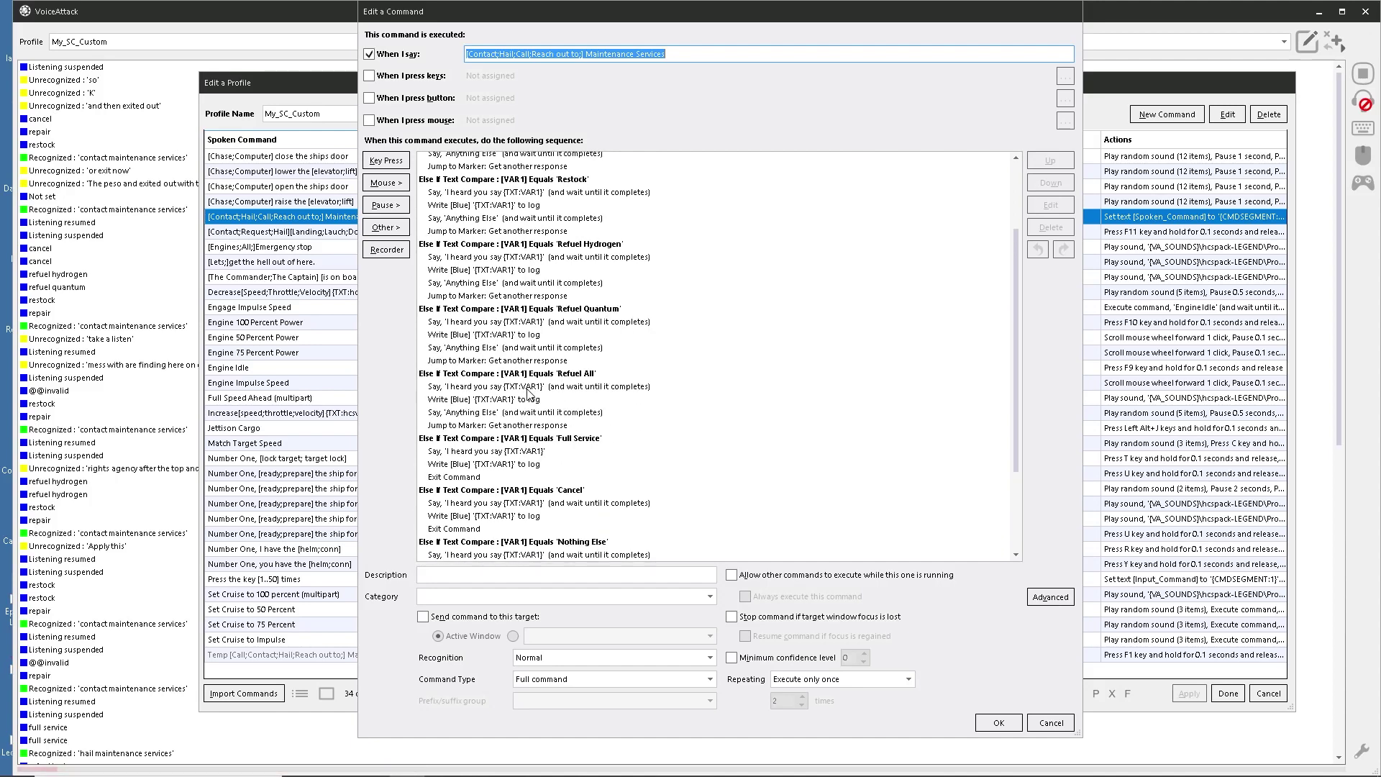
scroll(529, 394, "up", 3)
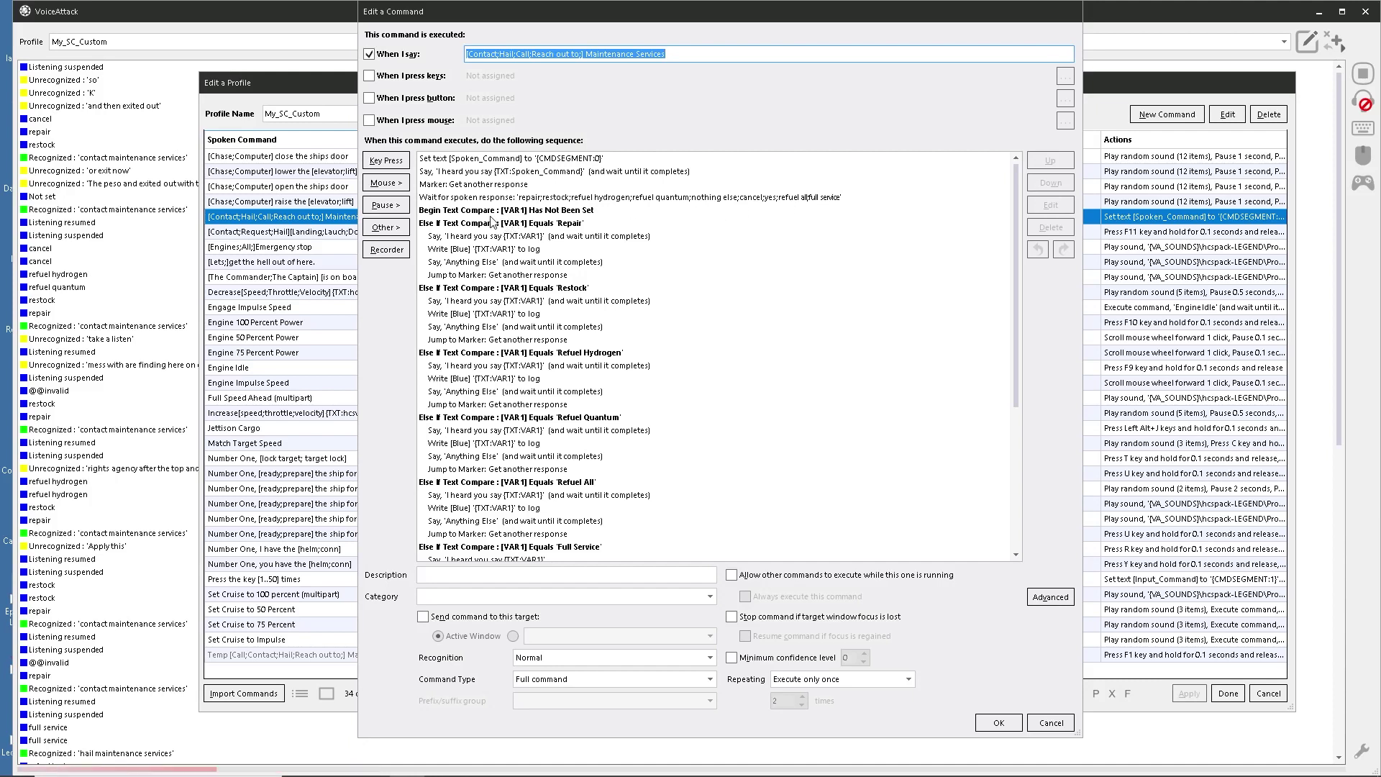
left_click(465, 199)
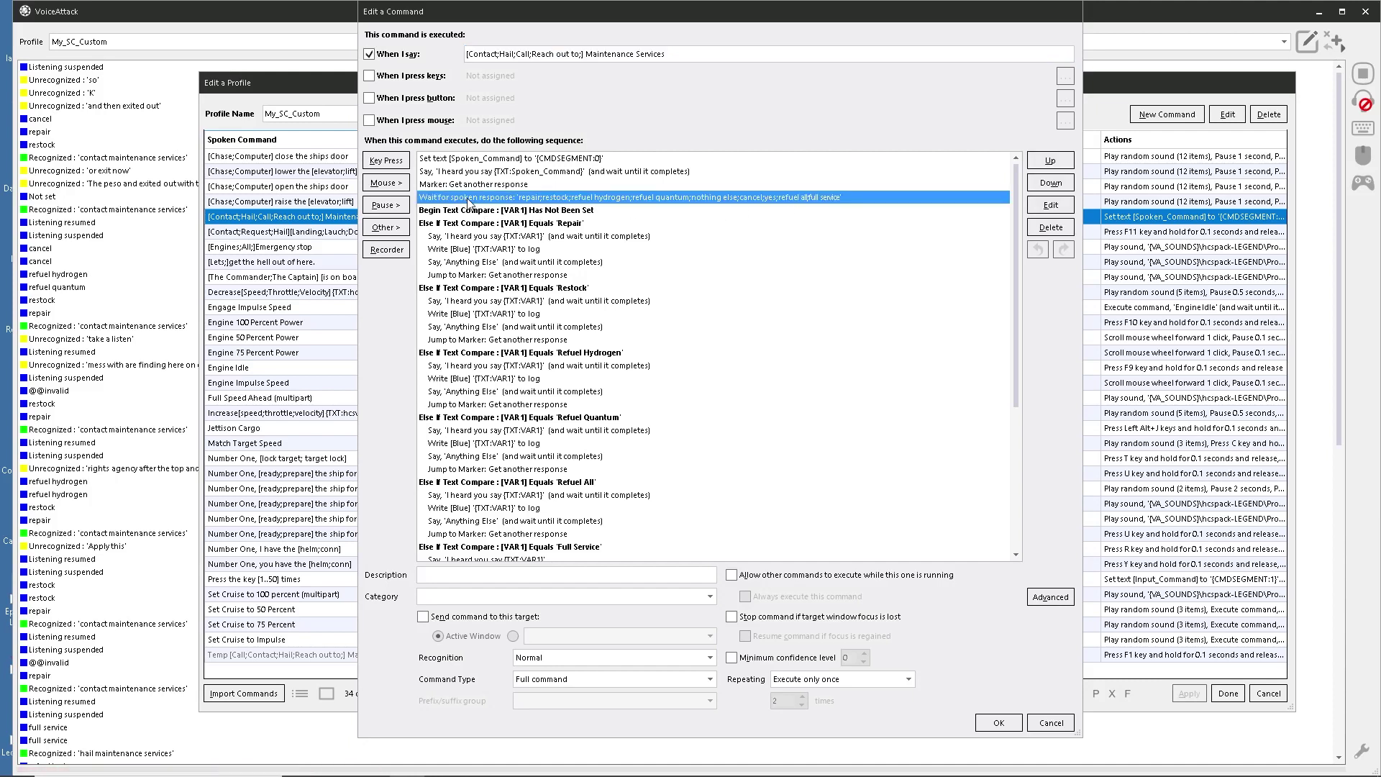
double_click(468, 201)
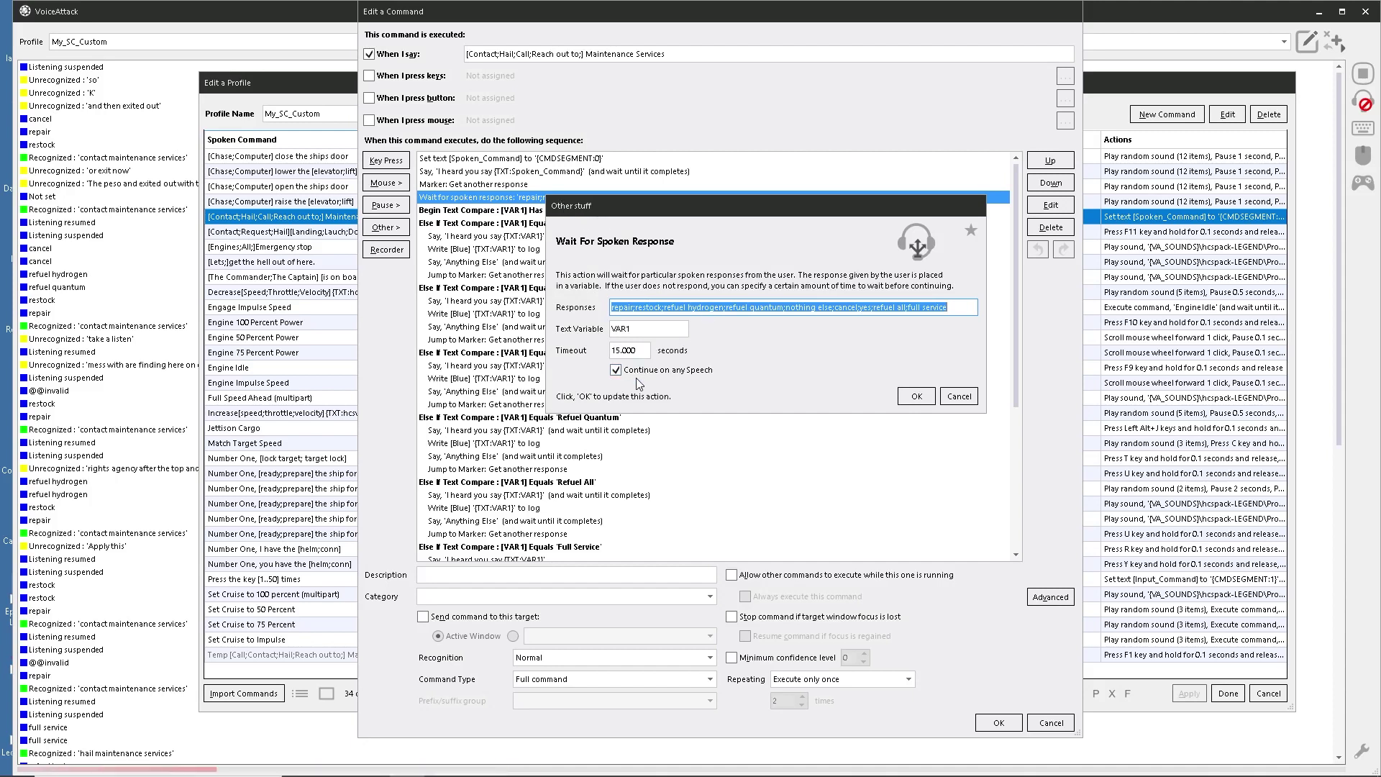
left_click(963, 401)
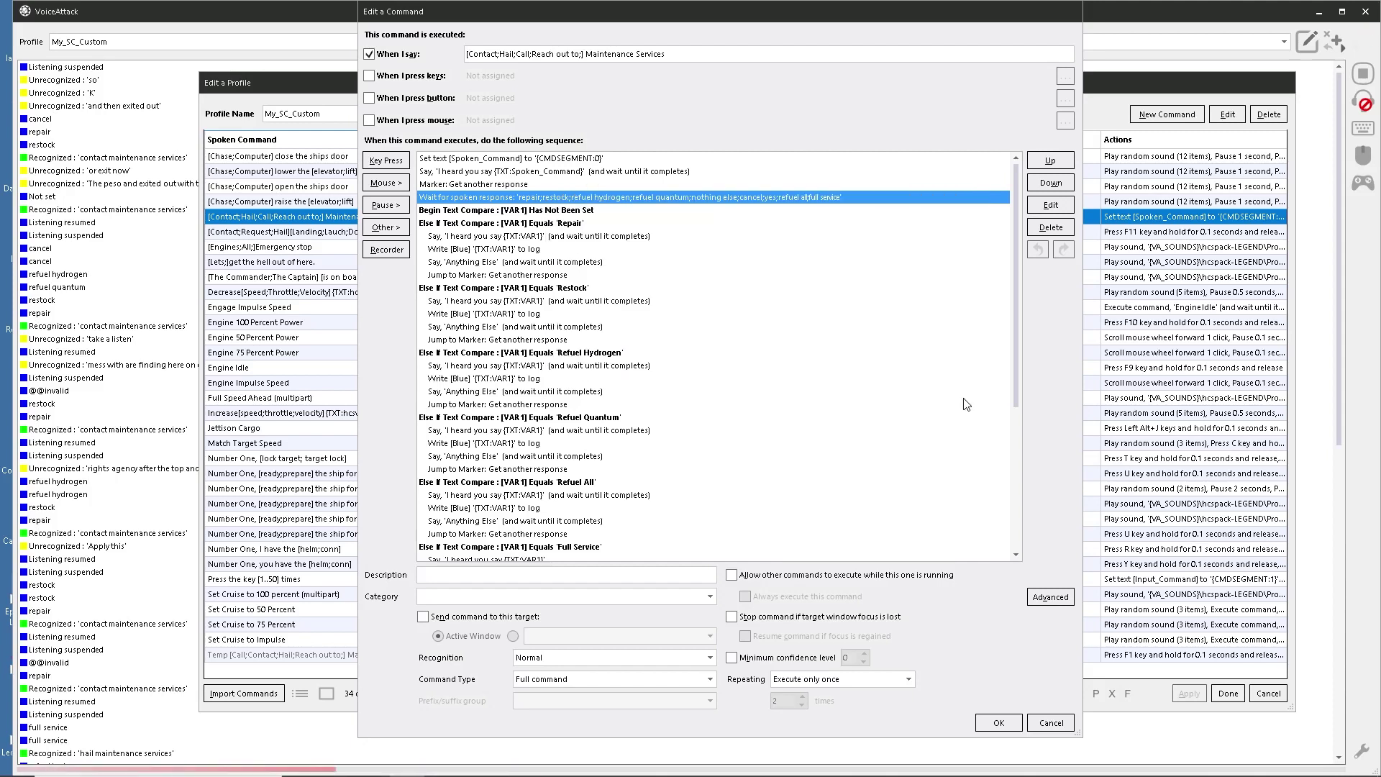
Add an Else to the conditional block directly above End Condition, after the Yes branch.
scroll(633, 440, "down", 6)
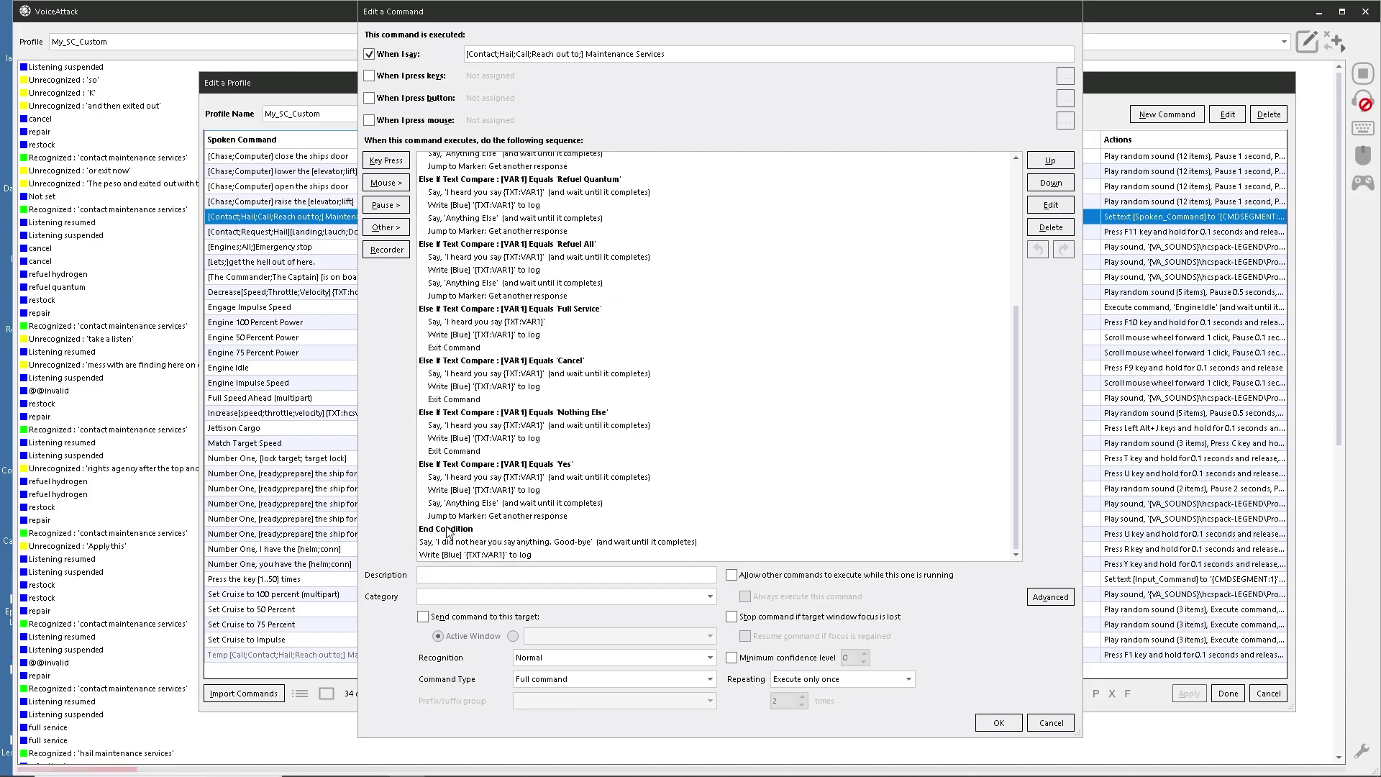
left_click(447, 530)
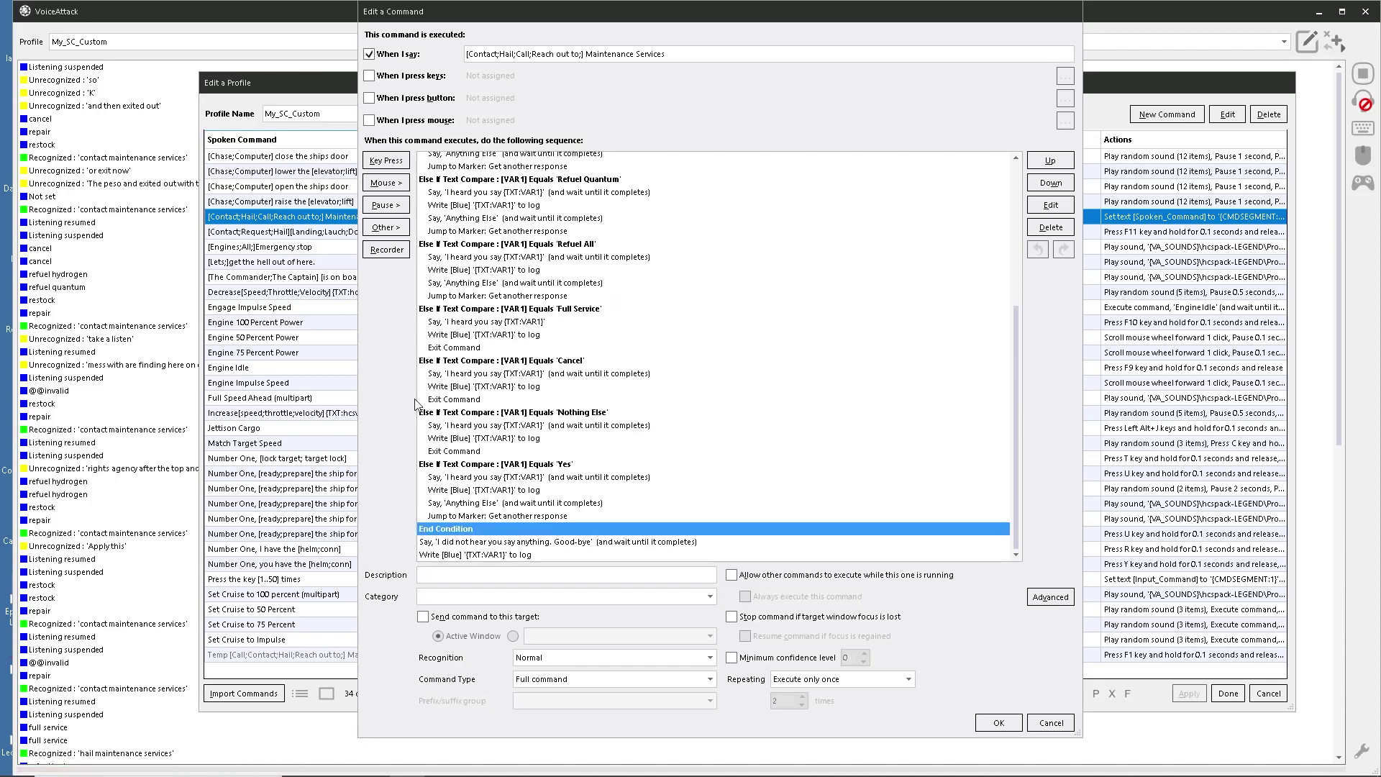
left_click(386, 227)
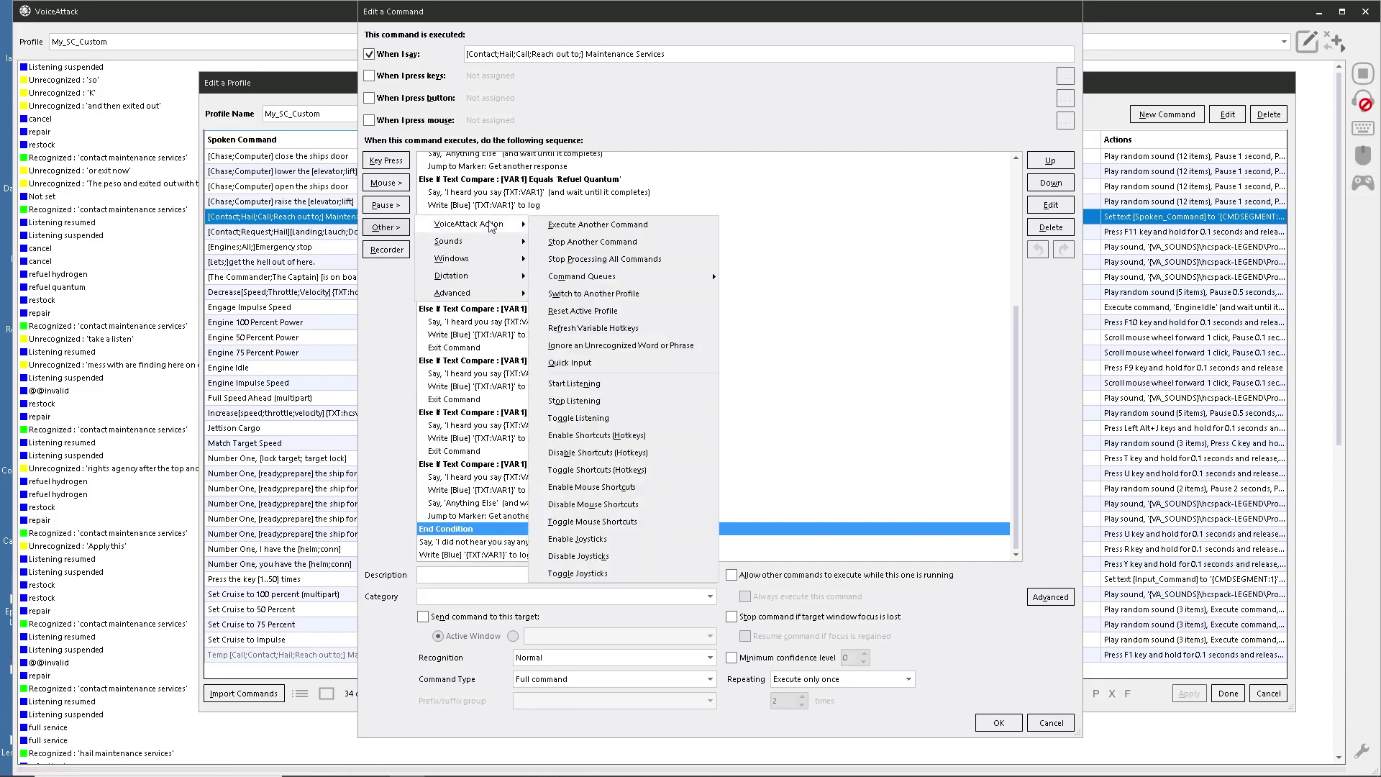
mouse_move(480, 297)
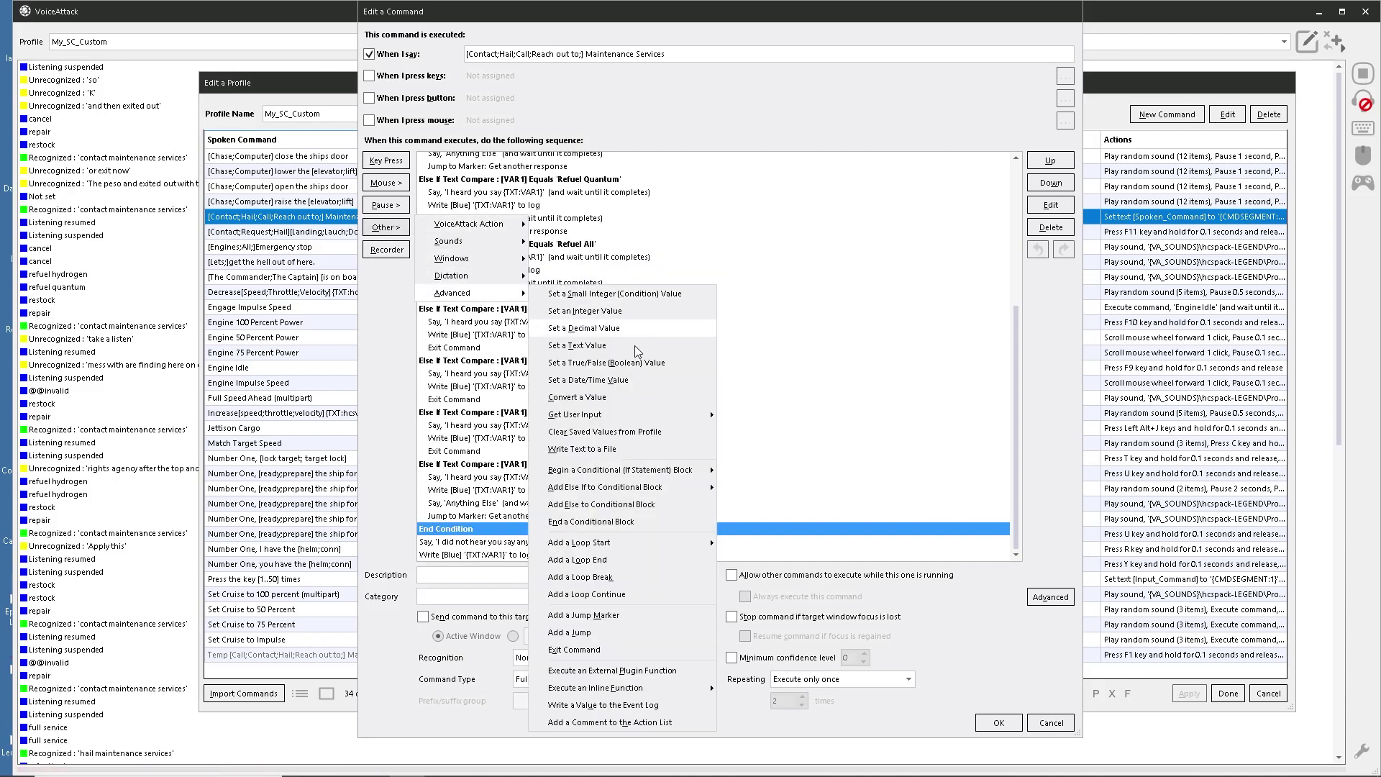
left_click(596, 504)
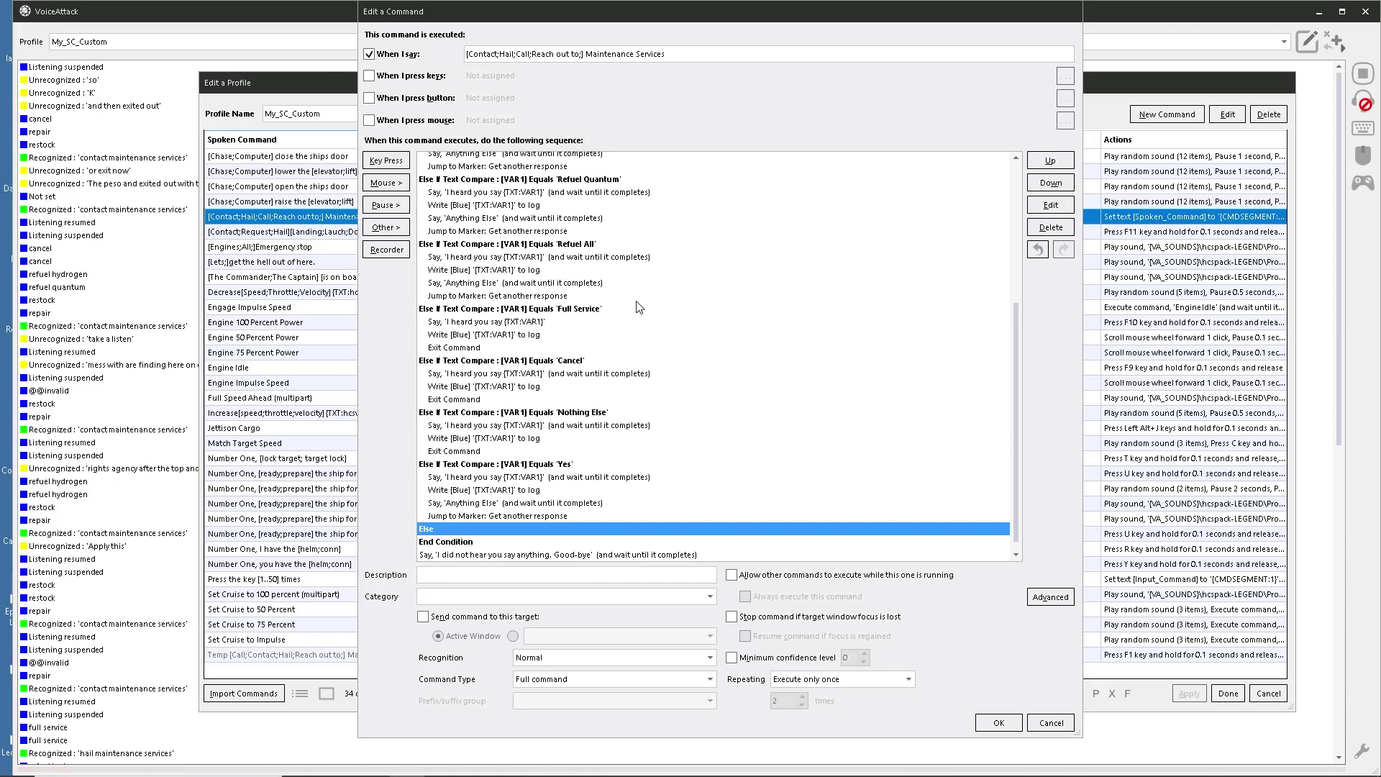
scroll(614, 197, "up", 6)
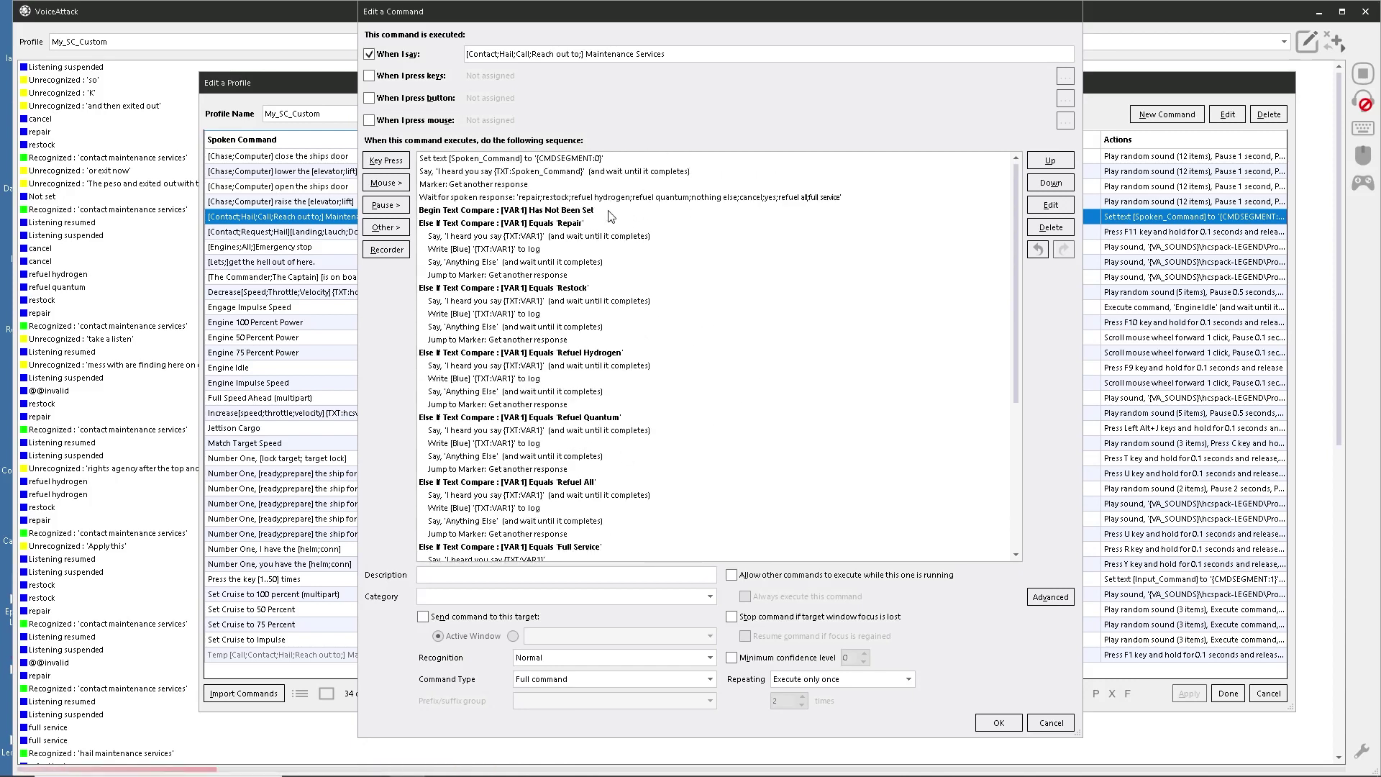
scroll(595, 239, "down", 4)
scroll(583, 261, "down", 2)
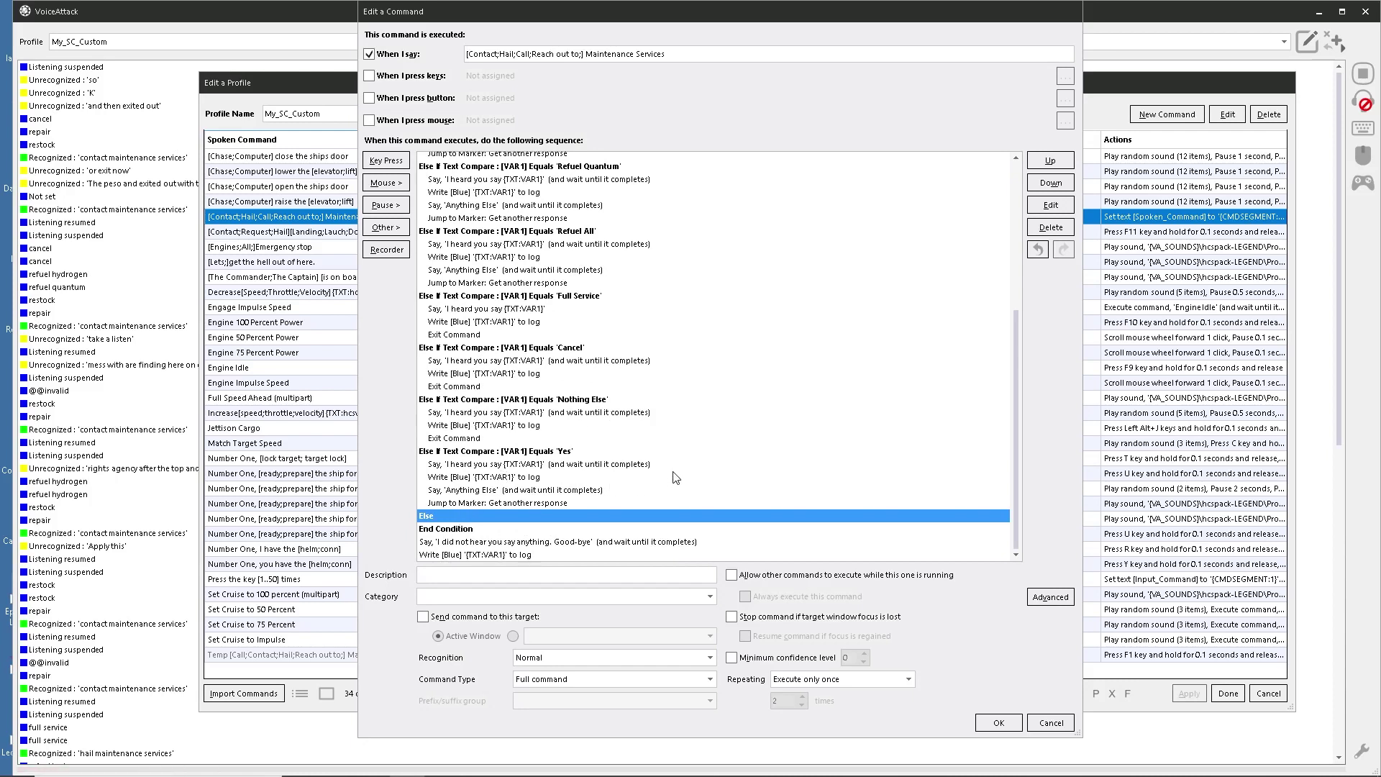
Duplicate the Yes branch's 'Anything Else' Say action and its jump to 'Get another response', and place the copies under Else.
left_click(532, 466)
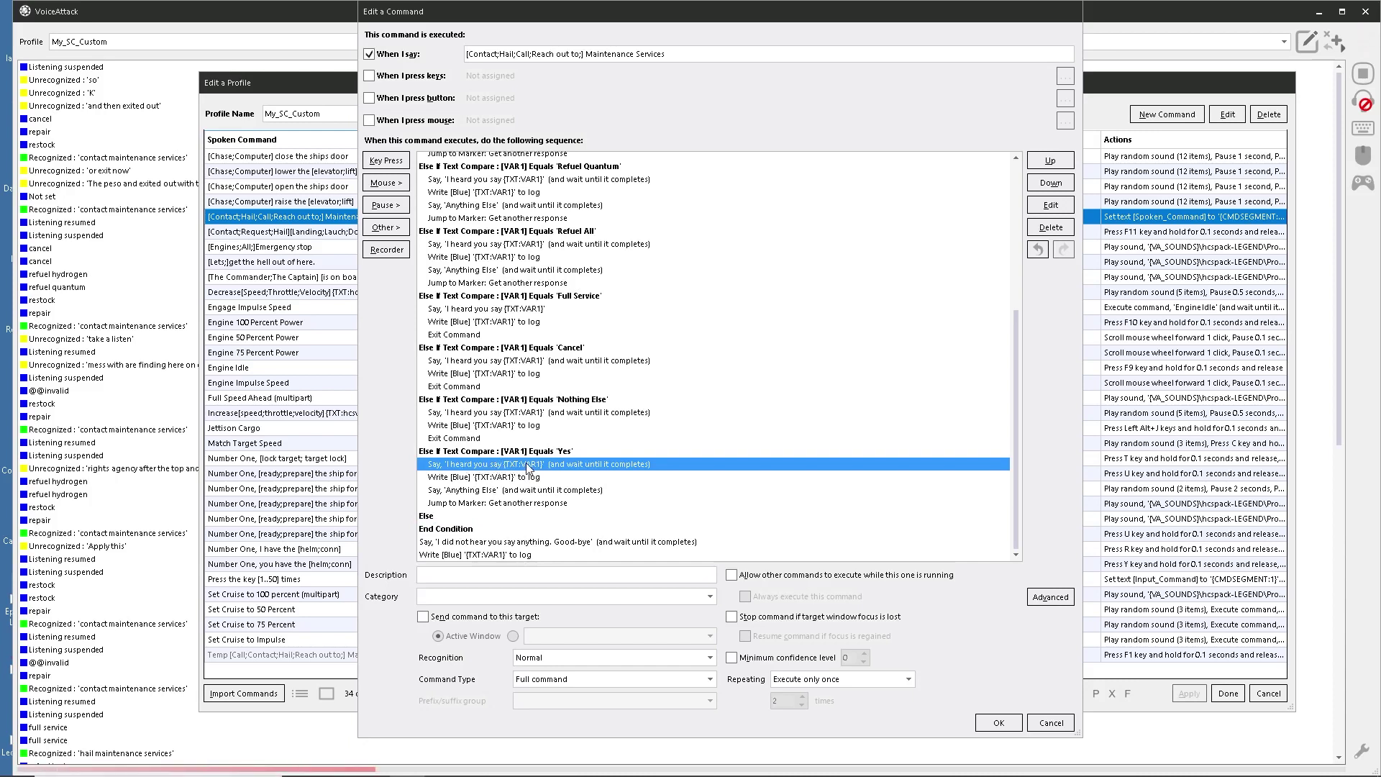
left_click(490, 479)
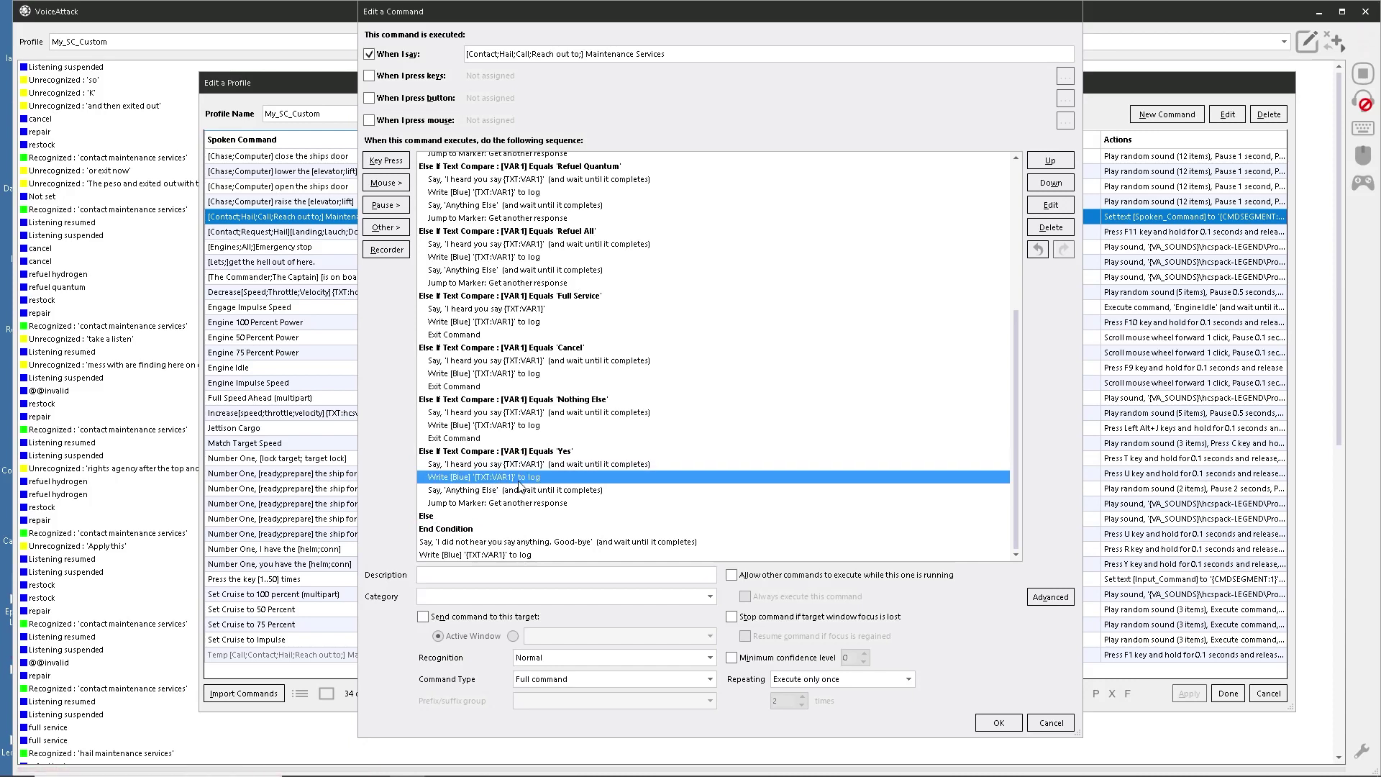
left_click(494, 492)
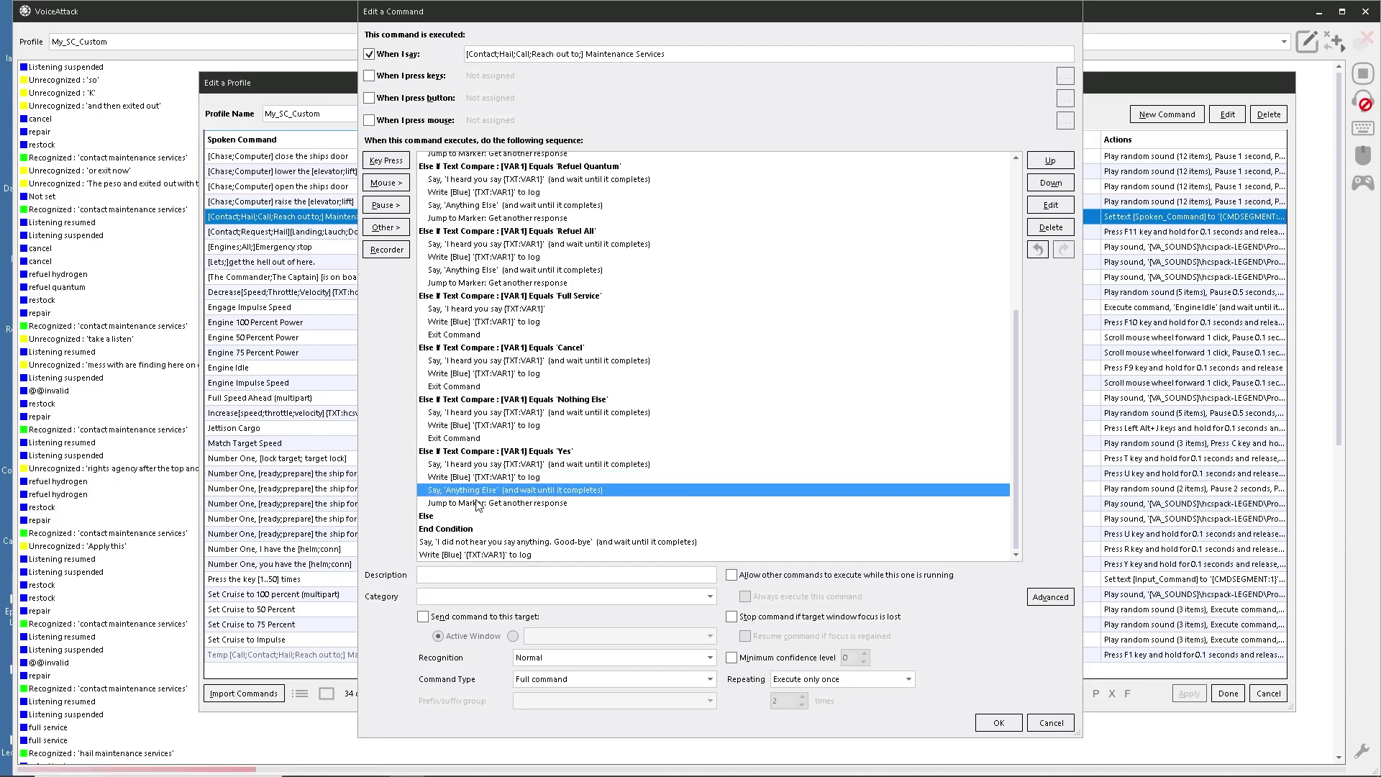
left_click(480, 504, "shift")
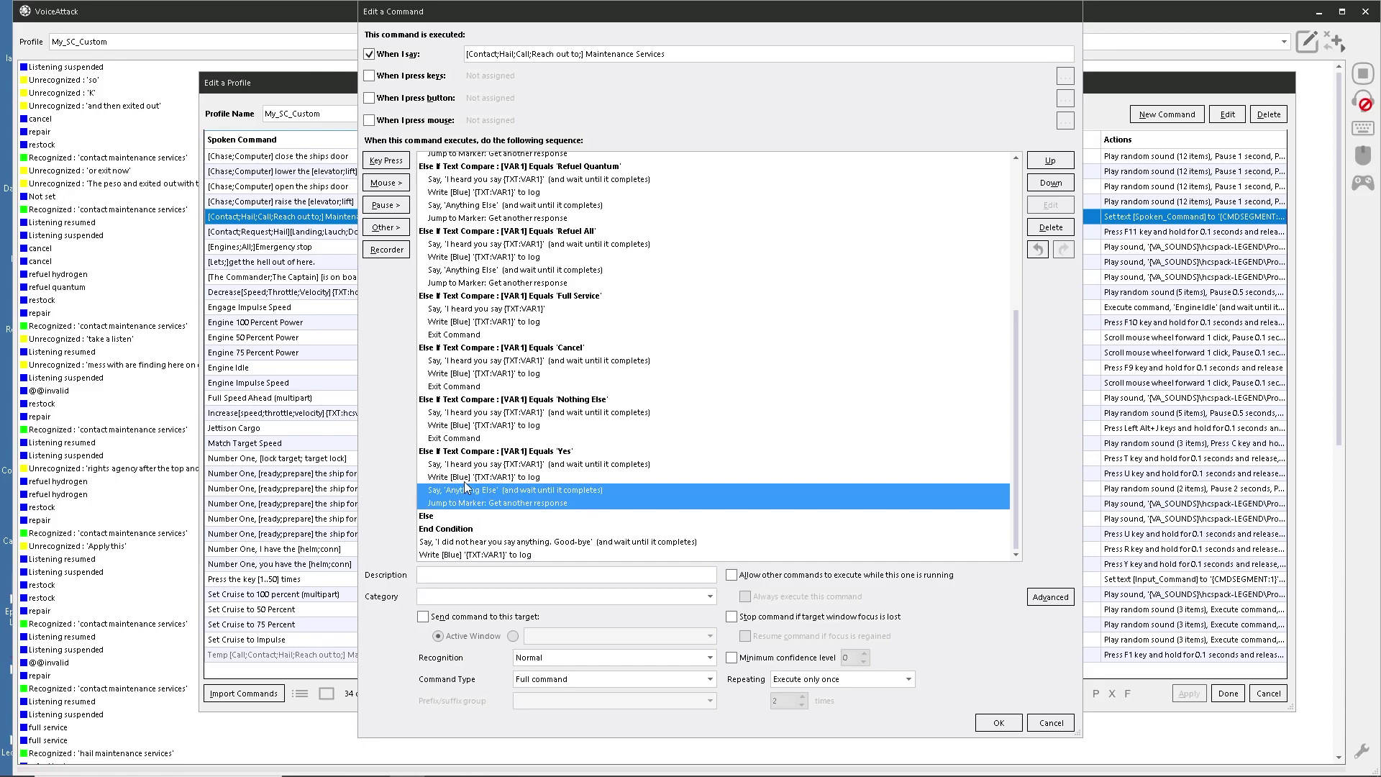
left_click_drag(460, 493, 476, 497)
right_click(472, 494)
left_click(511, 253)
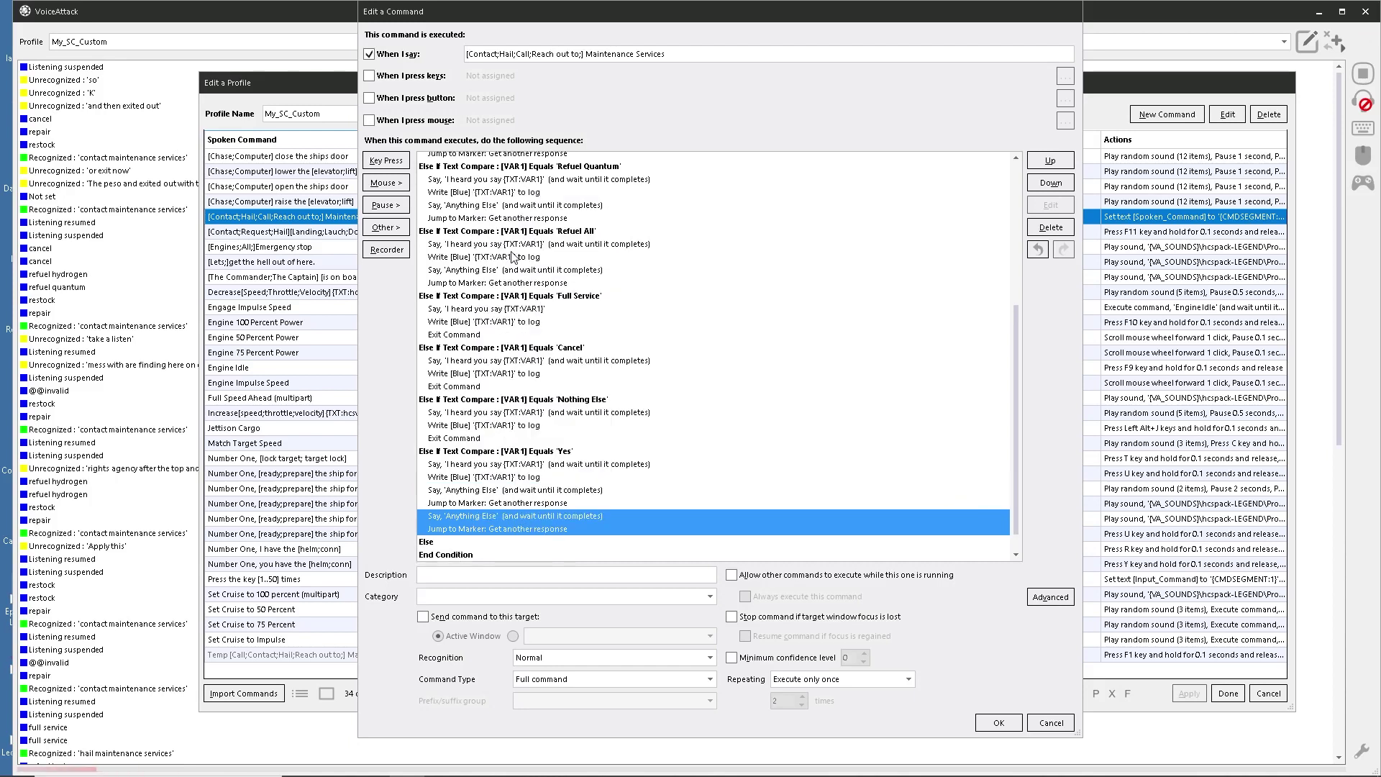
left_click_drag(457, 526, 450, 553)
left_click(484, 519)
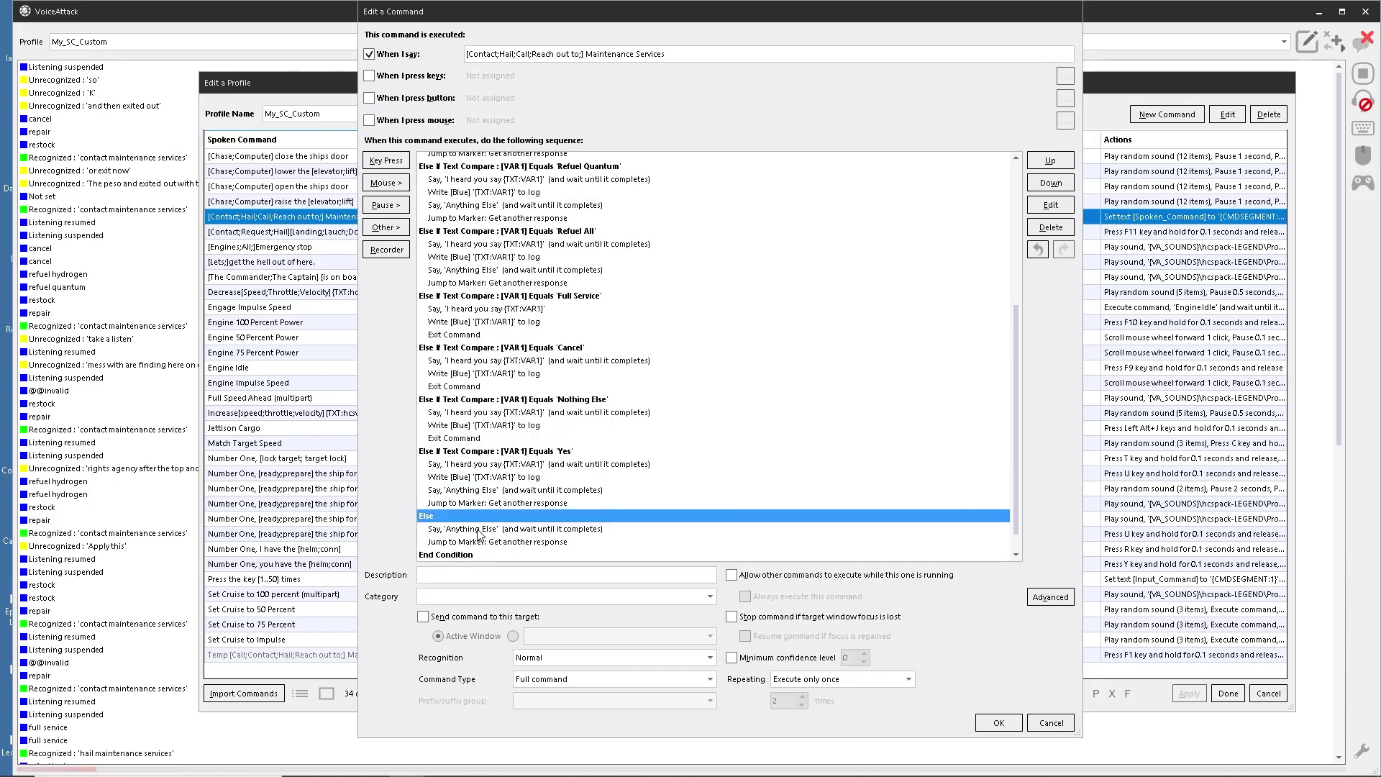
Change the spoken text of the Say action in the Else branch to "I did not understand you, please try again.".
double_click(486, 529)
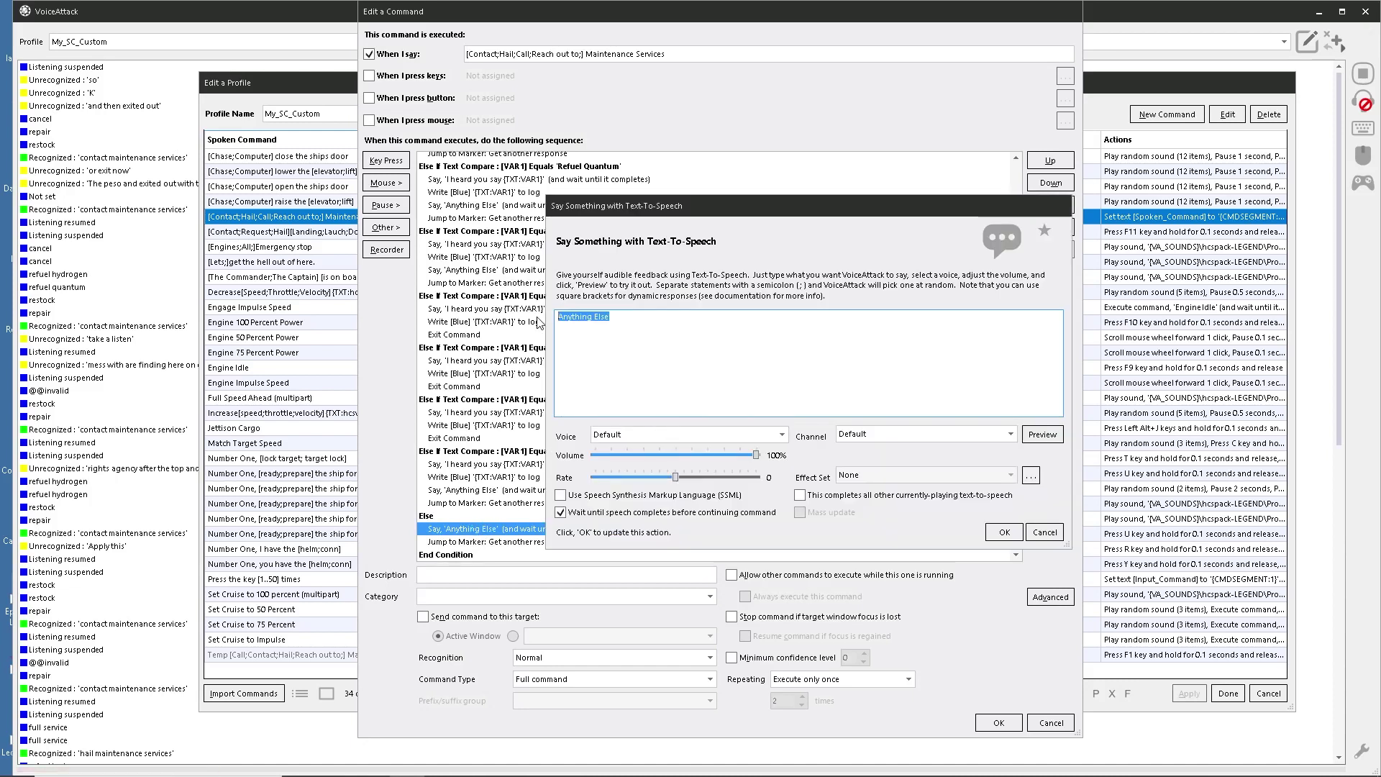
type("I did")
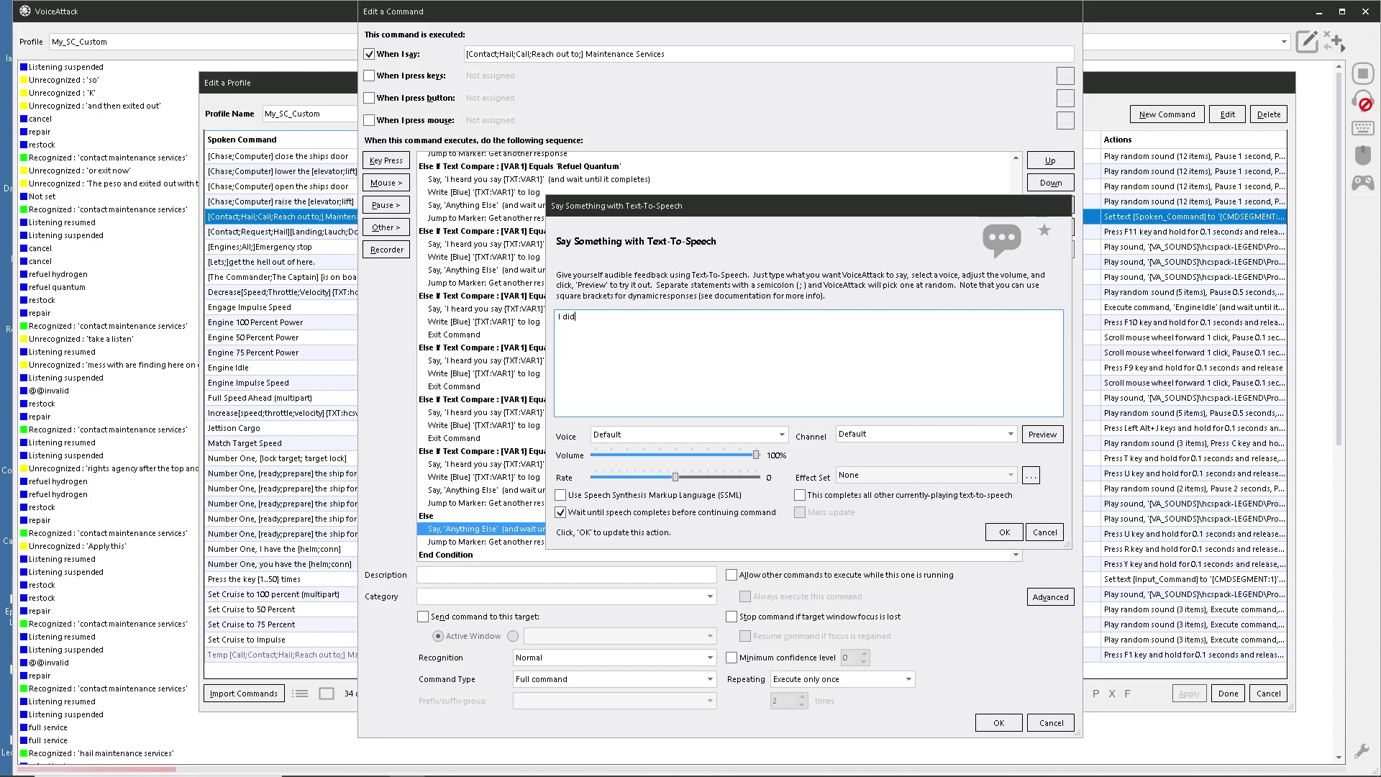
type(" not understand you, please")
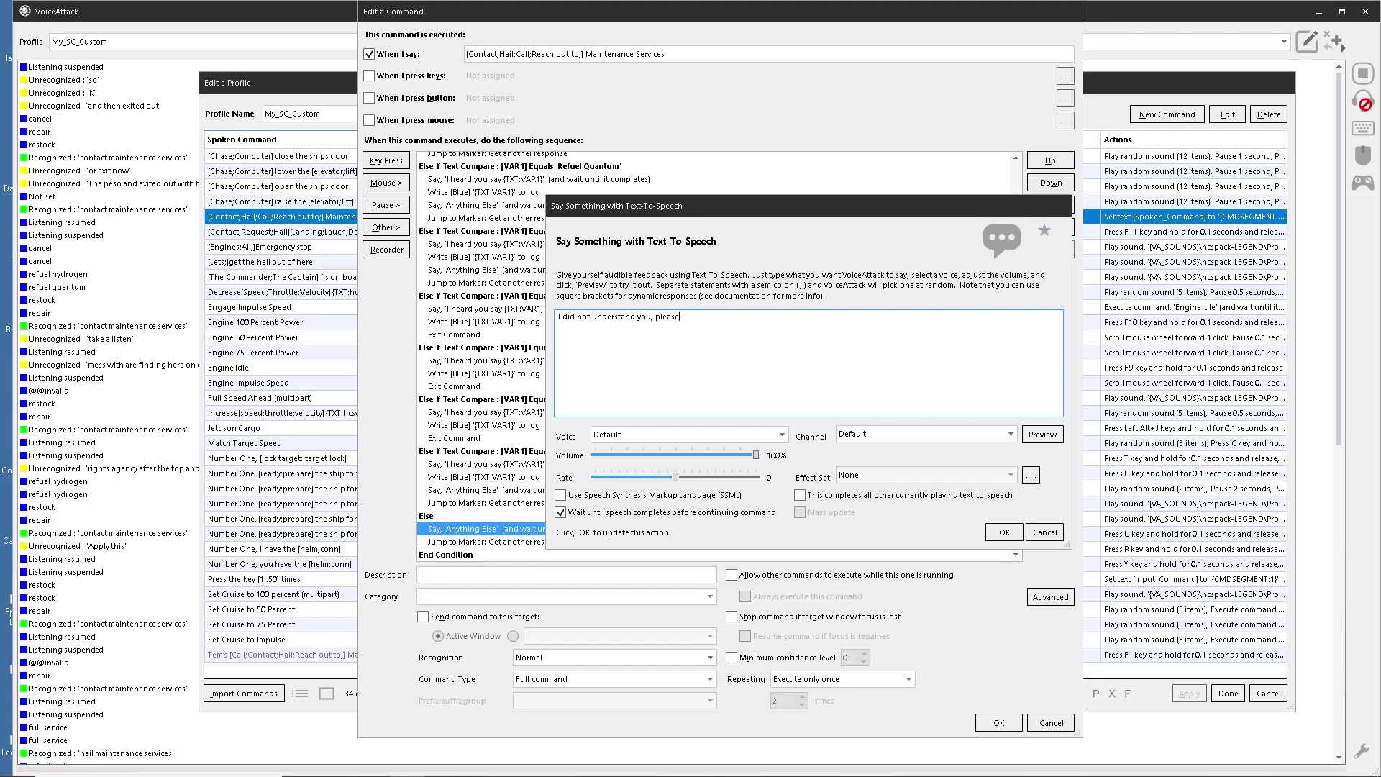
type(" try again.")
left_click(1007, 536)
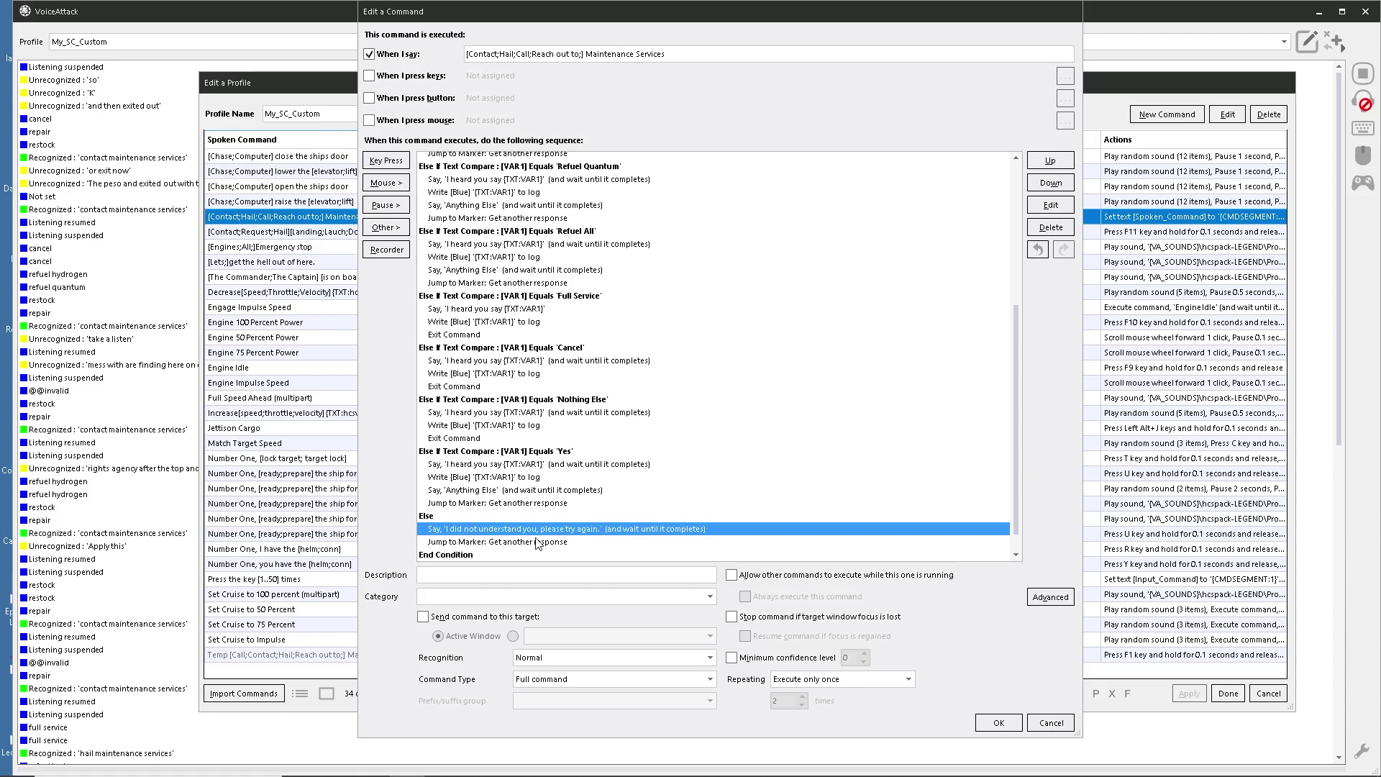
Check the sequence, save the Maintenance Services command and toggle listening for a voice test.
scroll(544, 235, "up", 7)
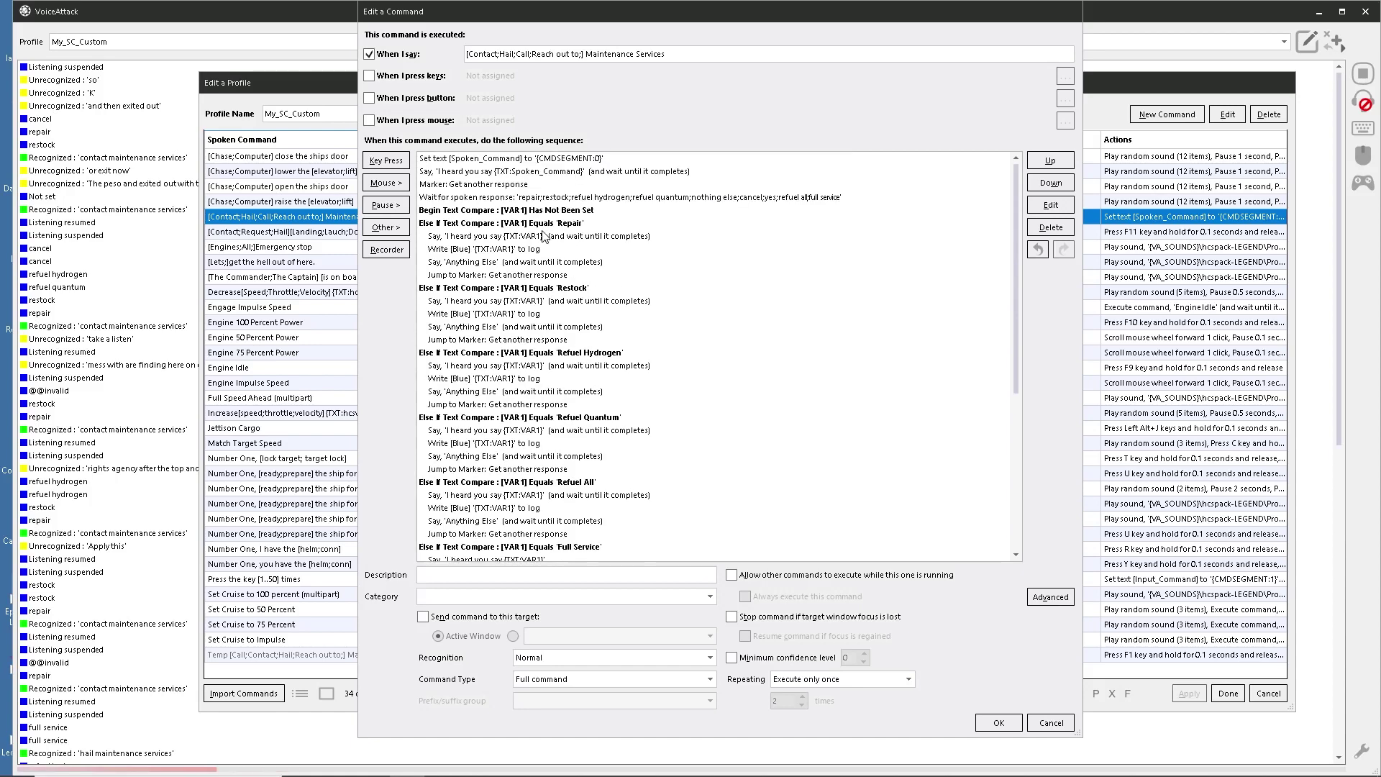
scroll(641, 345, "down", 7)
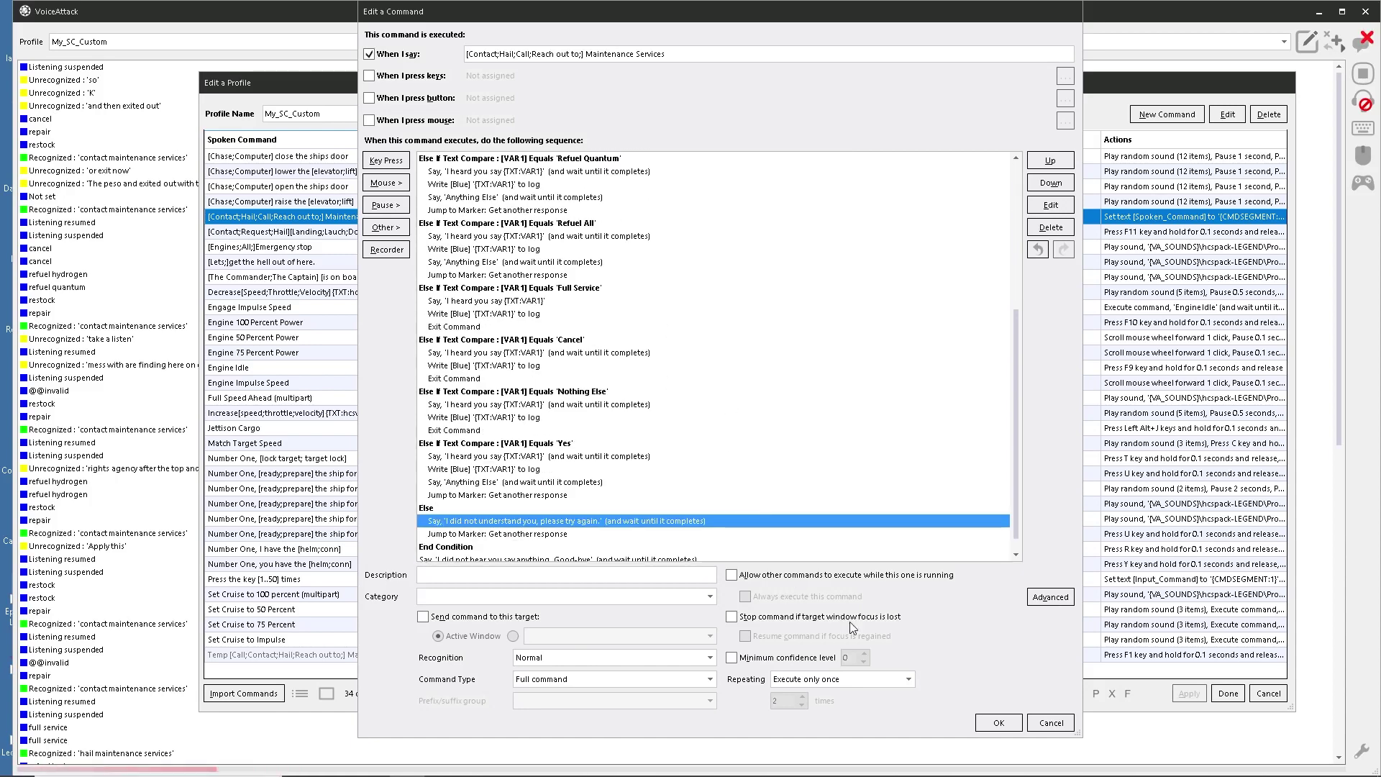
left_click(998, 724)
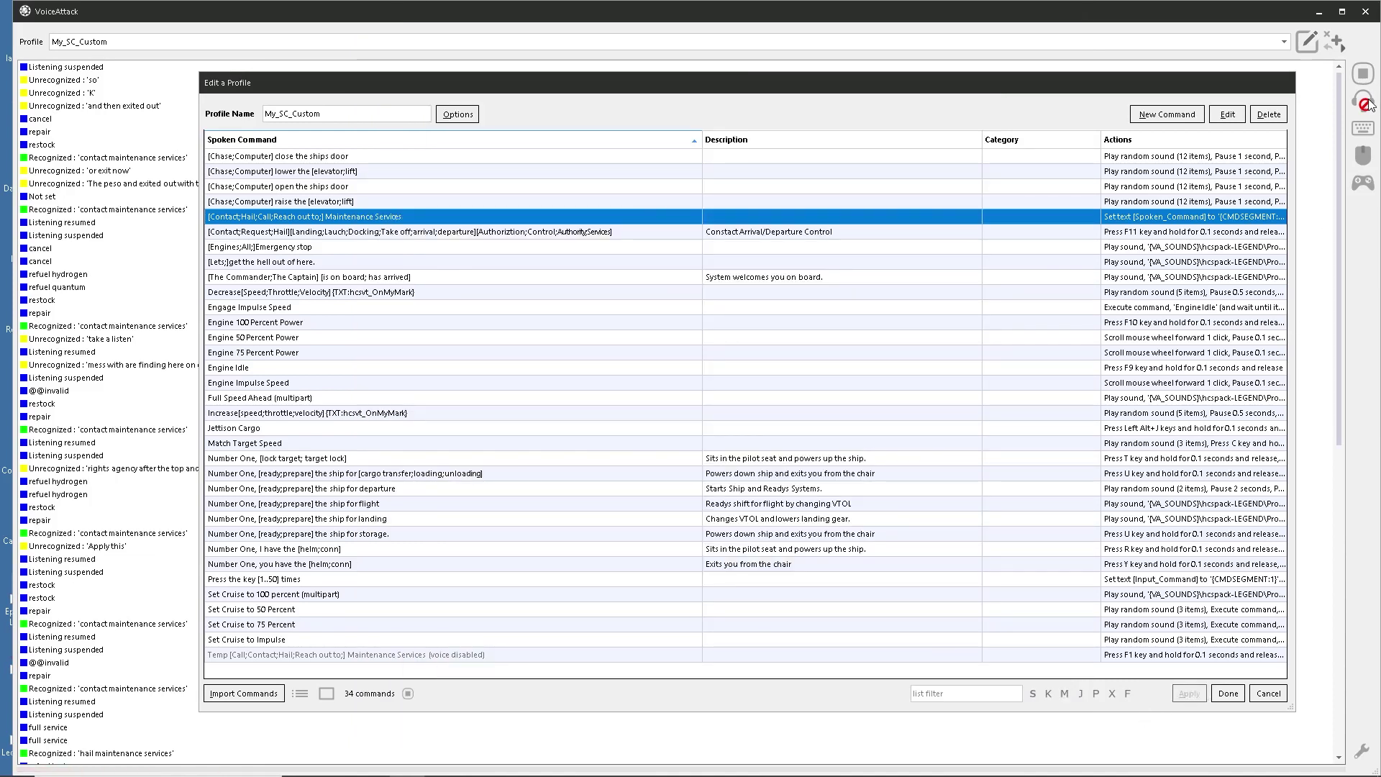
key("ctrl+alt+l")
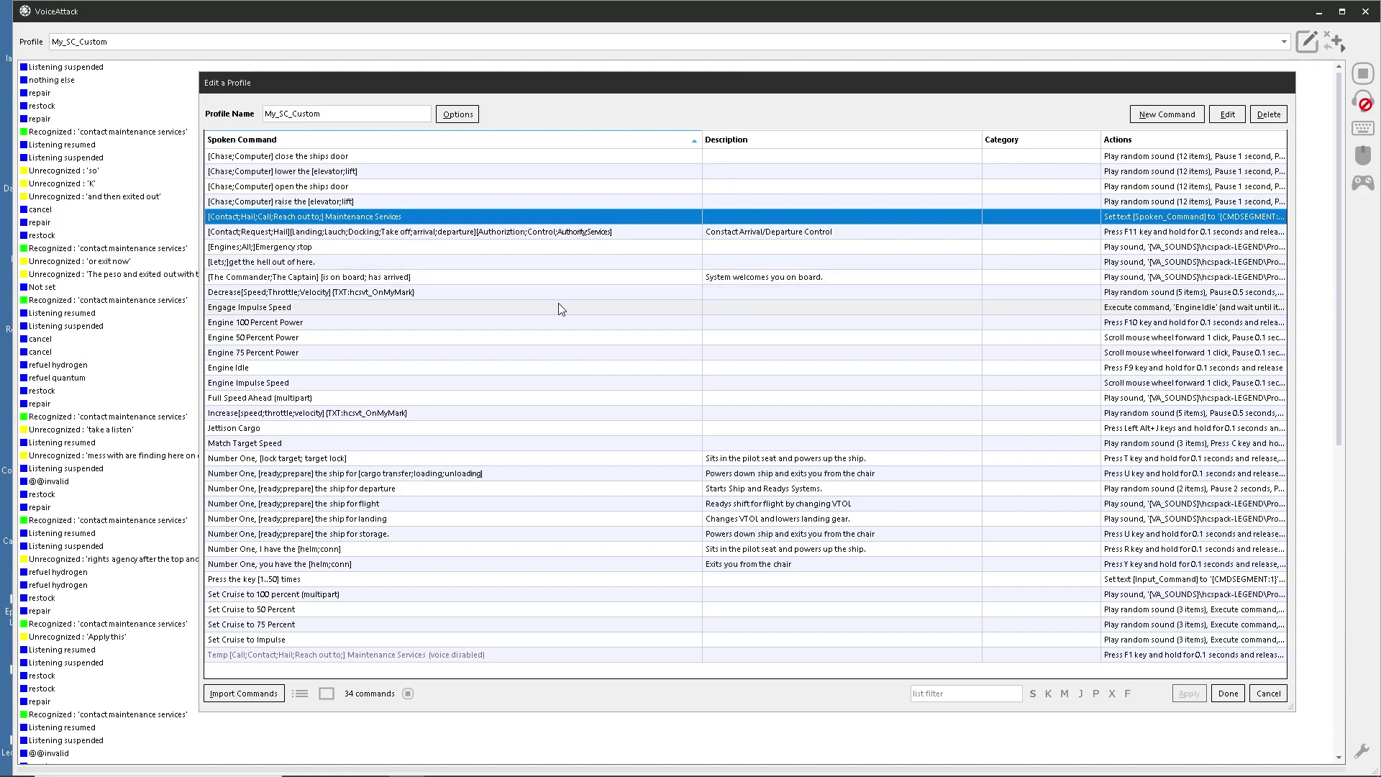
Reopen the Maintenance Services command and examine its flow from the marker through the response branches, Else and End Condition.
double_click(310, 212)
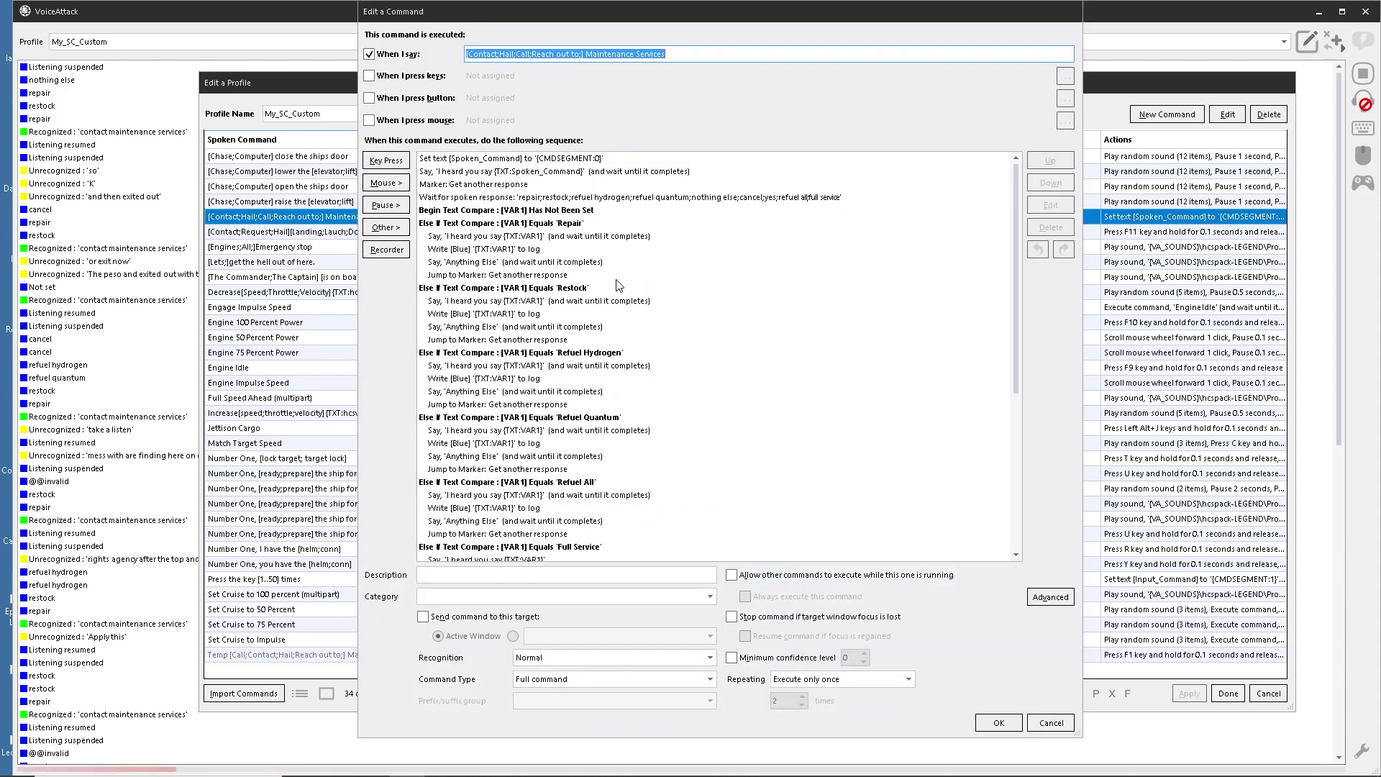
scroll(598, 273, "down", 7)
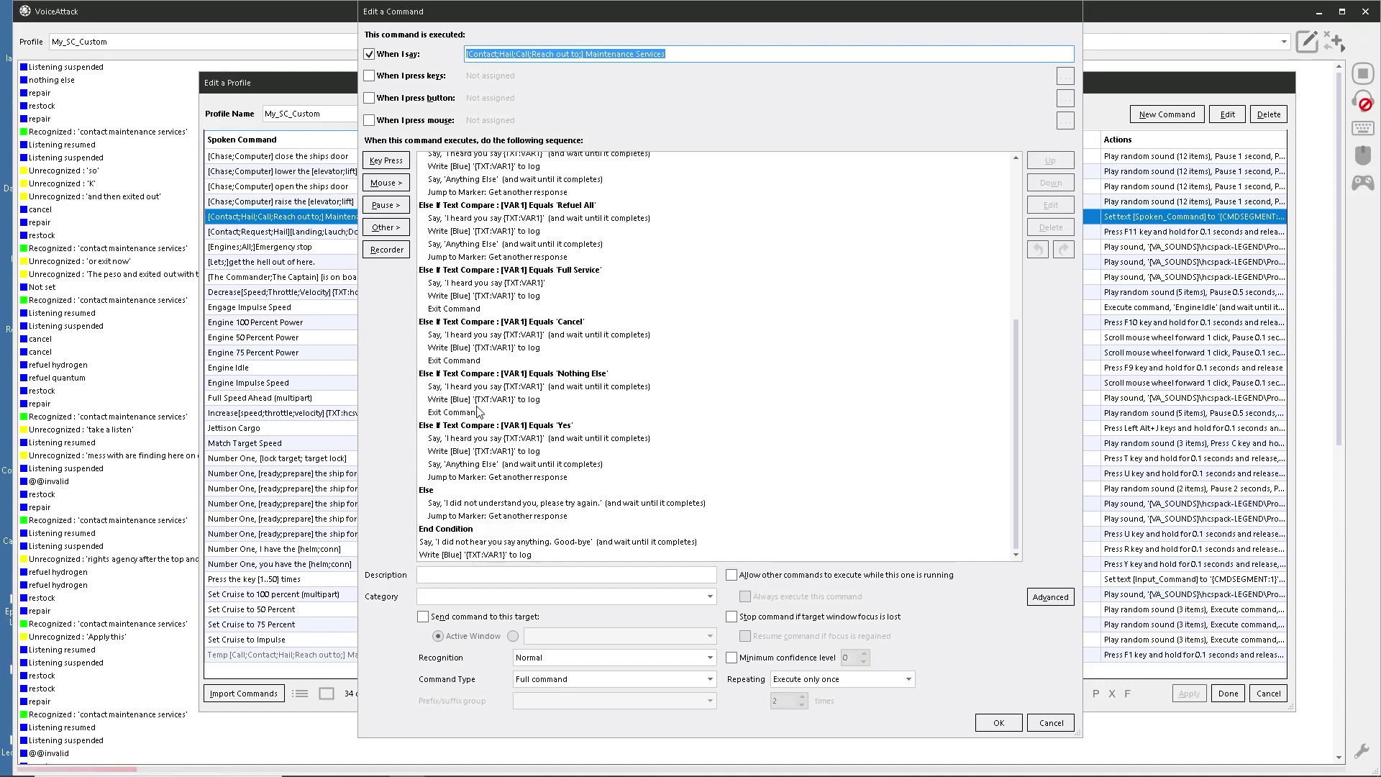
scroll(576, 435, "up", 7)
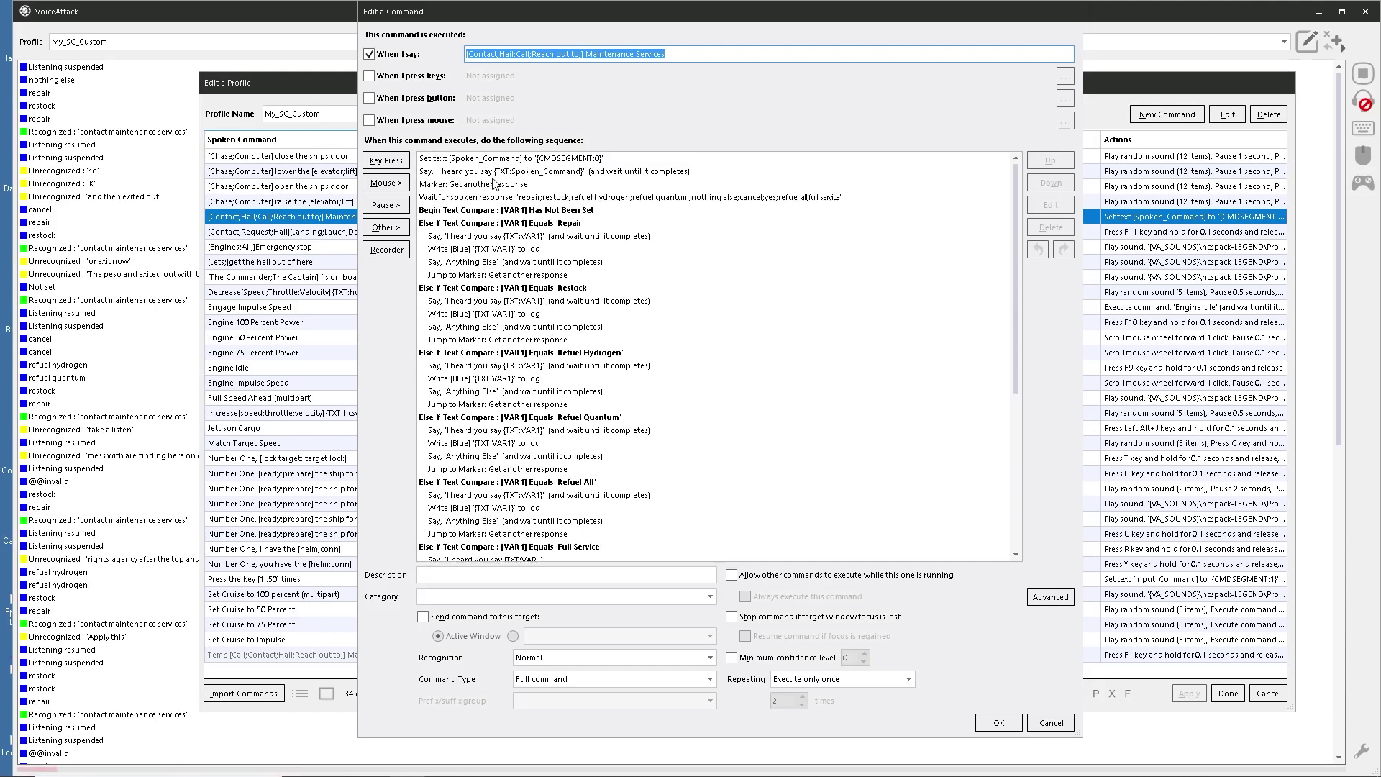
scroll(637, 305, "down", 2)
scroll(637, 306, "down", 5)
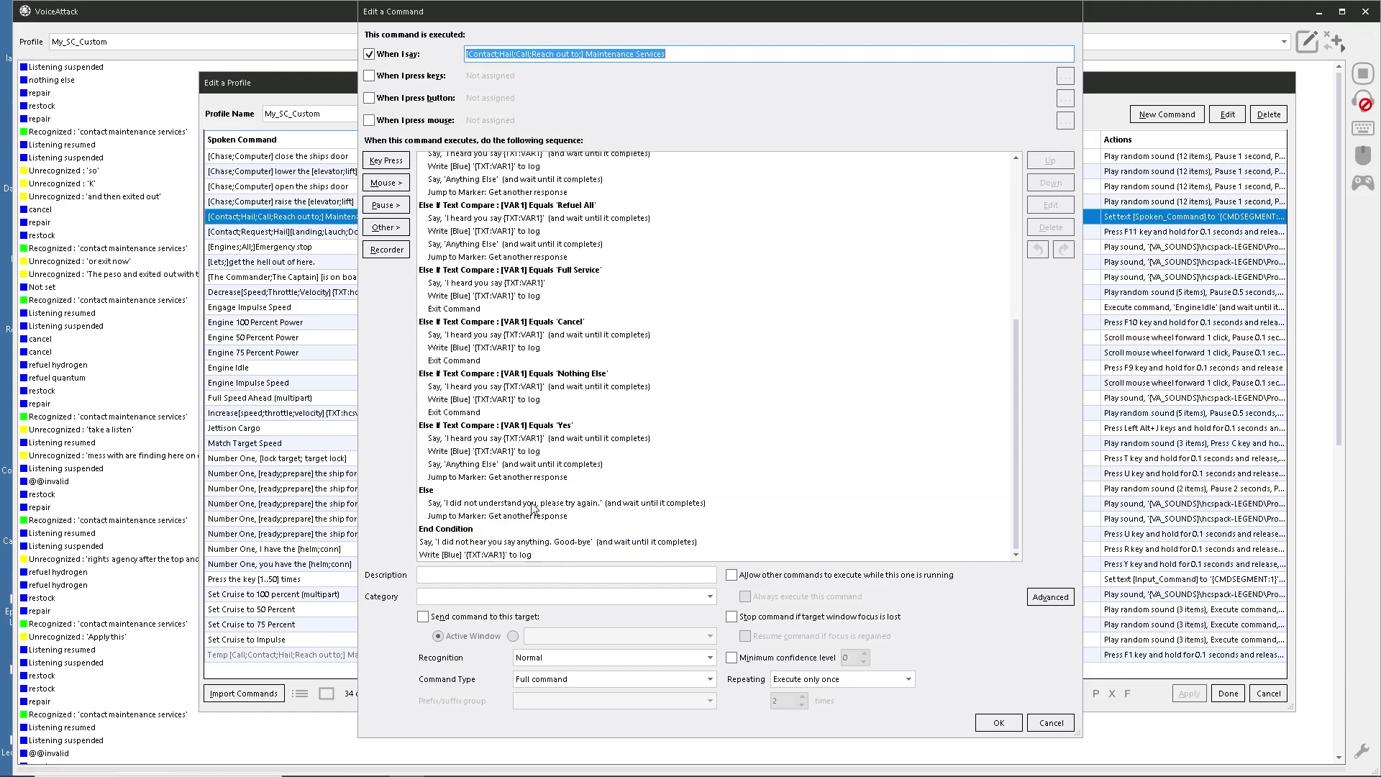
scroll(557, 403, "up", 7)
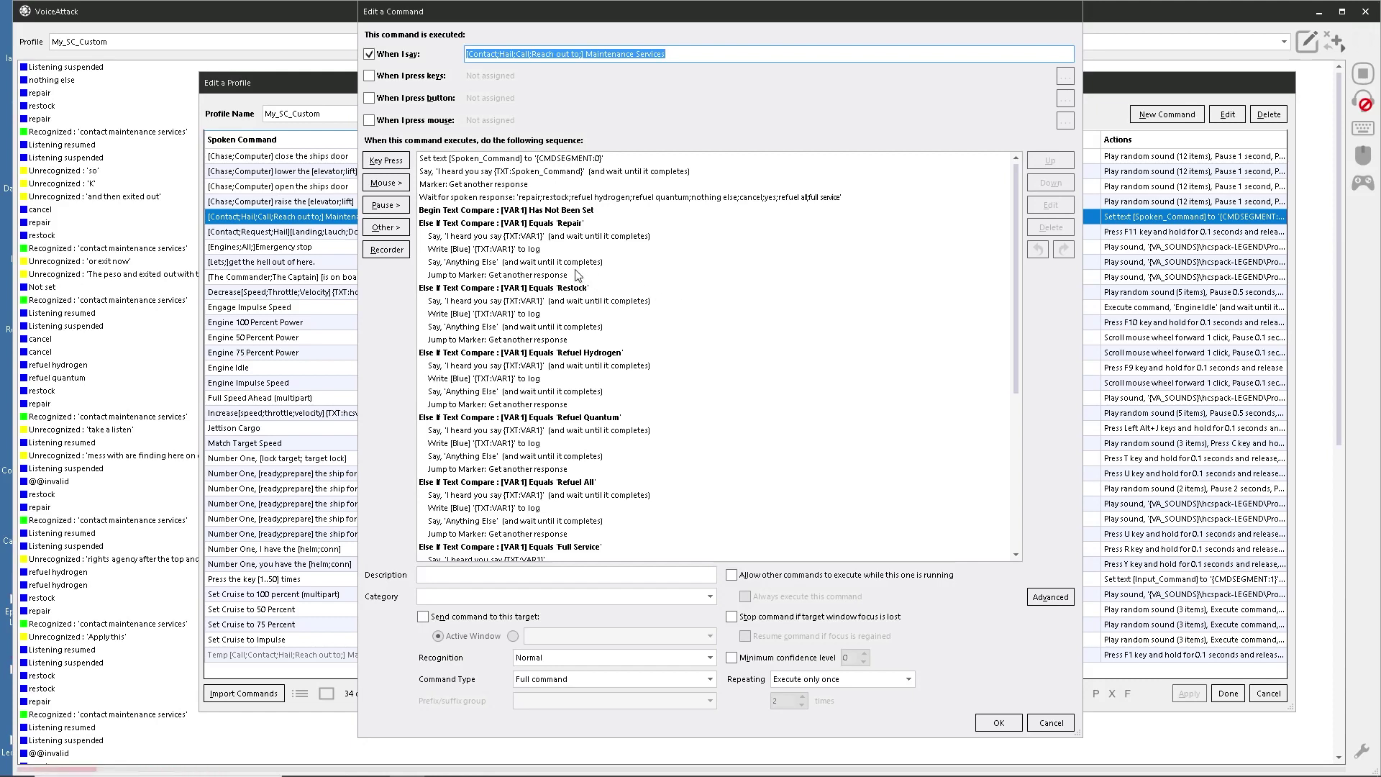
scroll(639, 385, "down", 2)
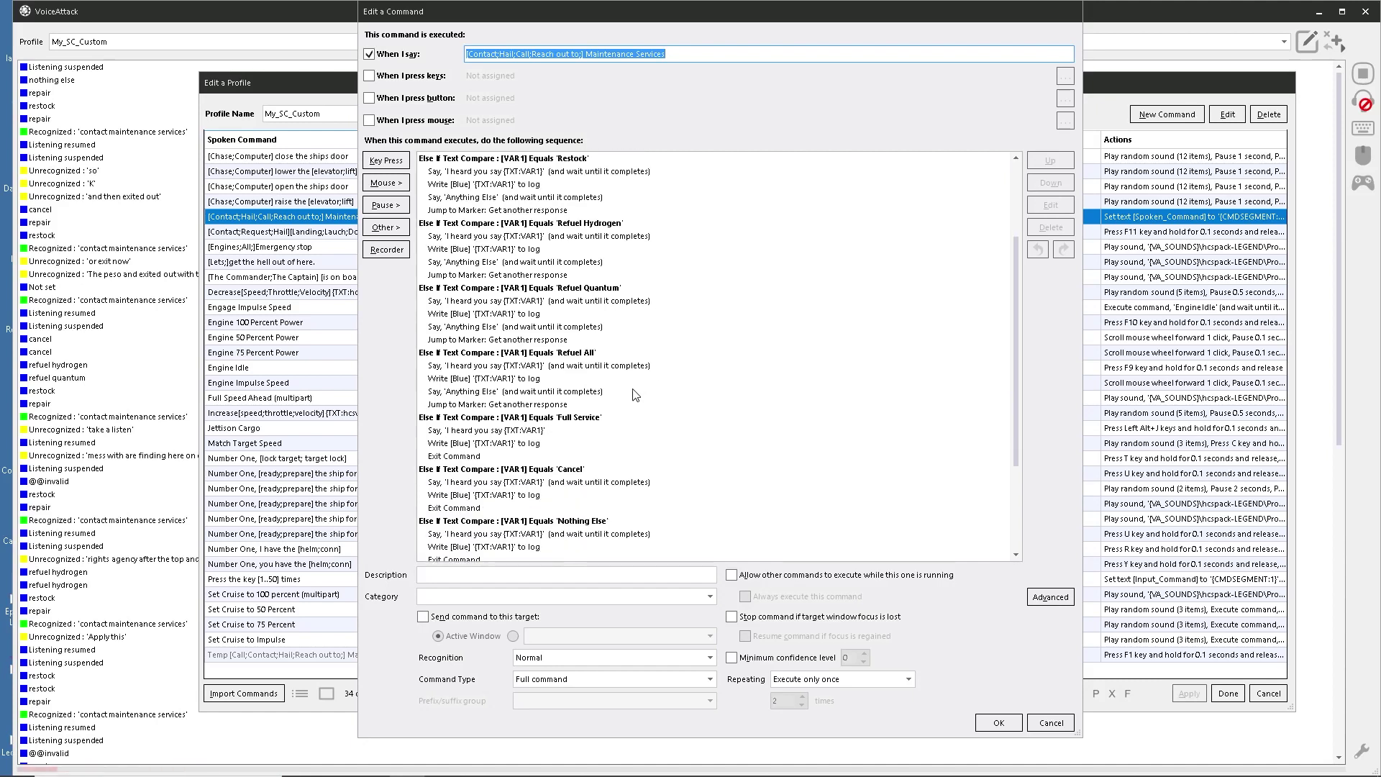
scroll(668, 451, "down", 5)
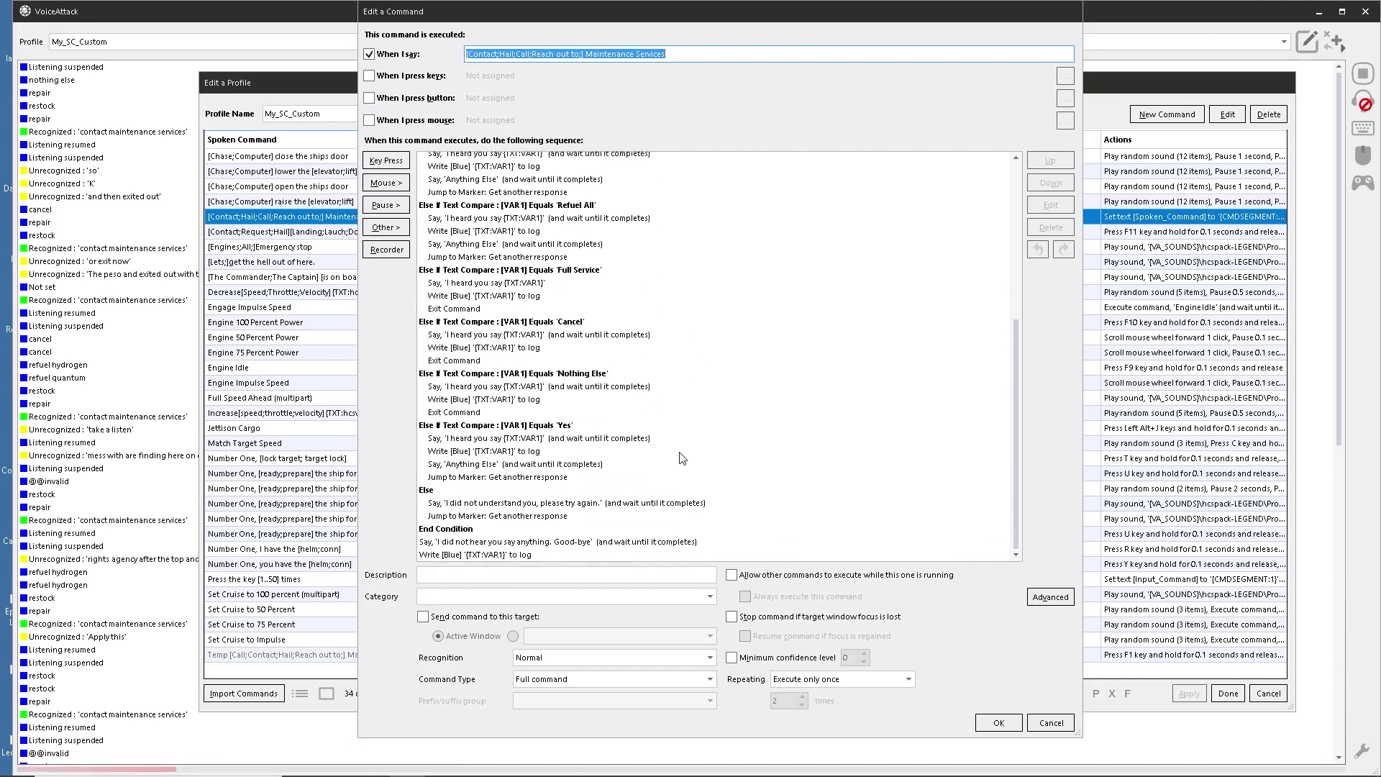
Review the Maintenance Services sequence from the spoken-response wait through all branches, and close the command for another voice test.
scroll(672, 456, "up", 7)
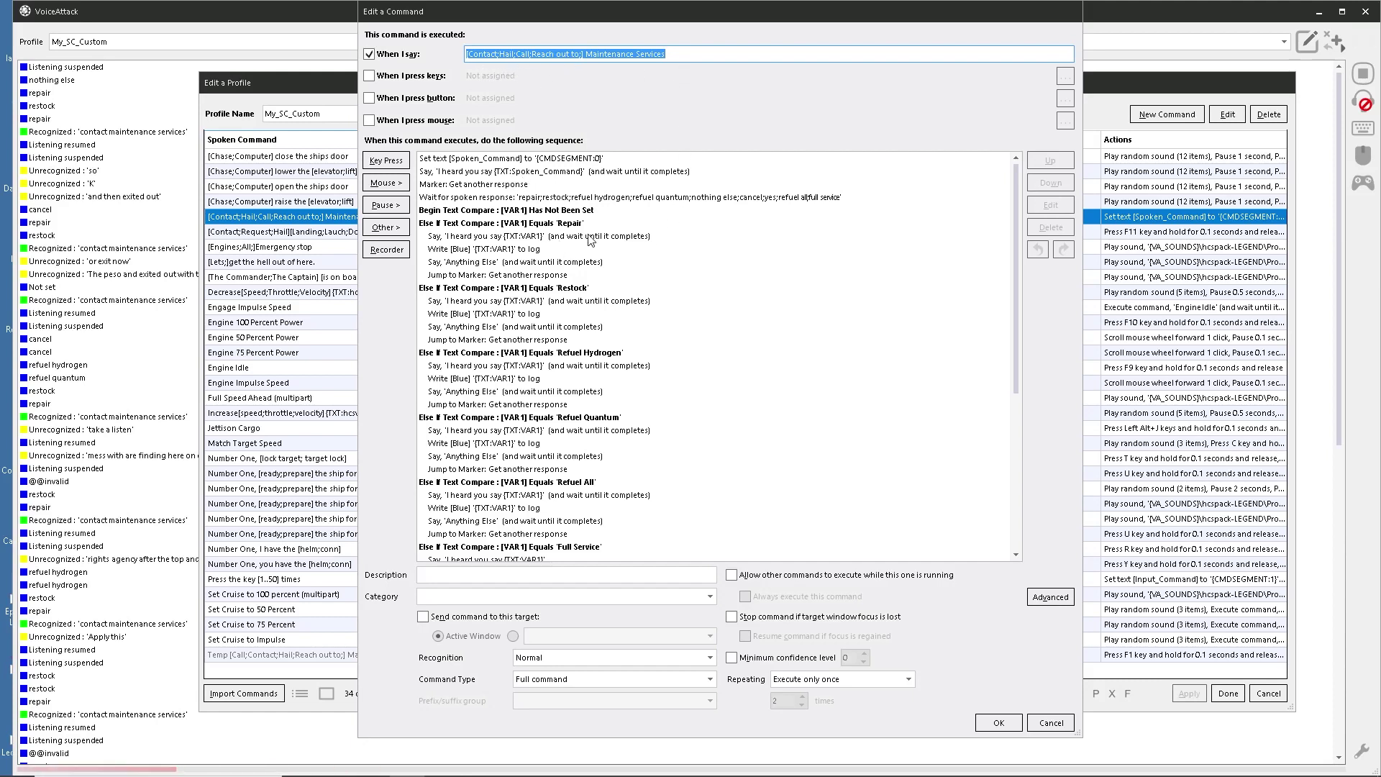
scroll(602, 223, "down", 7)
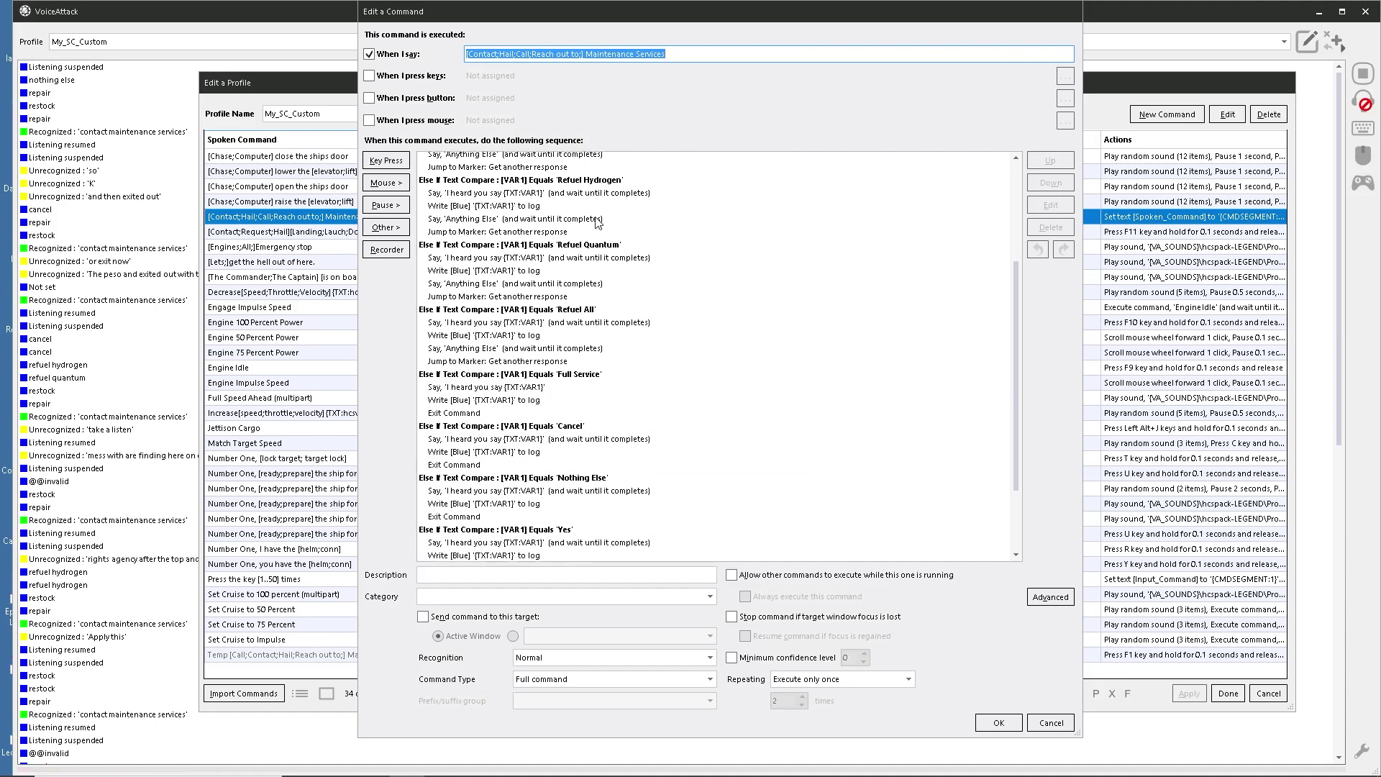
scroll(590, 345, "up", 5)
scroll(633, 331, "down", 5)
scroll(613, 353, "up", 7)
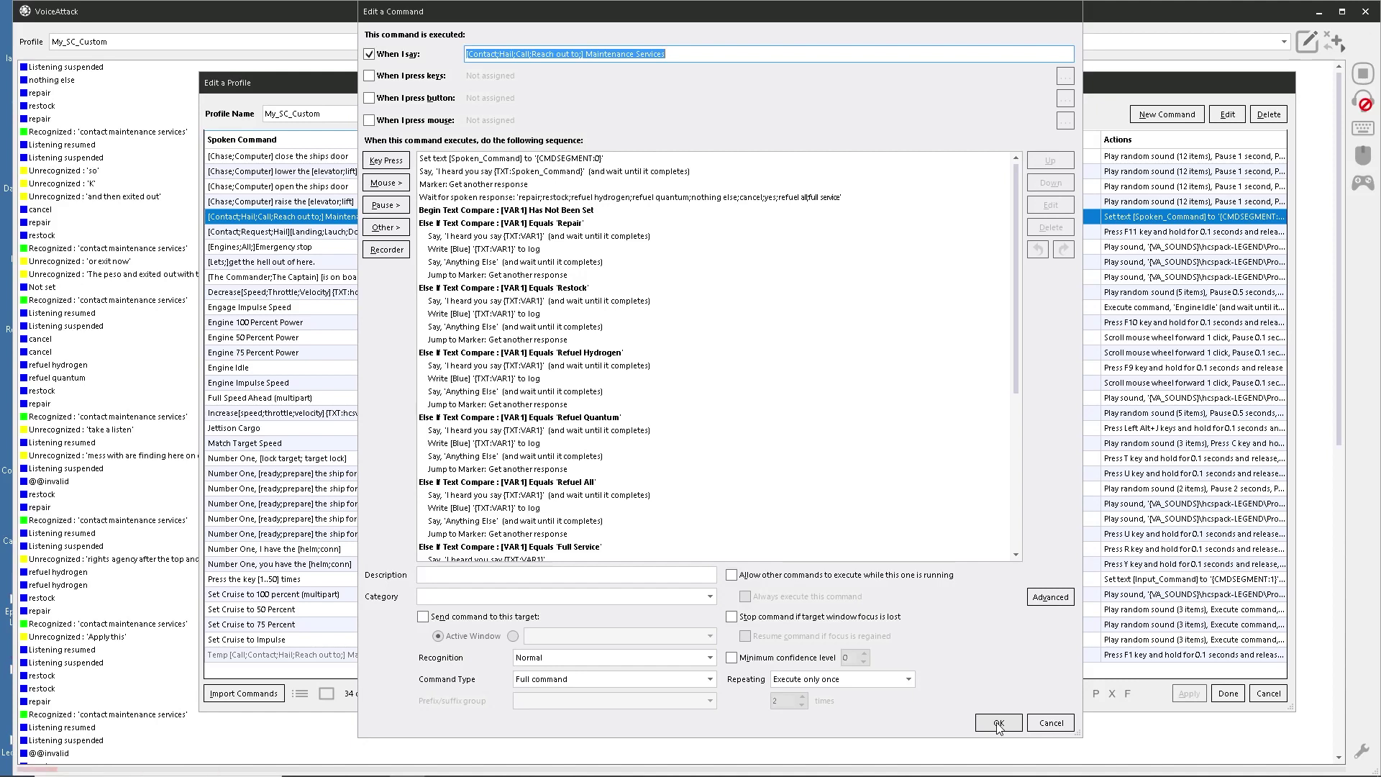
left_click(998, 723)
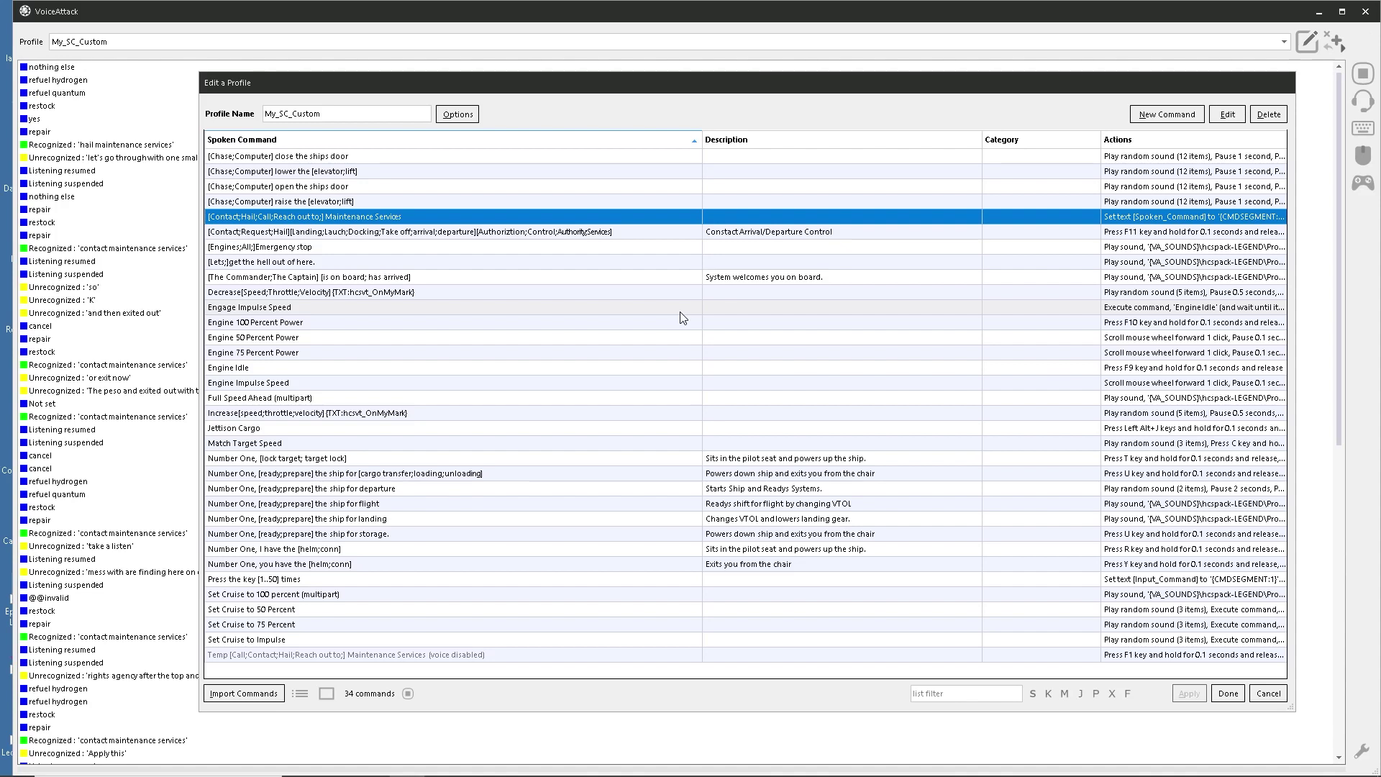
Reopen the Maintenance Services command and change the Nothing Else branch's Say text to "You order will be processed shortly. Thank you.".
double_click(344, 219)
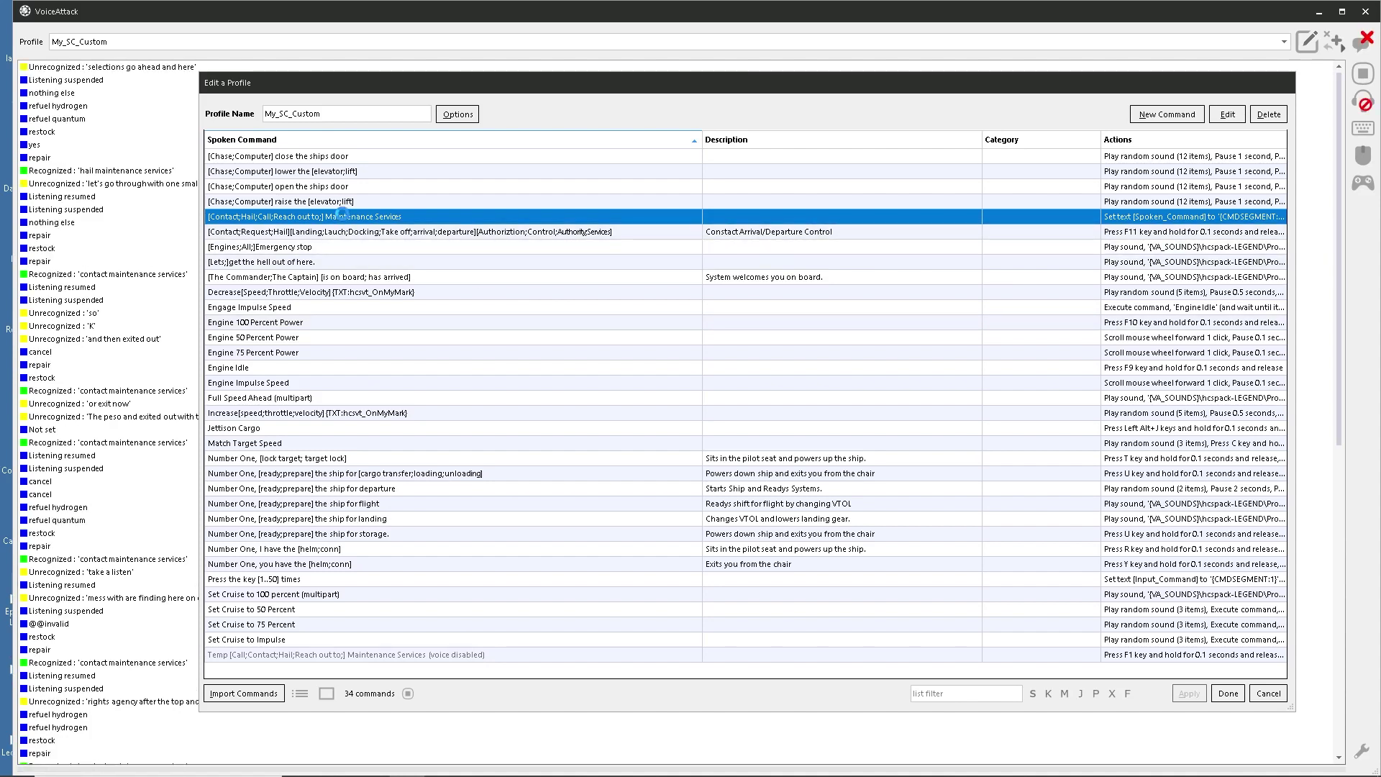
scroll(615, 466, "down", 2)
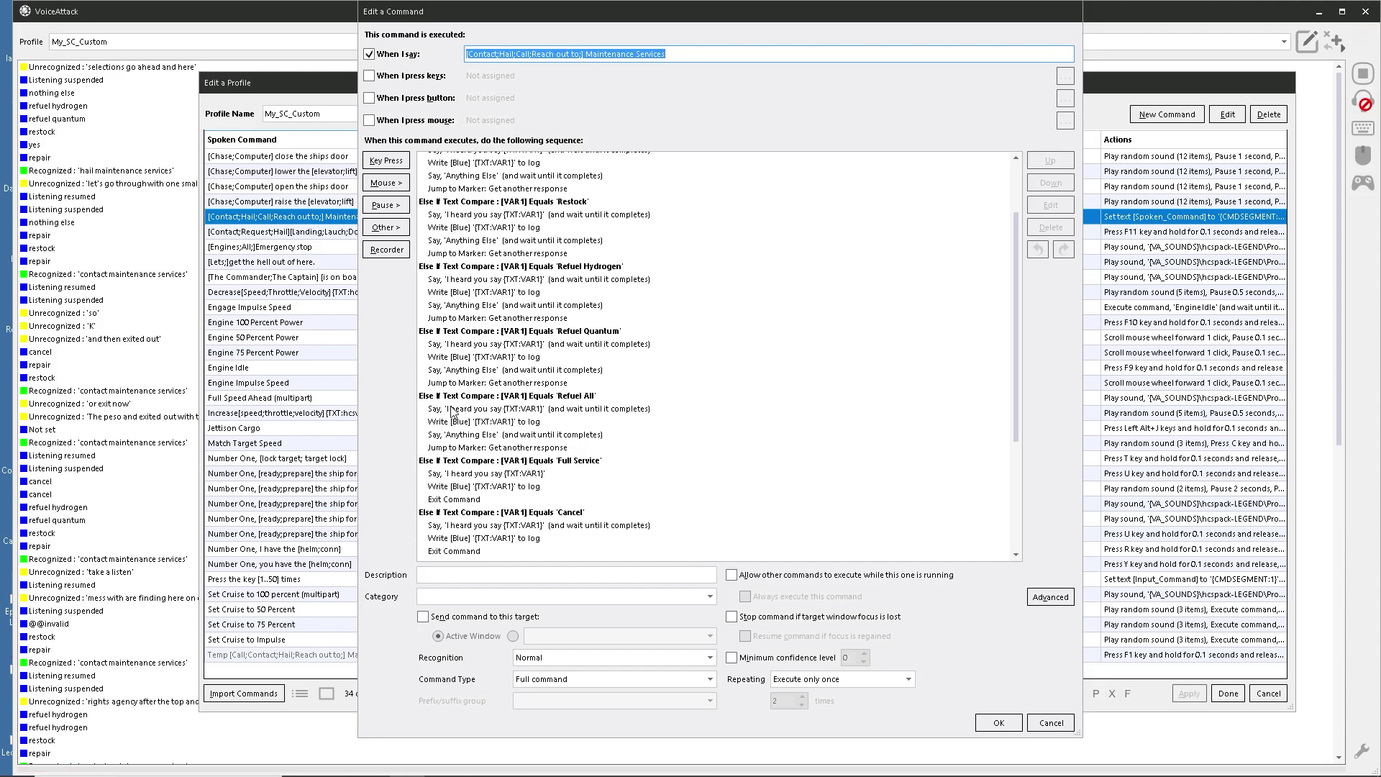
scroll(645, 460, "down", 3)
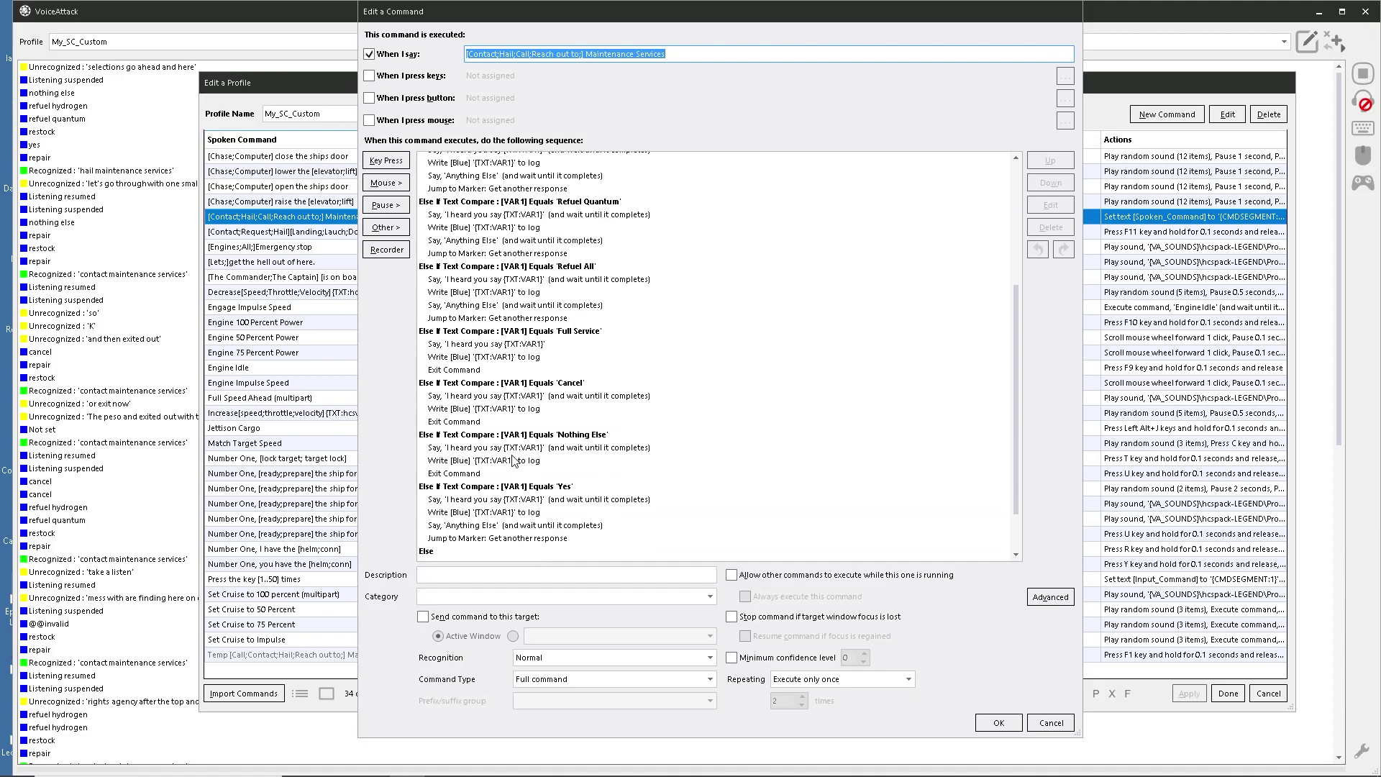
left_click(502, 448)
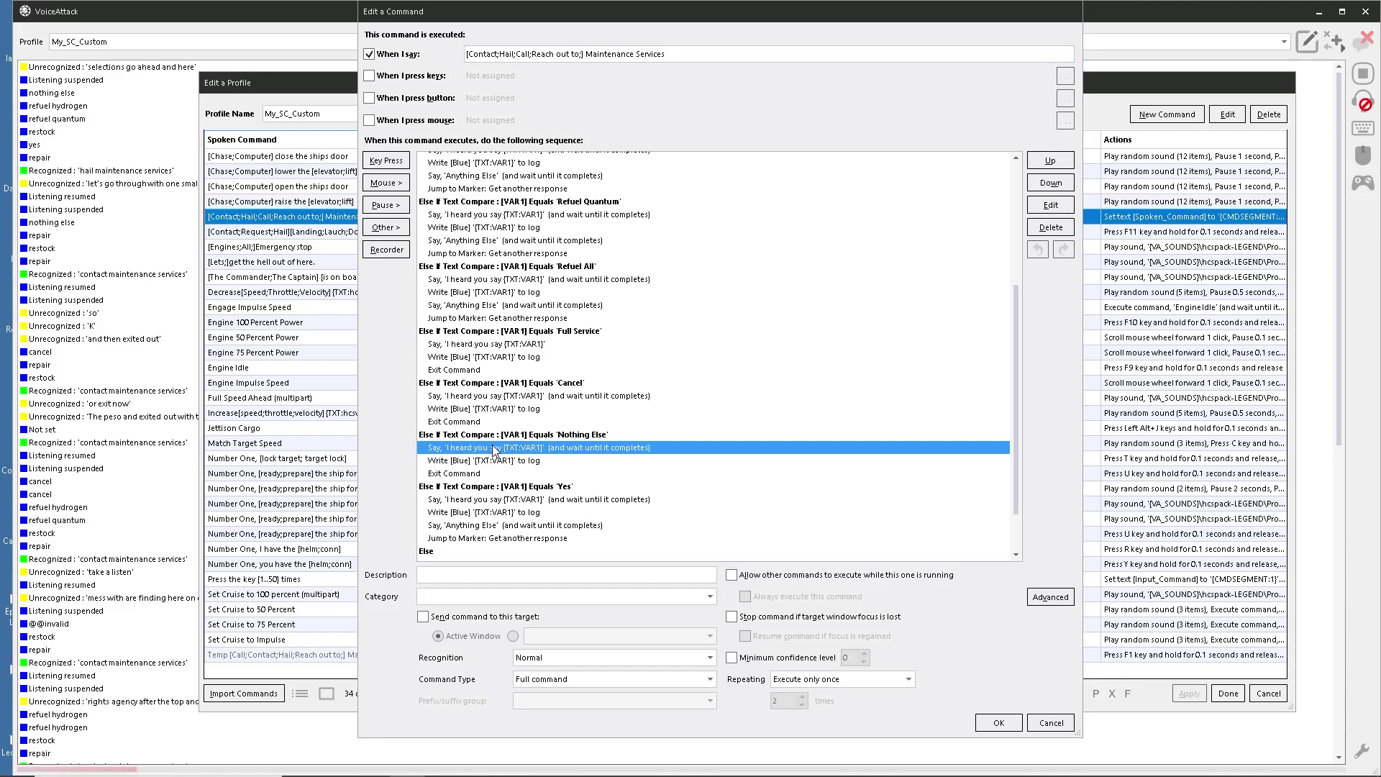
right_click(492, 447)
left_click(478, 457)
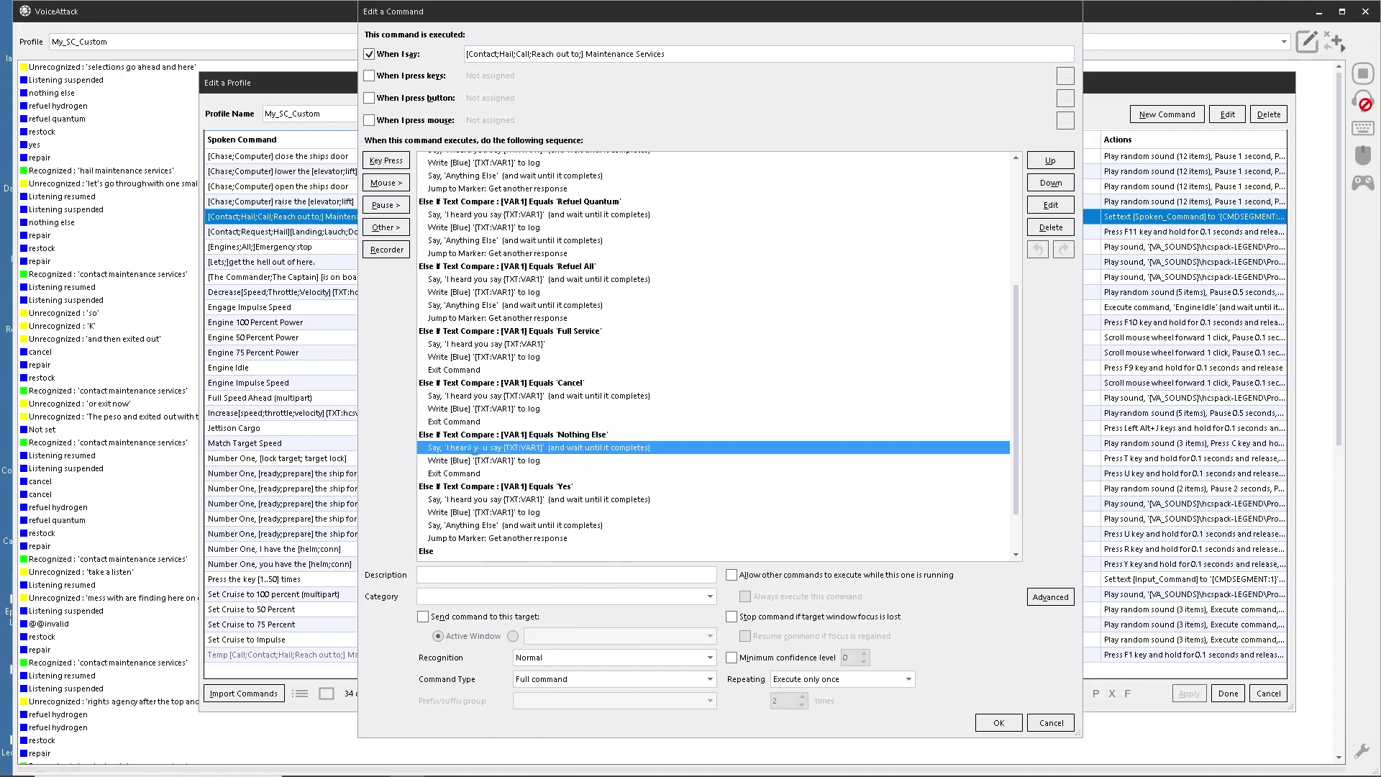
double_click(550, 451)
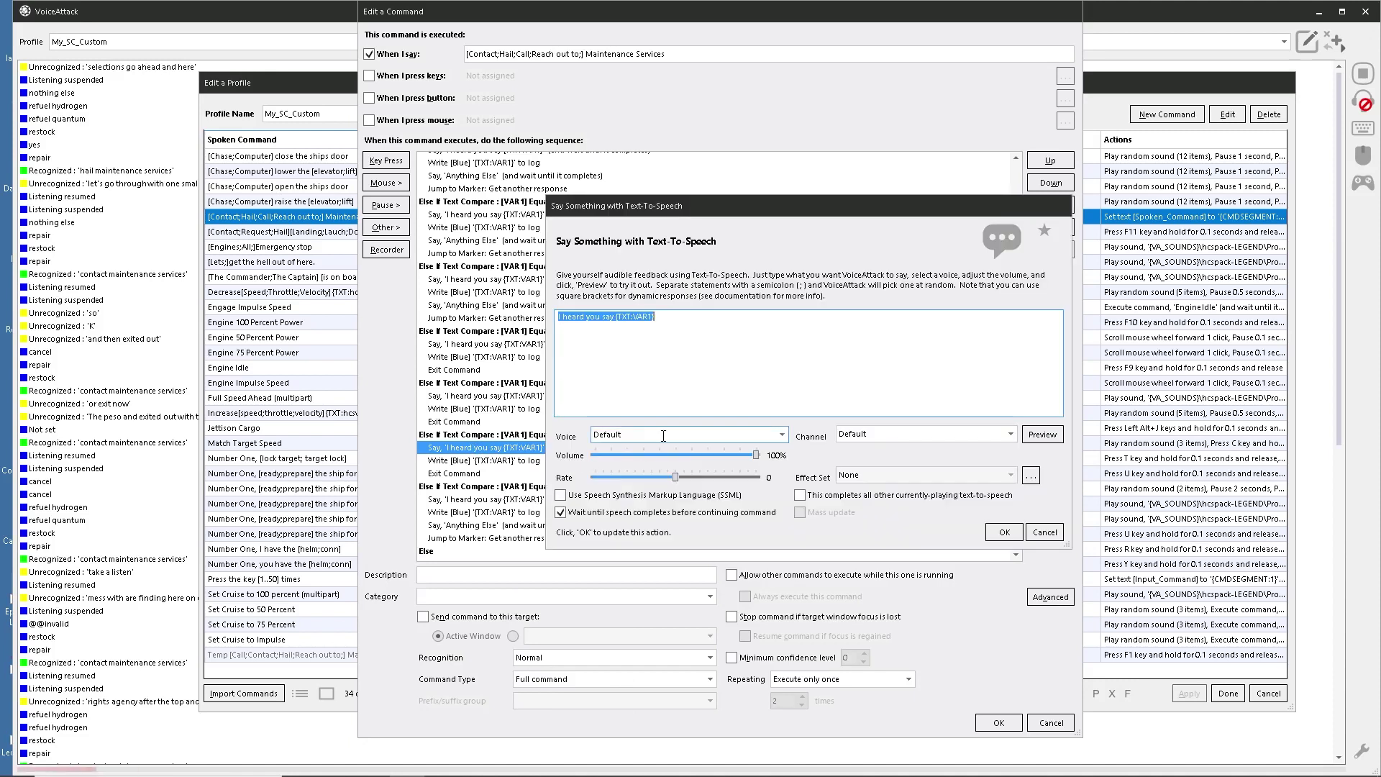
left_click(658, 318)
left_click_drag(658, 318, 547, 320)
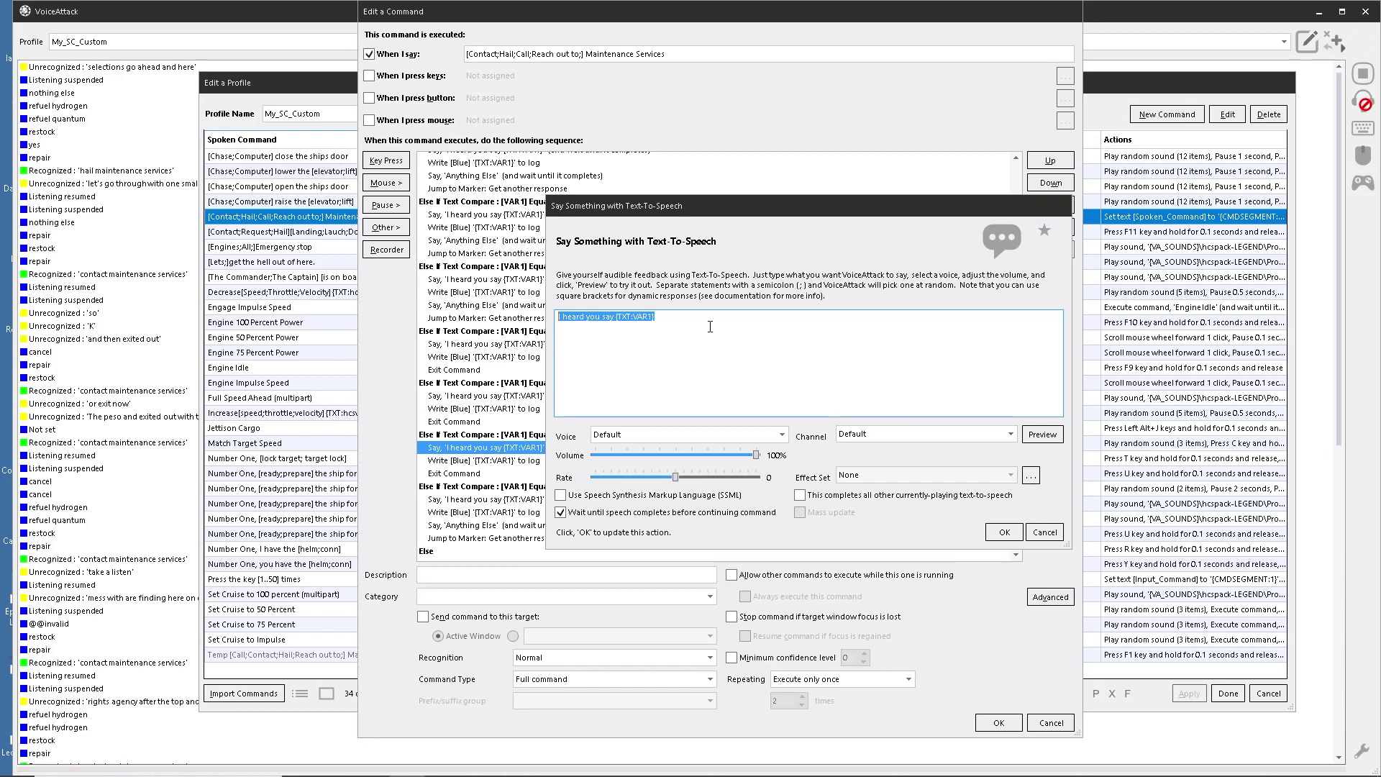
type("z")
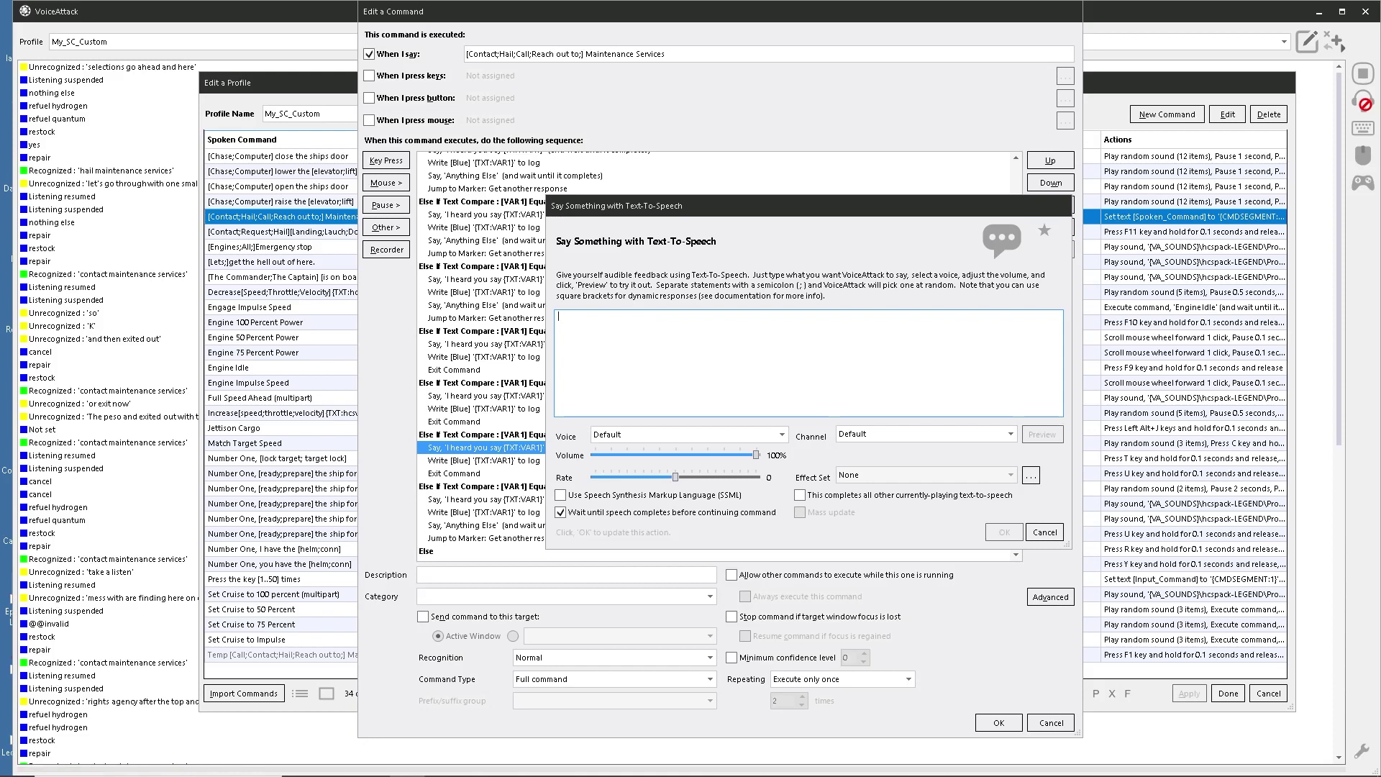
key("BackSpace")
type("You ")
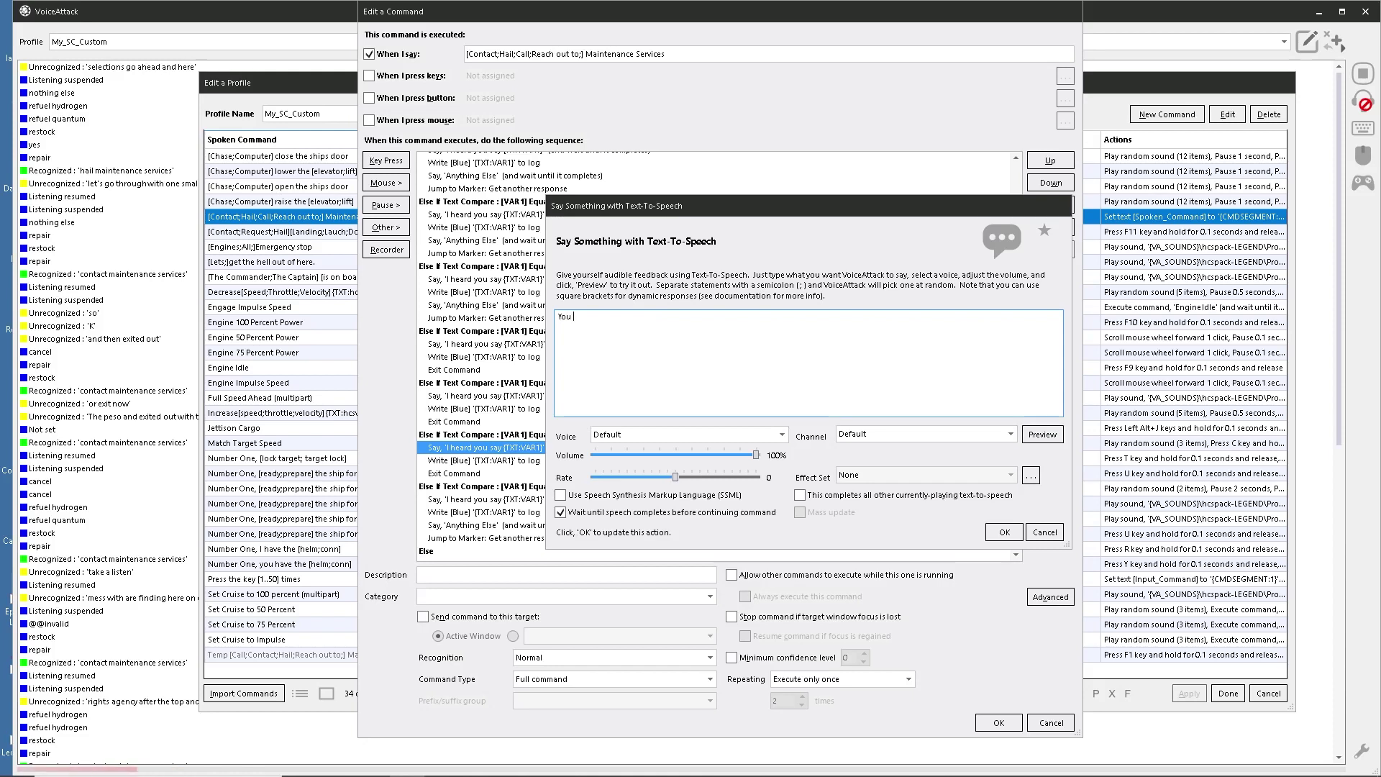
type("order will be processed sh")
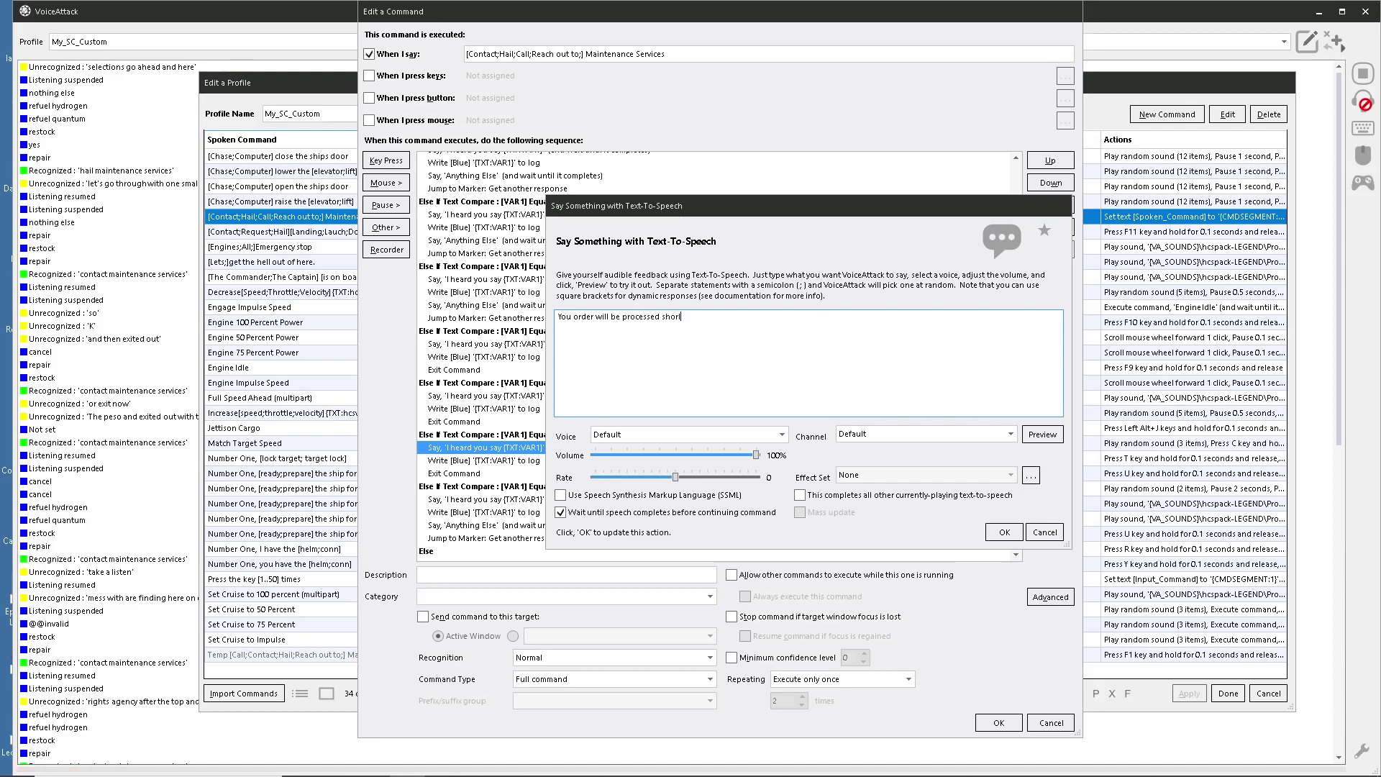
type("ortly.  Thank you.")
left_click(1004, 532)
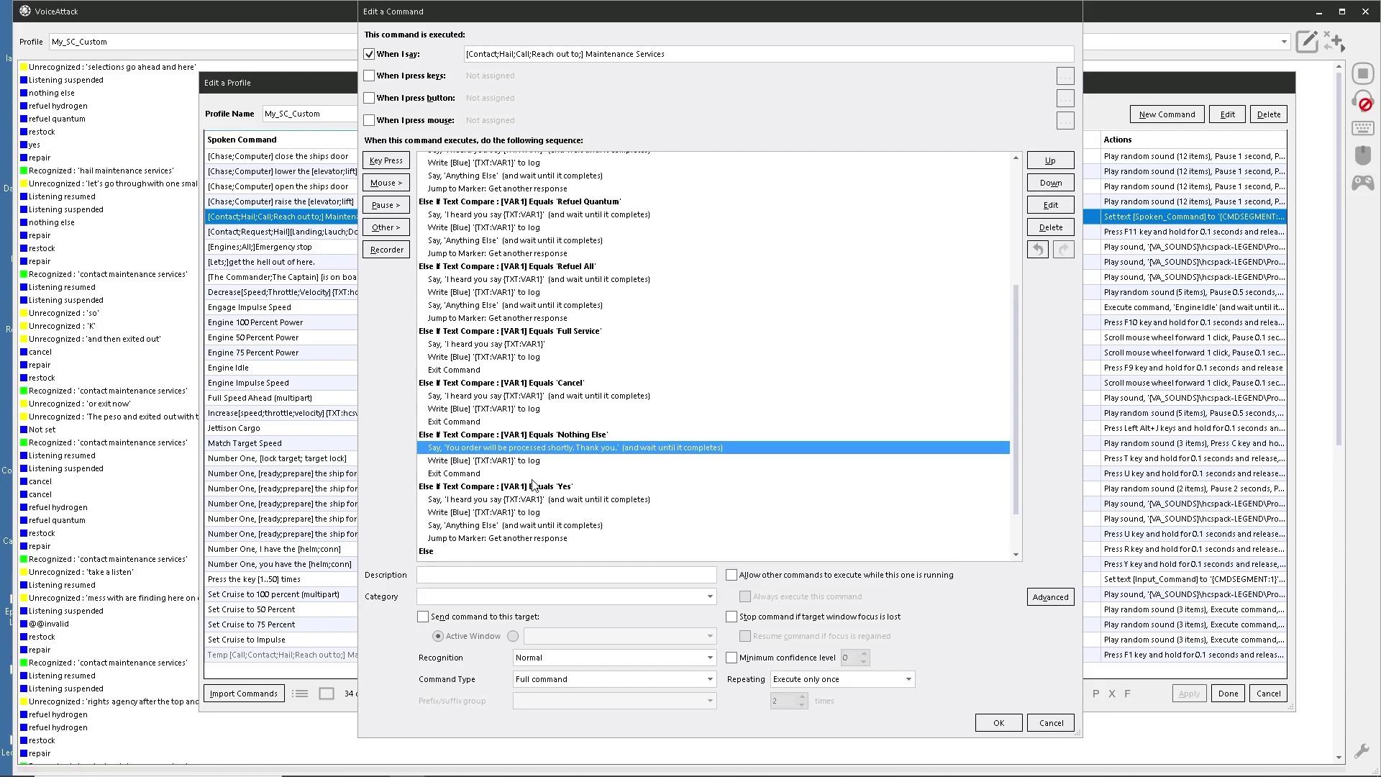
Change the Cancel branch's Say text to "Your order has been cancelled. See you next time.".
left_click(515, 397)
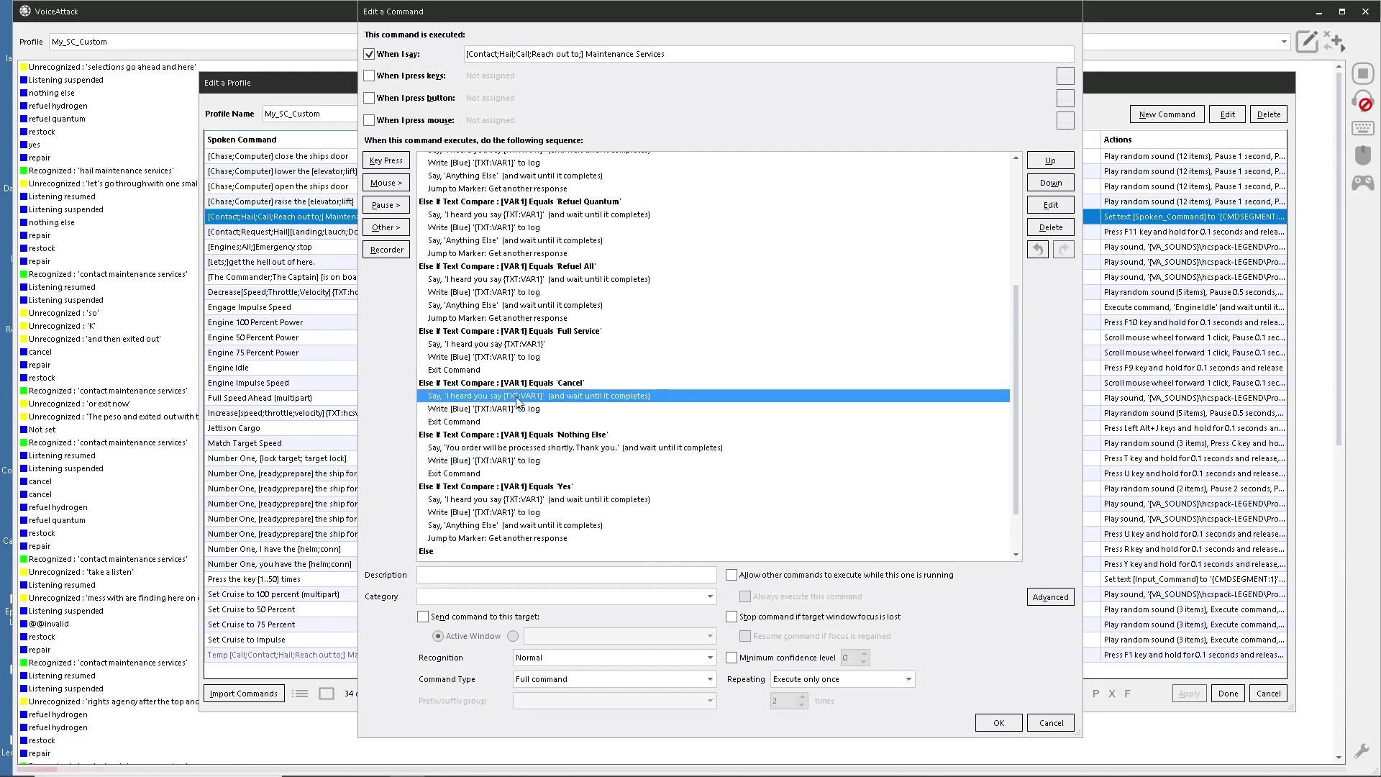
double_click(515, 396)
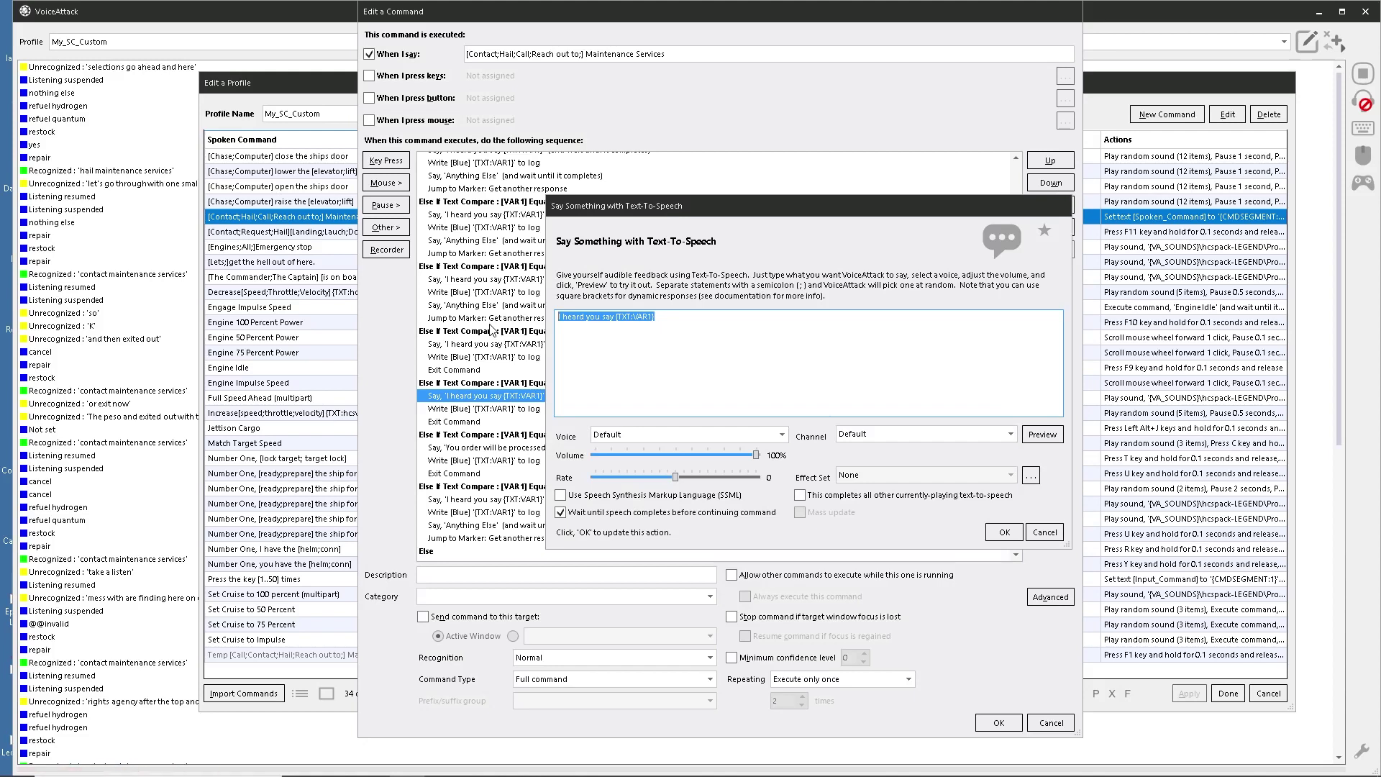
type("Your ord")
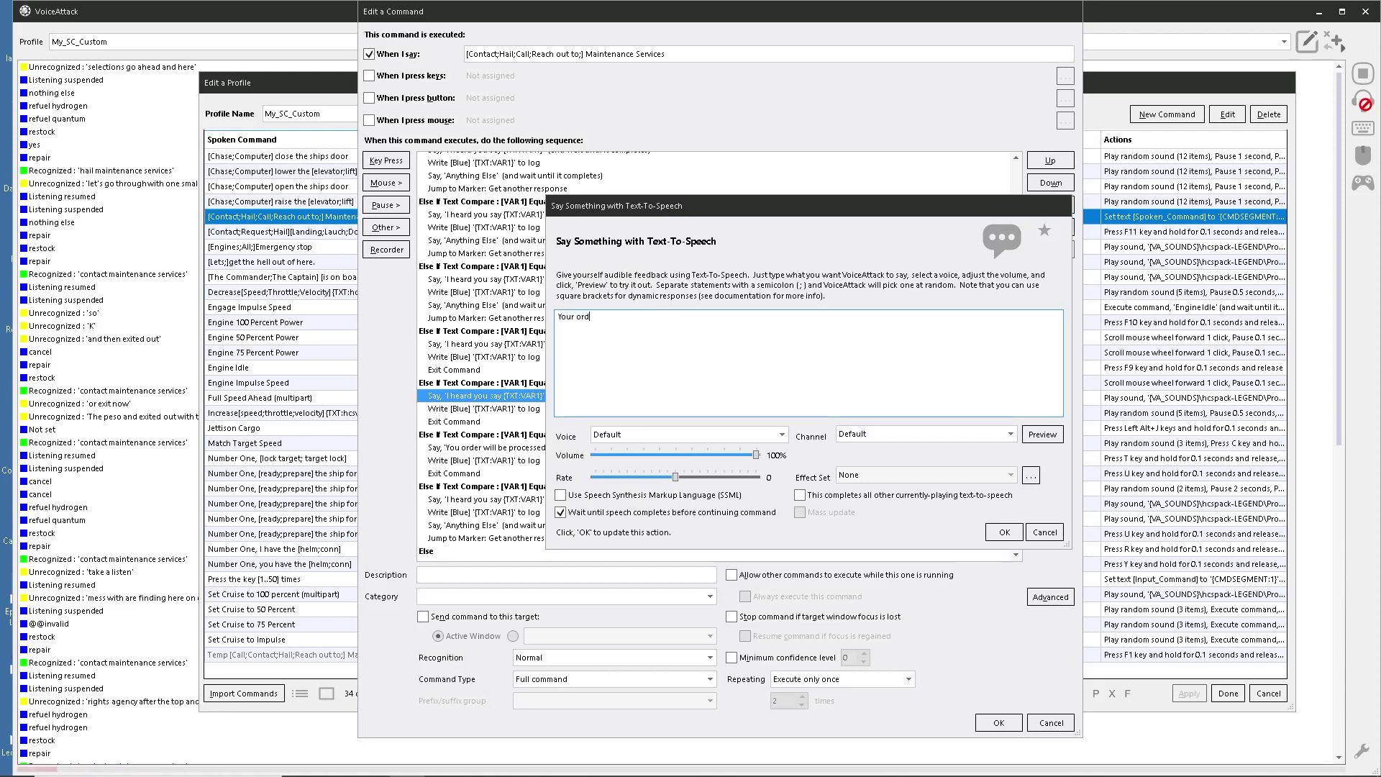
type("er has been cancelled.  See you next time.")
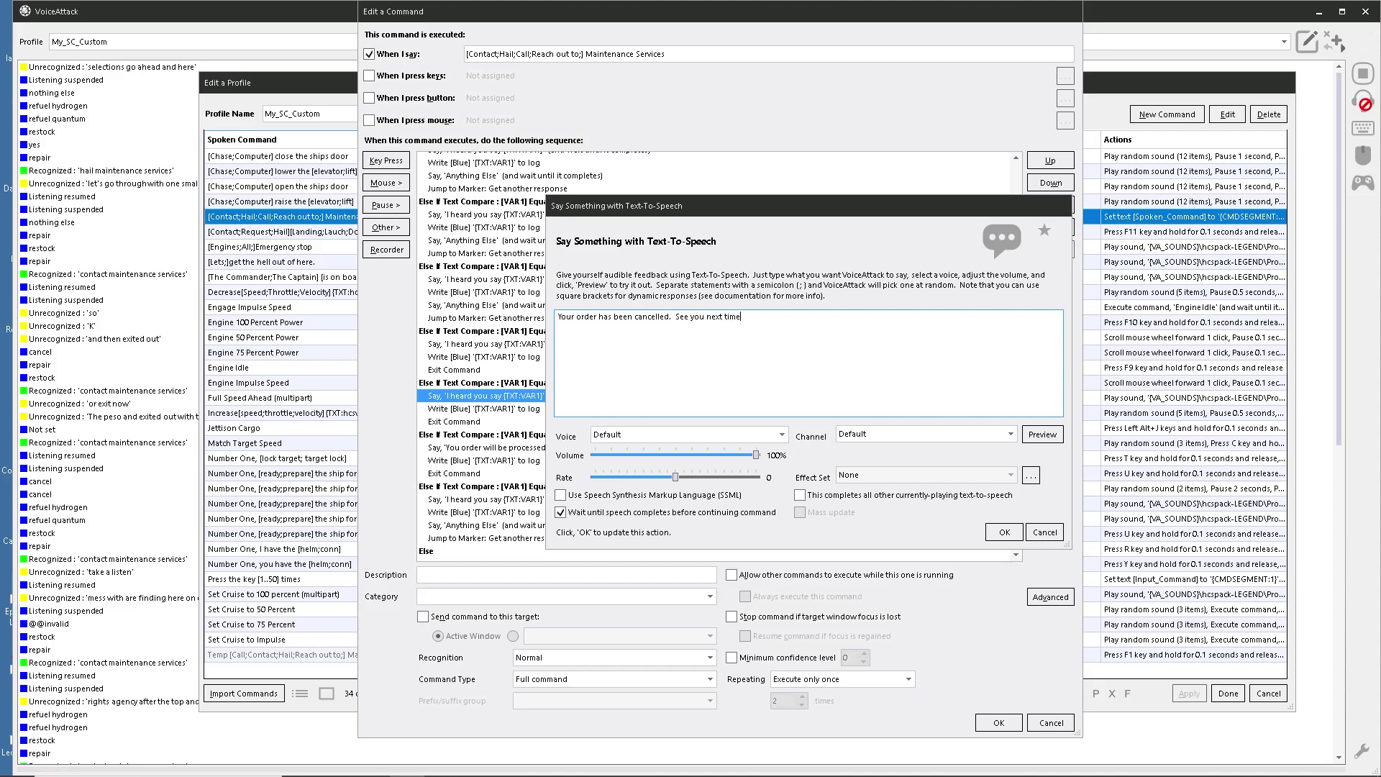
left_click(1005, 532)
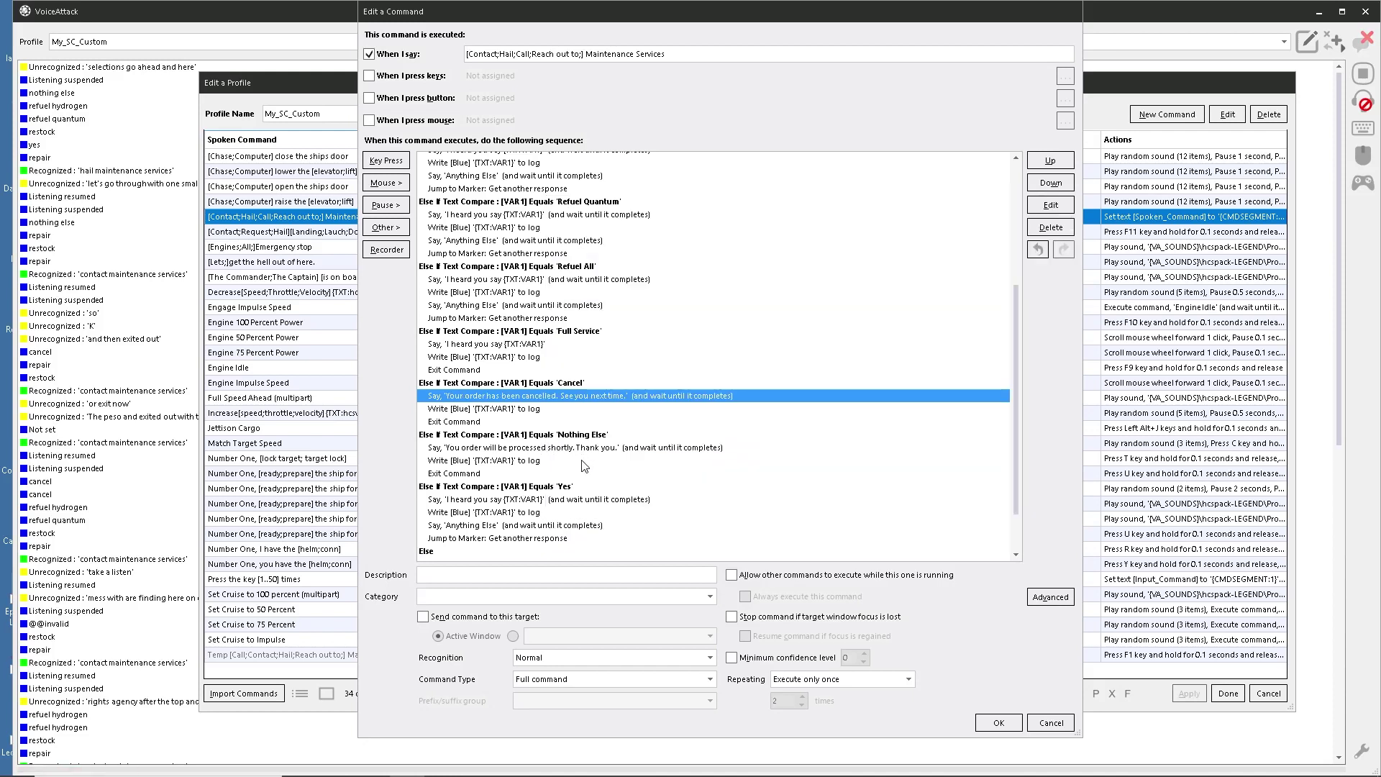
Delete the 'I heard you say' Say action from the Yes branch.
scroll(583, 464, "down", 2)
left_click(529, 572)
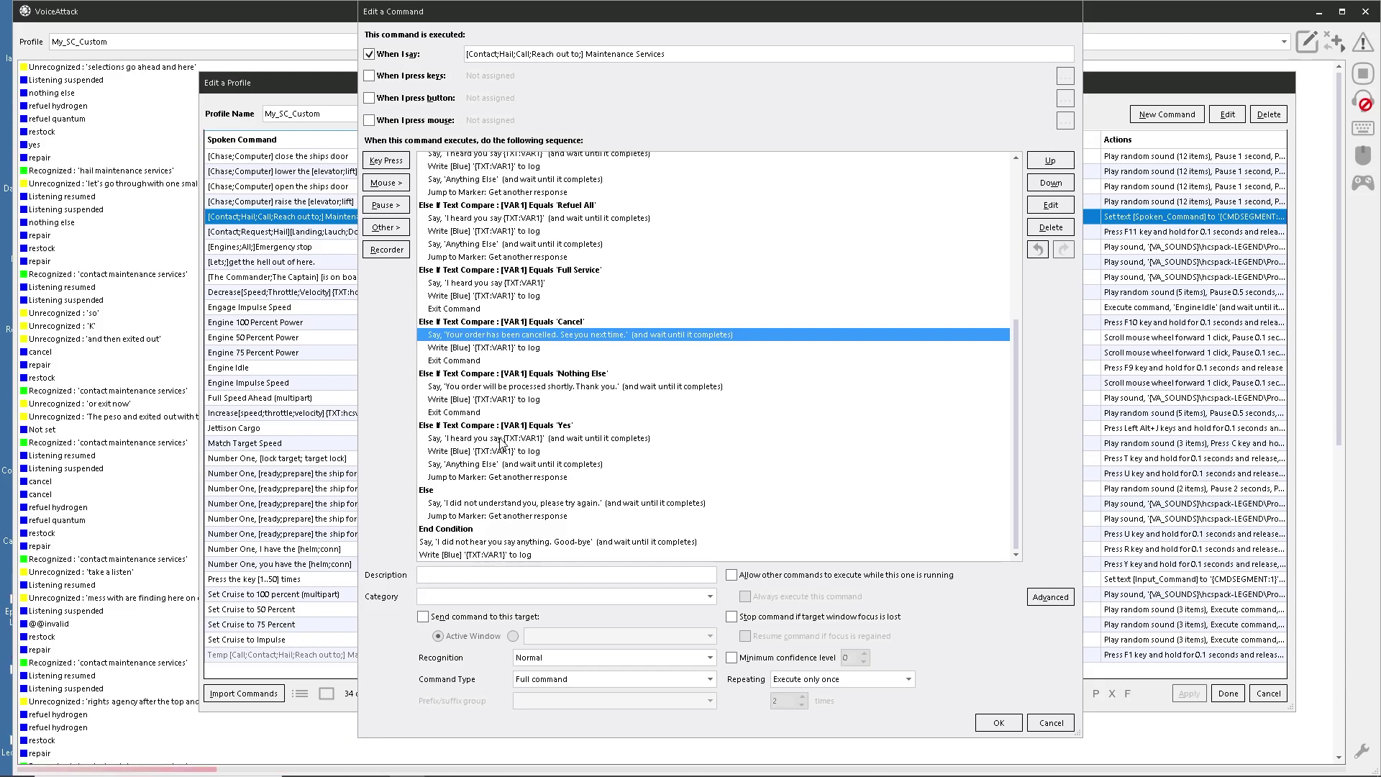
left_click(495, 438)
double_click(494, 438)
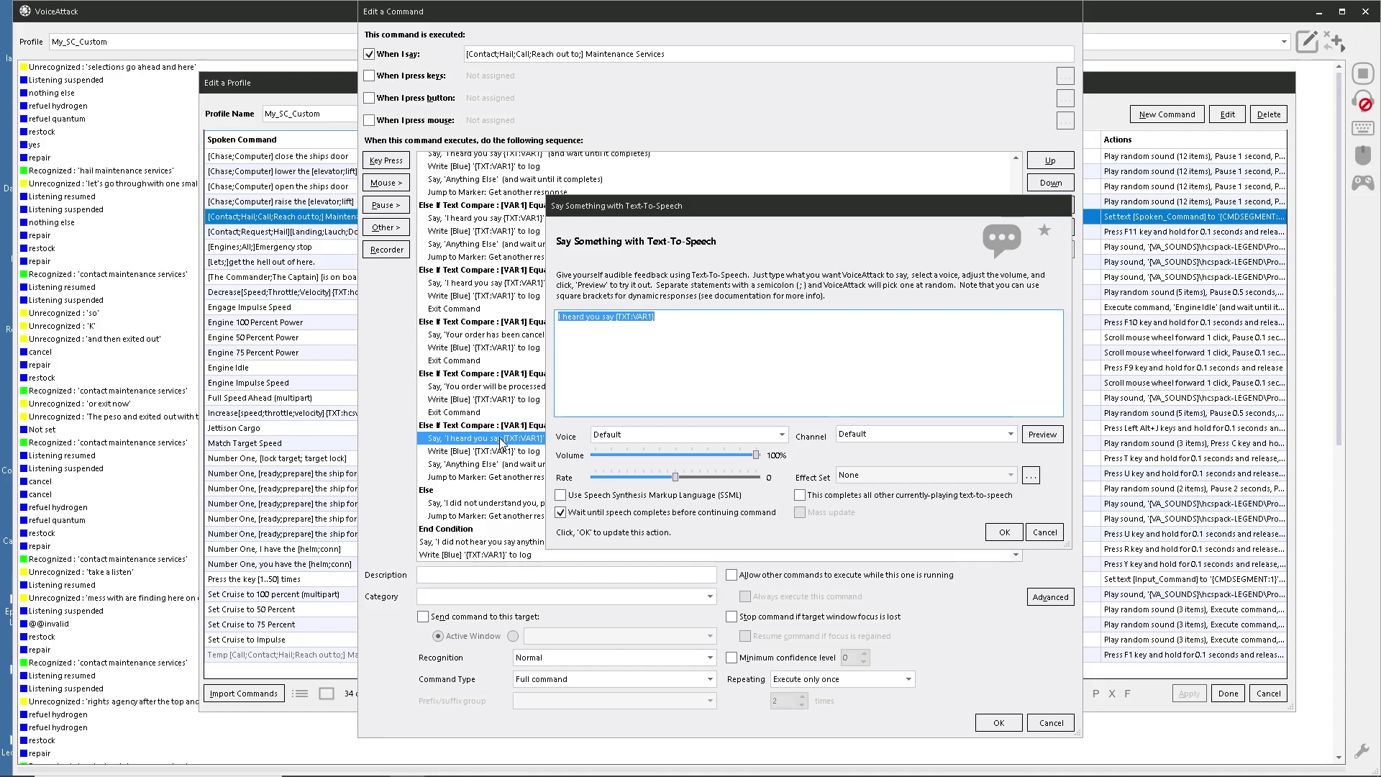
left_click(1044, 532)
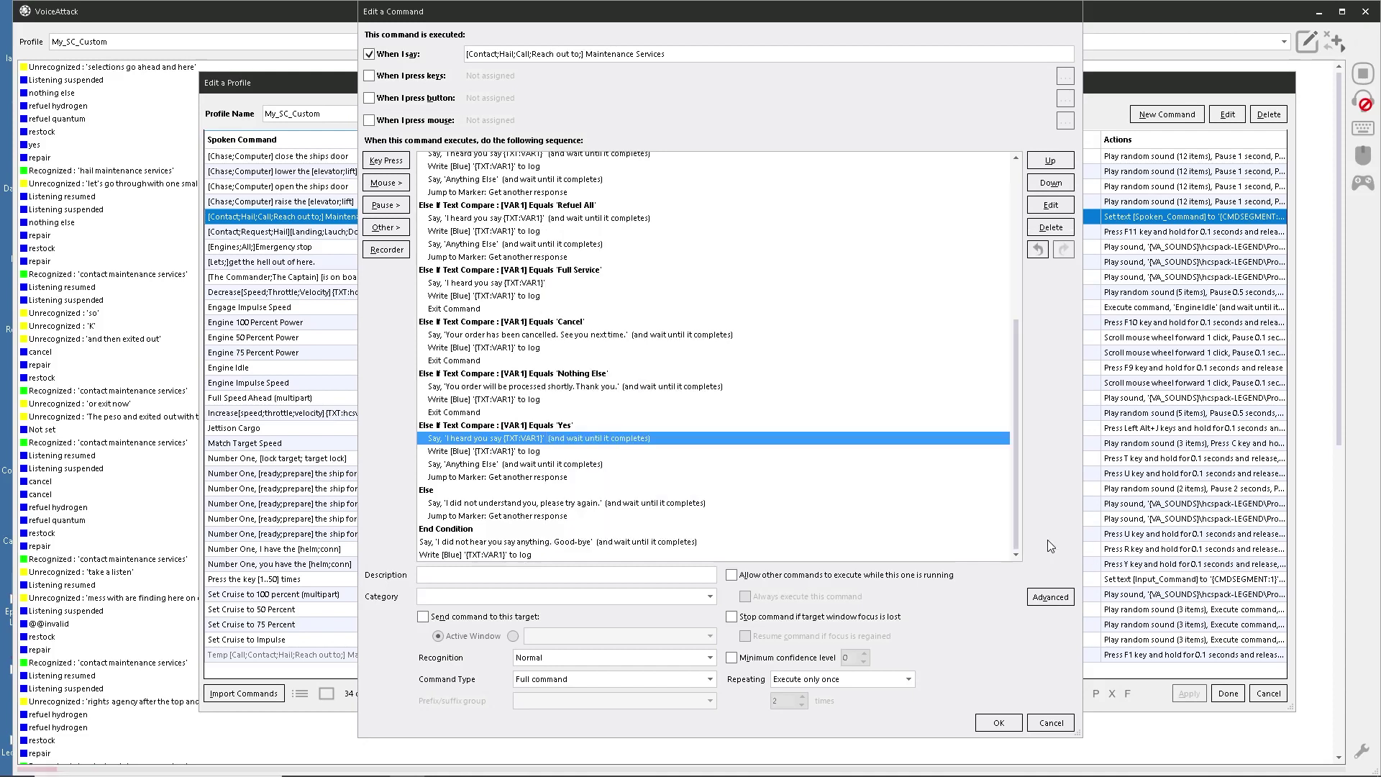
right_click(577, 438)
left_click(610, 532)
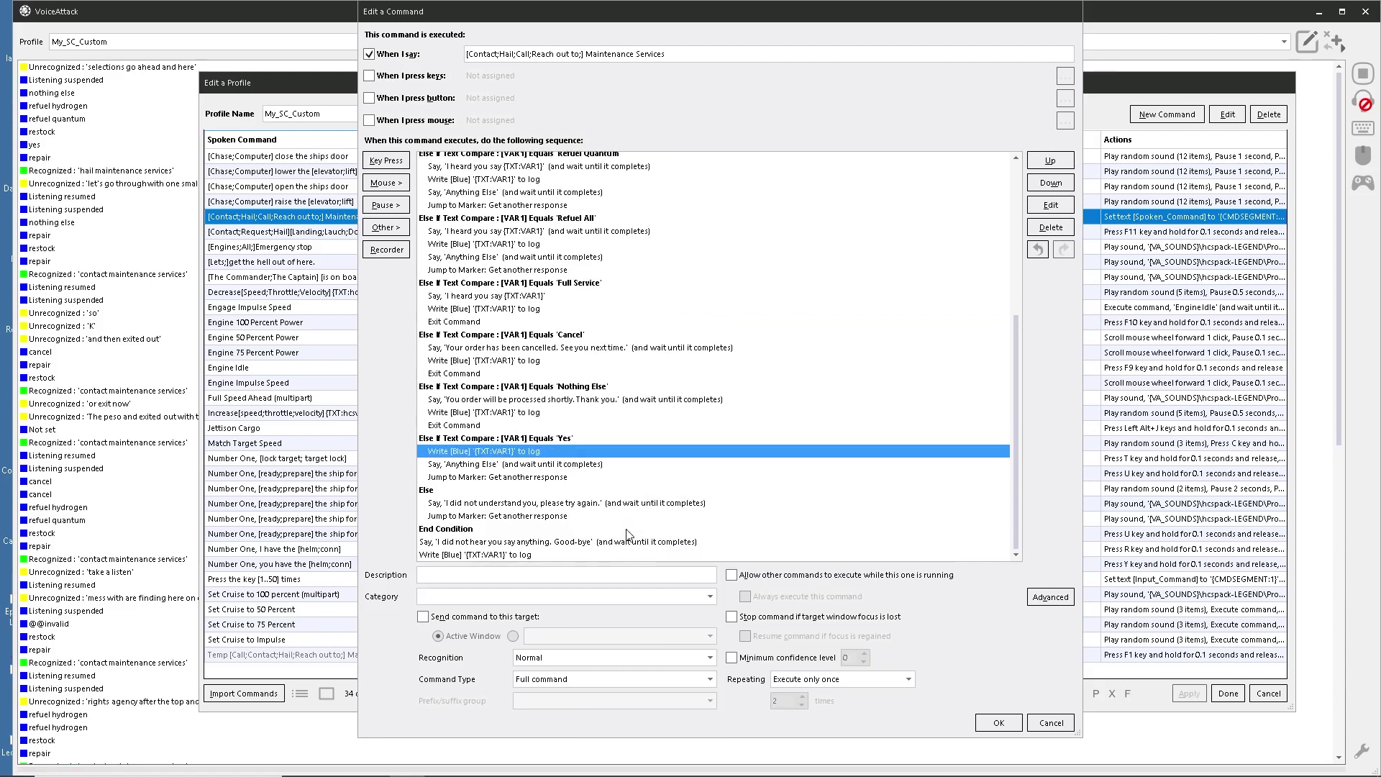
Change the Yes branch's 'Anything Else' Say text to "I am waiting with baited breath.".
left_click(498, 465)
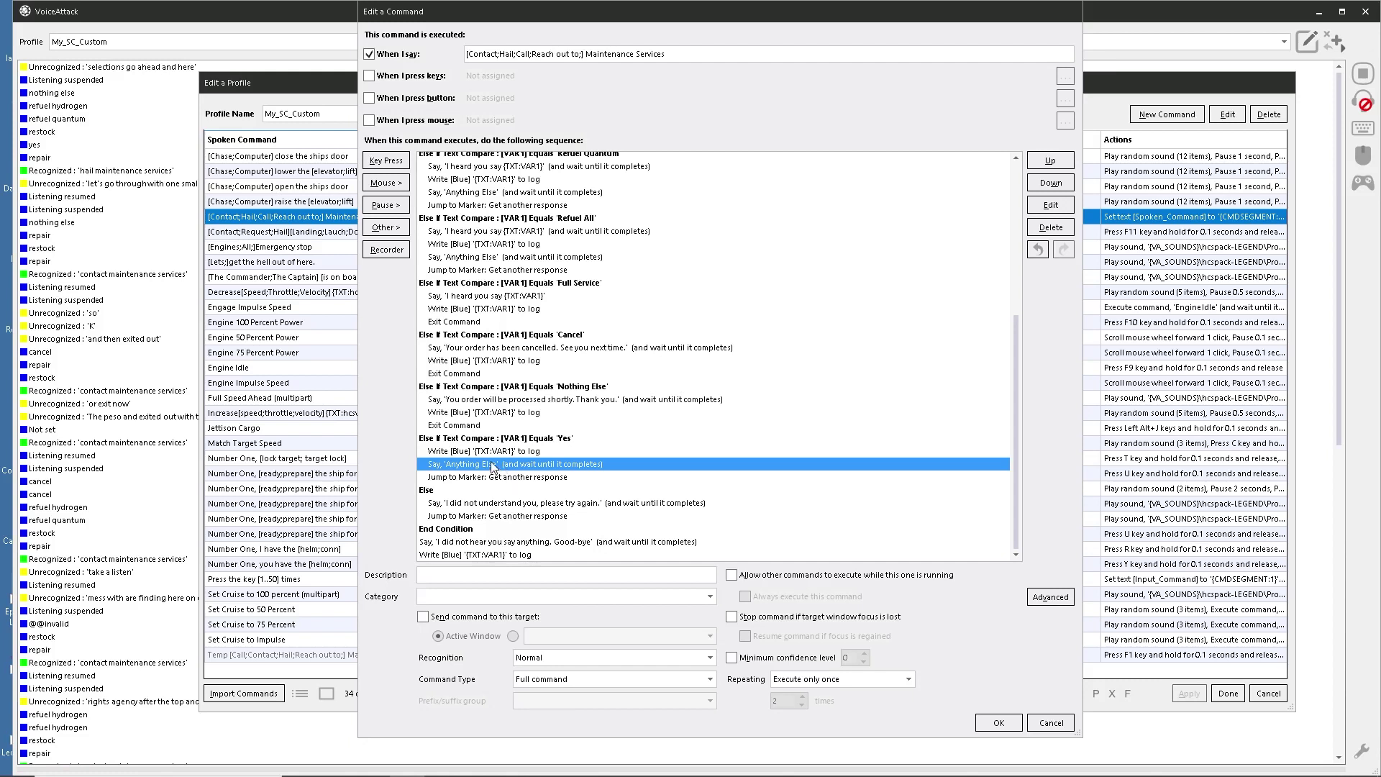
double_click(530, 466)
left_click(614, 320)
left_click_drag(614, 320, 548, 317)
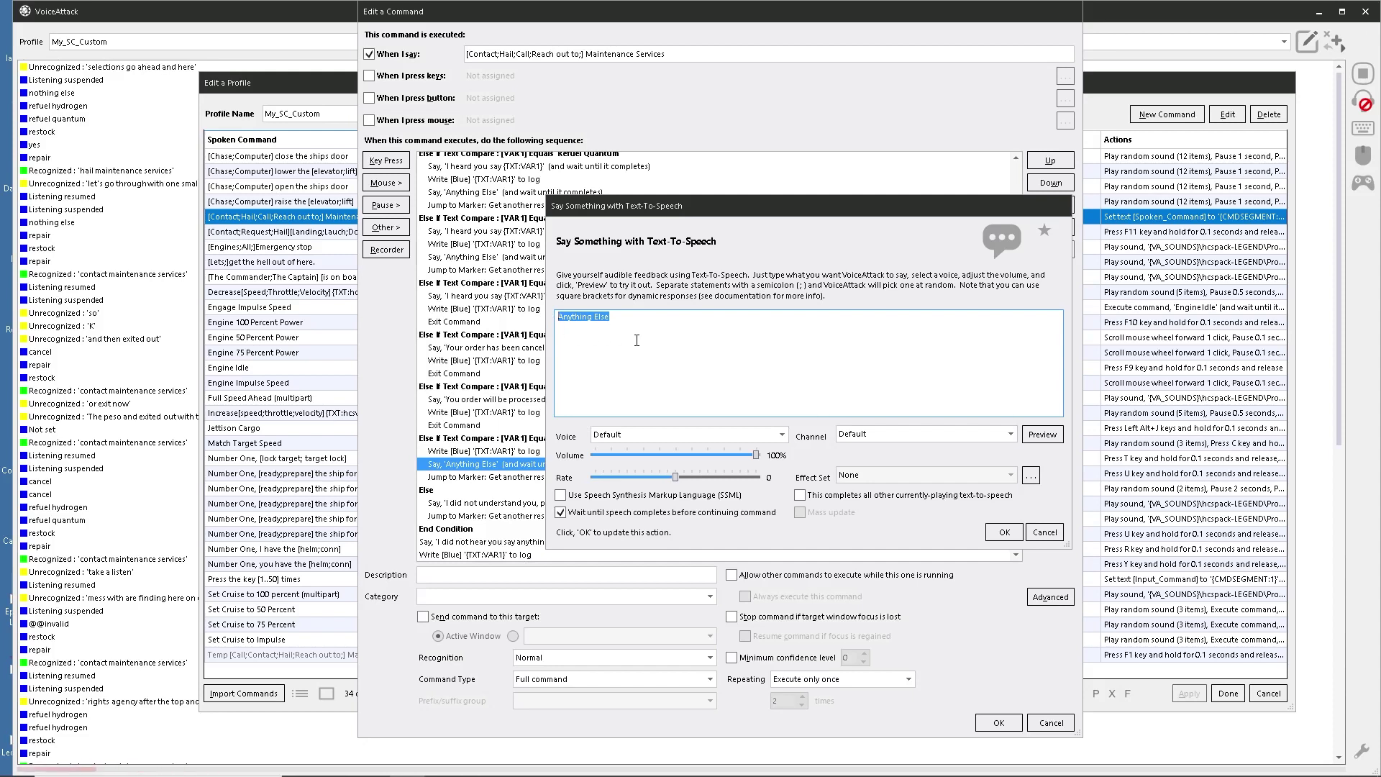
type("I am waiting with baited breath.")
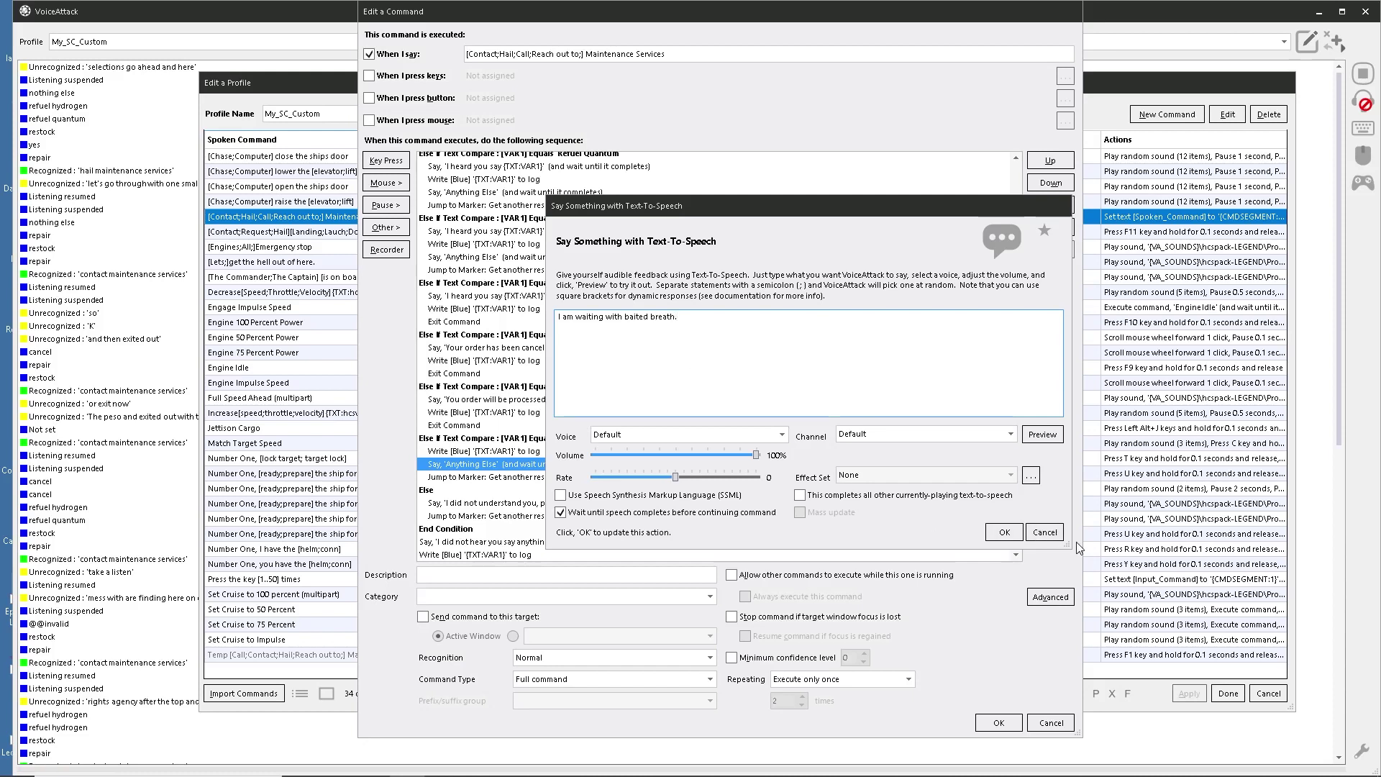
left_click(996, 534)
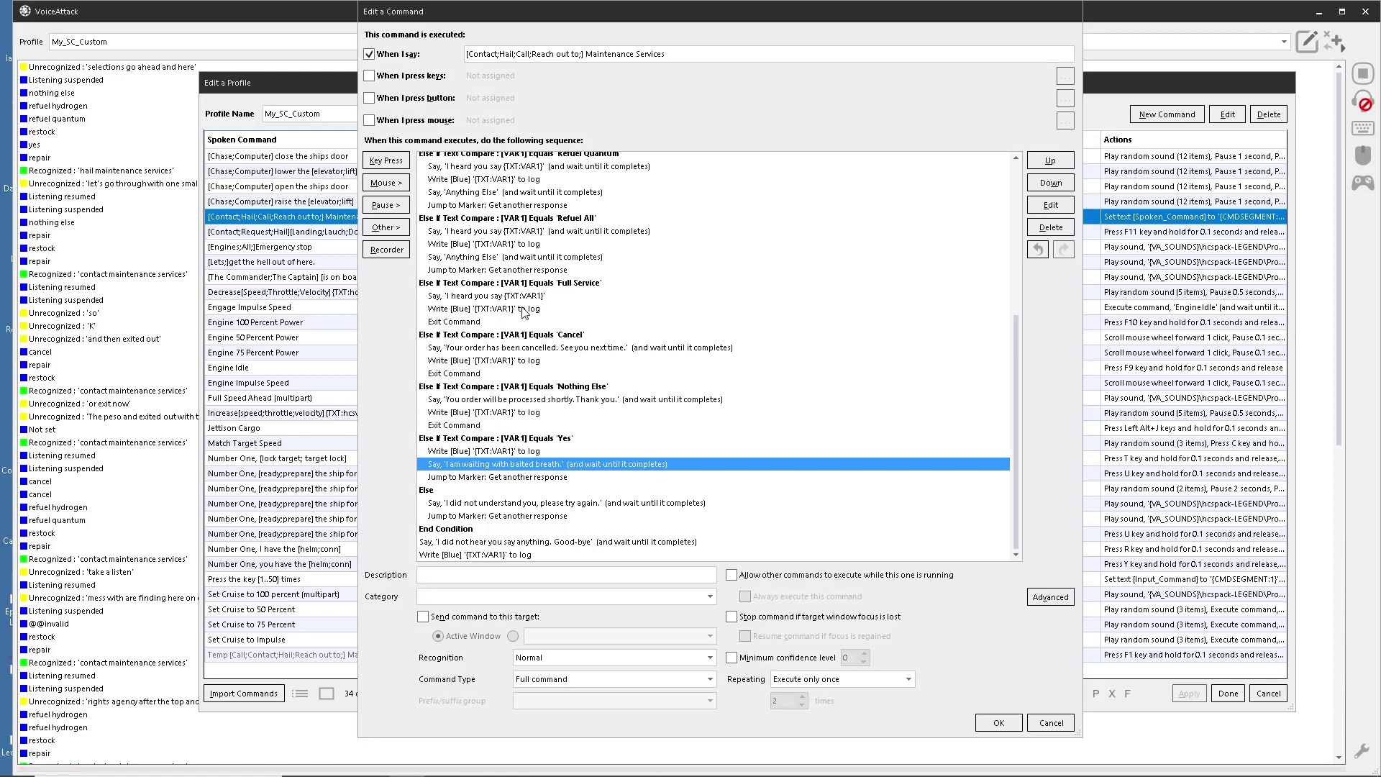
Delete the 'I heard you say' Say actions from the Full Service and Refuel All branches.
scroll(524, 312, "up", 2)
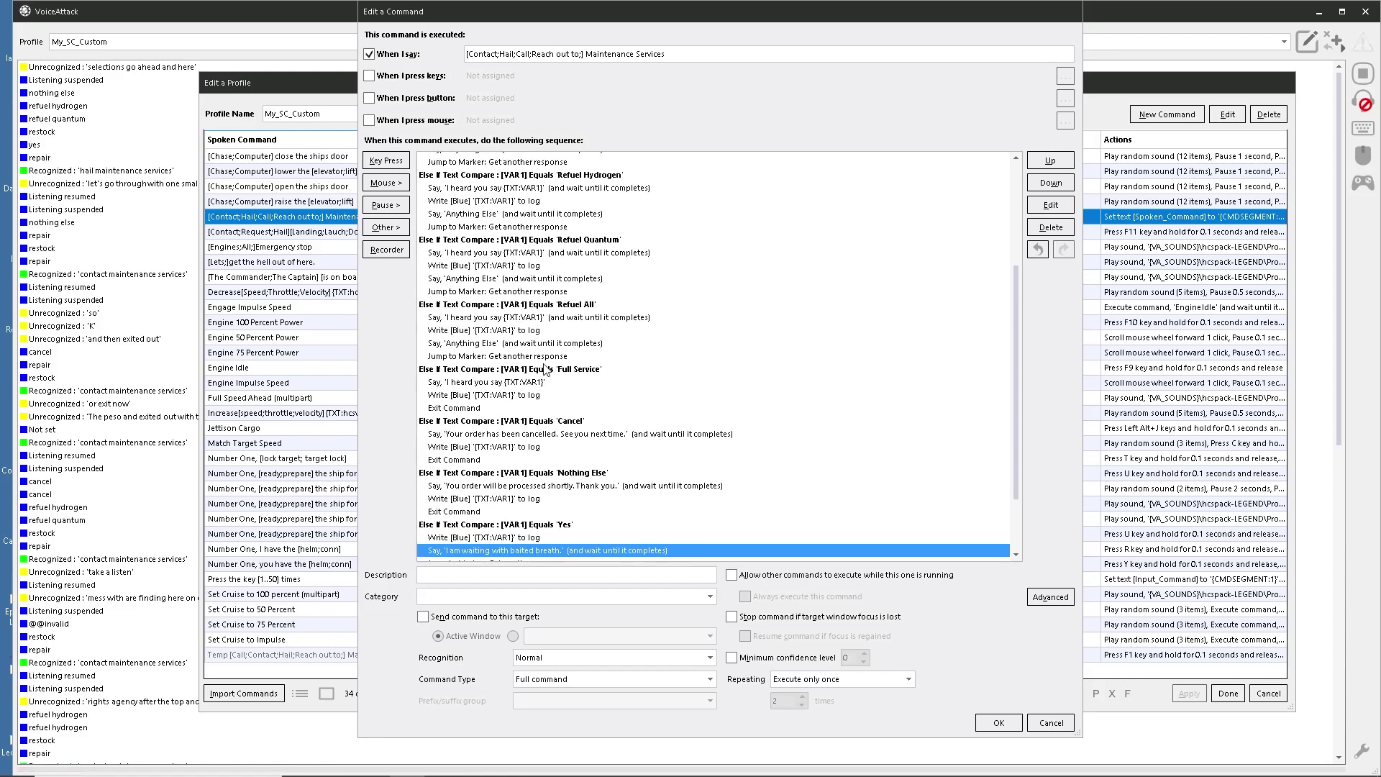
left_click(488, 381)
right_click(491, 382)
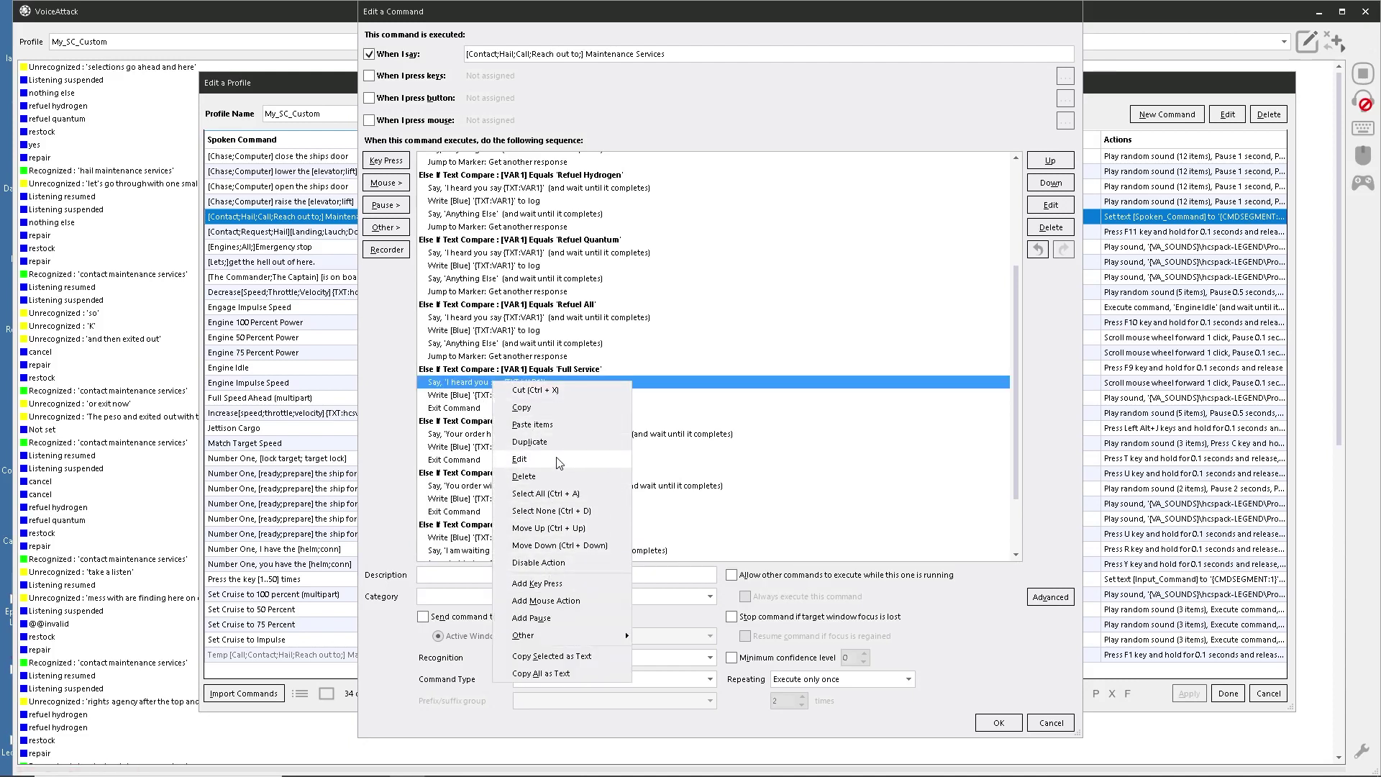
left_click(524, 476)
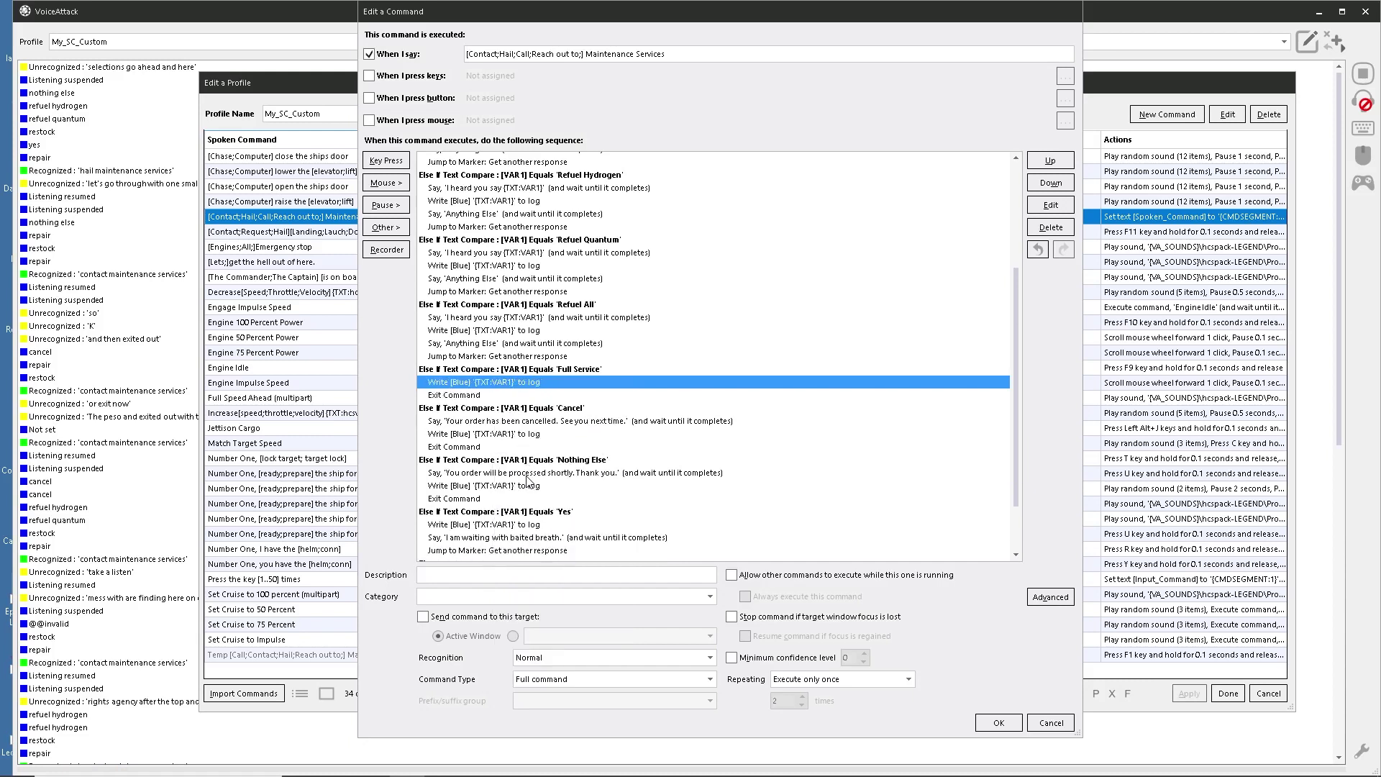
left_click(474, 320)
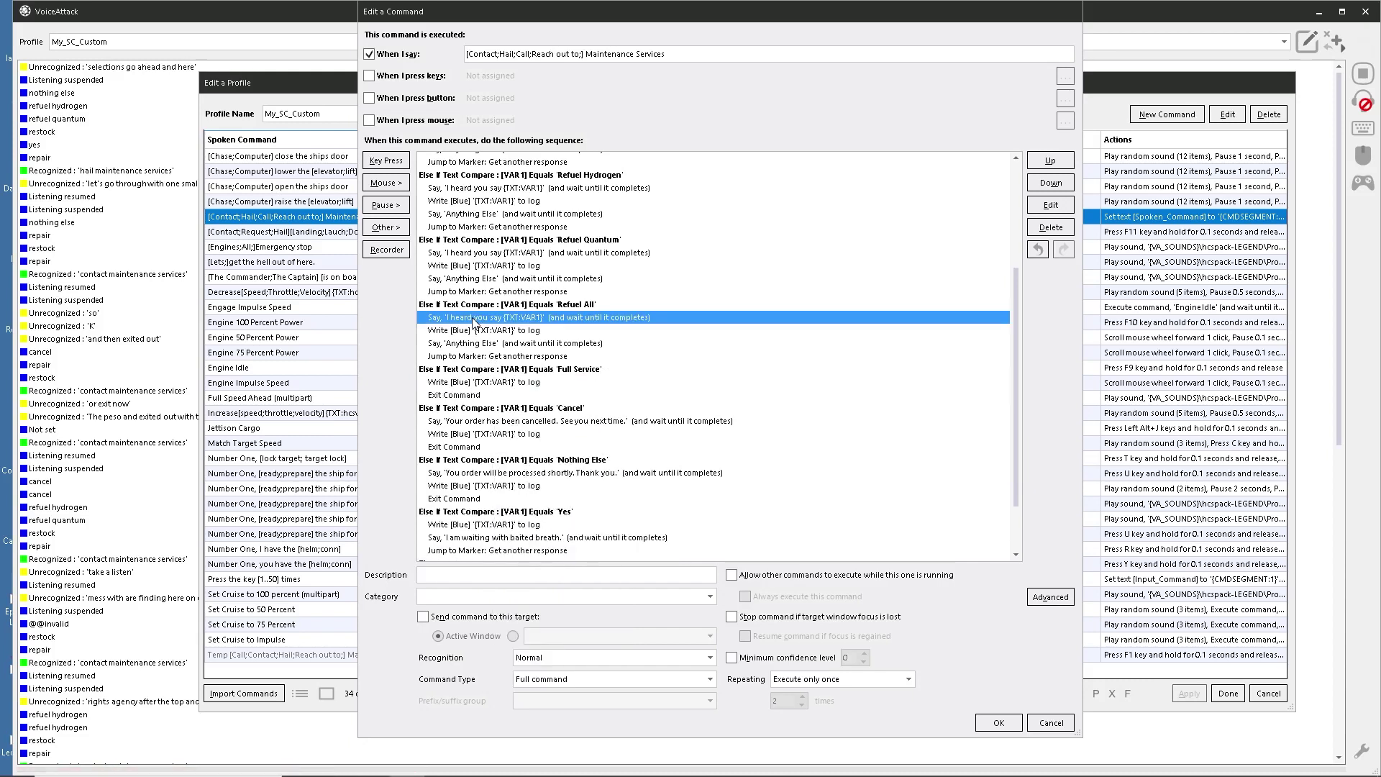
right_click(472, 321)
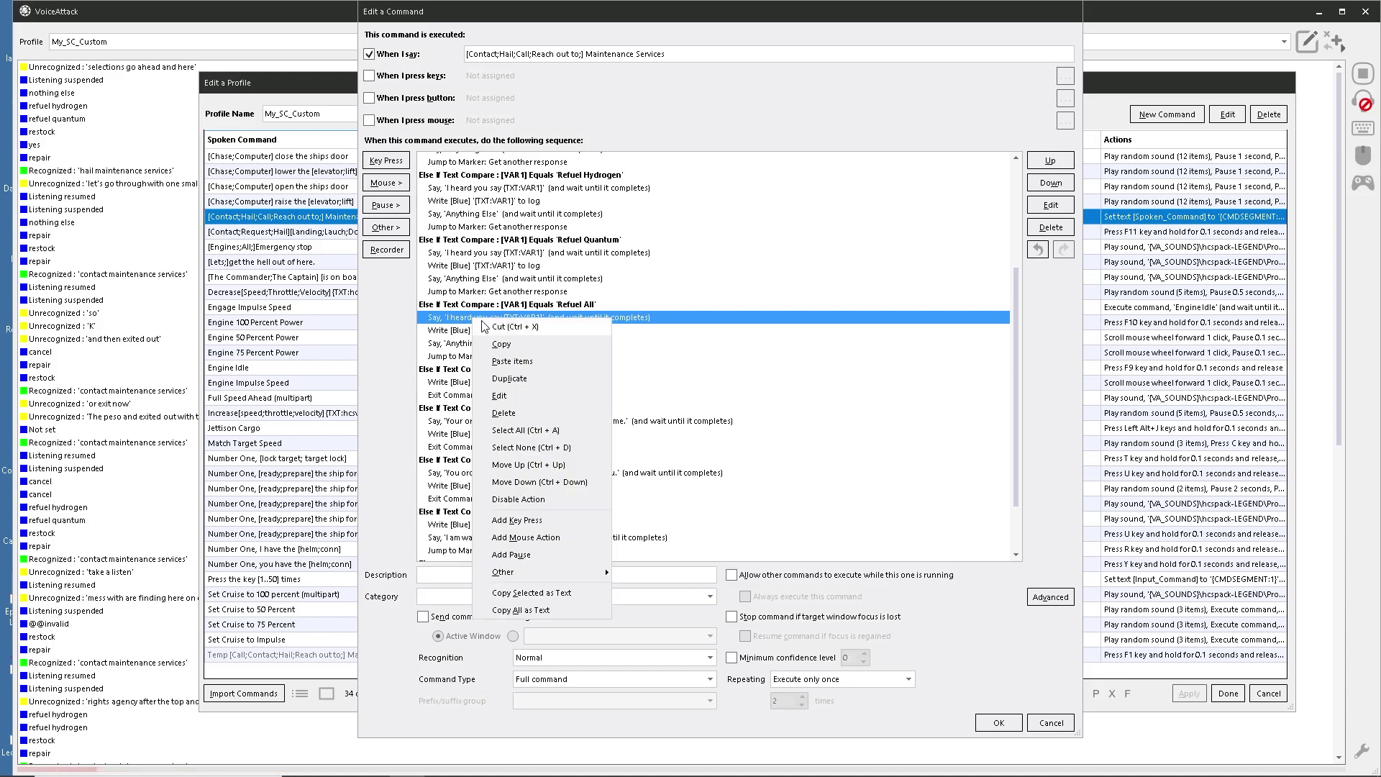
left_click(515, 414)
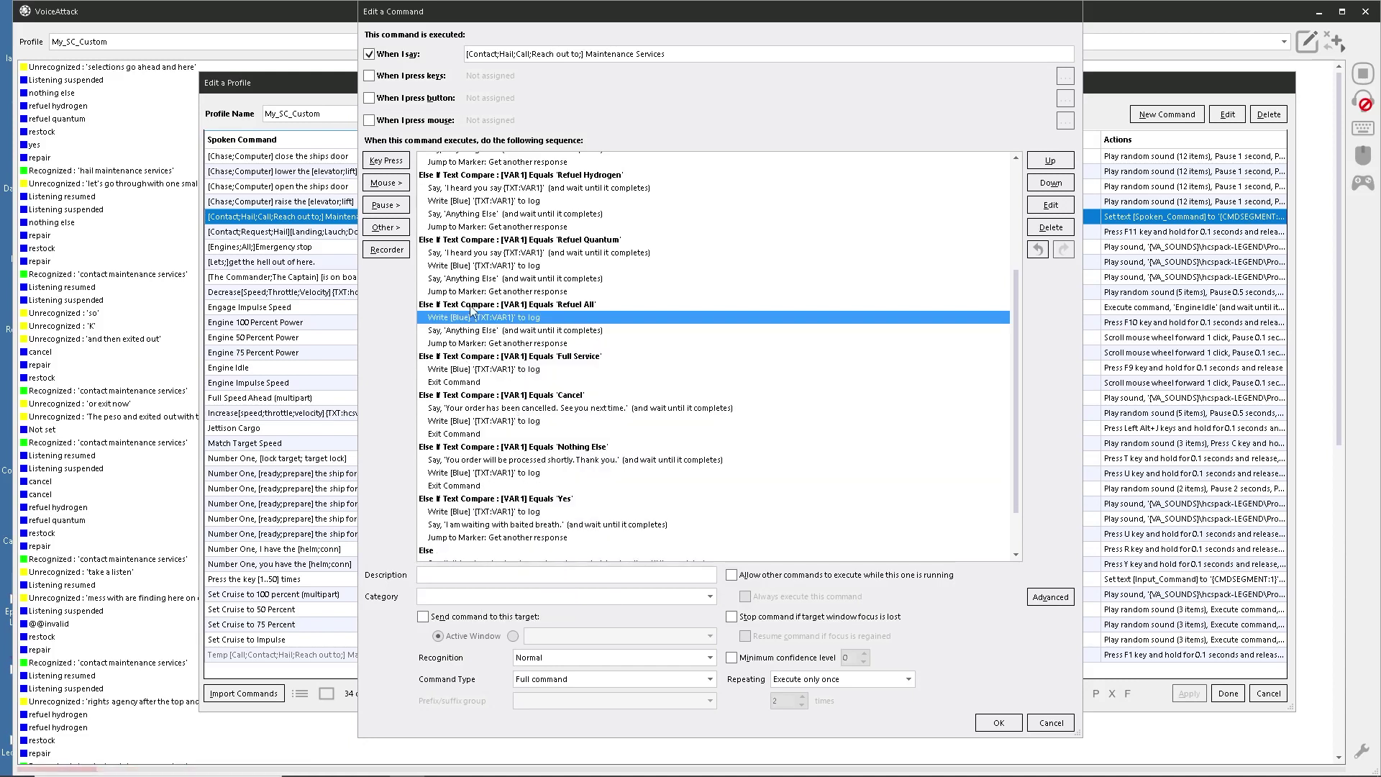
Delete the 'I heard you say' Say actions from the Refuel Quantum and Refuel Hydrogen branches.
right_click(489, 257)
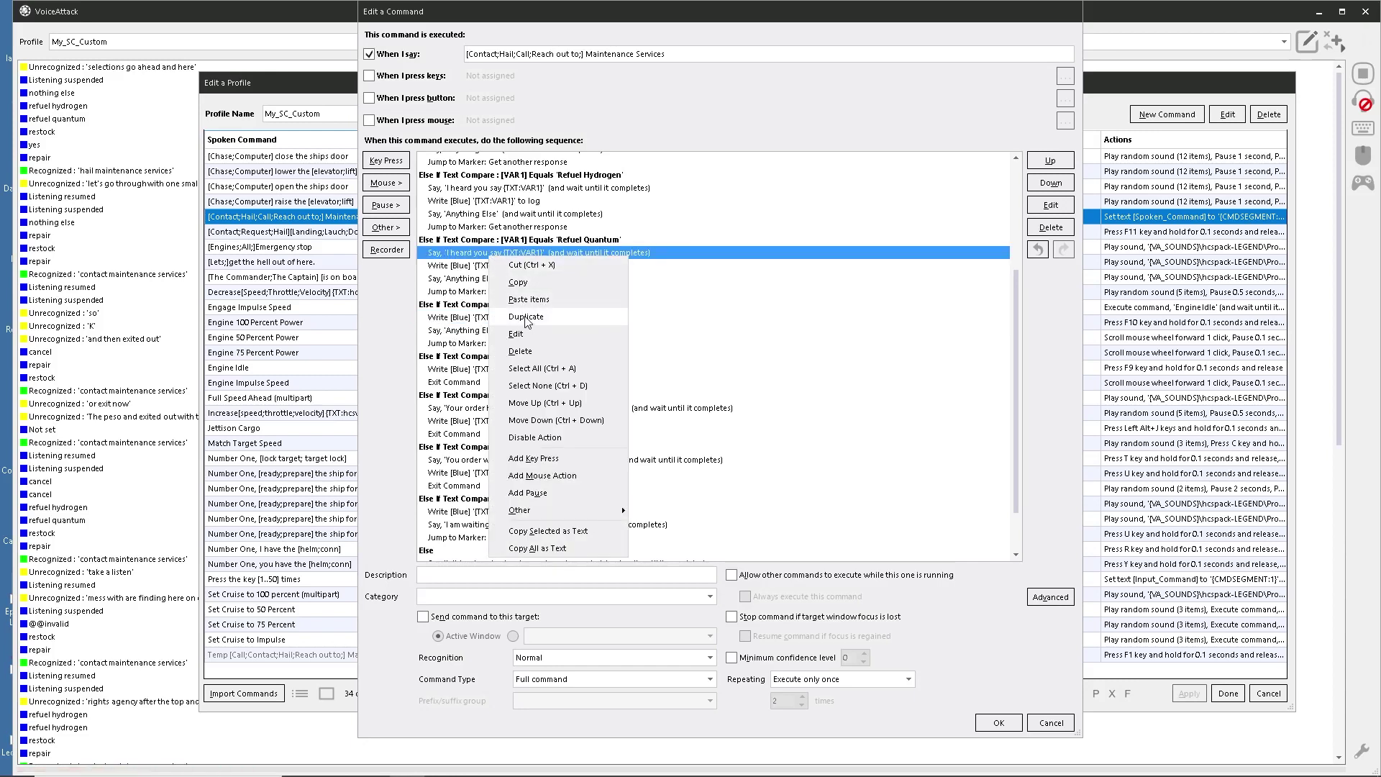
left_click(522, 352)
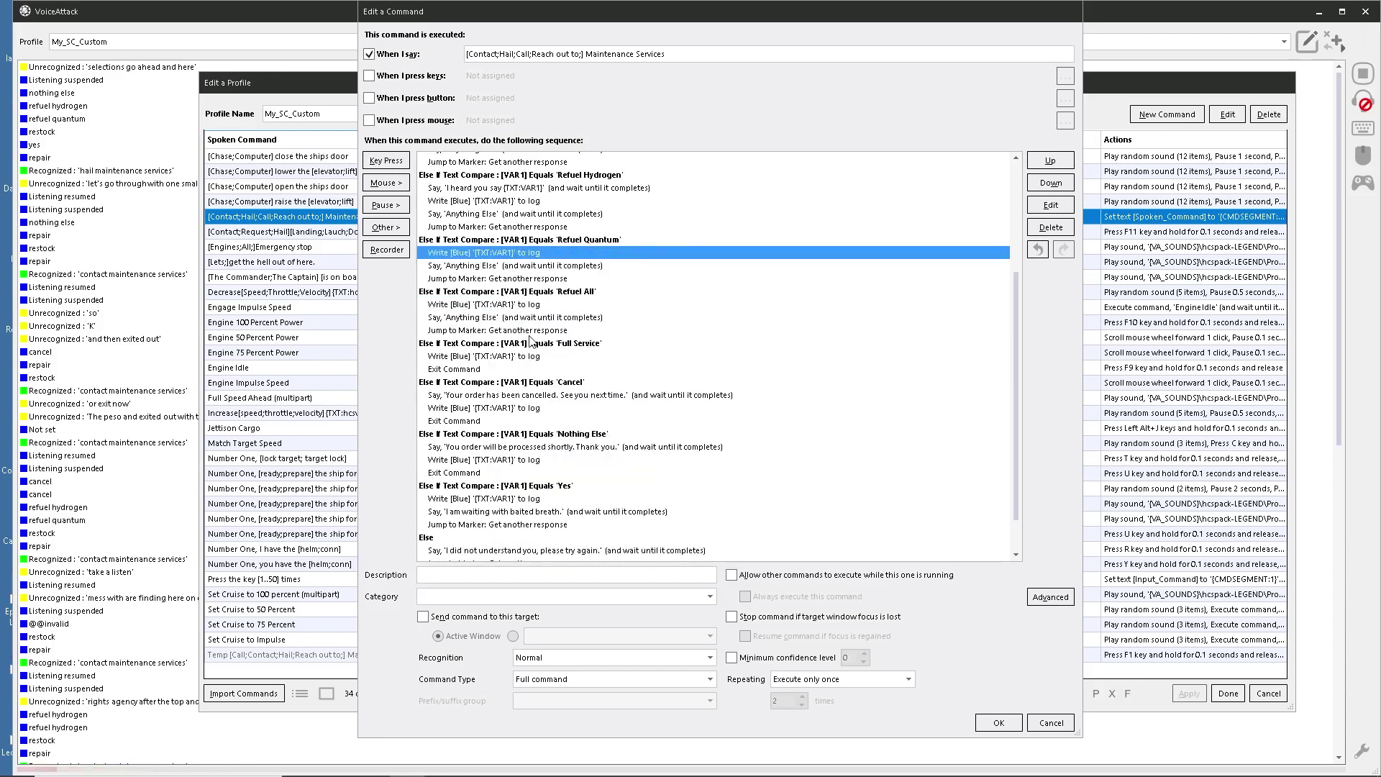
right_click(507, 188)
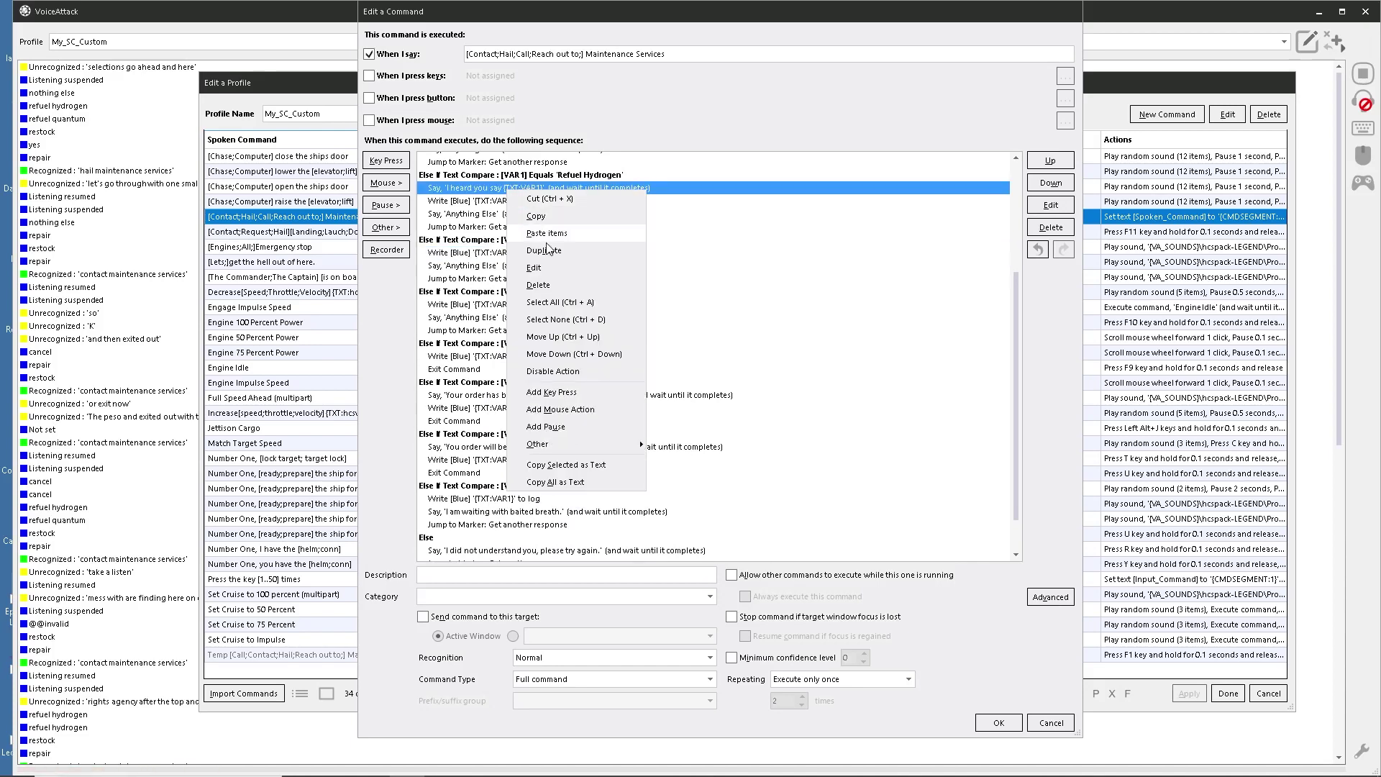
left_click(537, 285)
scroll(576, 315, "up", 4)
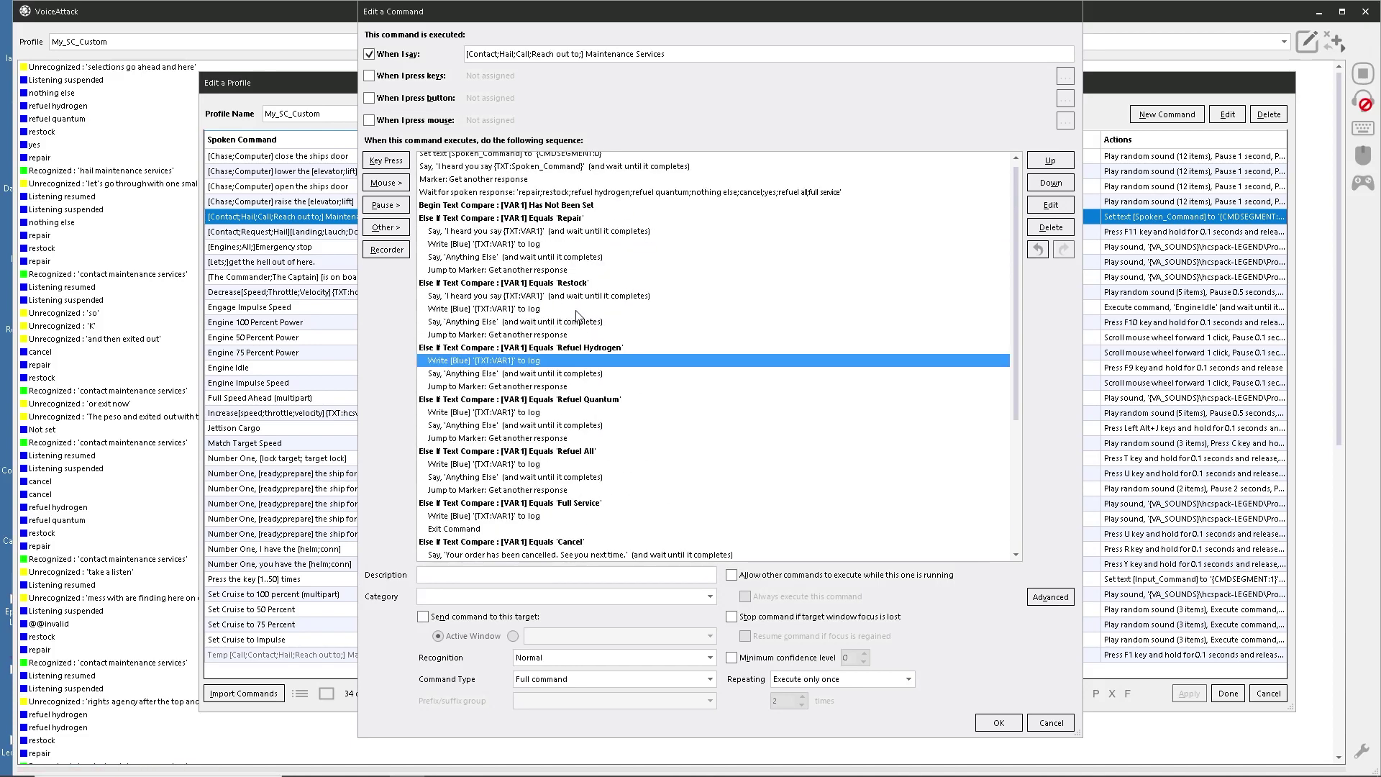
Discard the unsaved edits to the Maintenance Services command and start a duplicate of it.
left_click(1051, 722)
left_click(789, 456)
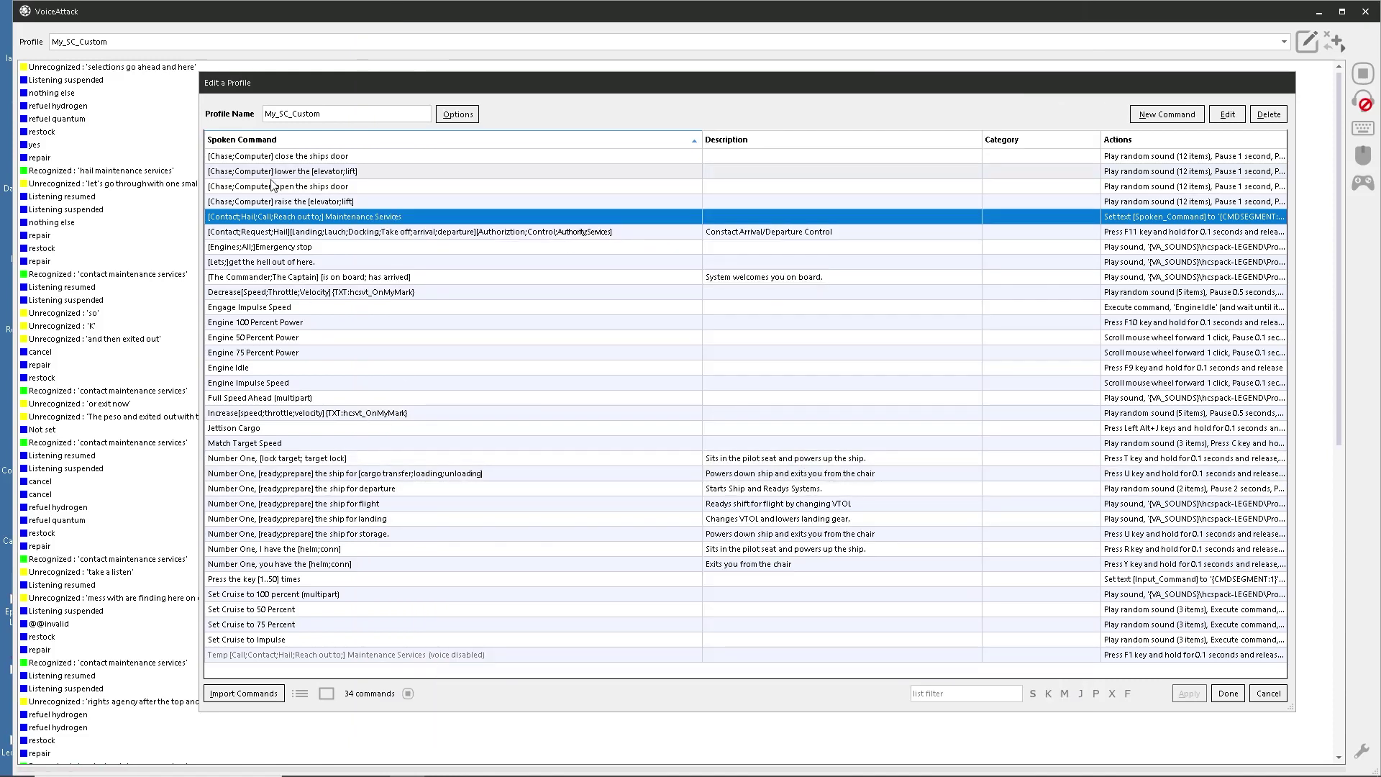
right_click(269, 224)
mouse_move(303, 248)
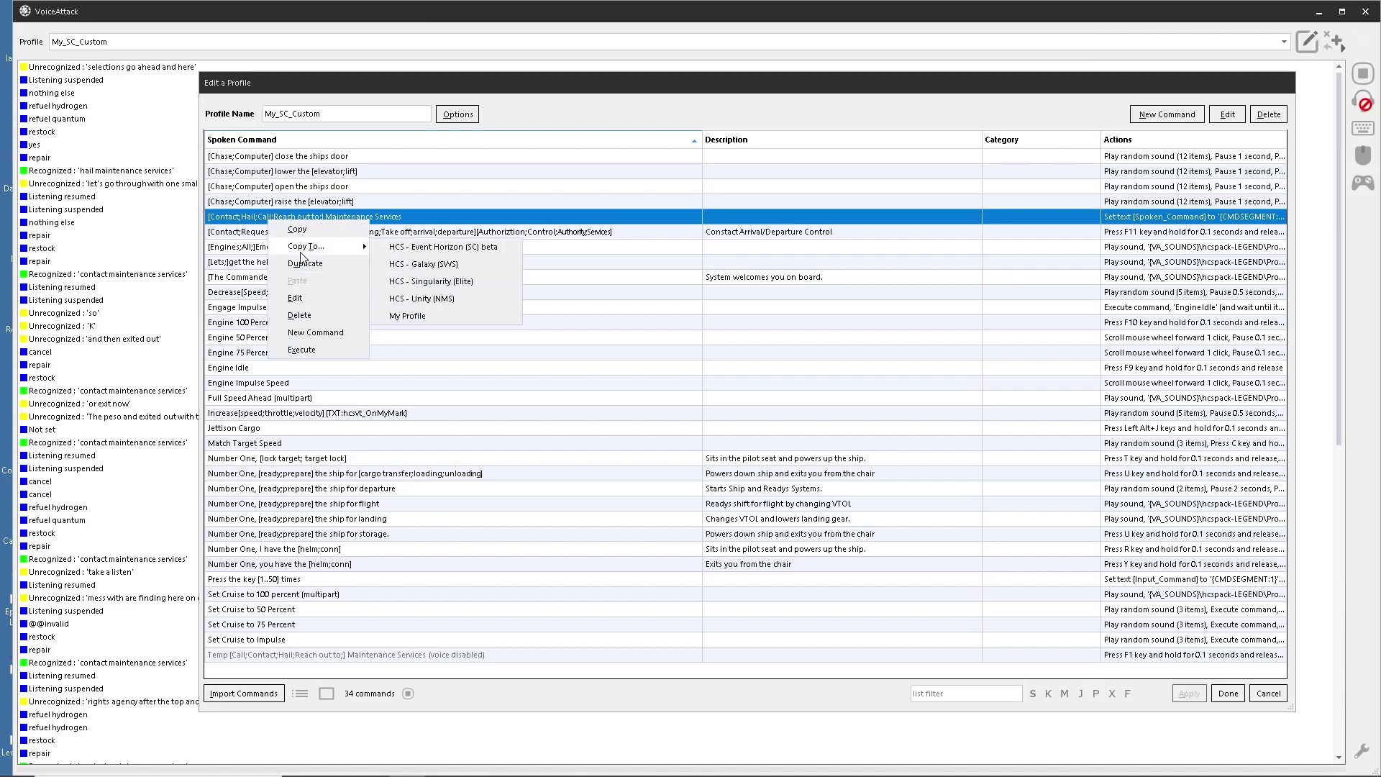
key("Escape")
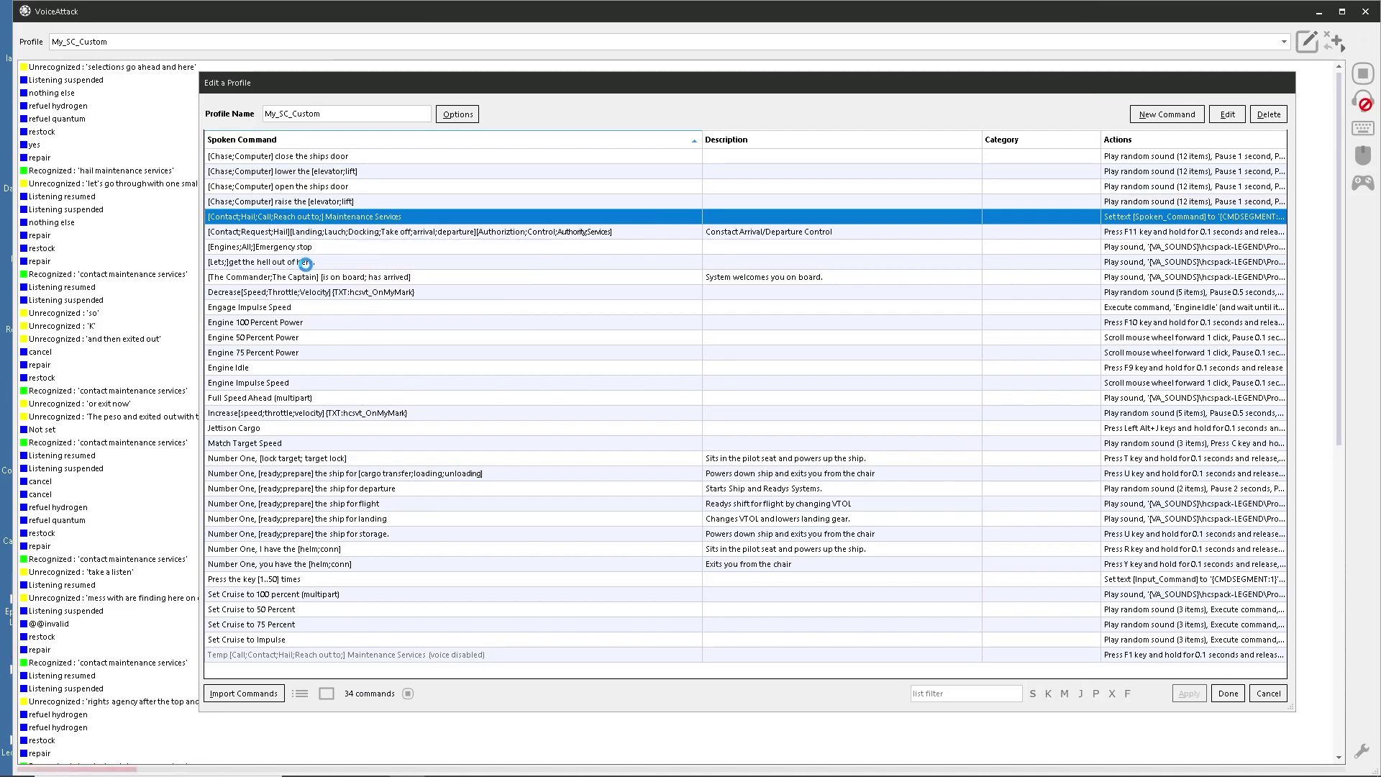
key("ctrl+d")
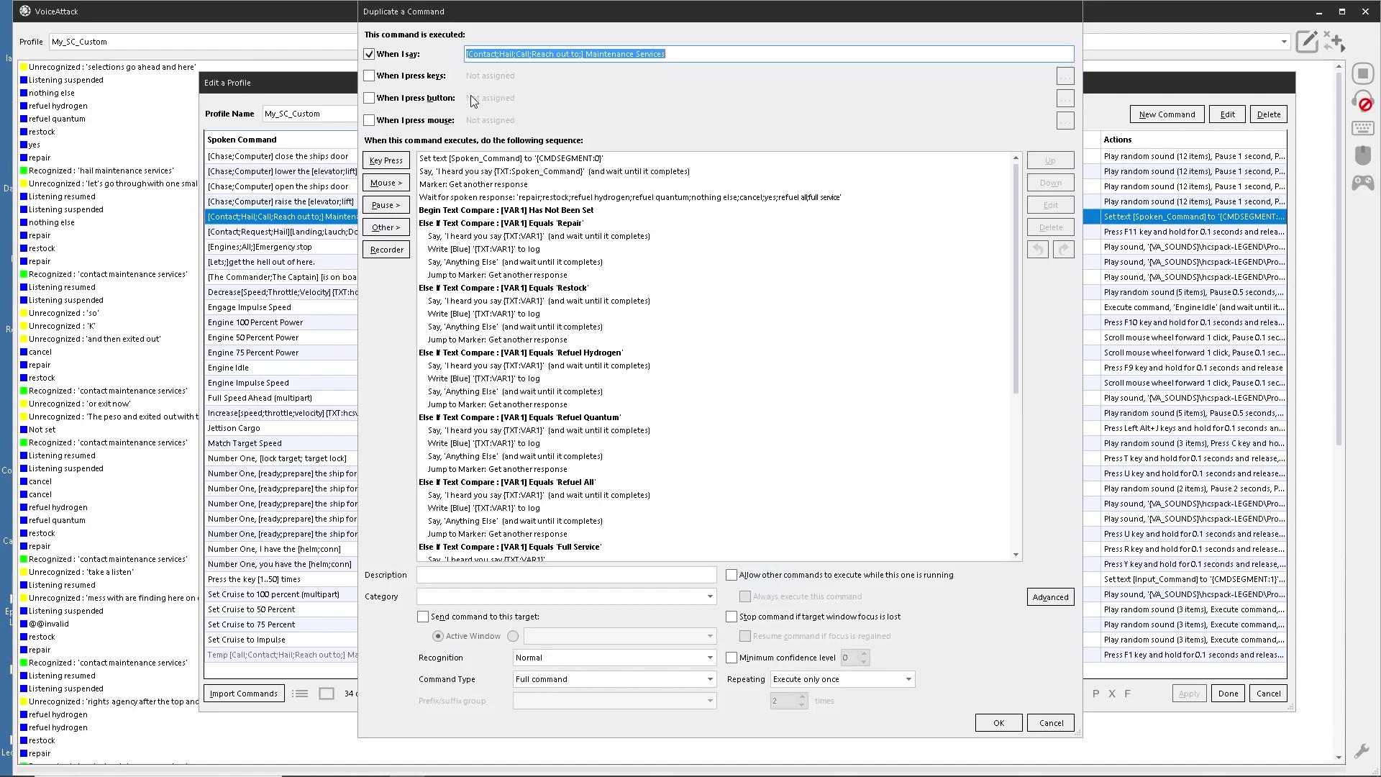
Prefix the duplicate's spoken phrase with "SAMPLE: " and save it with its voice trigger disabled.
left_click(672, 54)
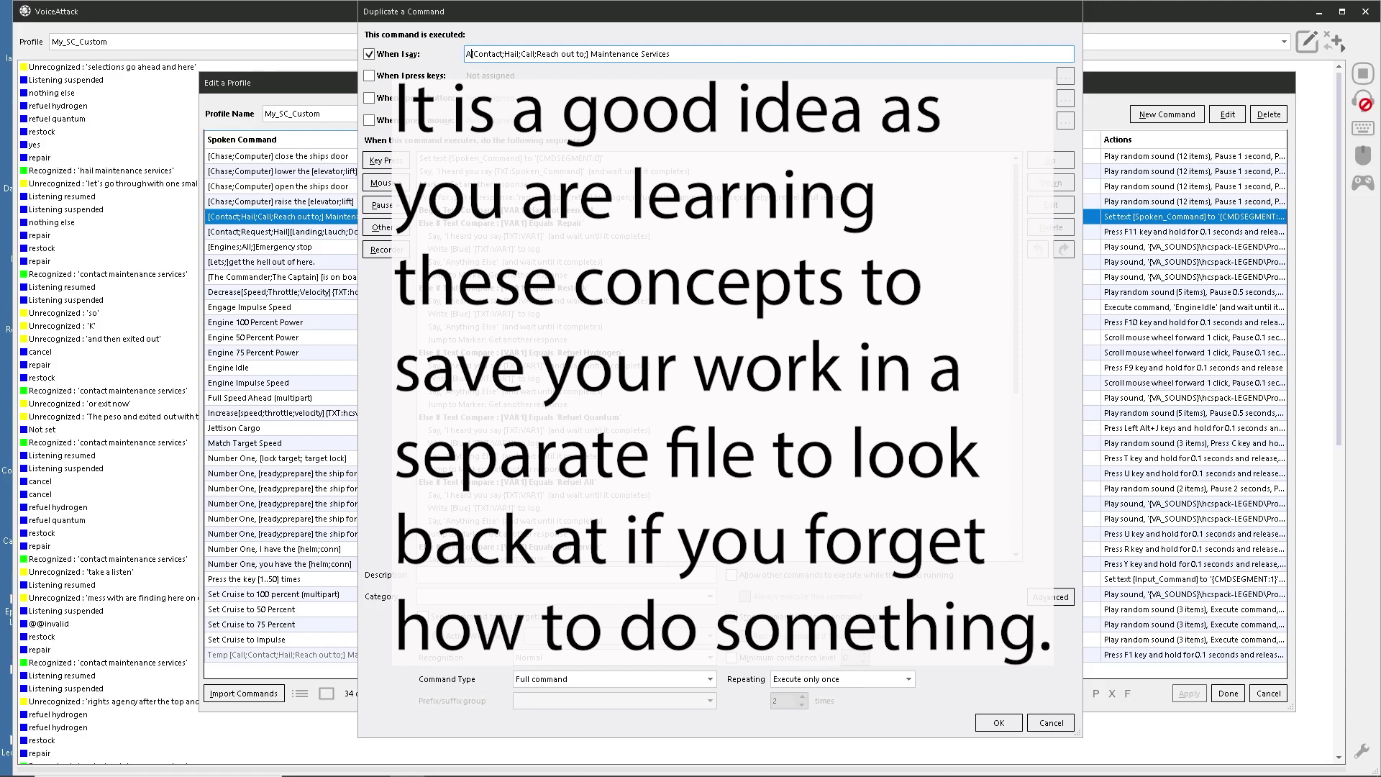
type("SAMPLE:")
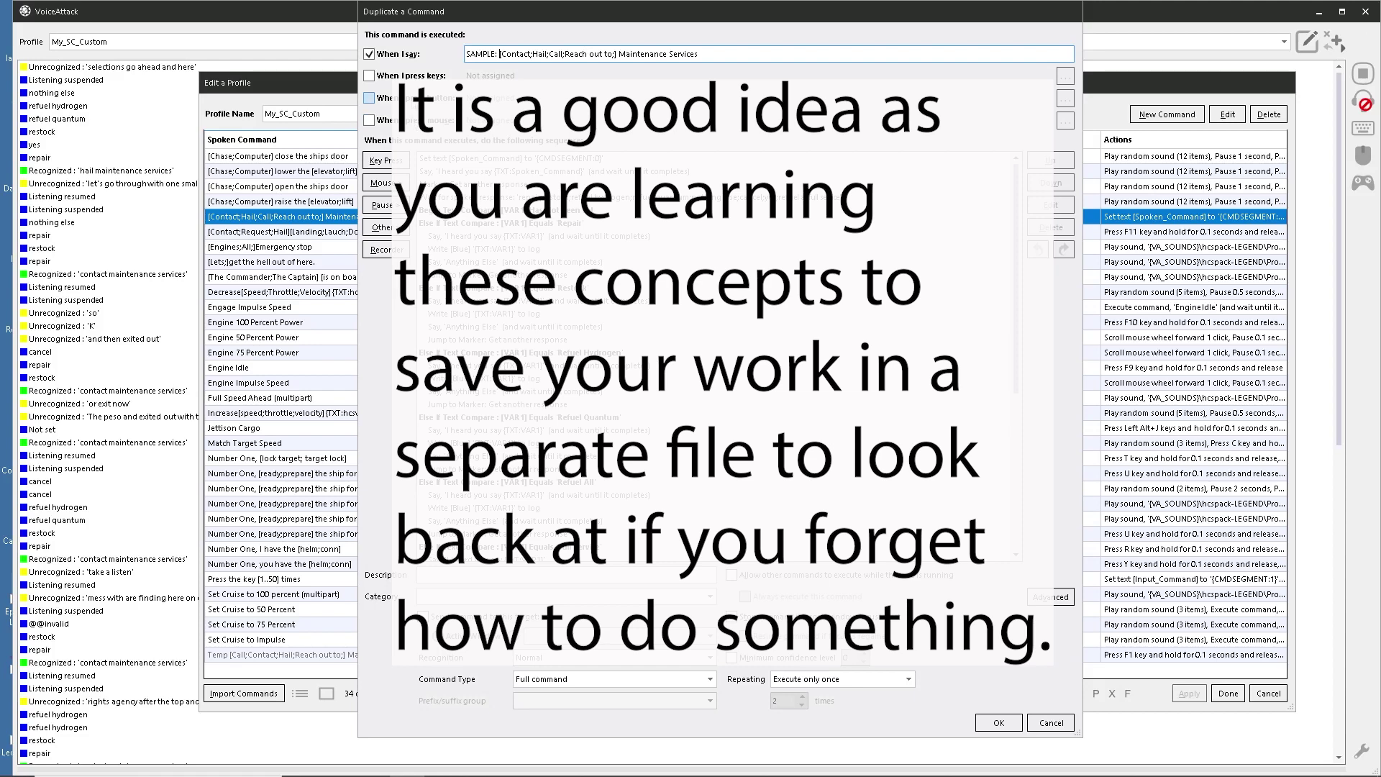
left_click(369, 54)
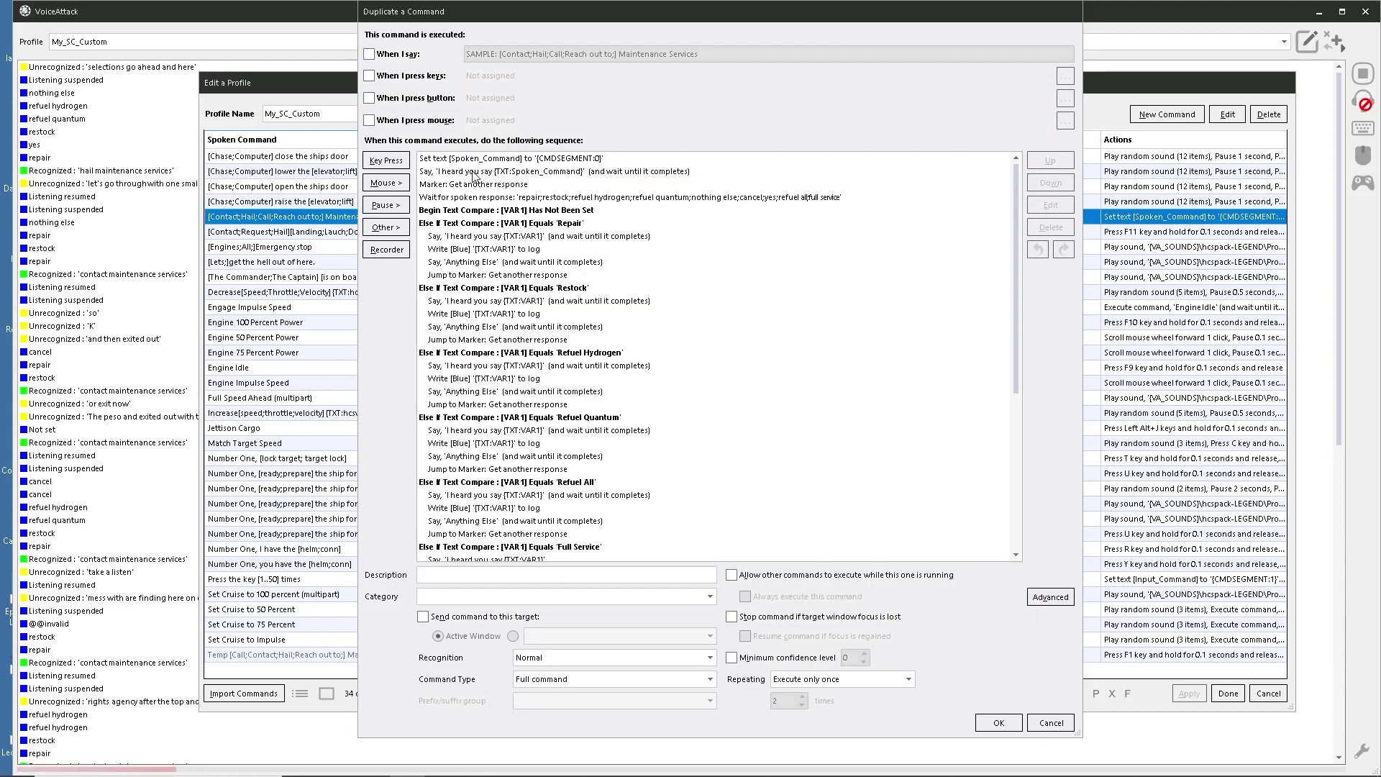
left_click(996, 724)
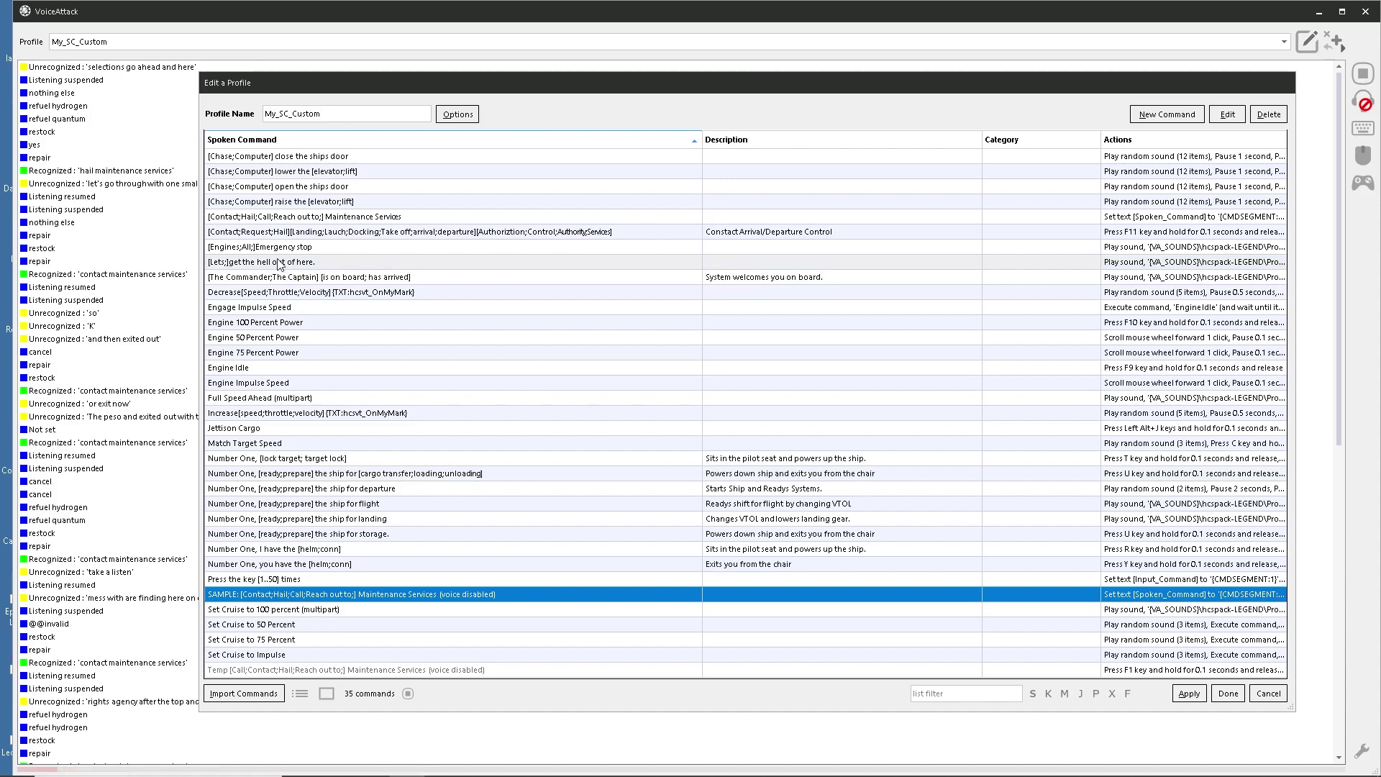
Reopen the original Maintenance Services command and delete the 'I heard you say' and write-to-log actions from the Repair and Restock branches.
double_click(259, 223)
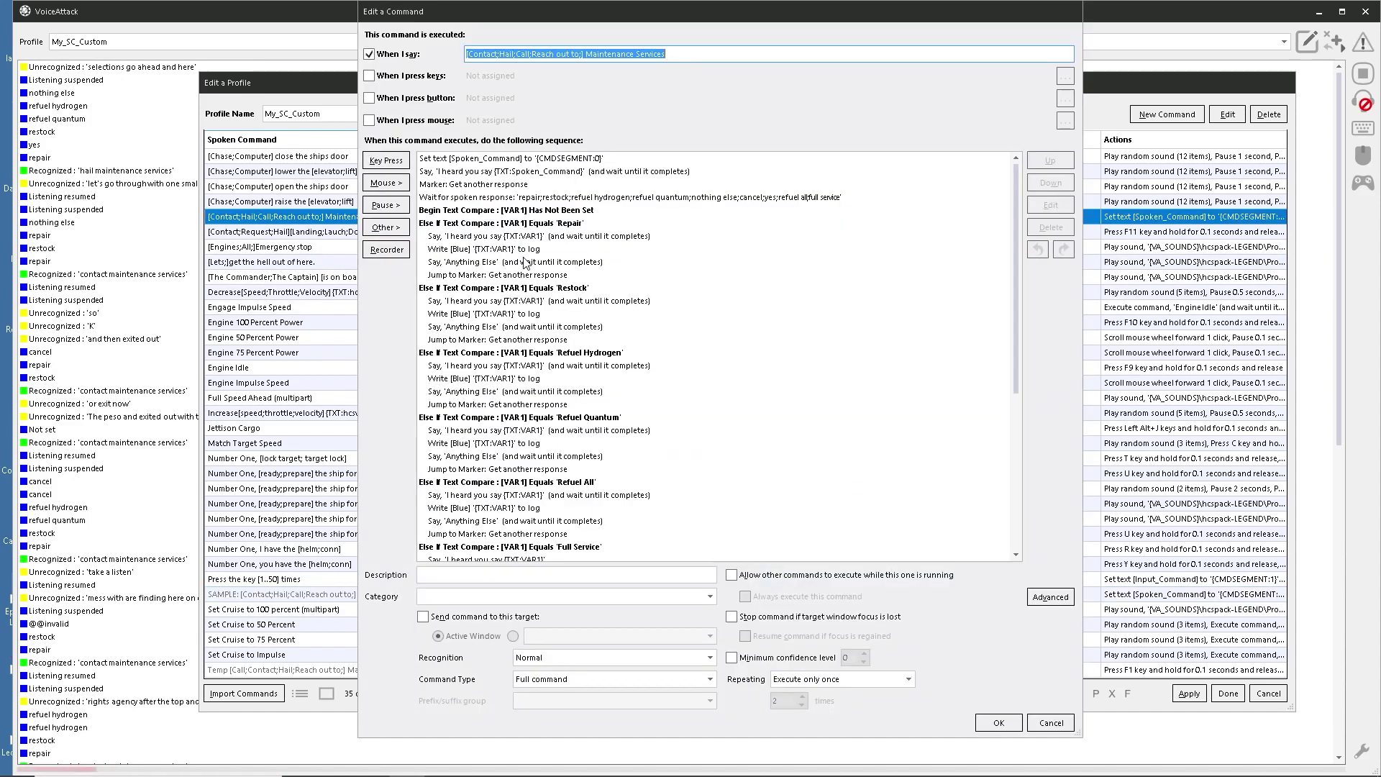
left_click(495, 237)
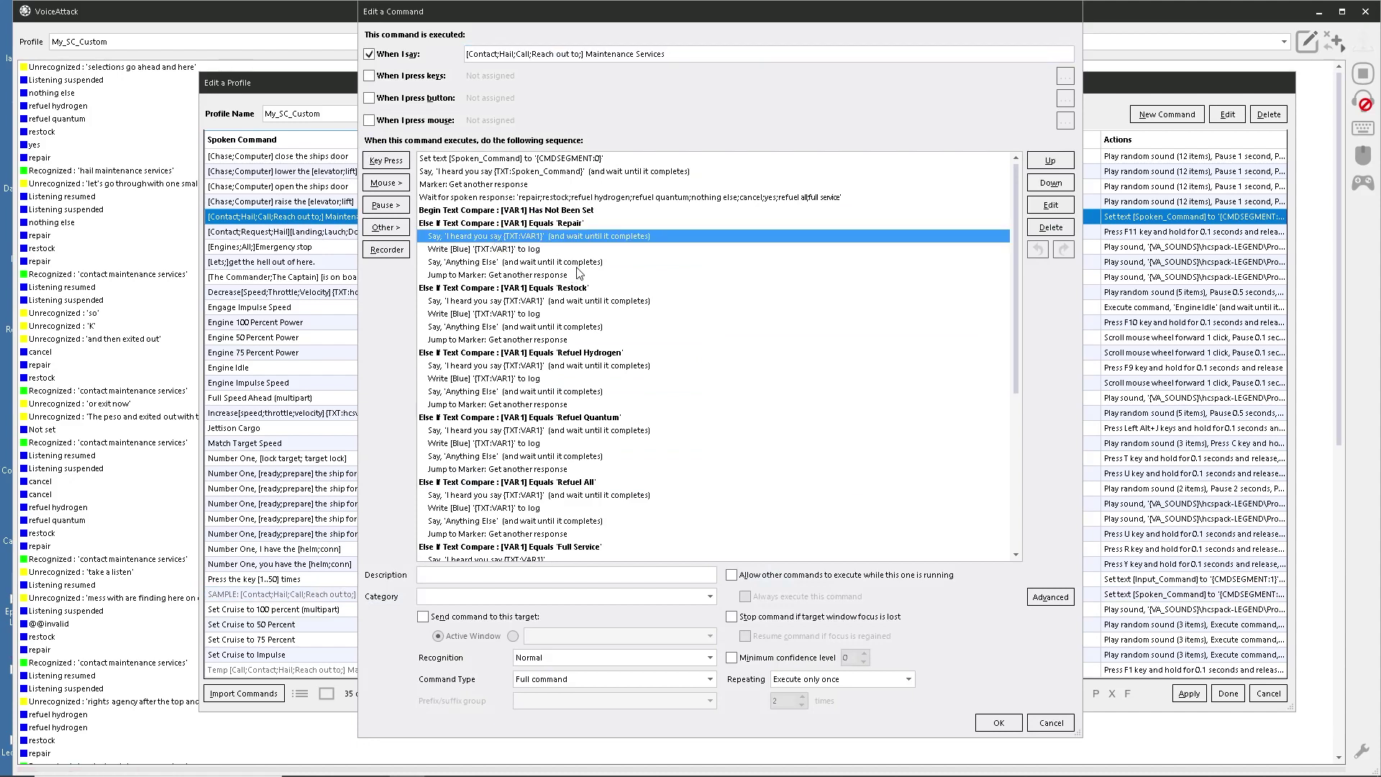
key("Delete")
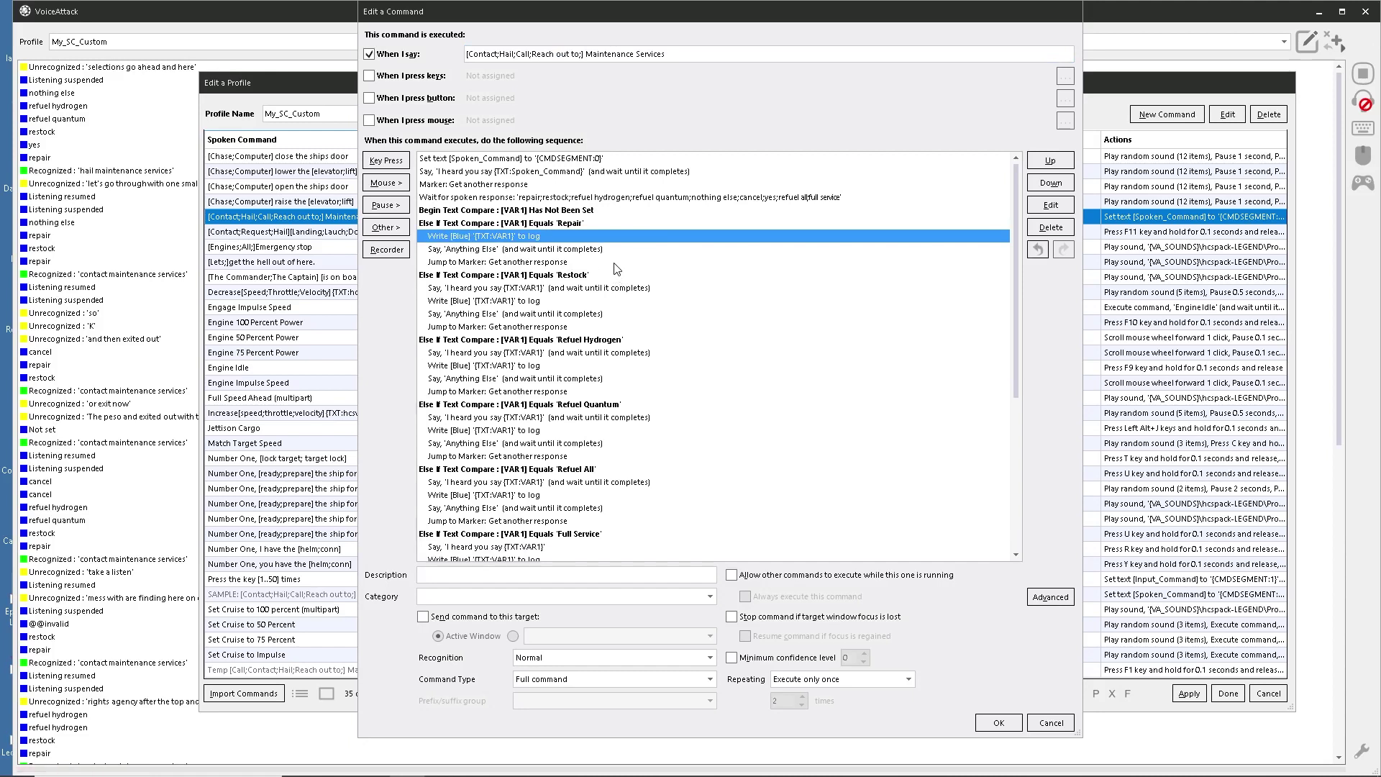
key("Delete")
left_click(496, 275)
key("Delete")
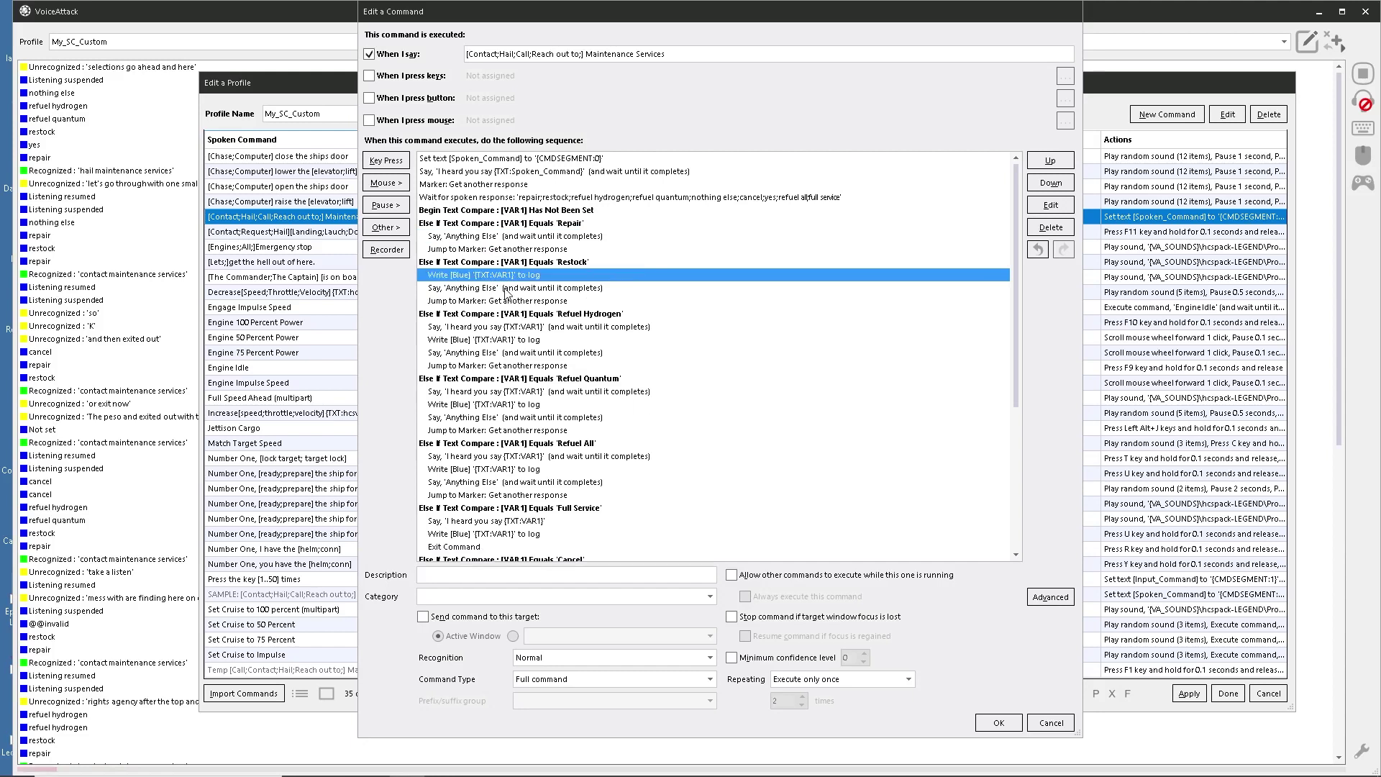
key("Delete")
Delete the 'I heard you say' and write-to-log actions from the Refuel Hydrogen, Refuel Quantum and Refuel All branches.
left_click(489, 321)
key("Delete")
key("Delete")
left_click(487, 352)
key("Delete")
key("Delete")
left_click(476, 391)
key("Delete")
key("Delete")
scroll(495, 439, "down", 1)
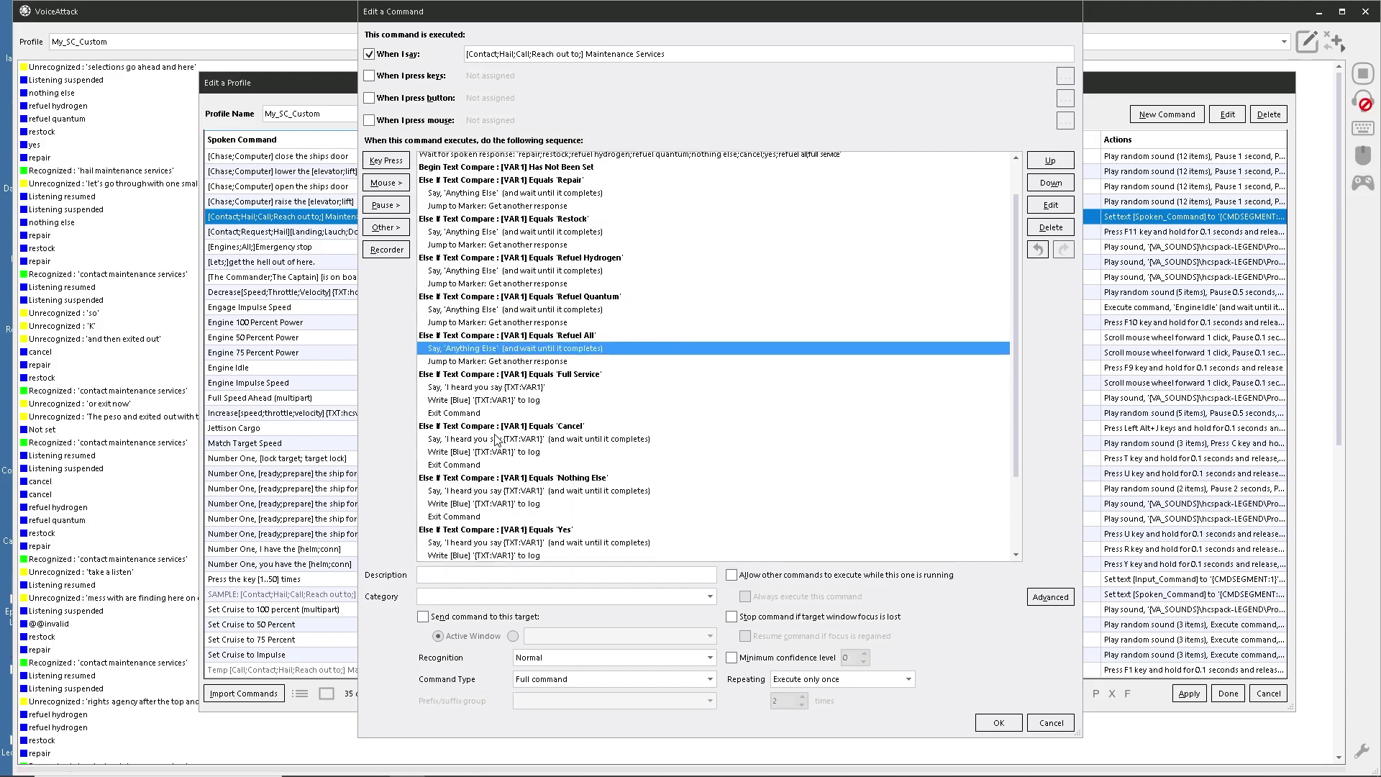
left_click(473, 391)
key("Delete")
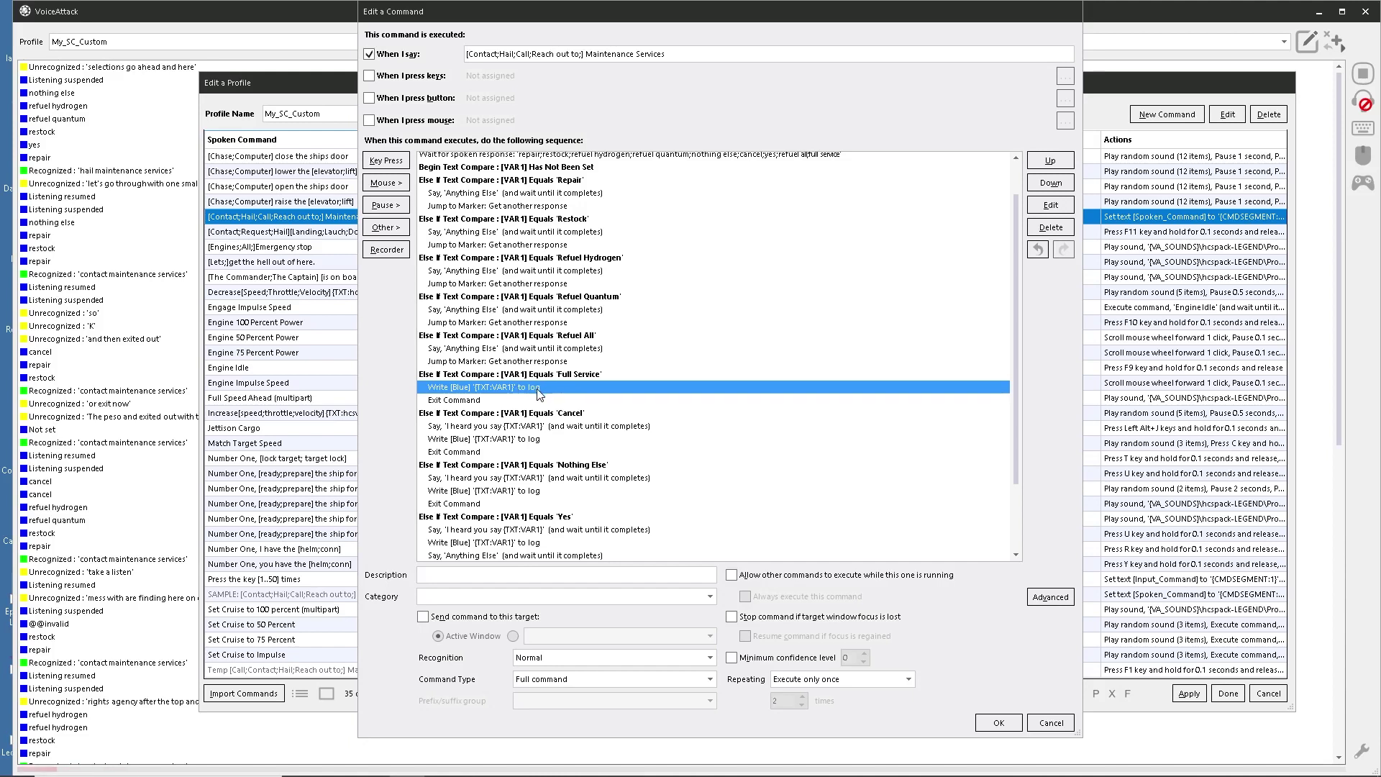
key("ctrl+z")
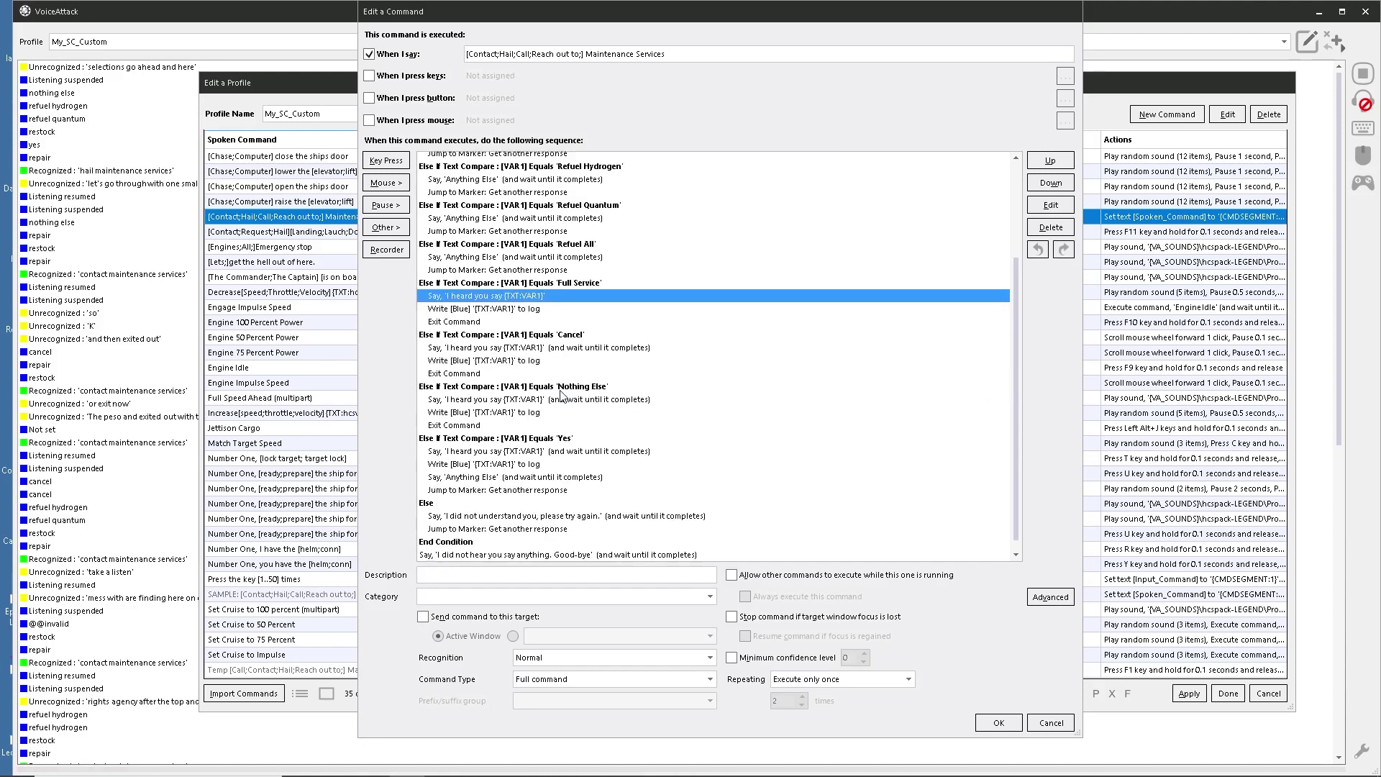
Change the Full Service branch's Say text to "Full service comeing right up!".
double_click(469, 297)
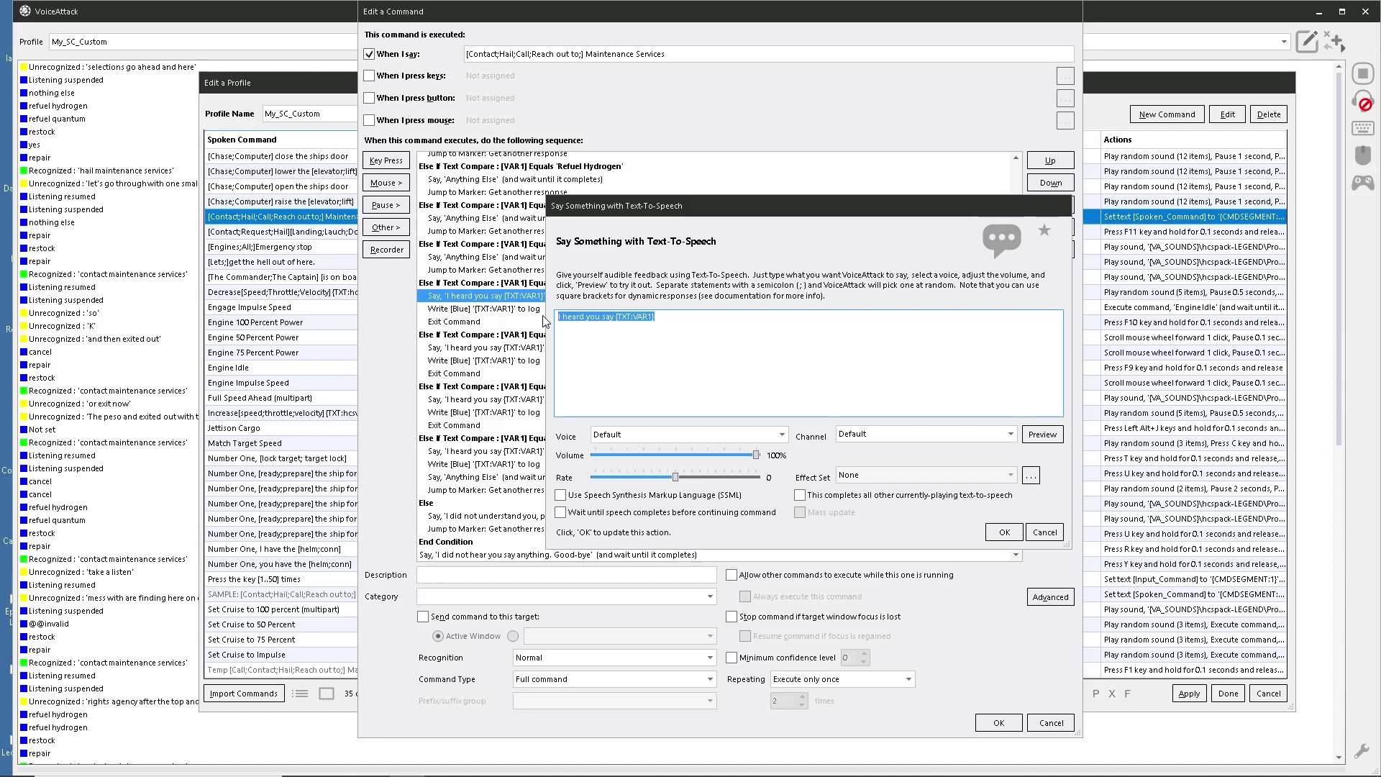
type("fU")
key("BackSpace")
key("BackSpace")
type("F")
left_click(1004, 532)
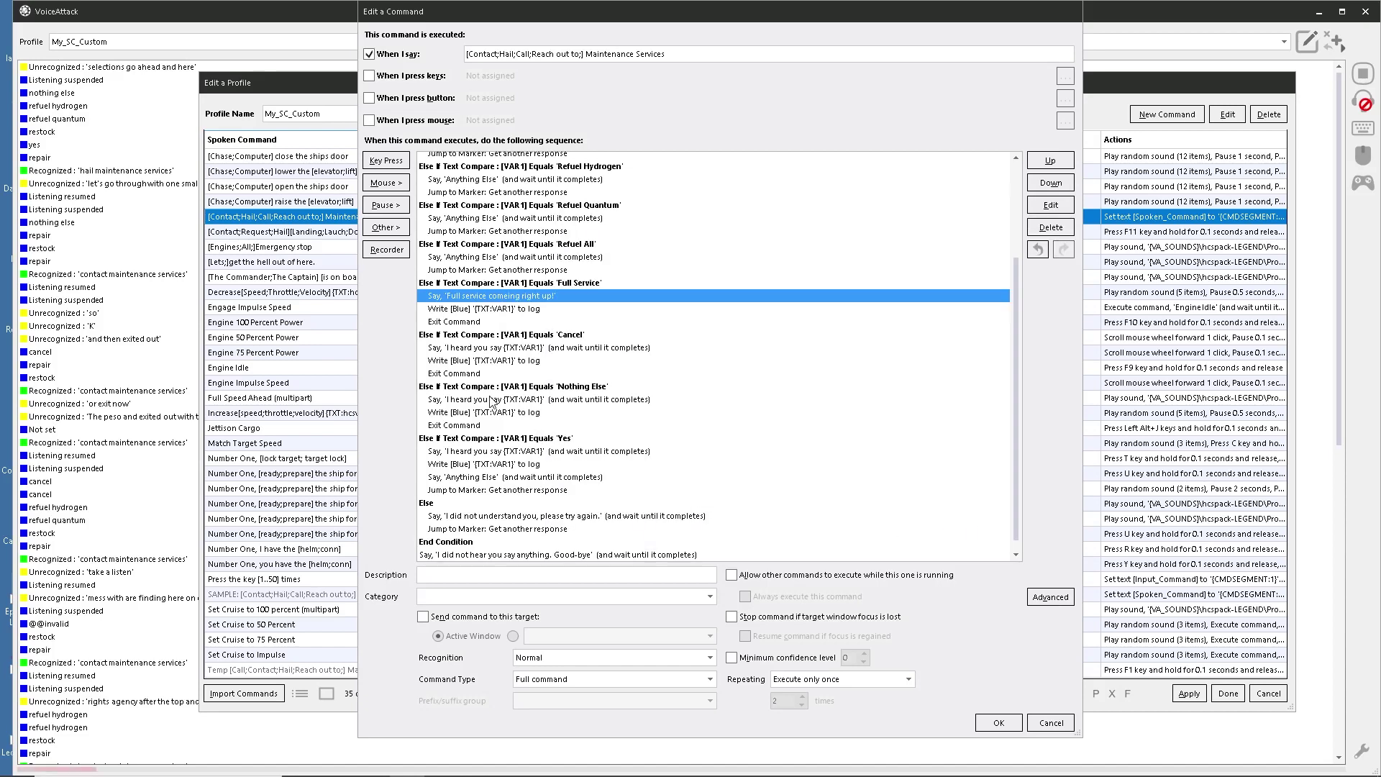
Delete the Full Service branch's write-to-log action and make its Say action wait until speech completes before continuing.
left_click(492, 309)
key("Delete")
left_click(516, 295)
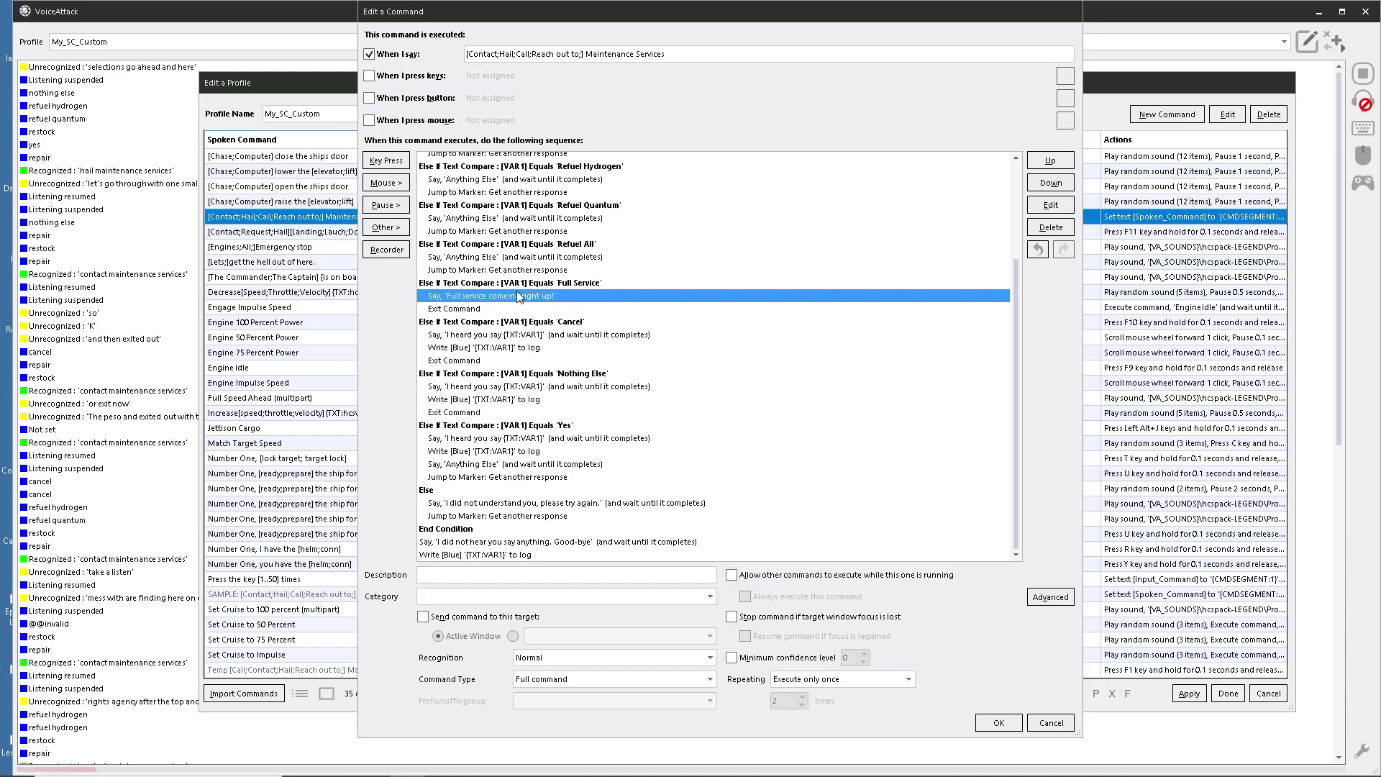
right_click(512, 295)
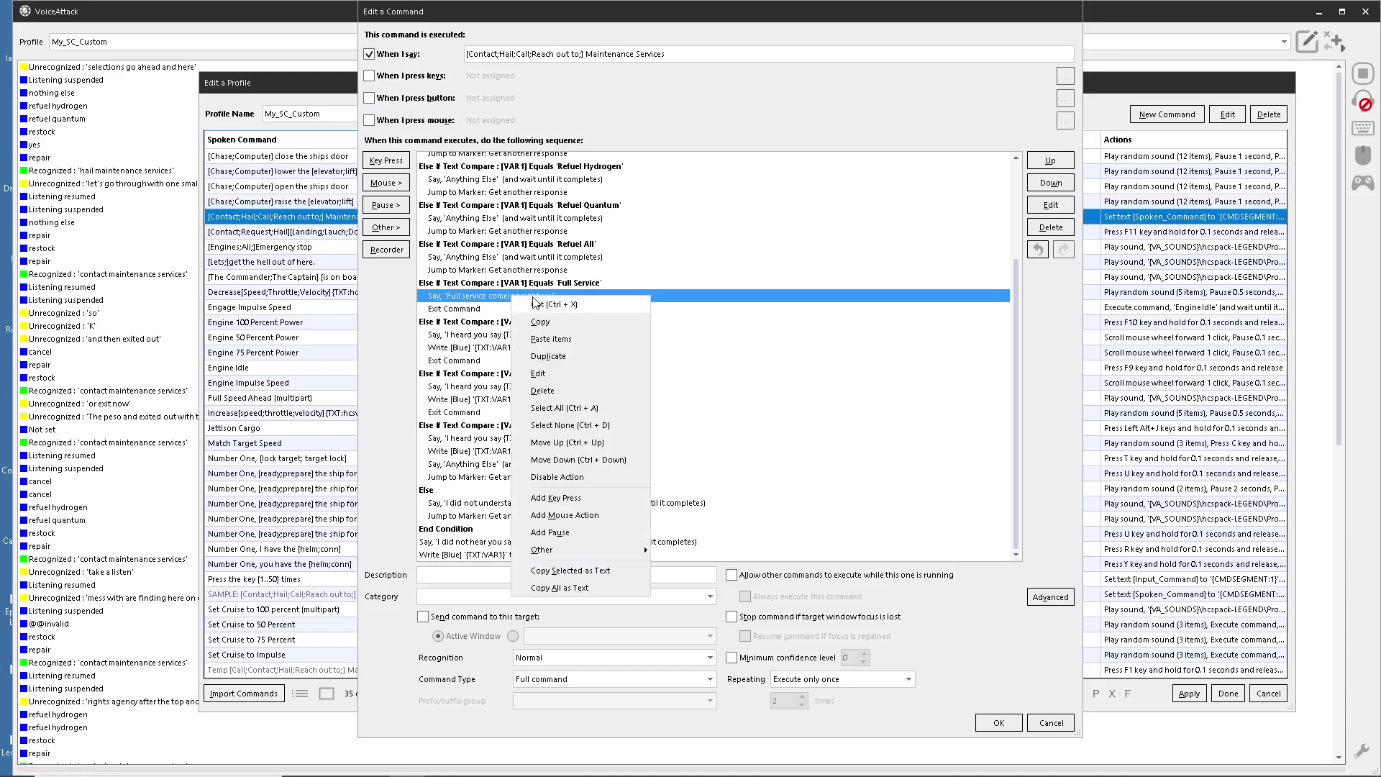
left_click(538, 373)
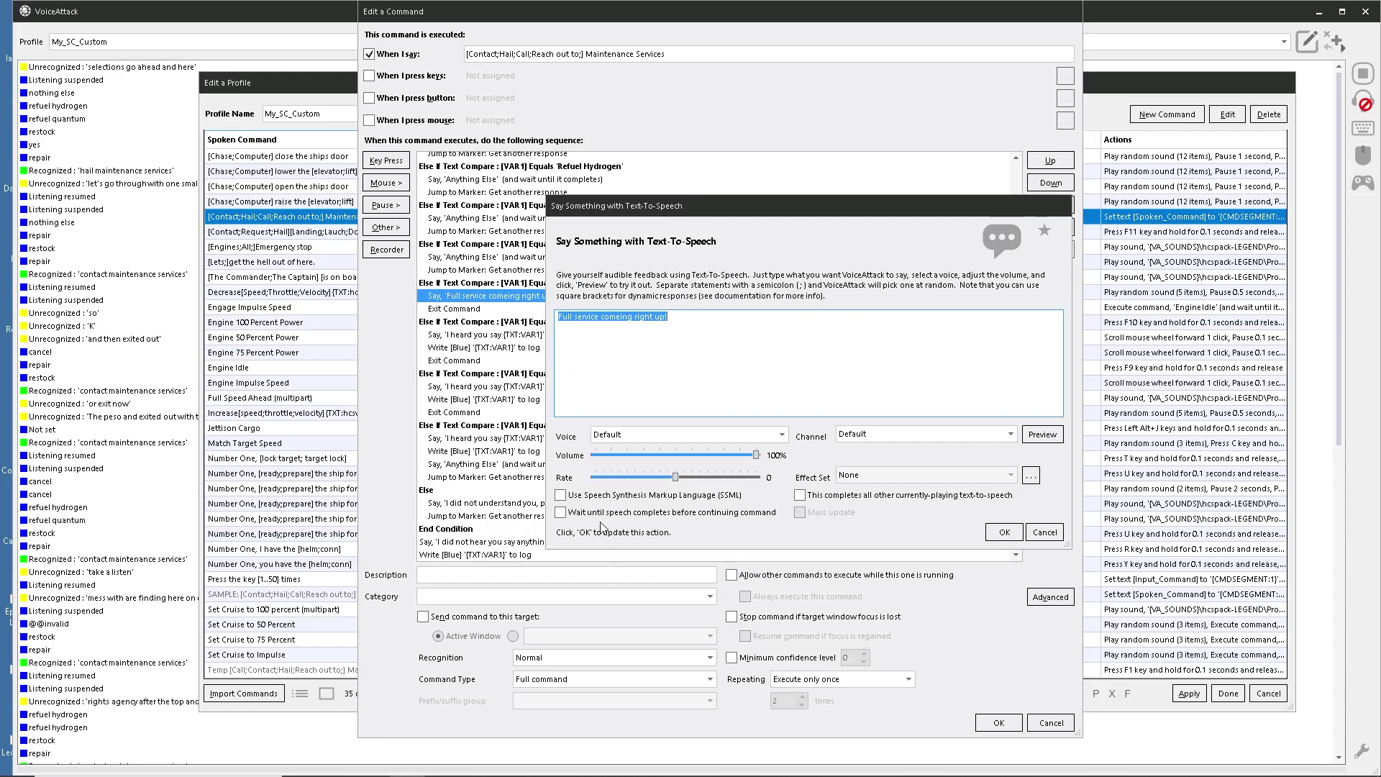
left_click(748, 514)
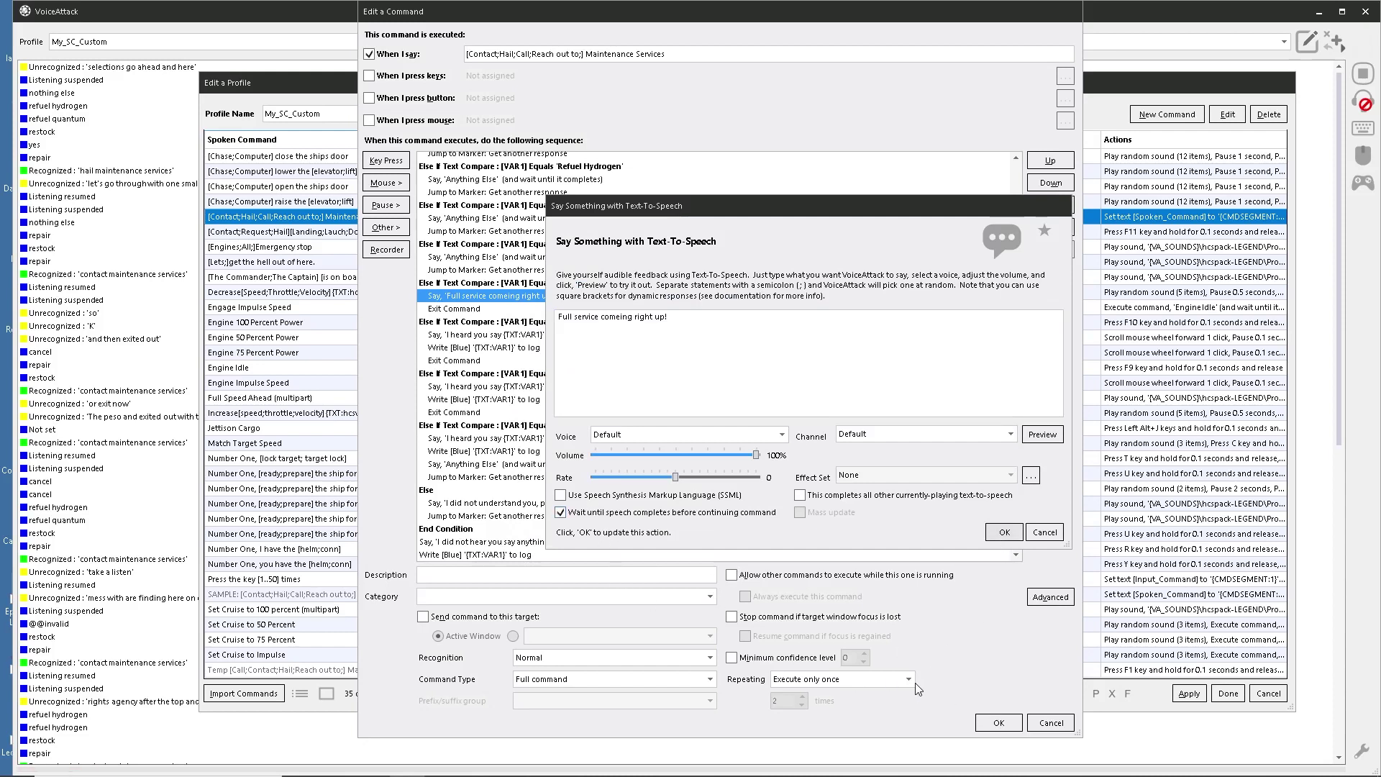
left_click(1004, 532)
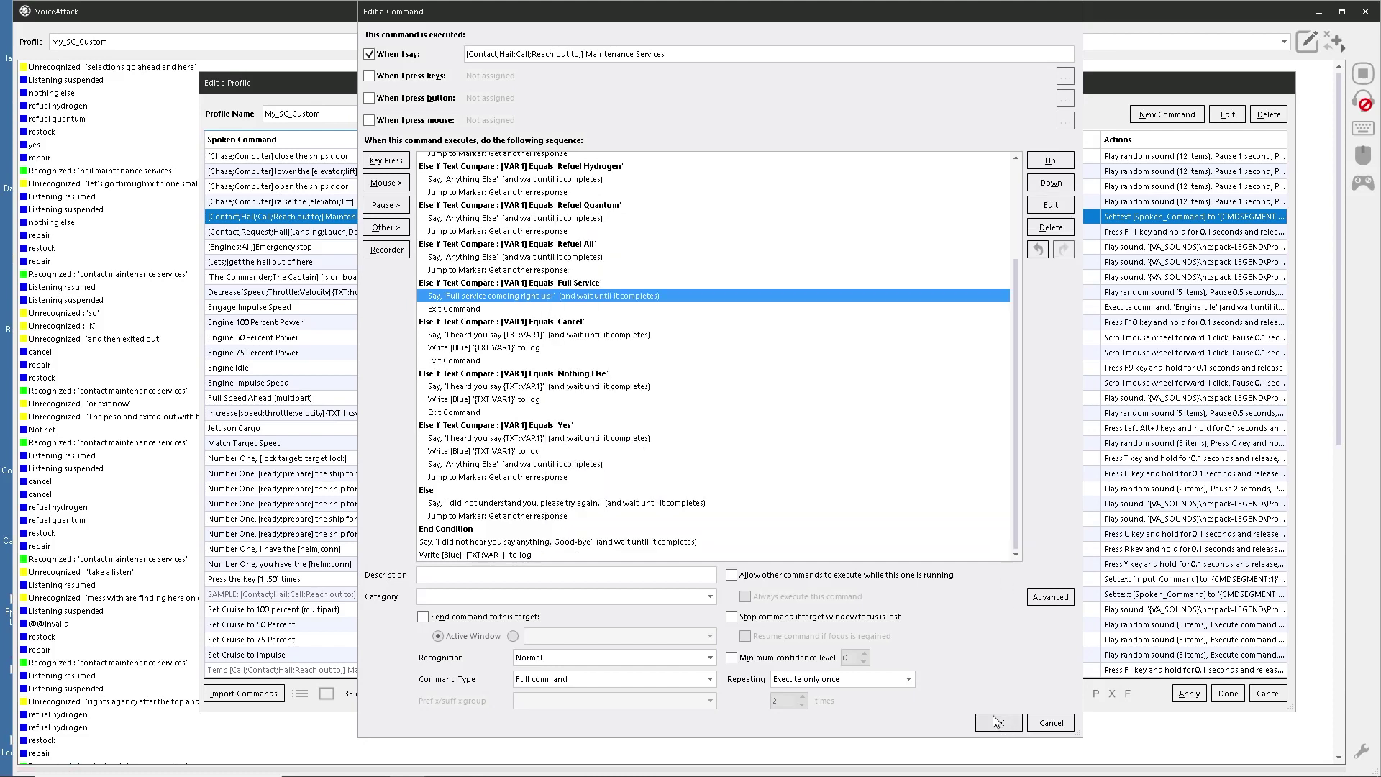
Change the Cancel branch's Say text to "Your oder has been cancelled, see you next time.".
left_click(486, 336)
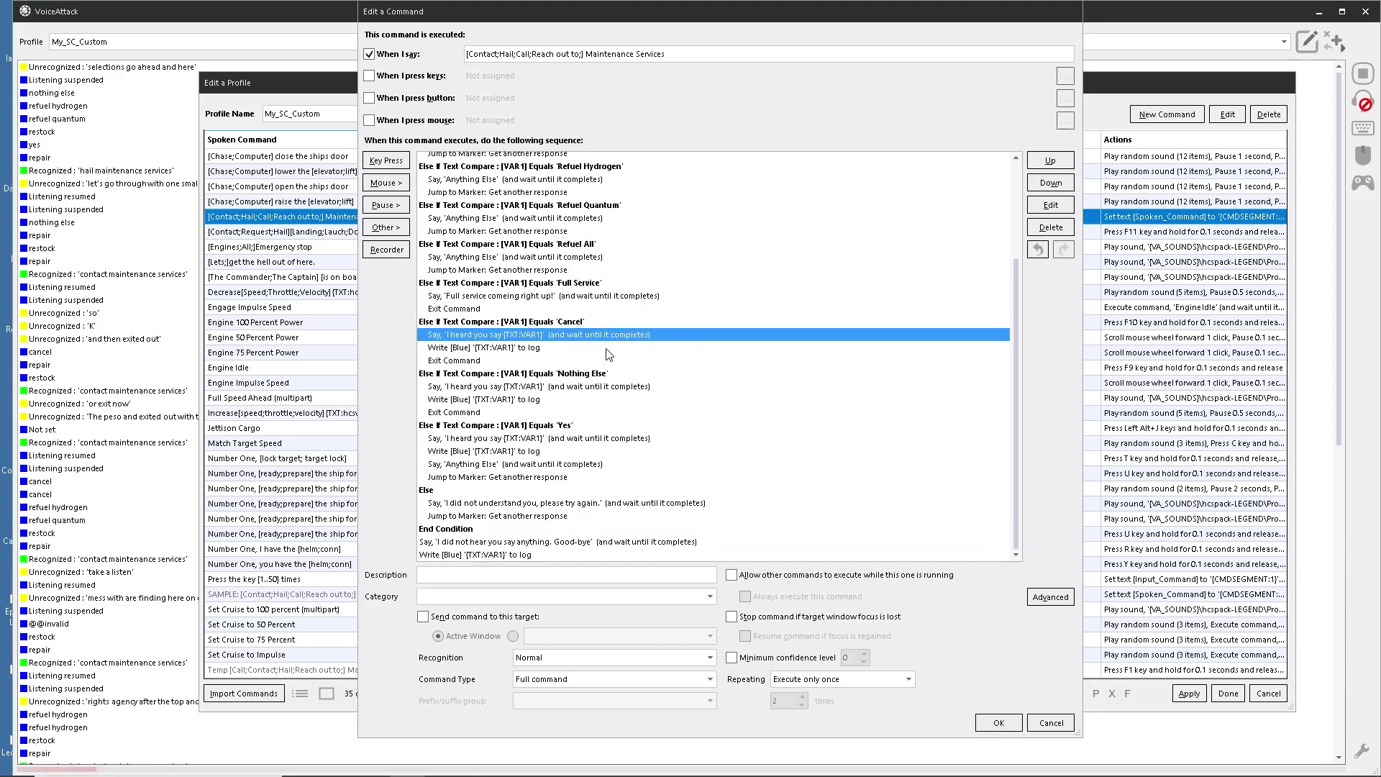
double_click(531, 334)
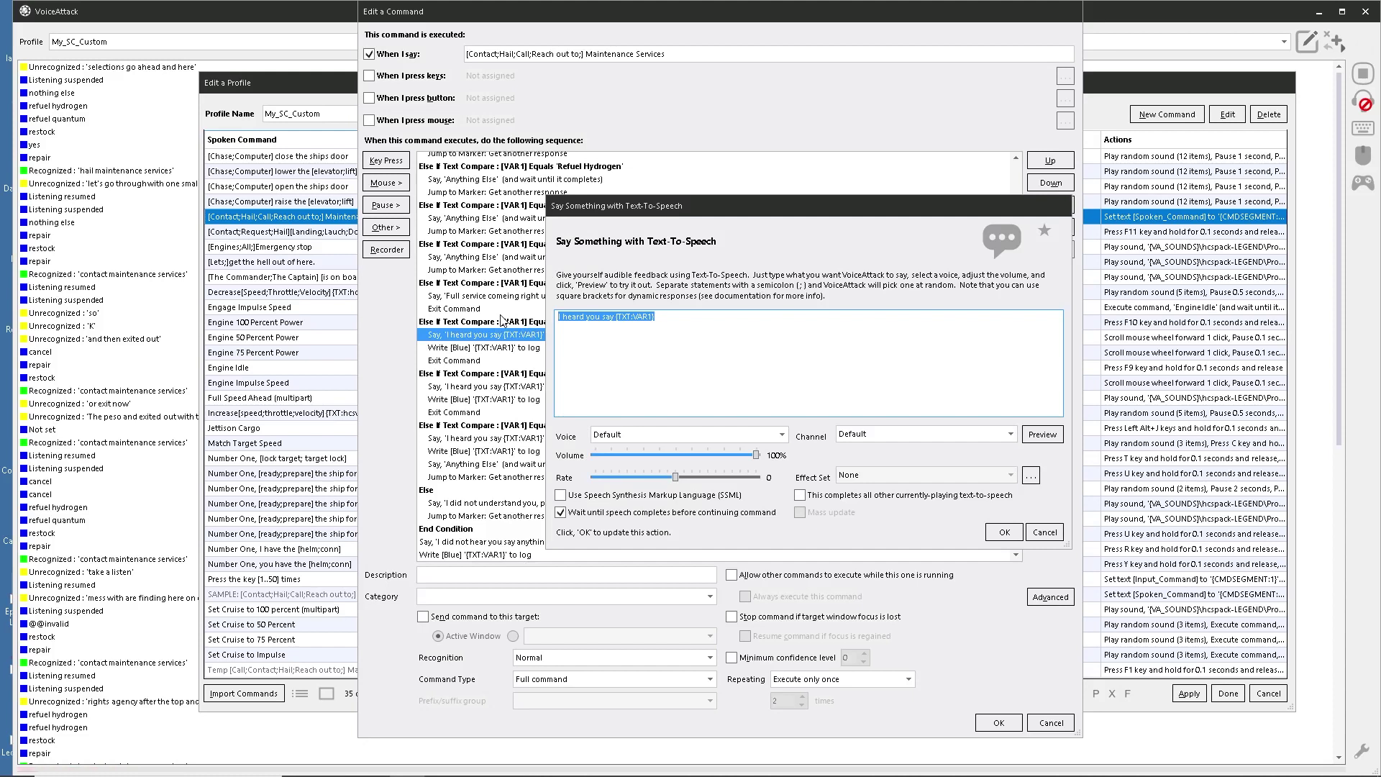
type("Y")
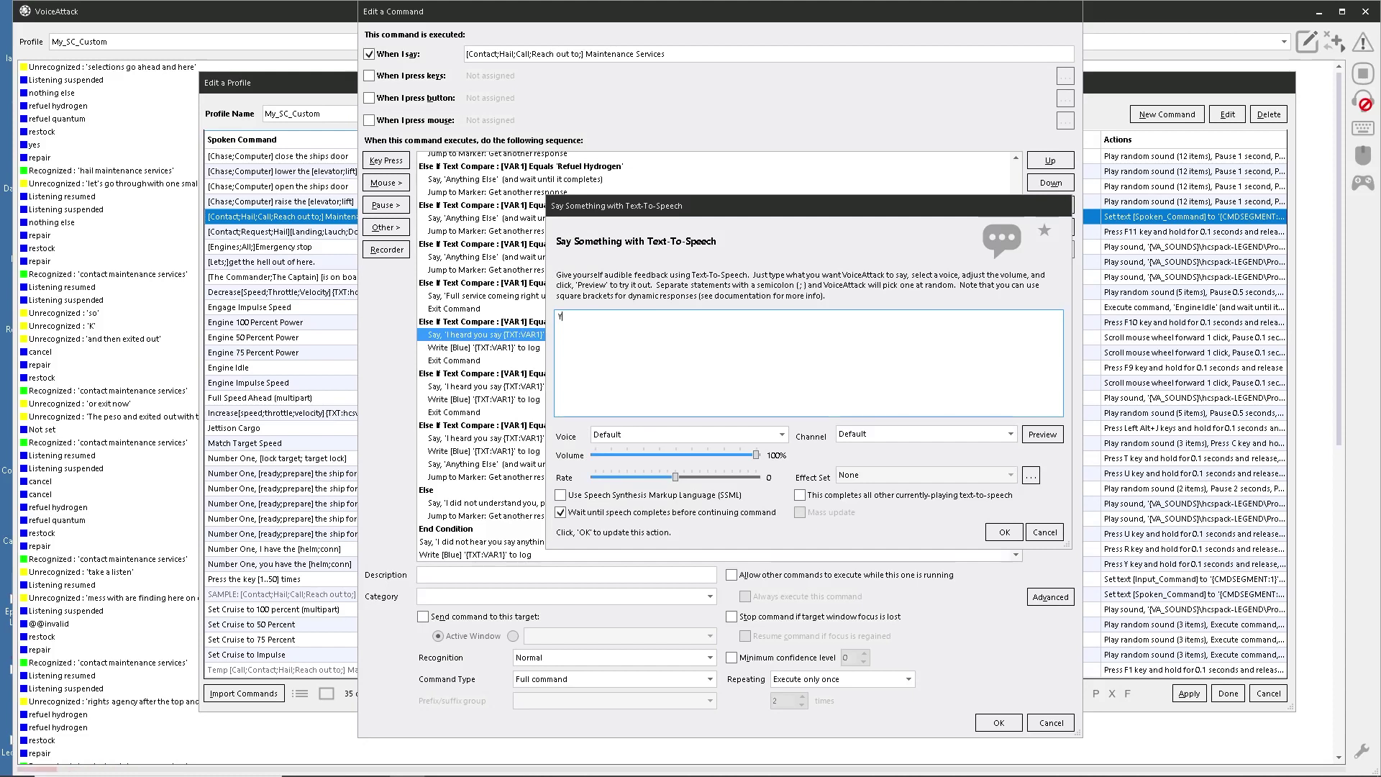
type("our oder has been cancelled, see you next time.")
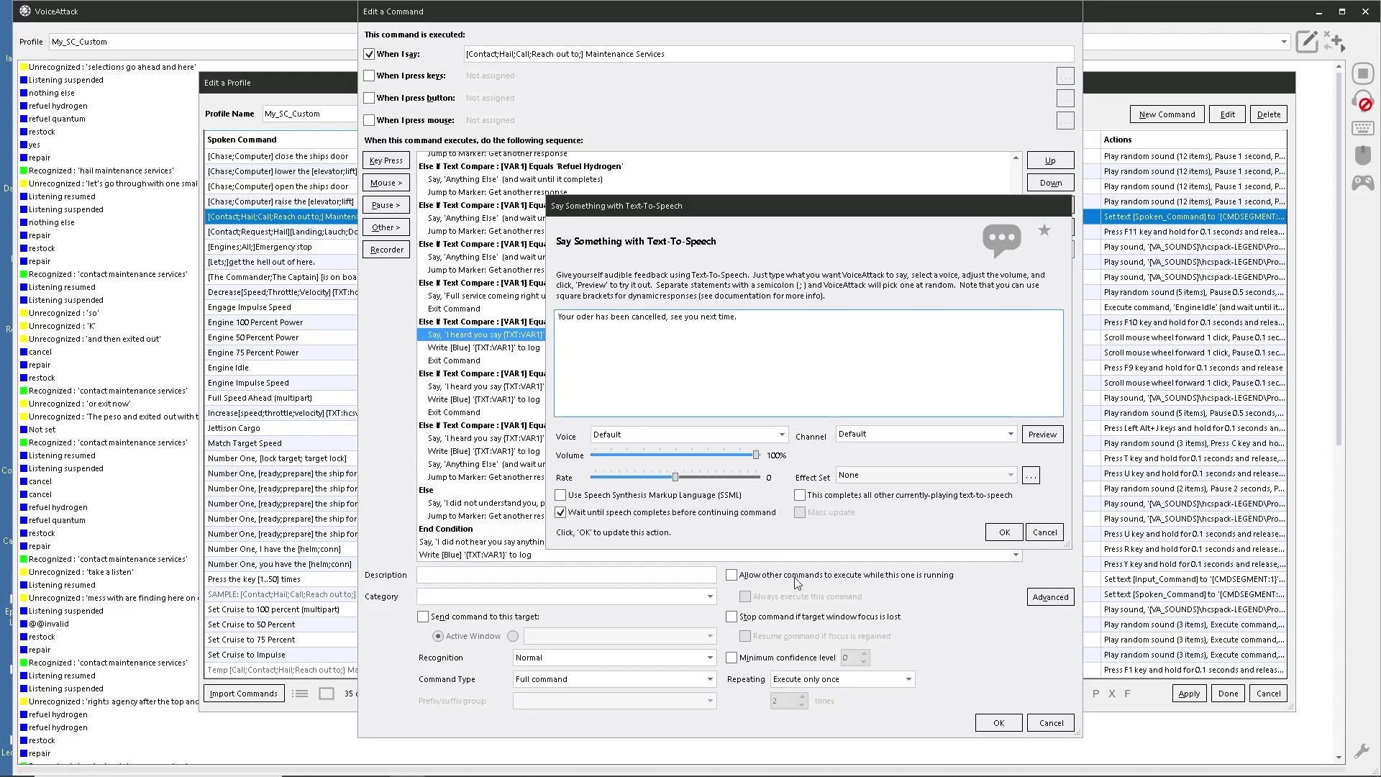
left_click(1005, 533)
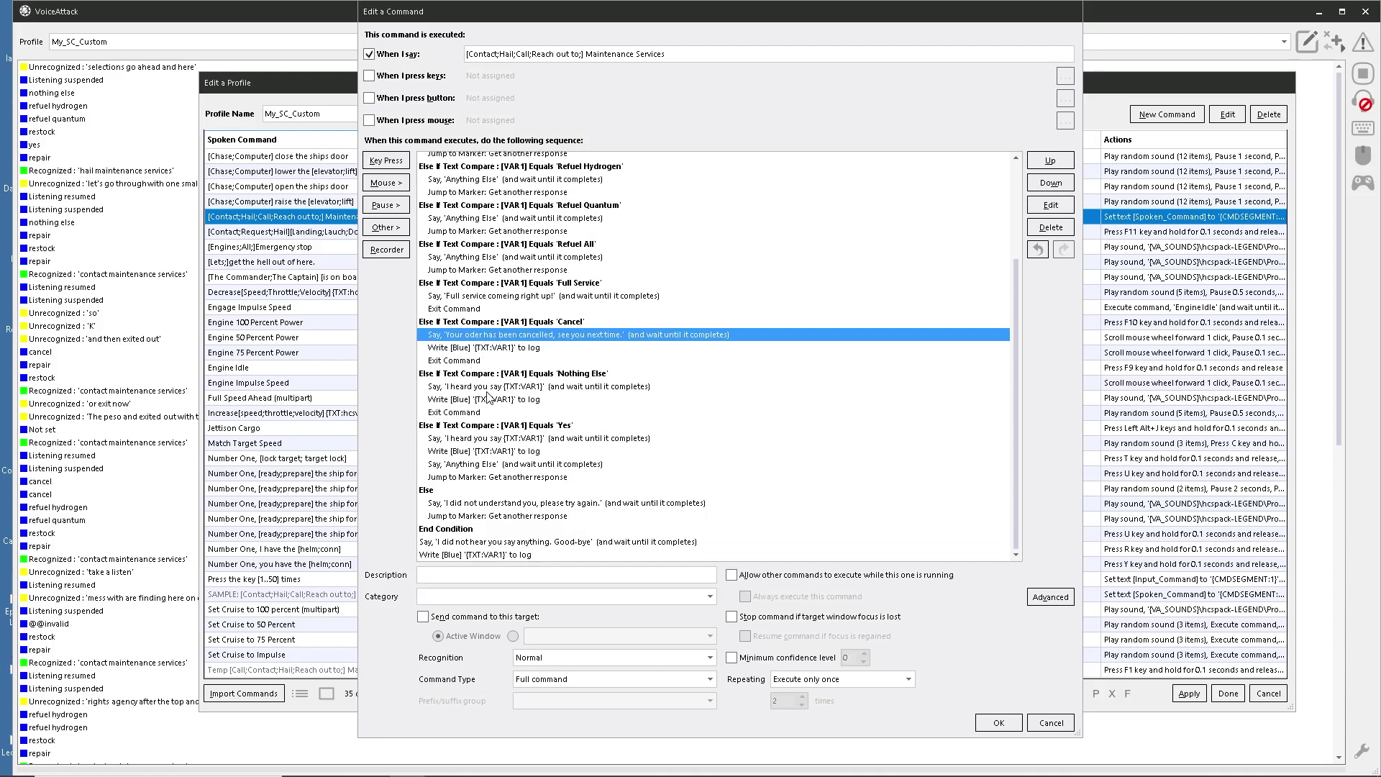
Change the Nothing Else branch's Say text to "Your order will be processed momentarily.".
left_click(472, 388)
double_click(469, 386)
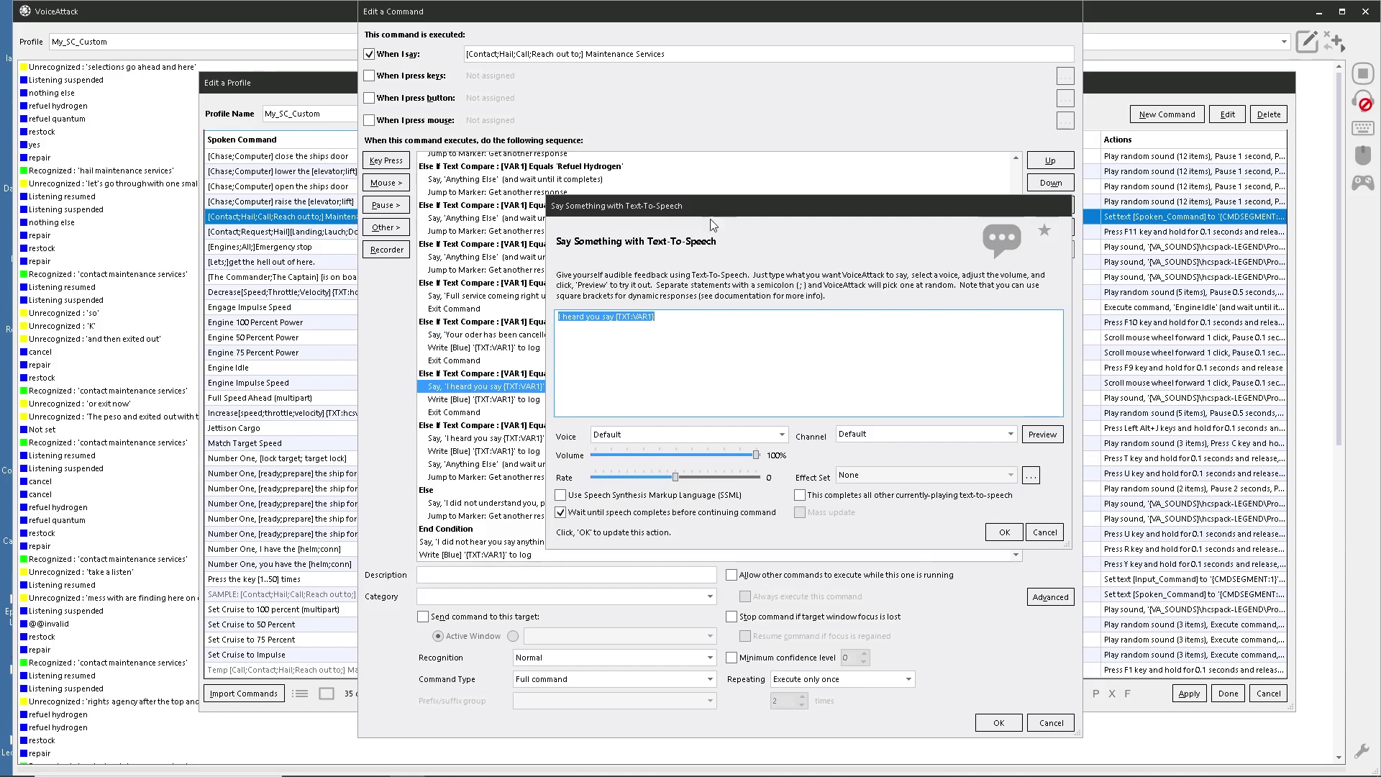
mouse_move(723, 210)
left_mouse_down()
mouse_move(686, 458)
mouse_move(707, 225)
left_mouse_up()
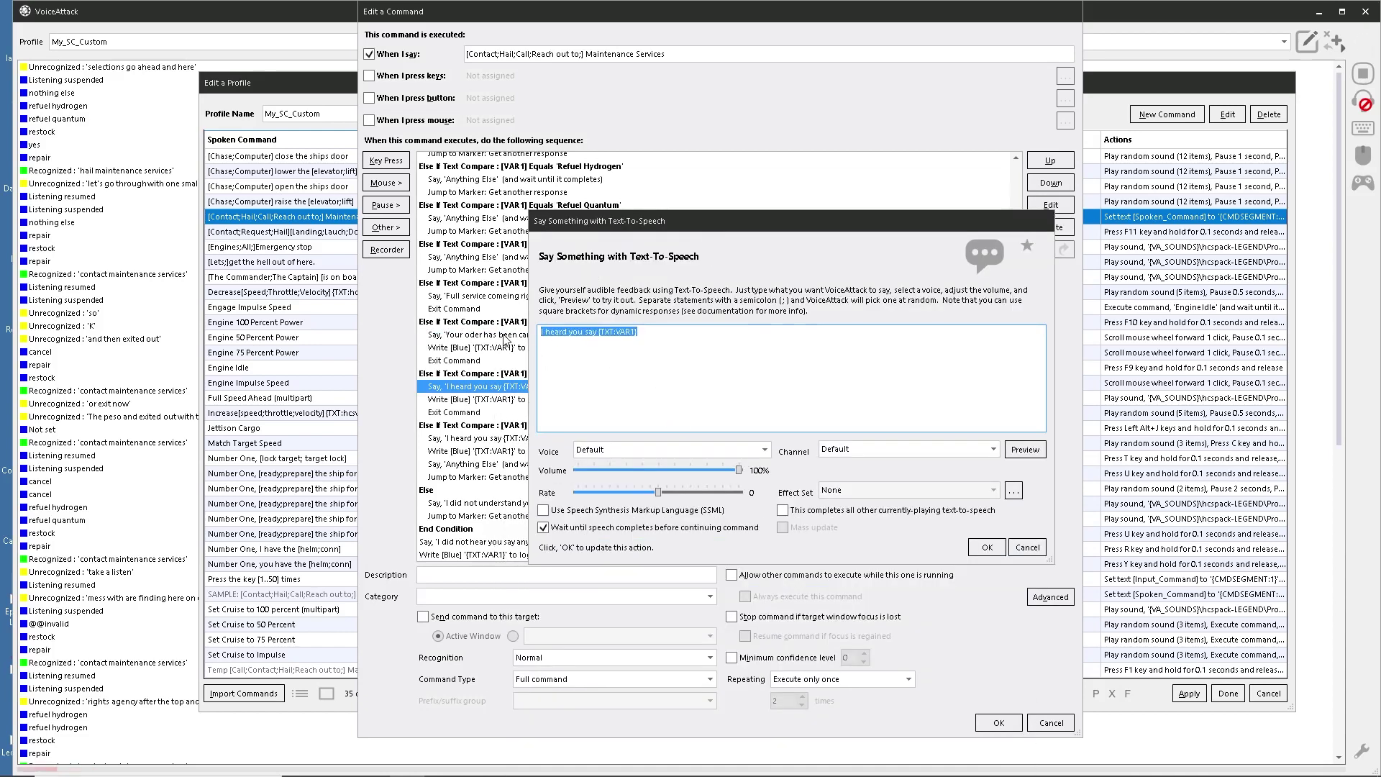
type("Your ro")
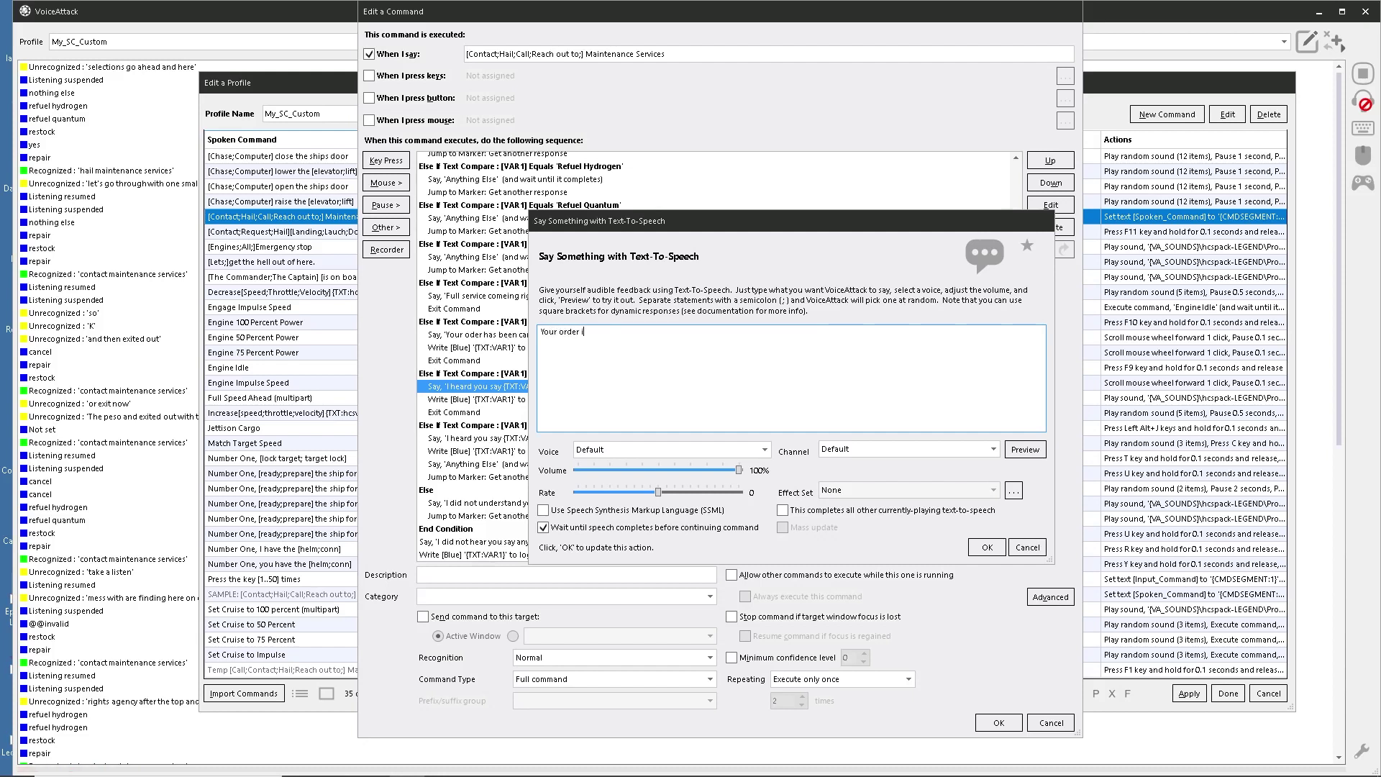
type("der is complete")
key("BackSpace")
key("BackSpace")
type("will be processed momentarily")
left_click(980, 551)
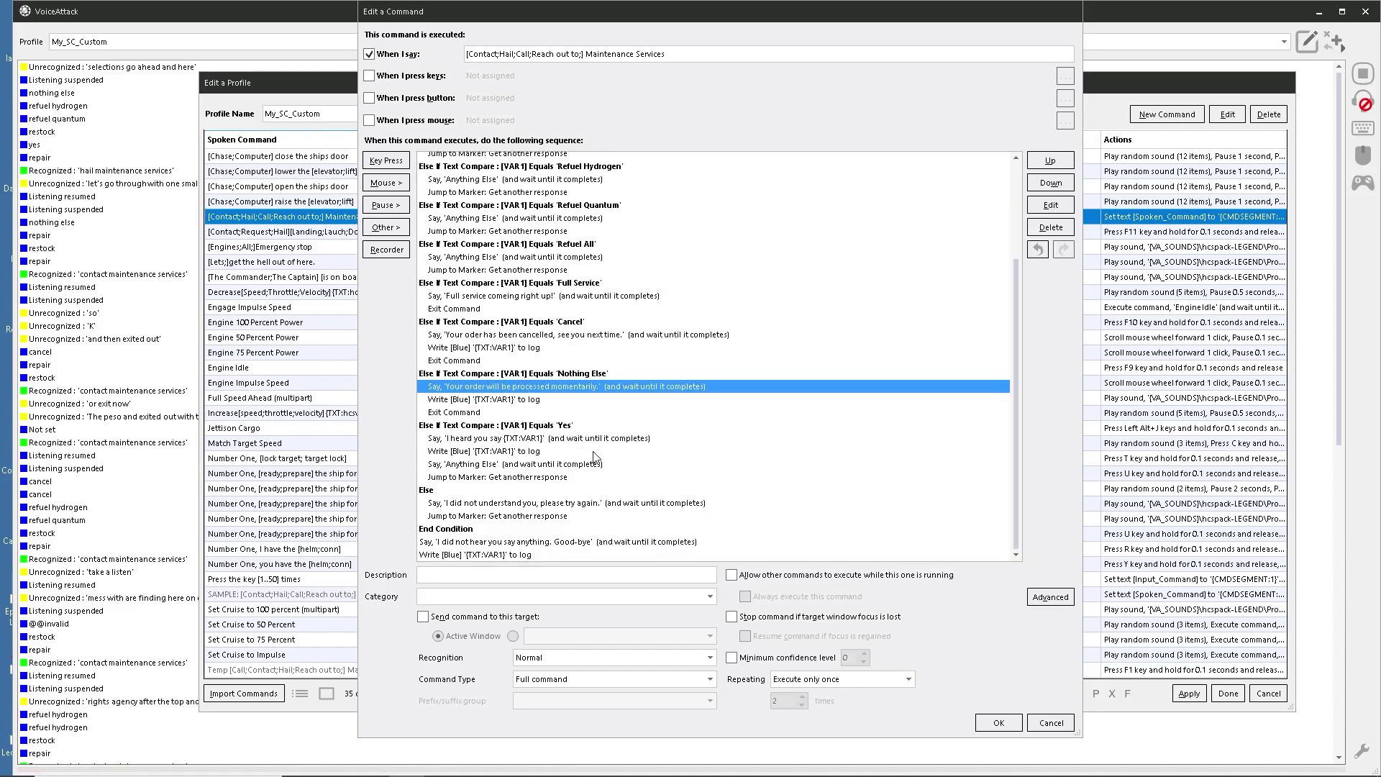
Replace the Yes branch's 'I heard you say' text with "I am wating with baited breath.".
double_click(513, 438)
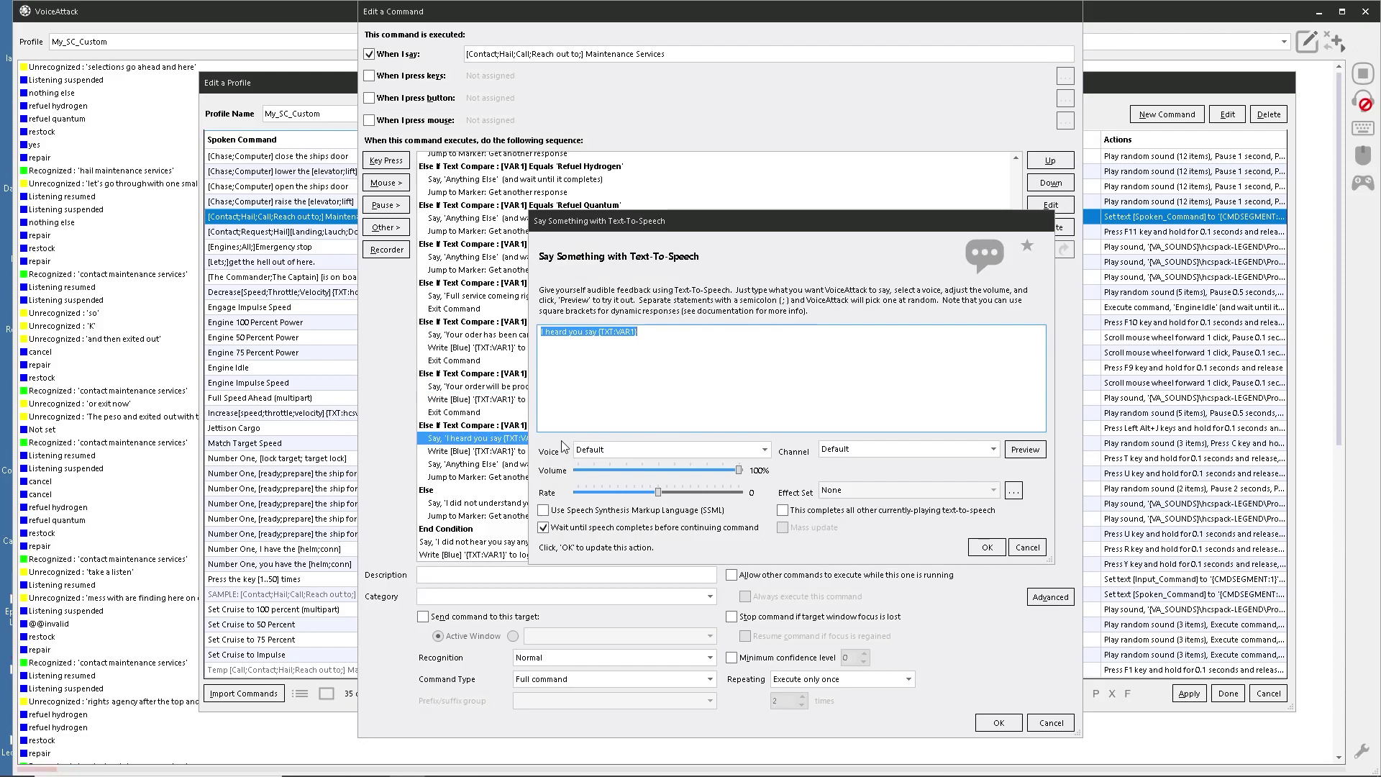
type("I am")
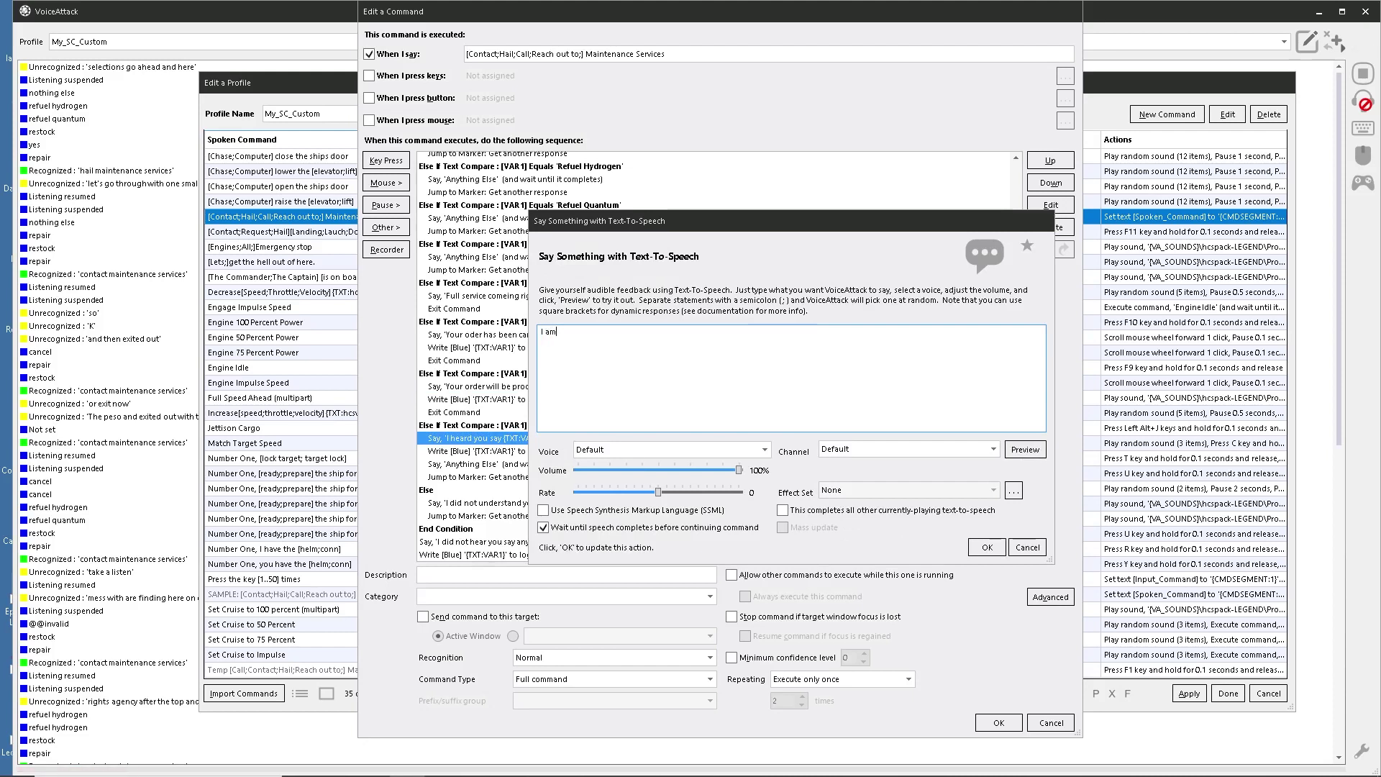
type(" wating with bated")
key("BackSpace")
type("ited brea")
left_click(987, 548)
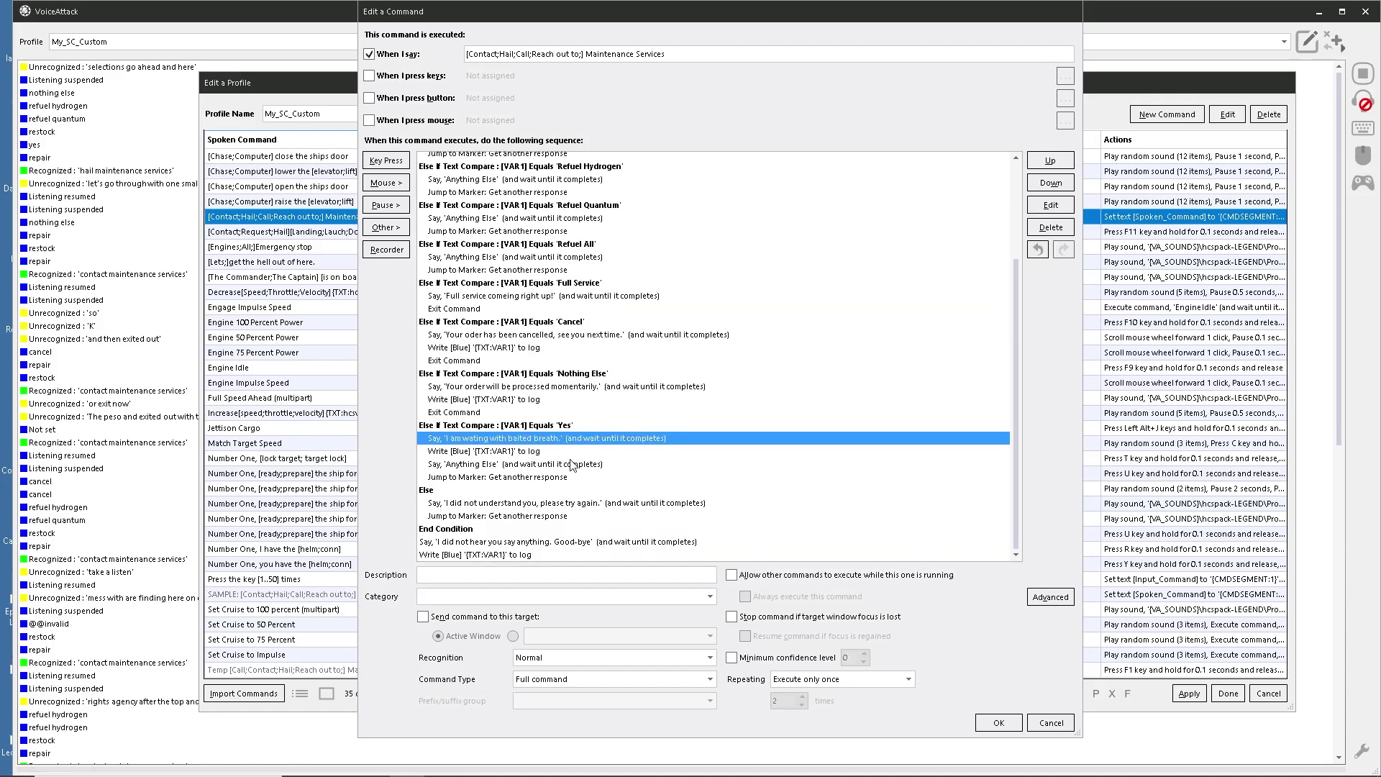
Delete the write-to-log actions from the Yes, Nothing Else and Cancel branches.
left_click(512, 503)
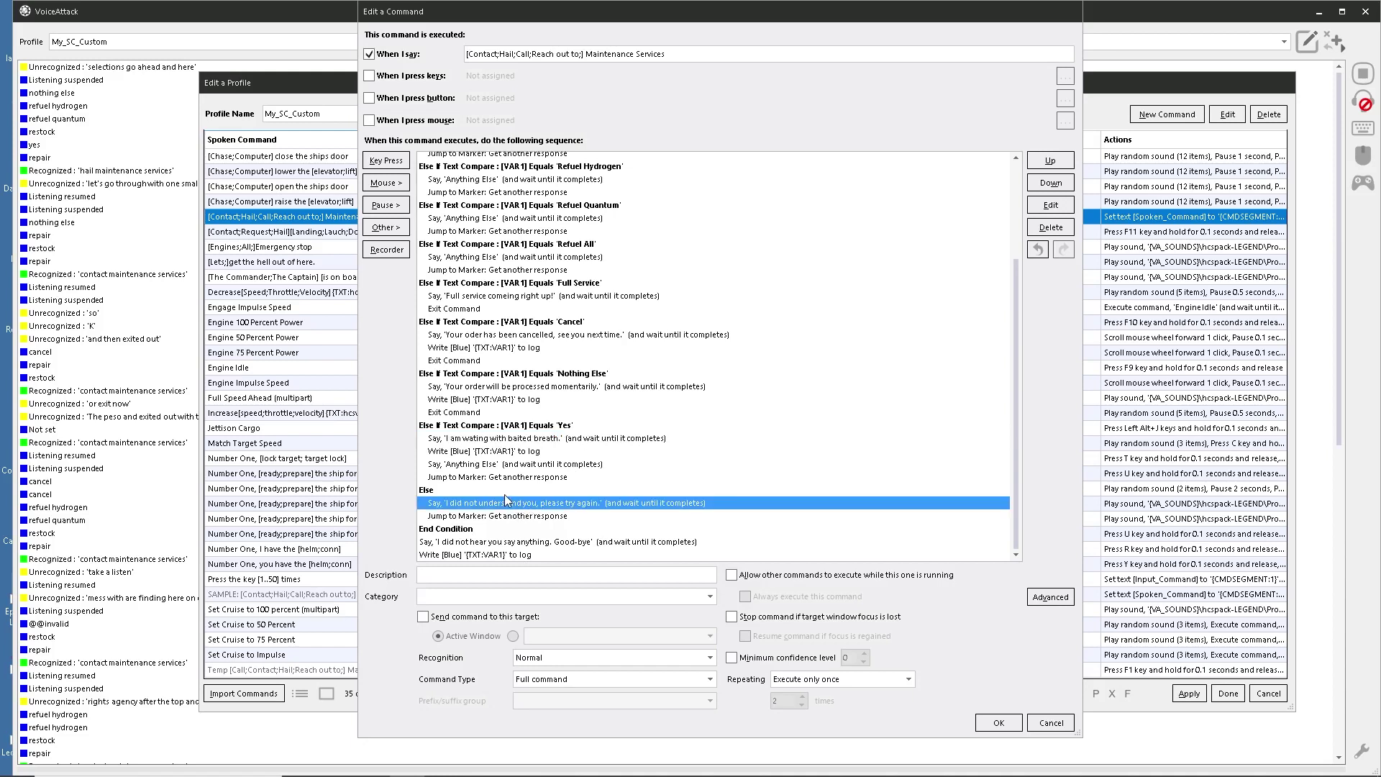
left_click(503, 451)
key("Delete")
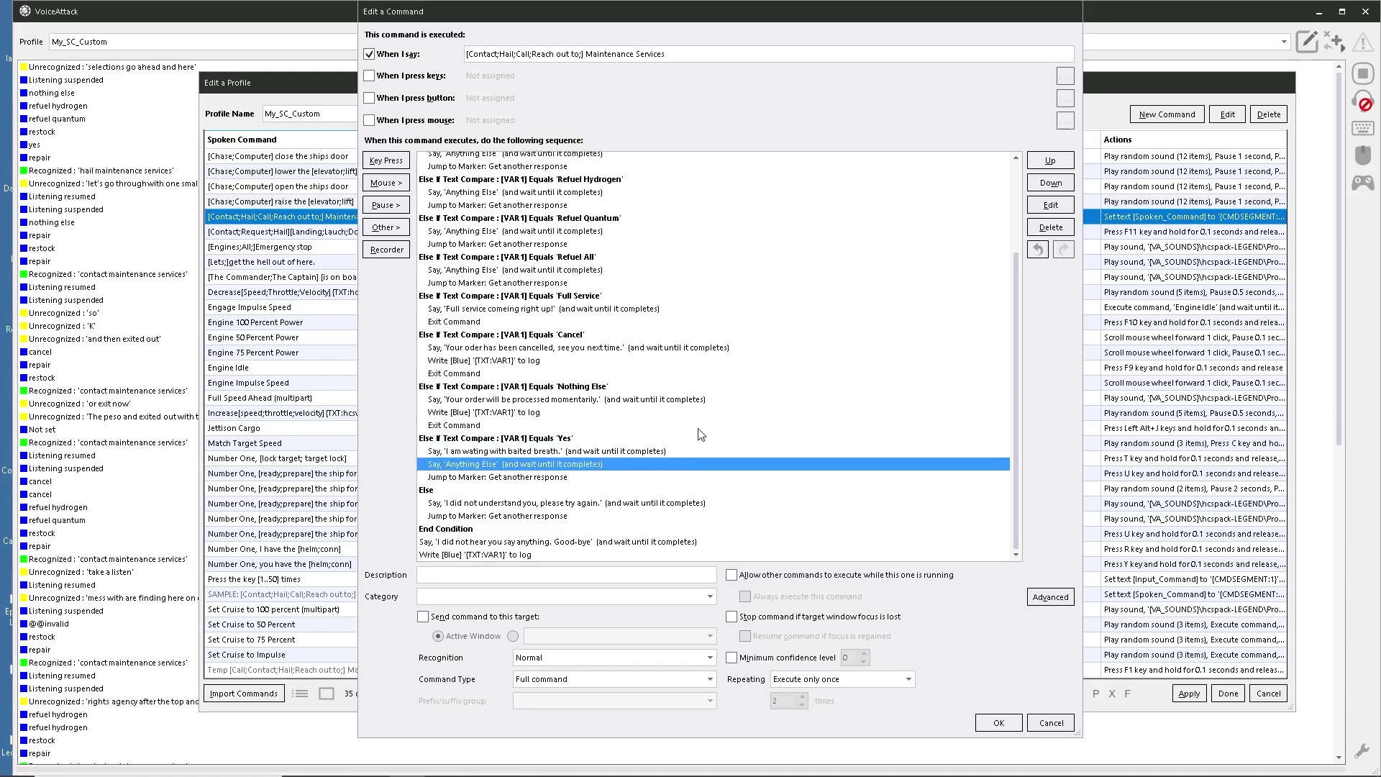
left_click(554, 413)
key("Delete")
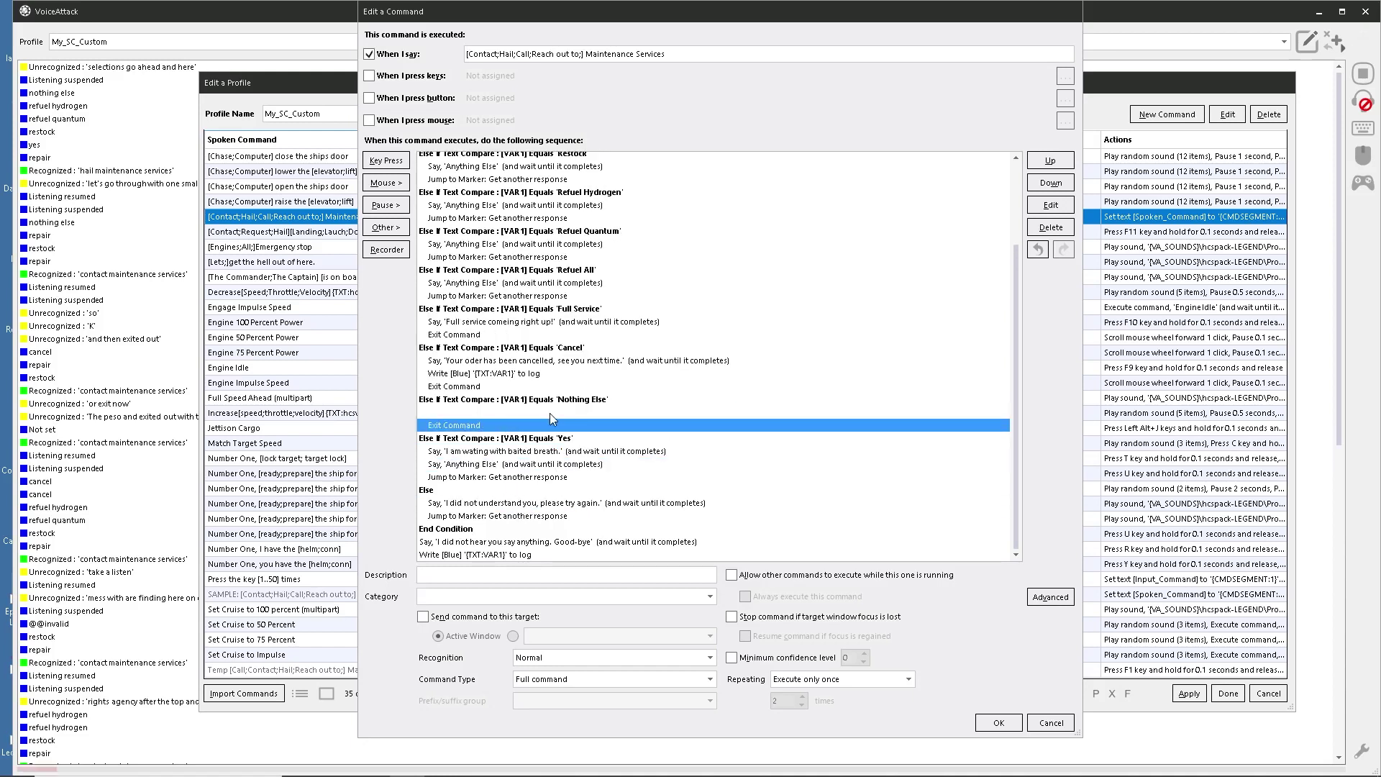
left_click(530, 375)
key("Delete")
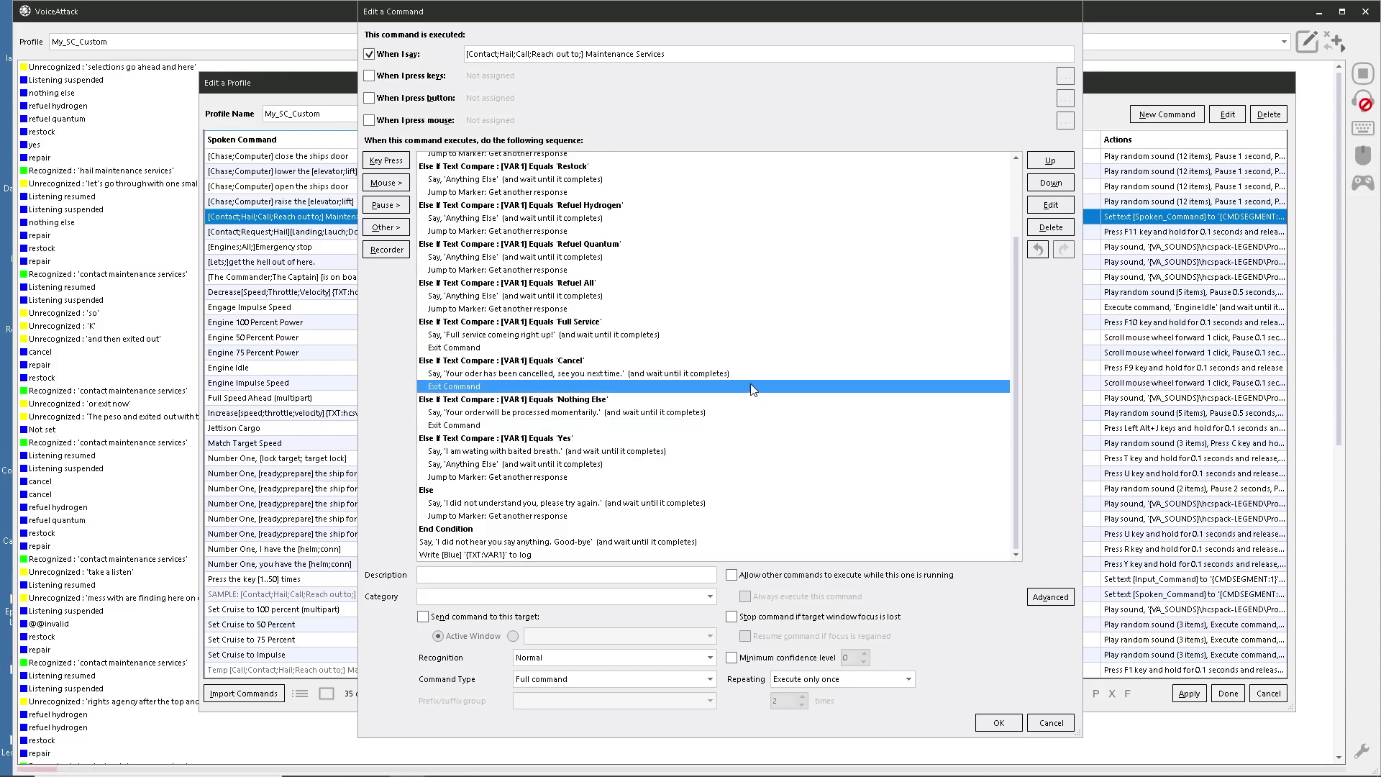
Replace the opening 'I heard you say' text with "Welcome to the automated menu for maintenance services. Please say,".
scroll(729, 392, "up", 3)
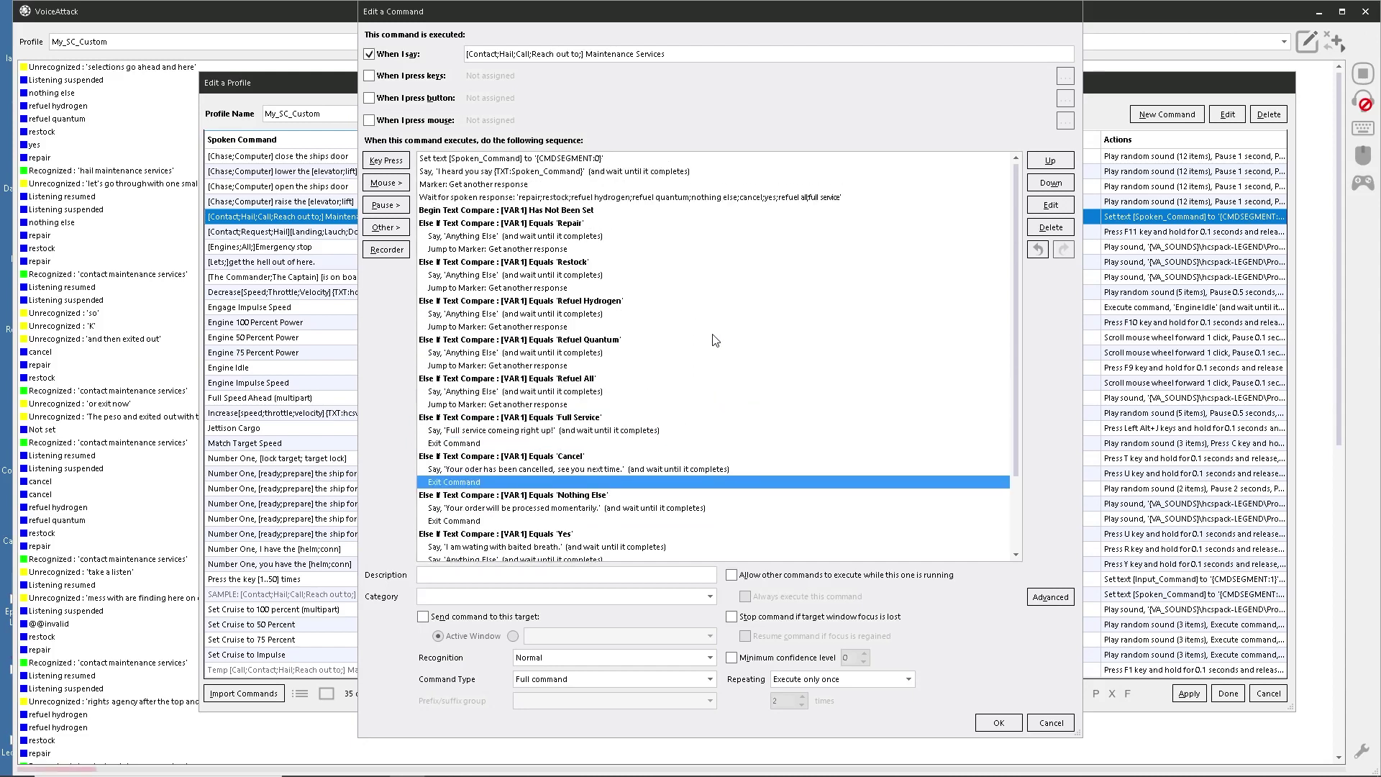
scroll(636, 273, "down", 3)
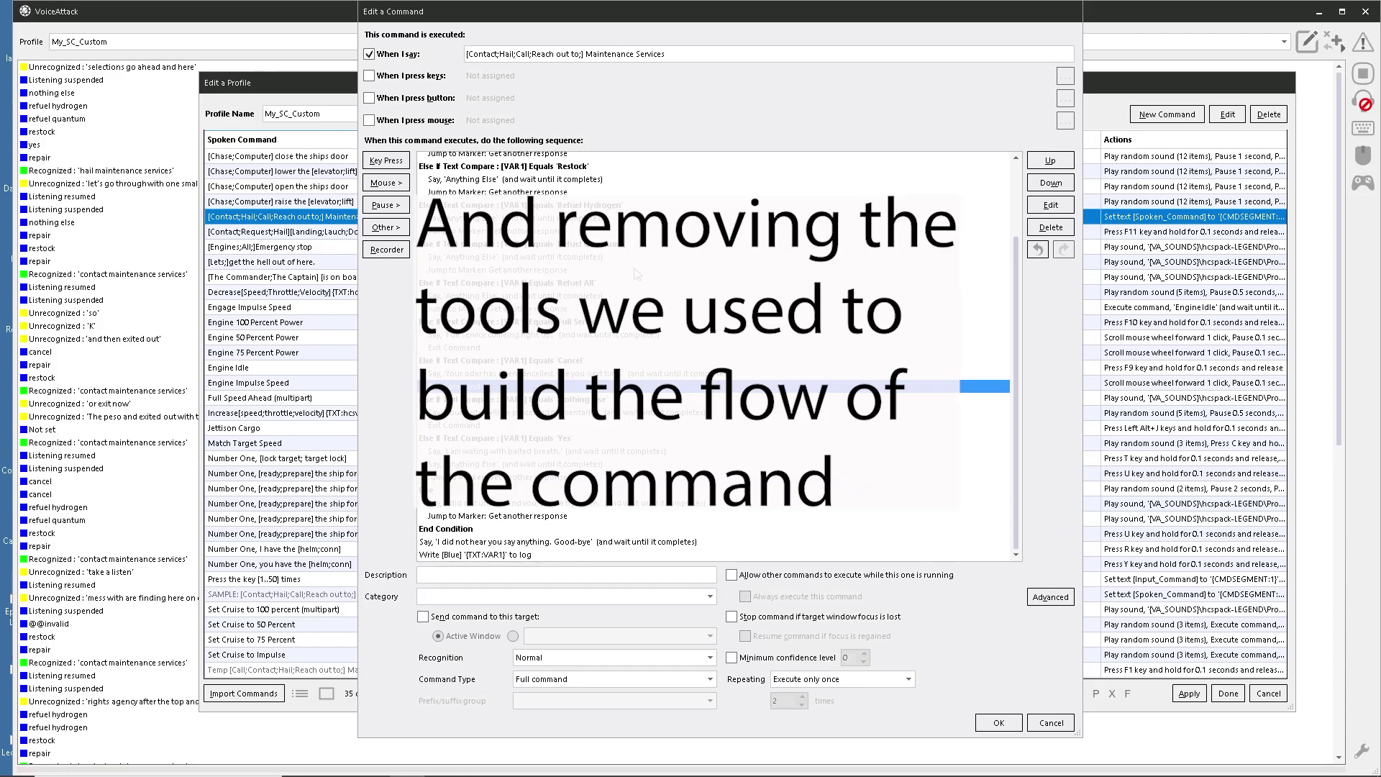
scroll(637, 273, "up", 3)
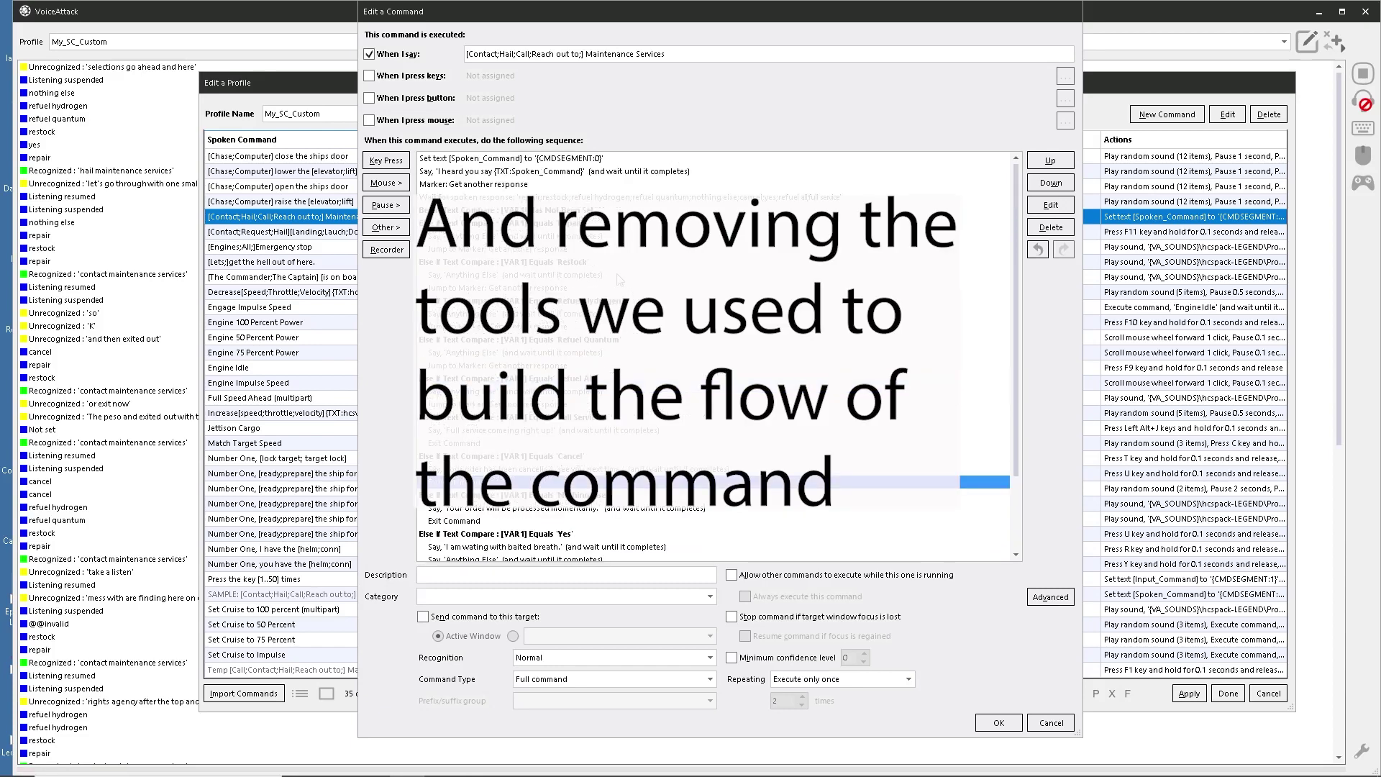
left_click(483, 173)
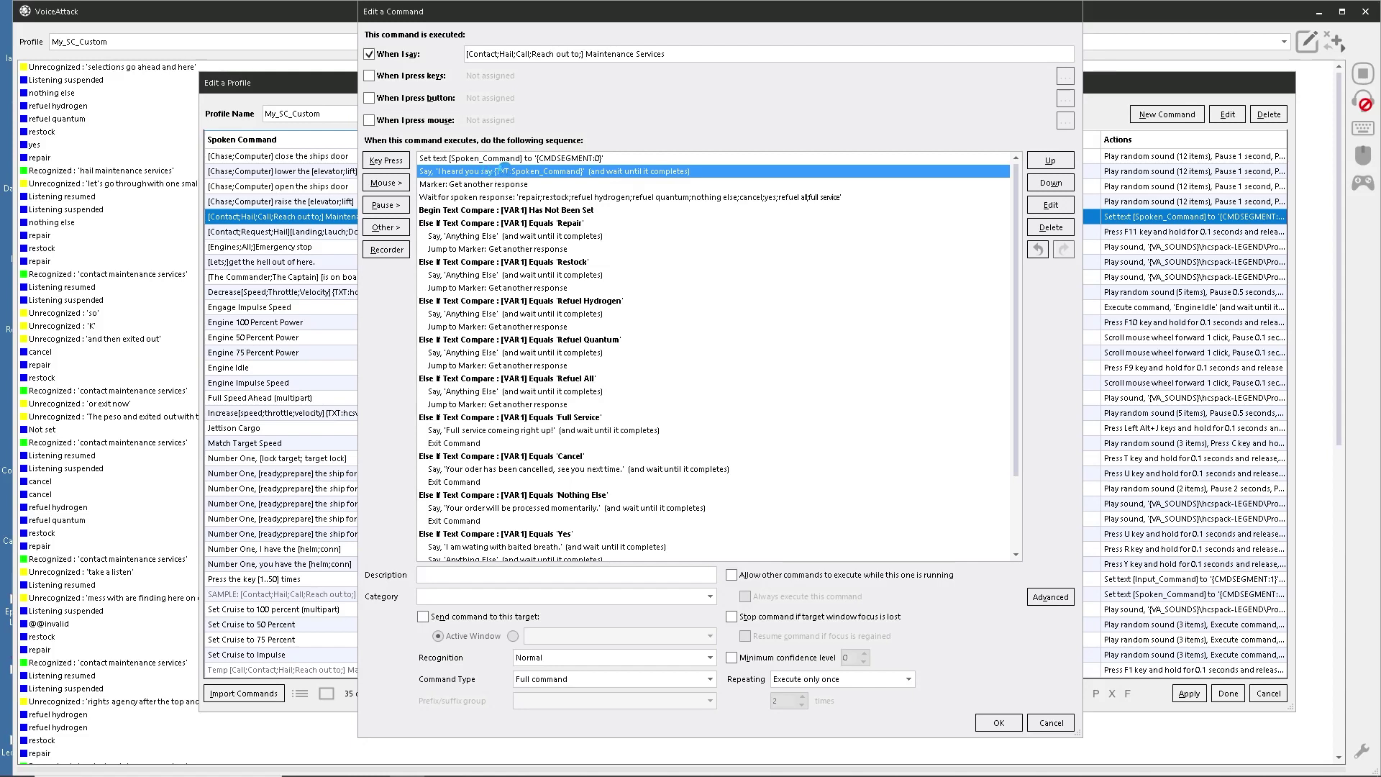
double_click(490, 172)
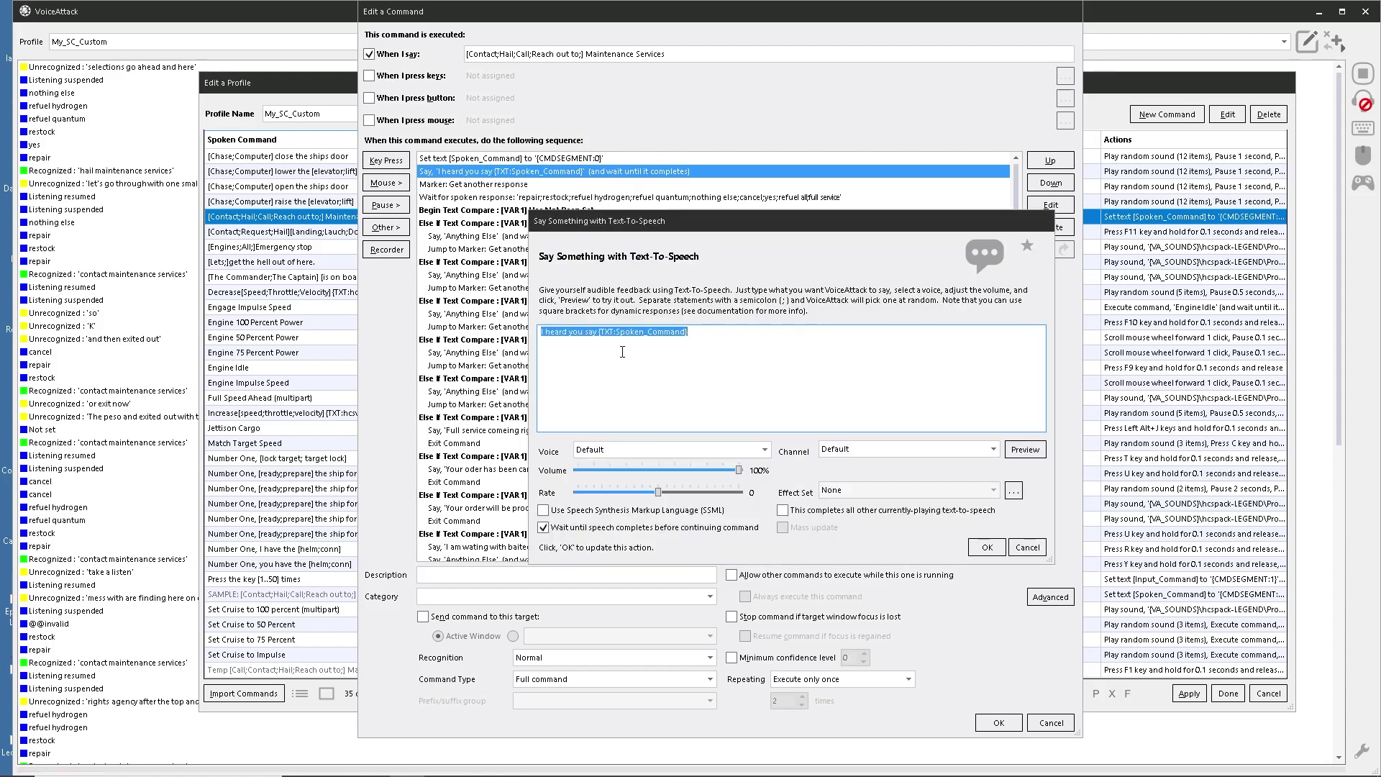
type("Welcome to the automated")
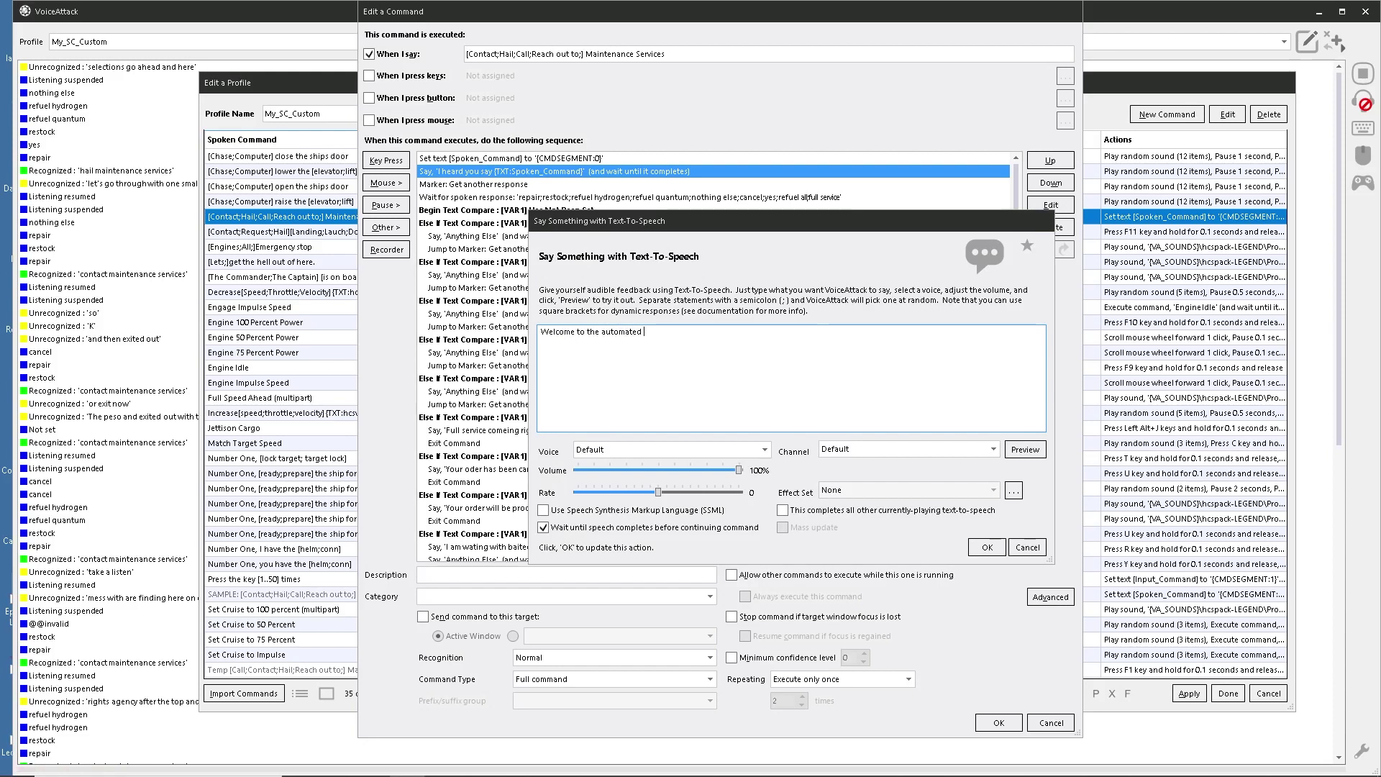
type(" menu for maintenance services.  Please a")
key("BackSpace")
type("say, ")
Complete the welcome text with "repair, restock, refuel hydrogen, refuel quantum, refuel all, full service, or Cancel to exit the automated menu." and save the Say action.
type("repair")
type(", restoc")
type("k, re")
type("fule h")
key("BackSpace")
key("BackSpace")
key("BackSpace")
key("BackSpace")
type("el hydroge")
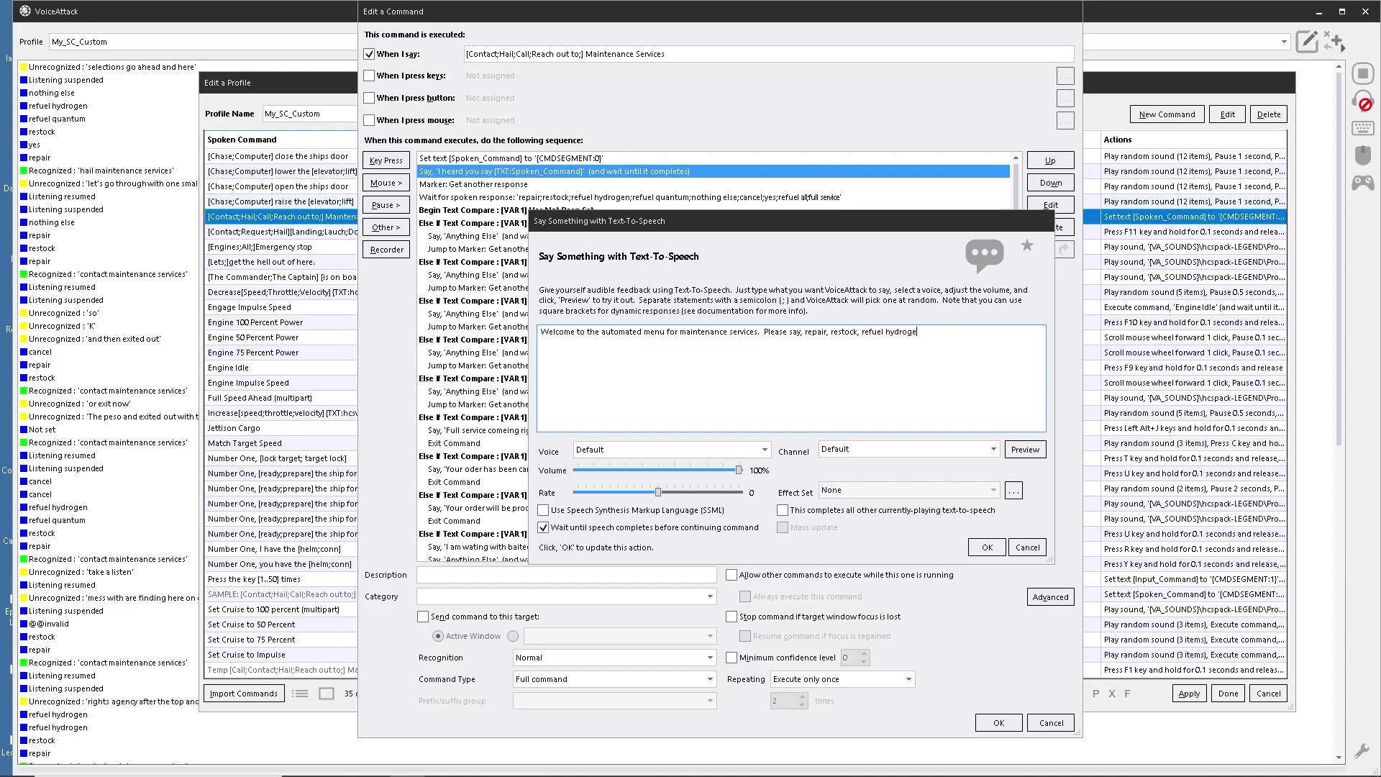
type("n, fre")
key("BackSpace")
key("BackSpace")
key("BackSpace")
type("refuel quantum, refuel all, fullservice, or Cancel to exit the automated menu.")
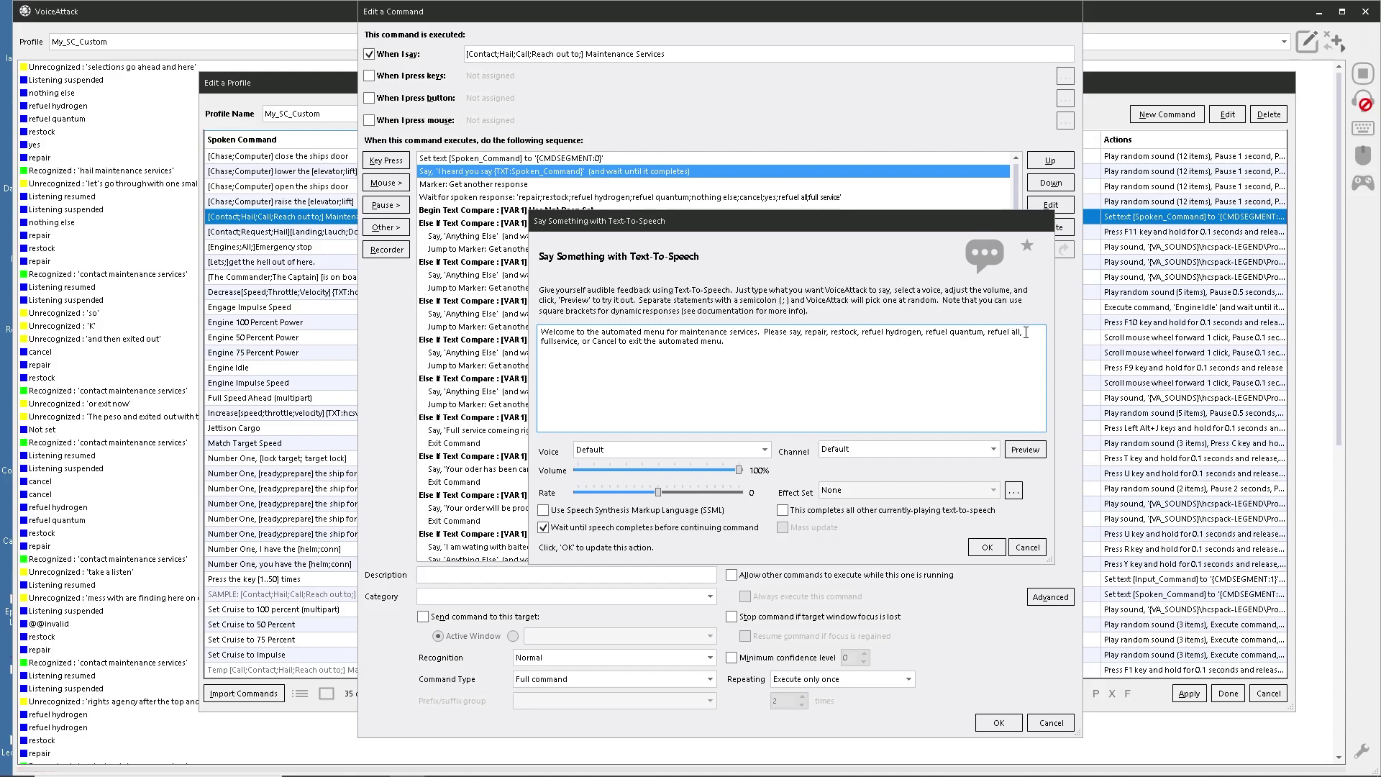
left_click(555, 342)
left_click(986, 548)
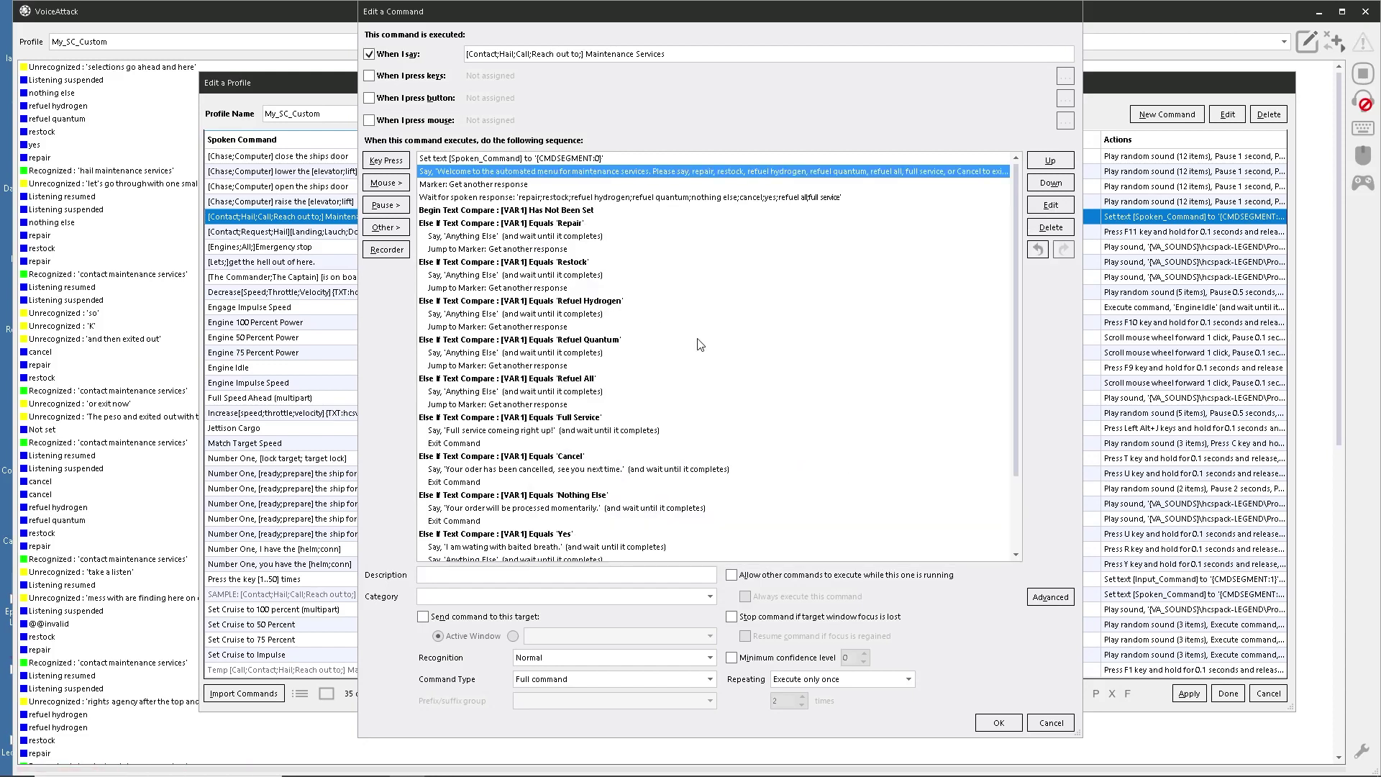
Review the revised action sequence, save the Maintenance Services command and apply the profile changes.
scroll(658, 360, "down", 1)
scroll(637, 361, "up", 1)
scroll(551, 316, "down", 3)
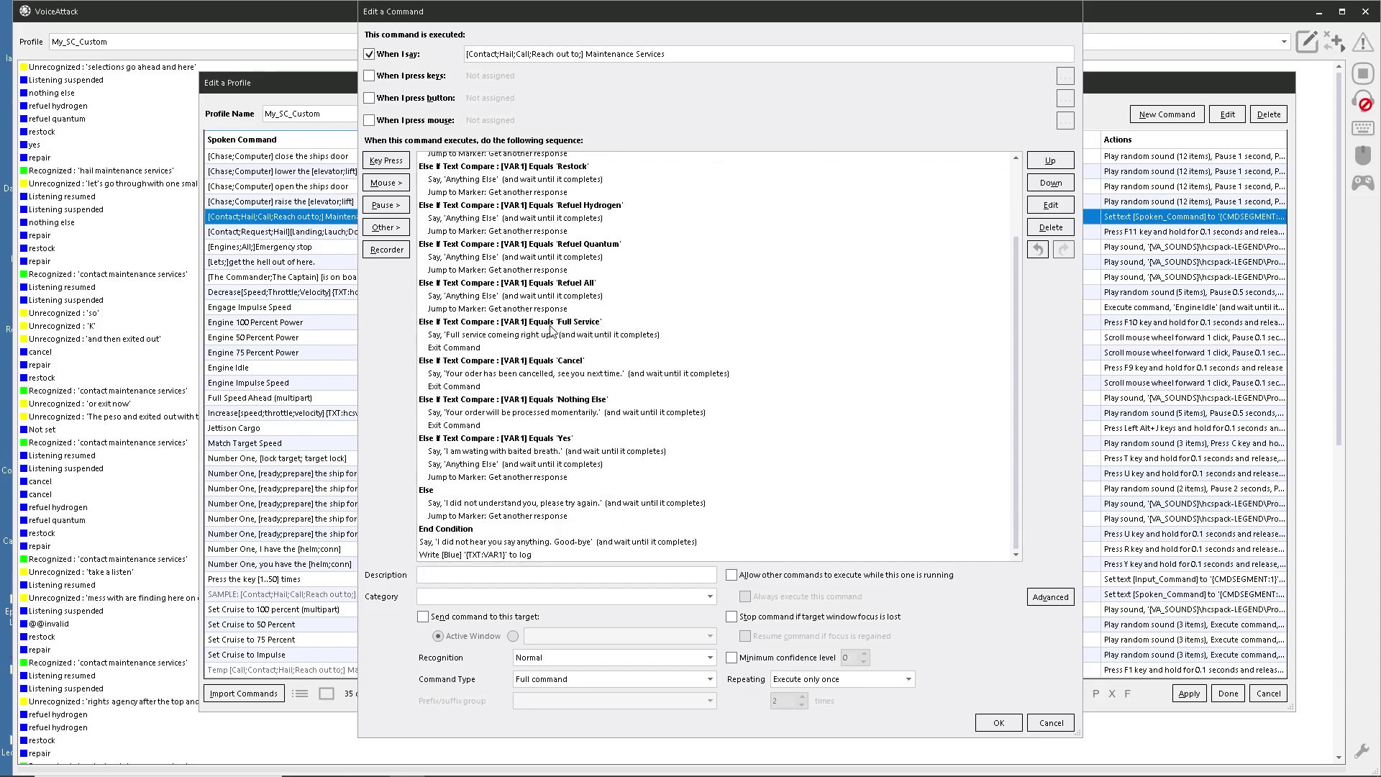
left_click(998, 723)
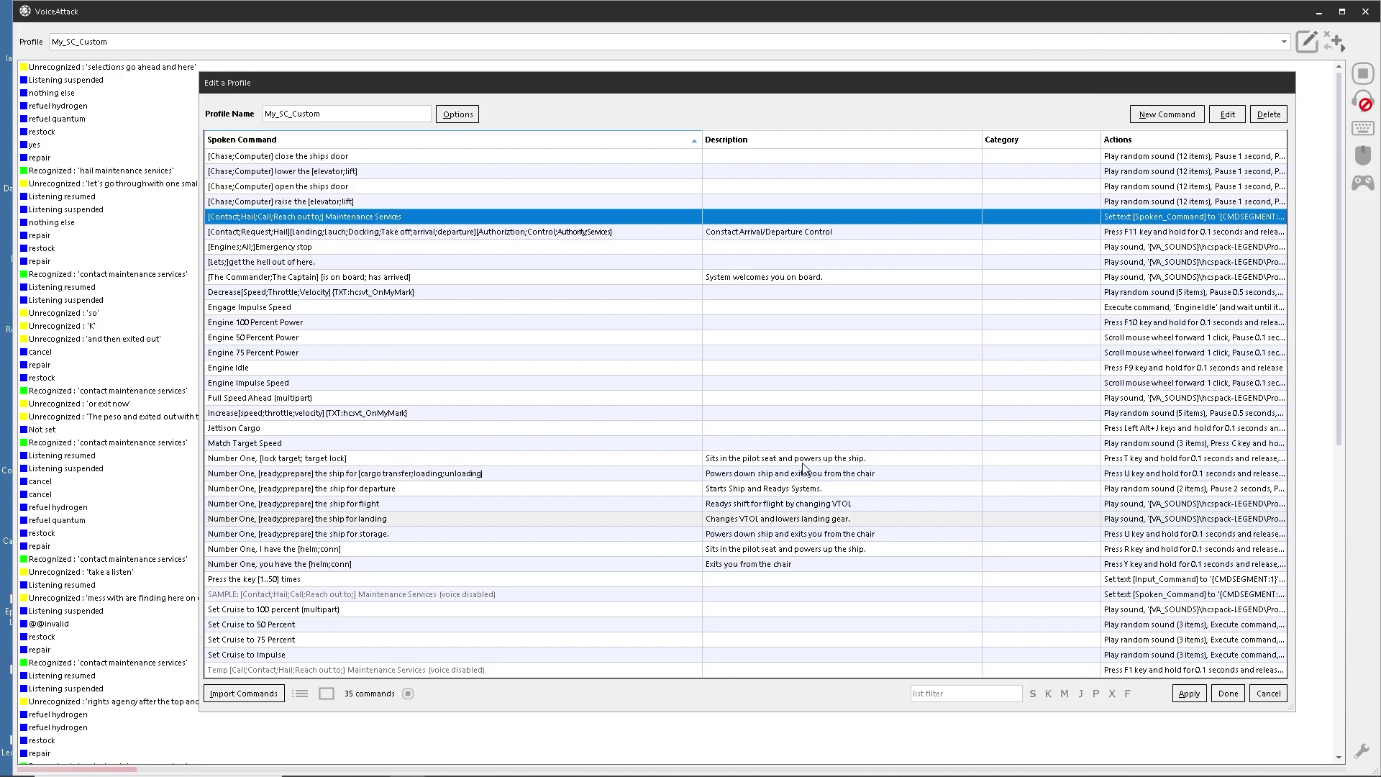
left_click(1177, 694)
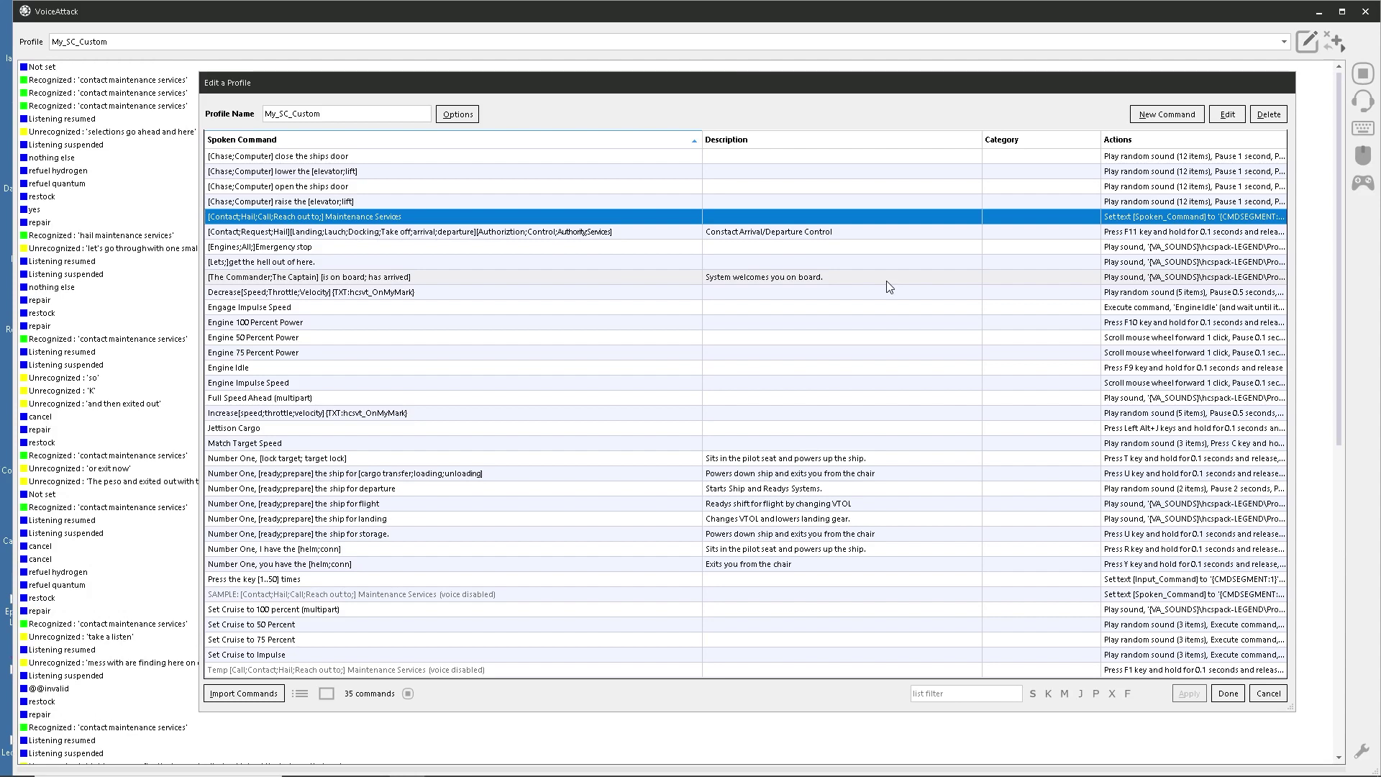
Reopen the Maintenance Services command and change its final Say text to "I did not hear you say anything, you order has been cancelled. Good-bye".
double_click(370, 216)
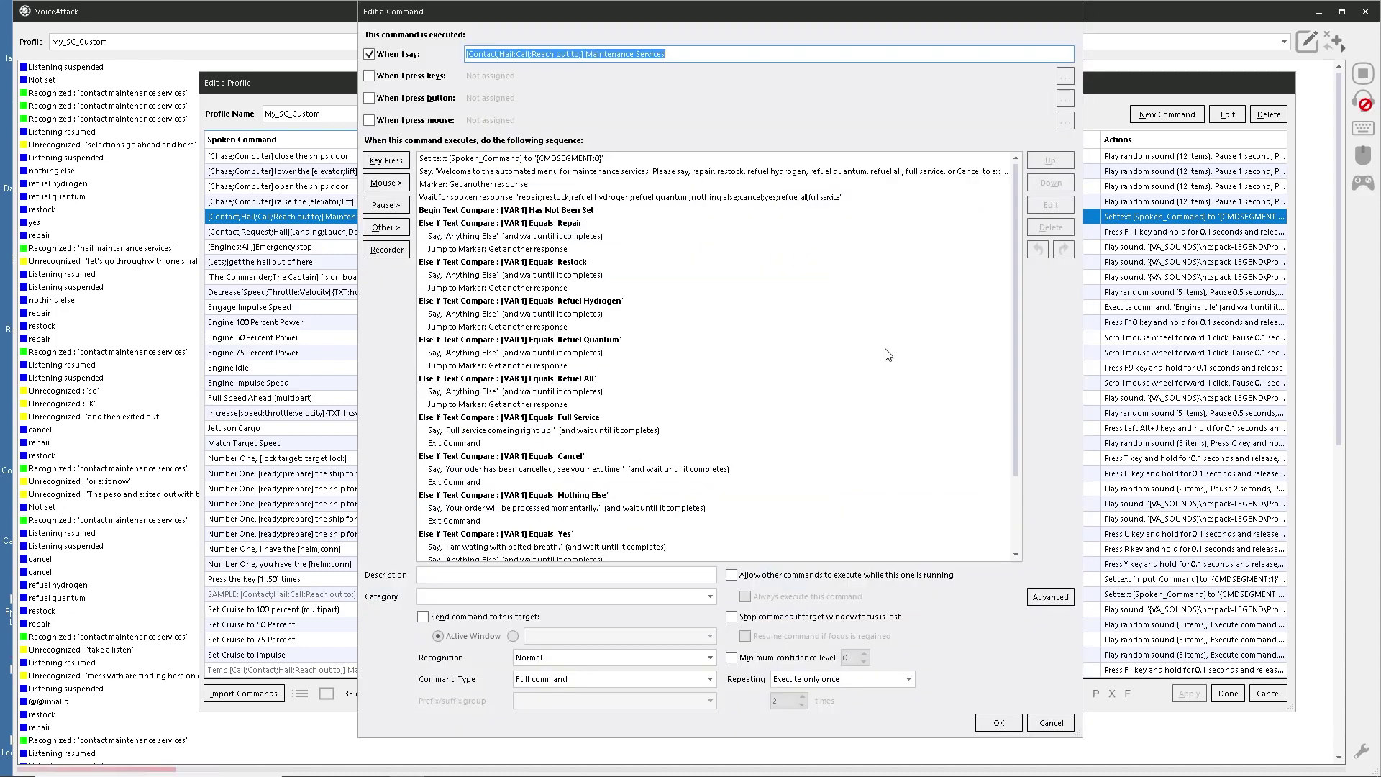
scroll(663, 473, "down", 2)
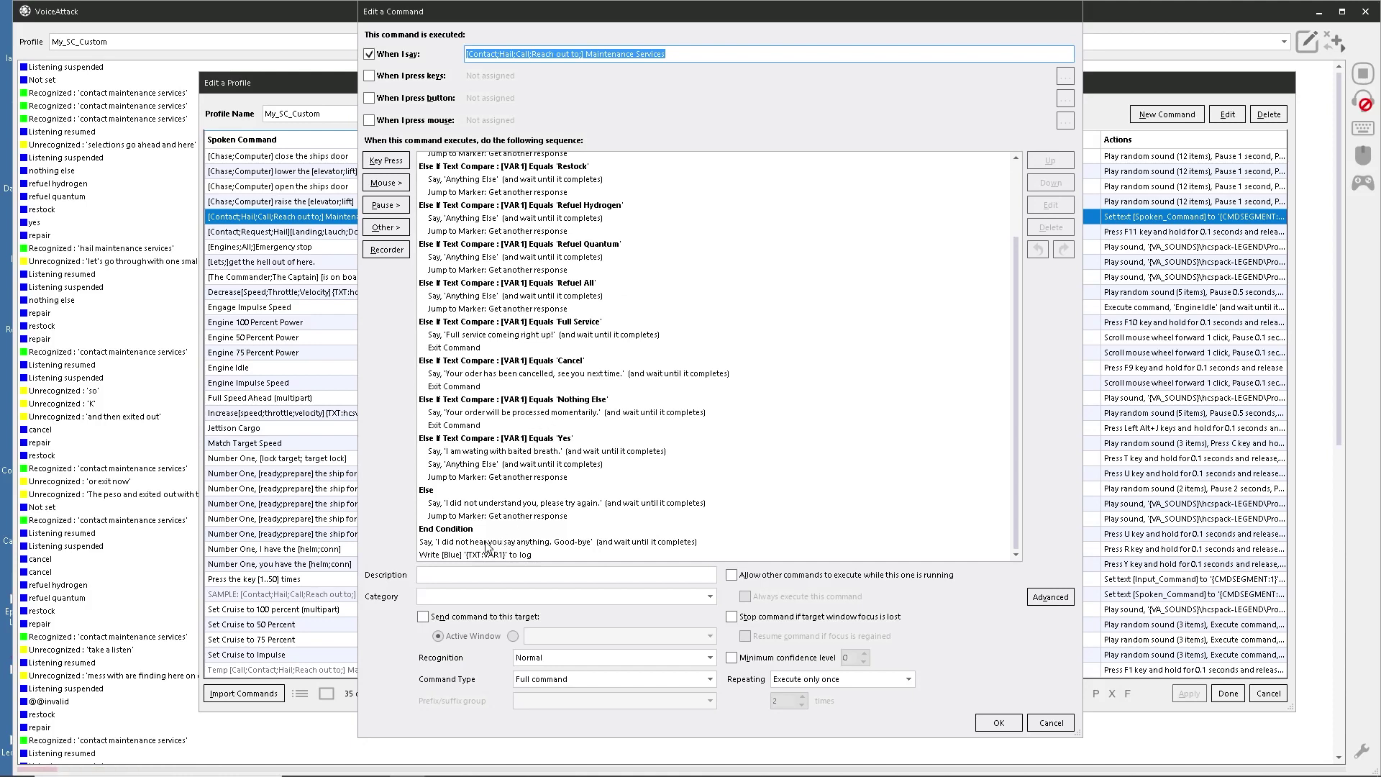
left_click(484, 541)
double_click(546, 541)
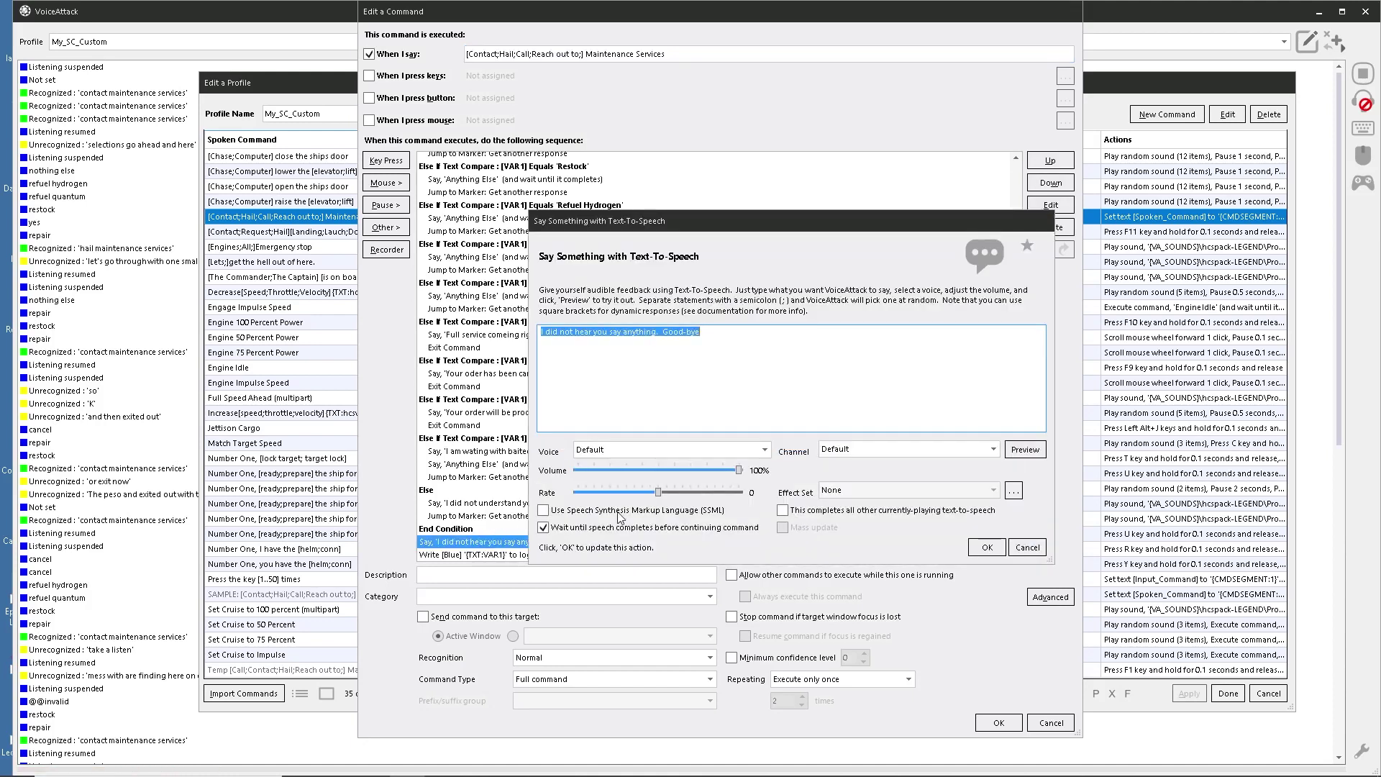
left_click(664, 333)
key("BackSpace")
key("BackSpace")
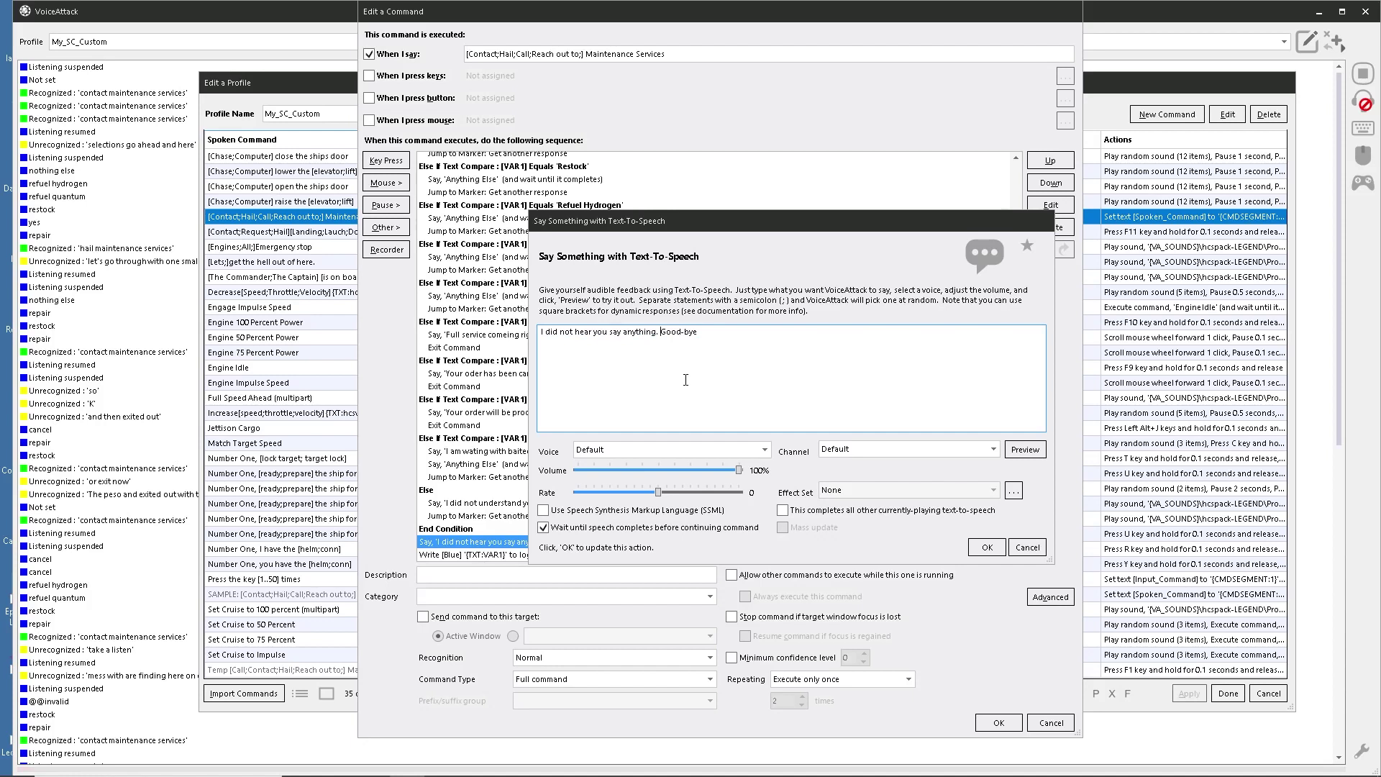
type(", you order has been cancelled.")
left_click(991, 546)
Correct the Say text in the 'Yes' branch to "I am waiting with baited breath." and save the action.
scroll(520, 252, "up", 3)
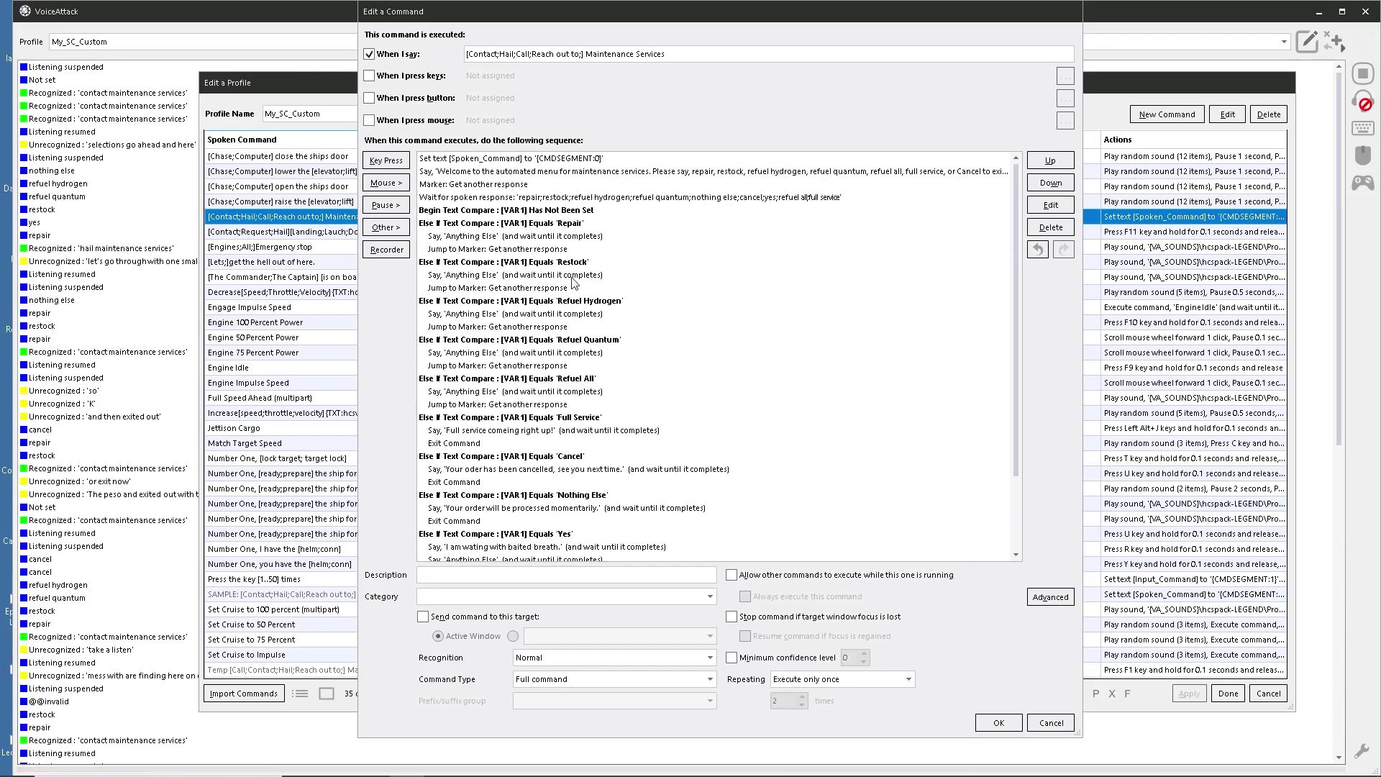
scroll(540, 458, "down", 3)
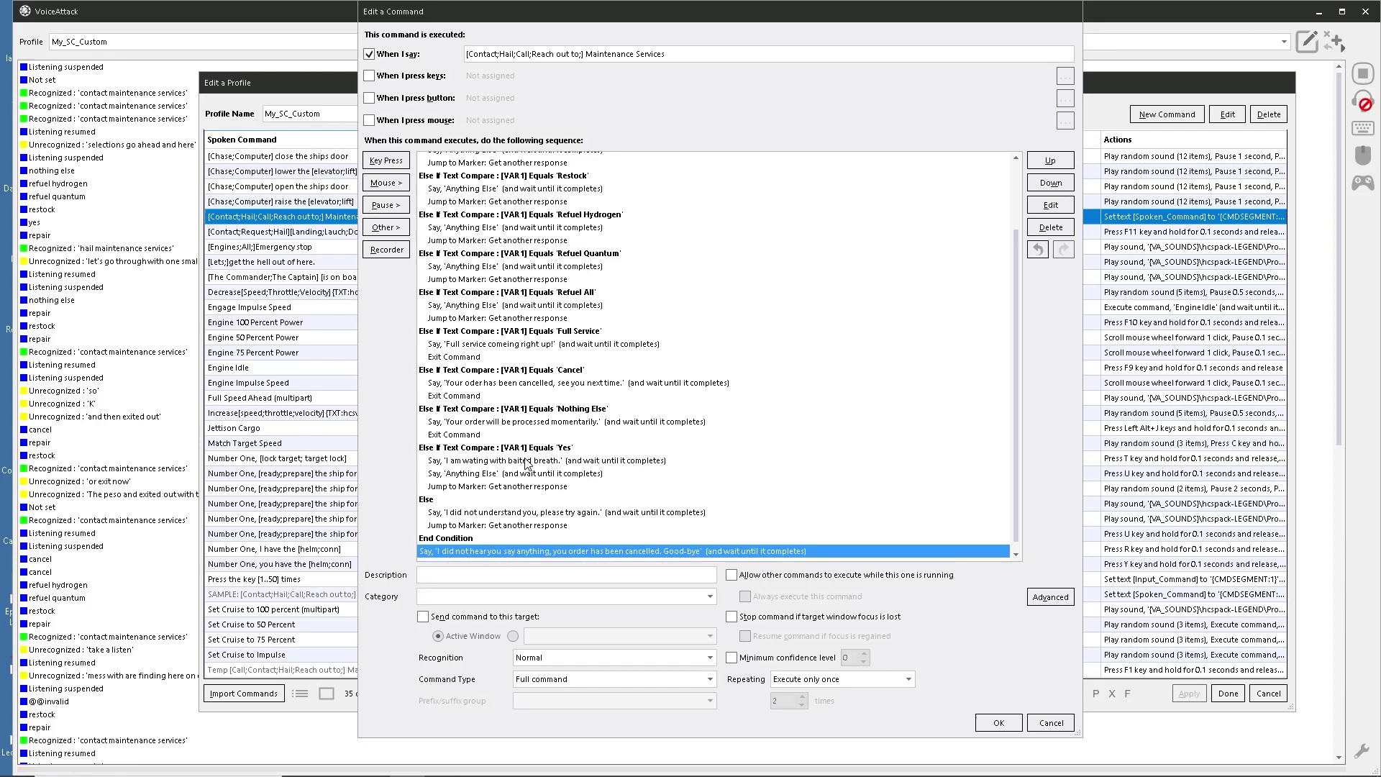
double_click(485, 461)
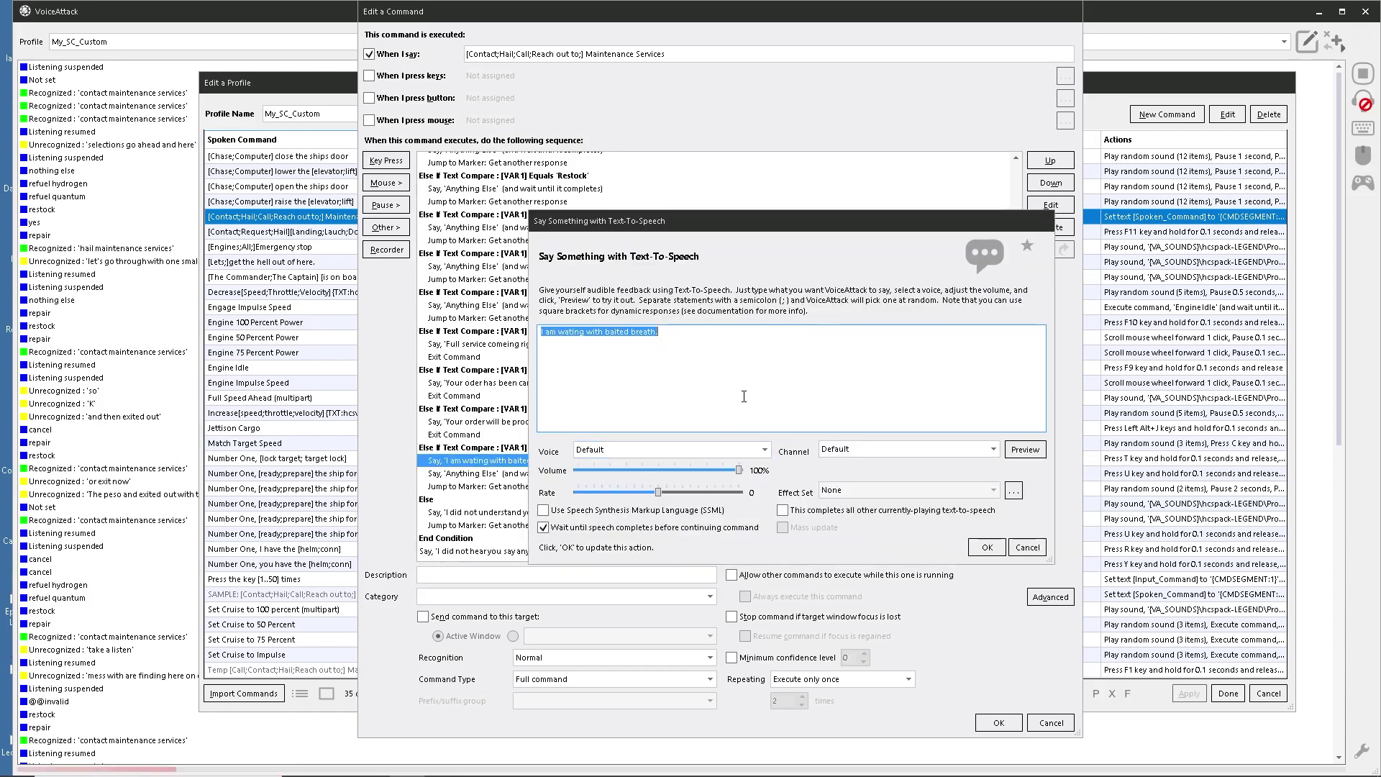
left_click(568, 331)
type("i")
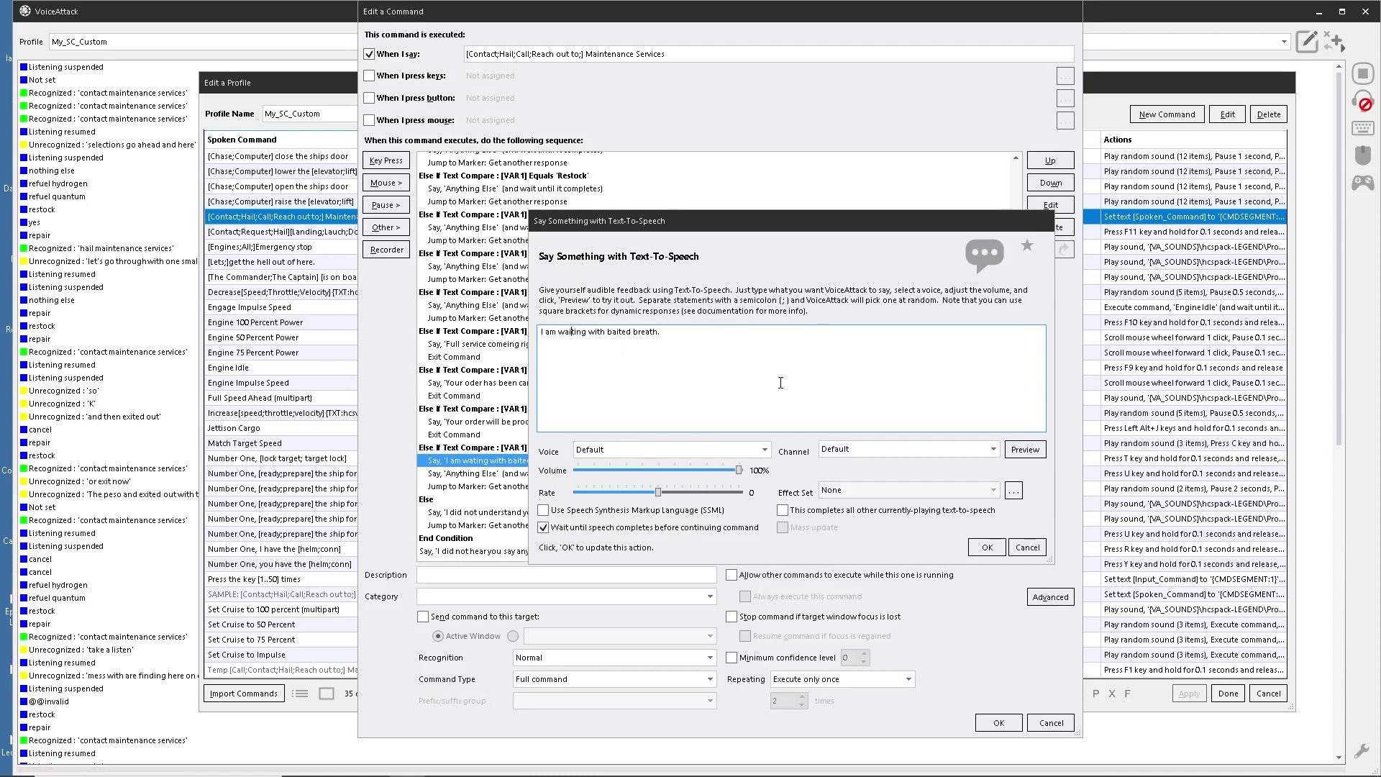
left_click(987, 547)
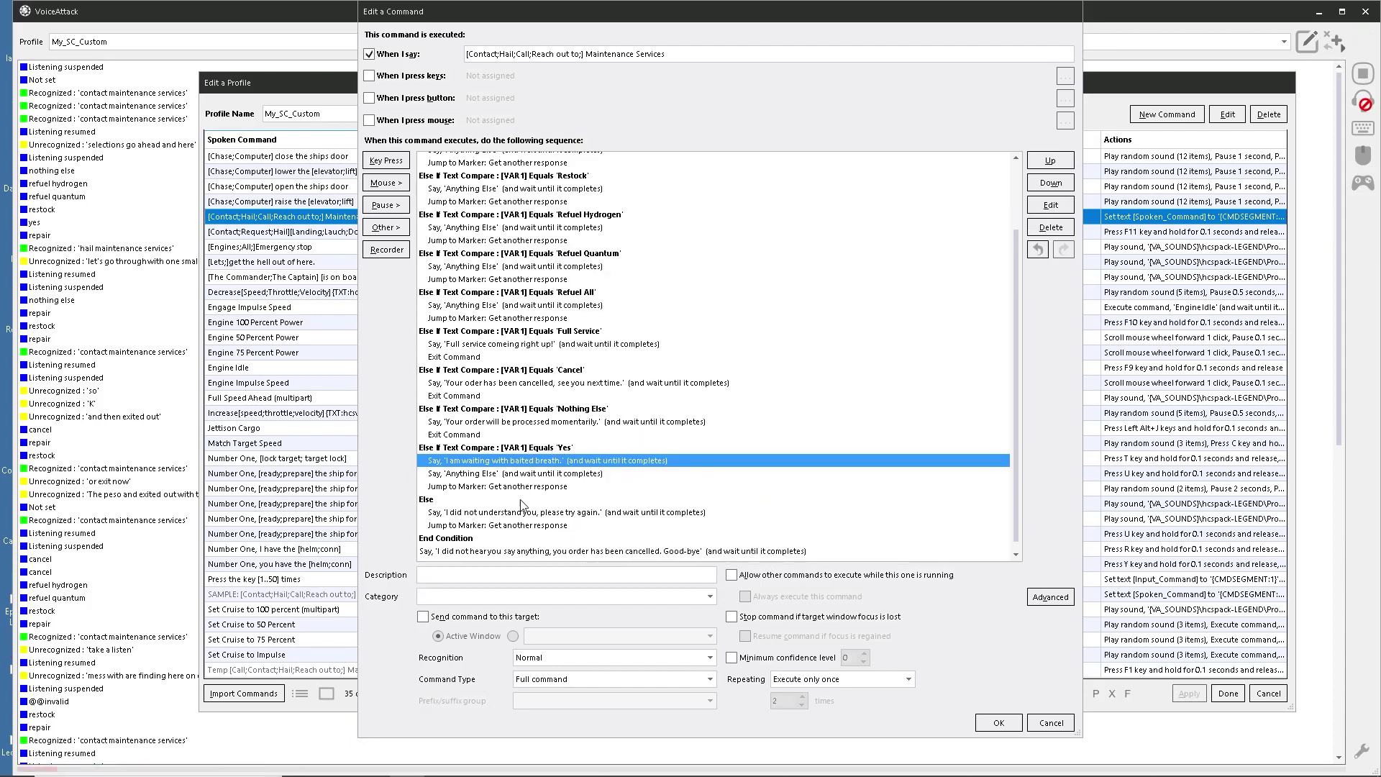
Check the rest of the action sequence, save the Maintenance Services command and apply the changes to the My_SC_Custom profile.
scroll(641, 447, "down", 1)
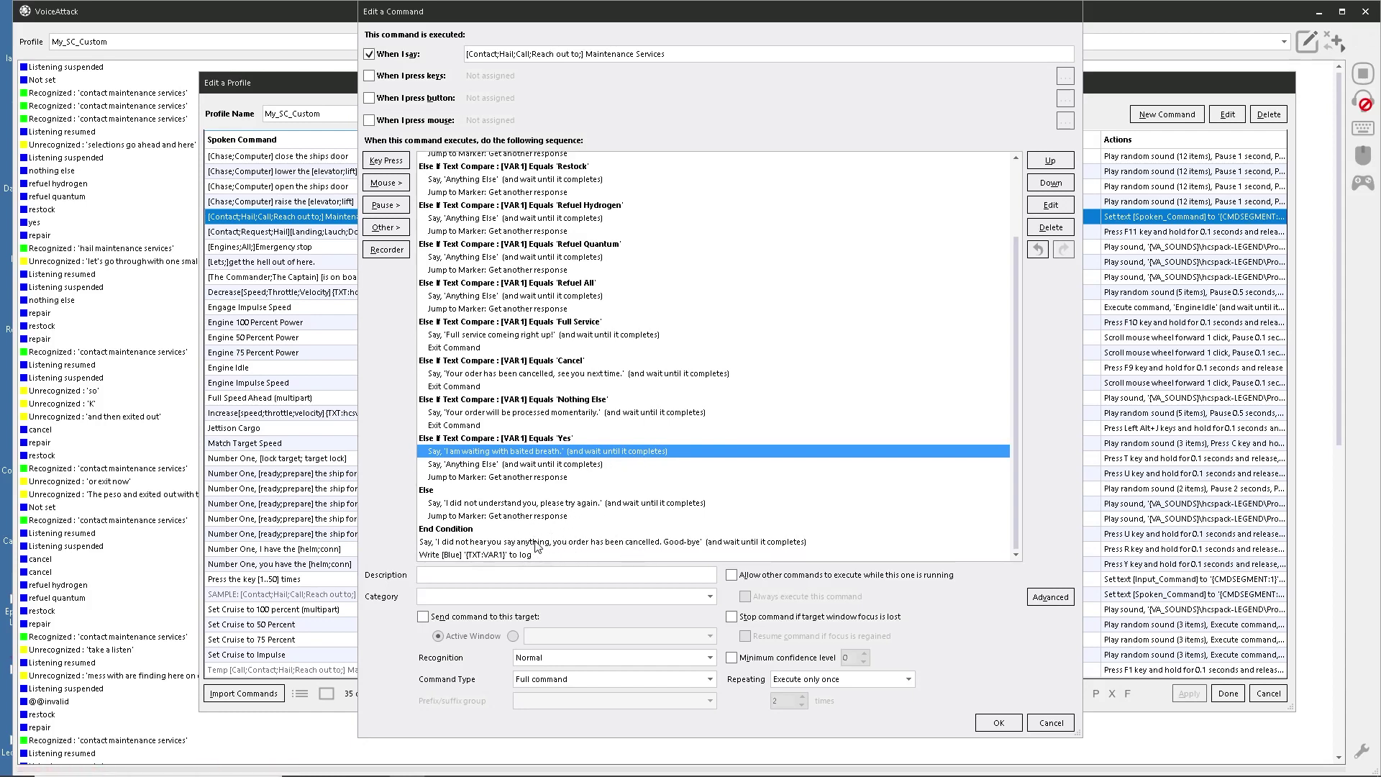
scroll(536, 548, "up", 1)
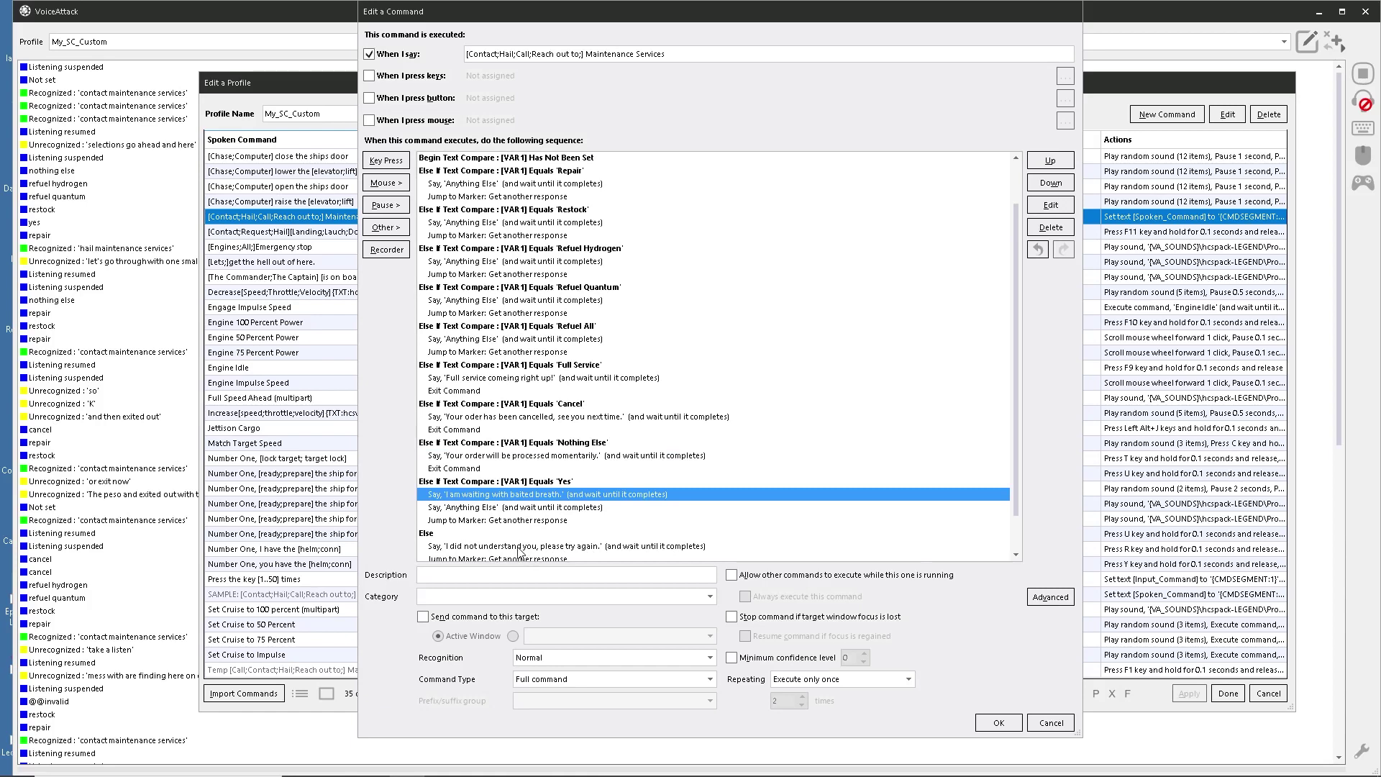
scroll(538, 539, "up", 2)
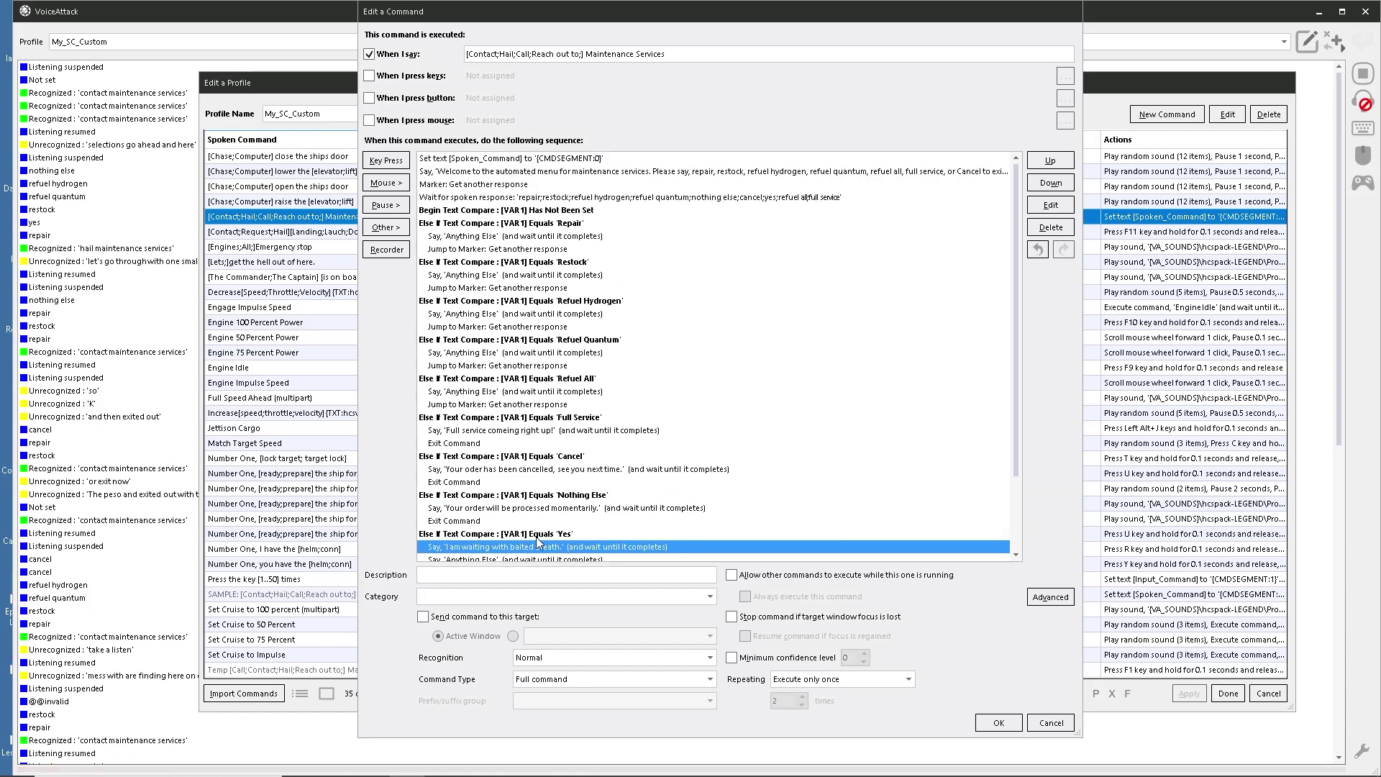
left_click(1000, 725)
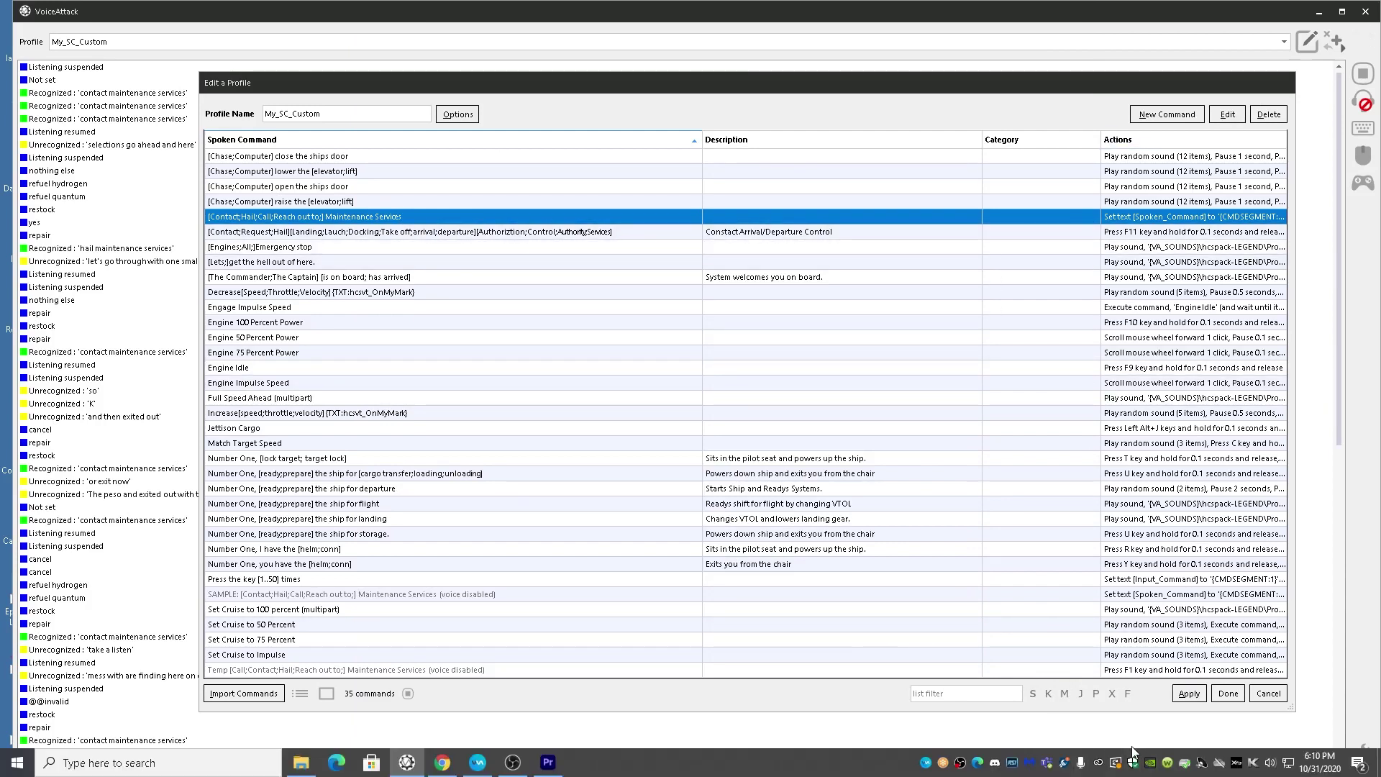
left_click(1179, 695)
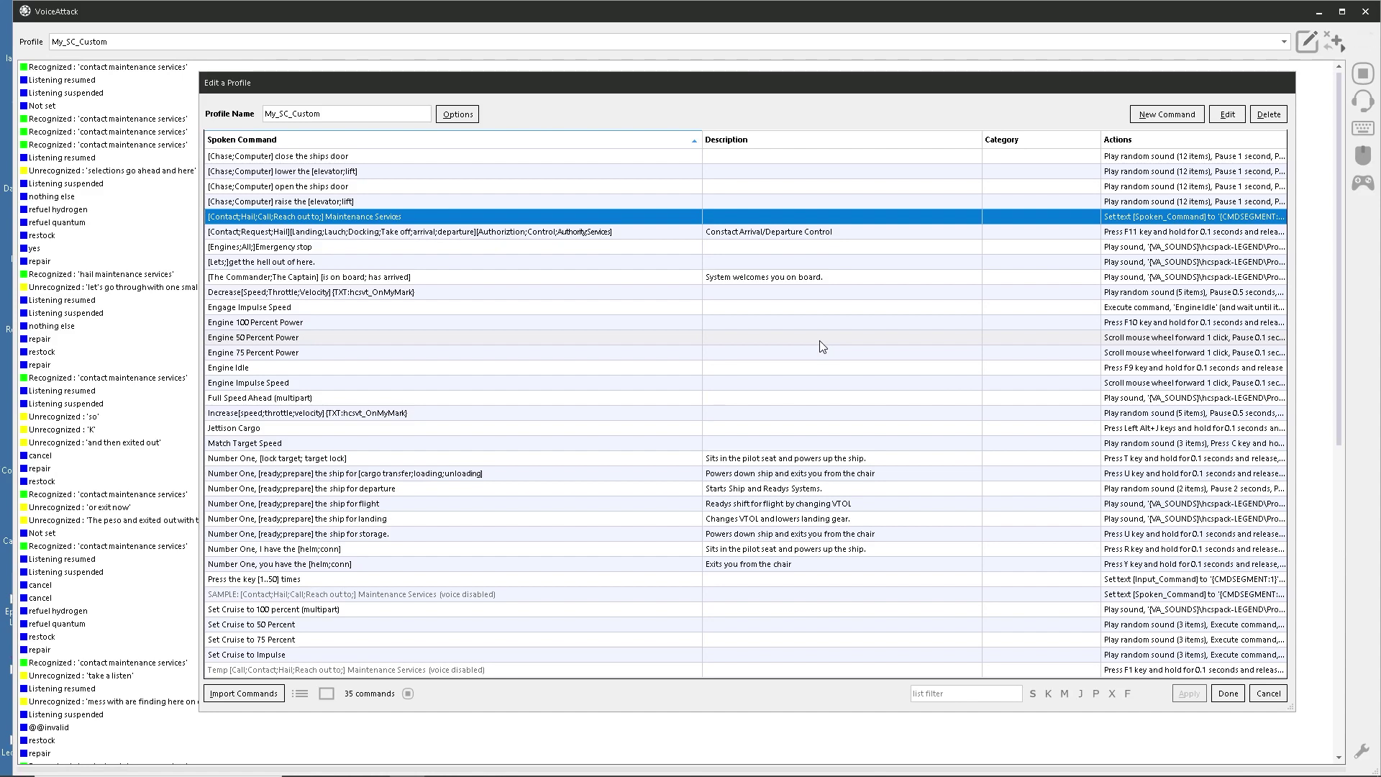
Reopen the Maintenance Services command and append "Thank you for using the automated maintenance menu system." to the 'Nothing Else' reply.
double_click(318, 225)
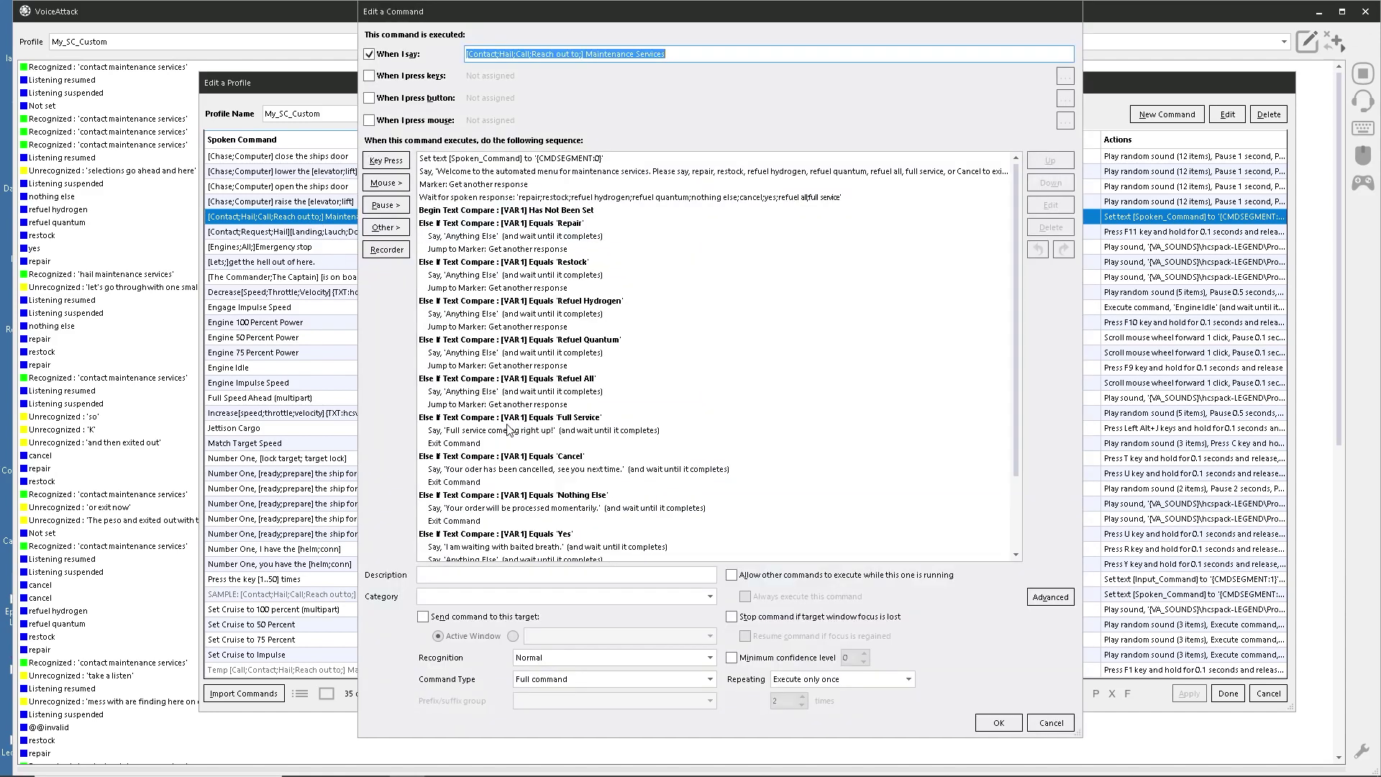
scroll(541, 532, "down", 3)
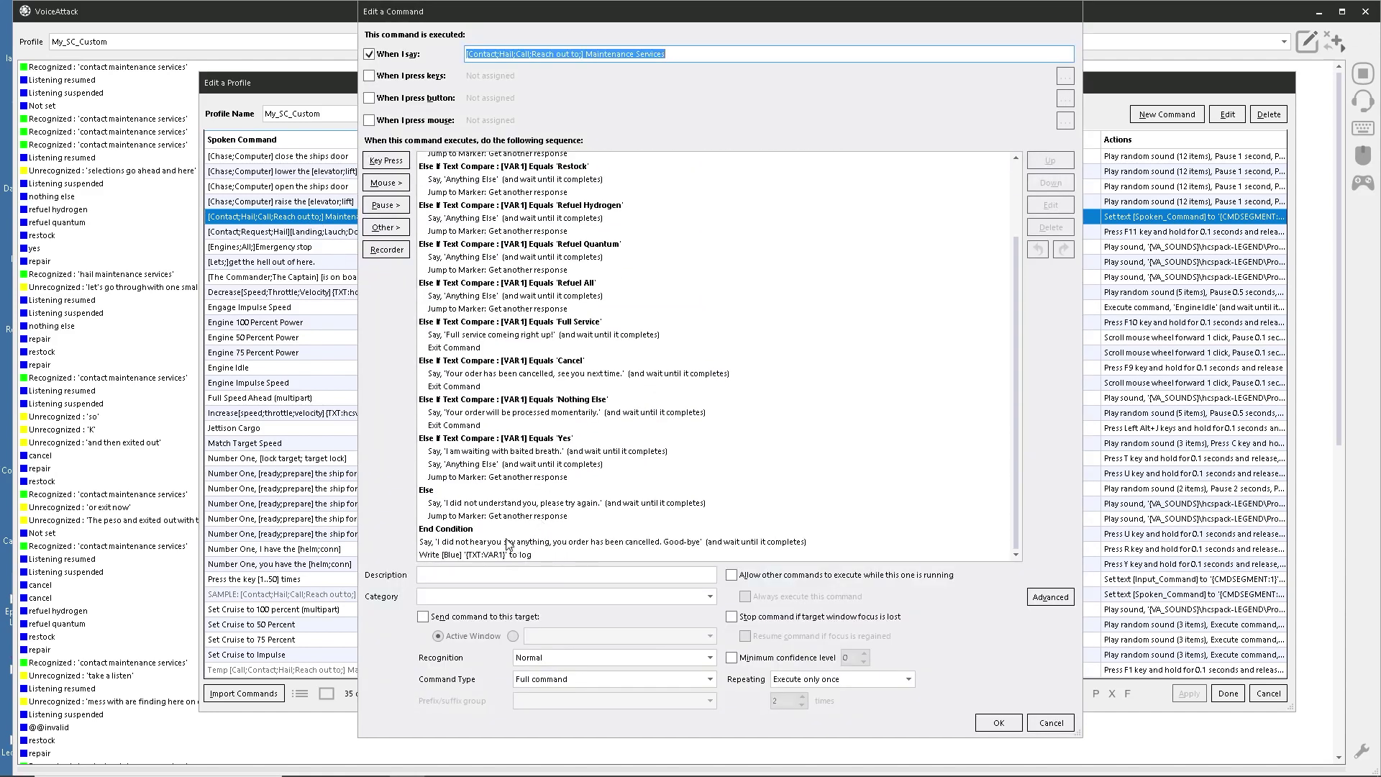
scroll(512, 538, "up", 1)
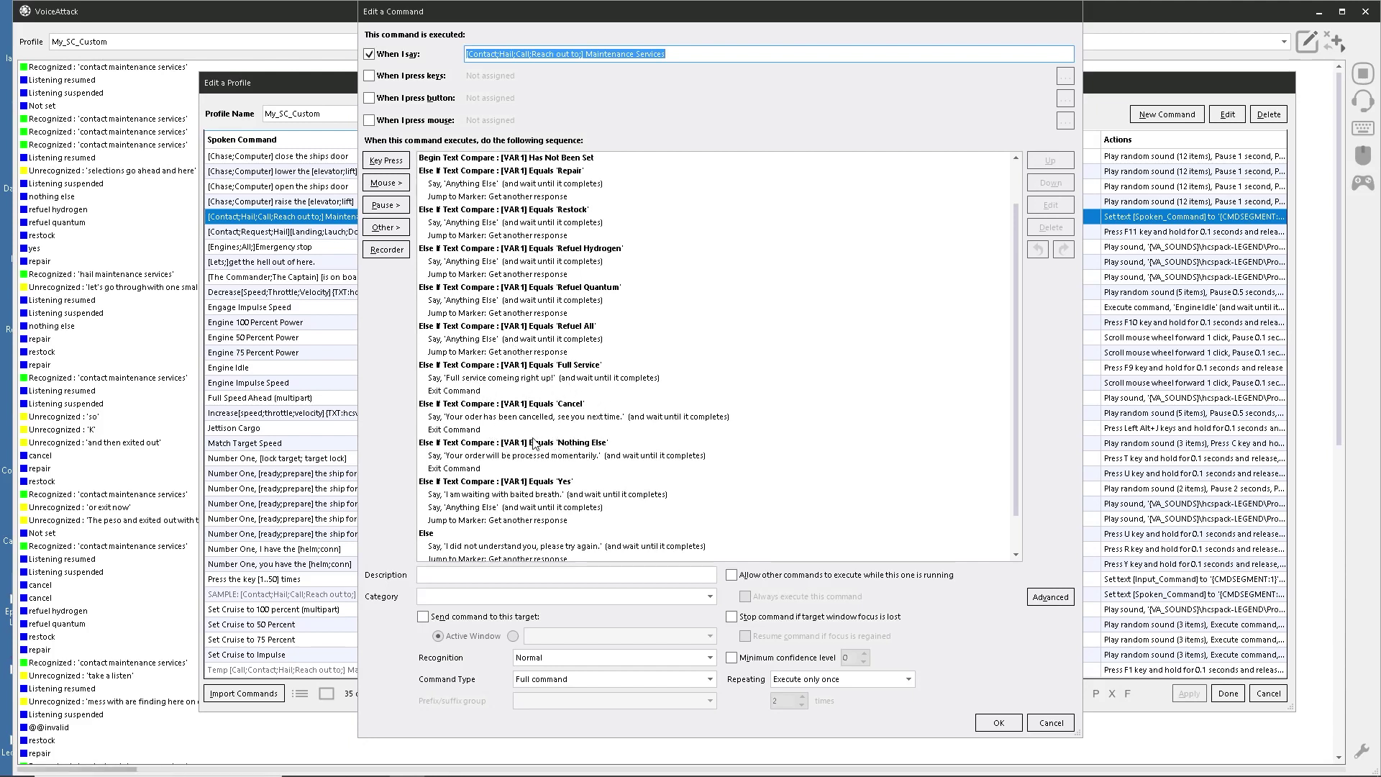
left_click(498, 455)
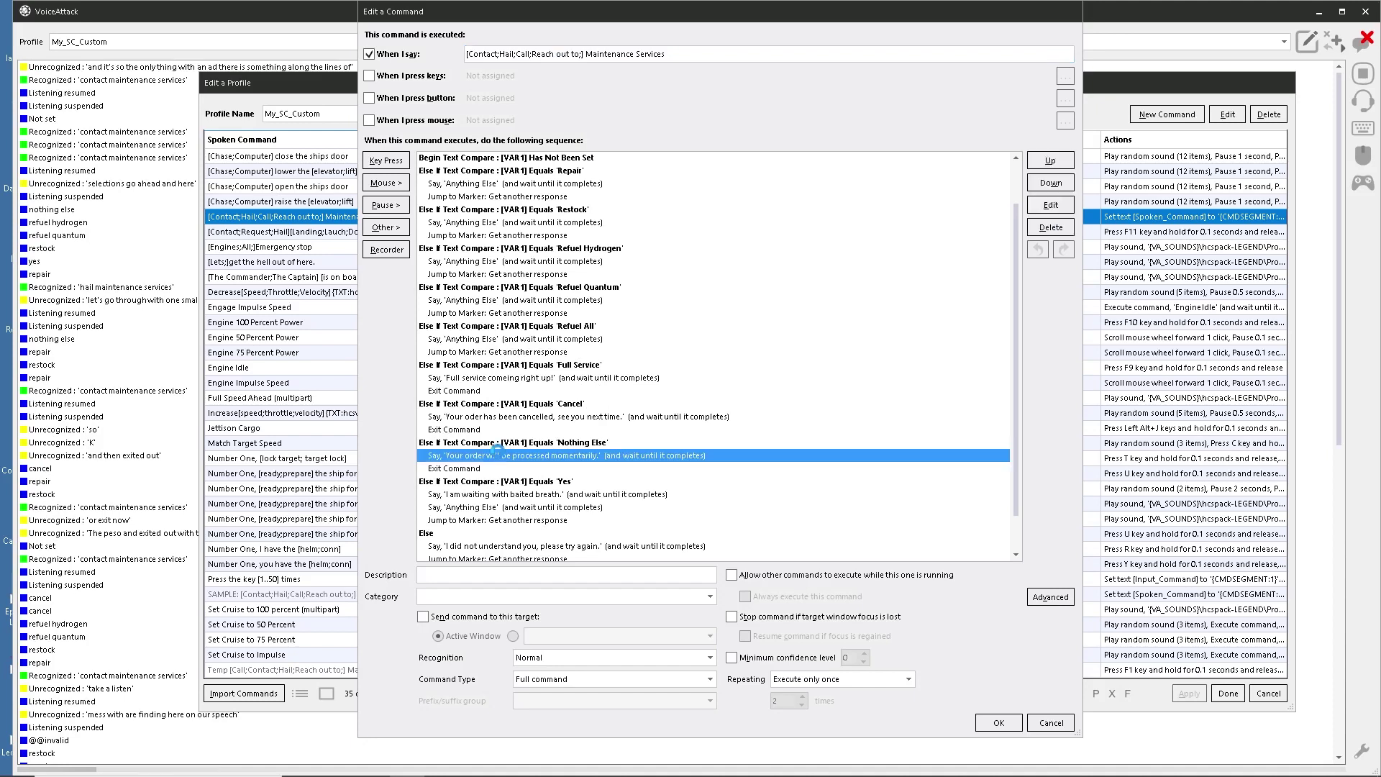
double_click(618, 464)
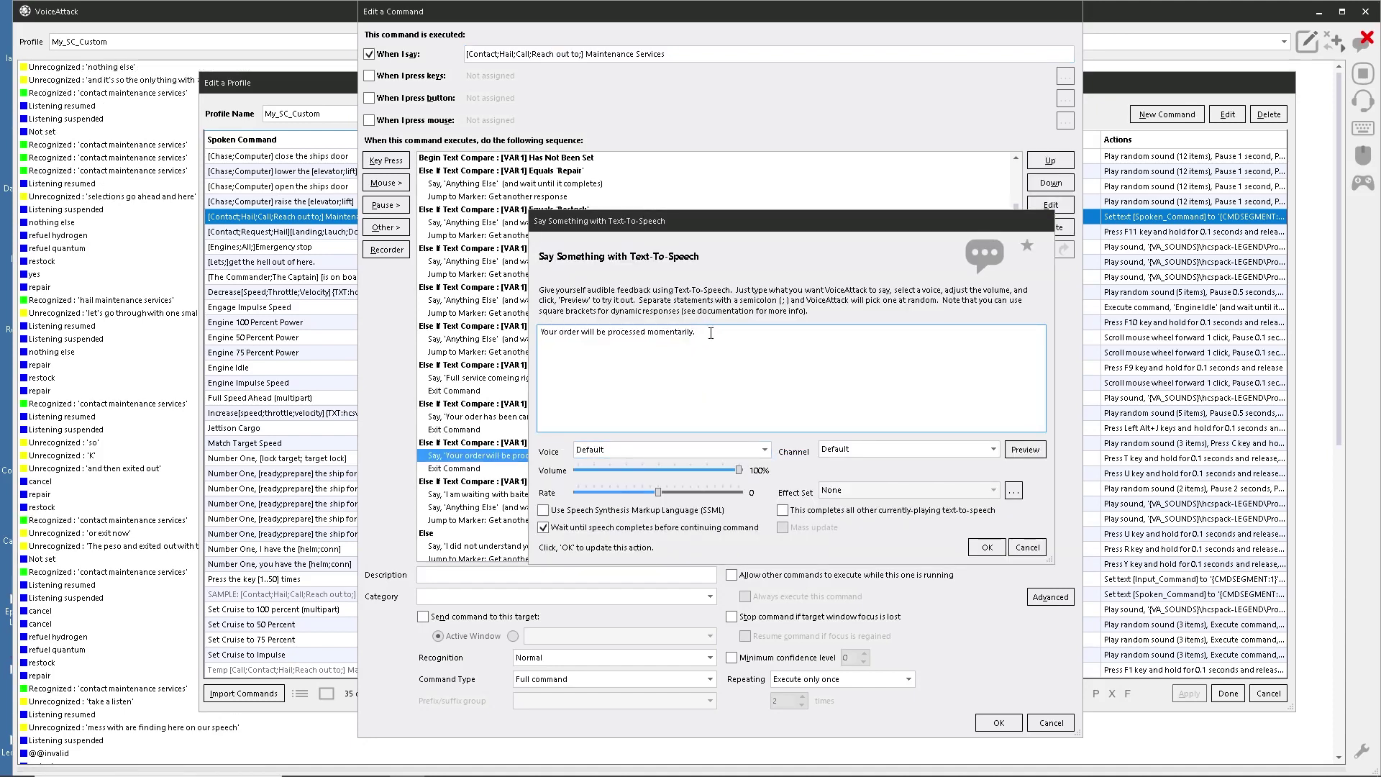
type("Ta")
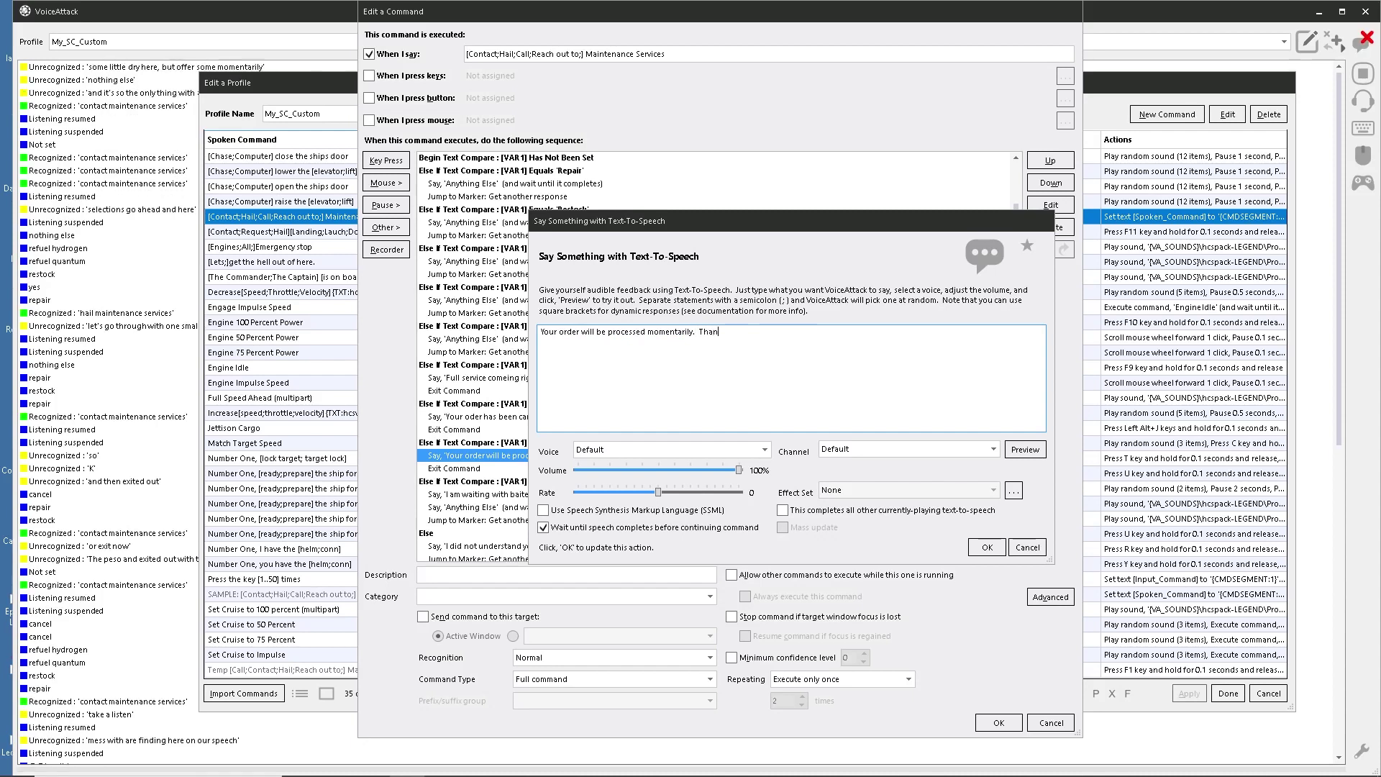
type("ank you for using the ")
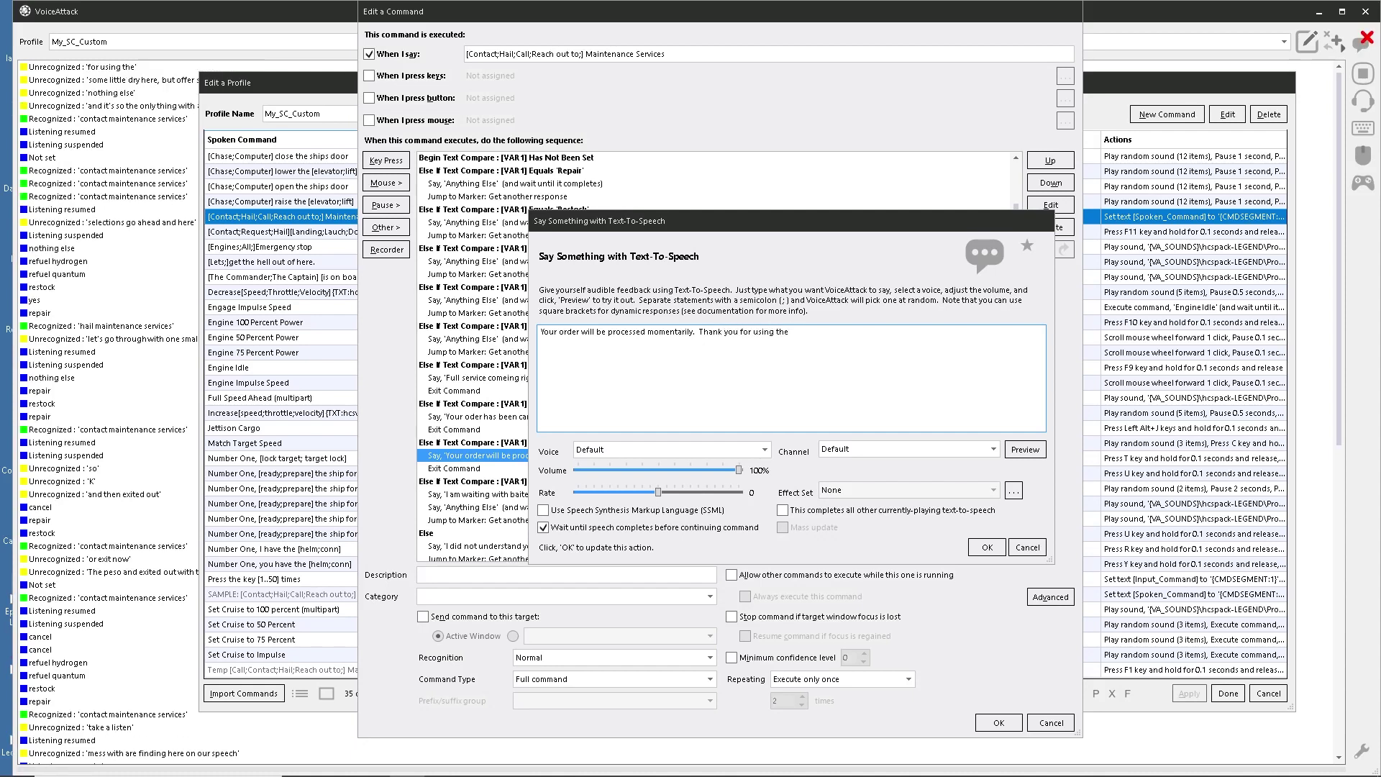
type("au")
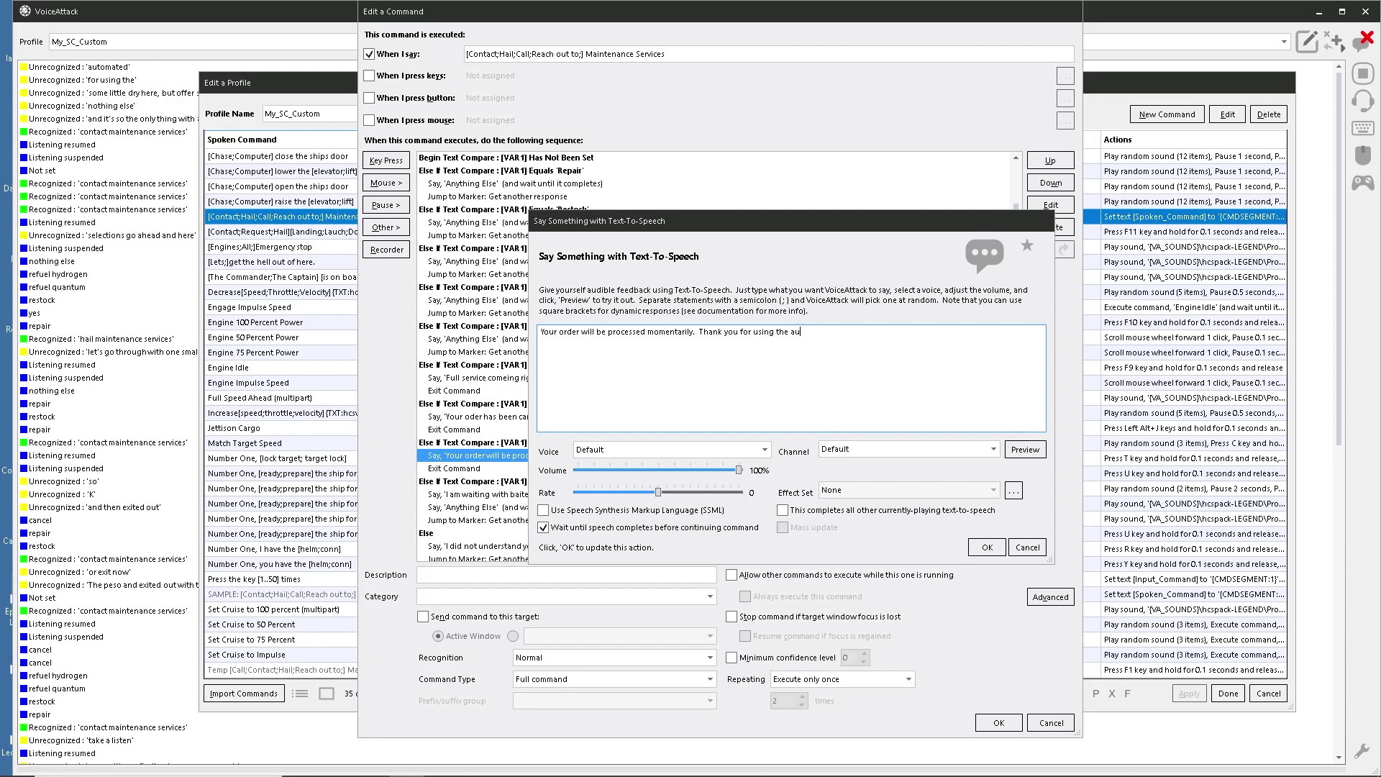
type("tomated mainten")
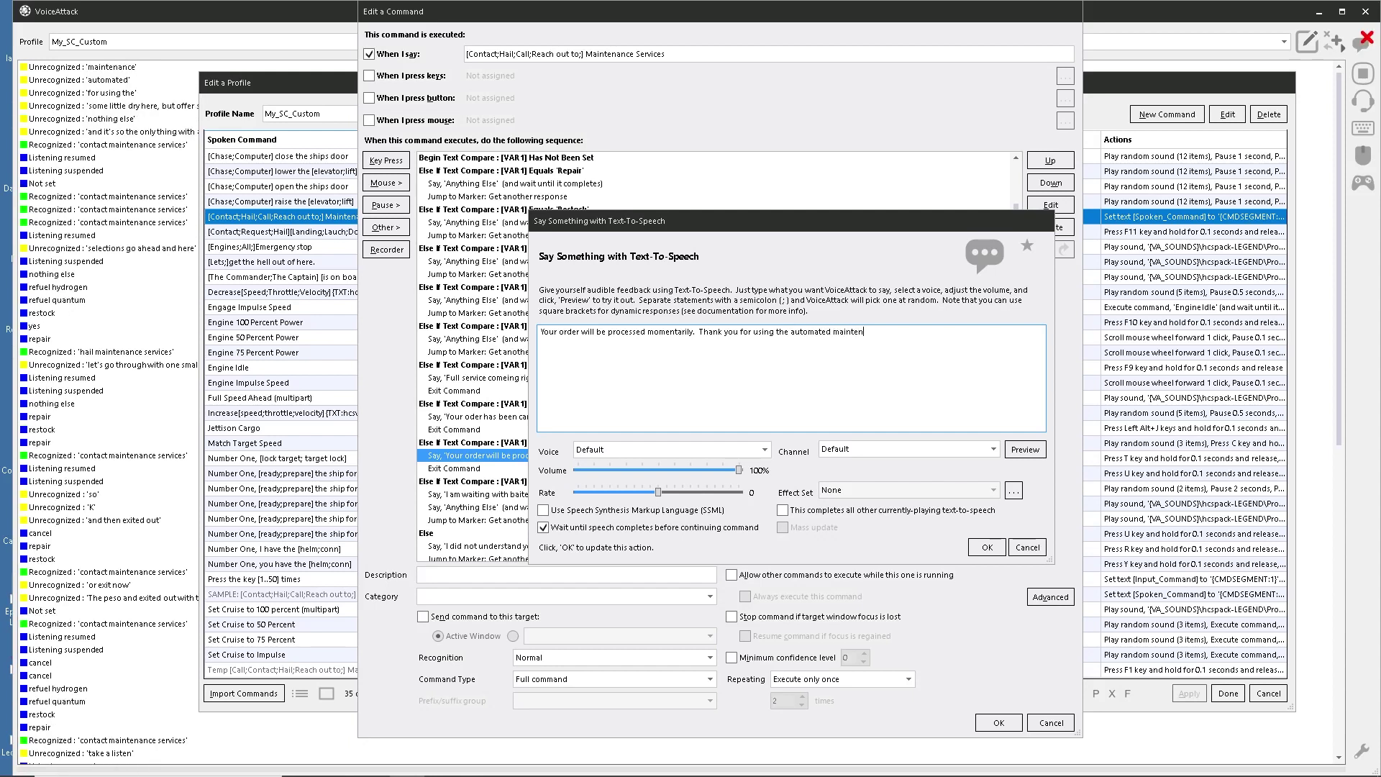
type("ance menu system.")
left_click(991, 551)
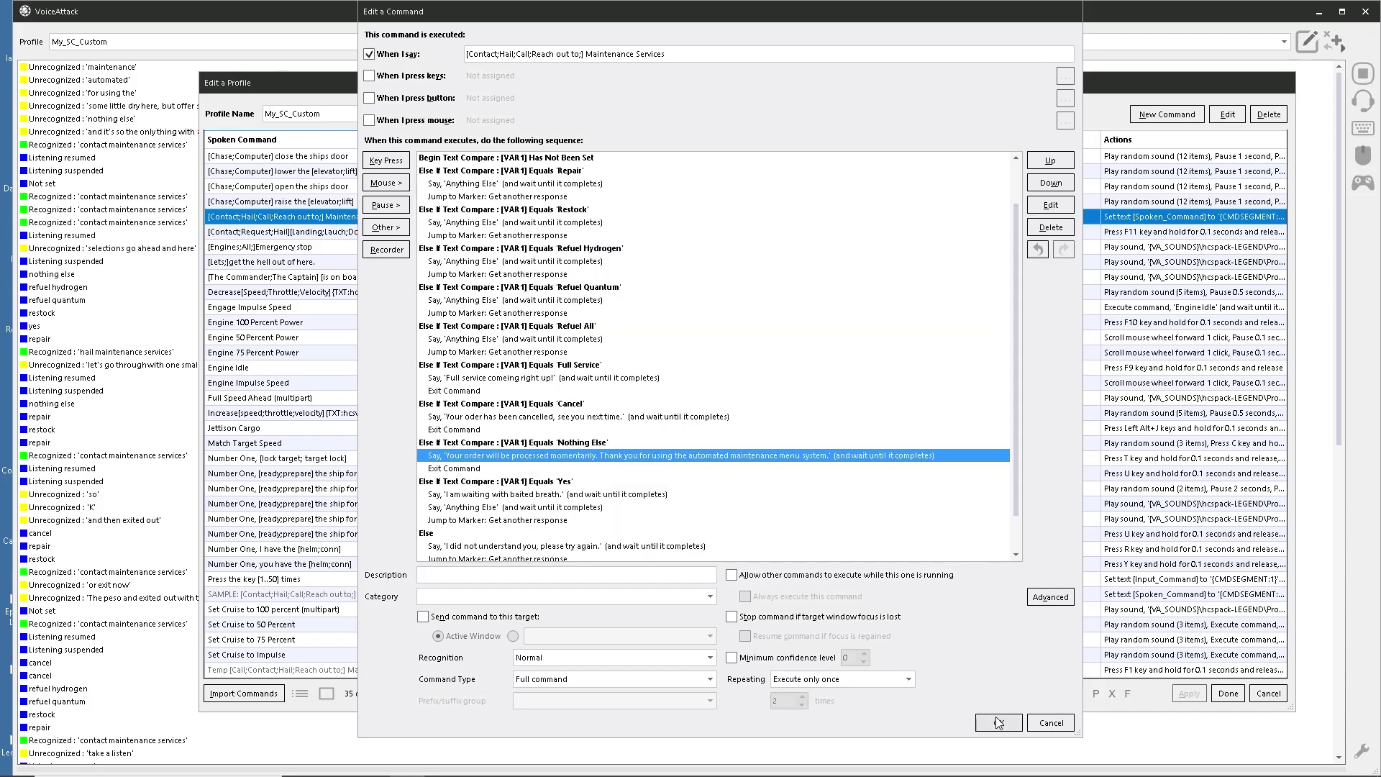
Save the command with its extended 'Nothing Else' reply and apply the profile changes.
left_click(998, 722)
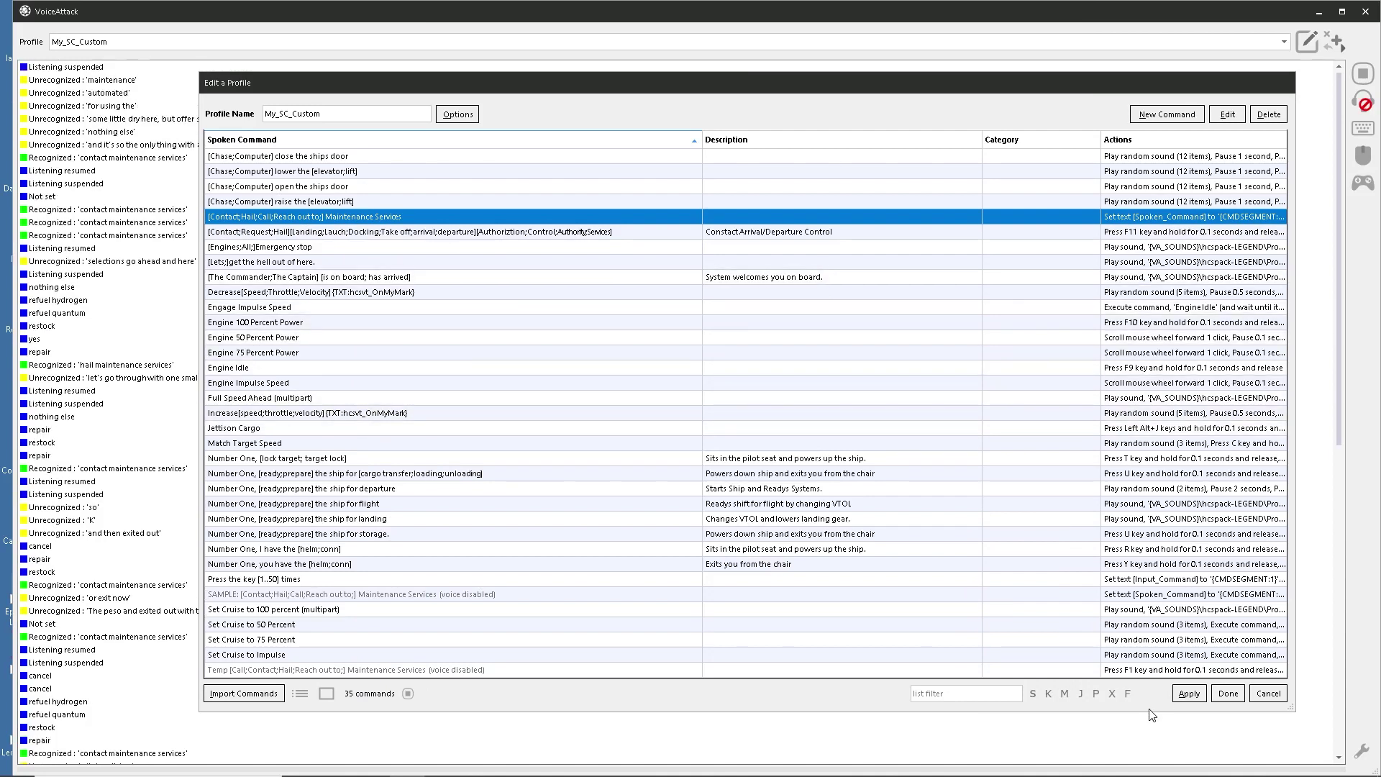
left_click(1189, 693)
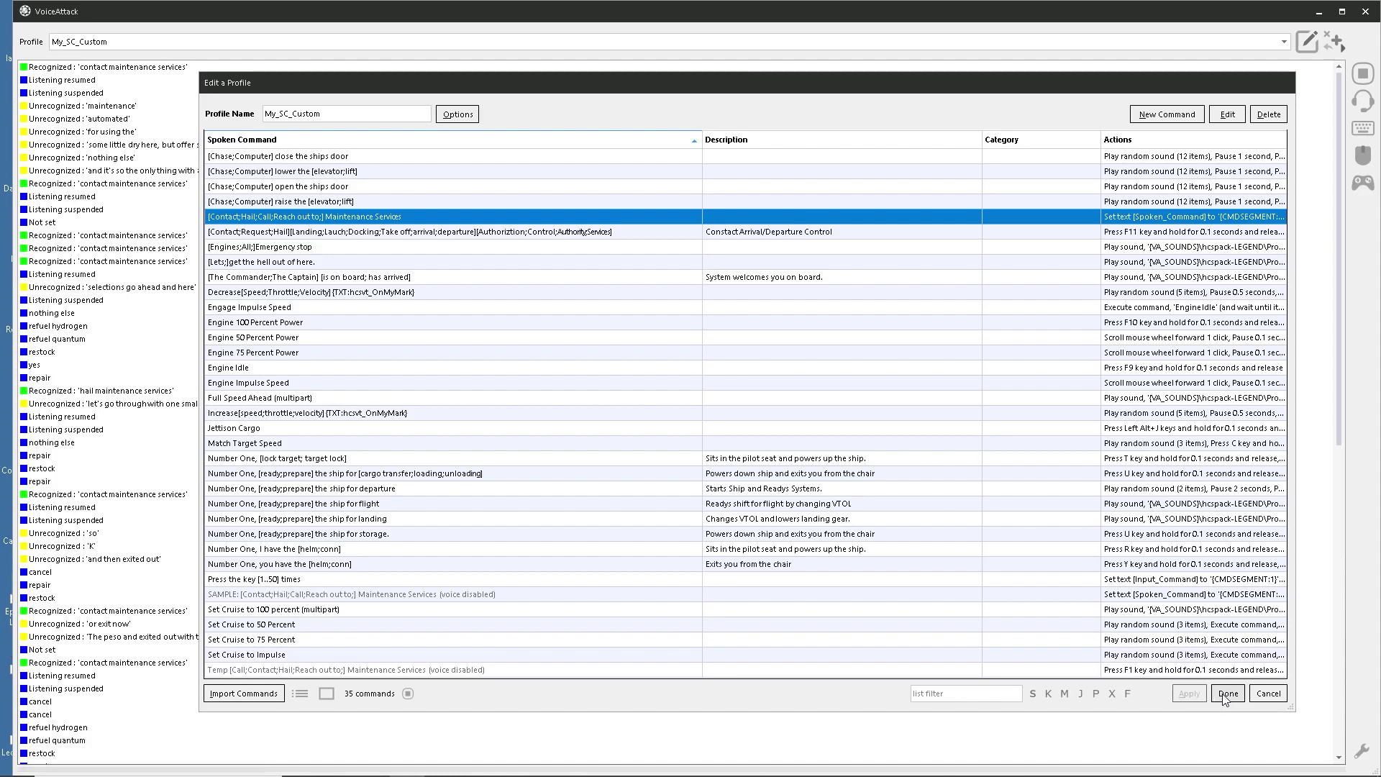
left_click(717, 549)
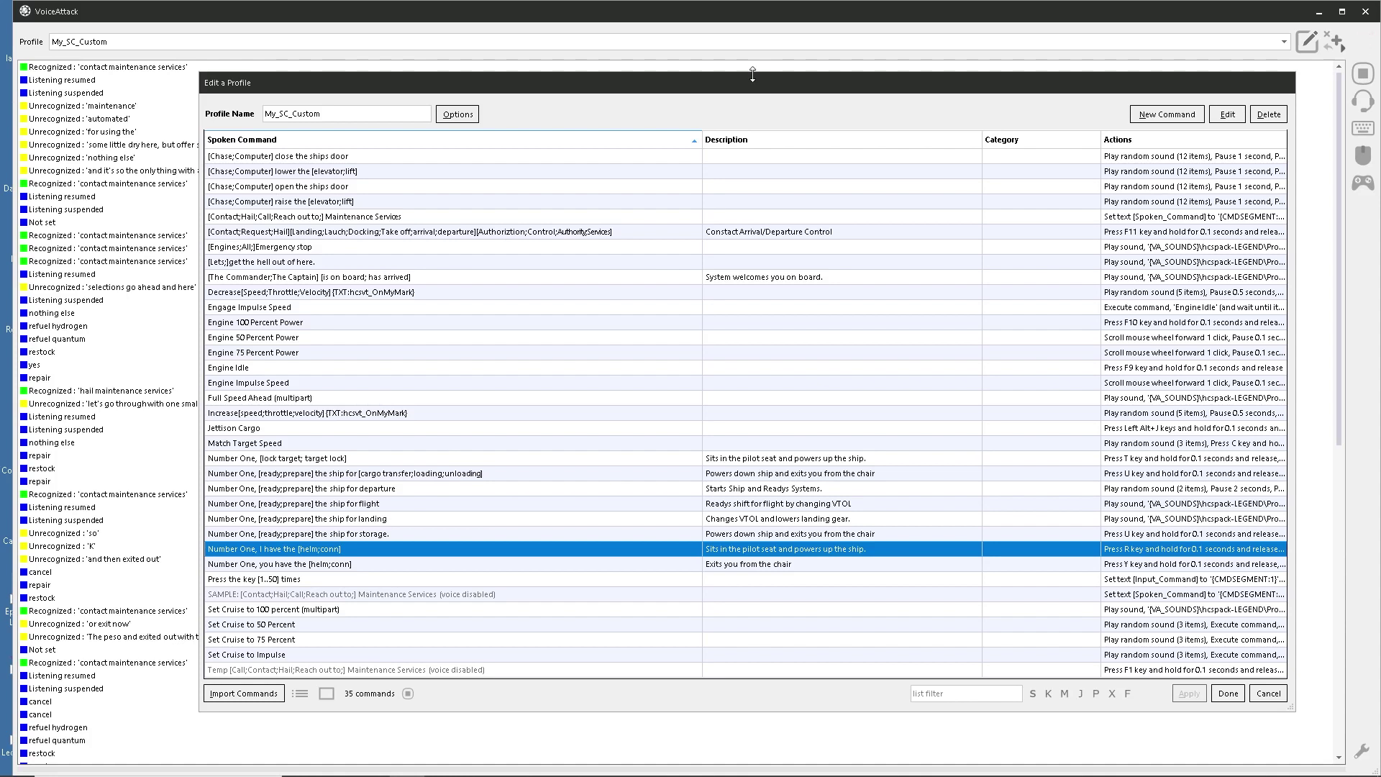
left_click_drag(784, 89, 774, 65)
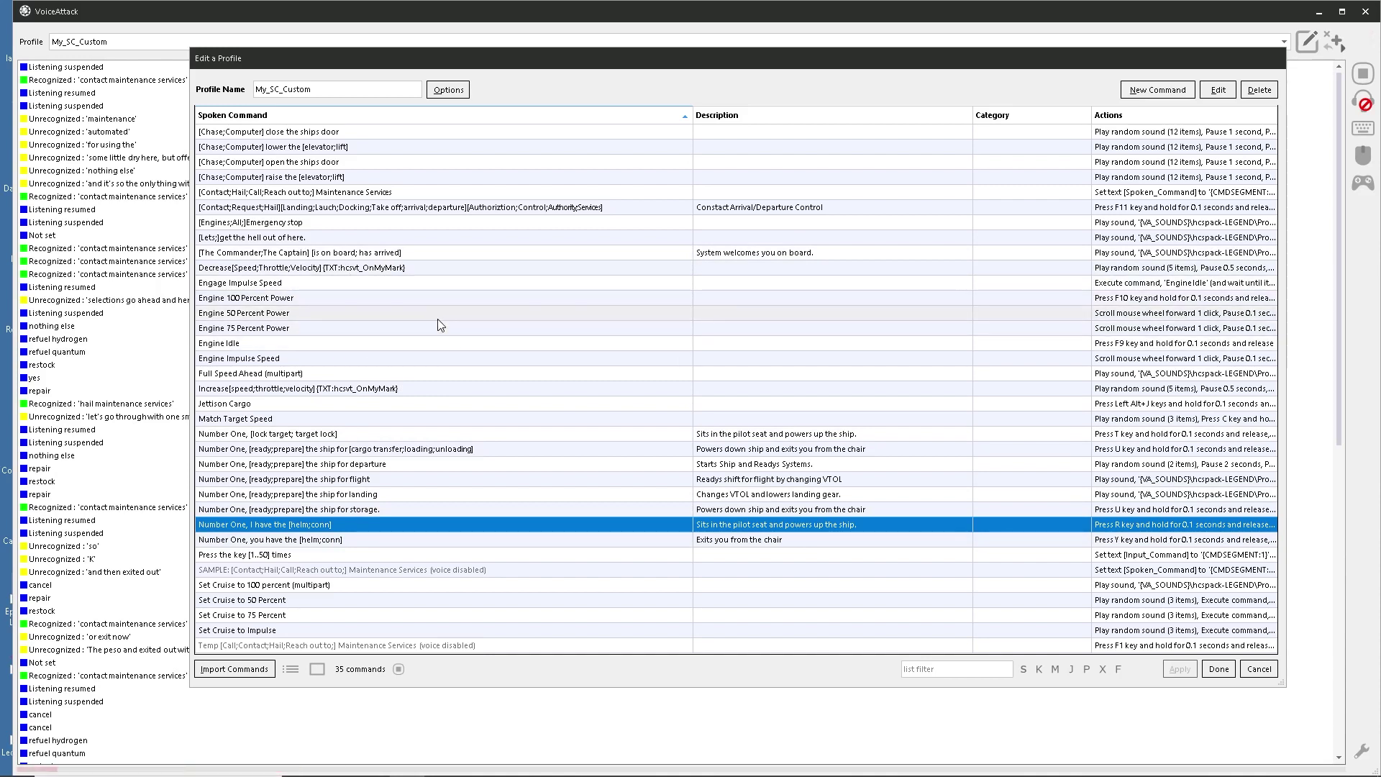
Reopen the Maintenance Services command and review its full action sequence, from the welcome message through each response branch to the final log write.
double_click(302, 195)
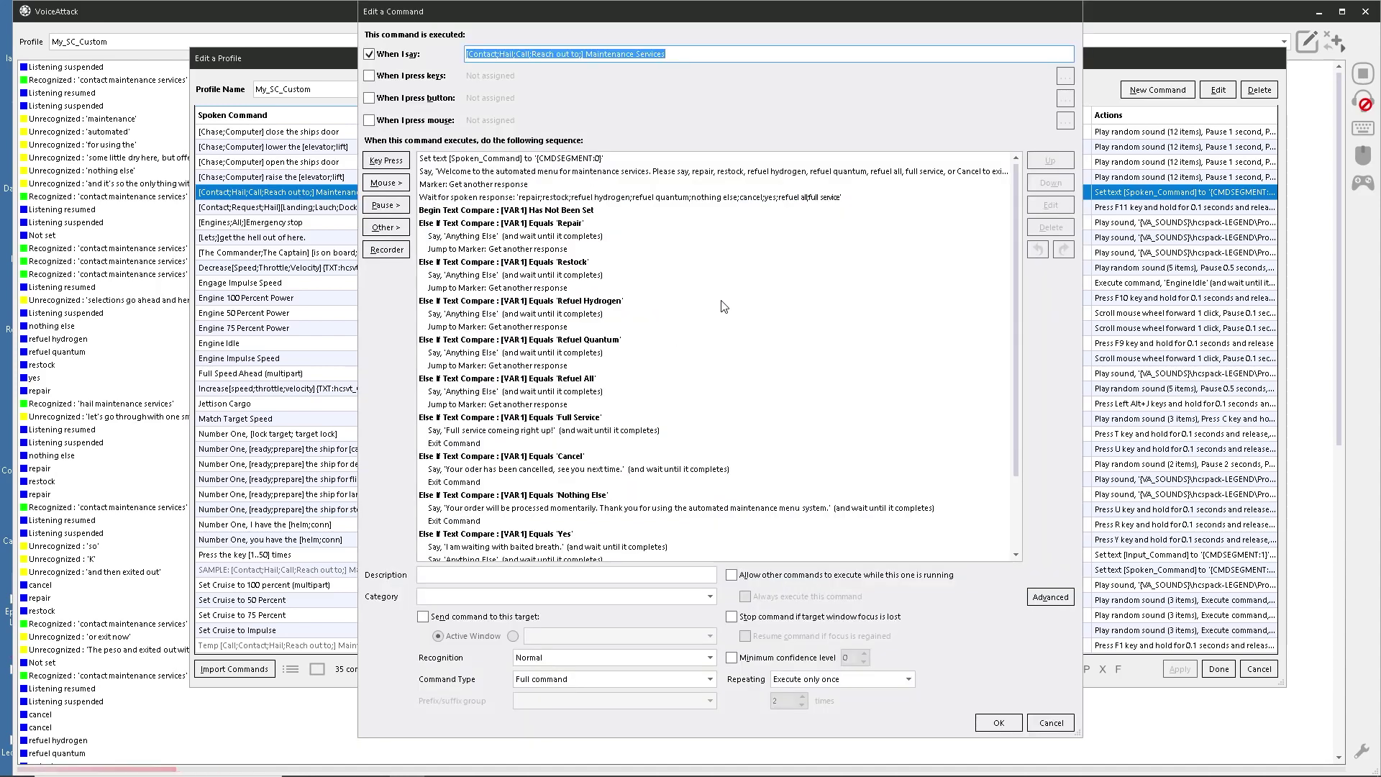
scroll(721, 308, "down", 1)
scroll(553, 394, "up", 1)
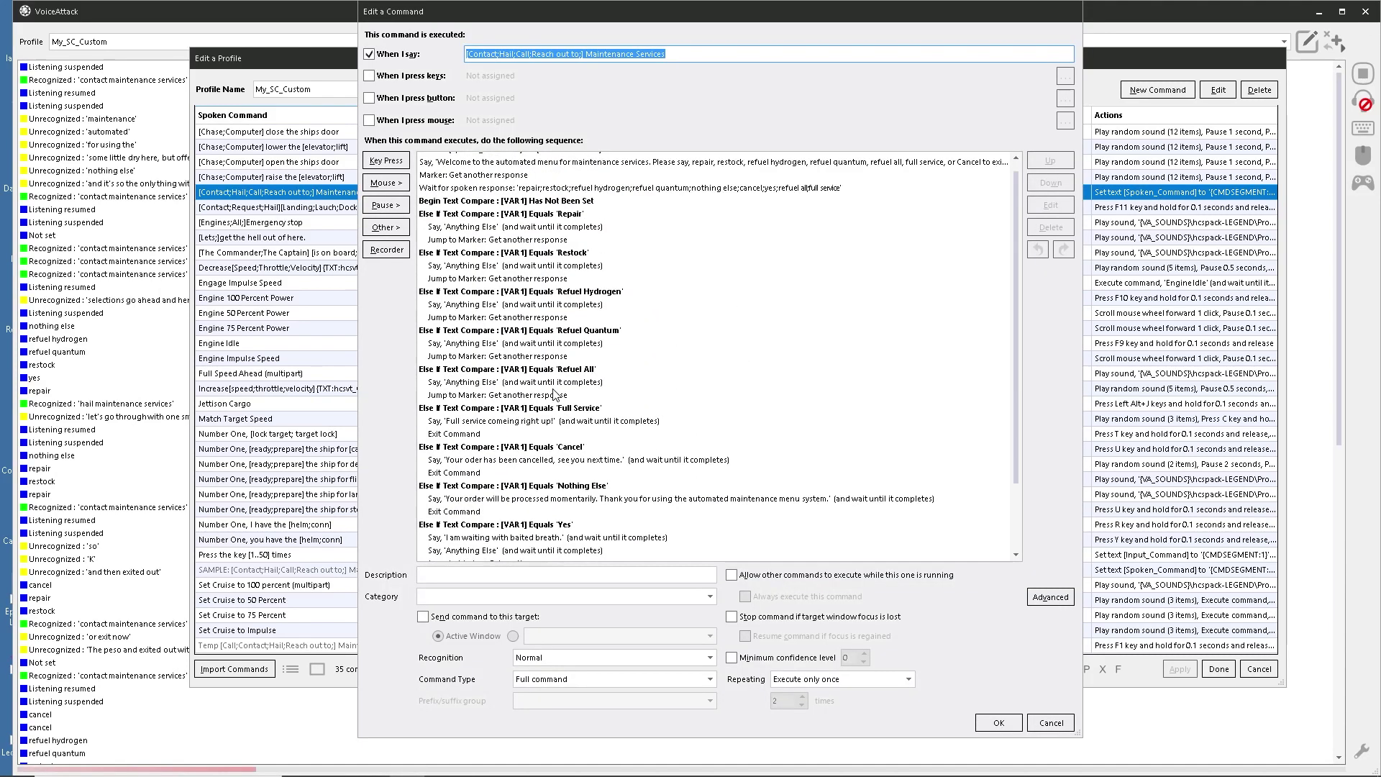
scroll(600, 248, "down", 3)
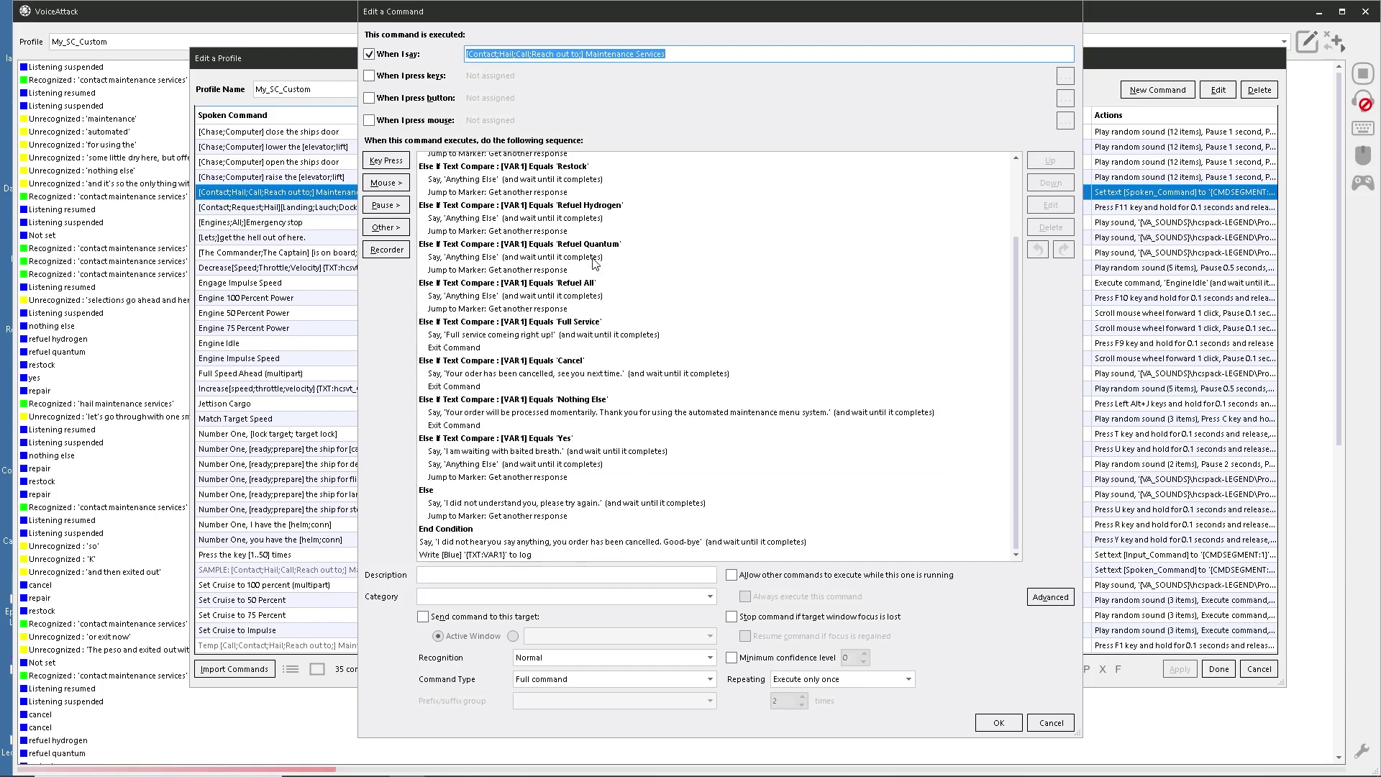
scroll(587, 383, "up", 3)
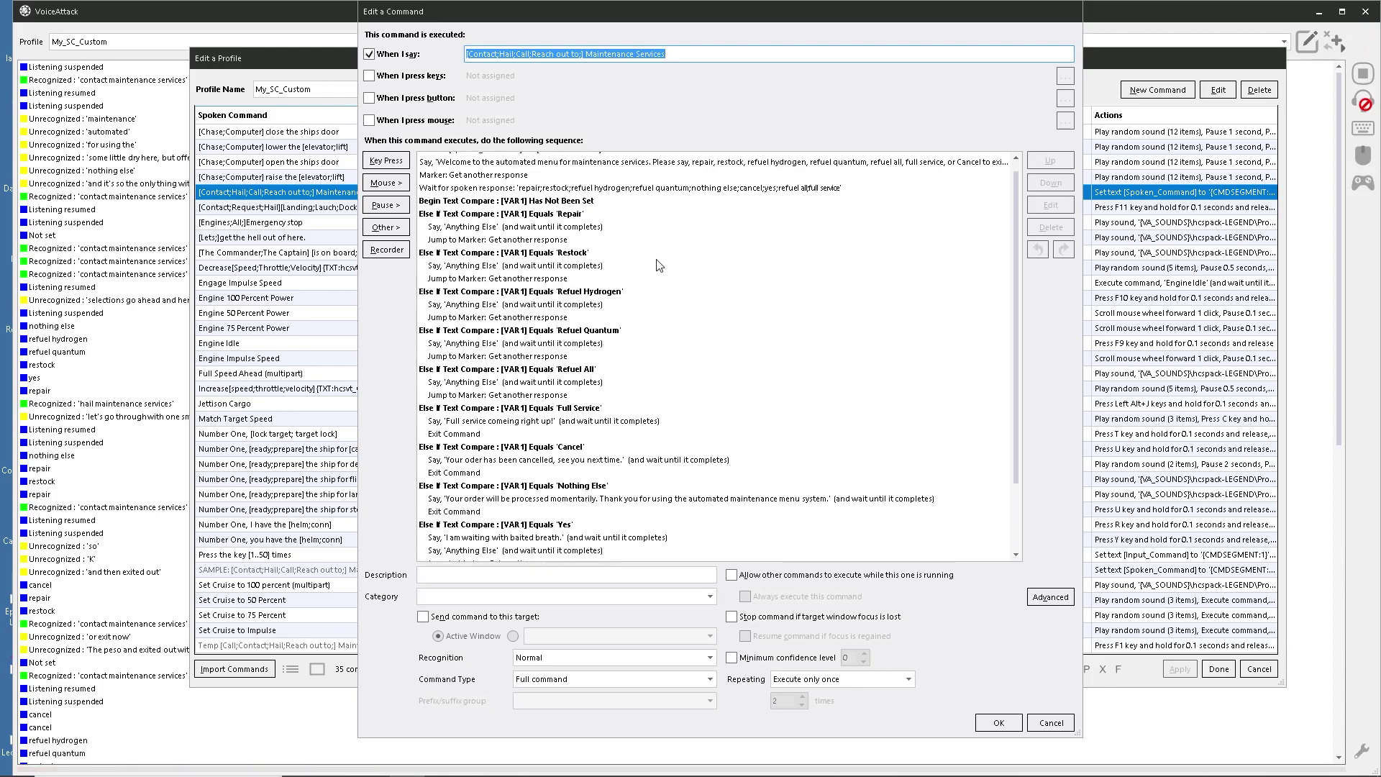
scroll(655, 267, "down", 3)
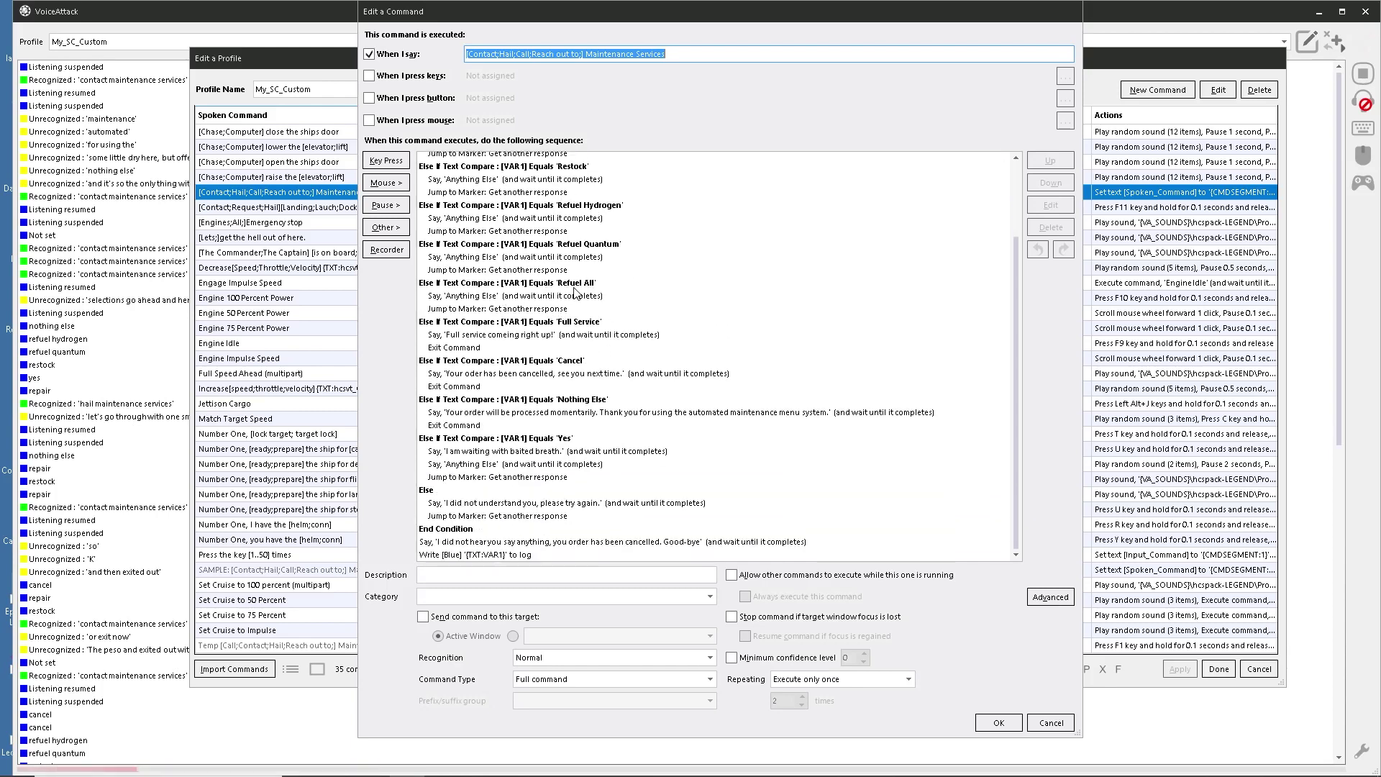
scroll(613, 279, "up", 3)
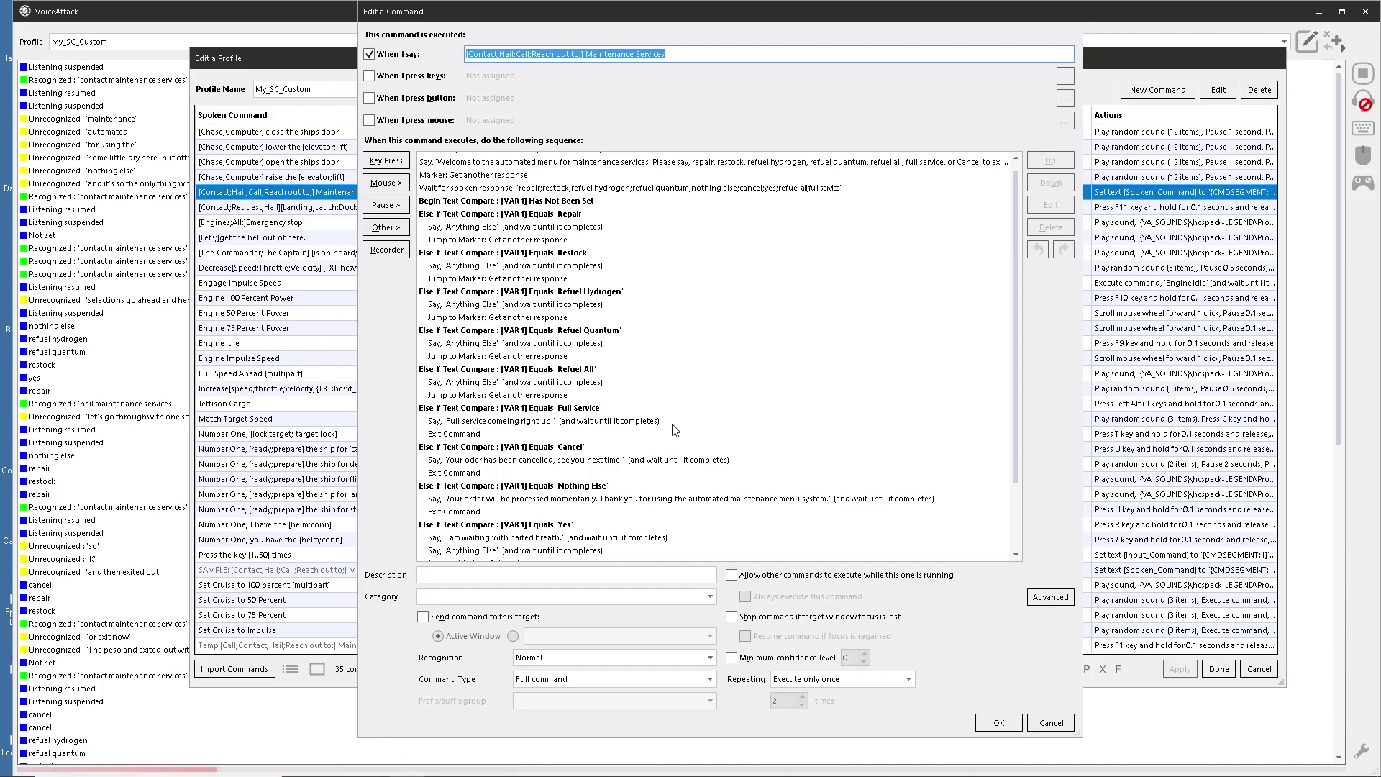
scroll(655, 432, "down", 3)
scroll(672, 430, "up", 3)
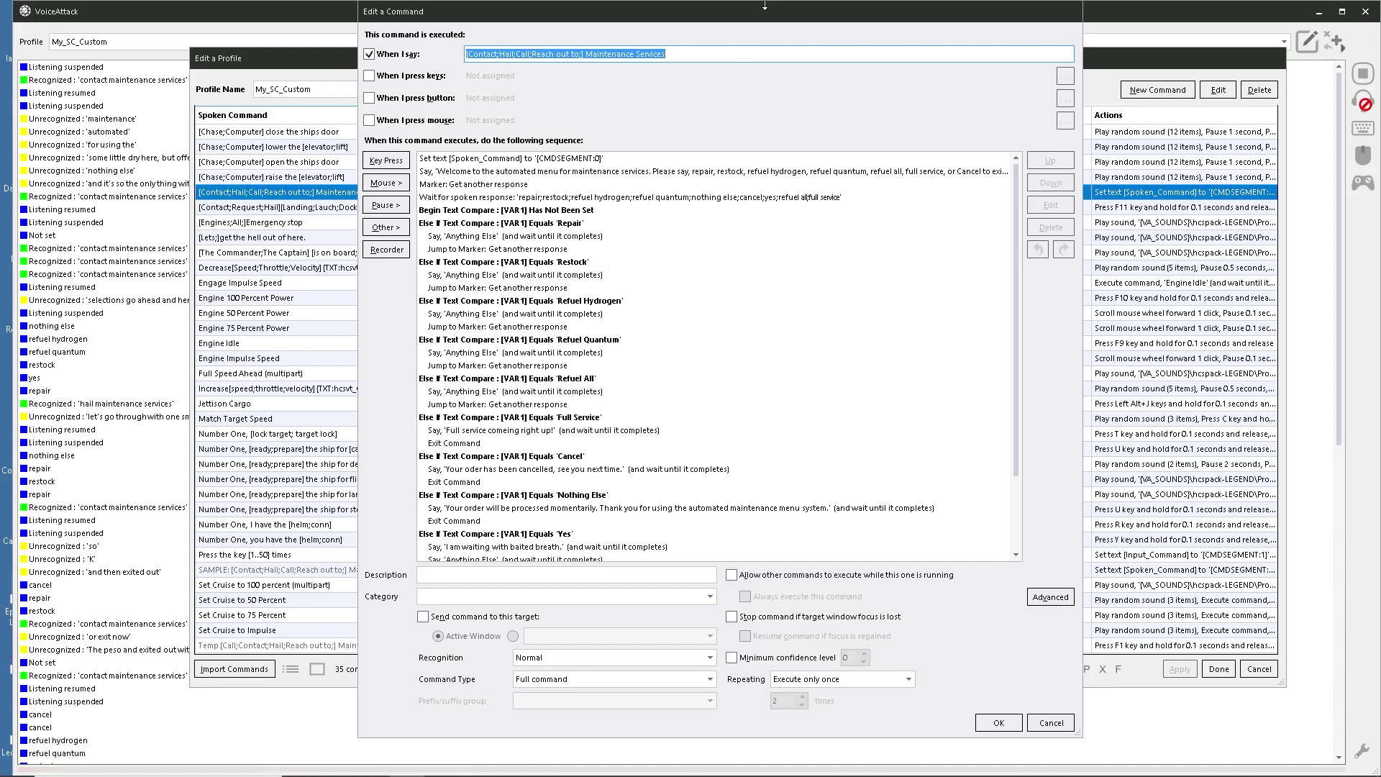
left_click_drag(761, 16, 717, 21)
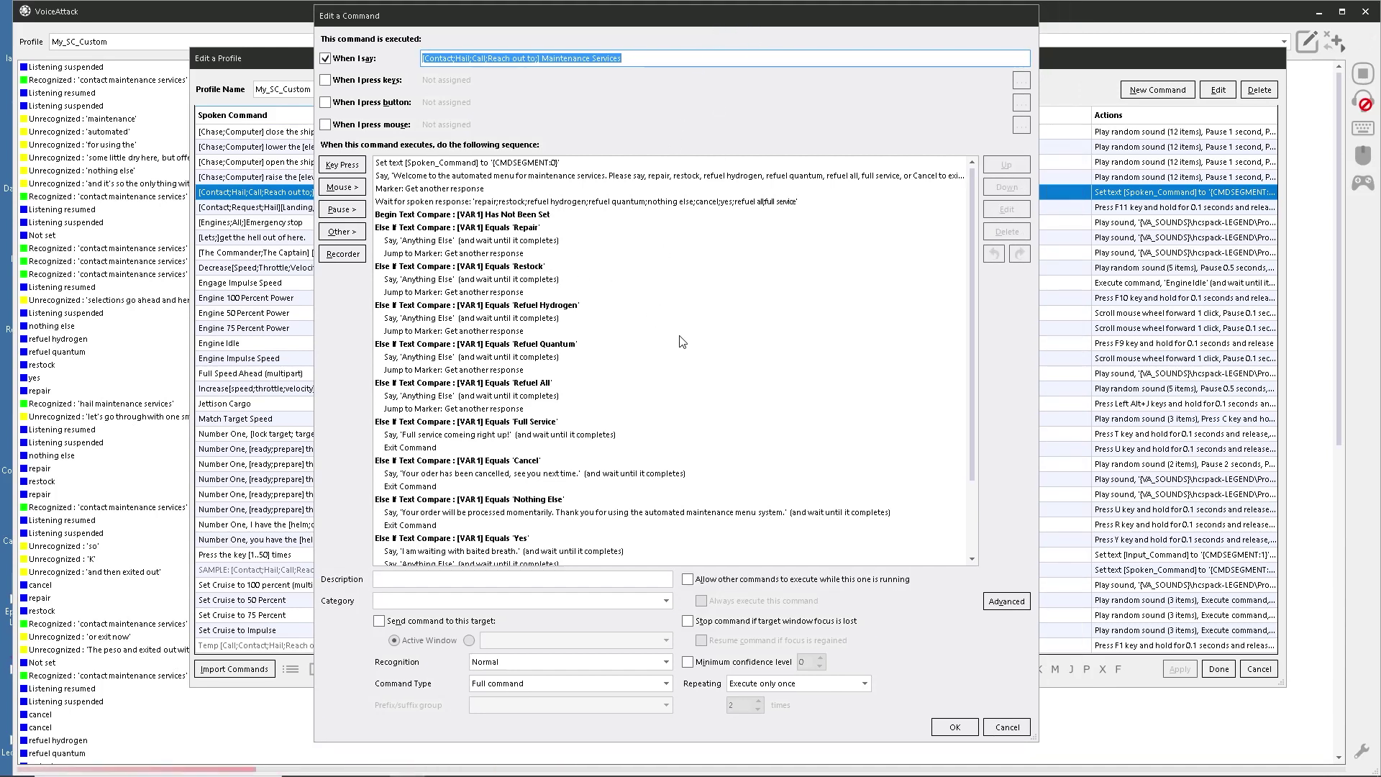
scroll(689, 375, "down", 3)
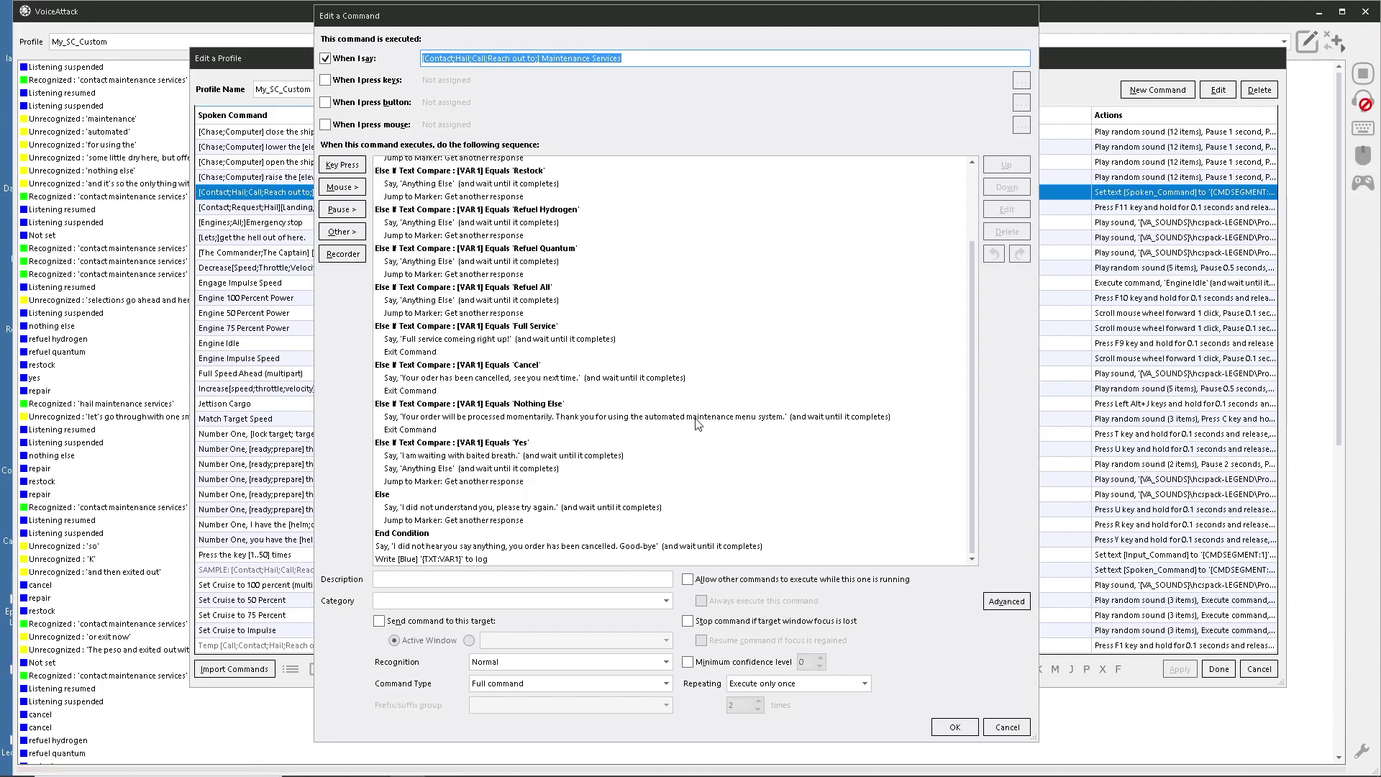
scroll(547, 380, "up", 3)
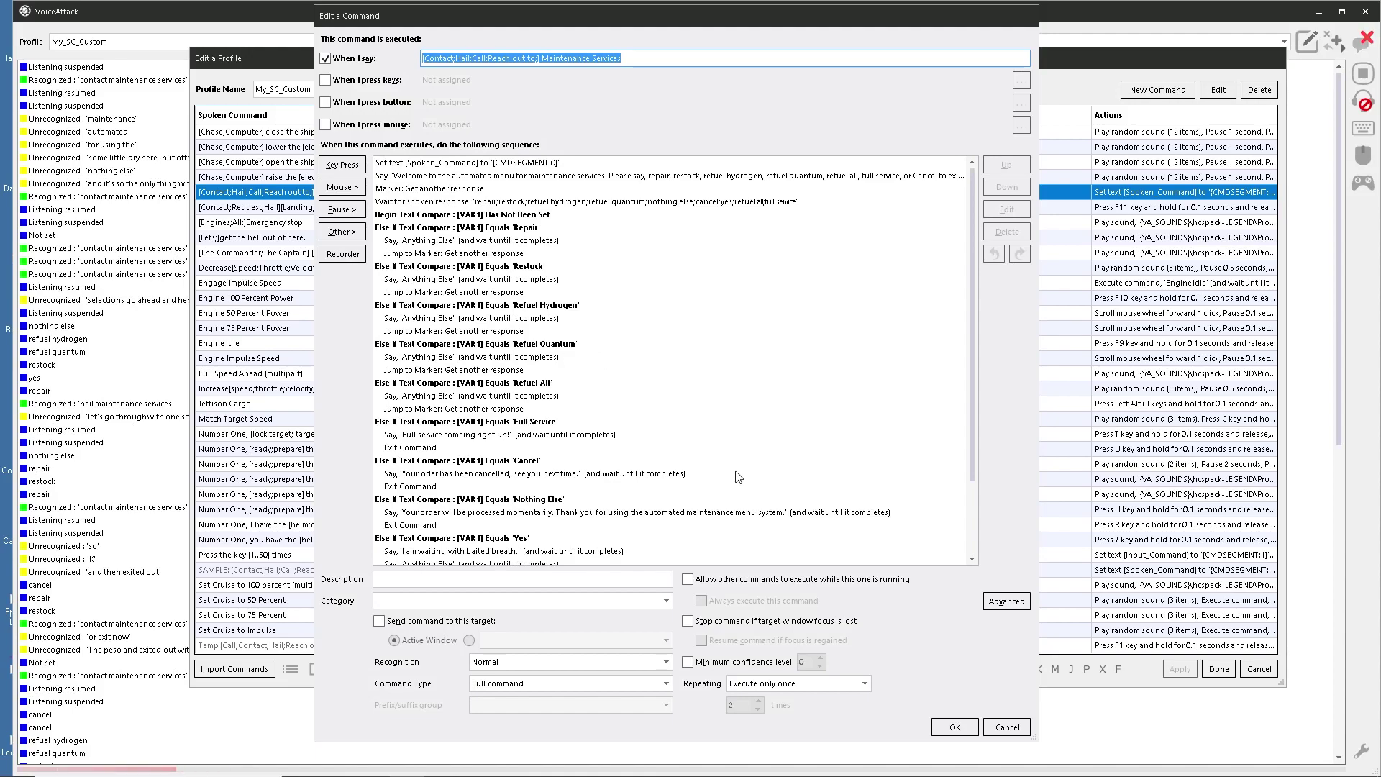